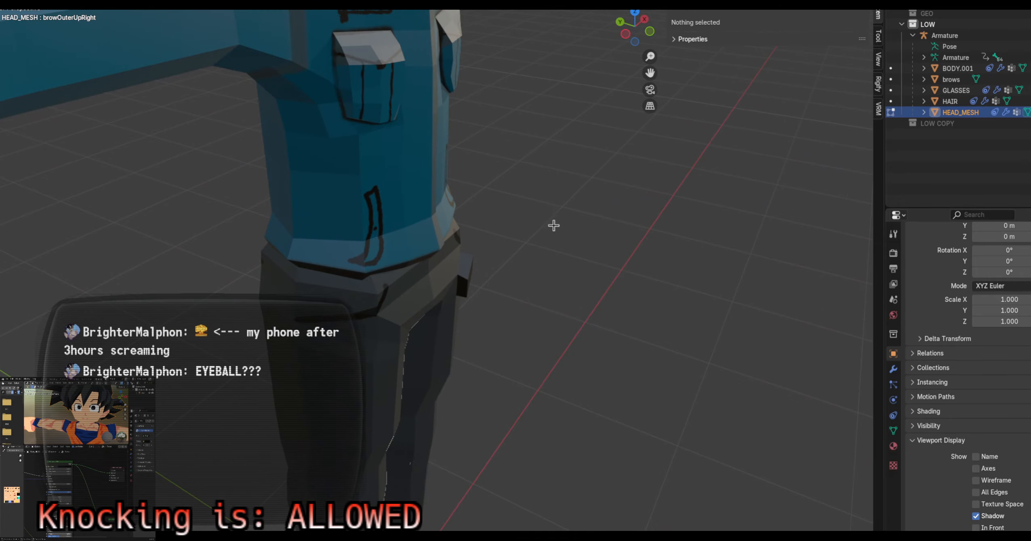
Examine the low-poly character from the jacket and arms up to the face, glasses and moustache
{"action": "middle_click_drag", "start_coordinate": [552, 225], "coordinate": [610, 359], "text": "shift"}
{"action": "middle_click_drag", "start_coordinate": [636, 227], "coordinate": [572, 245]}
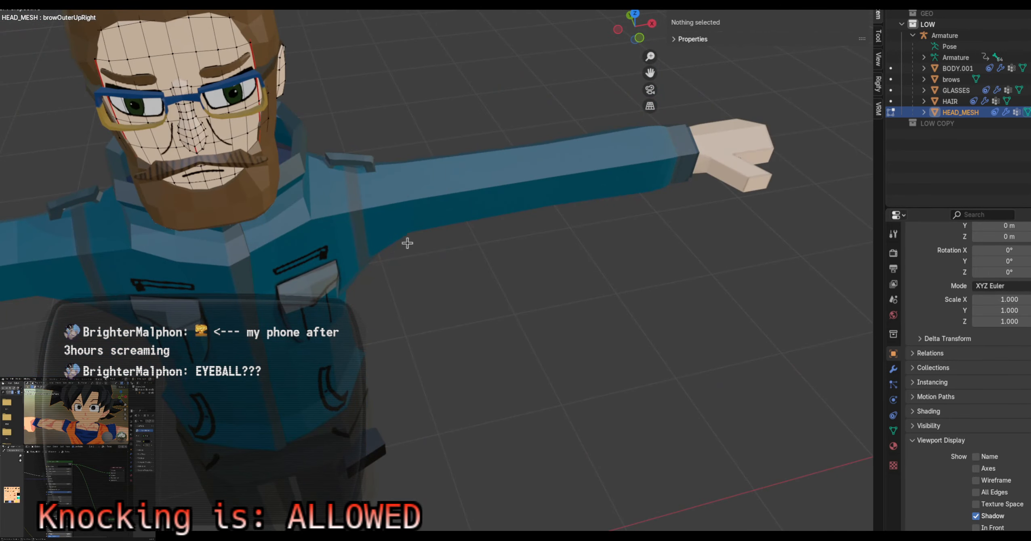
{"action": "middle_click_drag", "start_coordinate": [407, 242], "coordinate": [570, 238], "text": "shift"}
{"action": "middle_click_drag", "start_coordinate": [624, 315], "coordinate": [571, 289], "text": "shift"}
{"action": "middle_click_drag", "start_coordinate": [626, 338], "coordinate": [614, 344]}
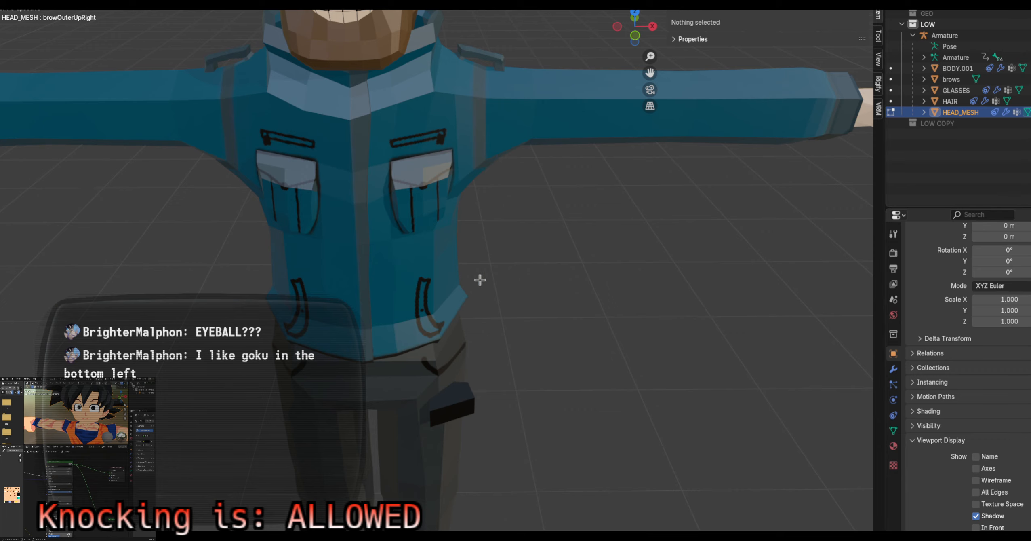
{"action": "middle_click_drag", "start_coordinate": [583, 274], "coordinate": [545, 264]}
{"action": "middle_click_drag", "start_coordinate": [435, 171], "coordinate": [519, 332], "text": "shift"}
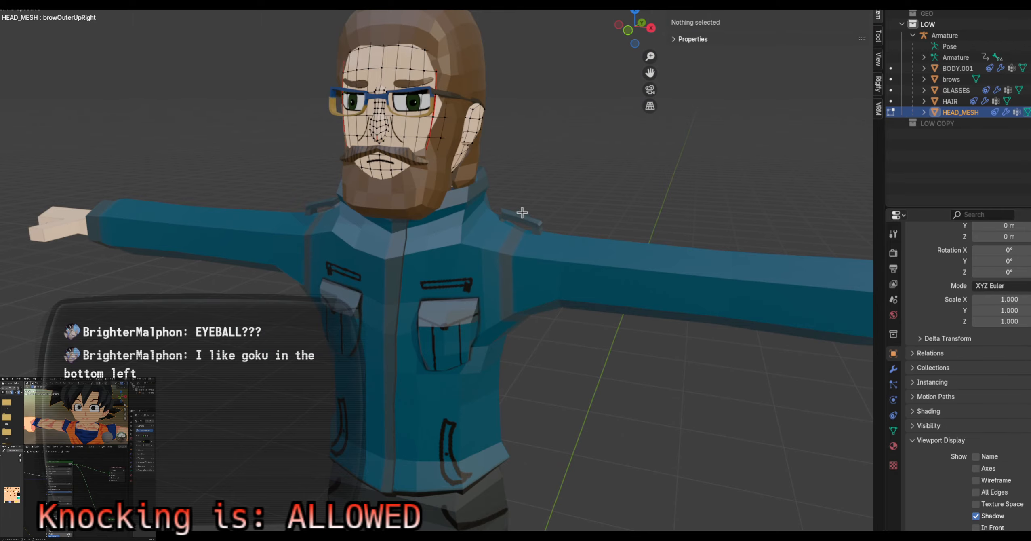
{"action": "middle_click_drag", "start_coordinate": [522, 213], "coordinate": [552, 270], "text": "shift"}
{"action": "scroll", "coordinate": [493, 202], "scroll_direction": "up", "scroll_amount": 8}
{"action": "scroll", "coordinate": [484, 198], "scroll_direction": "down", "scroll_amount": 6}
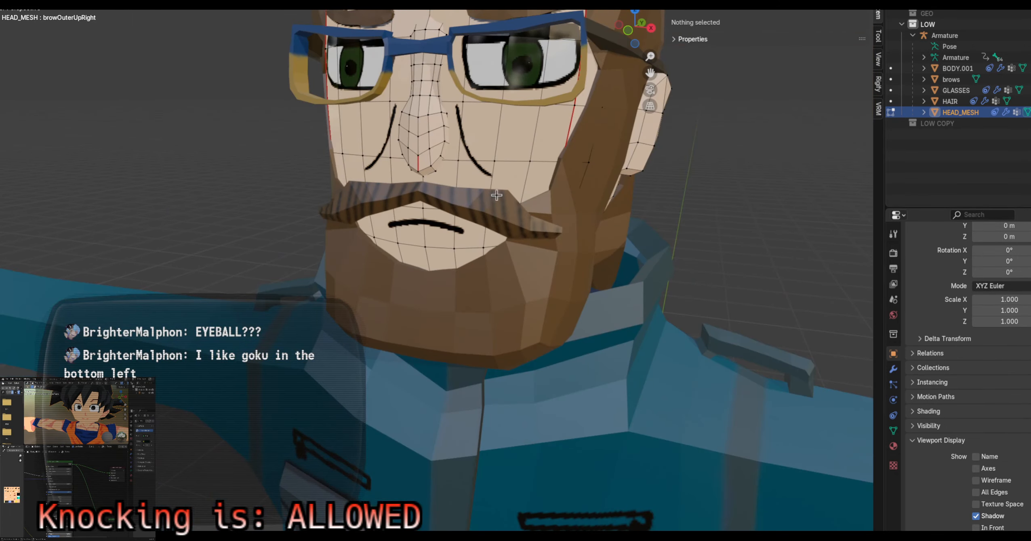
{"action": "mouse_move", "coordinate": [478, 245]}
{"action": "middle_mouse_down"}
{"action": "mouse_move", "coordinate": [495, 234]}
{"action": "mouse_move", "coordinate": [481, 238]}
{"action": "middle_mouse_up"}
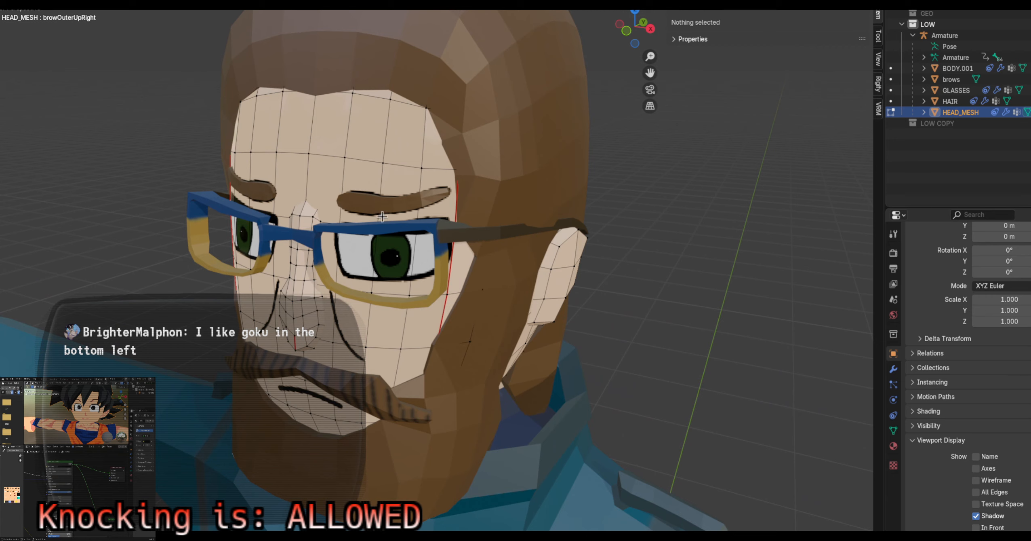
{"action": "scroll", "coordinate": [446, 297], "scroll_direction": "up", "scroll_amount": 3}
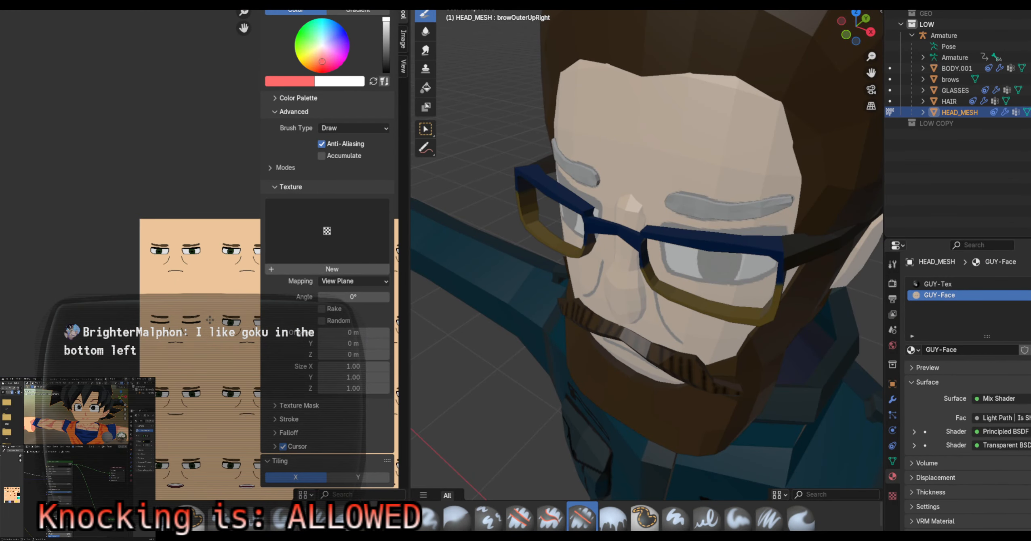
Examine the grid of eye and mouth expressions on the face texture sheet in the texture painting workspace
{"action": "middle_click_drag", "start_coordinate": [210, 319], "coordinate": [51, 233]}
{"action": "middle_click_drag", "start_coordinate": [161, 385], "coordinate": [119, 374]}
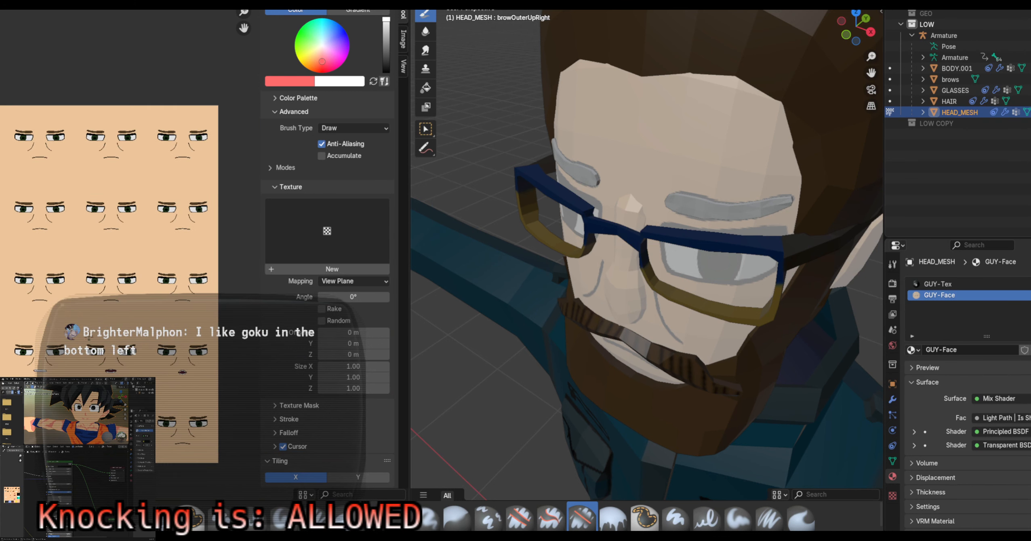
{"action": "middle_click_drag", "start_coordinate": [122, 283], "coordinate": [154, 315]}
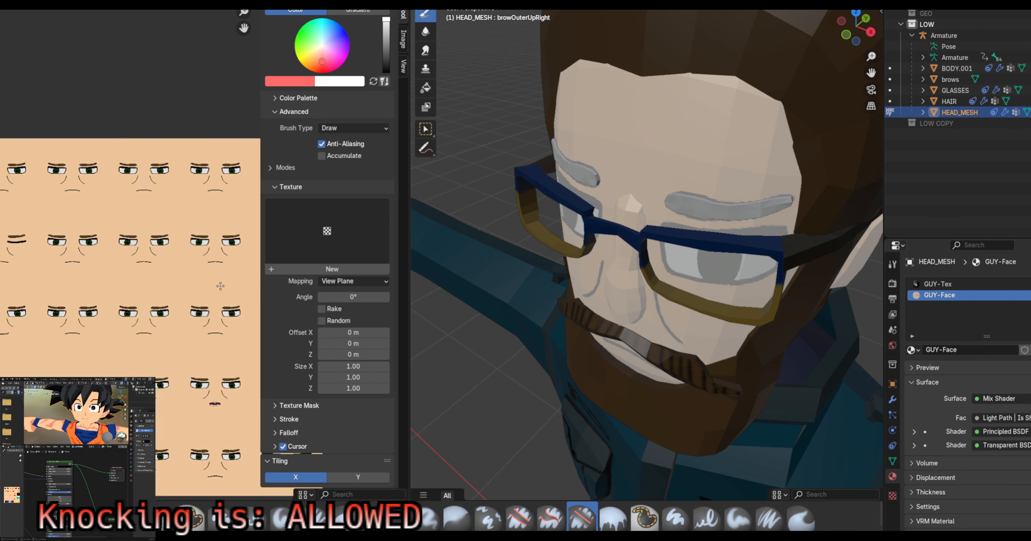
{"action": "middle_click_drag", "start_coordinate": [181, 303], "coordinate": [125, 303]}
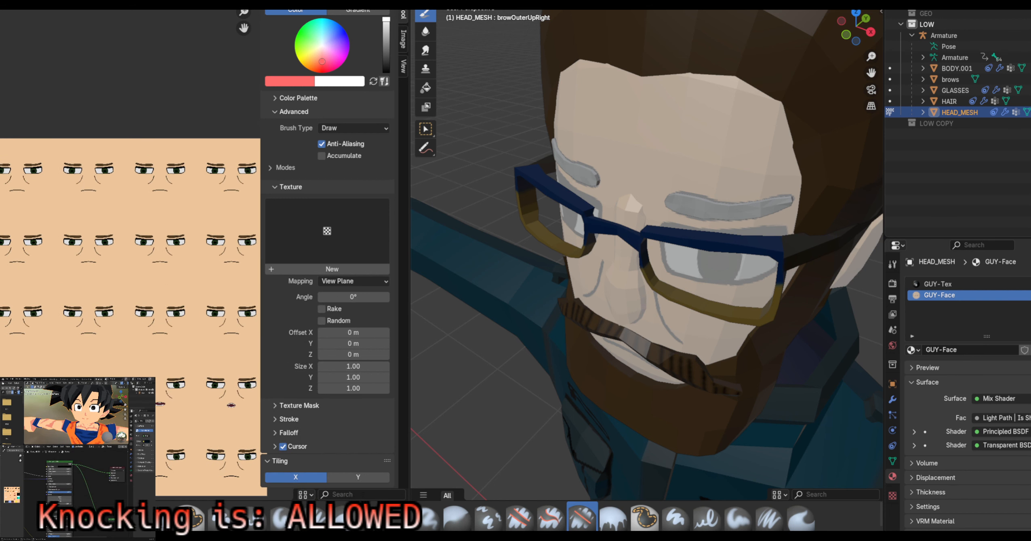
{"action": "middle_click_drag", "start_coordinate": [61, 294], "coordinate": [103, 313]}
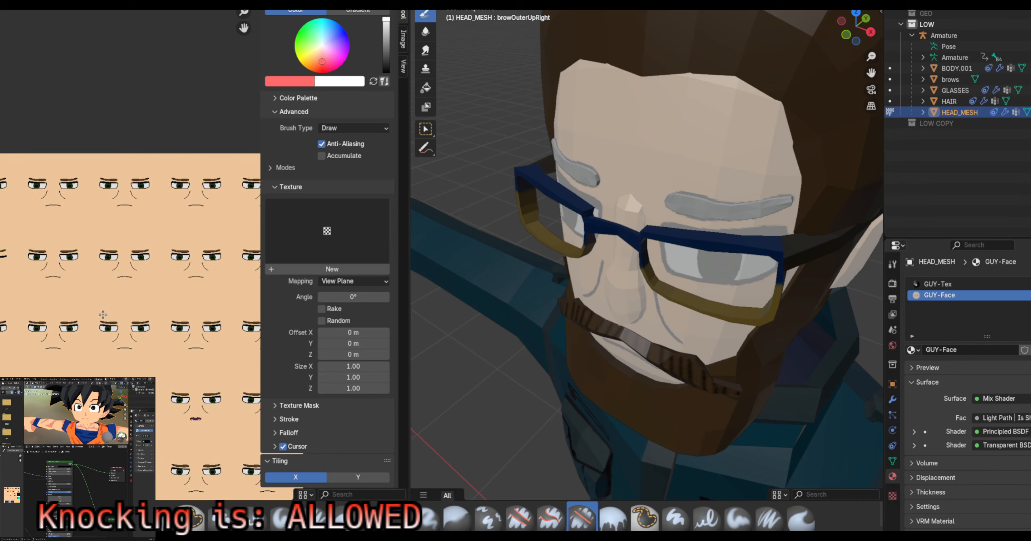
{"action": "middle_click_drag", "start_coordinate": [113, 355], "coordinate": [30, 259]}
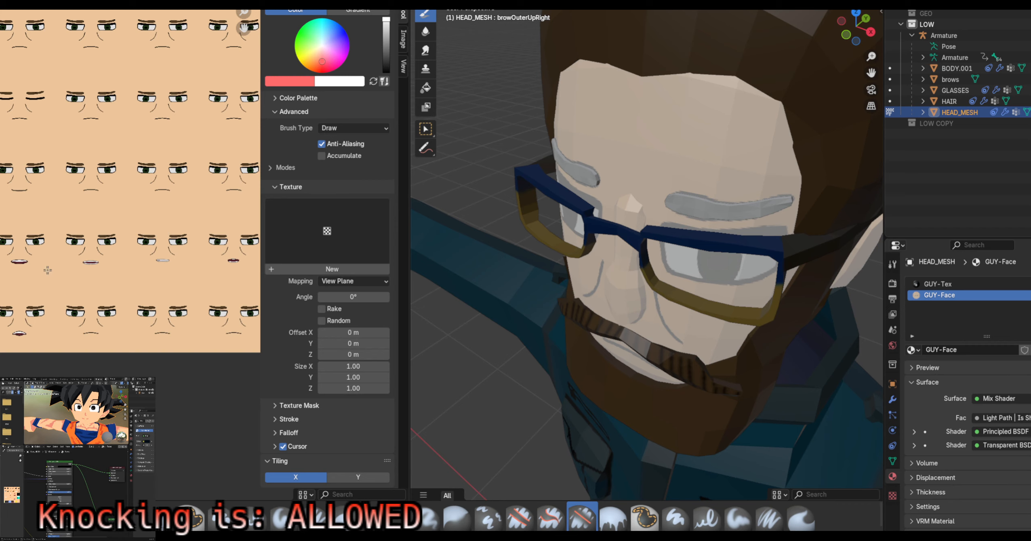
{"action": "middle_click_drag", "start_coordinate": [219, 268], "coordinate": [156, 285]}
{"action": "middle_click_drag", "start_coordinate": [46, 233], "coordinate": [191, 334]}
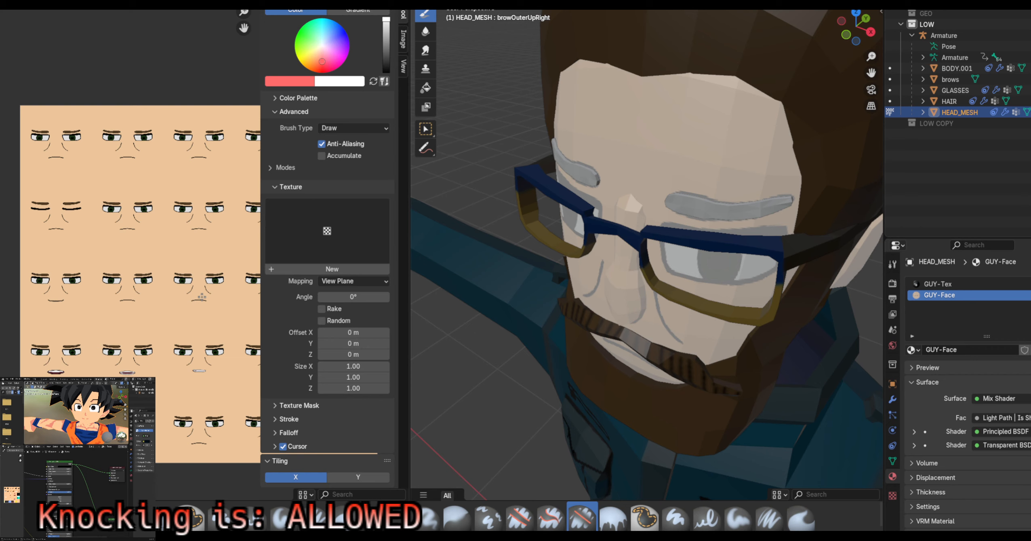
{"action": "middle_click_drag", "start_coordinate": [201, 297], "coordinate": [118, 303]}
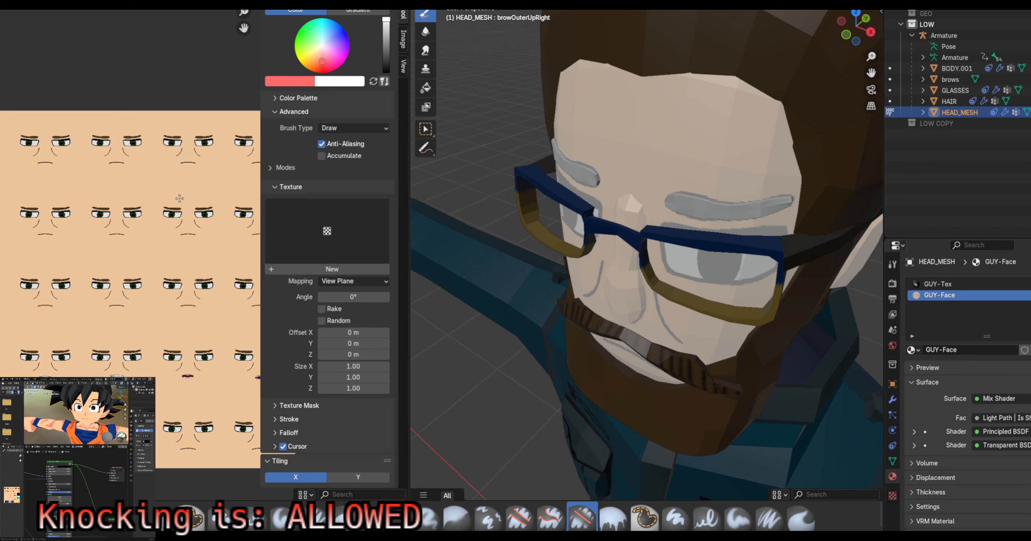
{"action": "middle_click_drag", "start_coordinate": [10, 351], "coordinate": [81, 218]}
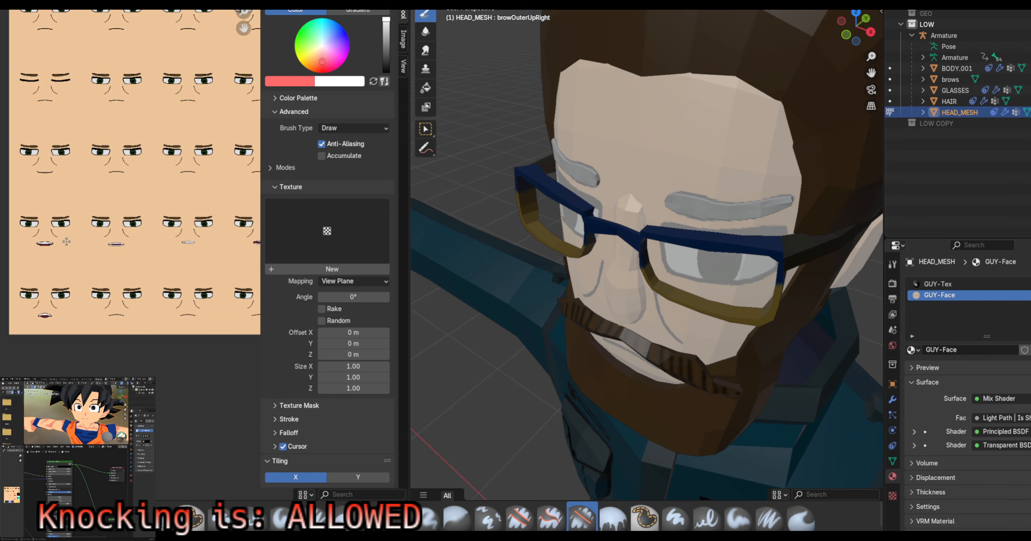
{"action": "middle_click_drag", "start_coordinate": [203, 258], "coordinate": [189, 237]}
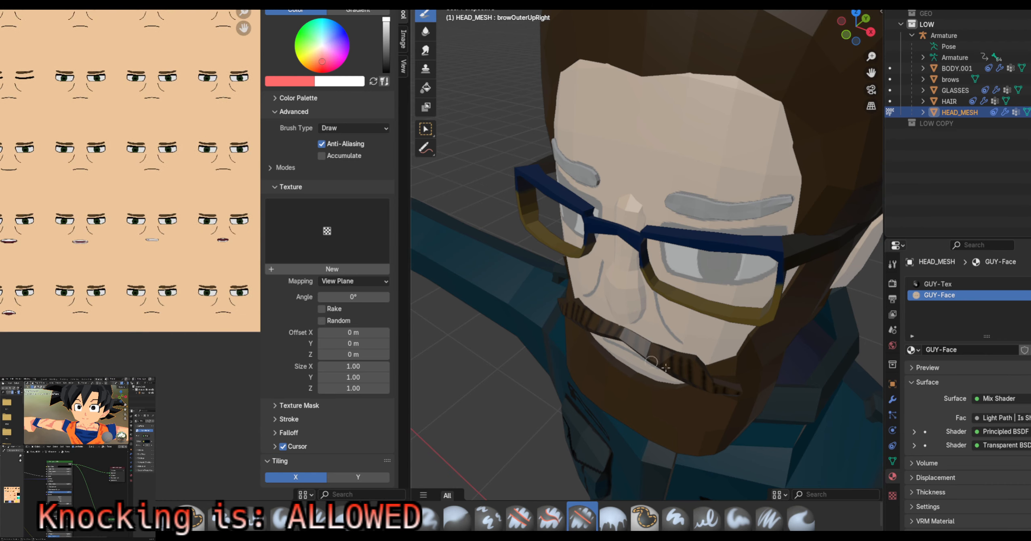
Return to the mesh editing workspace and hide the HAIR object so the whole head mesh is exposed
{"action": "middle_click_drag", "start_coordinate": [663, 412], "coordinate": [658, 304]}
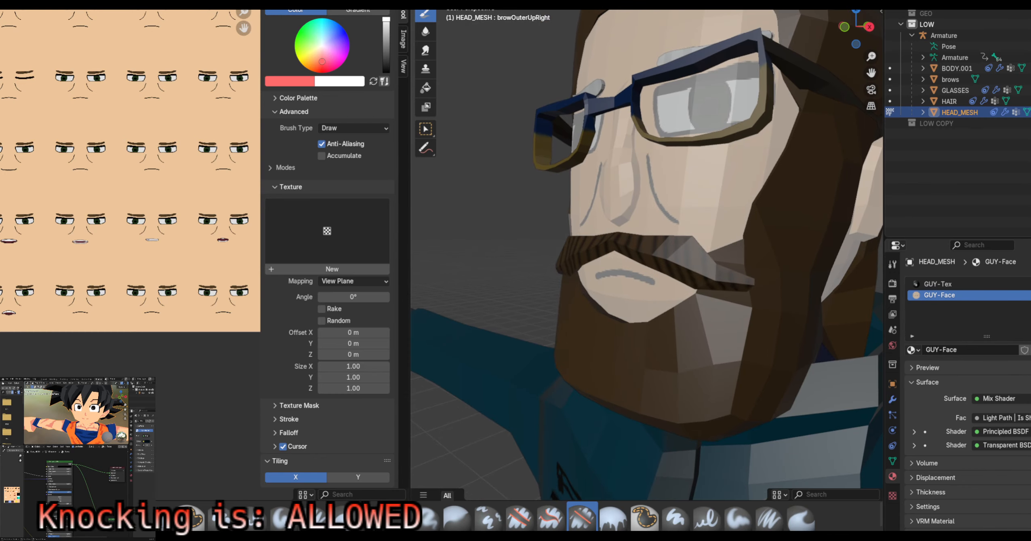
{"action": "left_click", "coordinate": [323, 4]}
{"action": "scroll", "coordinate": [321, 243], "scroll_direction": "down", "scroll_amount": 6}
{"action": "mouse_move", "coordinate": [483, 407]}
{"action": "middle_mouse_down", "text": "shift"}
{"action": "mouse_move", "coordinate": [513, 318]}
{"action": "mouse_move", "coordinate": [485, 223]}
{"action": "middle_mouse_up", "text": "shift"}
{"action": "scroll", "coordinate": [486, 223], "scroll_direction": "up", "scroll_amount": 4}
{"action": "scroll", "coordinate": [485, 223], "scroll_direction": "up", "scroll_amount": 2}
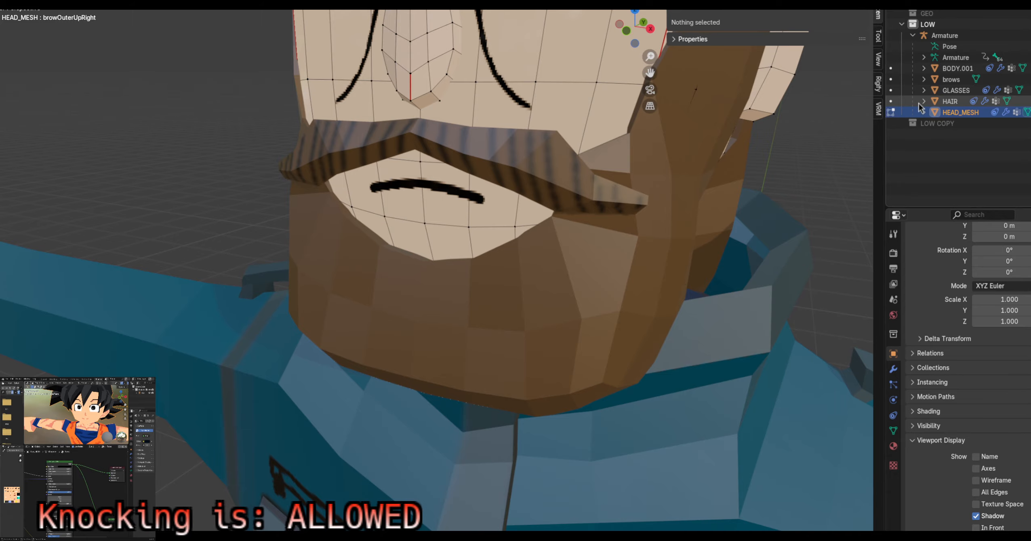
{"action": "left_click", "coordinate": [1030, 101]}
{"action": "scroll", "coordinate": [640, 222], "scroll_direction": "down", "scroll_amount": 7}
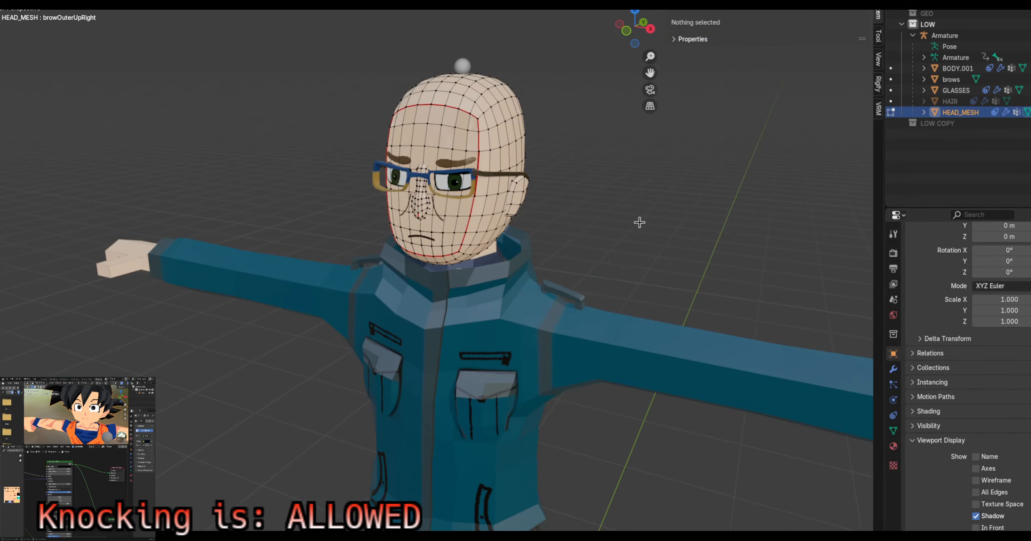
Select the outer faces of the lower face from below the nose to the chin edge, and hide them
{"action": "middle_click_drag", "start_coordinate": [539, 196], "coordinate": [537, 238], "text": "shift"}
{"action": "middle_click_drag", "start_coordinate": [502, 300], "coordinate": [455, 273], "text": "shift"}
{"action": "scroll", "coordinate": [501, 183], "scroll_direction": "up", "scroll_amount": 6}
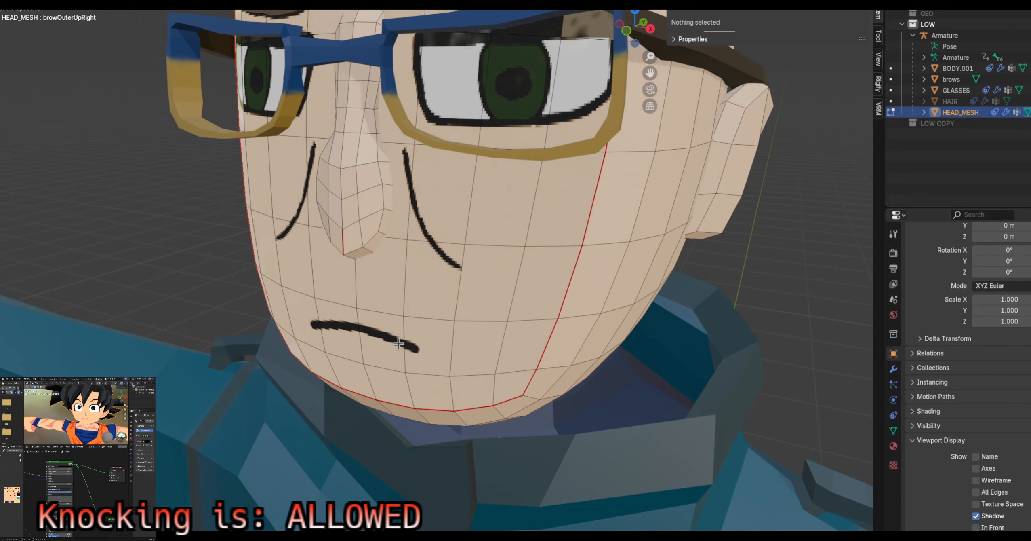
{"action": "left_click_drag", "start_coordinate": [268, 248], "coordinate": [469, 336]}
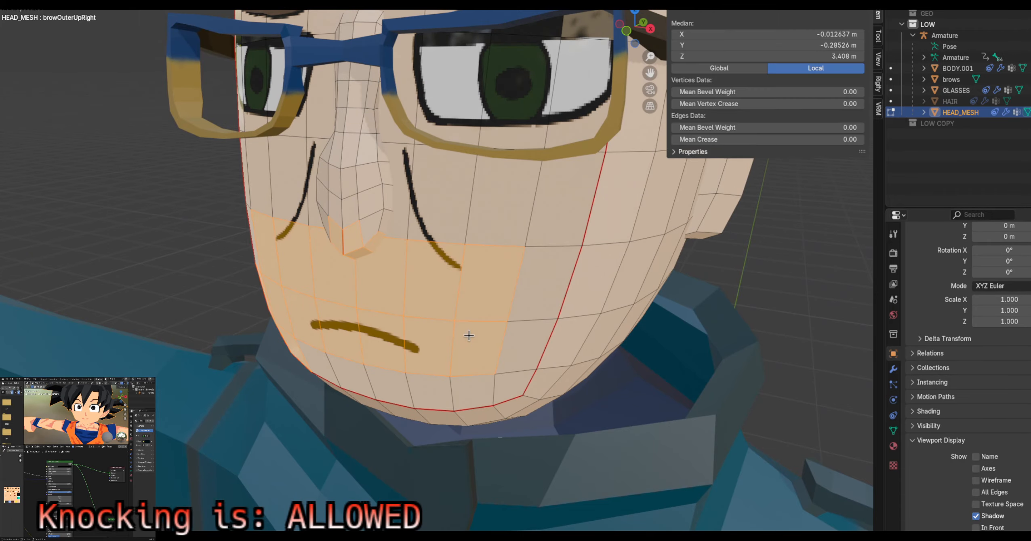
{"action": "middle_click_drag", "start_coordinate": [470, 343], "coordinate": [549, 332]}
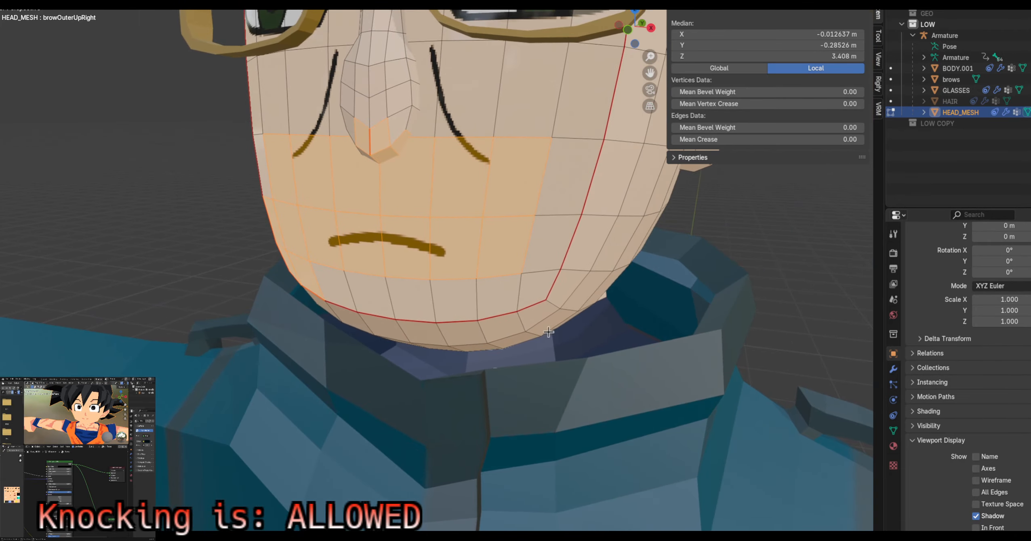
{"action": "left_click", "coordinate": [493, 294], "text": "shift"}
{"action": "left_click", "coordinate": [455, 296], "text": "shift"}
{"action": "left_click", "coordinate": [412, 299], "text": "shift"}
{"action": "left_click", "coordinate": [372, 294], "text": "shift"}
{"action": "left_click", "coordinate": [336, 285], "text": "shift"}
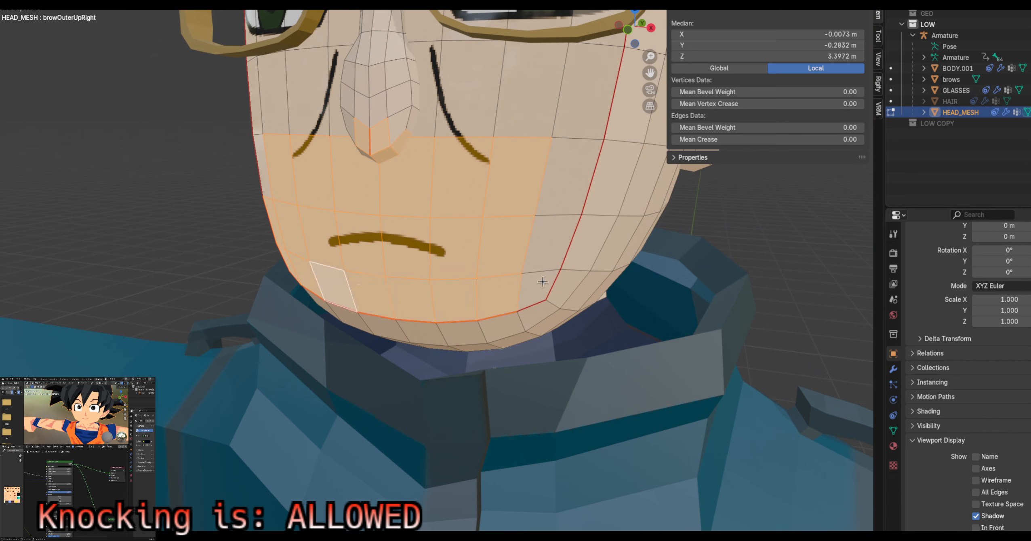
{"action": "left_click", "coordinate": [543, 283], "text": "shift"}
{"action": "left_click", "coordinate": [544, 238], "text": "shift"}
{"action": "left_click", "coordinate": [562, 195], "text": "shift"}
{"action": "key", "text": "h"}
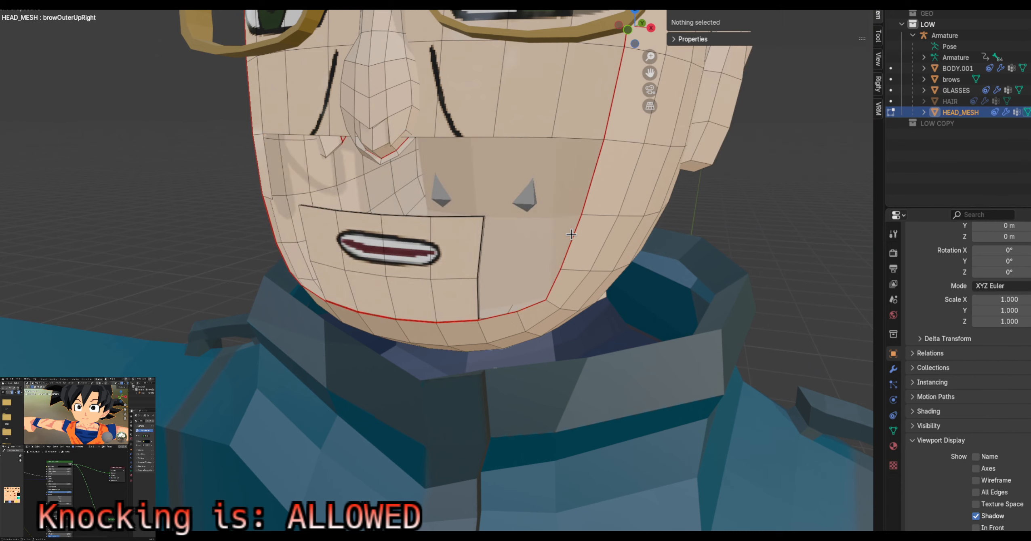
Inspect the stacked mouth patches behind the lower face, then select and hide the outermost patch with the narrow mouth
{"action": "middle_click_drag", "start_coordinate": [536, 233], "coordinate": [536, 239]}
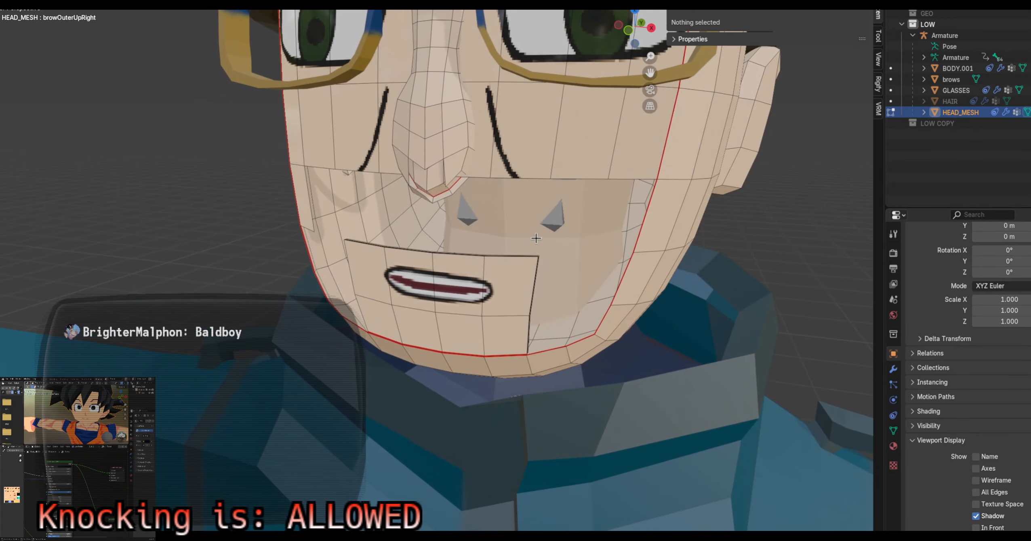
{"action": "scroll", "coordinate": [518, 281], "scroll_direction": "up", "scroll_amount": 4}
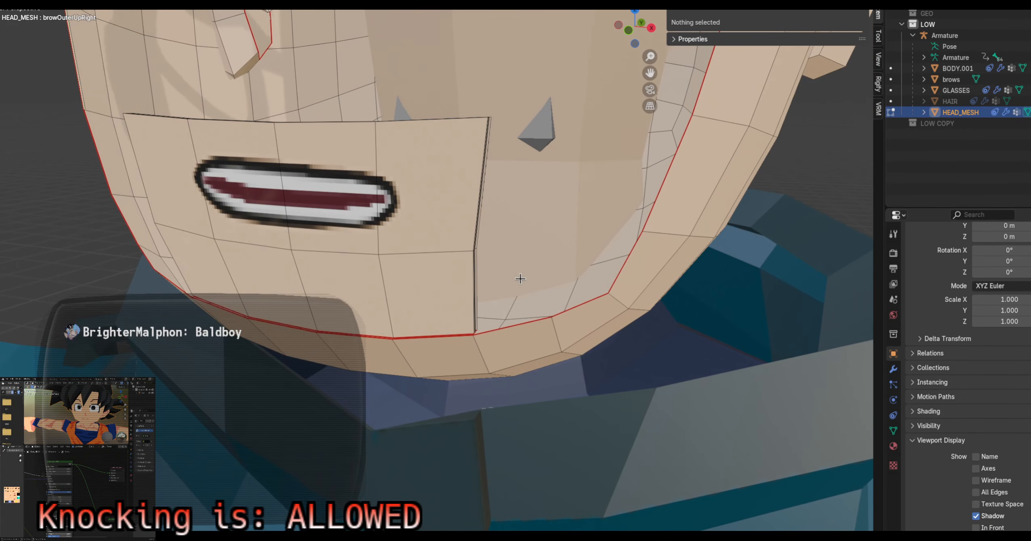
{"action": "middle_click_drag", "start_coordinate": [520, 281], "coordinate": [512, 280]}
{"action": "middle_click_drag", "start_coordinate": [310, 289], "coordinate": [423, 279]}
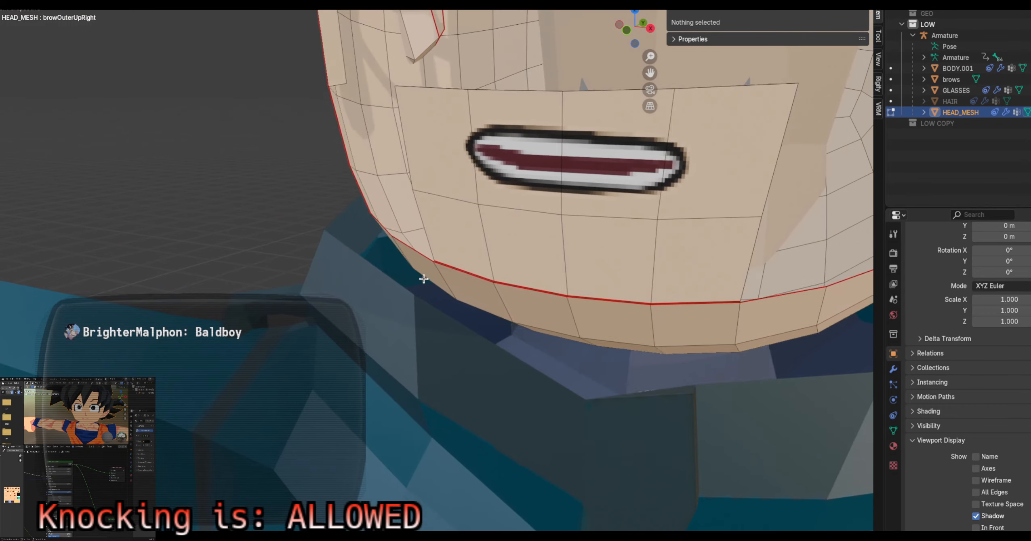
{"action": "middle_click_drag", "start_coordinate": [550, 285], "coordinate": [525, 290]}
{"action": "middle_click_drag", "start_coordinate": [169, 314], "coordinate": [228, 302]}
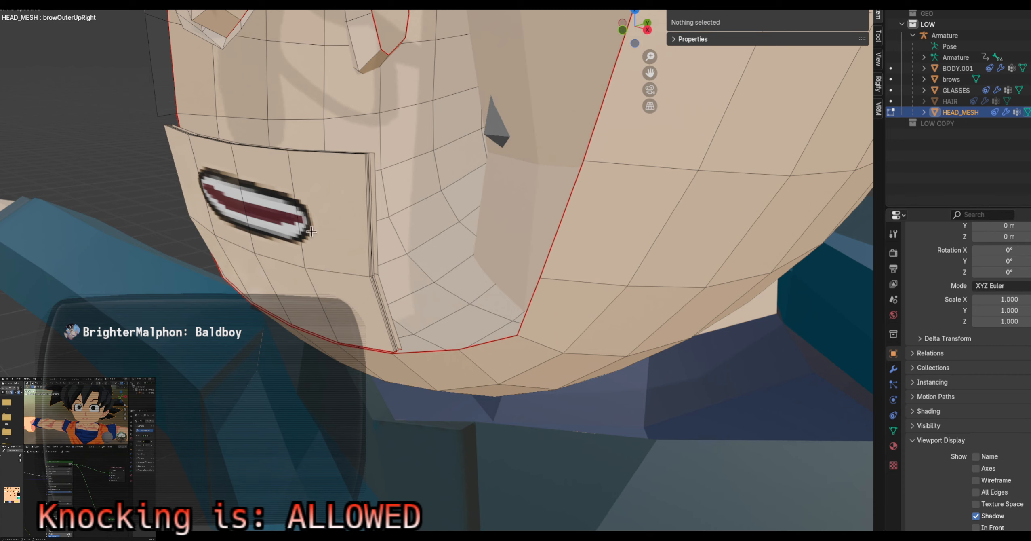
{"action": "left_click", "coordinate": [366, 207]}
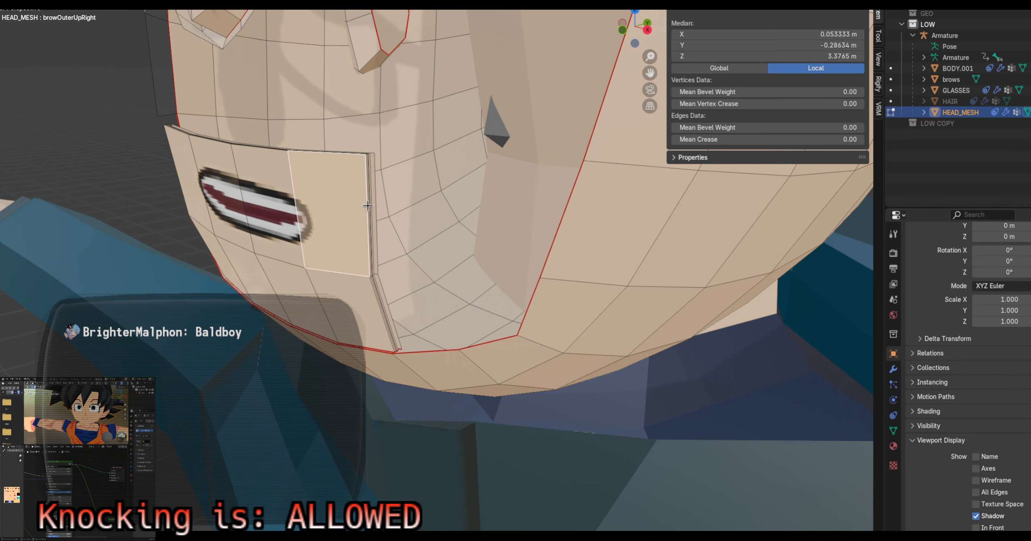
{"action": "left_click", "coordinate": [383, 212], "text": "shift"}
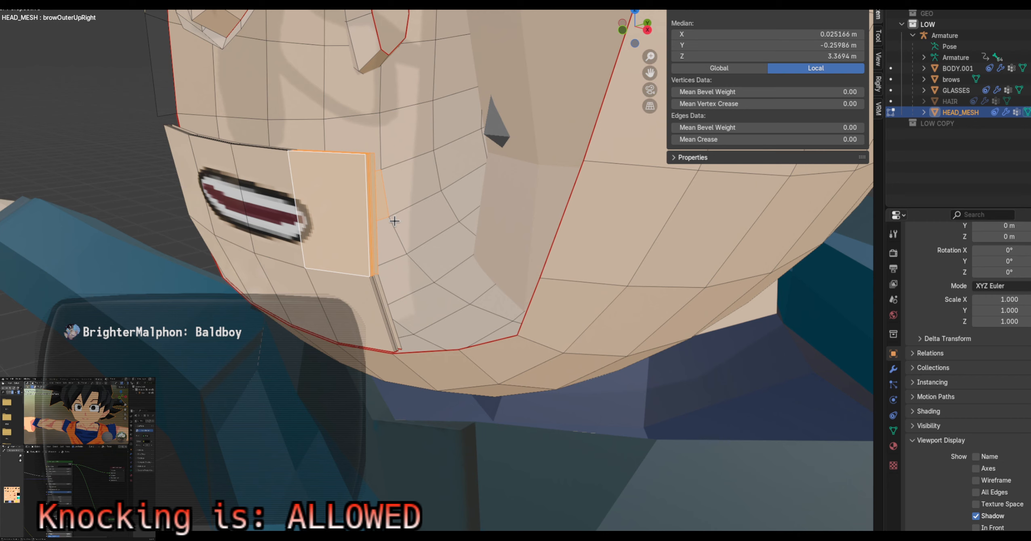
{"action": "left_click", "coordinate": [356, 212], "text": "shift"}
{"action": "left_click_drag", "start_coordinate": [181, 181], "coordinate": [330, 290]}
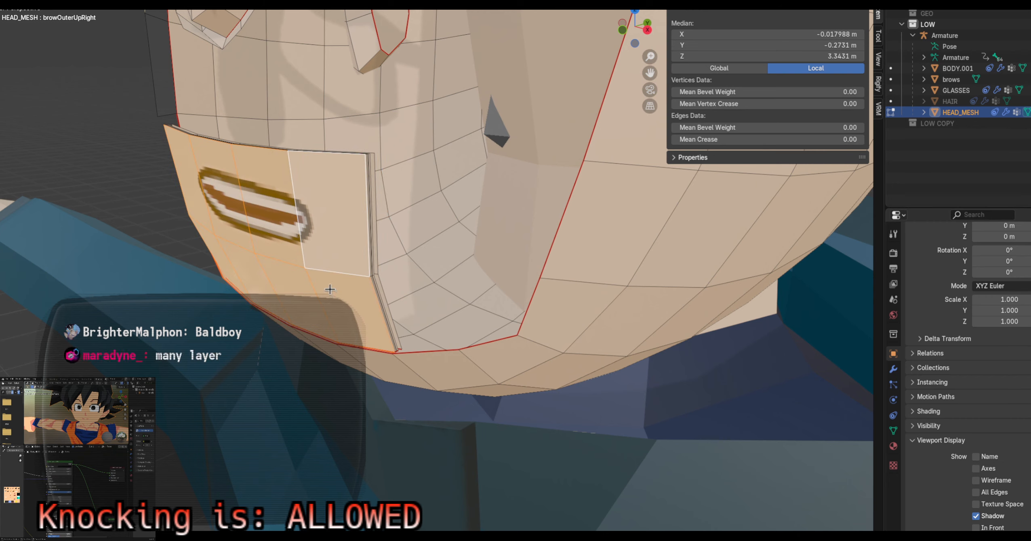
{"action": "key", "text": "h"}
Select and hide the next two mouth patches in the stack, one after the other
{"action": "left_click_drag", "start_coordinate": [194, 181], "coordinate": [290, 270]}
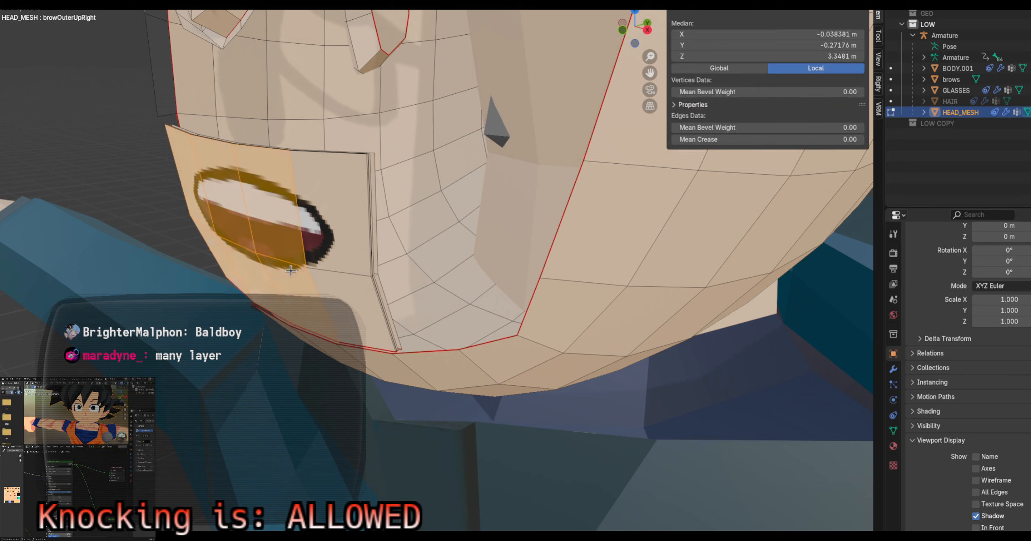
{"action": "key", "text": "h"}
{"action": "left_click_drag", "start_coordinate": [206, 200], "coordinate": [293, 258]}
{"action": "key", "text": "h"}
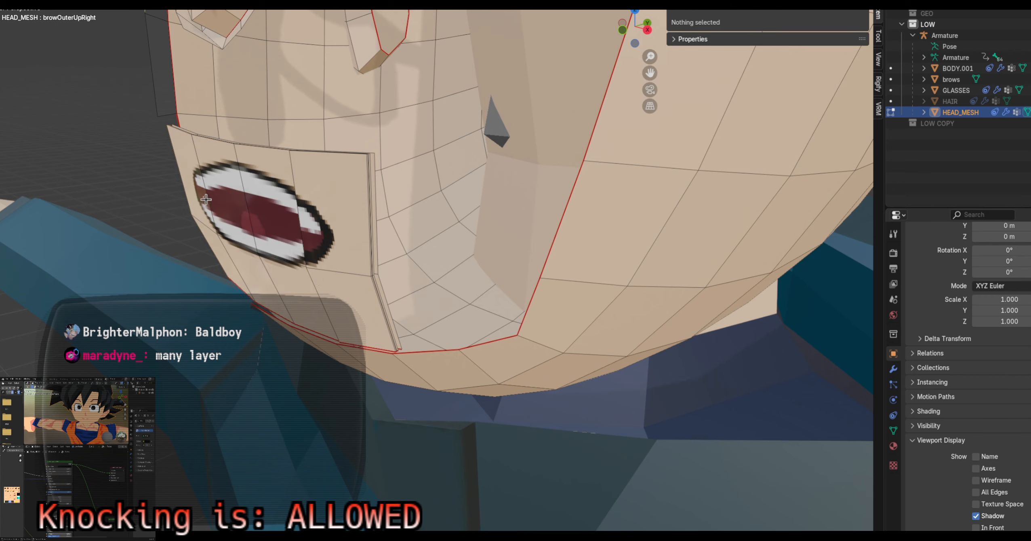
Hide the deeper mouth patch faces in turn, then reveal all hidden faces of the head mesh
{"action": "key", "text": "h"}
{"action": "left_click_drag", "start_coordinate": [206, 199], "coordinate": [308, 295]}
{"action": "key", "text": "h"}
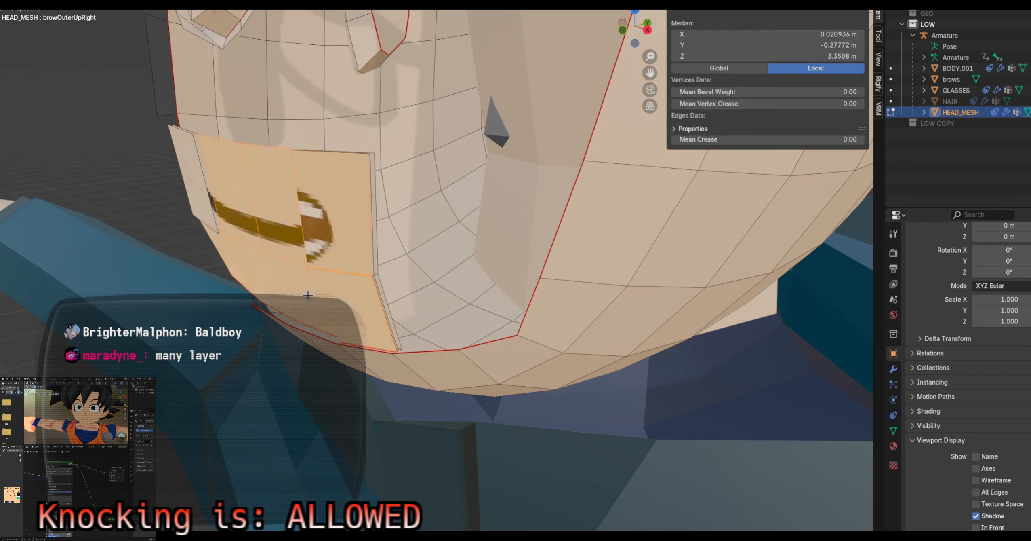
{"action": "key", "text": "h"}
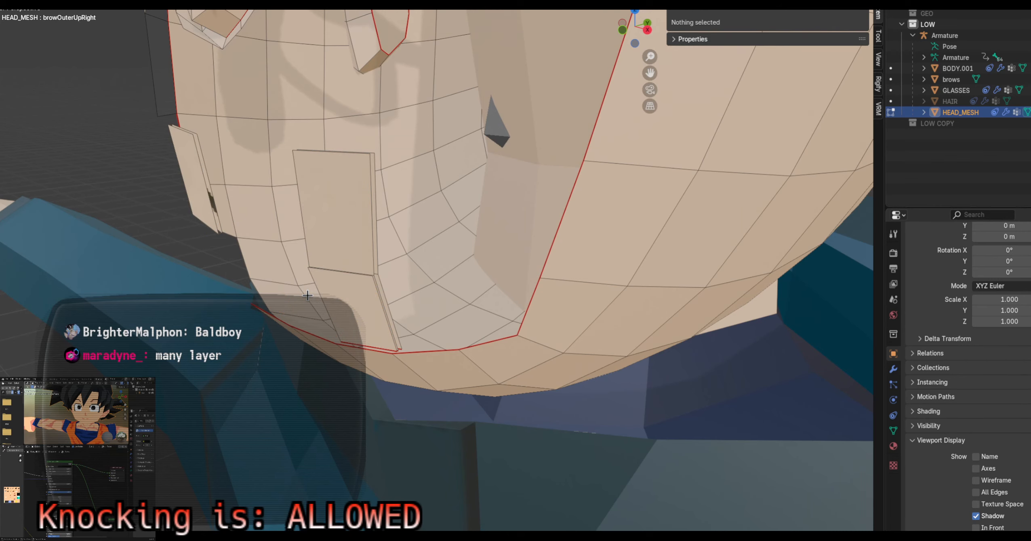
{"action": "key", "text": "alt+h"}
{"action": "scroll", "coordinate": [313, 285], "scroll_direction": "down", "scroll_amount": 5}
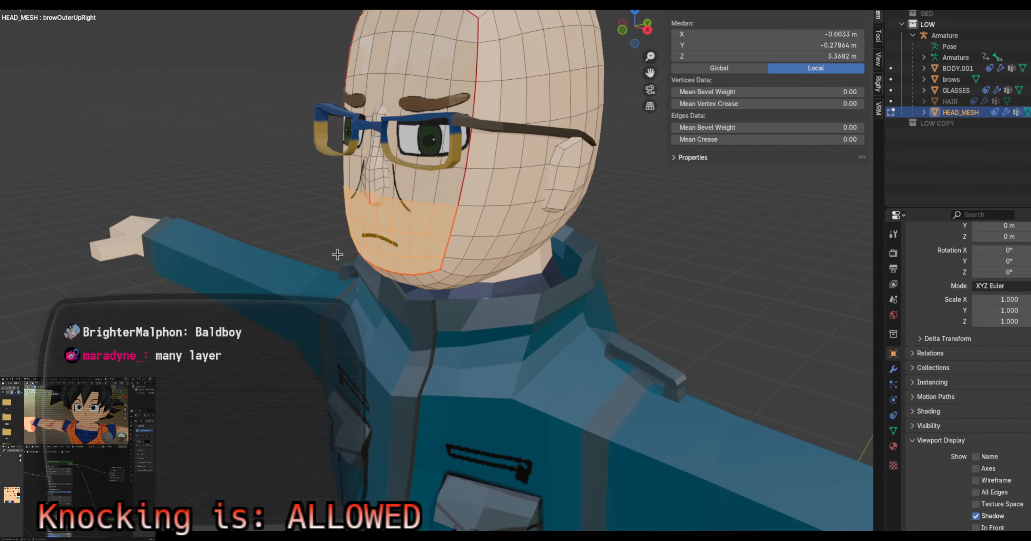
Clear the head mesh selection and bring up the a / A expression in the VRM 0.x Blend Shape Proxy list
{"action": "left_click", "coordinate": [642, 239]}
{"action": "middle_click_drag", "start_coordinate": [566, 319], "coordinate": [522, 322]}
{"action": "middle_click_drag", "start_coordinate": [703, 328], "coordinate": [622, 302], "text": "shift"}
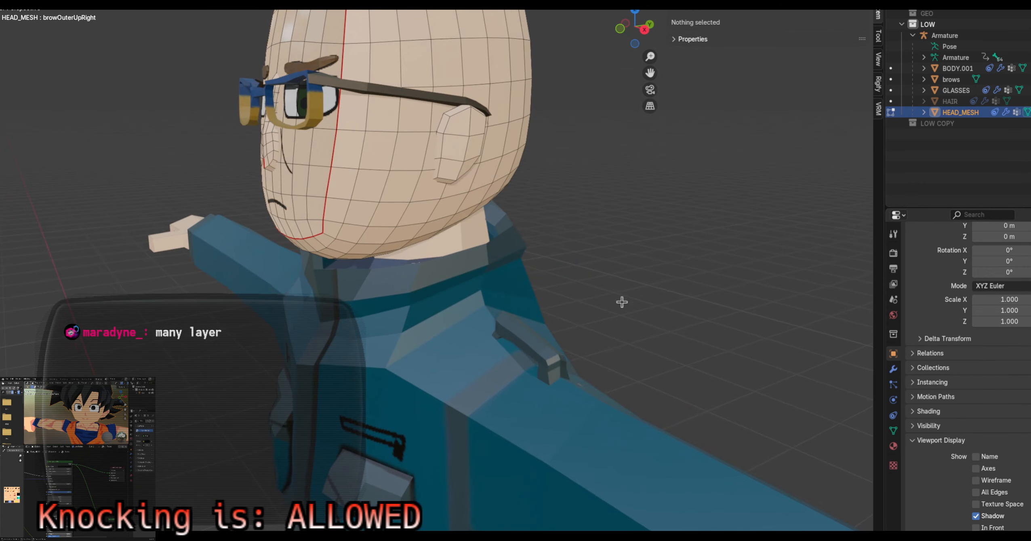
{"action": "left_click", "coordinate": [878, 109]}
{"action": "left_click", "coordinate": [674, 96]}
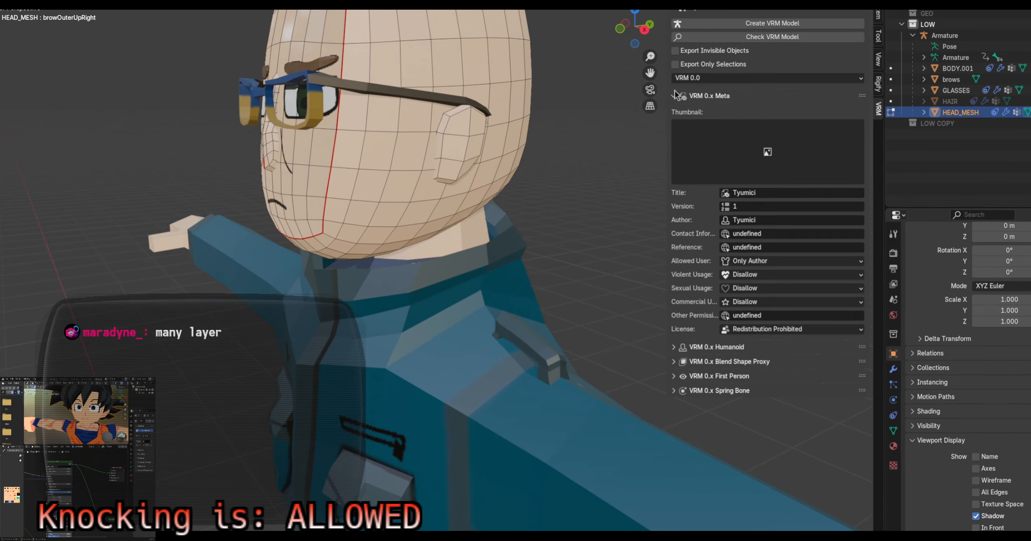
{"action": "left_click", "coordinate": [674, 96]}
{"action": "left_click", "coordinate": [673, 125]}
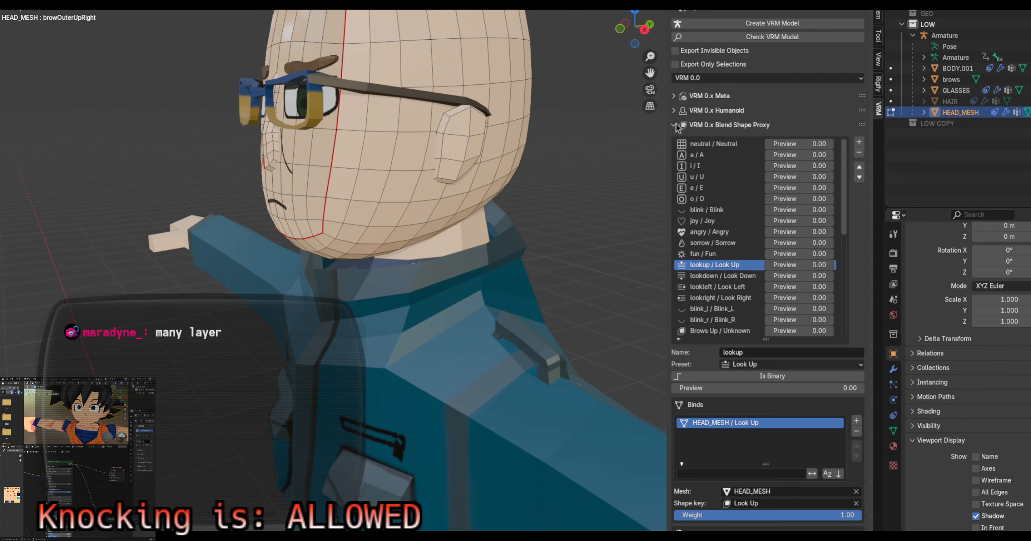
{"action": "left_click", "coordinate": [706, 155]}
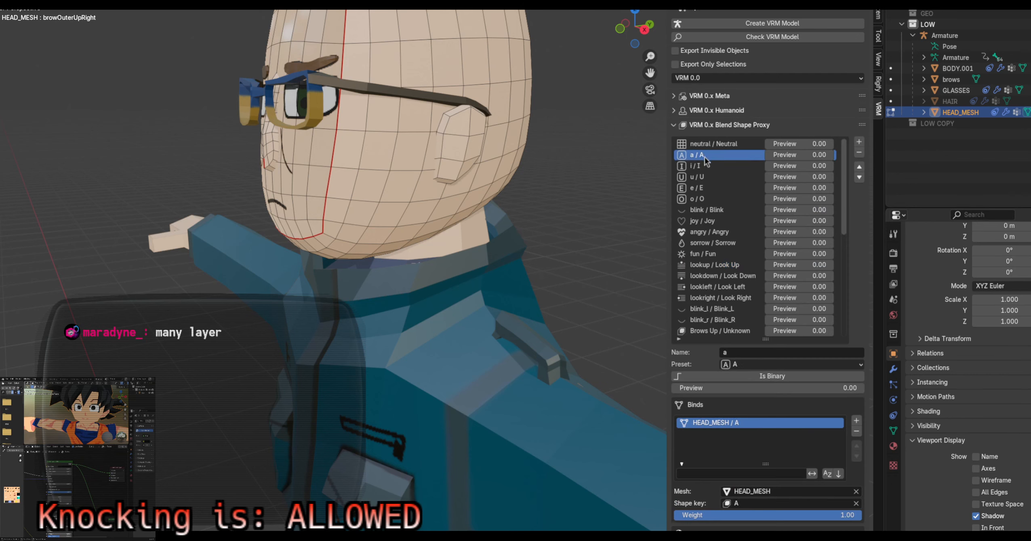
Try the A expression's preview on the face and return the head mesh to Object Mode
{"action": "mouse_move", "coordinate": [772, 156]}
{"action": "left_mouse_down"}
{"action": "mouse_move", "coordinate": [842, 156]}
{"action": "mouse_move", "coordinate": [766, 156]}
{"action": "left_mouse_up"}
{"action": "left_click", "coordinate": [21, 2]}
{"action": "left_click", "coordinate": [20, 2]}
{"action": "middle_click_drag", "start_coordinate": [238, 195], "coordinate": [257, 198]}
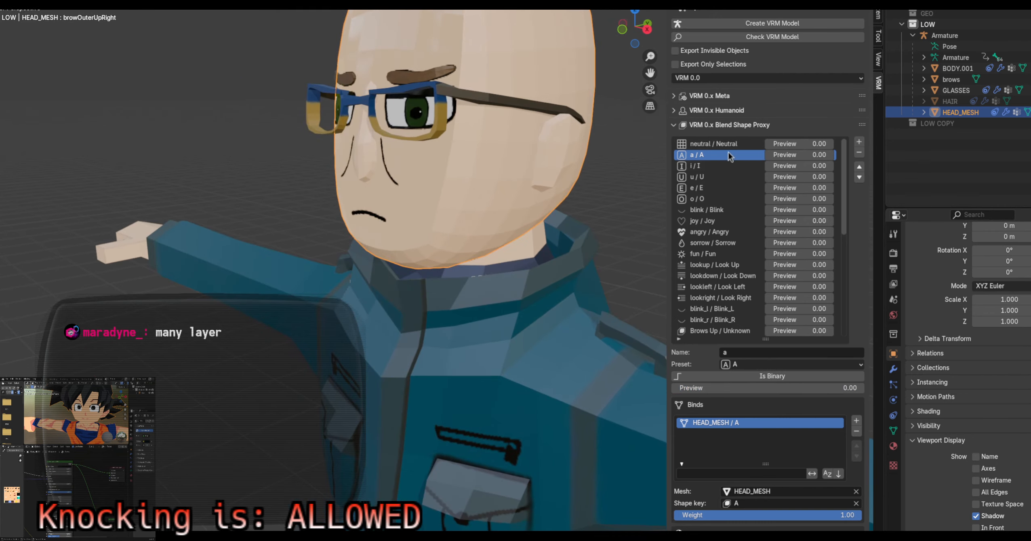
Preview the mouth expressions from A through O on the face, setting the O preview to 1.00
{"action": "mouse_move", "coordinate": [772, 156]}
{"action": "left_mouse_down"}
{"action": "mouse_move", "coordinate": [832, 155]}
{"action": "mouse_move", "coordinate": [767, 155]}
{"action": "mouse_move", "coordinate": [832, 155]}
{"action": "mouse_move", "coordinate": [768, 155]}
{"action": "mouse_move", "coordinate": [833, 166]}
{"action": "mouse_move", "coordinate": [766, 166]}
{"action": "left_mouse_up"}
{"action": "scroll", "coordinate": [372, 221], "scroll_direction": "up", "scroll_amount": 4}
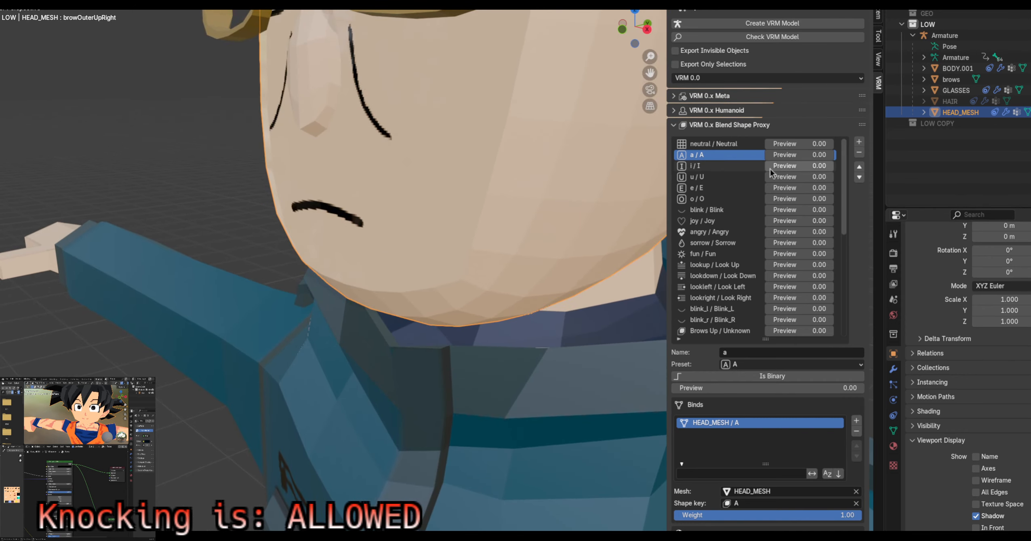
{"action": "mouse_move", "coordinate": [785, 166]}
{"action": "left_mouse_down"}
{"action": "mouse_move", "coordinate": [833, 167]}
{"action": "mouse_move", "coordinate": [765, 166]}
{"action": "left_mouse_up"}
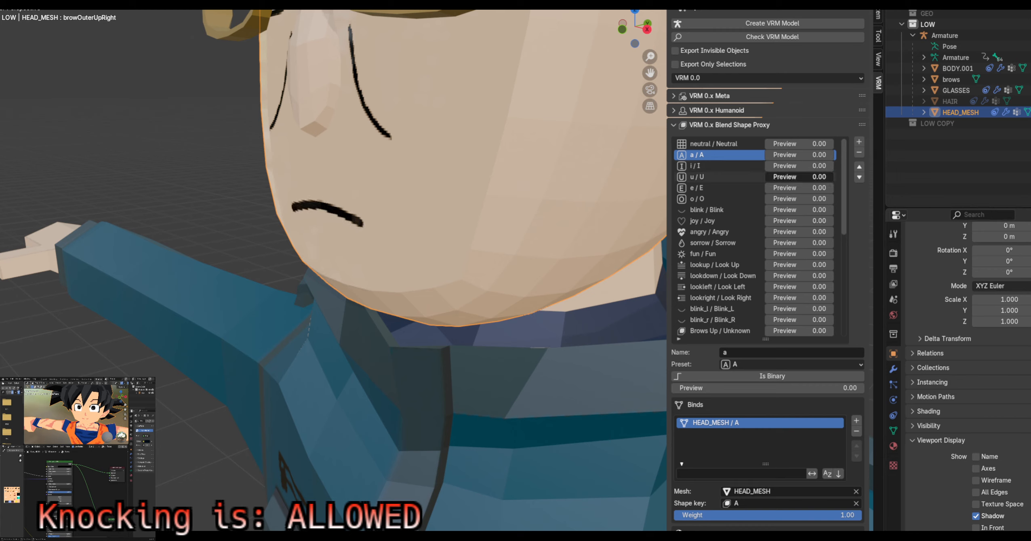
{"action": "left_click_drag", "start_coordinate": [770, 176], "coordinate": [833, 200]}
Examine the open O mouth on the face, close up from the side and then from the front
{"action": "middle_click_drag", "start_coordinate": [326, 317], "coordinate": [304, 305]}
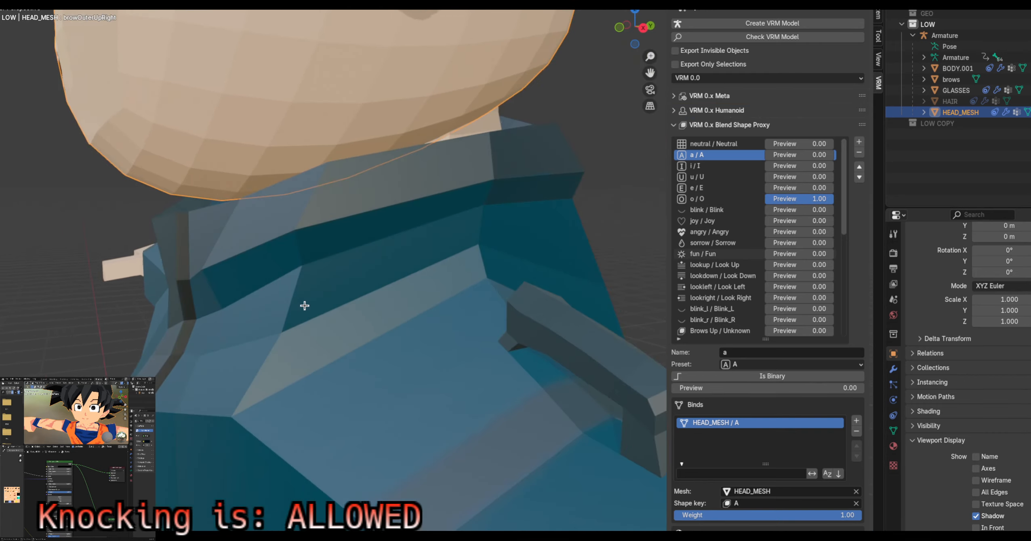
{"action": "middle_click_drag", "start_coordinate": [243, 268], "coordinate": [355, 284]}
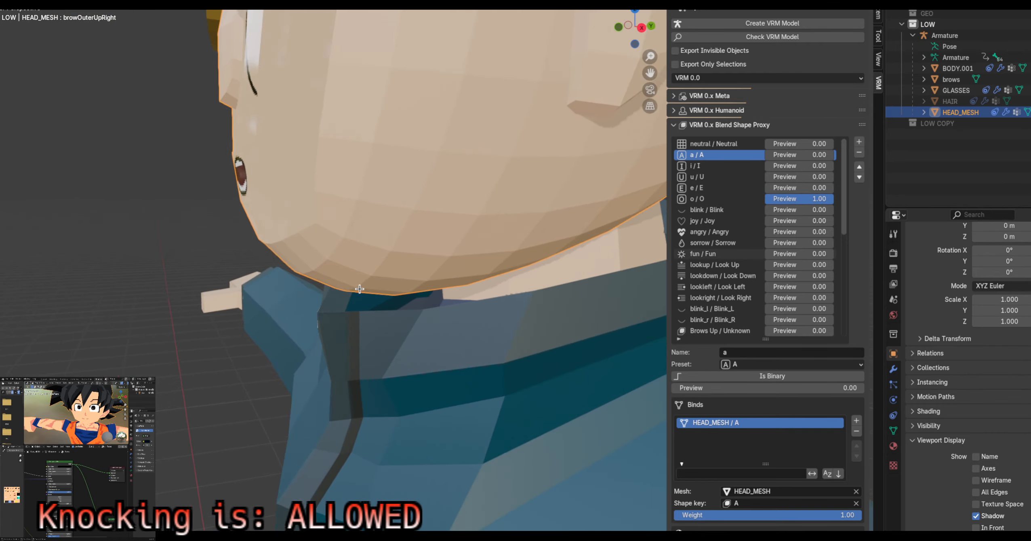
{"action": "scroll", "coordinate": [226, 170], "scroll_direction": "up", "scroll_amount": 4}
{"action": "middle_click_drag", "start_coordinate": [226, 170], "coordinate": [296, 205], "text": "shift"}
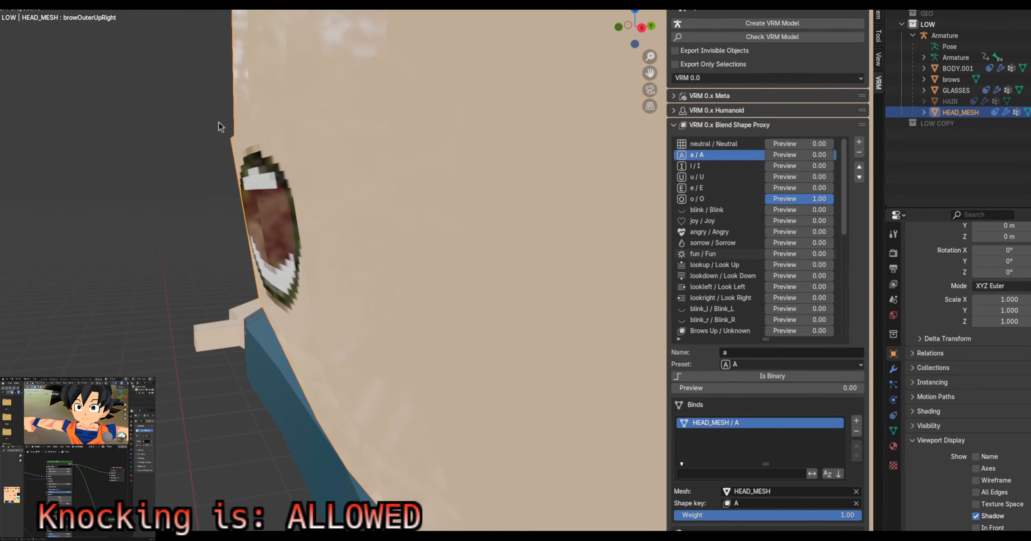
{"action": "left_click", "coordinate": [214, 168]}
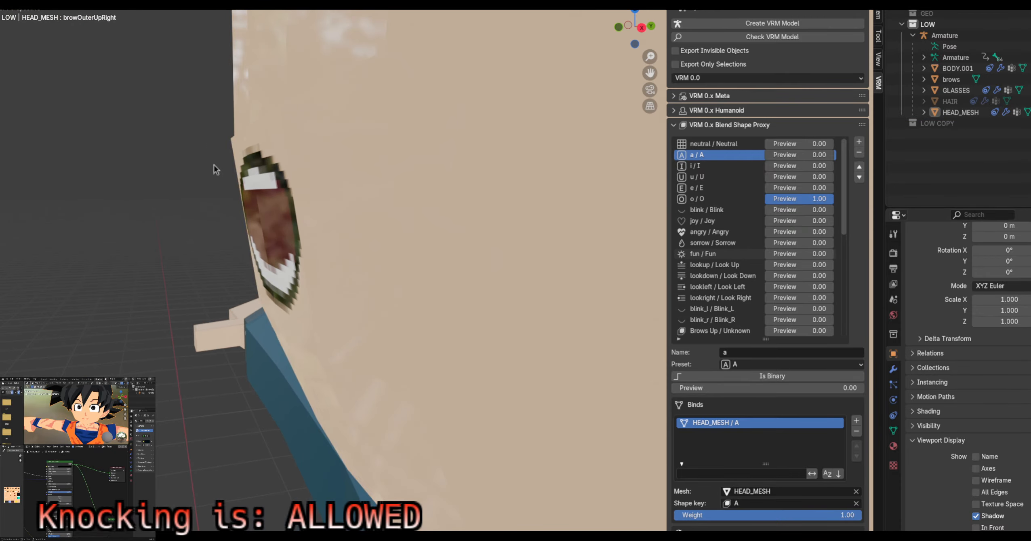
{"action": "scroll", "coordinate": [214, 167], "scroll_direction": "down", "scroll_amount": 4}
{"action": "middle_click_drag", "start_coordinate": [316, 277], "coordinate": [158, 378]}
{"action": "scroll", "coordinate": [413, 295], "scroll_direction": "down", "scroll_amount": 7}
{"action": "key", "text": "KP_1"}
{"action": "key", "text": "KP_4"}
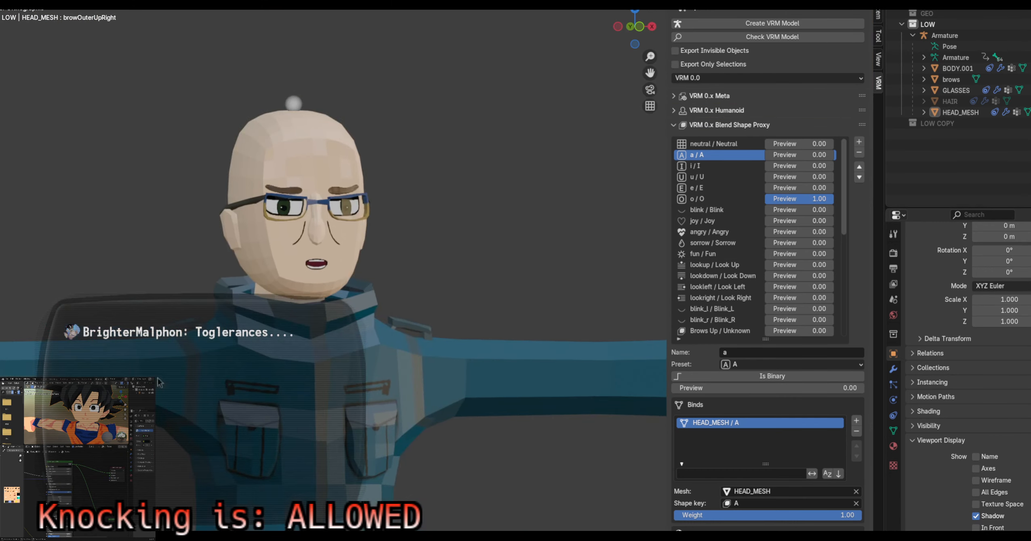
{"action": "scroll", "coordinate": [268, 245], "scroll_direction": "up", "scroll_amount": 5}
{"action": "middle_click_drag", "start_coordinate": [304, 282], "coordinate": [392, 290], "text": "shift"}
{"action": "key", "text": "KP_1"}
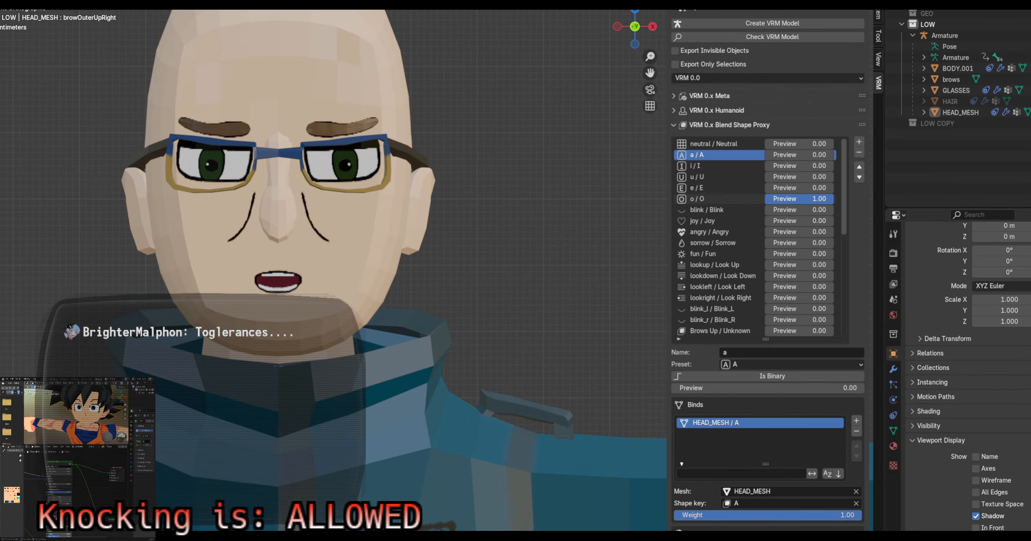
Reset the O expression's preview to 0.00 and set the Blink preview to 1.00
{"action": "left_click_drag", "start_coordinate": [831, 199], "coordinate": [767, 198]}
{"action": "scroll", "coordinate": [360, 186], "scroll_direction": "up", "scroll_amount": 1}
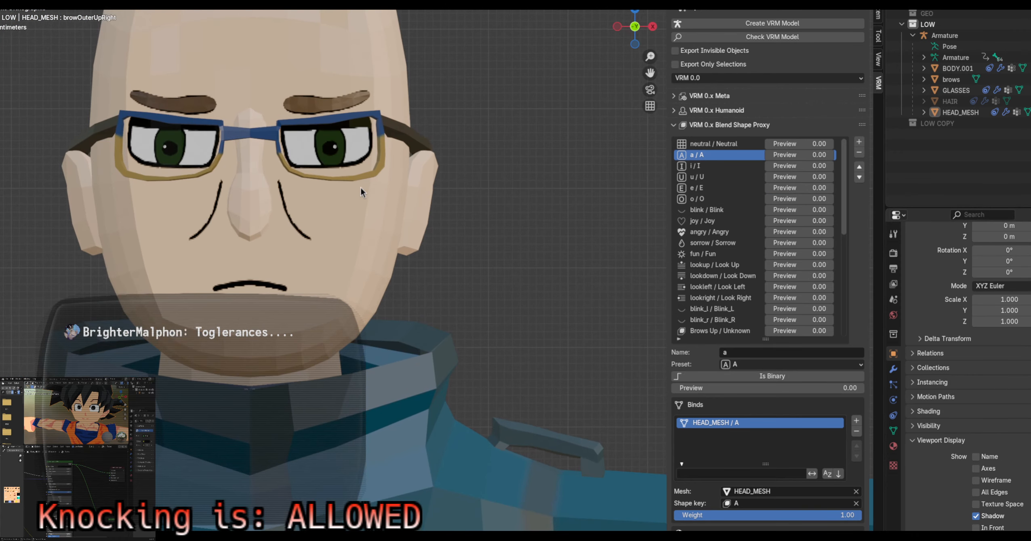
{"action": "middle_click_drag", "start_coordinate": [360, 188], "coordinate": [462, 211], "text": "shift"}
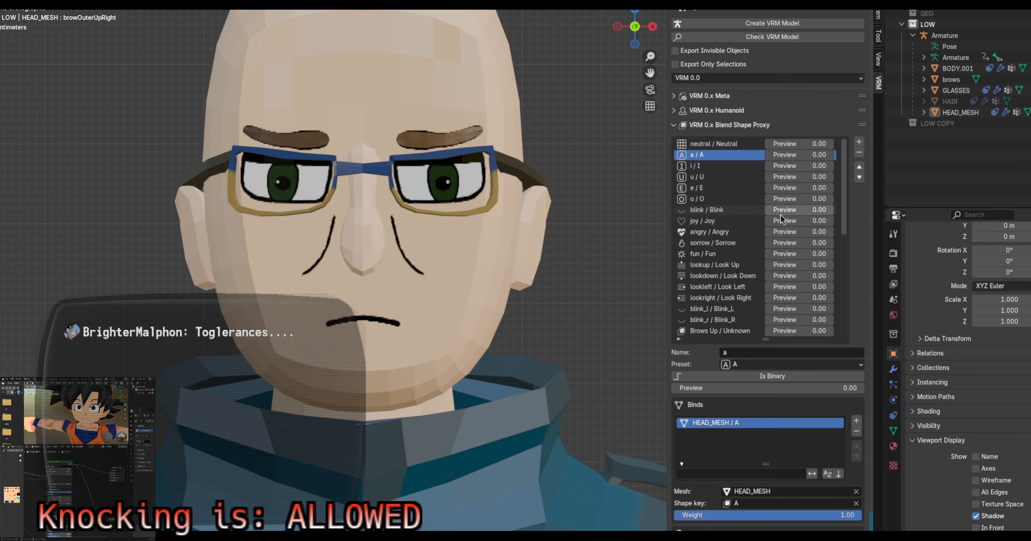
{"action": "left_click_drag", "start_coordinate": [781, 210], "coordinate": [836, 210]}
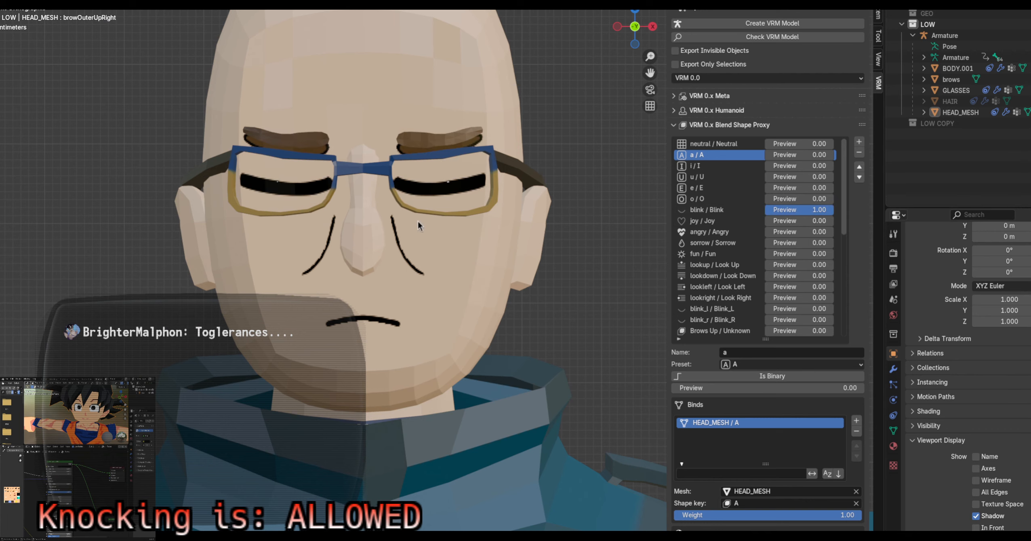
Select the brows object and reset the Blink preview to 0.00
{"action": "middle_click_drag", "start_coordinate": [476, 215], "coordinate": [403, 137]}
{"action": "left_click", "coordinate": [412, 141]}
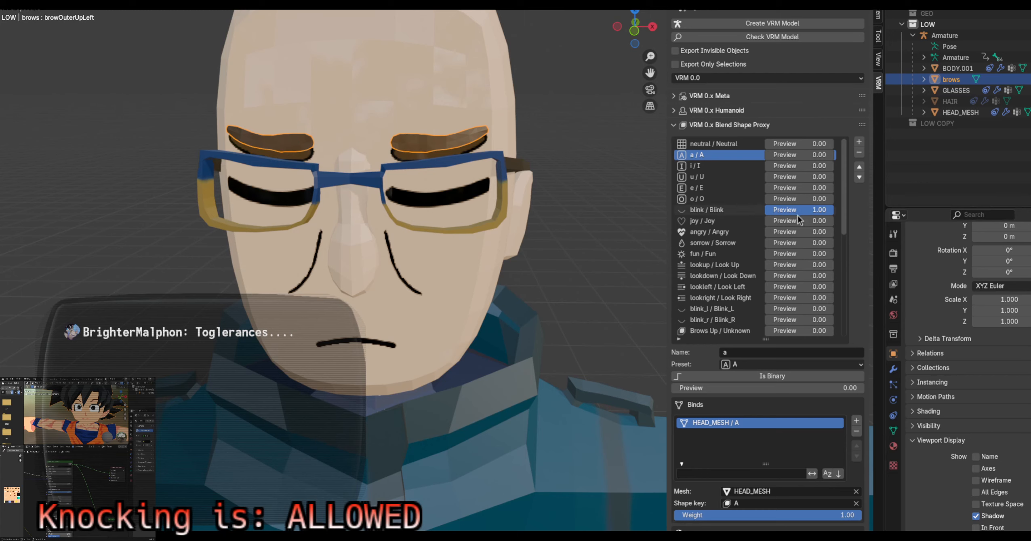
{"action": "left_click_drag", "start_coordinate": [814, 212], "coordinate": [766, 212]}
{"action": "middle_click_drag", "start_coordinate": [629, 281], "coordinate": [522, 247]}
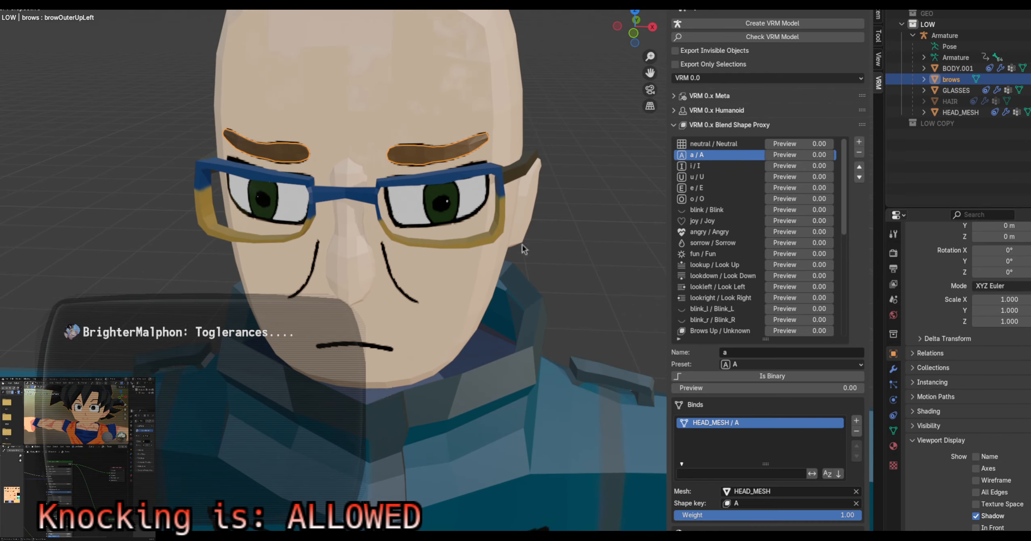
{"action": "middle_click_drag", "start_coordinate": [322, 236], "coordinate": [406, 204]}
{"action": "scroll", "coordinate": [446, 206], "scroll_direction": "up", "scroll_amount": 2}
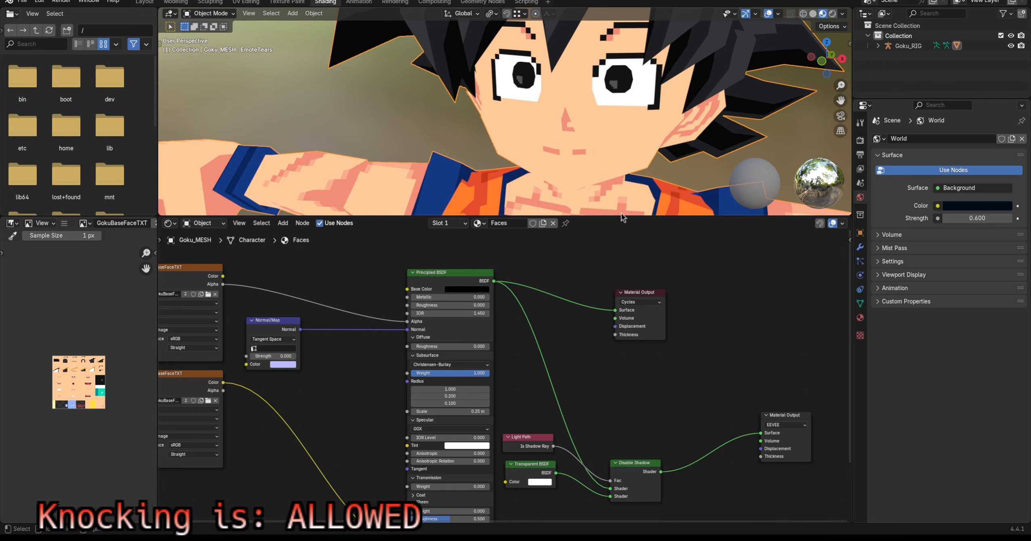
In the Goku file, enlarge the 3D view above the shader nodes and examine the character from several angles
{"action": "left_click_drag", "start_coordinate": [617, 216], "coordinate": [619, 374]}
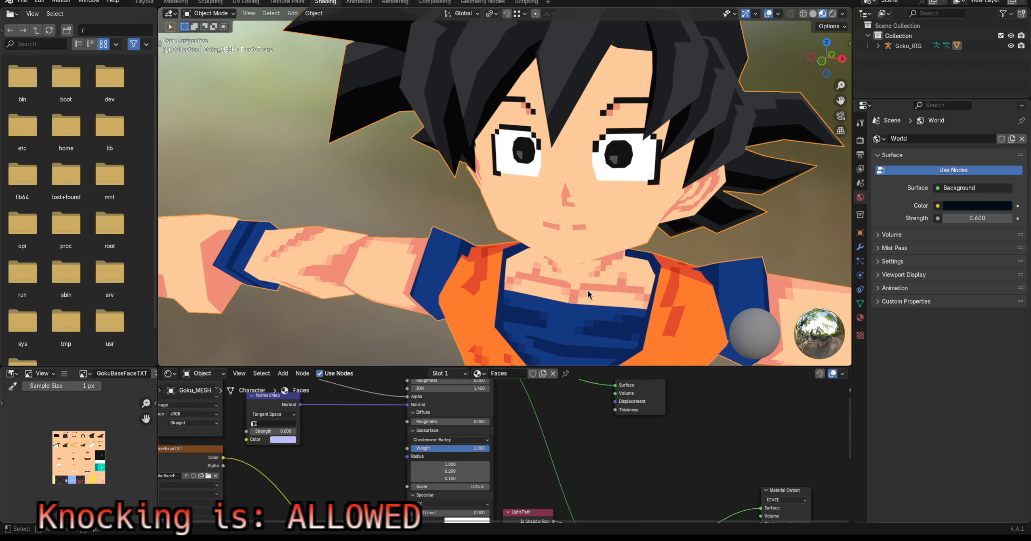
{"action": "scroll", "coordinate": [581, 267], "scroll_direction": "down", "scroll_amount": 4}
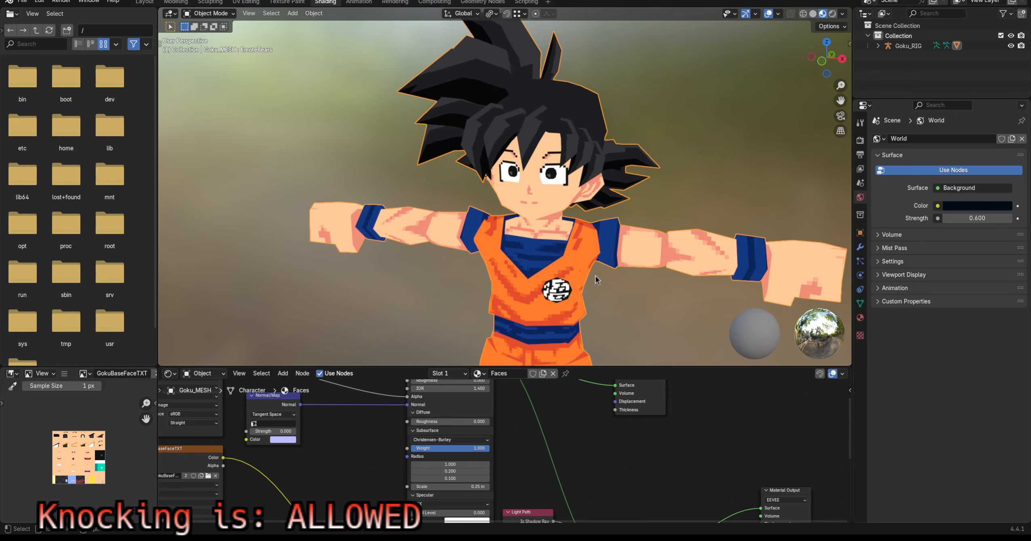
{"action": "middle_click_drag", "start_coordinate": [595, 275], "coordinate": [625, 284]}
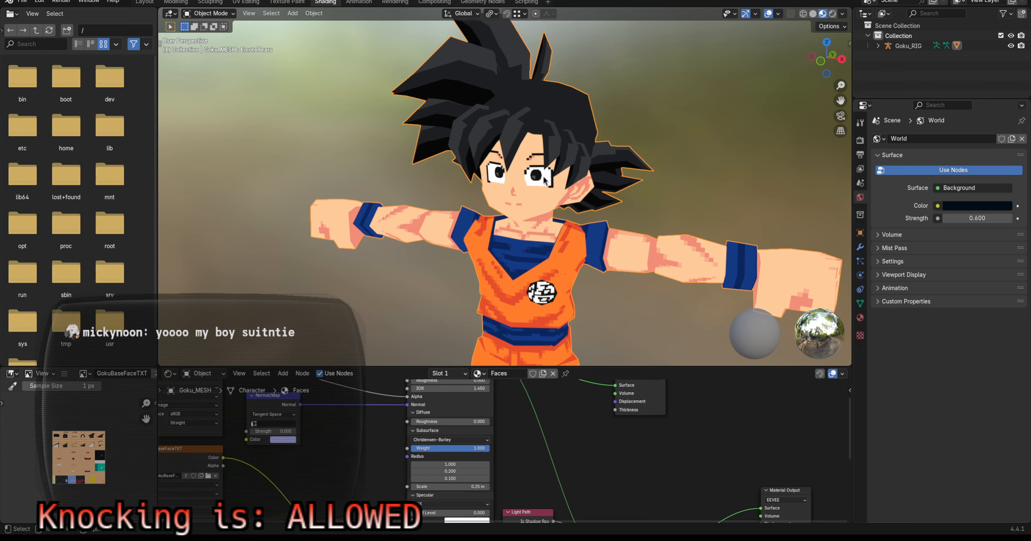
{"action": "middle_click_drag", "start_coordinate": [545, 208], "coordinate": [473, 247]}
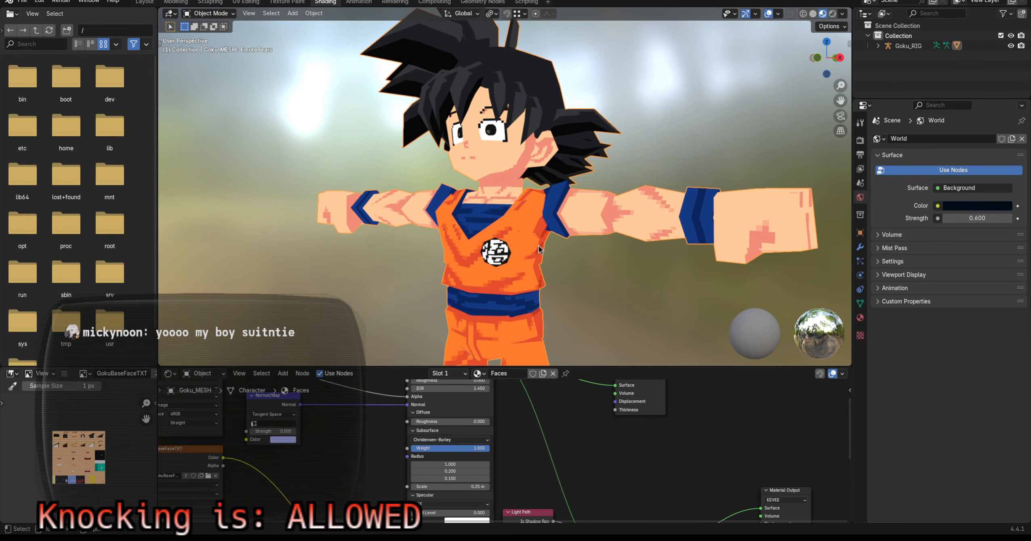
{"action": "mouse_move", "coordinate": [539, 248]}
{"action": "middle_mouse_down"}
{"action": "mouse_move", "coordinate": [656, 214]}
{"action": "mouse_move", "coordinate": [672, 249]}
{"action": "mouse_move", "coordinate": [575, 233]}
{"action": "mouse_move", "coordinate": [529, 245]}
{"action": "middle_mouse_up"}
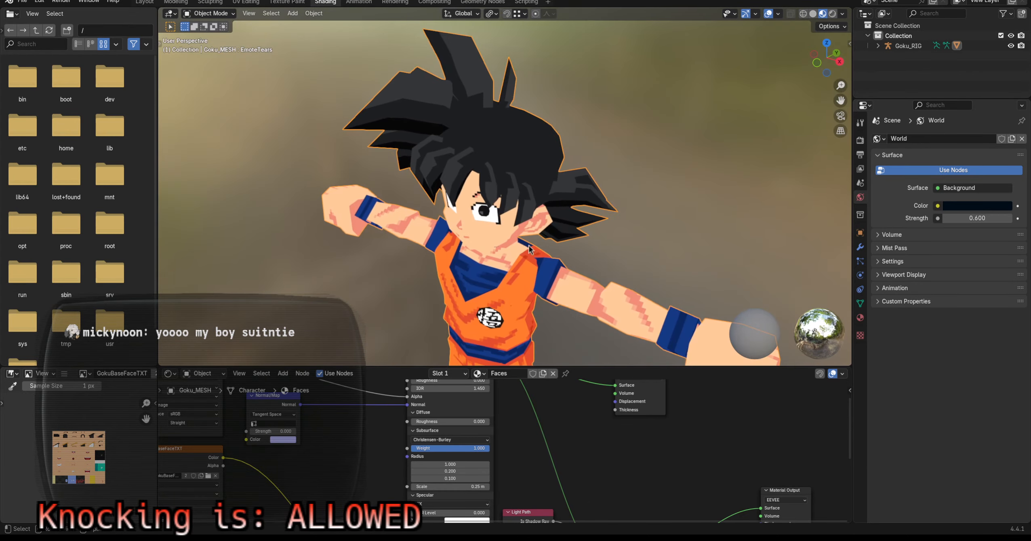
{"action": "scroll", "coordinate": [486, 265], "scroll_direction": "up", "scroll_amount": 2}
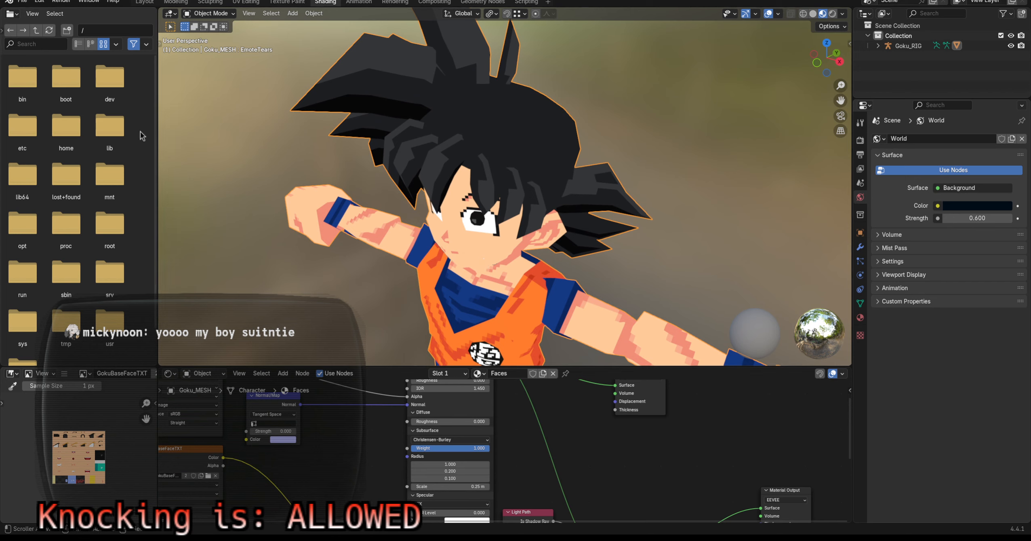
{"action": "scroll", "coordinate": [77, 311], "scroll_direction": "down", "scroll_amount": 2}
{"action": "scroll", "coordinate": [76, 311], "scroll_direction": "up", "scroll_amount": 2}
Switch to the Layout workspace and examine the Goku model's head and torso
{"action": "left_click", "coordinate": [145, 3]}
{"action": "scroll", "coordinate": [337, 244], "scroll_direction": "down", "scroll_amount": 2}
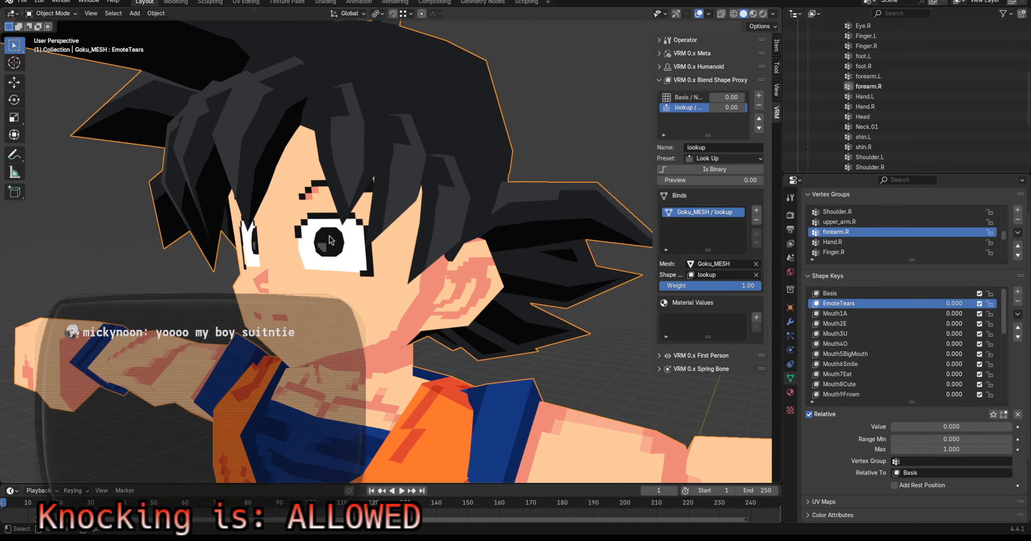
{"action": "scroll", "coordinate": [332, 238], "scroll_direction": "down", "scroll_amount": 3}
{"action": "middle_click_drag", "start_coordinate": [420, 389], "coordinate": [374, 242], "text": "shift"}
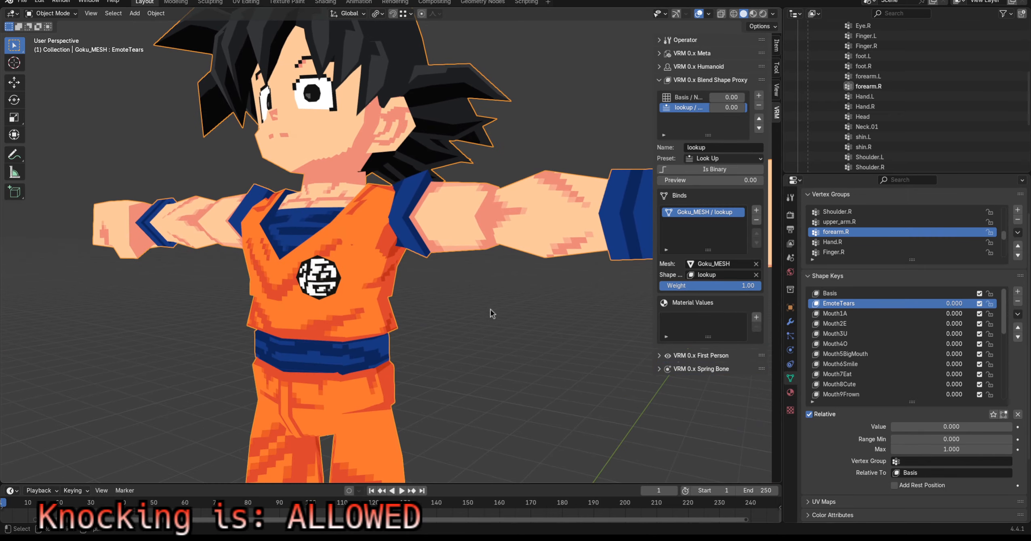
{"action": "middle_click_drag", "start_coordinate": [492, 314], "coordinate": [421, 297], "text": "shift"}
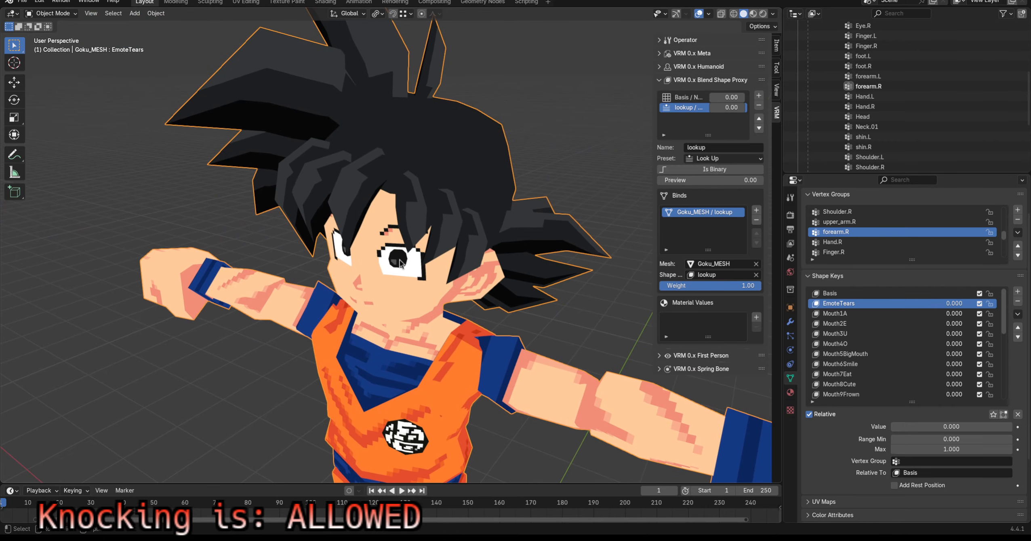
Widen the sidebar holding the VRM settings and look through Goku_MESH's shape key list down to lookup
{"action": "scroll", "coordinate": [399, 259], "scroll_direction": "up", "scroll_amount": 6}
{"action": "scroll", "coordinate": [473, 375], "scroll_direction": "down", "scroll_amount": 5}
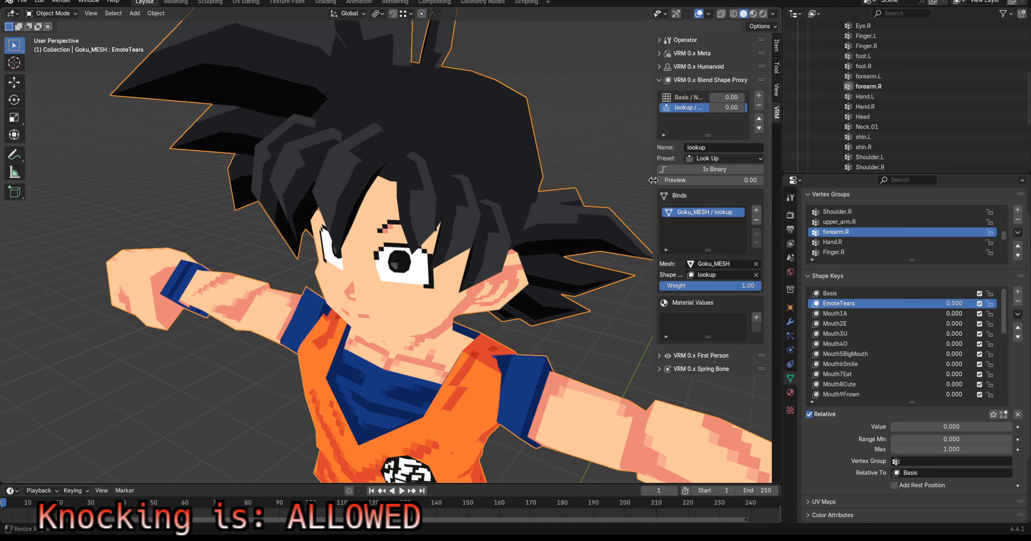
{"action": "left_click_drag", "start_coordinate": [654, 179], "coordinate": [637, 179]}
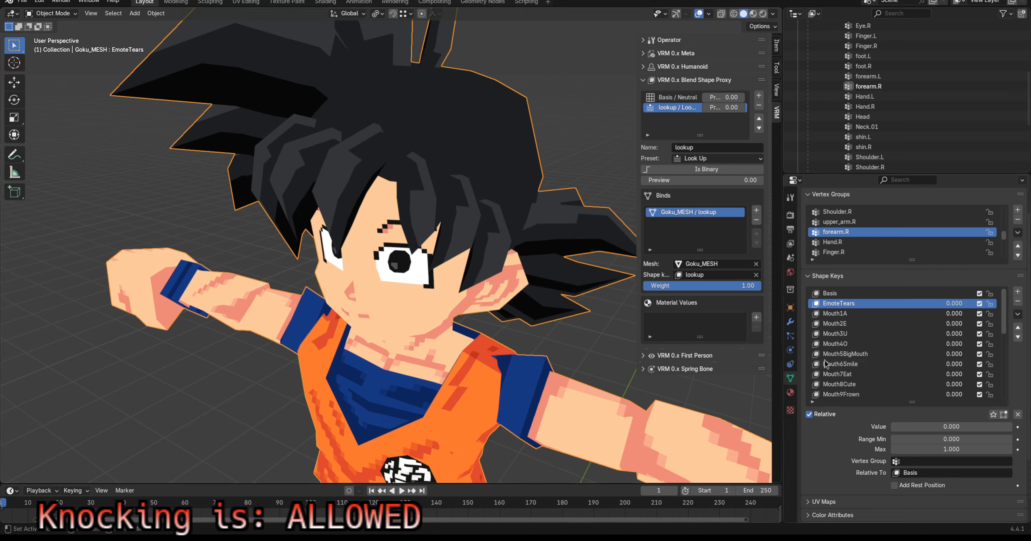
{"action": "scroll", "coordinate": [851, 349], "scroll_direction": "down", "scroll_amount": 10}
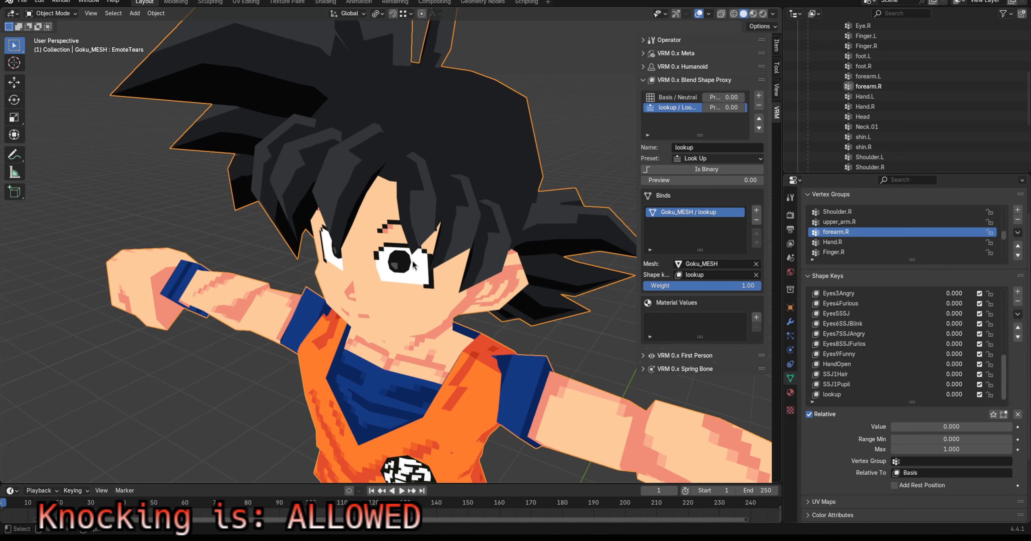
Put Goku_MESH into Edit Mode and hide the overlay faces covering the near eye and brow
{"action": "left_click", "coordinate": [50, 14]}
{"action": "left_click", "coordinate": [48, 37]}
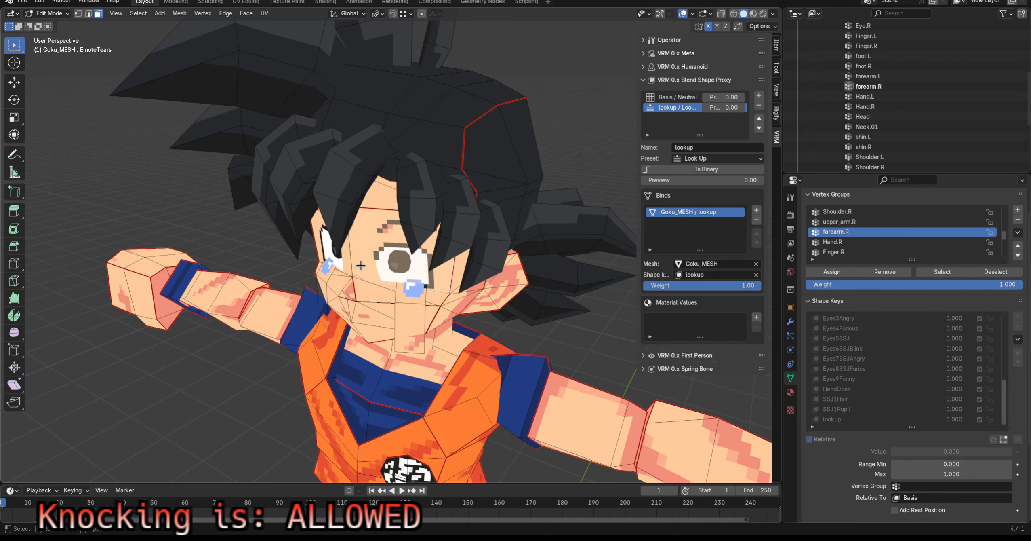
{"action": "scroll", "coordinate": [446, 311], "scroll_direction": "up", "scroll_amount": 3}
{"action": "scroll", "coordinate": [450, 311], "scroll_direction": "up", "scroll_amount": 1}
{"action": "middle_click_drag", "start_coordinate": [450, 311], "coordinate": [457, 277]}
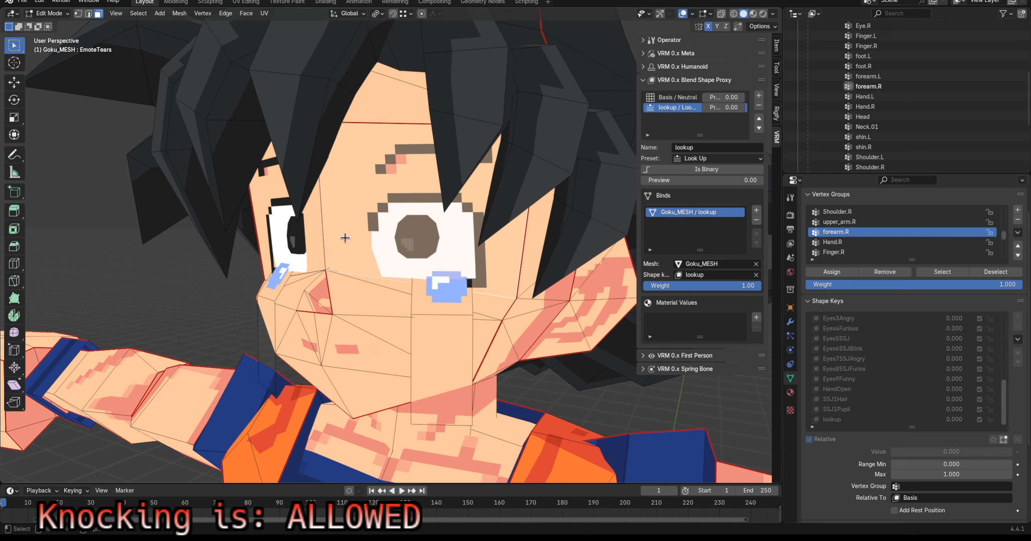
{"action": "key", "text": "h"}
Box-select the near eye's pupil faces to inspect the eye layers, and clear the selection
{"action": "middle_click_drag", "start_coordinate": [406, 264], "coordinate": [376, 228]}
{"action": "left_click_drag", "start_coordinate": [377, 228], "coordinate": [424, 264]}
{"action": "scroll", "coordinate": [425, 264], "scroll_direction": "up", "scroll_amount": 2}
{"action": "scroll", "coordinate": [522, 337], "scroll_direction": "up", "scroll_amount": 1}
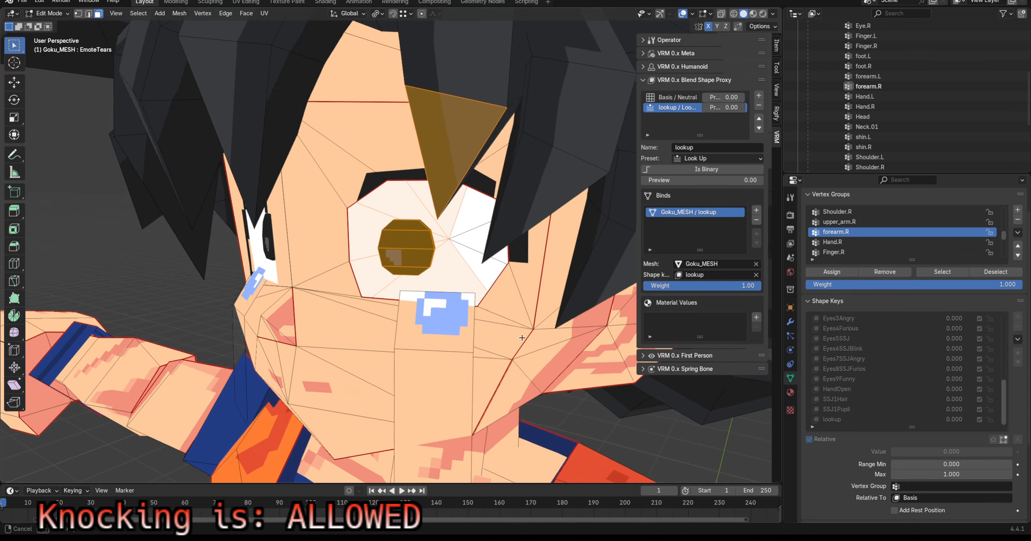
{"action": "middle_click_drag", "start_coordinate": [522, 337], "coordinate": [501, 282]}
{"action": "scroll", "coordinate": [503, 307], "scroll_direction": "up", "scroll_amount": 2}
{"action": "key", "text": "alt+a"}
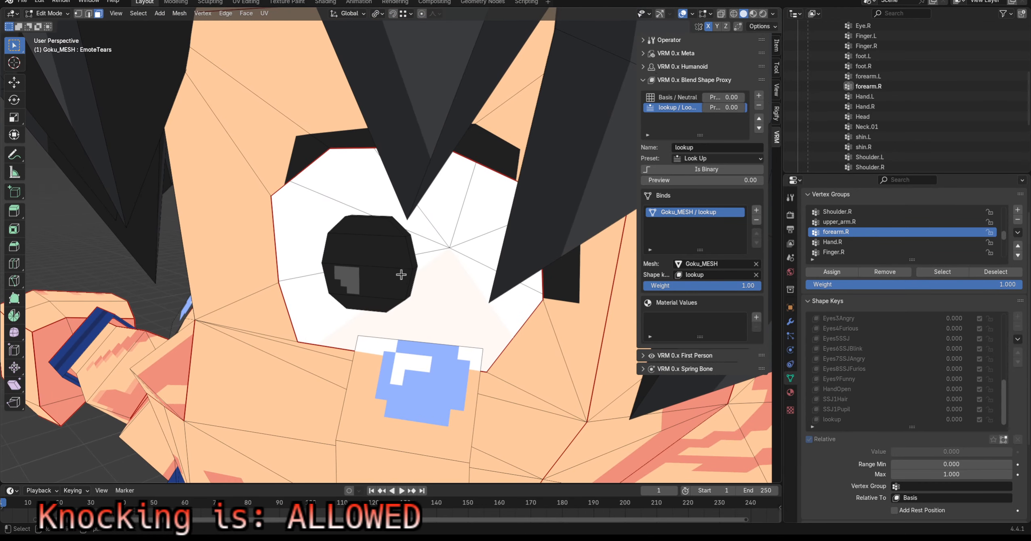
Box-select the near eye's pupil faces, and pick single pupil faces up to the top one to examine how the pupil is built
{"action": "left_click_drag", "start_coordinate": [343, 234], "coordinate": [391, 297]}
{"action": "middle_click_drag", "start_coordinate": [403, 297], "coordinate": [358, 287]}
{"action": "left_click", "coordinate": [247, 255]}
{"action": "left_click", "coordinate": [239, 234]}
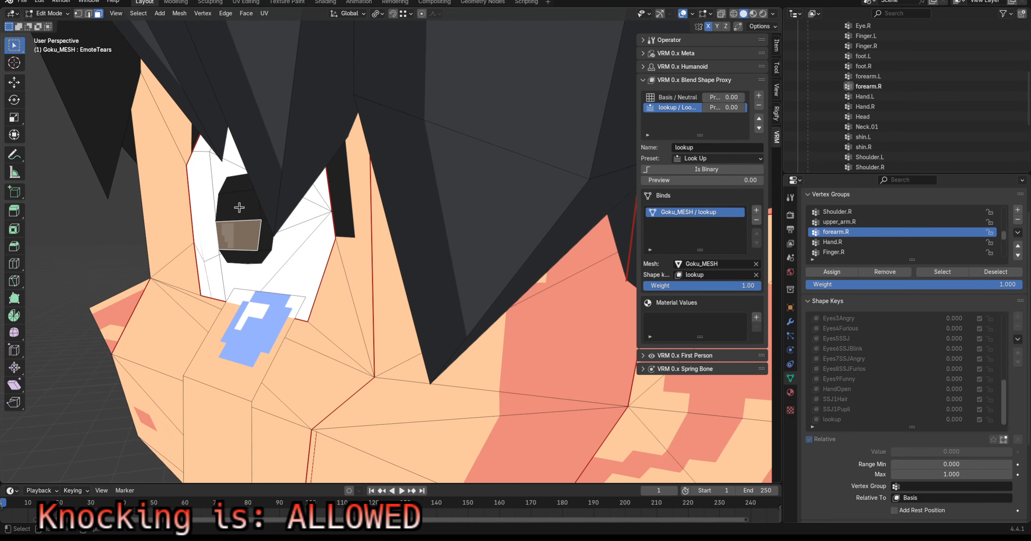
{"action": "left_click", "coordinate": [240, 207]}
{"action": "left_click", "coordinate": [244, 186]}
{"action": "middle_click_drag", "start_coordinate": [269, 251], "coordinate": [290, 255]}
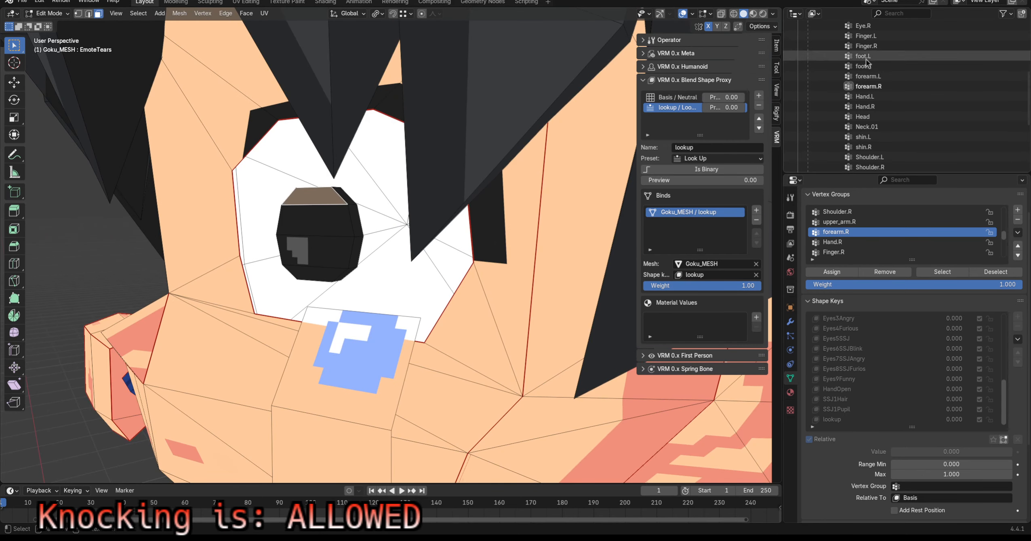
Collapse the Vertex Groups entry under Goku_MESH in the outliner
{"action": "scroll", "coordinate": [866, 61], "scroll_direction": "up", "scroll_amount": 7}
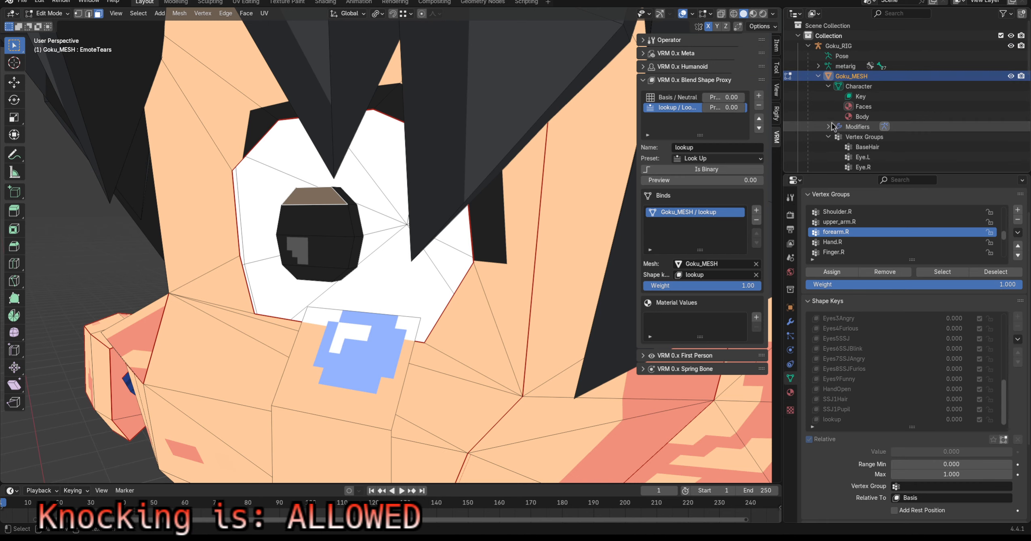
{"action": "left_click", "coordinate": [827, 136]}
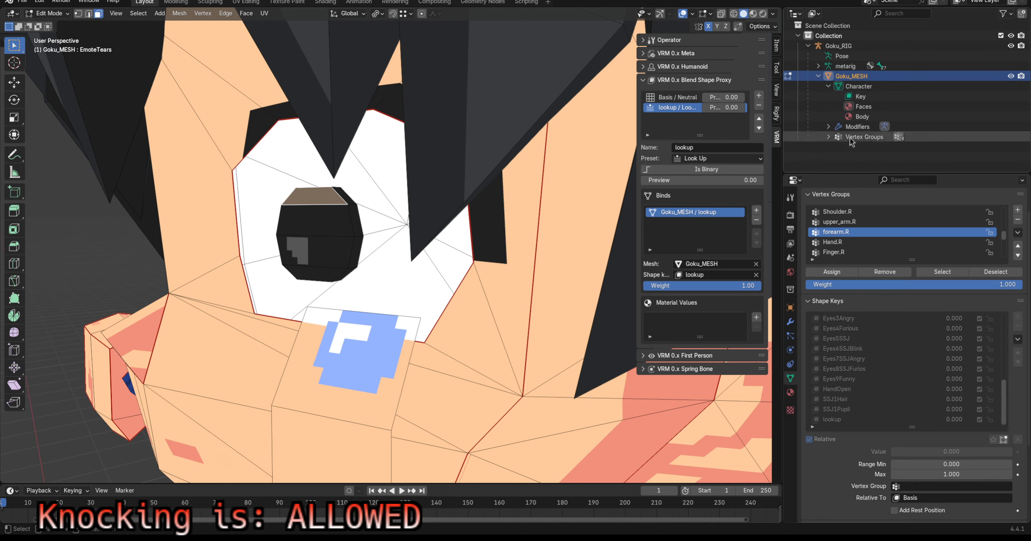
{"action": "middle_click_drag", "start_coordinate": [322, 265], "coordinate": [404, 220]}
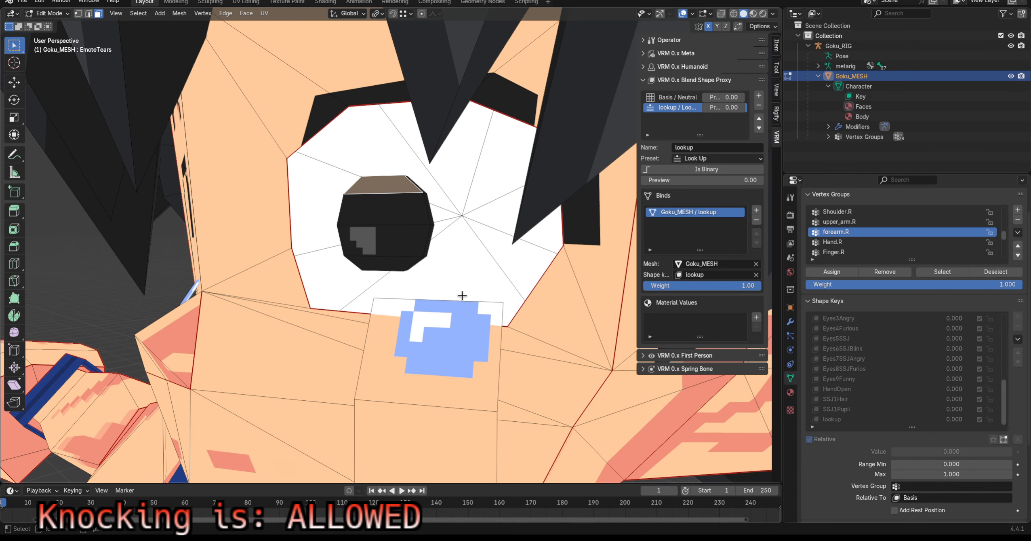
Compare the near eye in Object and Edit Mode, and box-select its faces to inspect the layering
{"action": "middle_click_drag", "start_coordinate": [418, 255], "coordinate": [438, 271]}
{"action": "key", "text": "Tab"}
{"action": "key", "text": "Tab"}
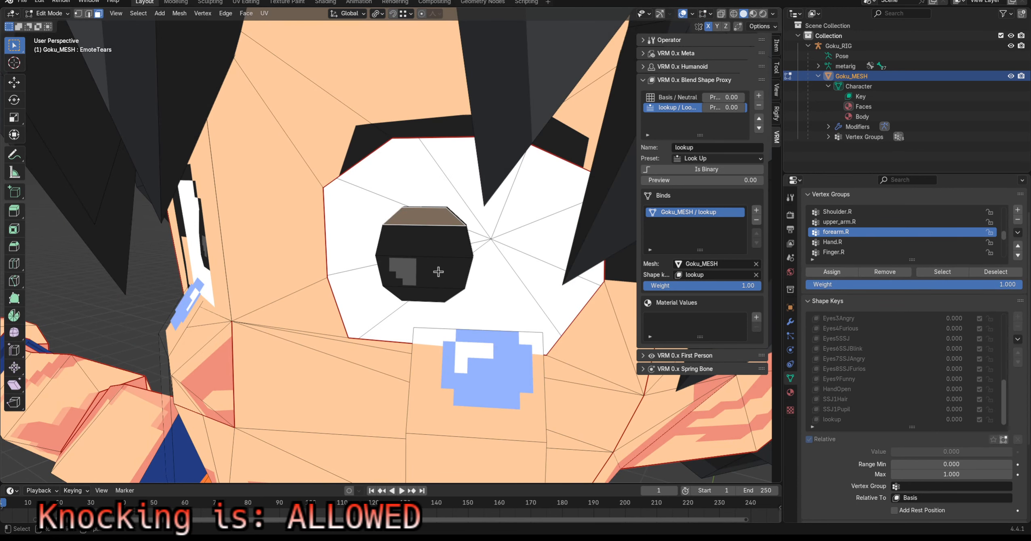
{"action": "scroll", "coordinate": [438, 271], "scroll_direction": "down", "scroll_amount": 3}
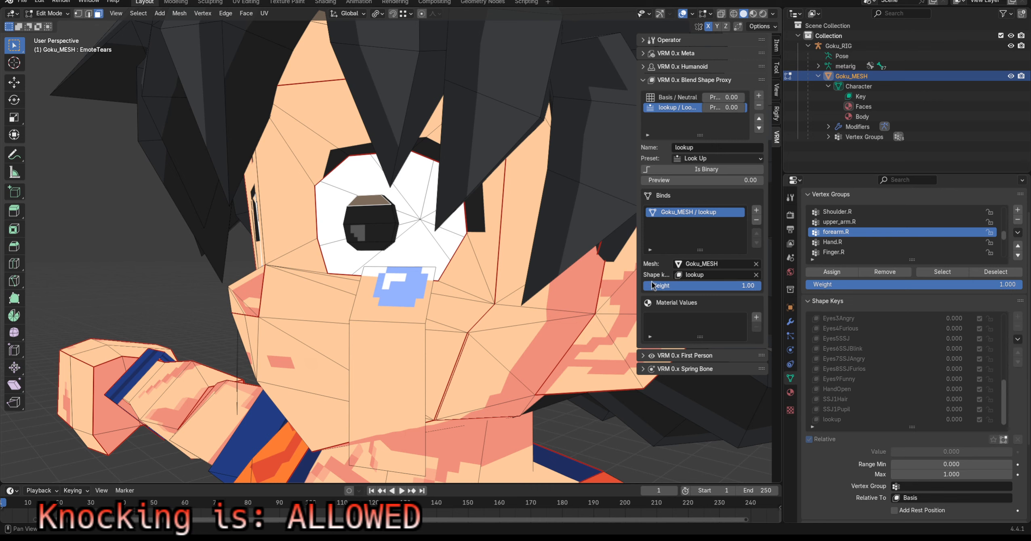
{"action": "scroll", "coordinate": [423, 308], "scroll_direction": "up", "scroll_amount": 2}
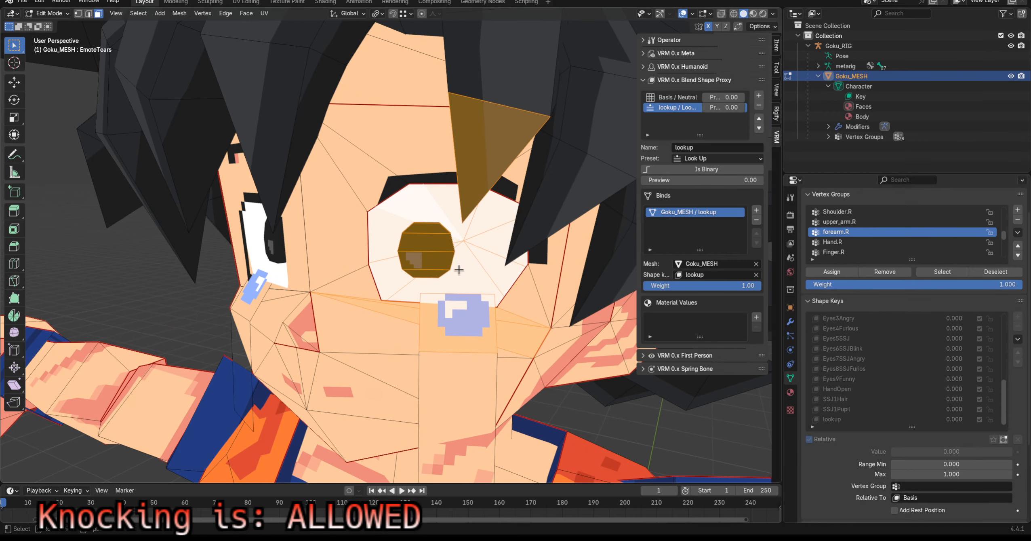
{"action": "middle_click_drag", "start_coordinate": [460, 269], "coordinate": [536, 337]}
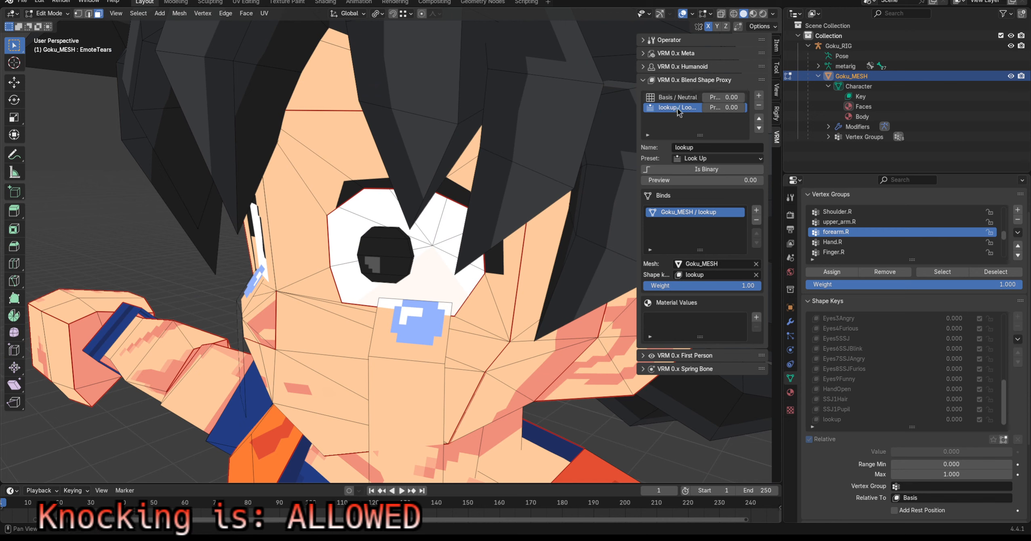
Widen the sidebar with the VRM settings, preview the lookup blend shape in Object Mode, reset it to 0.00, and return to Edit Mode
{"action": "left_click_drag", "start_coordinate": [636, 113], "coordinate": [537, 117]}
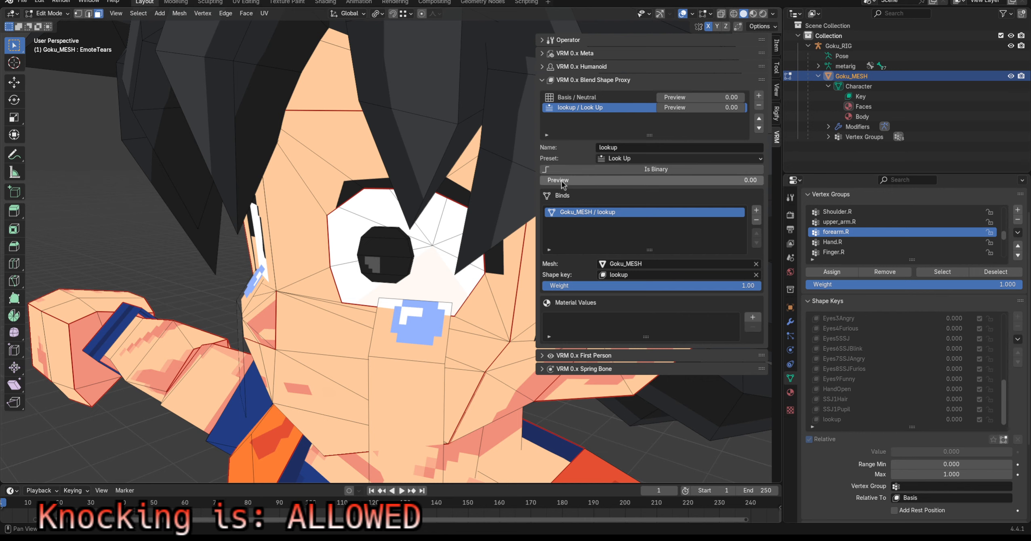
{"action": "mouse_move", "coordinate": [562, 181]}
{"action": "left_mouse_down"}
{"action": "mouse_move", "coordinate": [765, 184]}
{"action": "mouse_move", "coordinate": [549, 180]}
{"action": "left_mouse_up"}
{"action": "left_click", "coordinate": [589, 103]}
{"action": "left_click", "coordinate": [589, 107]}
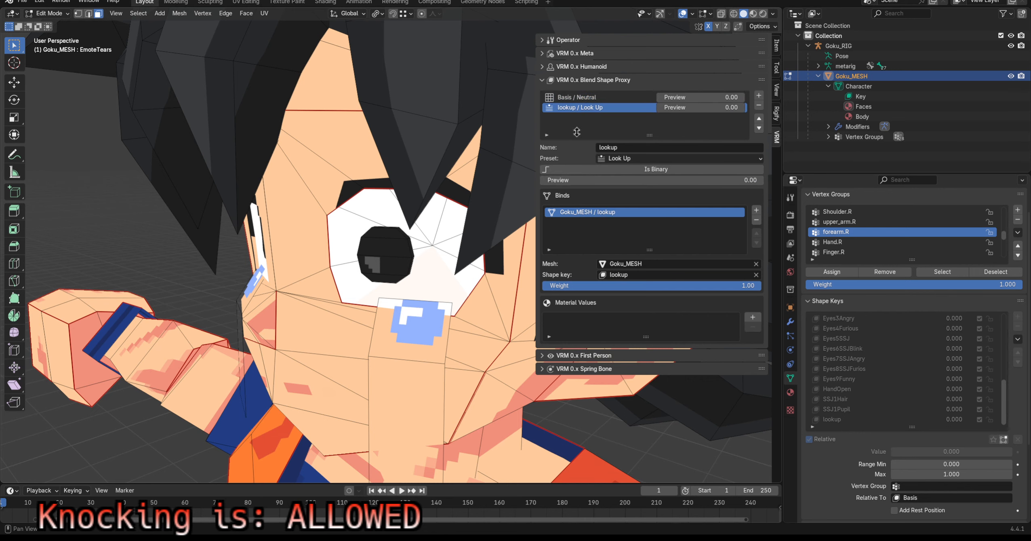
{"action": "key", "text": "Tab"}
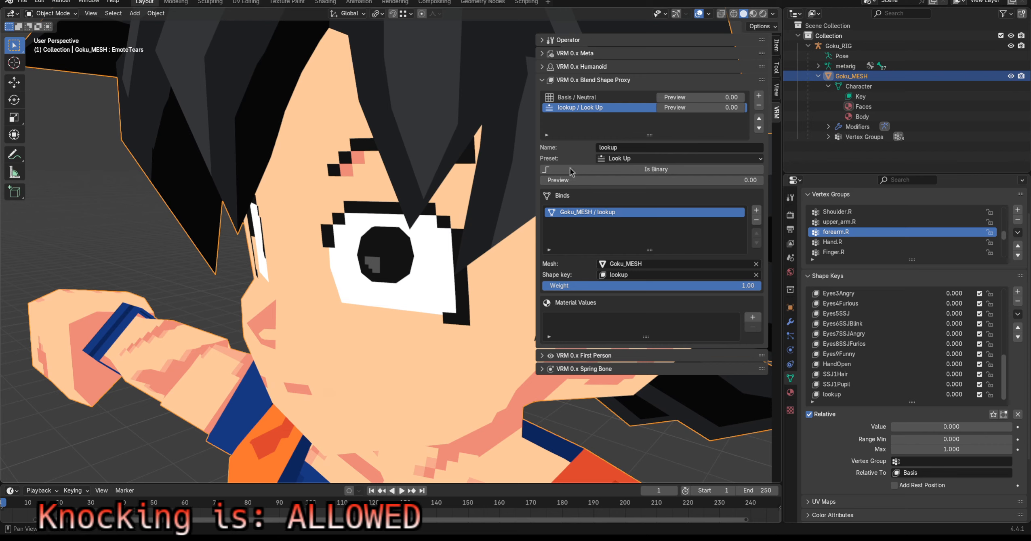
{"action": "left_click_drag", "start_coordinate": [572, 180], "coordinate": [540, 179]}
{"action": "key", "text": "Tab"}
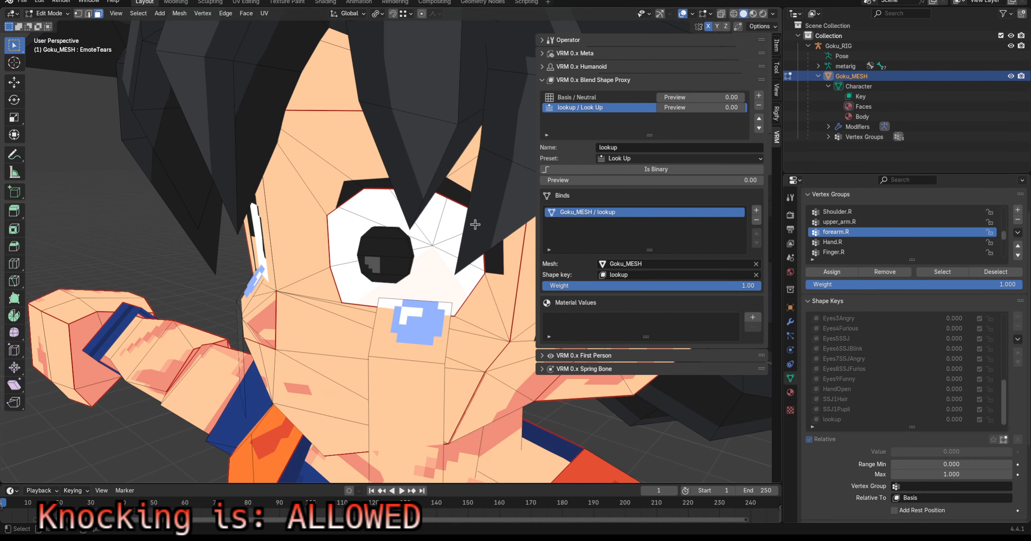
Box-select the near eye's faces to inspect them, clear the selection, and return to Object Mode
{"action": "middle_click_drag", "start_coordinate": [394, 204], "coordinate": [291, 202]}
{"action": "left_click_drag", "start_coordinate": [291, 203], "coordinate": [396, 298]}
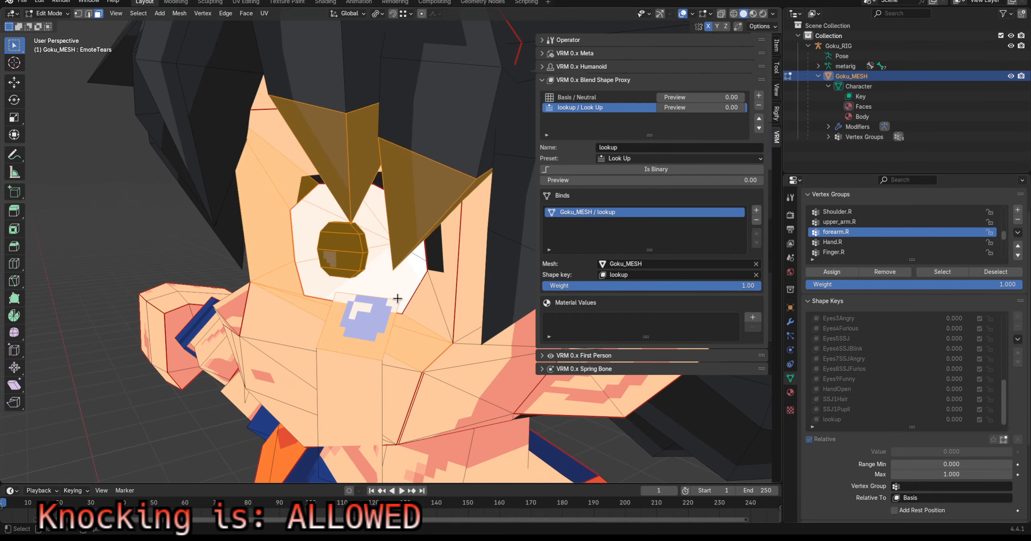
{"action": "middle_click_drag", "start_coordinate": [413, 308], "coordinate": [398, 287]}
{"action": "left_click", "coordinate": [443, 286]}
{"action": "key", "text": "Tab"}
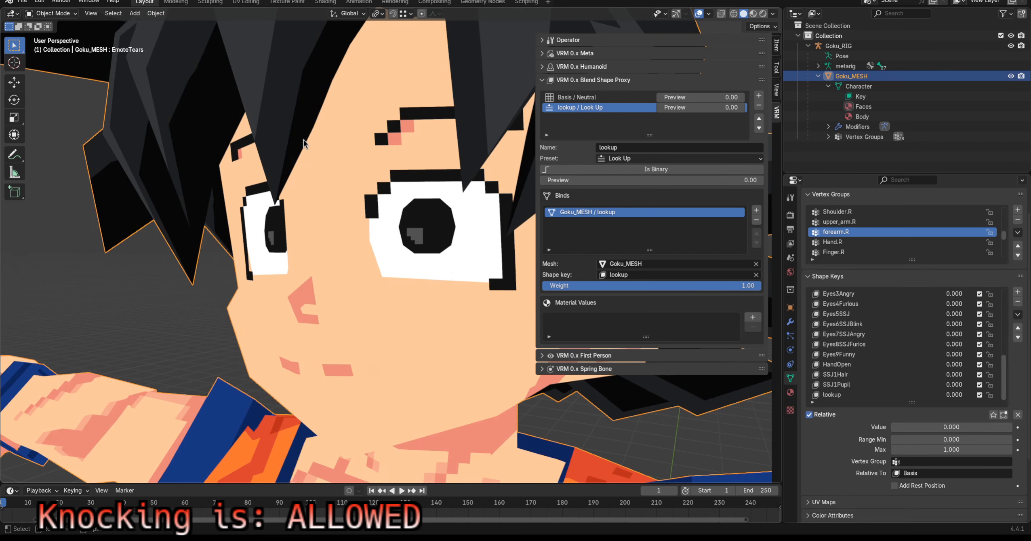
Preview the lookup blend shape again, reset it to 0.00, and examine the near eye from the side
{"action": "middle_click_drag", "start_coordinate": [463, 281], "coordinate": [431, 294]}
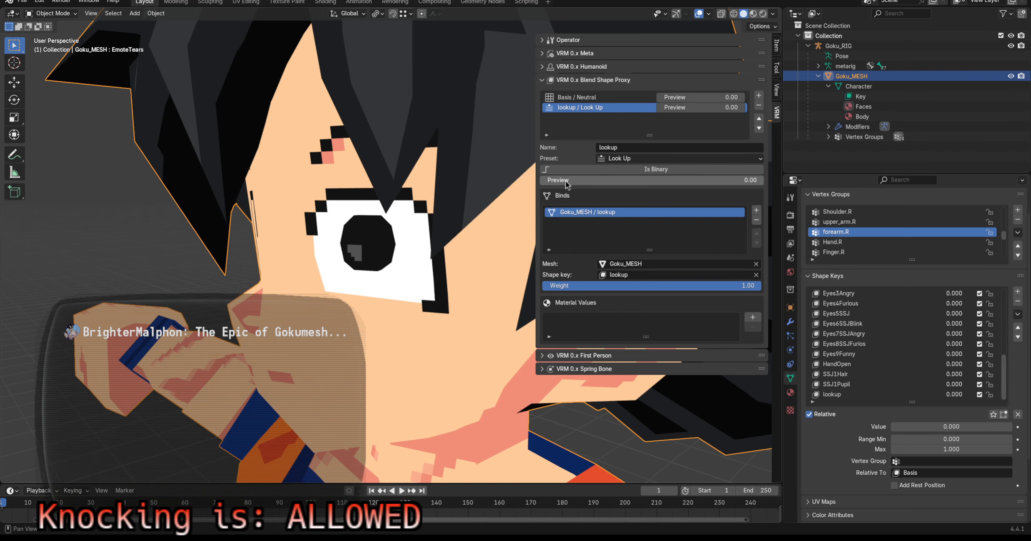
{"action": "left_click_drag", "start_coordinate": [570, 180], "coordinate": [540, 182]}
{"action": "middle_click_drag", "start_coordinate": [287, 270], "coordinate": [360, 311]}
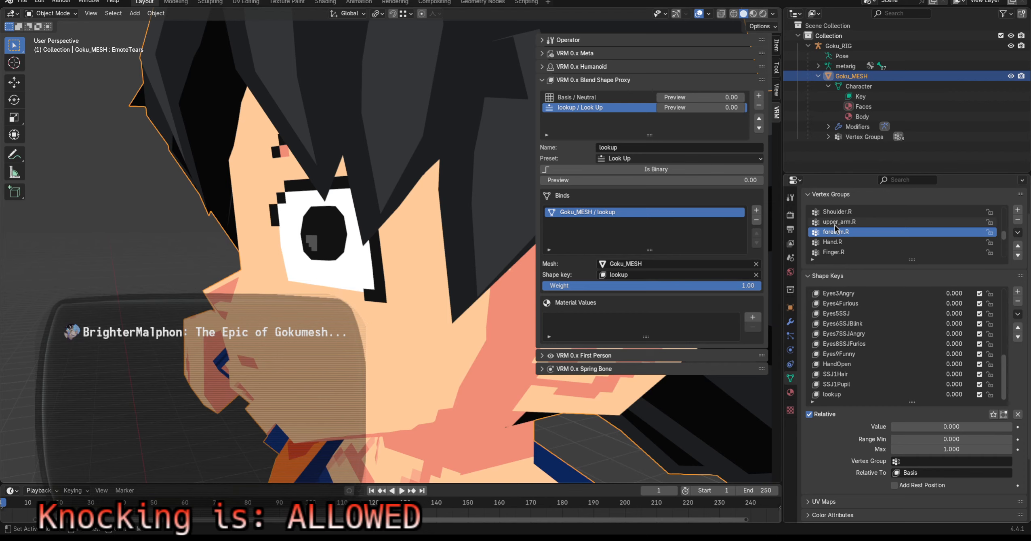
{"action": "middle_click_drag", "start_coordinate": [337, 252], "coordinate": [346, 249]}
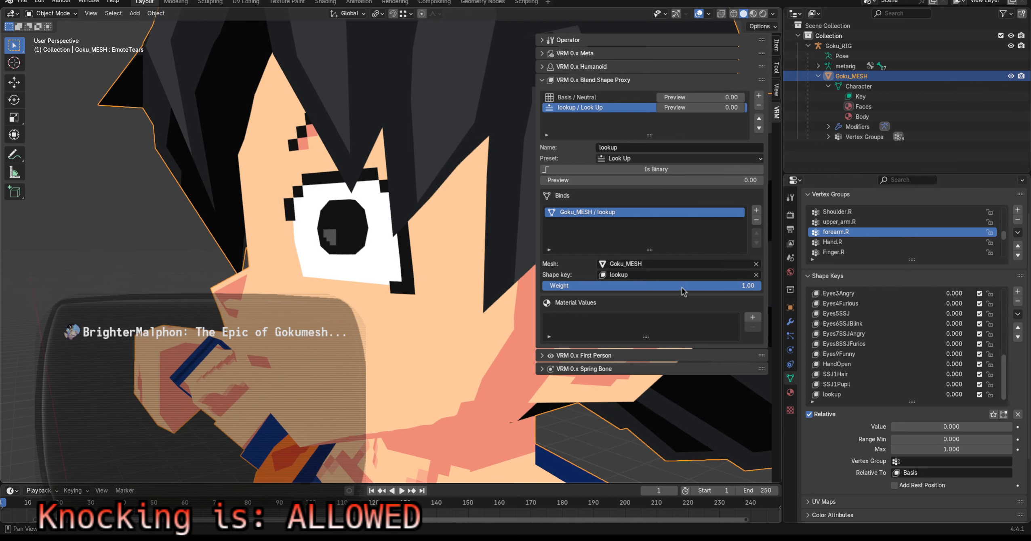
Select Goku_MESH's Eyes3Angry shape key and raise its value to 1.000 to preview the angry eyes
{"action": "scroll", "coordinate": [916, 329], "scroll_direction": "up", "scroll_amount": 4}
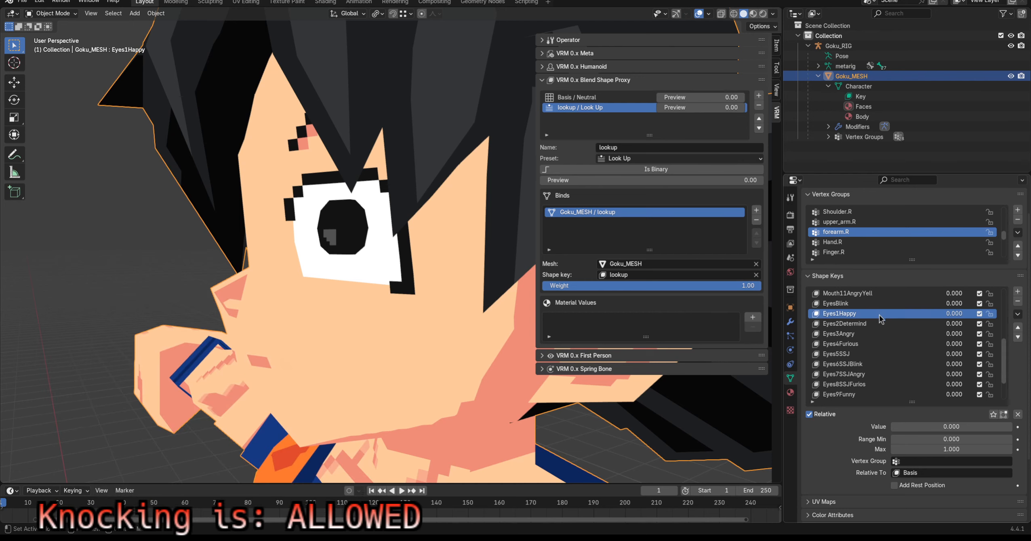
{"action": "left_click", "coordinate": [874, 333]}
{"action": "left_click", "coordinate": [874, 343]}
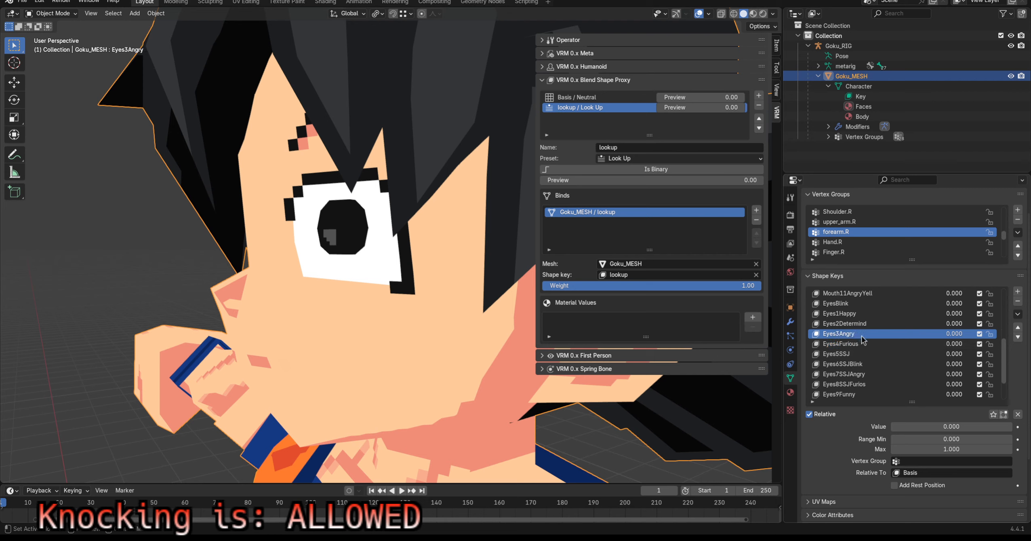
{"action": "left_click", "coordinate": [863, 334]}
{"action": "mouse_move", "coordinate": [901, 426]}
{"action": "left_mouse_down"}
{"action": "mouse_move", "coordinate": [998, 427]}
{"action": "mouse_move", "coordinate": [892, 428]}
{"action": "left_mouse_up"}
{"action": "left_click_drag", "start_coordinate": [898, 427], "coordinate": [1018, 427]}
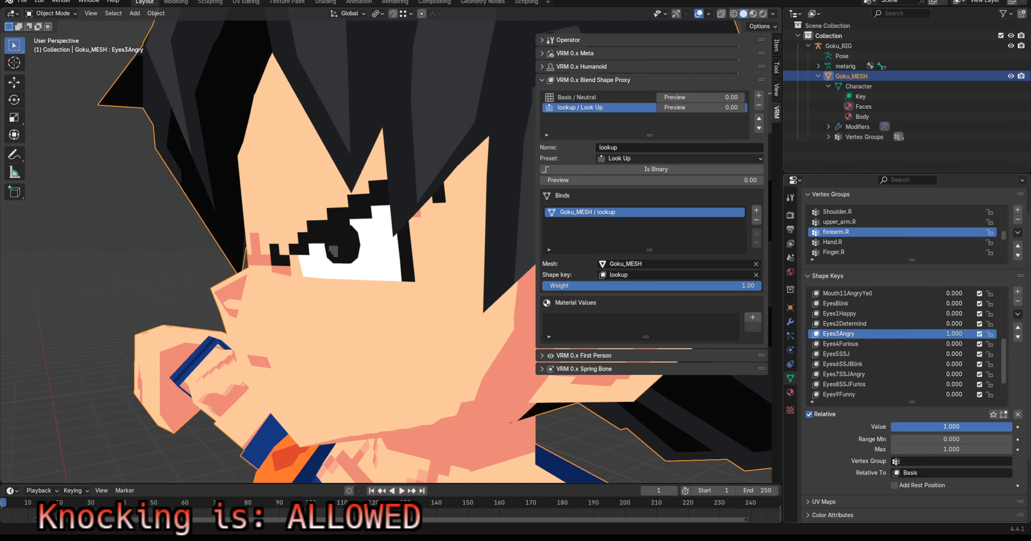
Scrub the Eyes3Angry value down to about 0.112, back up to 1.000, and reset it to 0.000
{"action": "left_click_drag", "start_coordinate": [1018, 427], "coordinate": [905, 428]}
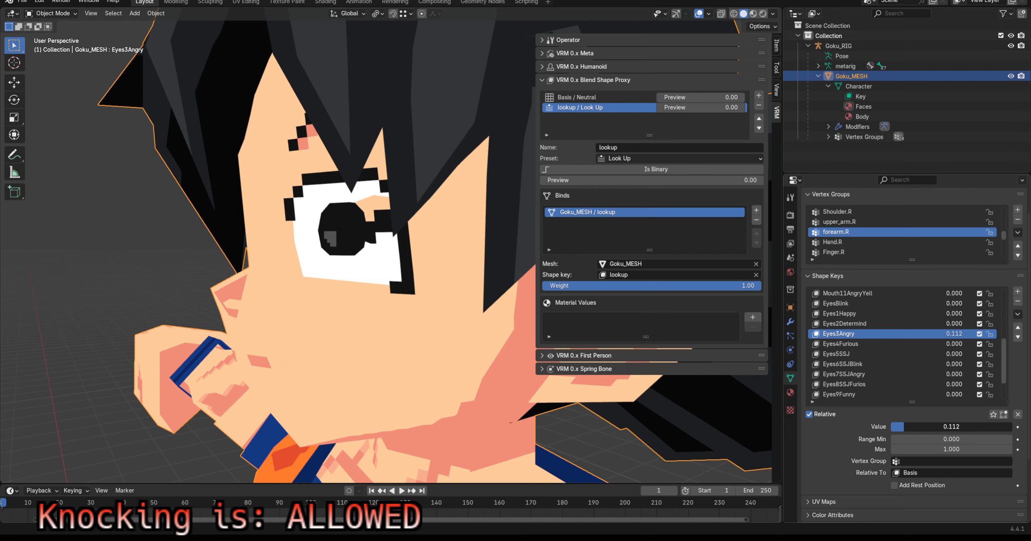
{"action": "left_click_drag", "start_coordinate": [905, 428], "coordinate": [1012, 428]}
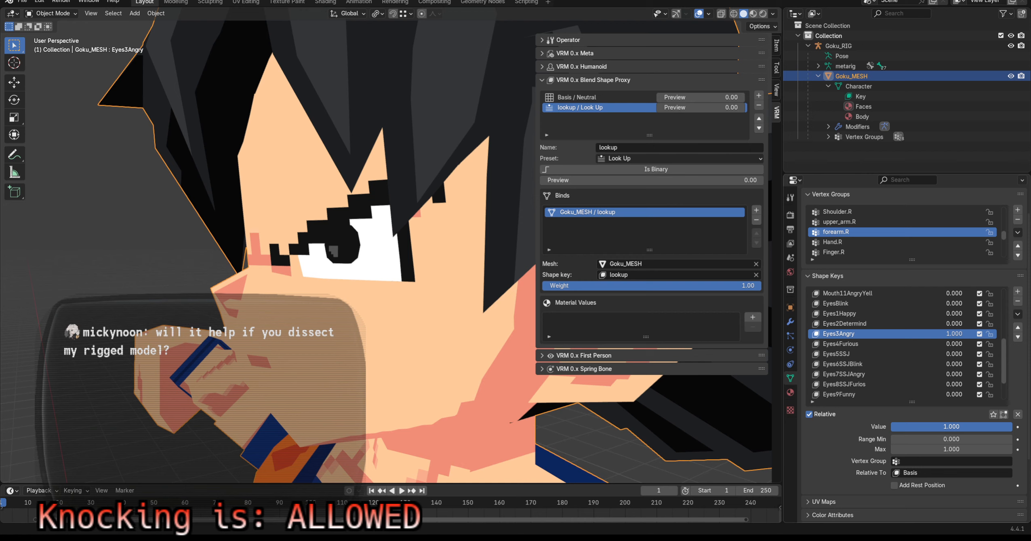
{"action": "left_click_drag", "start_coordinate": [1012, 428], "coordinate": [890, 430]}
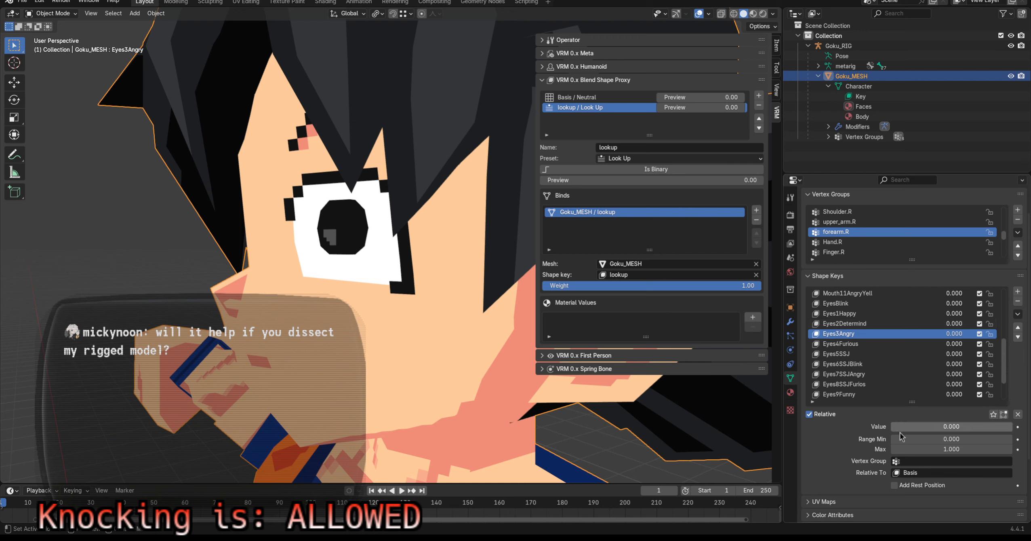
{"action": "mouse_move", "coordinate": [897, 427]}
{"action": "left_mouse_down"}
{"action": "mouse_move", "coordinate": [1002, 426]}
{"action": "mouse_move", "coordinate": [891, 426]}
{"action": "left_mouse_up"}
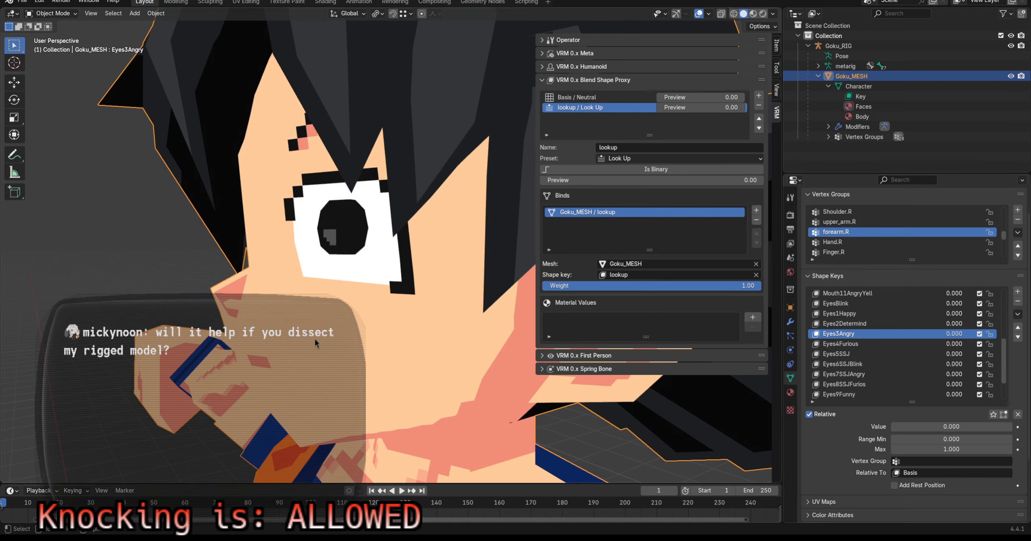
Select the Eyes4Furious and Eyes5SSJ shape keys in turn, and preview Eyes5SSJ before resetting its value to 0.000
{"action": "middle_click_drag", "start_coordinate": [315, 338], "coordinate": [373, 198]}
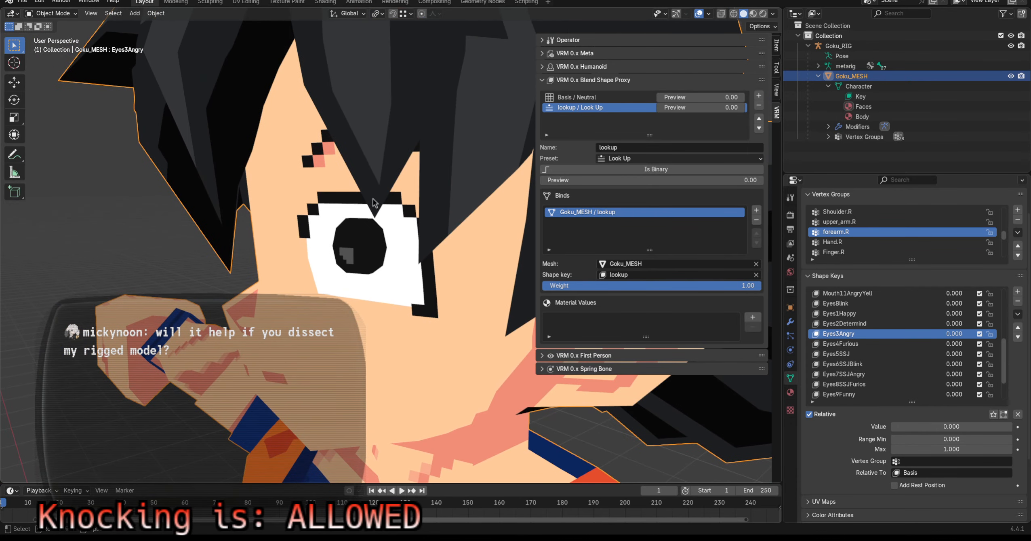
{"action": "left_click", "coordinate": [867, 344]}
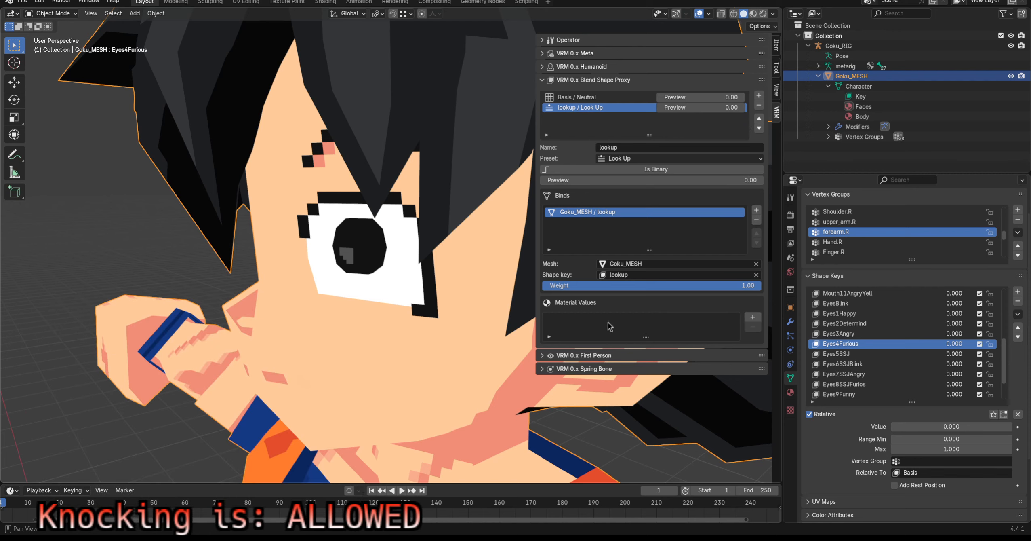
{"action": "left_click", "coordinate": [859, 354]}
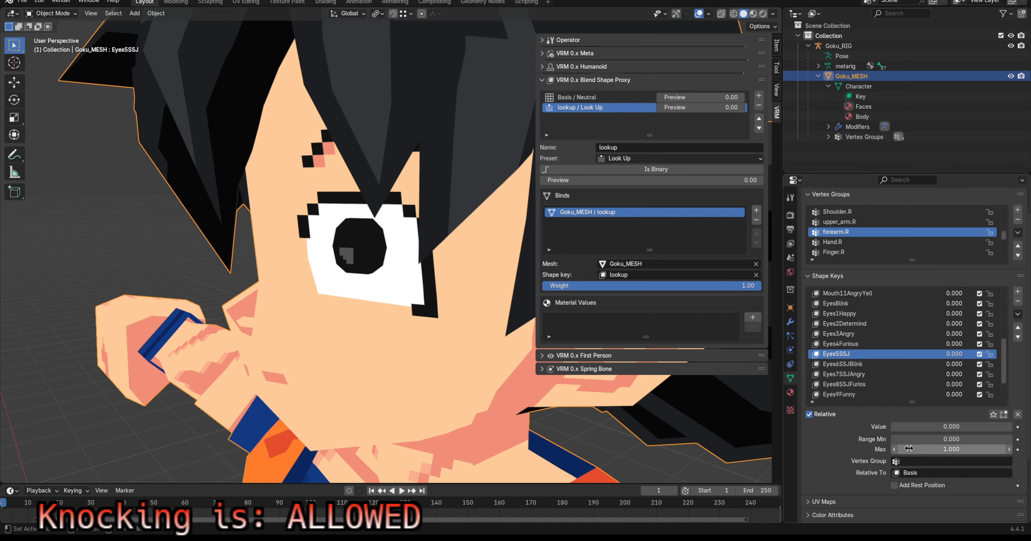
{"action": "mouse_move", "coordinate": [894, 425]}
{"action": "left_mouse_down"}
{"action": "mouse_move", "coordinate": [1015, 426]}
{"action": "mouse_move", "coordinate": [891, 429]}
{"action": "left_mouse_up"}
Go through the SSJ eye shape keys to Eyes8SSJFurios, preview it on the face, and reset its value to 0.000
{"action": "left_click", "coordinate": [886, 365]}
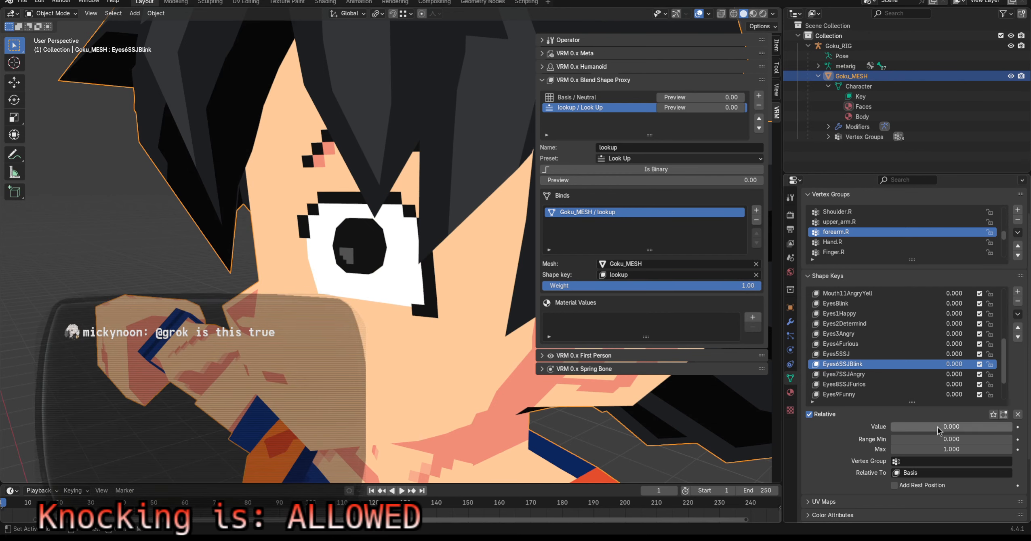
{"action": "scroll", "coordinate": [874, 347], "scroll_direction": "down", "scroll_amount": 2}
{"action": "left_click", "coordinate": [872, 338]}
{"action": "left_click", "coordinate": [871, 343]}
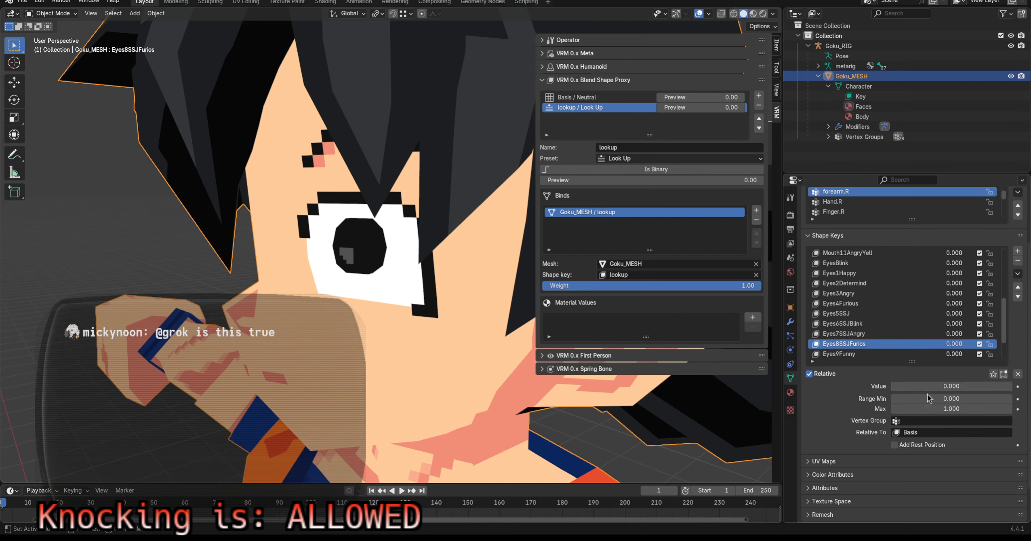
{"action": "left_click_drag", "start_coordinate": [929, 386], "coordinate": [892, 386]}
{"action": "middle_click_drag", "start_coordinate": [317, 292], "coordinate": [393, 270]}
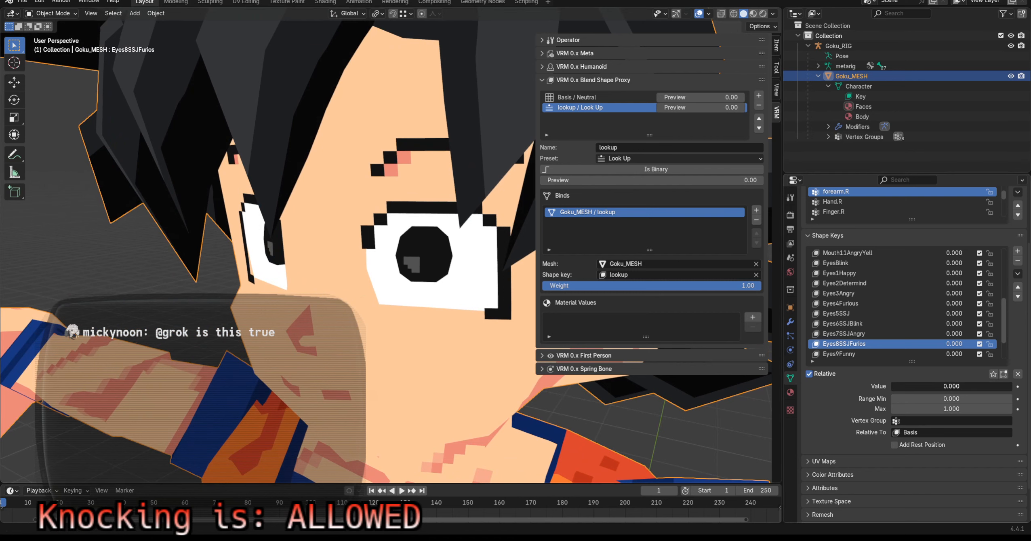
{"action": "mouse_move", "coordinate": [897, 386]}
{"action": "left_mouse_down"}
{"action": "mouse_move", "coordinate": [1002, 387]}
{"action": "mouse_move", "coordinate": [889, 387]}
{"action": "left_mouse_up"}
Select the Eyes9Funny shape key, inspect its face shape in Edit Mode, and return to Object Mode
{"action": "scroll", "coordinate": [867, 317], "scroll_direction": "down", "scroll_amount": 4}
{"action": "left_click", "coordinate": [862, 314]}
{"action": "middle_click_drag", "start_coordinate": [388, 299], "coordinate": [451, 310]}
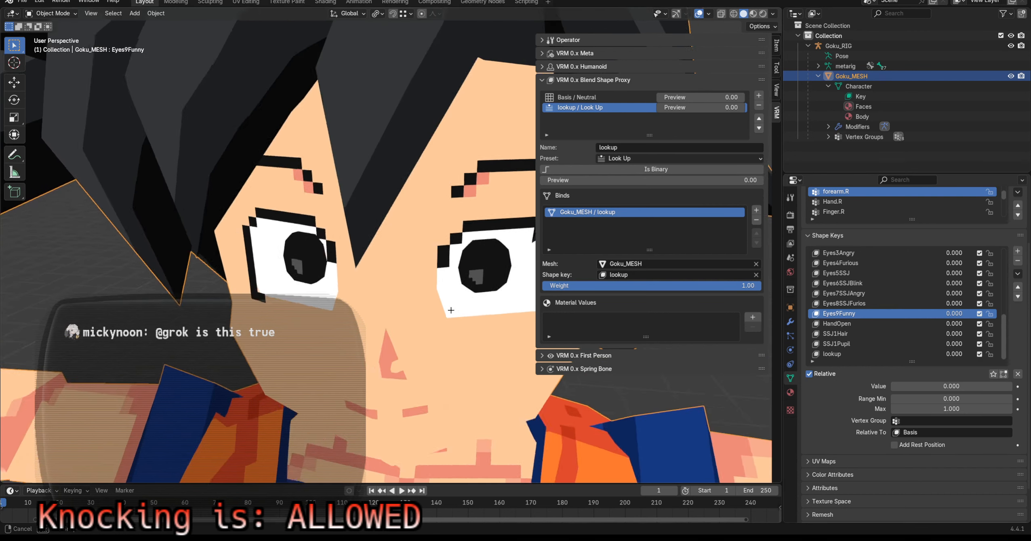
{"action": "key", "text": "Tab"}
{"action": "scroll", "coordinate": [448, 301], "scroll_direction": "up", "scroll_amount": 4}
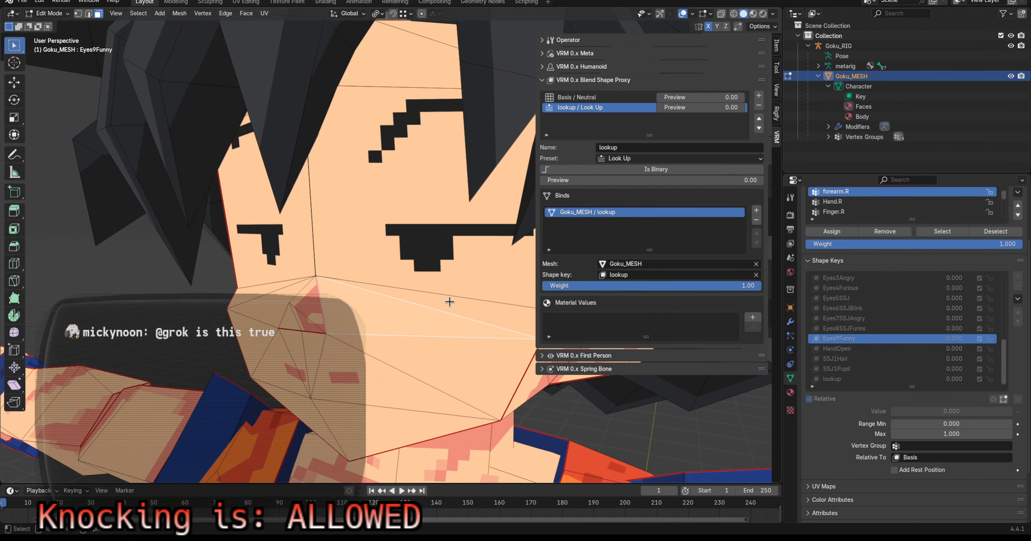
{"action": "key", "text": "Tab"}
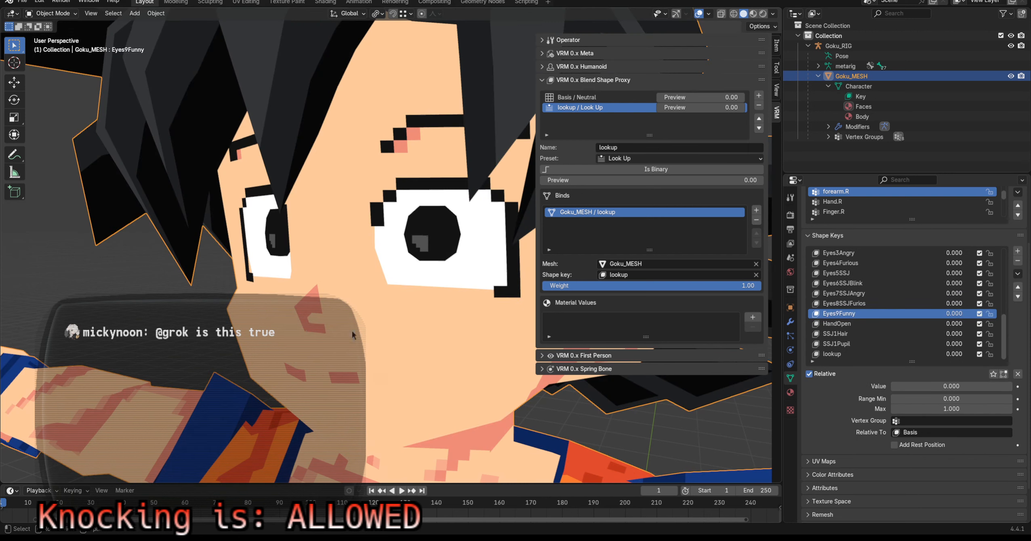
Select the Eyes3Angry shape key, enter Edit Mode, and go through the eye shape keys to Eyes9Funny, finishing on Eyes4Furious
{"action": "left_click", "coordinate": [839, 254]}
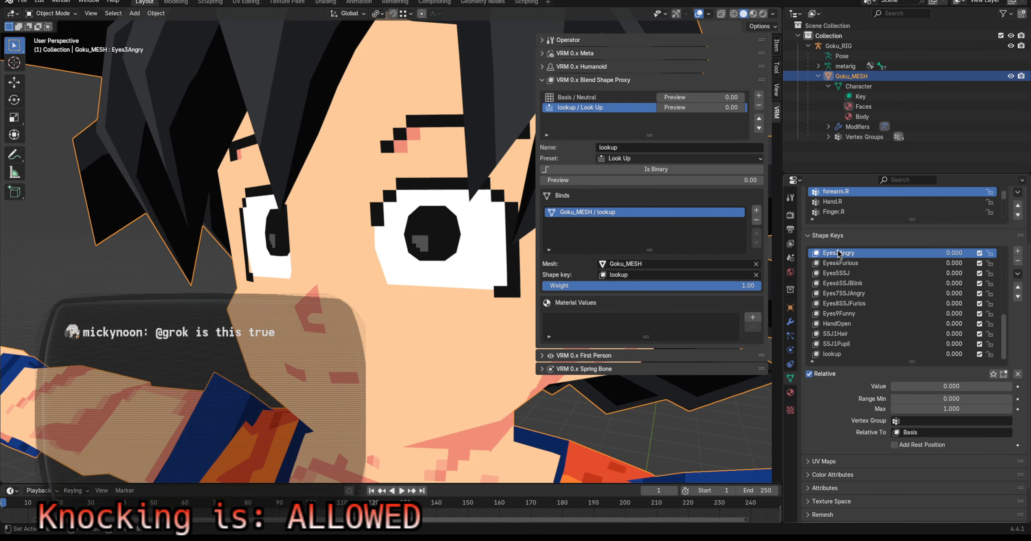
{"action": "key", "text": "Tab"}
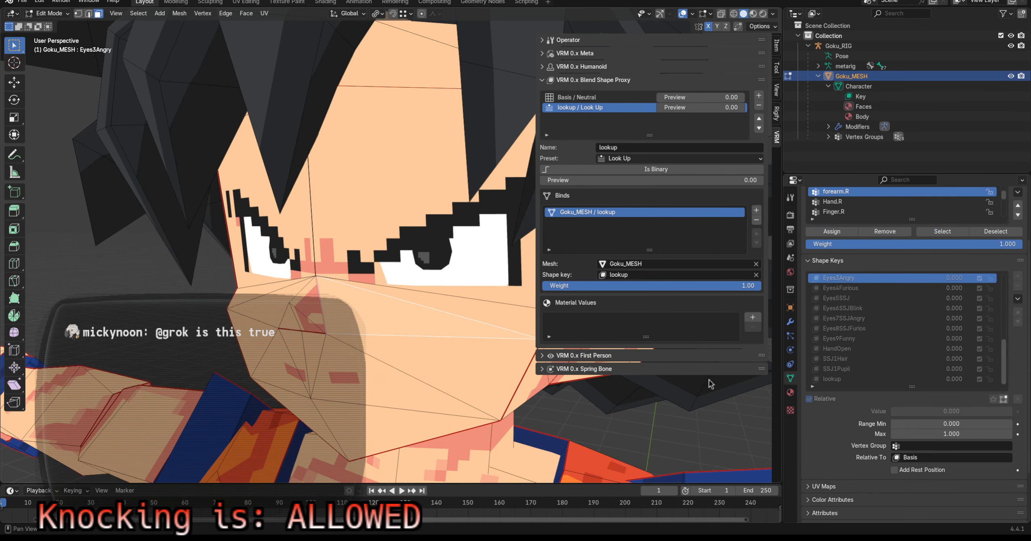
{"action": "left_click", "coordinate": [872, 289]}
{"action": "left_click", "coordinate": [873, 307]}
{"action": "left_click", "coordinate": [875, 329]}
{"action": "left_click", "coordinate": [874, 349]}
{"action": "left_click", "coordinate": [871, 286]}
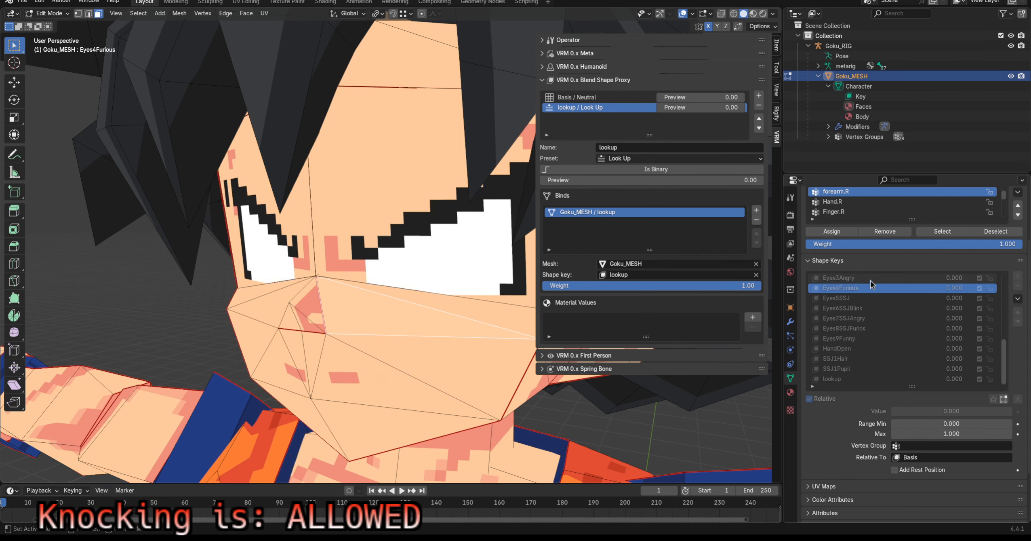
Inspect the Mouth6Smile and Mouth4O shape keys on the face, and return to the Basis key
{"action": "scroll", "coordinate": [869, 329], "scroll_direction": "up", "scroll_amount": 12}
{"action": "left_click", "coordinate": [855, 310]}
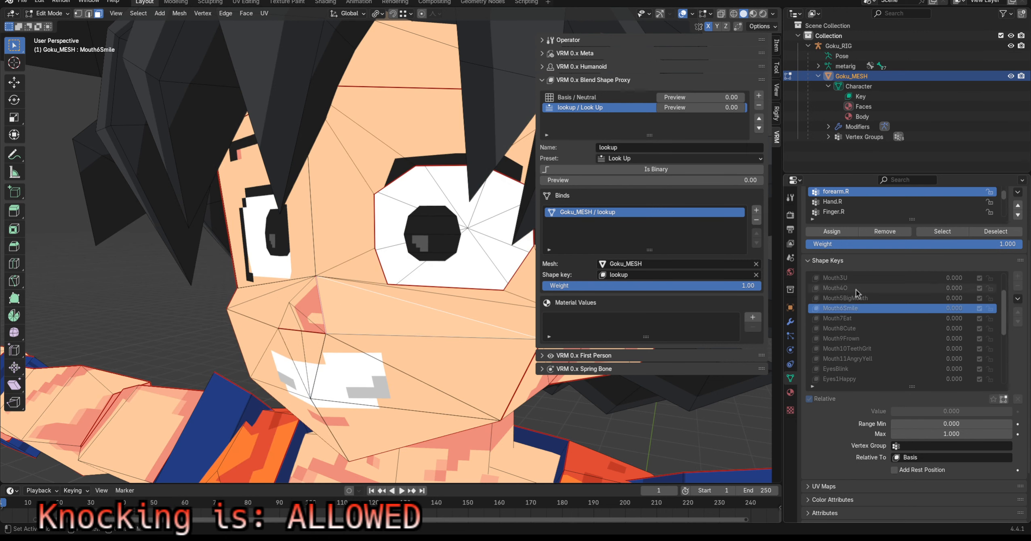
{"action": "left_click", "coordinate": [858, 288]}
{"action": "scroll", "coordinate": [845, 279], "scroll_direction": "up", "scroll_amount": 4}
{"action": "left_click", "coordinate": [834, 277]}
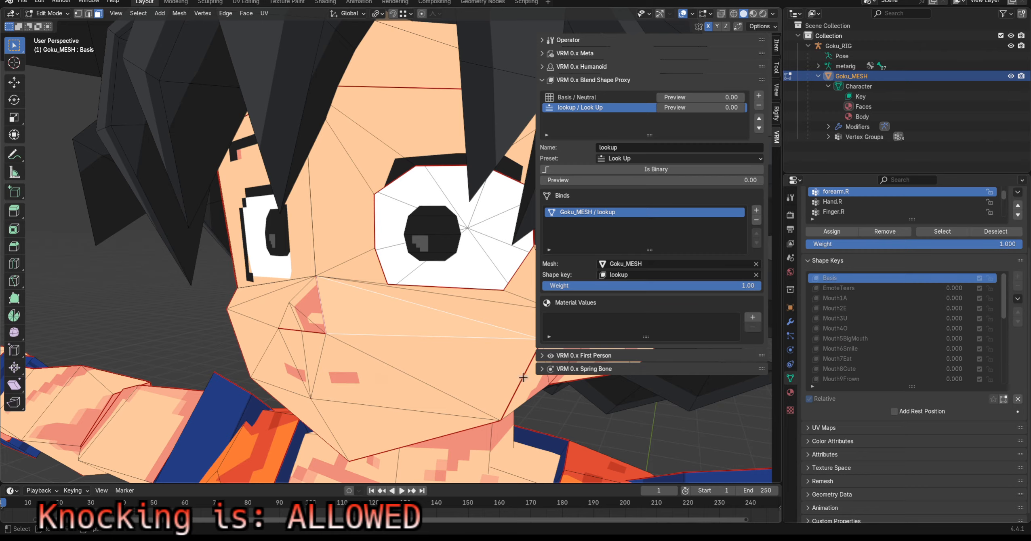
Reveal the mesh's hidden eye faces, and hide them again to examine the eye's geometry from several angles
{"action": "mouse_move", "coordinate": [409, 327]}
{"action": "middle_mouse_down"}
{"action": "mouse_move", "coordinate": [352, 282]}
{"action": "mouse_move", "coordinate": [442, 328]}
{"action": "mouse_move", "coordinate": [426, 322]}
{"action": "mouse_move", "coordinate": [410, 332]}
{"action": "middle_mouse_up"}
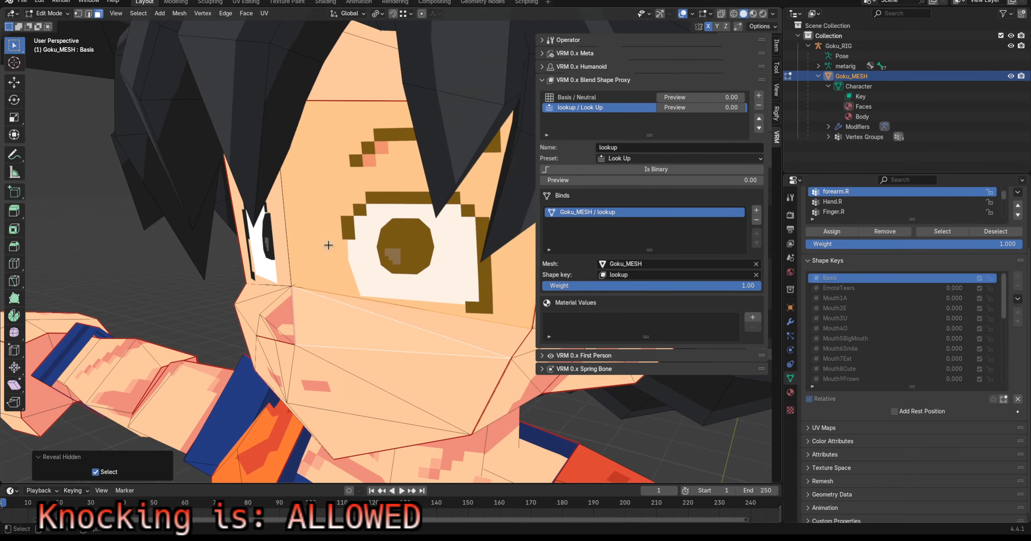
{"action": "middle_click_drag", "start_coordinate": [351, 315], "coordinate": [333, 318]}
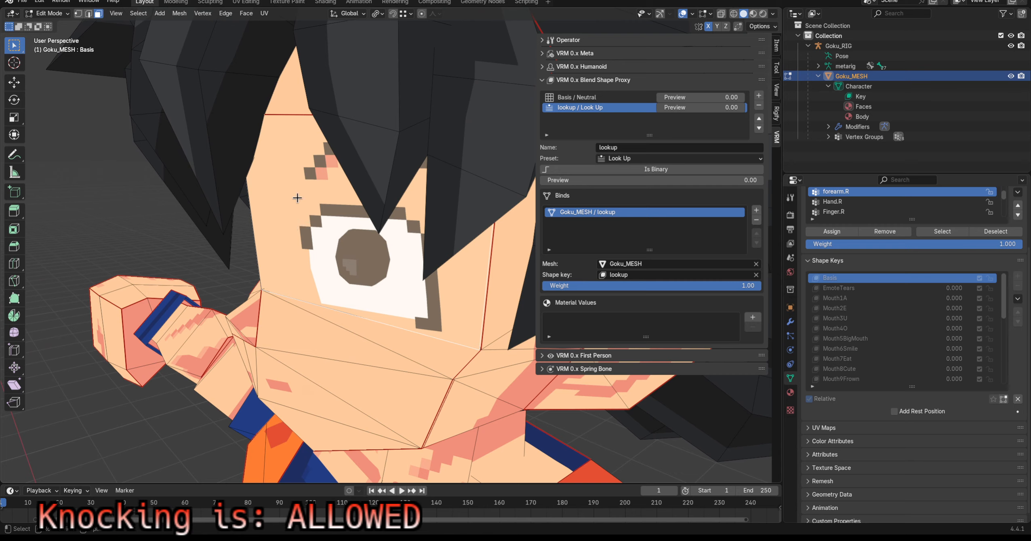
{"action": "middle_click_drag", "start_coordinate": [393, 307], "coordinate": [386, 278]}
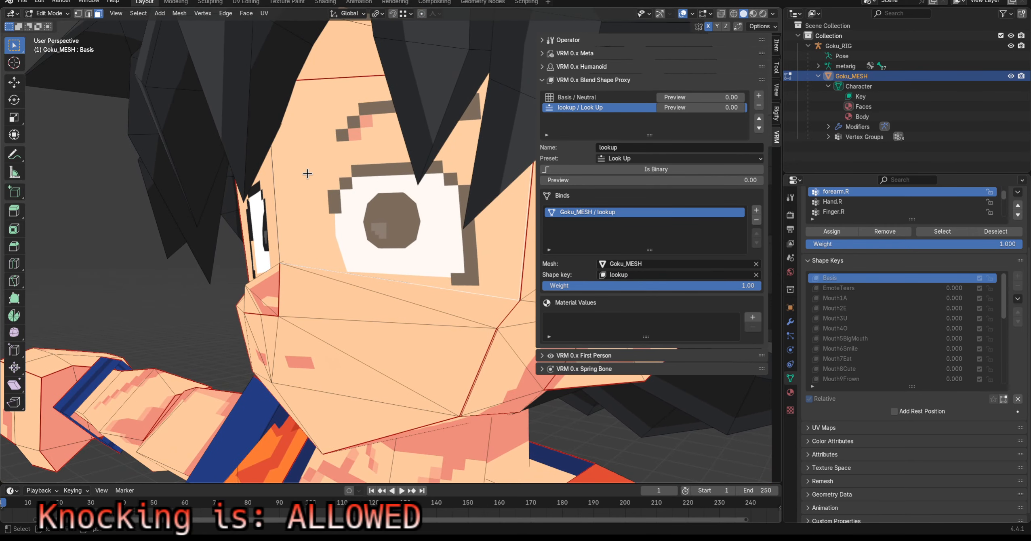
{"action": "middle_click_drag", "start_coordinate": [308, 173], "coordinate": [373, 257]}
{"action": "key", "text": "h"}
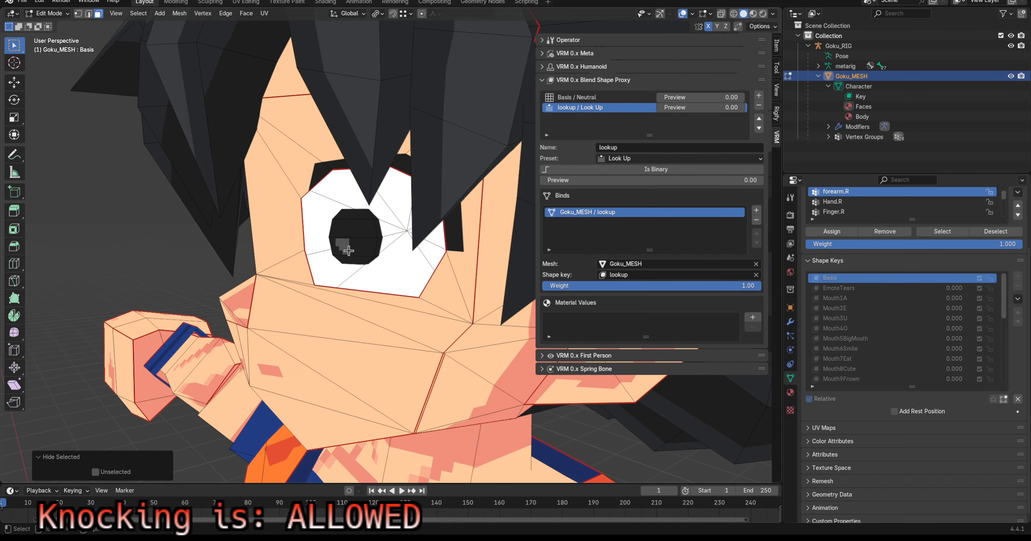
{"action": "middle_click_drag", "start_coordinate": [306, 187], "coordinate": [354, 297]}
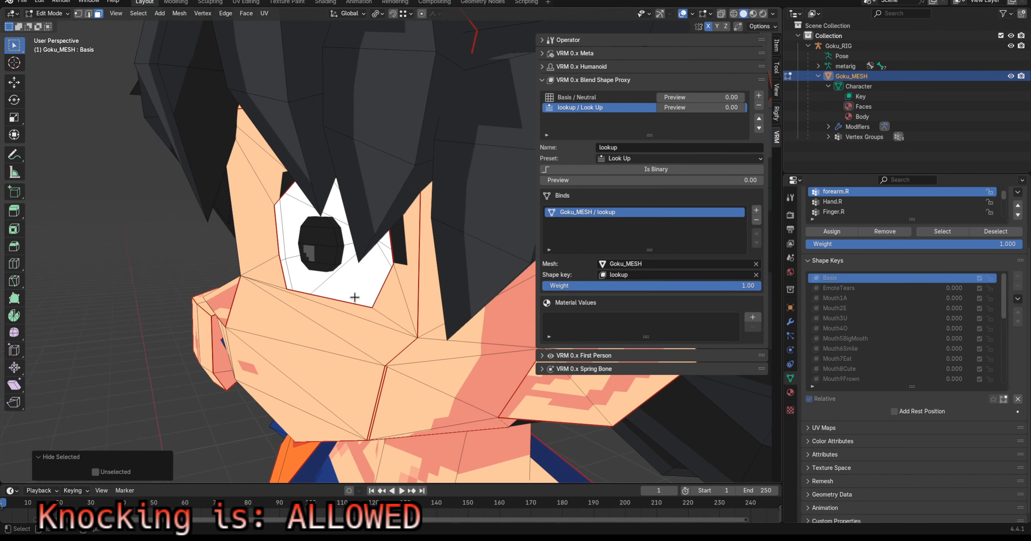
{"action": "middle_click_drag", "start_coordinate": [279, 217], "coordinate": [323, 239]}
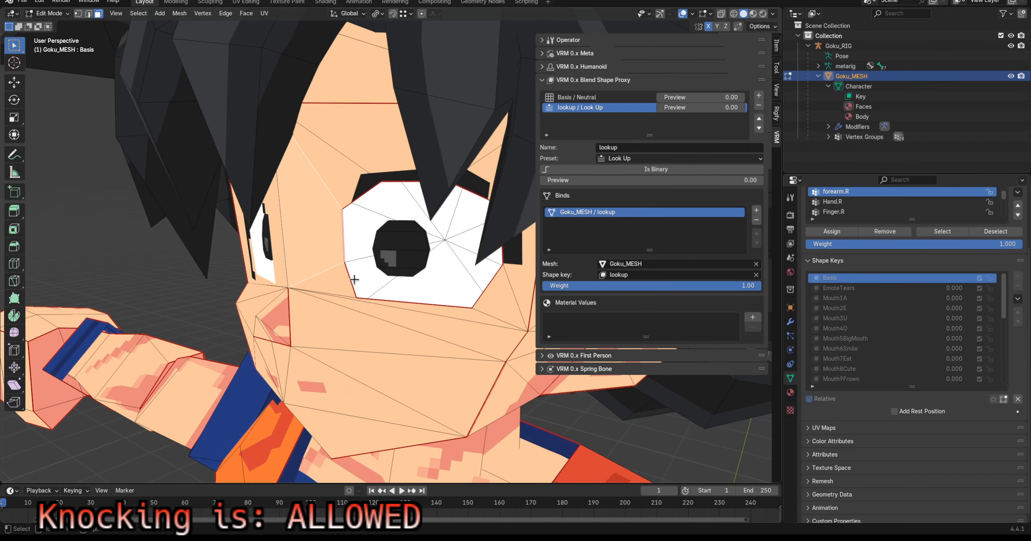
{"action": "middle_click_drag", "start_coordinate": [369, 287], "coordinate": [401, 252]}
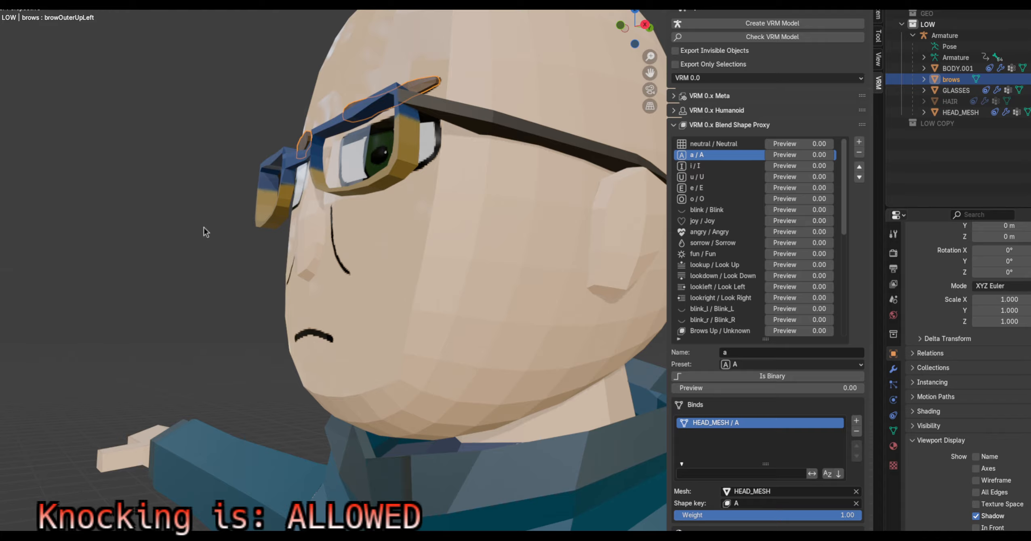
Look over the bald character's face with glasses, and select its head mesh to examine the GUY-Face material nodes
{"action": "scroll", "coordinate": [203, 227], "scroll_direction": "down", "scroll_amount": 4}
{"action": "middle_click_drag", "start_coordinate": [479, 322], "coordinate": [444, 339]}
{"action": "scroll", "coordinate": [466, 314], "scroll_direction": "up", "scroll_amount": 3}
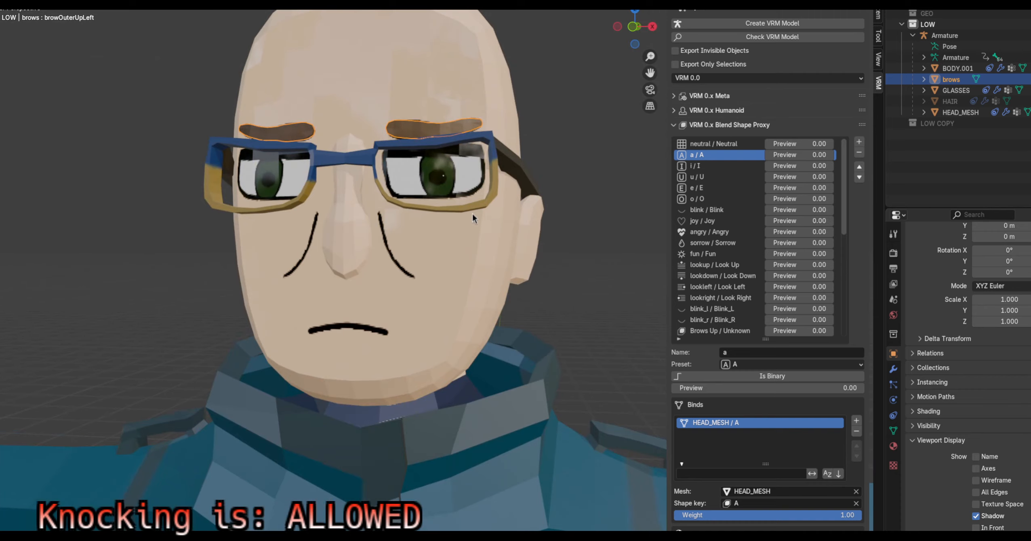
{"action": "middle_click_drag", "start_coordinate": [472, 214], "coordinate": [421, 209]}
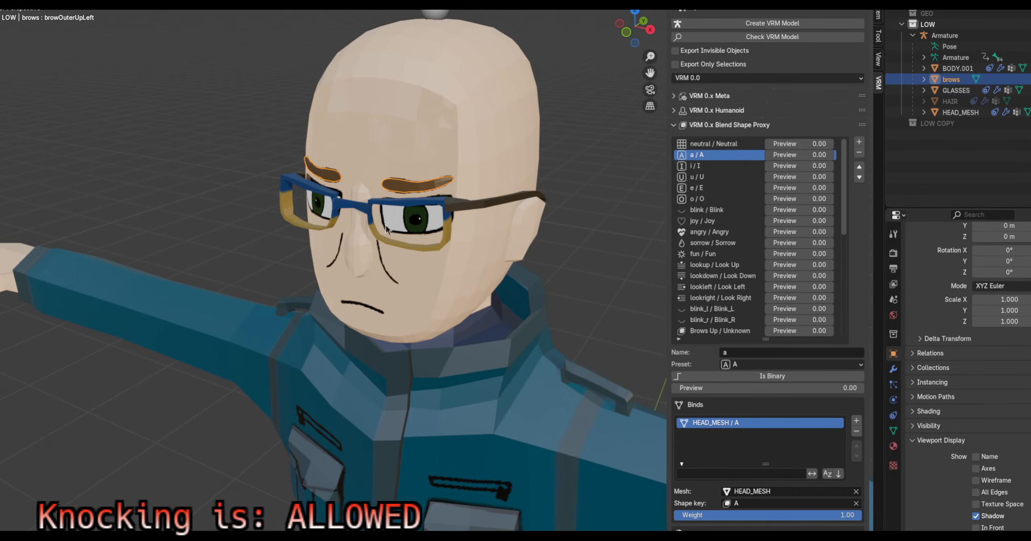
{"action": "scroll", "coordinate": [467, 58], "scroll_direction": "up", "scroll_amount": 1}
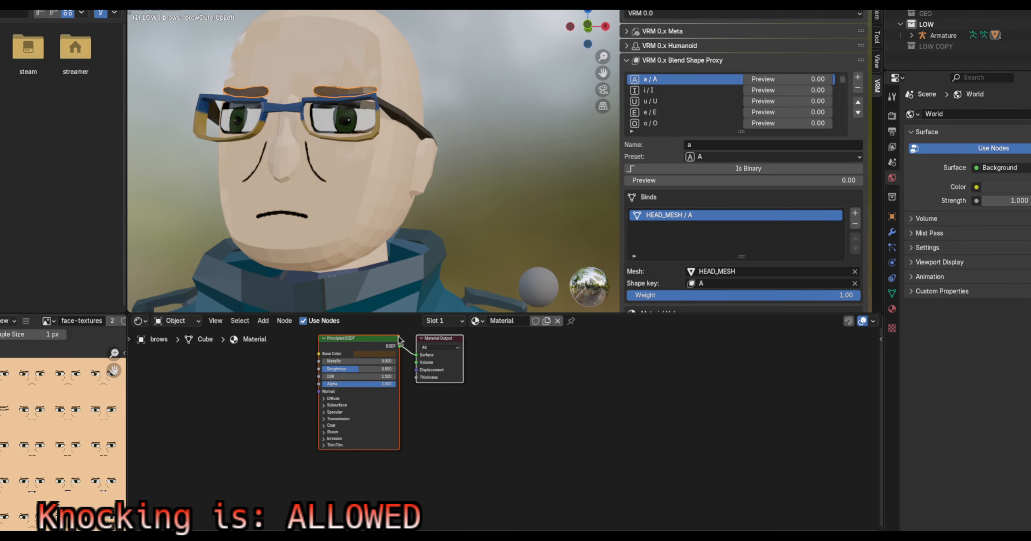
{"action": "left_click", "coordinate": [443, 320]}
{"action": "left_click", "coordinate": [327, 189]}
{"action": "scroll", "coordinate": [363, 367], "scroll_direction": "down", "scroll_amount": 1}
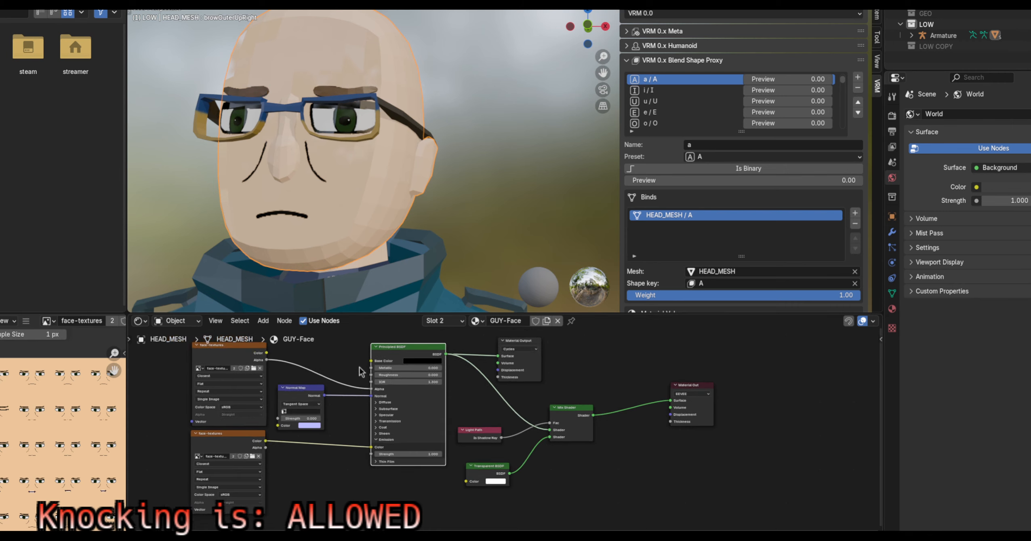
{"action": "middle_click_drag", "start_coordinate": [566, 358], "coordinate": [599, 371]}
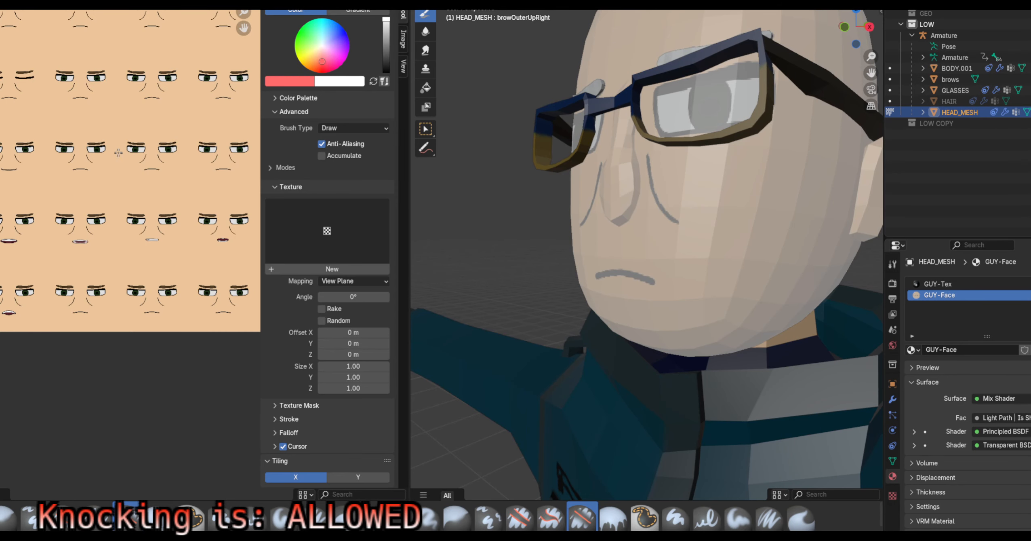
Look over the face expression texture sheet, erase a test patch between the first column's upper two faces, and undo it
{"action": "scroll", "coordinate": [113, 198], "scroll_direction": "down", "scroll_amount": 2}
{"action": "scroll", "coordinate": [109, 200], "scroll_direction": "up", "scroll_amount": 5}
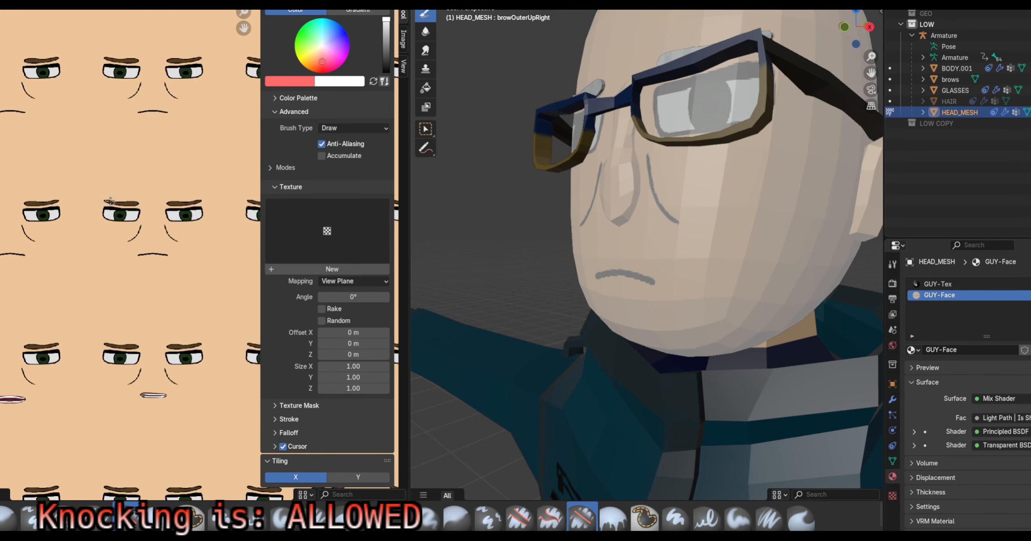
{"action": "middle_click_drag", "start_coordinate": [148, 232], "coordinate": [209, 284]}
{"action": "middle_click_drag", "start_coordinate": [48, 178], "coordinate": [182, 306]}
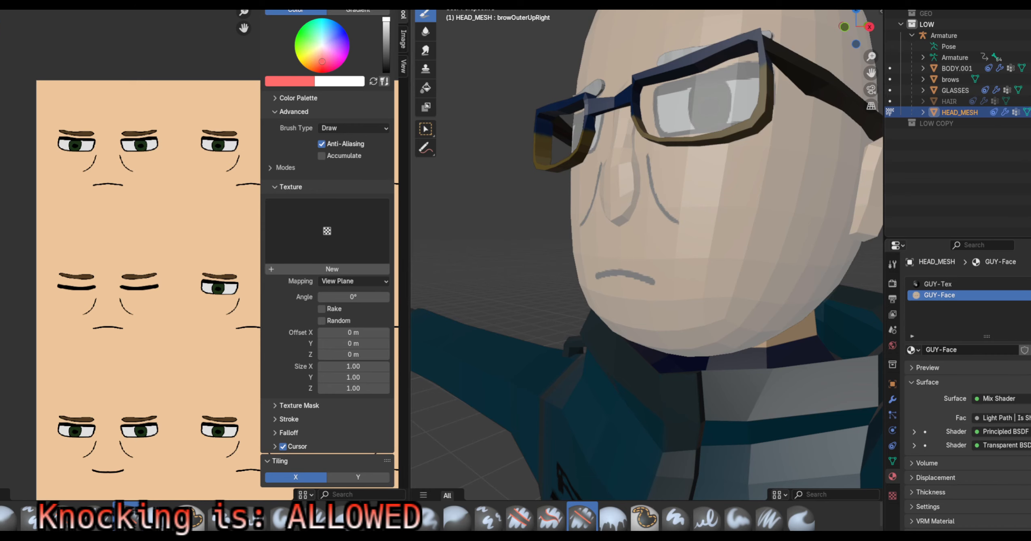
{"action": "scroll", "coordinate": [113, 216], "scroll_direction": "up", "scroll_amount": 2}
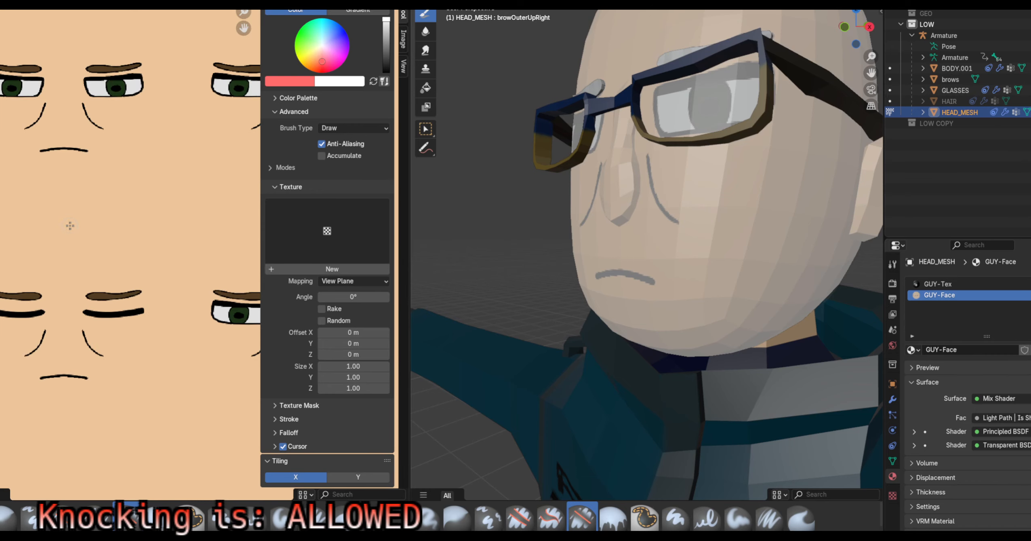
{"action": "left_click_drag", "start_coordinate": [70, 226], "coordinate": [91, 222]}
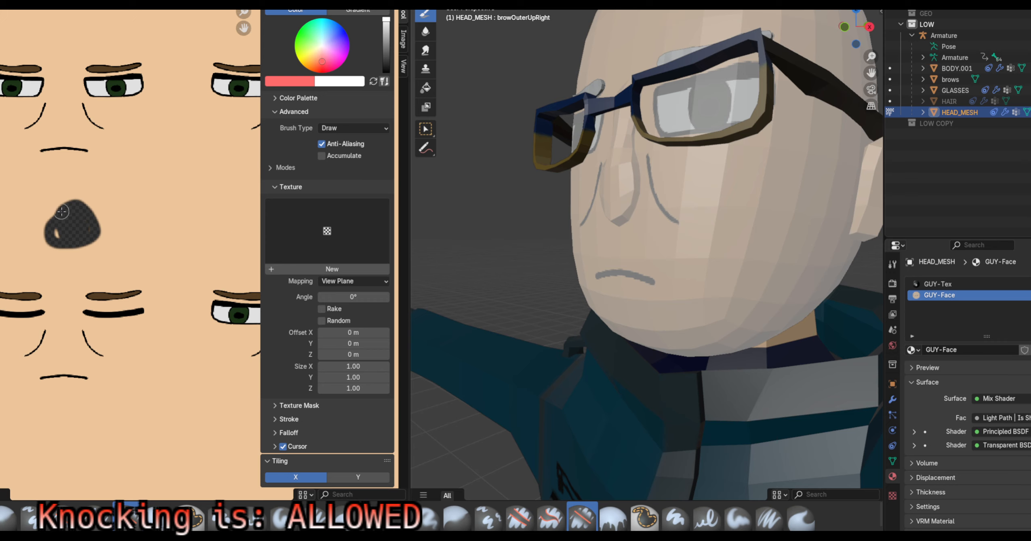
{"action": "key", "text": "ctrl+z"}
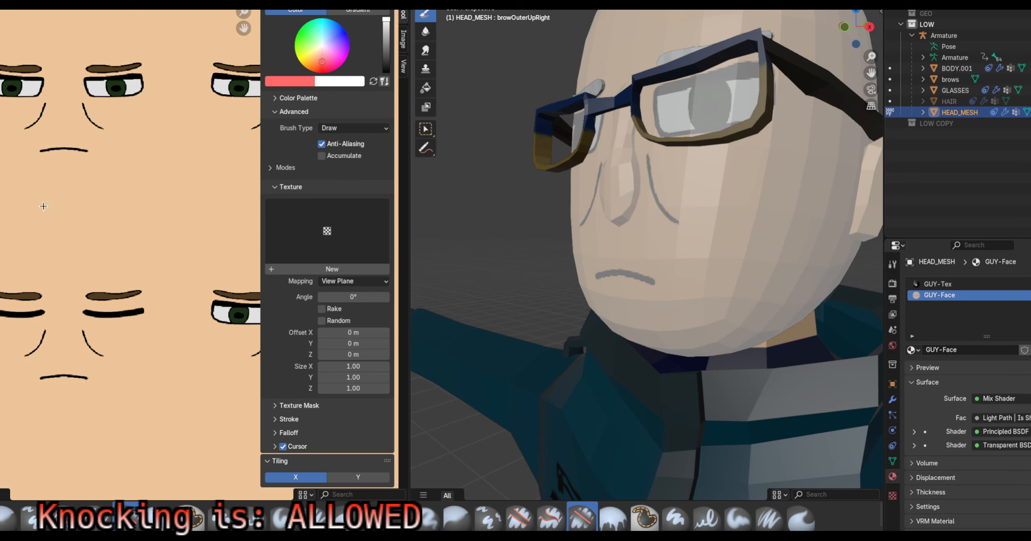
Erase a spot across the first face's mouth on the texture, and undo the stroke
{"action": "middle_click_drag", "start_coordinate": [43, 207], "coordinate": [77, 363]}
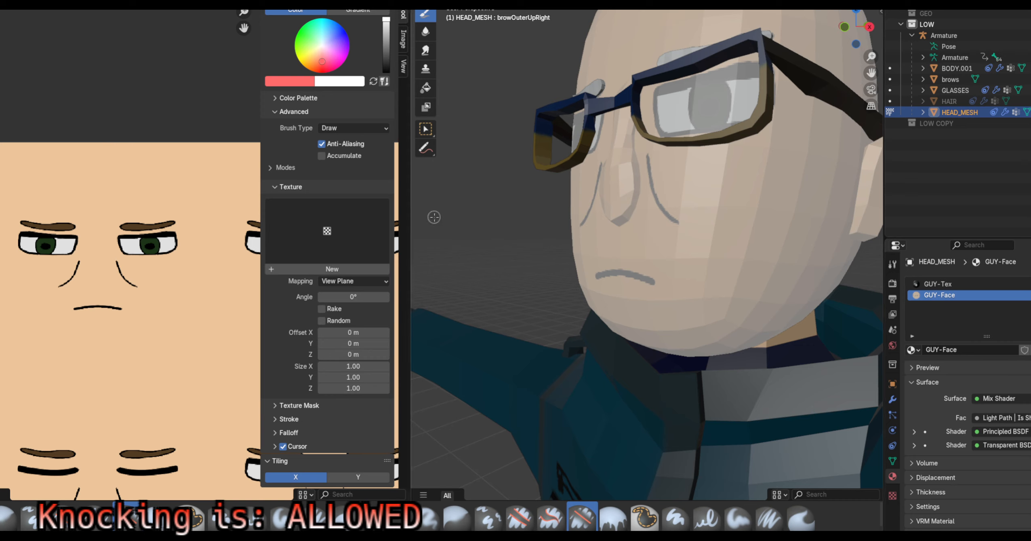
{"action": "left_click_drag", "start_coordinate": [98, 315], "coordinate": [100, 297]}
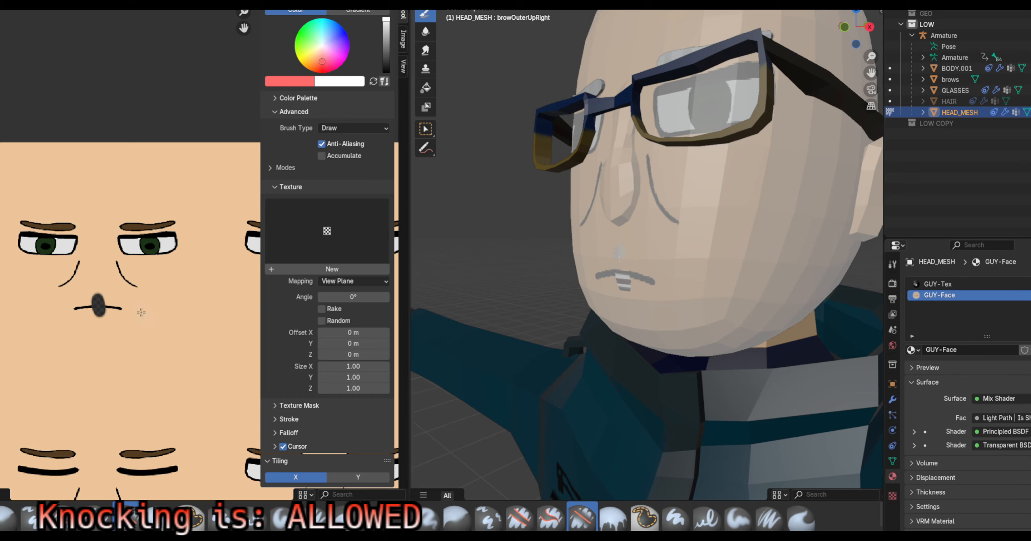
{"action": "key", "text": "ctrl+z"}
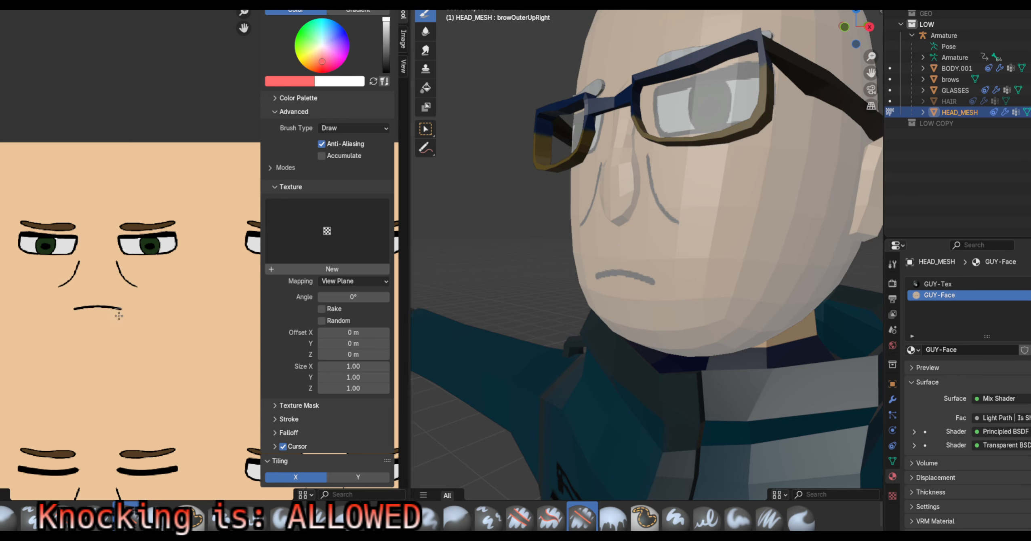
Erase across one eye and brow of the first face on the texture, check the head model, and undo both strokes
{"action": "left_click_drag", "start_coordinate": [116, 245], "coordinate": [178, 247]}
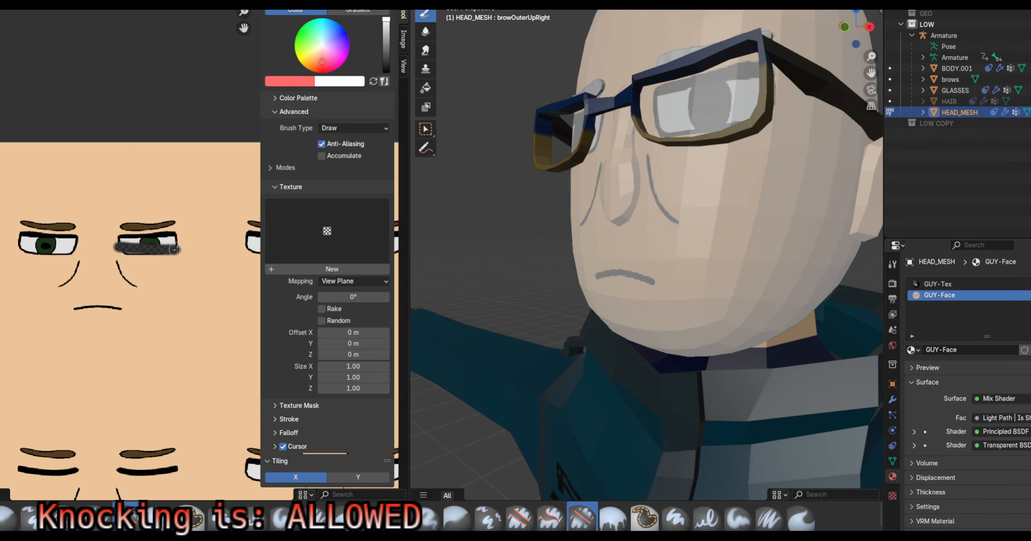
{"action": "middle_click_drag", "start_coordinate": [718, 189], "coordinate": [654, 231]}
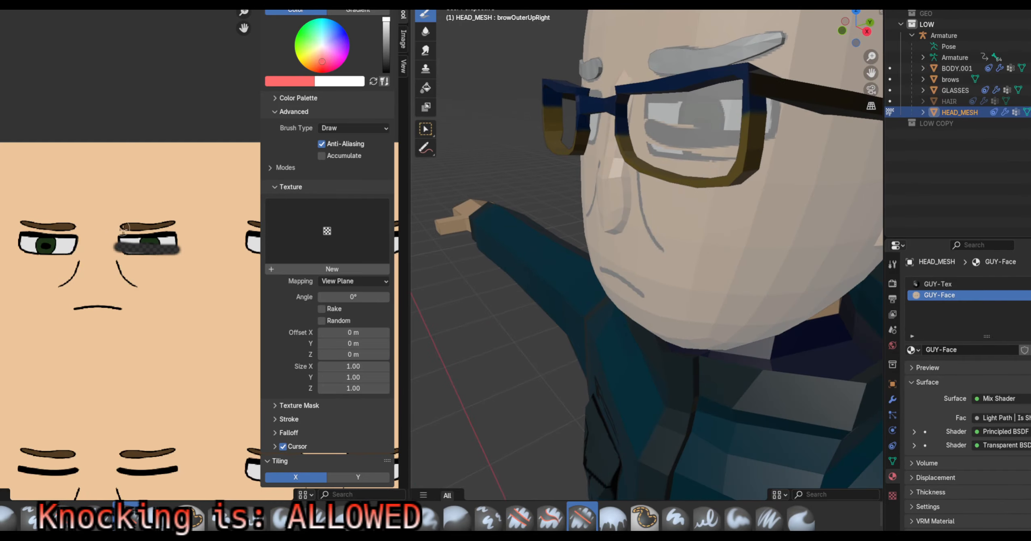
{"action": "left_click_drag", "start_coordinate": [111, 230], "coordinate": [180, 238]}
{"action": "middle_click_drag", "start_coordinate": [704, 229], "coordinate": [711, 215]}
{"action": "key", "text": "ctrl+z"}
{"action": "key", "text": "ctrl+z"}
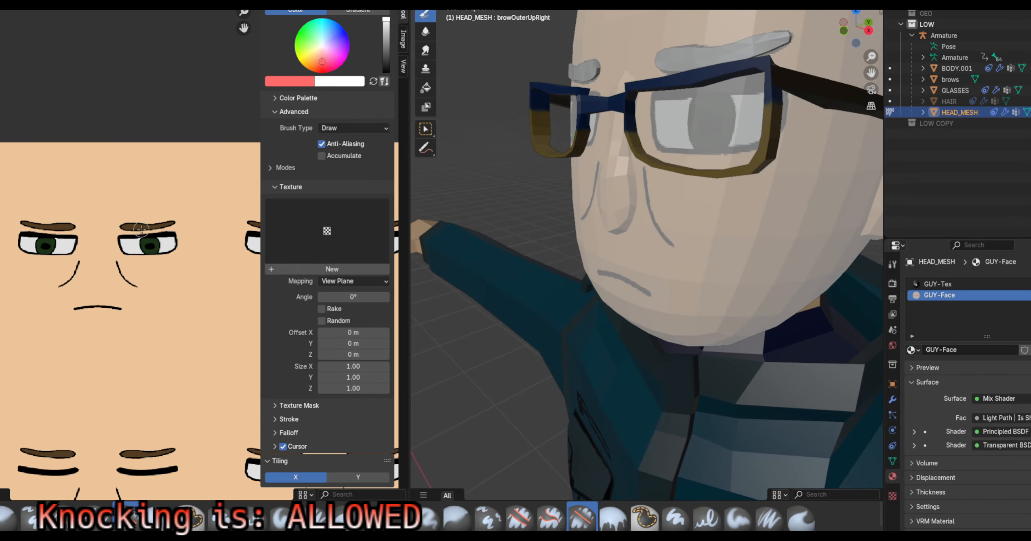
Erase a spot on the first face's forehead, inspect it on the head model in Object Mode, and undo the stroke
{"action": "middle_click_drag", "start_coordinate": [144, 226], "coordinate": [151, 249]}
{"action": "left_click_drag", "start_coordinate": [101, 220], "coordinate": [101, 226]}
{"action": "mouse_move", "coordinate": [532, 121]}
{"action": "middle_mouse_down"}
{"action": "mouse_move", "coordinate": [539, 183]}
{"action": "mouse_move", "coordinate": [588, 184]}
{"action": "mouse_move", "coordinate": [457, 110]}
{"action": "middle_mouse_up"}
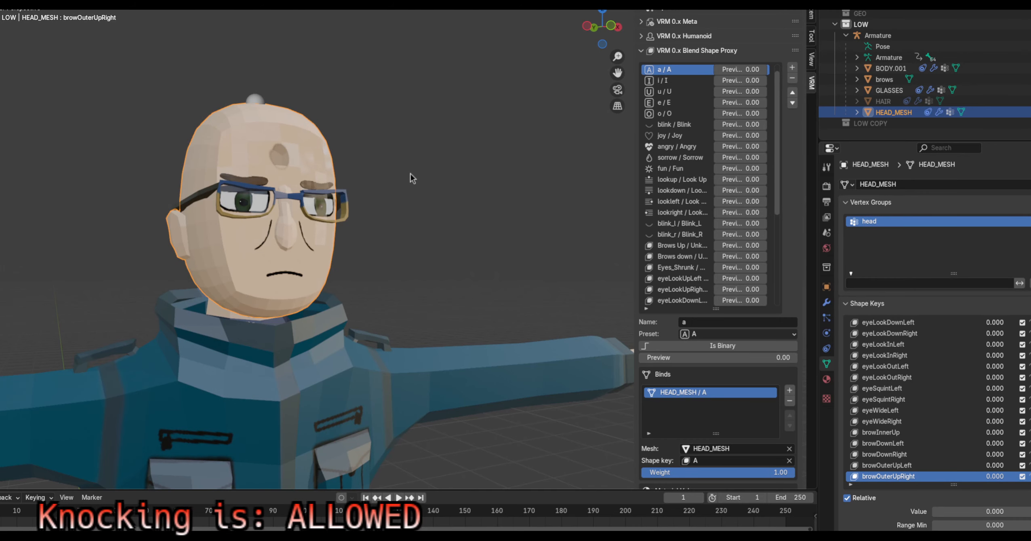
{"action": "scroll", "coordinate": [411, 171], "scroll_direction": "up", "scroll_amount": 2}
{"action": "middle_click_drag", "start_coordinate": [441, 155], "coordinate": [459, 216]}
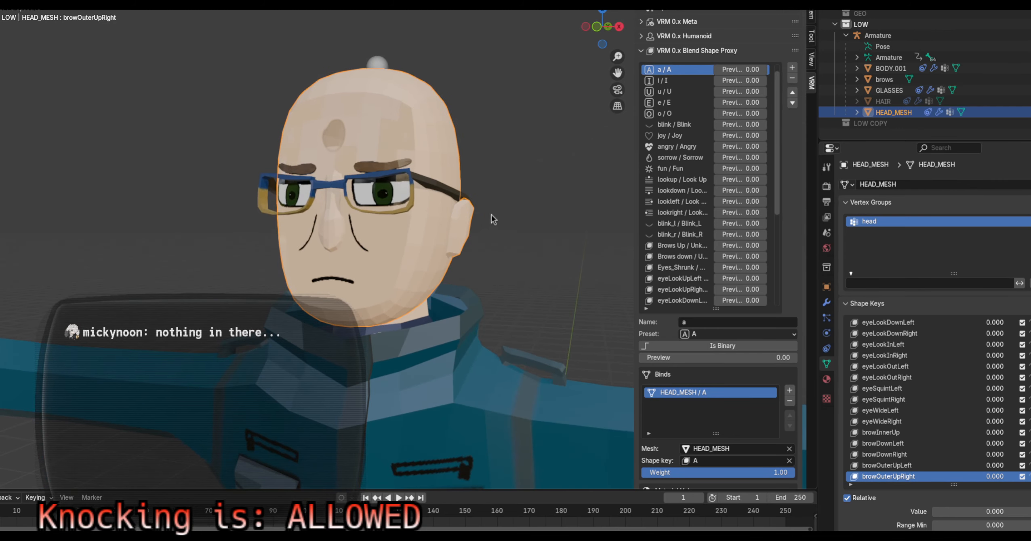
{"action": "key", "text": "ctrl+Tab"}
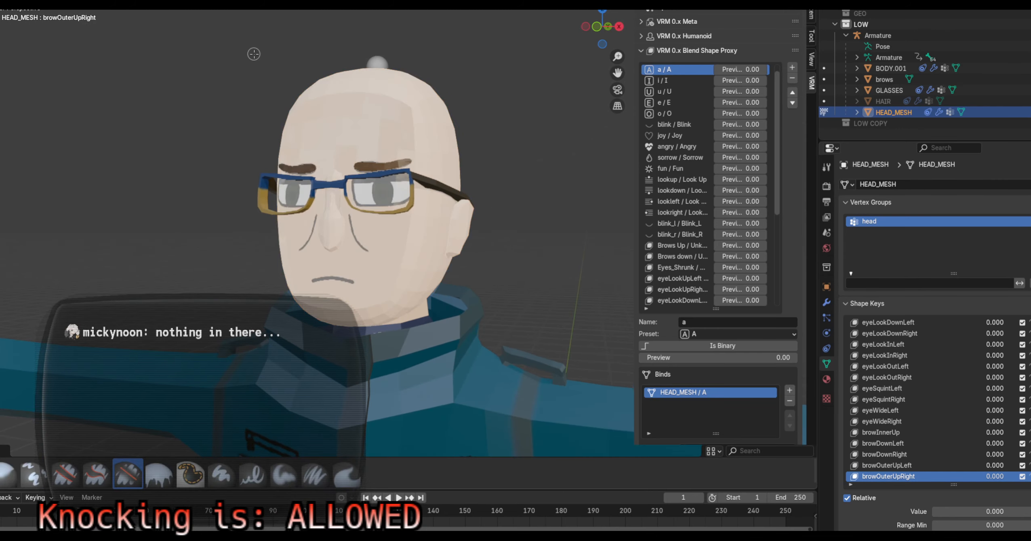
{"action": "key", "text": "ctrl+z"}
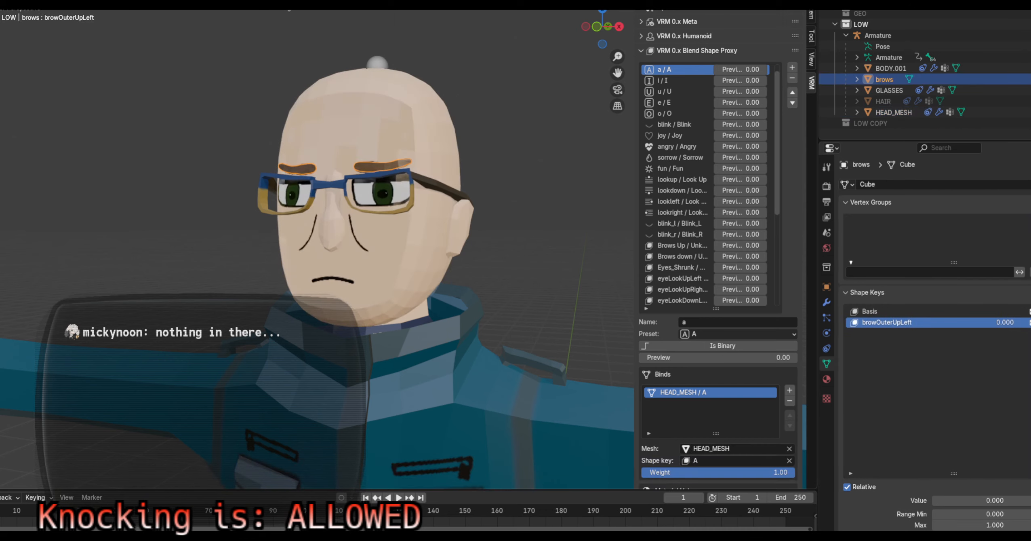
Bring up the brows mesh in Edit Mode beside face-textures.png, and inspect its shape on the head
{"action": "left_click", "coordinate": [214, 3]}
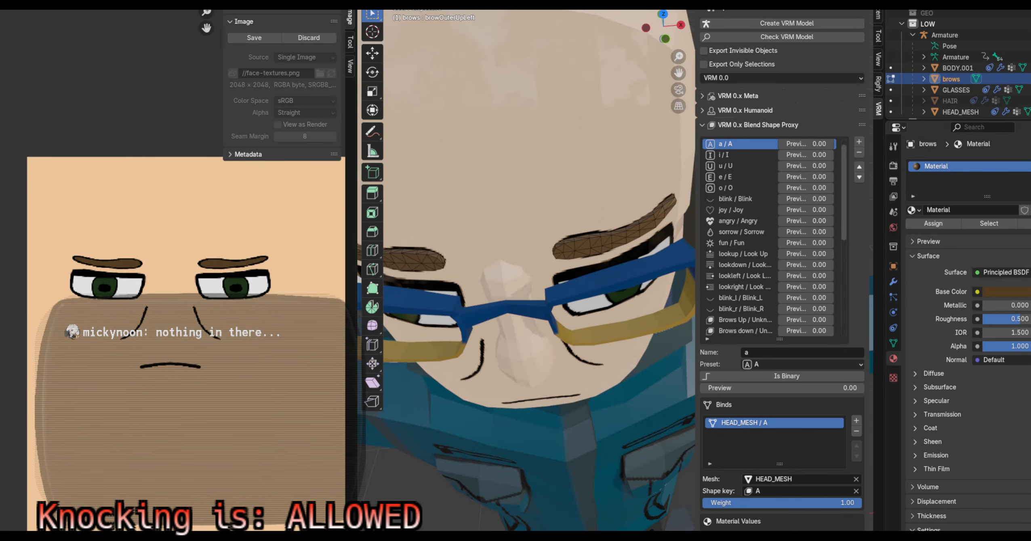
{"action": "scroll", "coordinate": [447, 181], "scroll_direction": "down", "scroll_amount": 2}
{"action": "middle_click_drag", "start_coordinate": [598, 254], "coordinate": [512, 217]}
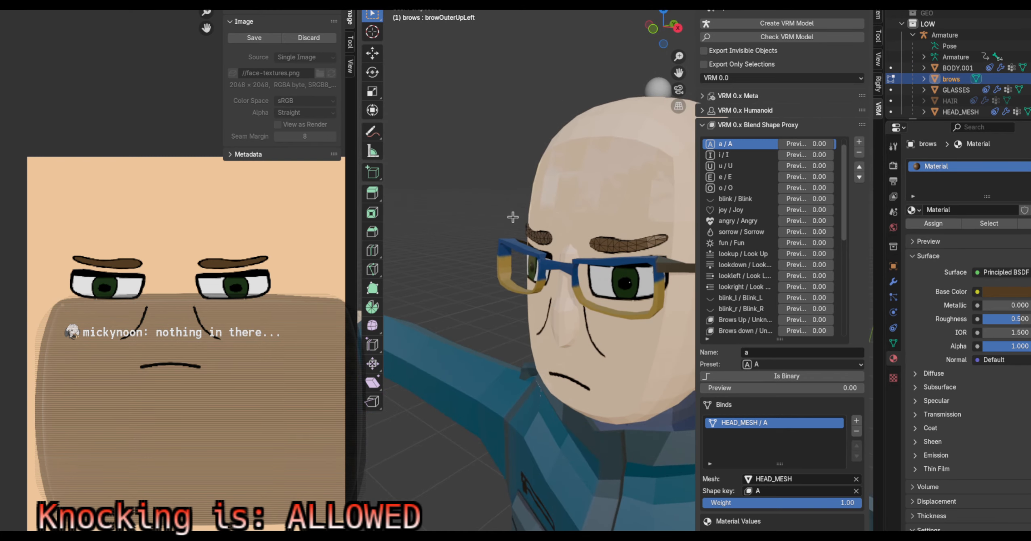
{"action": "middle_click_drag", "start_coordinate": [627, 226], "coordinate": [514, 219], "text": "shift"}
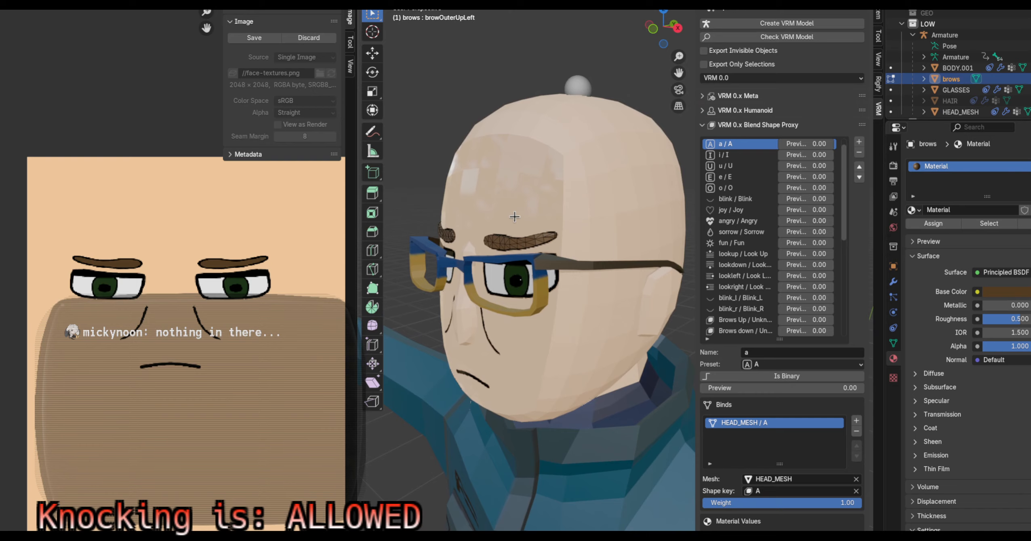
Inspect the brows mesh up close on the bald head, and return to the Layout workspace in Object Mode
{"action": "middle_click_drag", "start_coordinate": [618, 162], "coordinate": [624, 233], "text": "shift"}
{"action": "middle_click_drag", "start_coordinate": [501, 212], "coordinate": [535, 279]}
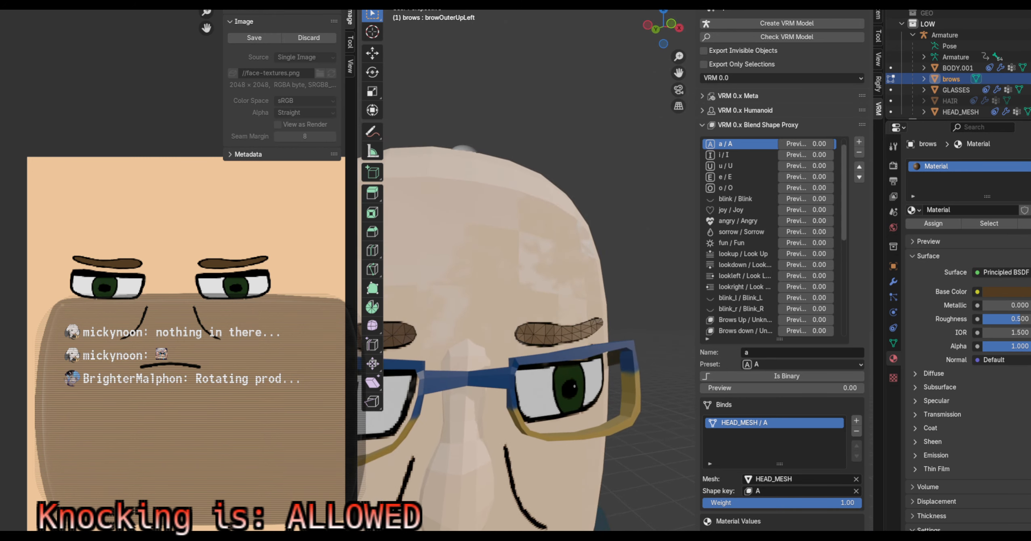
{"action": "left_click", "coordinate": [871, 5]}
{"action": "left_click", "coordinate": [115, 2]}
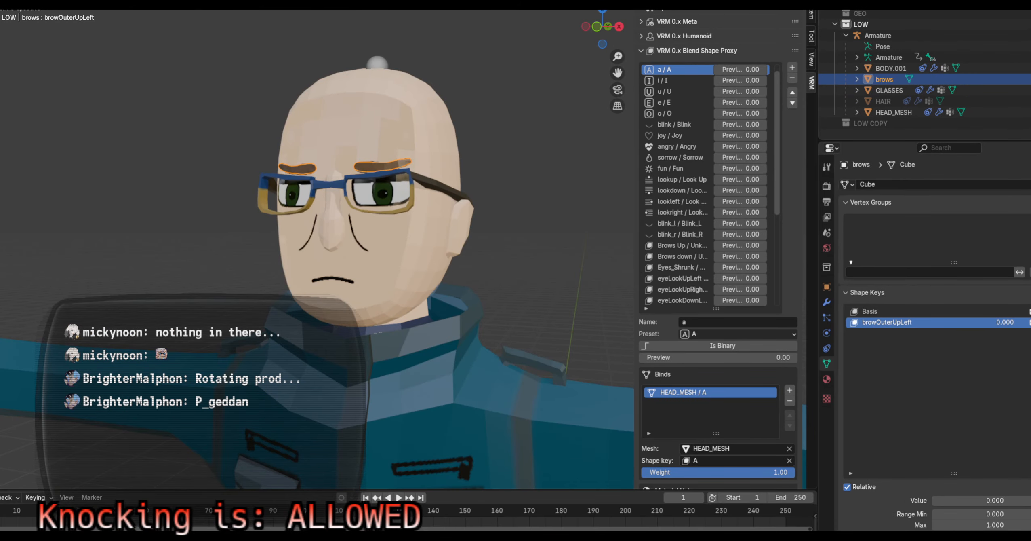
Try lighting the viewport with the scene world, and undo the two most recent model changes
{"action": "left_click", "coordinate": [808, 3]}
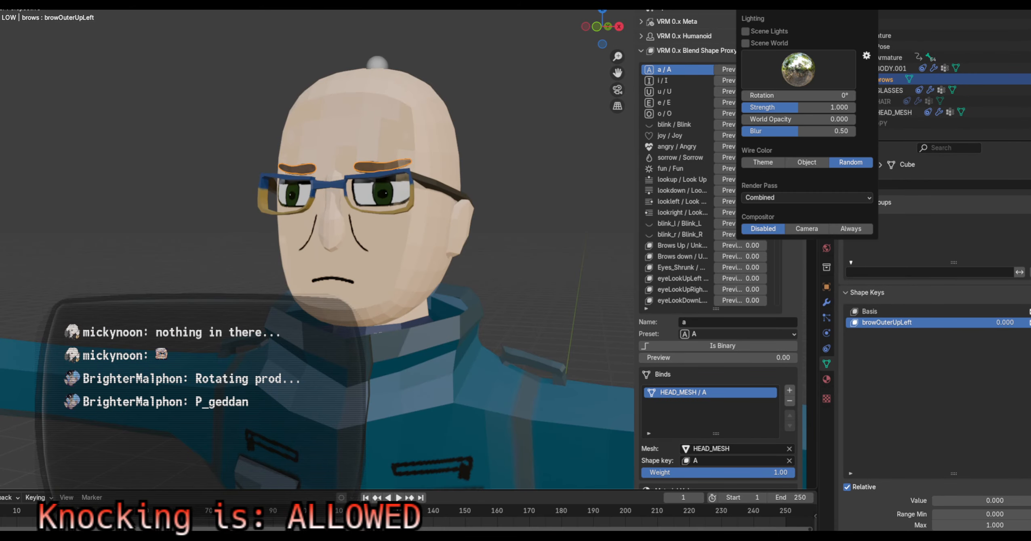
{"action": "left_click", "coordinate": [790, 73]}
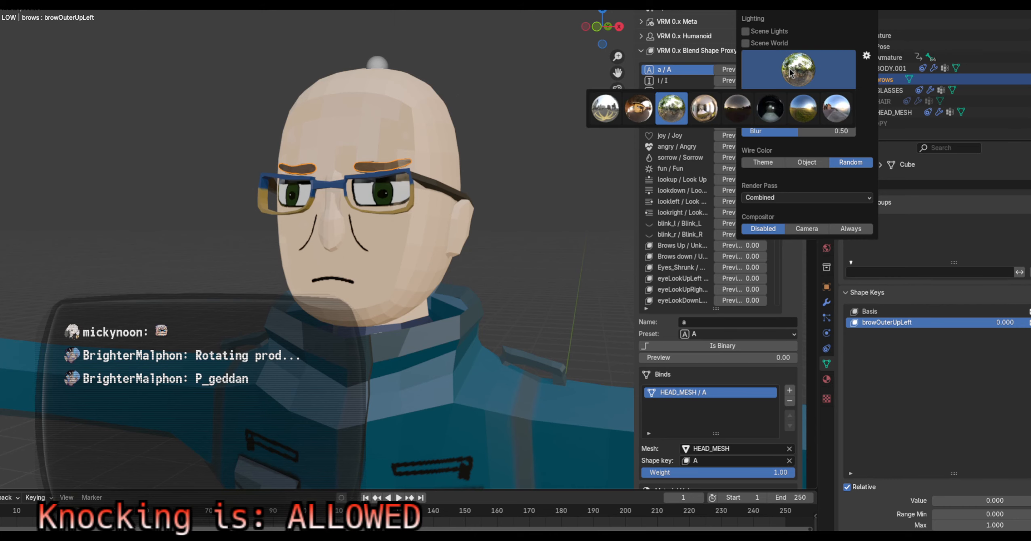
{"action": "left_click", "coordinate": [804, 43]}
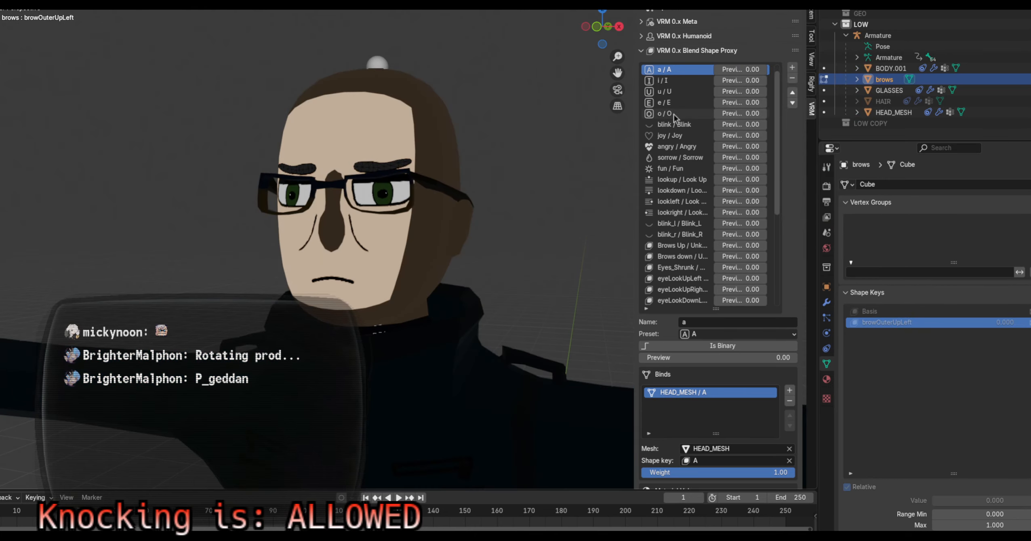
{"action": "key", "text": "ctrl+z"}
{"action": "key", "text": "ctrl+z"}
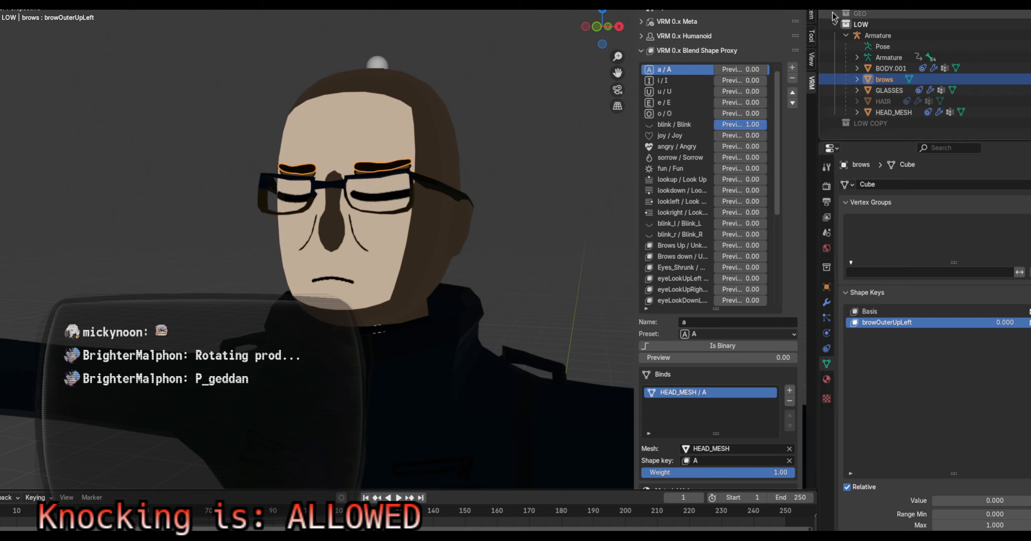
Set the viewport's wire color to Theme and turn on Scene Lights
{"action": "left_click", "coordinate": [809, 2]}
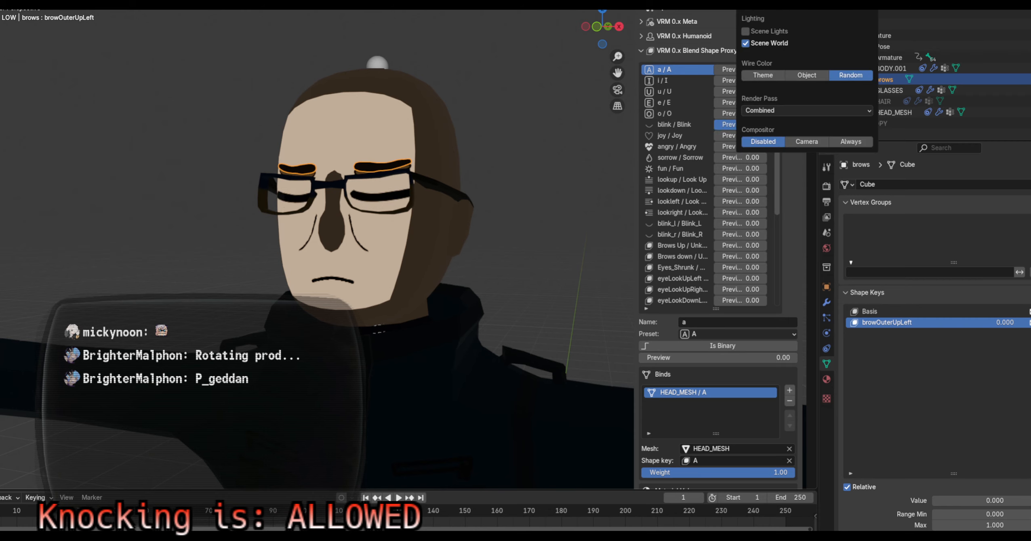
{"action": "left_click", "coordinate": [767, 75]}
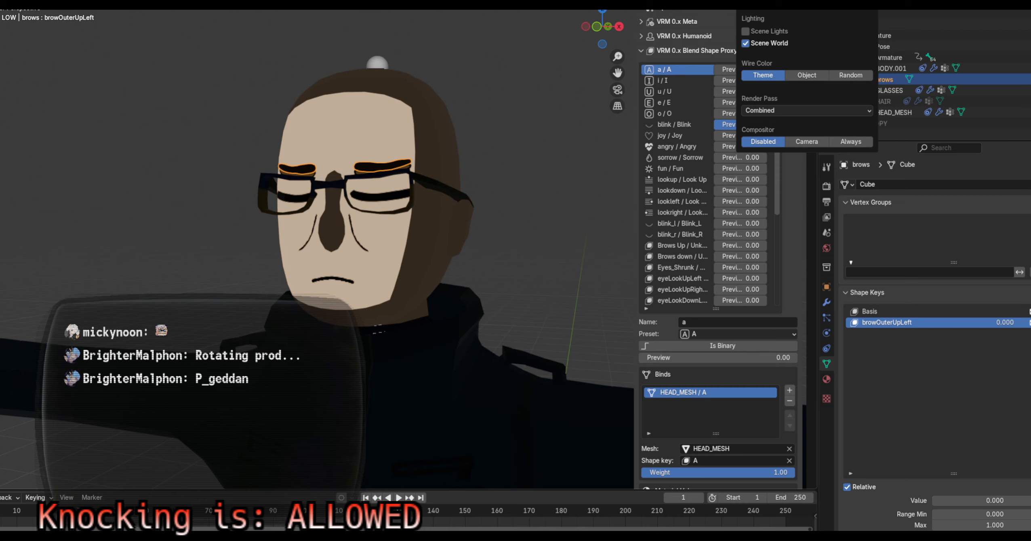
{"action": "left_click", "coordinate": [809, 2]}
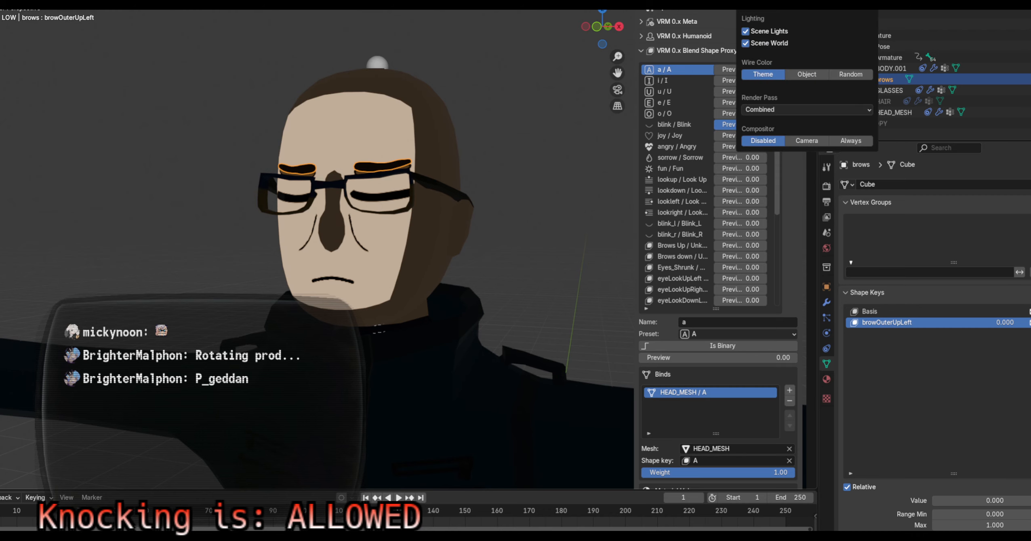
Preview the Emission render pass, restore Combined, and toggle the viewport compositor to Always and back to Disabled
{"action": "left_click", "coordinate": [775, 112]}
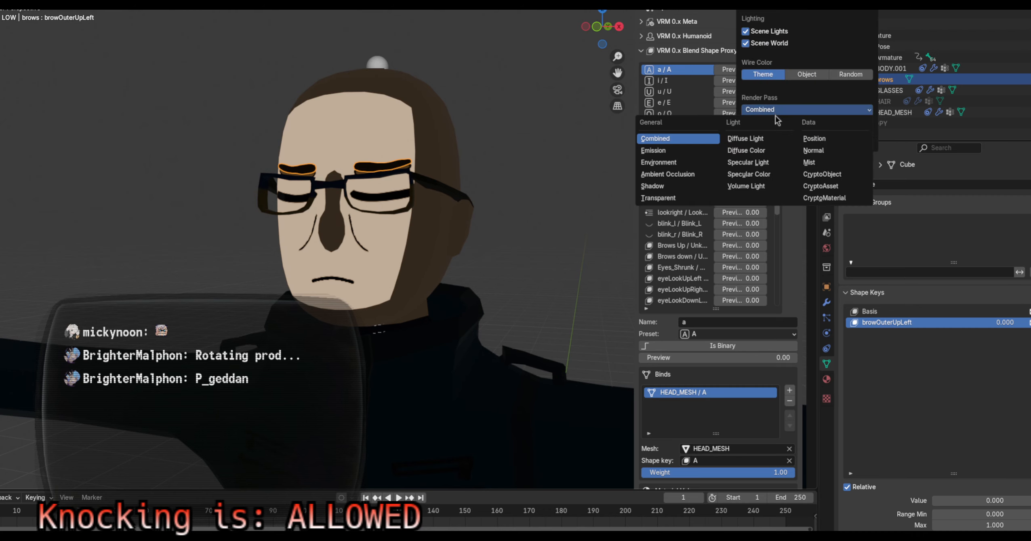
{"action": "left_click", "coordinate": [676, 151]}
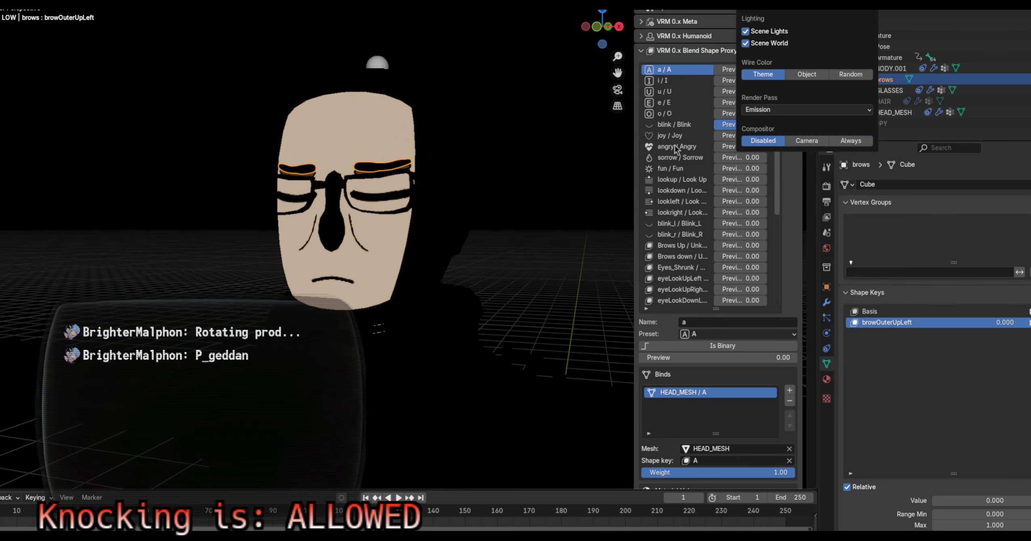
{"action": "left_click", "coordinate": [764, 109]}
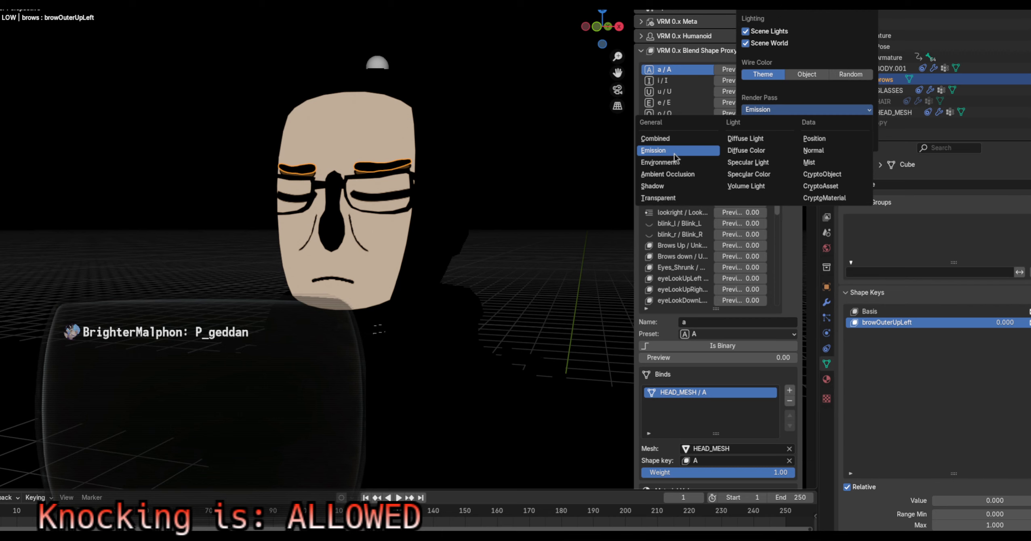
{"action": "left_click", "coordinate": [674, 139]}
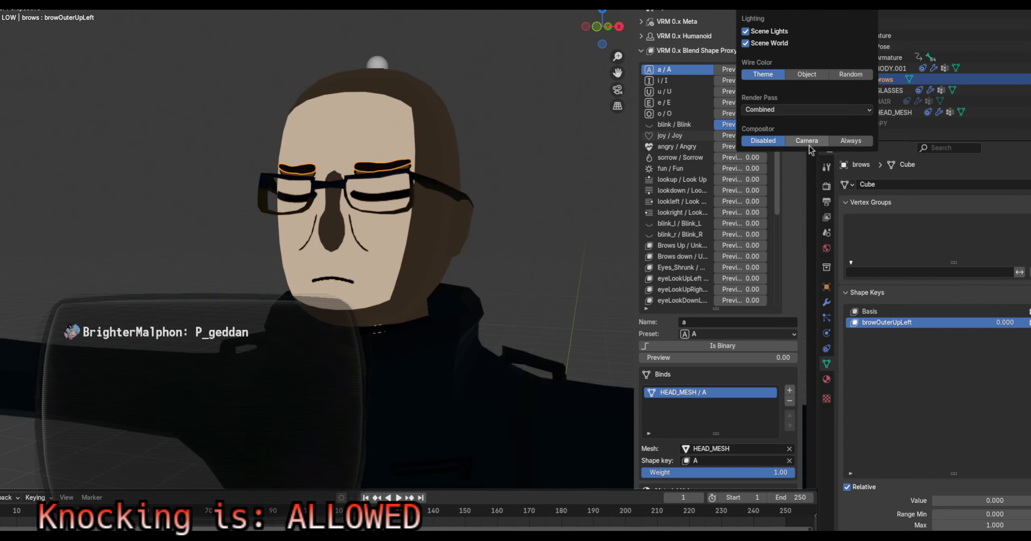
{"action": "left_click", "coordinate": [846, 143]}
{"action": "left_click", "coordinate": [747, 141]}
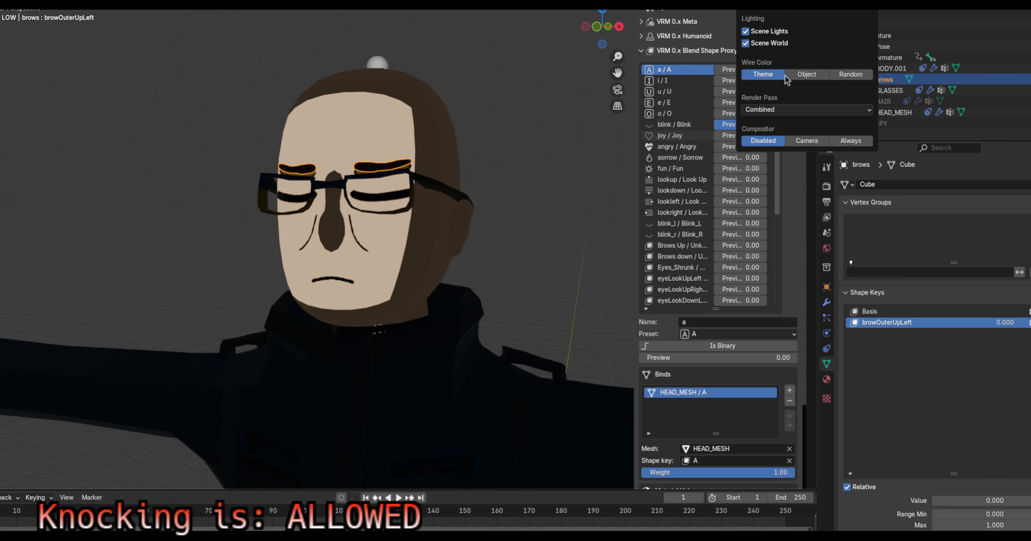
Turn off Scene World lighting, preview the Diffuse Light render pass, and restore the Combined pass
{"action": "left_click", "coordinate": [745, 43]}
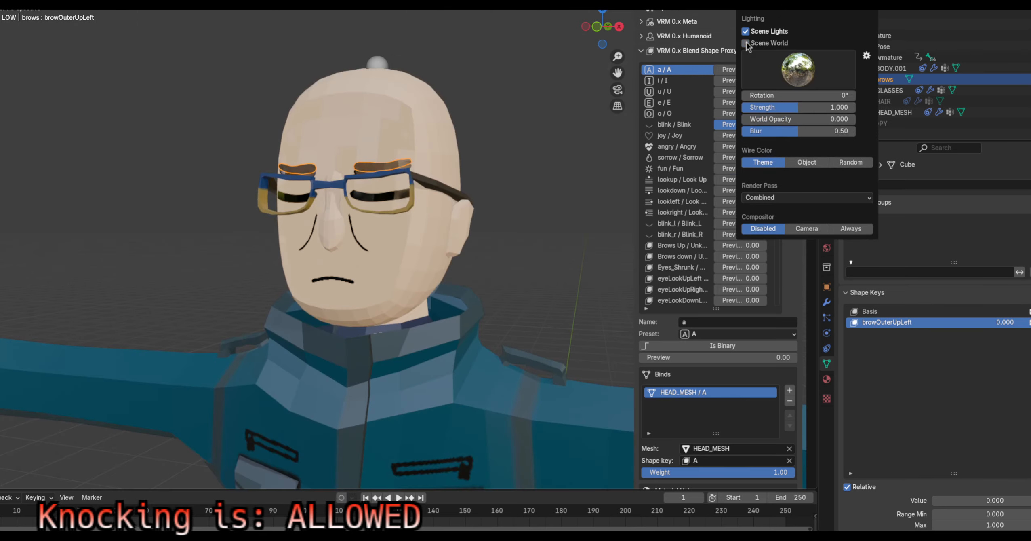
{"action": "left_click", "coordinate": [772, 197]}
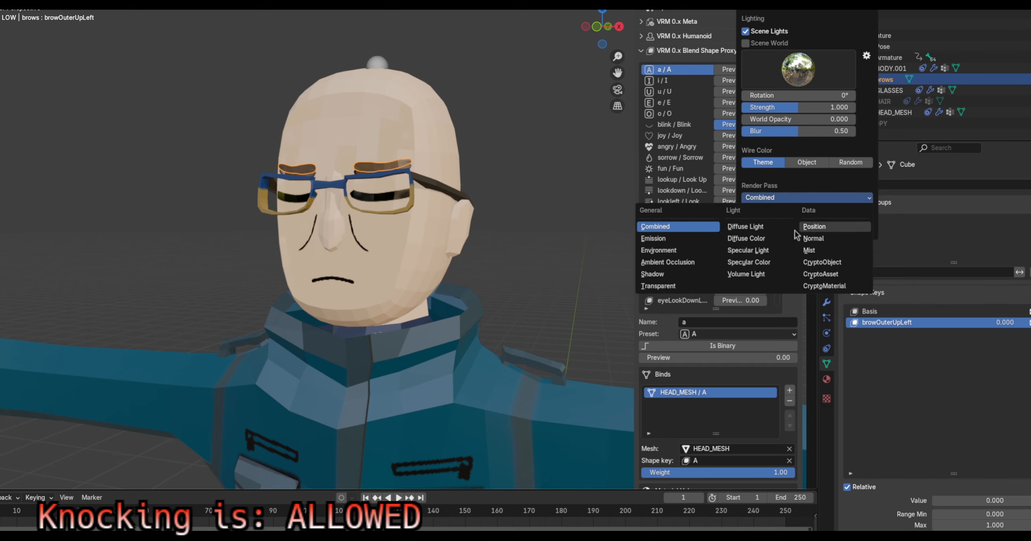
{"action": "left_click", "coordinate": [766, 227]}
{"action": "left_click", "coordinate": [792, 197]}
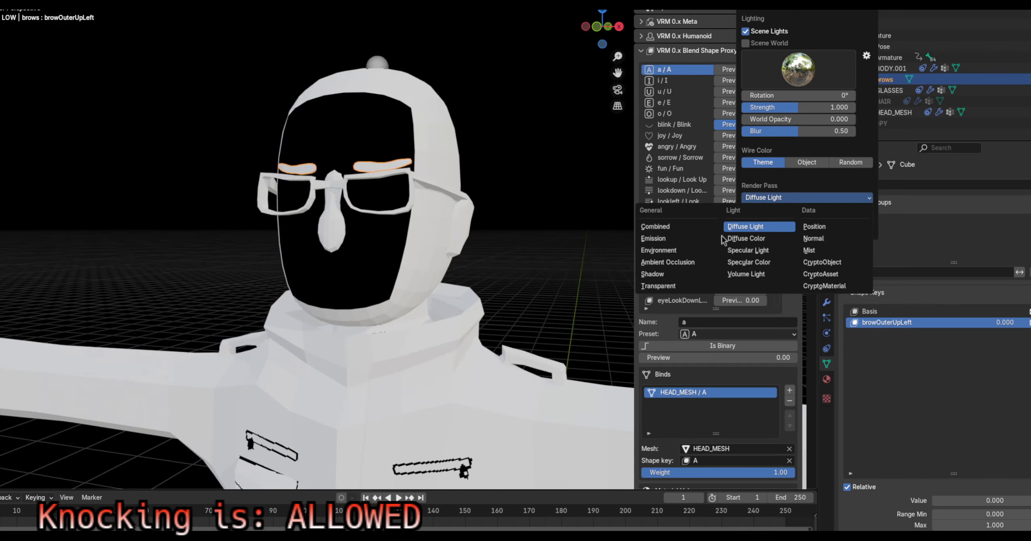
{"action": "left_click", "coordinate": [687, 225]}
Choose the Neutral blend shape, deselect the brows, reset the Blink preview to 0.00, and look over the open-eyed character
{"action": "middle_click_drag", "start_coordinate": [571, 179], "coordinate": [538, 220]}
{"action": "key", "text": "KP_1"}
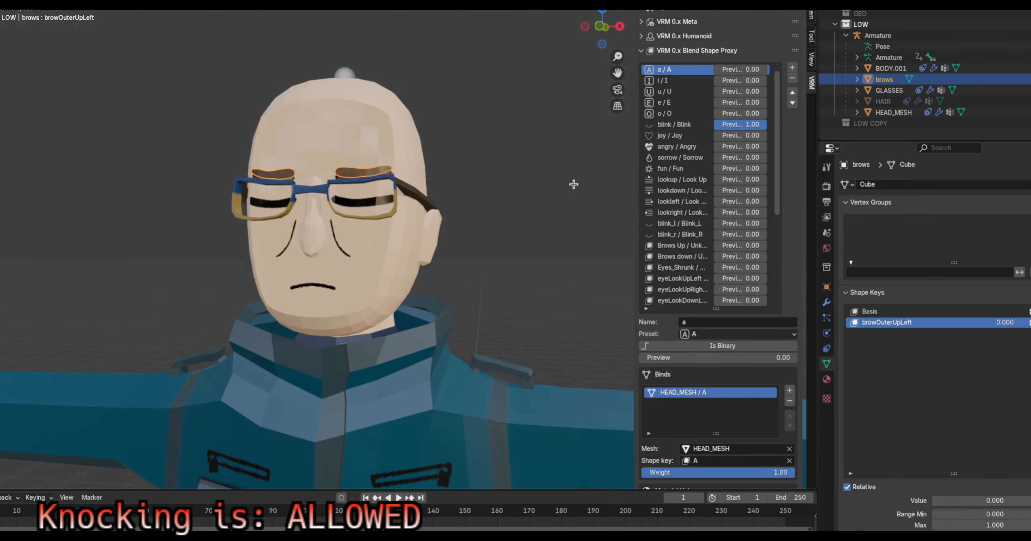
{"action": "scroll", "coordinate": [711, 117], "scroll_direction": "up", "scroll_amount": 1}
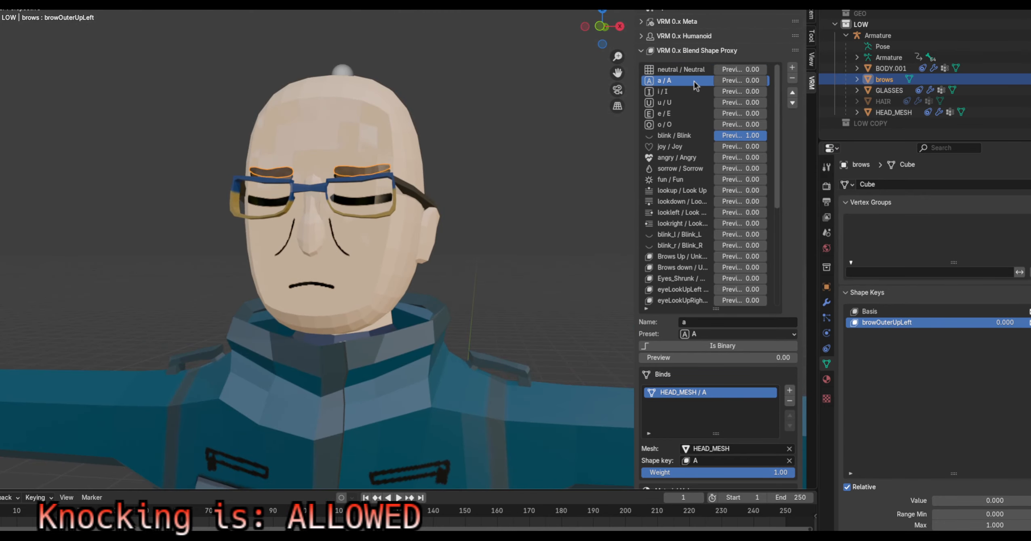
{"action": "left_click", "coordinate": [684, 72]}
{"action": "left_click", "coordinate": [580, 127]}
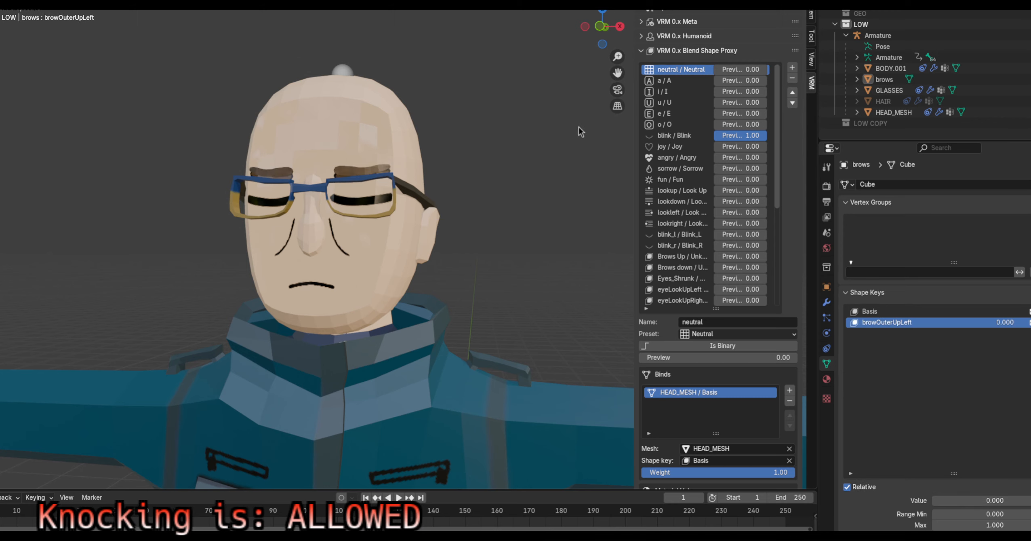
{"action": "left_click_drag", "start_coordinate": [761, 136], "coordinate": [745, 136]}
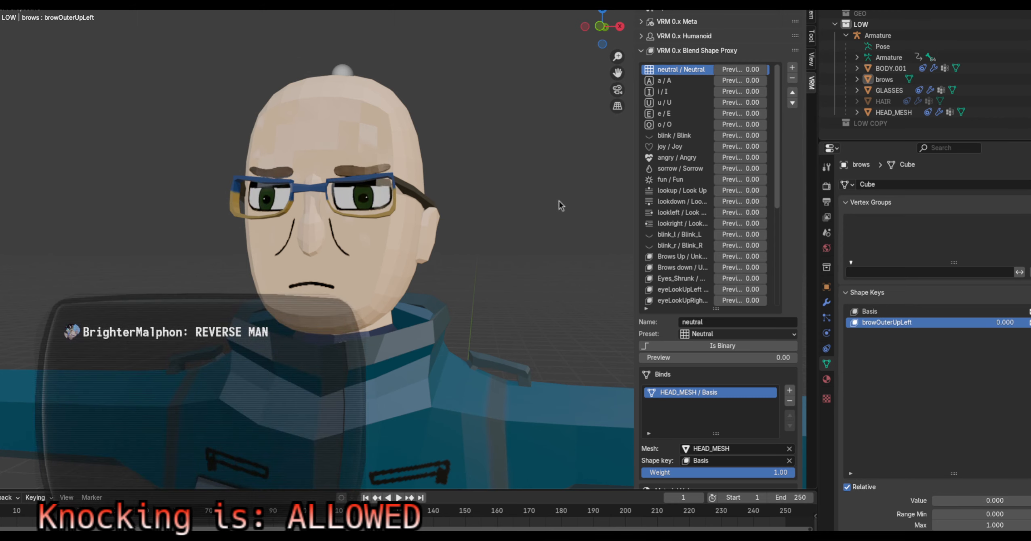
{"action": "middle_click_drag", "start_coordinate": [534, 173], "coordinate": [485, 314]}
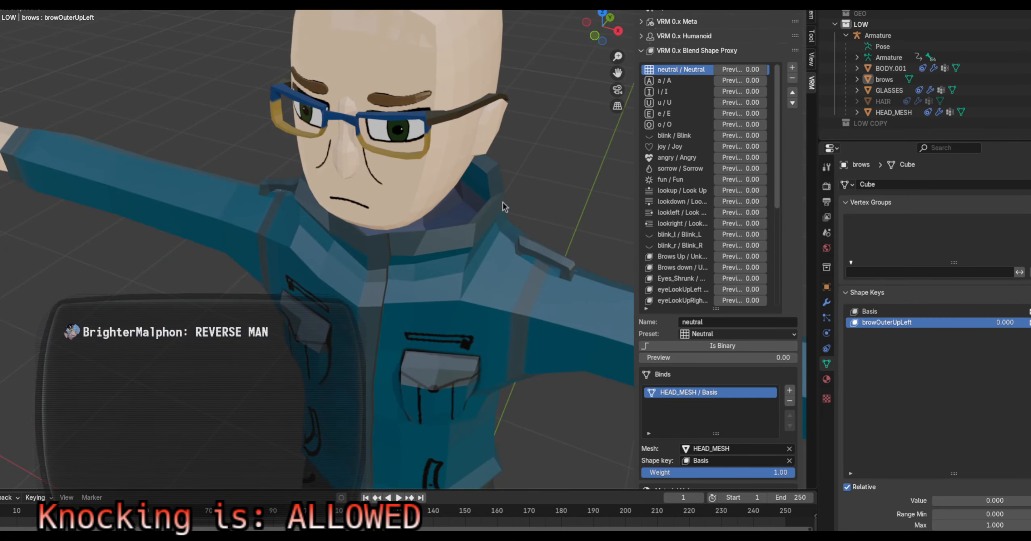
{"action": "mouse_move", "coordinate": [503, 202]}
{"action": "middle_mouse_down"}
{"action": "mouse_move", "coordinate": [523, 208]}
{"action": "mouse_move", "coordinate": [504, 202]}
{"action": "middle_mouse_up"}
{"action": "middle_click_drag", "start_coordinate": [525, 166], "coordinate": [546, 135]}
Switch to the Goku file and examine the Faces material nodes in the Shading workspace with an enlarged node editor
{"action": "middle_click_drag", "start_coordinate": [379, 119], "coordinate": [450, 156]}
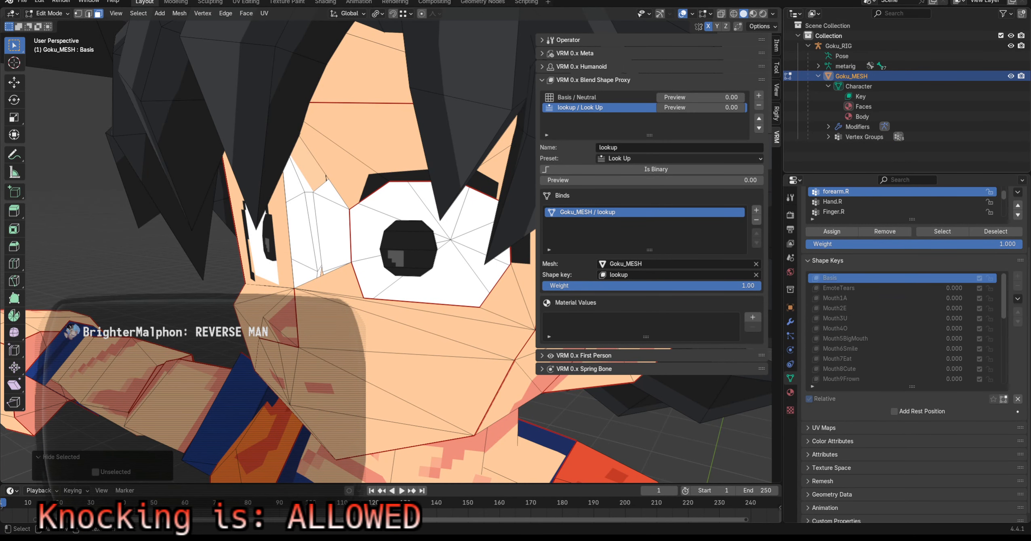
{"action": "scroll", "coordinate": [326, 178], "scroll_direction": "down", "scroll_amount": 4}
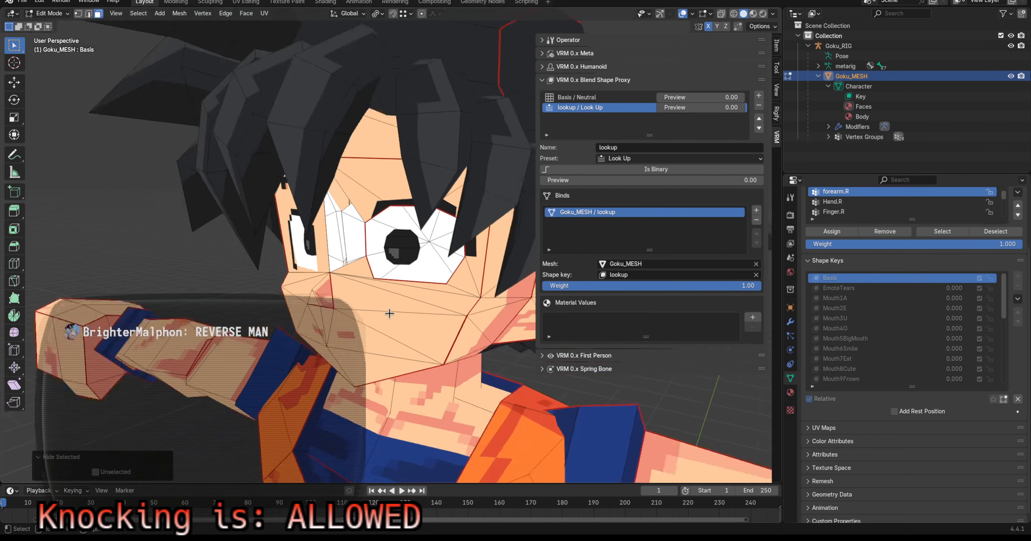
{"action": "left_click", "coordinate": [325, 3]}
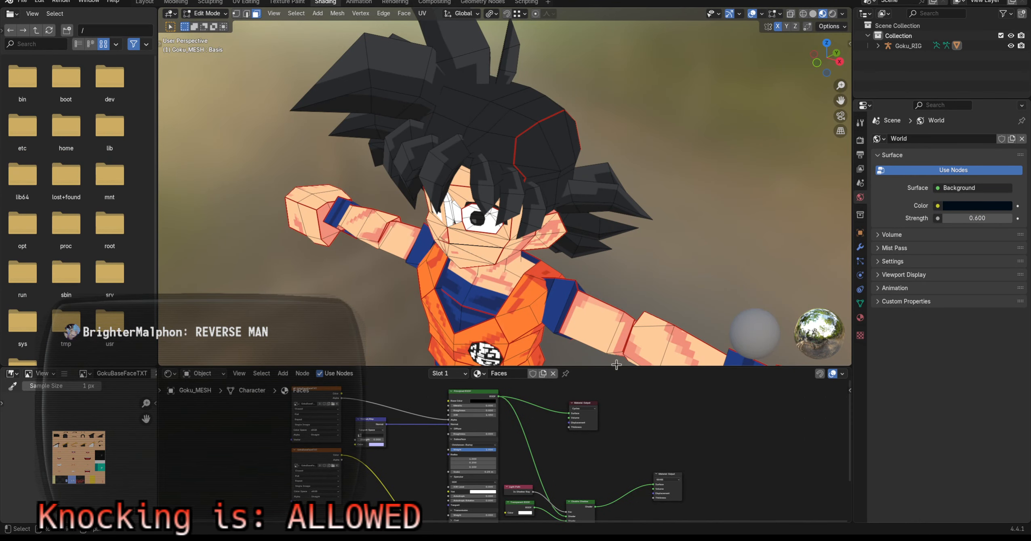
{"action": "left_click_drag", "start_coordinate": [608, 365], "coordinate": [607, 279]}
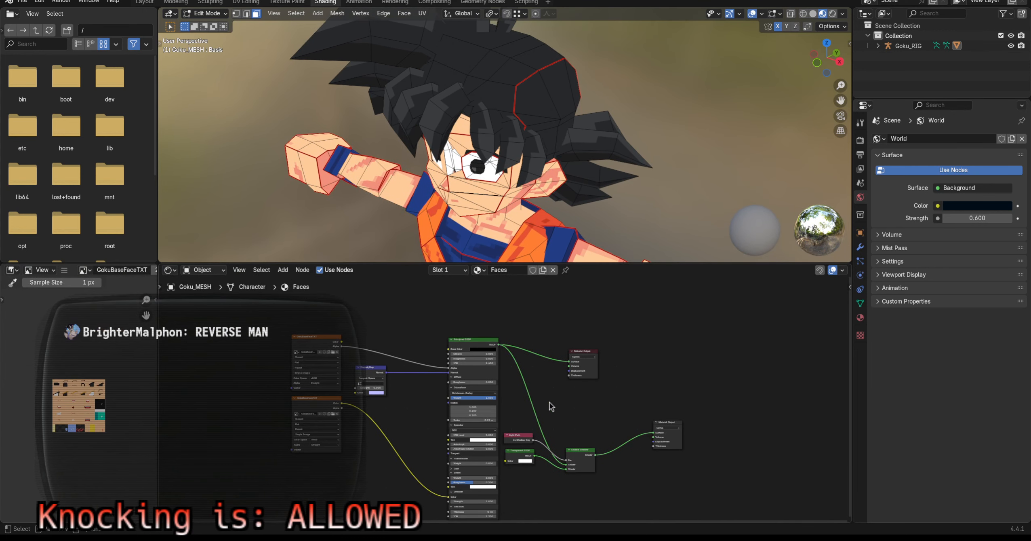
{"action": "scroll", "coordinate": [549, 402], "scroll_direction": "up", "scroll_amount": 3}
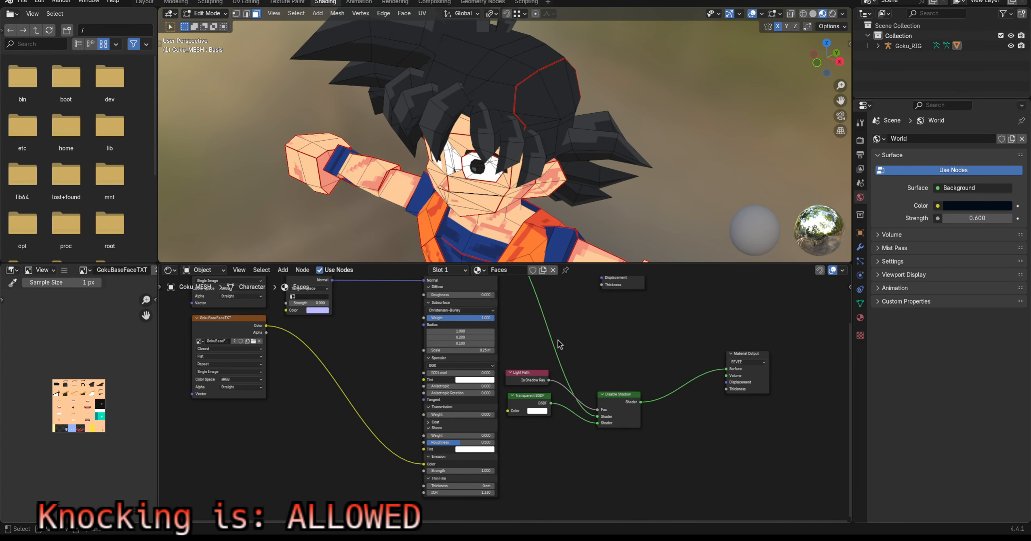
{"action": "middle_click_drag", "start_coordinate": [560, 345], "coordinate": [564, 427]}
{"action": "scroll", "coordinate": [569, 190], "scroll_direction": "down", "scroll_amount": 3}
{"action": "middle_click_drag", "start_coordinate": [579, 191], "coordinate": [553, 179]}
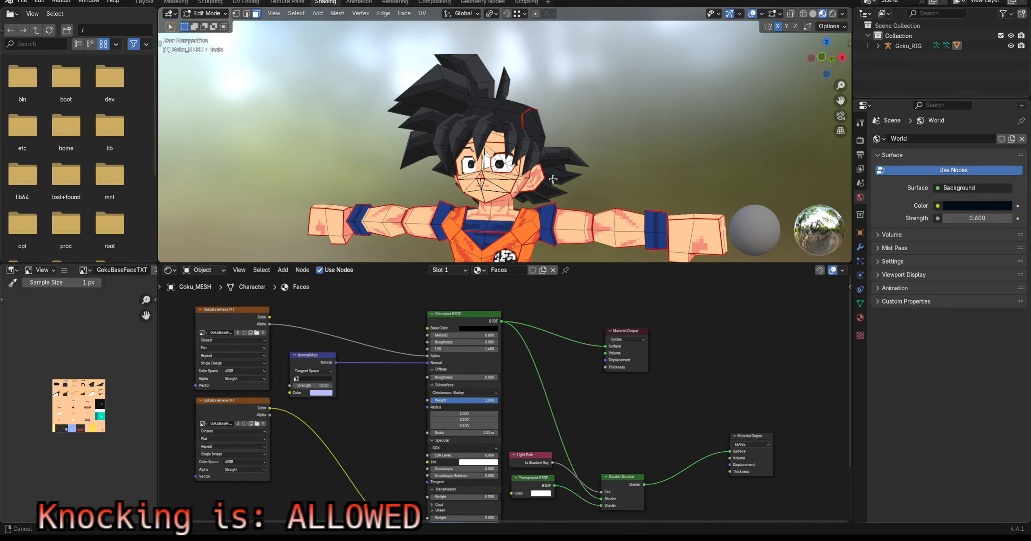
Put Goku in Object Mode and examine the painted shading on his face and arms
{"action": "left_click", "coordinate": [206, 13]}
{"action": "left_click", "coordinate": [208, 23]}
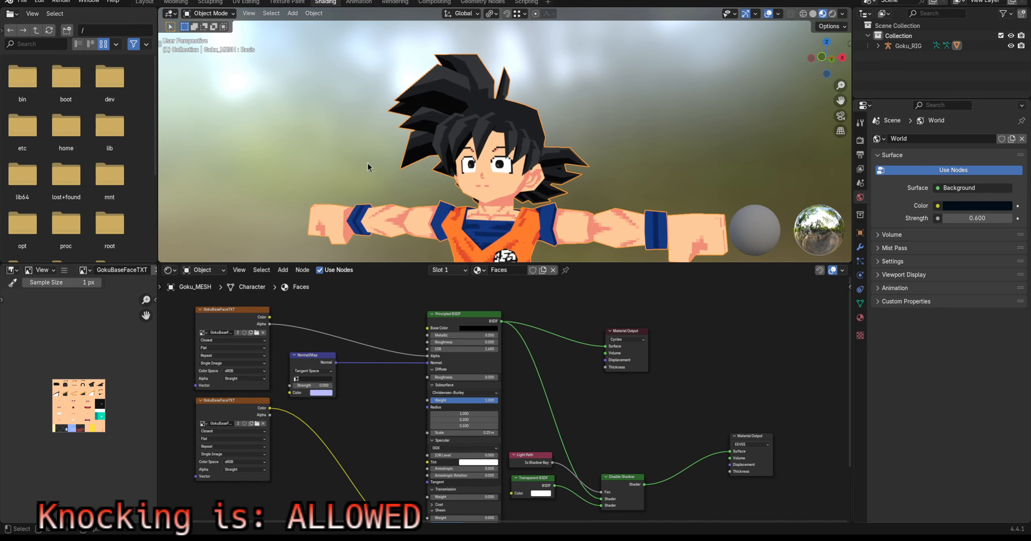
{"action": "scroll", "coordinate": [574, 218], "scroll_direction": "up", "scroll_amount": 4}
{"action": "middle_click_drag", "start_coordinate": [580, 221], "coordinate": [590, 149], "text": "shift"}
{"action": "middle_click_drag", "start_coordinate": [674, 177], "coordinate": [754, 183]}
{"action": "middle_click_drag", "start_coordinate": [622, 188], "coordinate": [511, 175]}
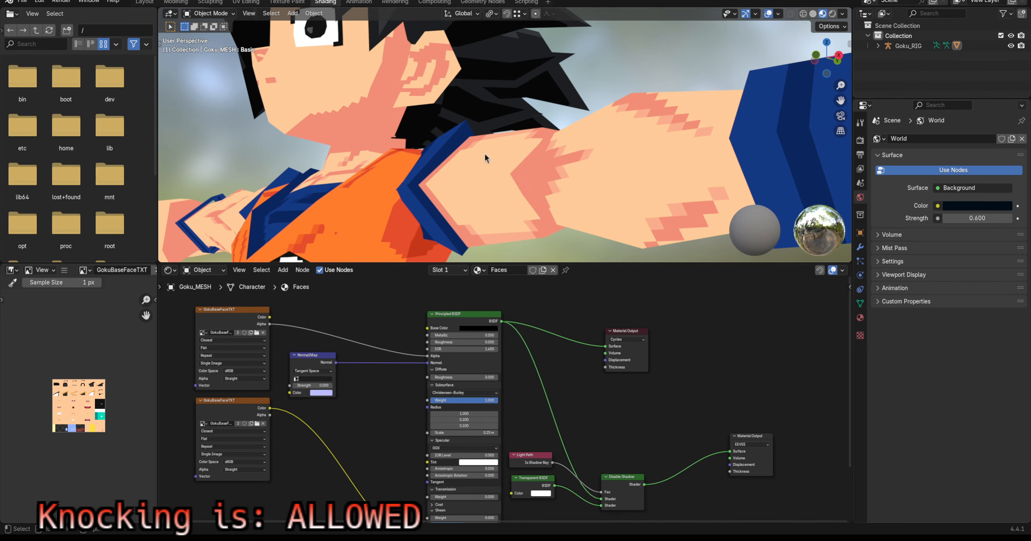
{"action": "scroll", "coordinate": [485, 154], "scroll_direction": "down", "scroll_amount": 6}
{"action": "scroll", "coordinate": [484, 143], "scroll_direction": "up", "scroll_amount": 4}
{"action": "middle_click_drag", "start_coordinate": [446, 105], "coordinate": [554, 223], "text": "shift"}
In the Layout workspace, move the mesh section with Goku's painted right eye and brow about -0.32, -0.13, -0.15 m in X, Y, Z
{"action": "left_click", "coordinate": [144, 2]}
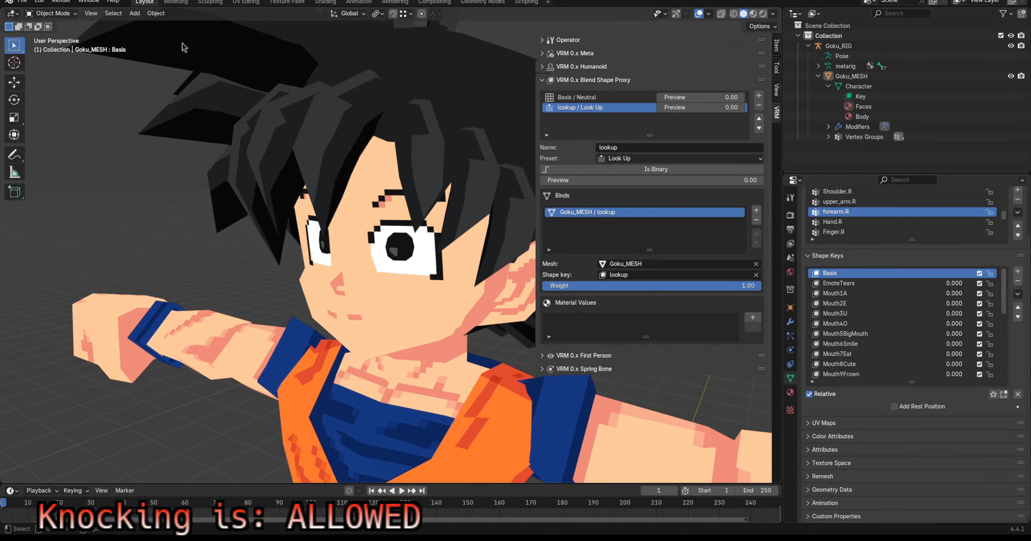
{"action": "left_click", "coordinate": [94, 45]}
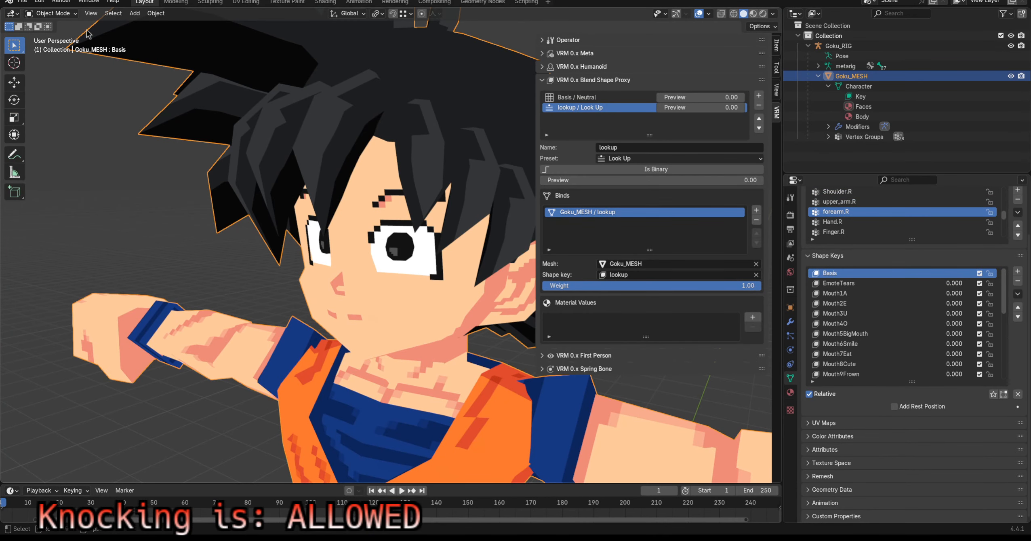
{"action": "key", "text": "Tab"}
{"action": "scroll", "coordinate": [431, 247], "scroll_direction": "up", "scroll_amount": 4}
{"action": "middle_click_drag", "start_coordinate": [430, 247], "coordinate": [334, 264]}
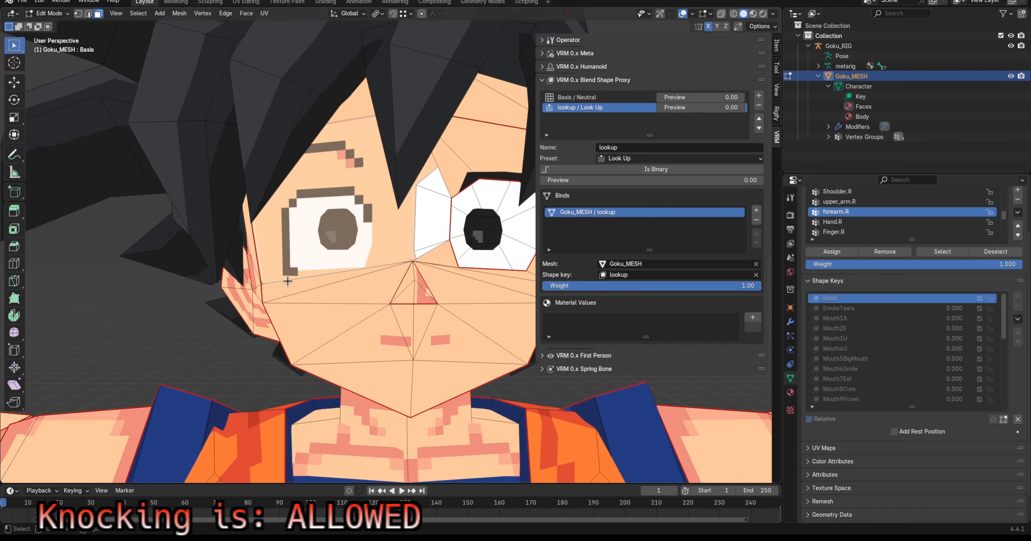
{"action": "middle_click_drag", "start_coordinate": [393, 247], "coordinate": [361, 259]}
{"action": "key", "text": "g"}
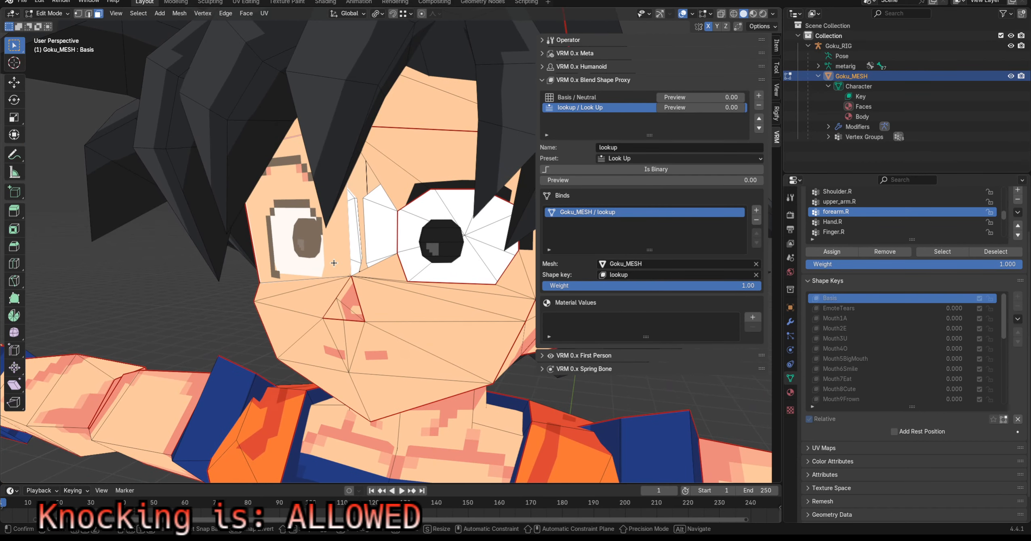
{"action": "left_click", "coordinate": [196, 321]}
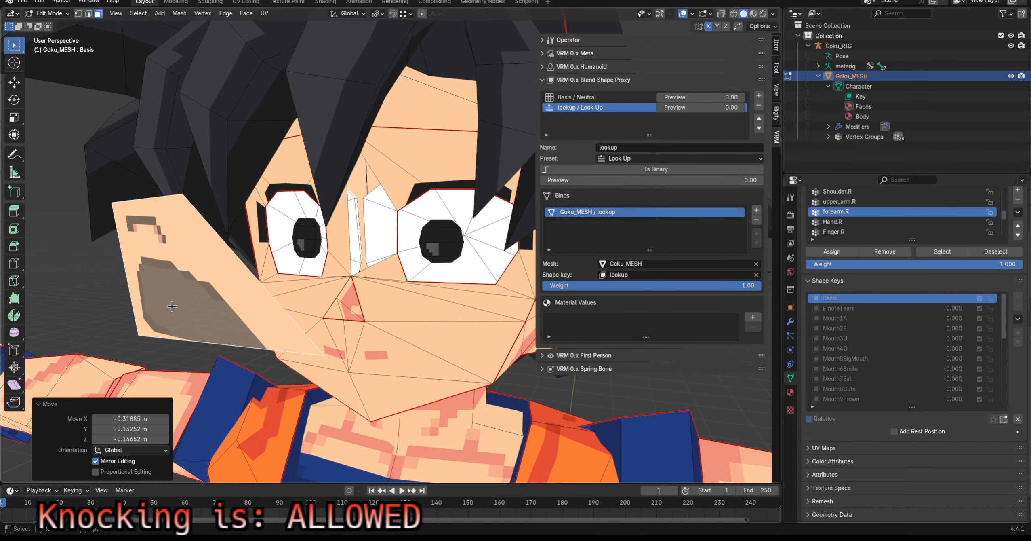
Undo the last move of Goku's painted right-eye section, look over his face, and return to the bald character's file
{"action": "key", "text": "ctrl+z"}
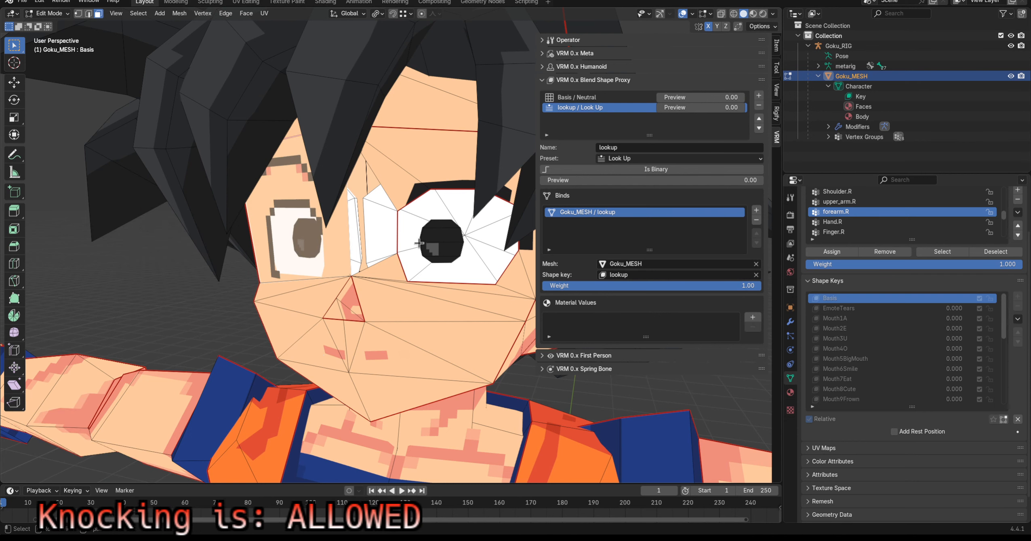
{"action": "middle_click_drag", "start_coordinate": [253, 323], "coordinate": [389, 250]}
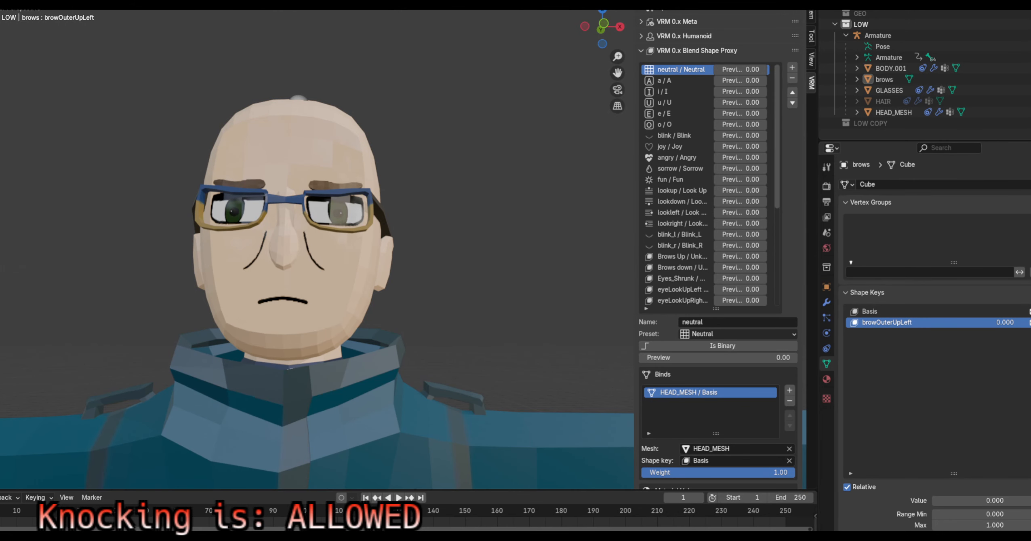
{"action": "mouse_move", "coordinate": [404, 213]}
{"action": "middle_mouse_down"}
{"action": "mouse_move", "coordinate": [401, 237]}
{"action": "mouse_move", "coordinate": [410, 225]}
{"action": "middle_mouse_up"}
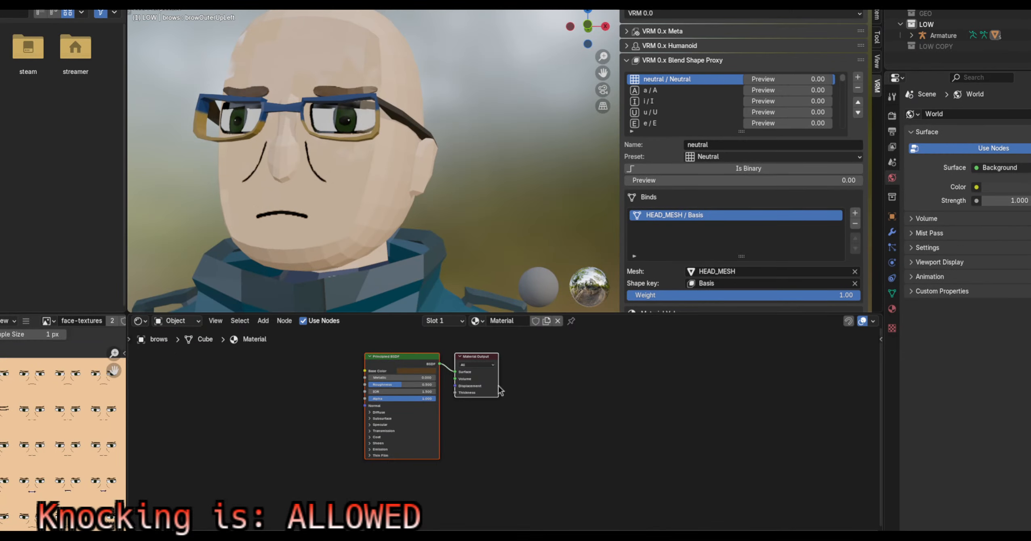
Select the bald character's head in the Shading workspace and examine the GUY-Face material's texture, light path and mix shader nodes
{"action": "left_click", "coordinate": [435, 320]}
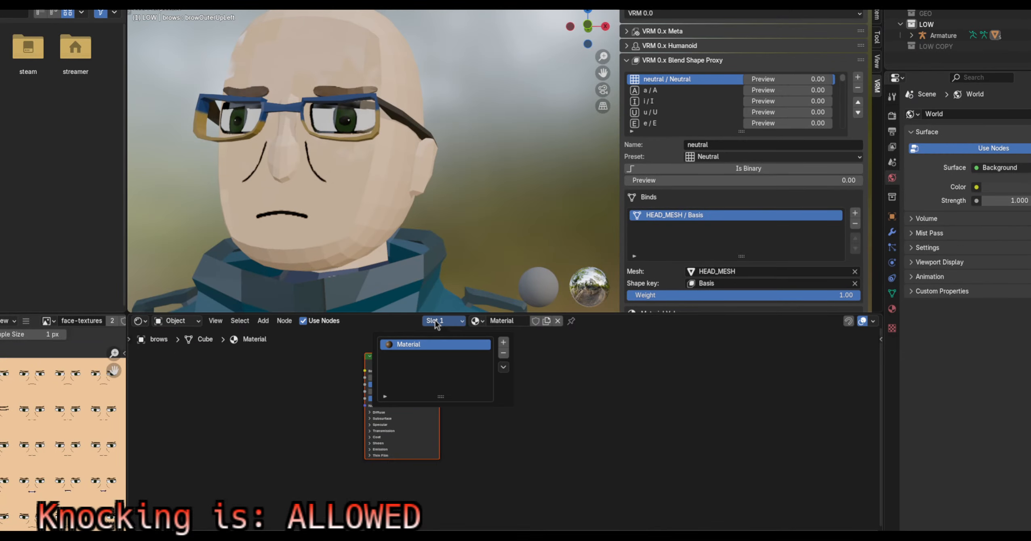
{"action": "left_click", "coordinate": [328, 150]}
{"action": "scroll", "coordinate": [546, 433], "scroll_direction": "up", "scroll_amount": 1}
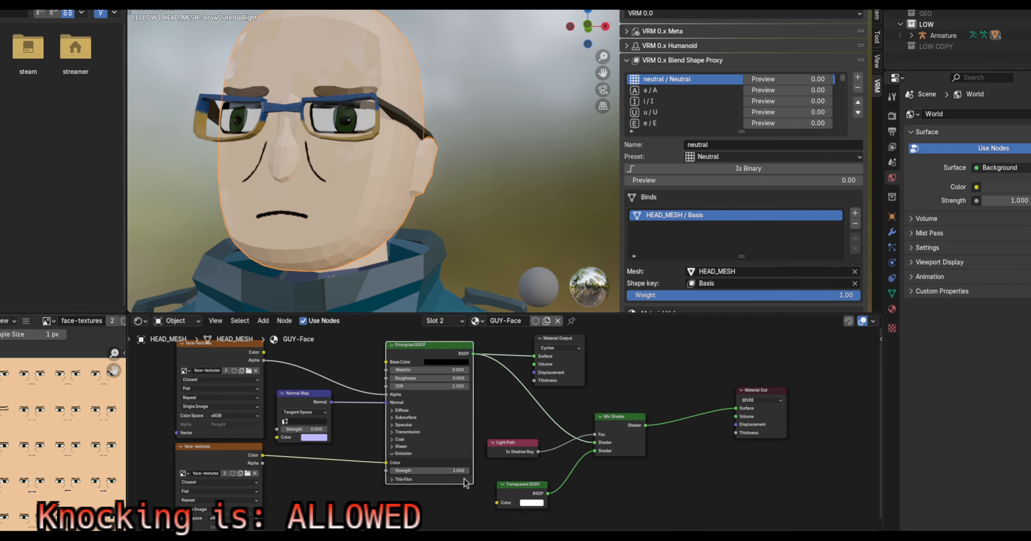
{"action": "scroll", "coordinate": [299, 487], "scroll_direction": "up", "scroll_amount": 1}
{"action": "middle_click_drag", "start_coordinate": [307, 487], "coordinate": [361, 440]}
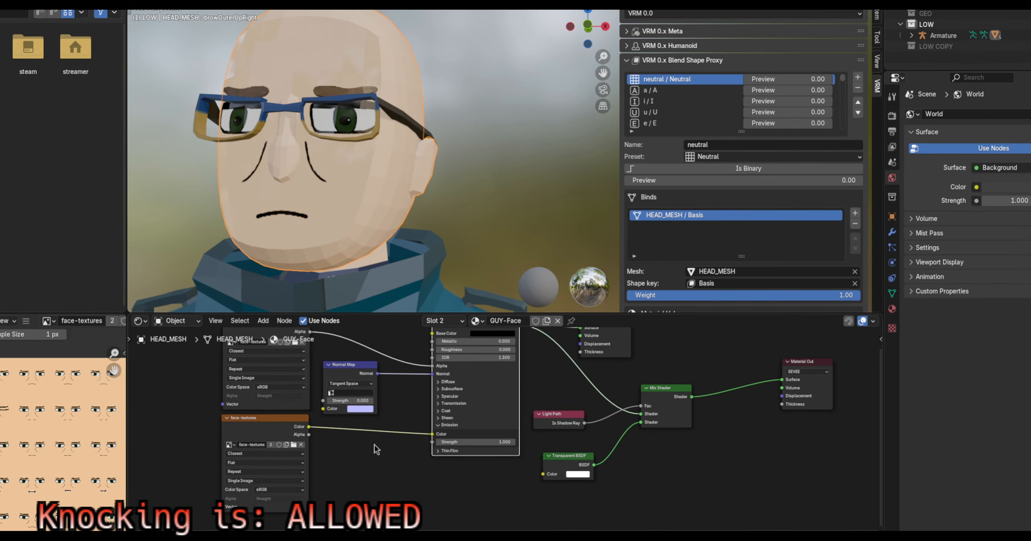
{"action": "middle_click_drag", "start_coordinate": [418, 464], "coordinate": [396, 469]}
{"action": "middle_click_drag", "start_coordinate": [518, 461], "coordinate": [497, 474]}
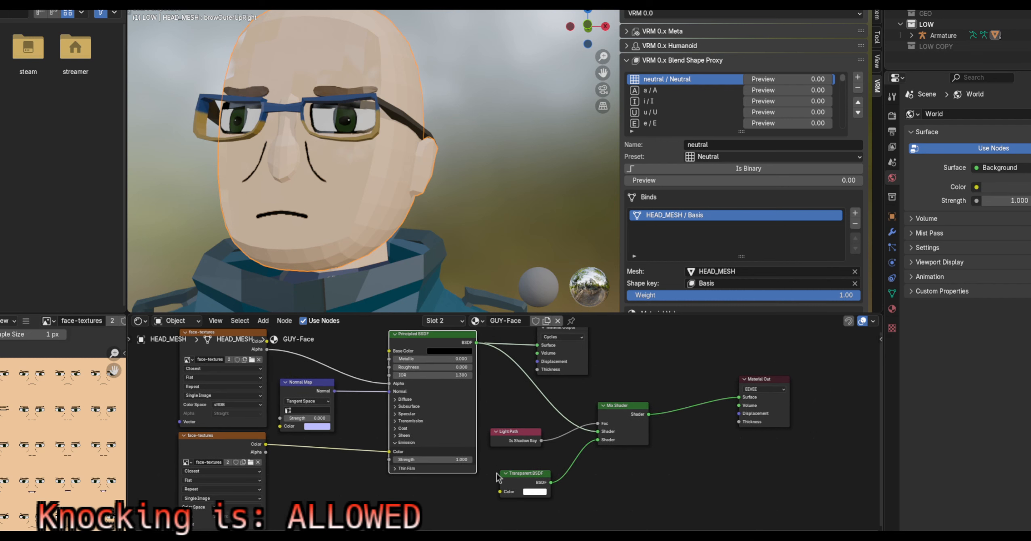
{"action": "left_click_drag", "start_coordinate": [520, 477], "coordinate": [514, 471]}
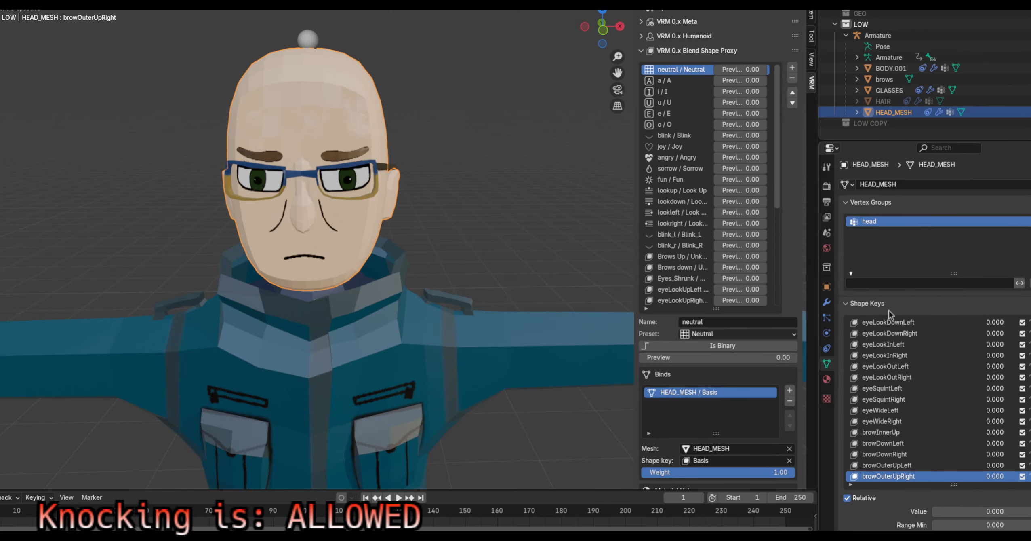
Show the material properties of HEAD_MESH and collapse the Surface, Settings and VRM Material sections of GUY-Face
{"action": "left_click", "coordinate": [827, 398]}
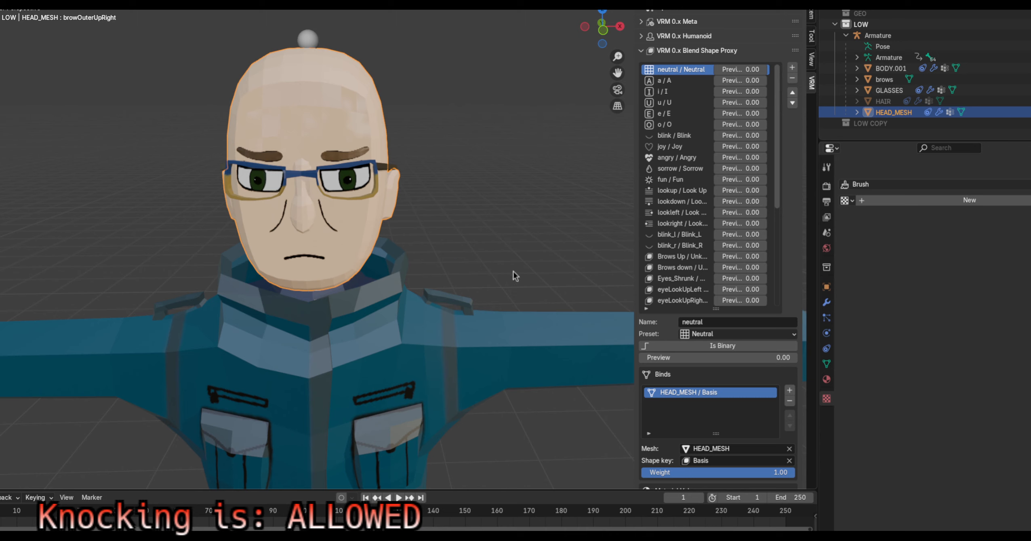
{"action": "left_click", "coordinate": [827, 379]}
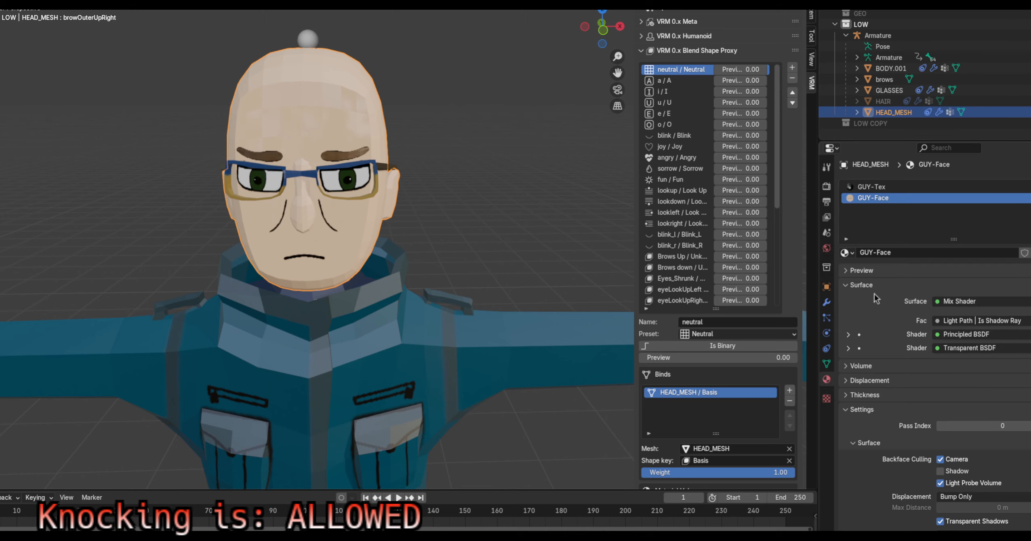
{"action": "left_click", "coordinate": [852, 285]}
{"action": "left_click", "coordinate": [851, 342]}
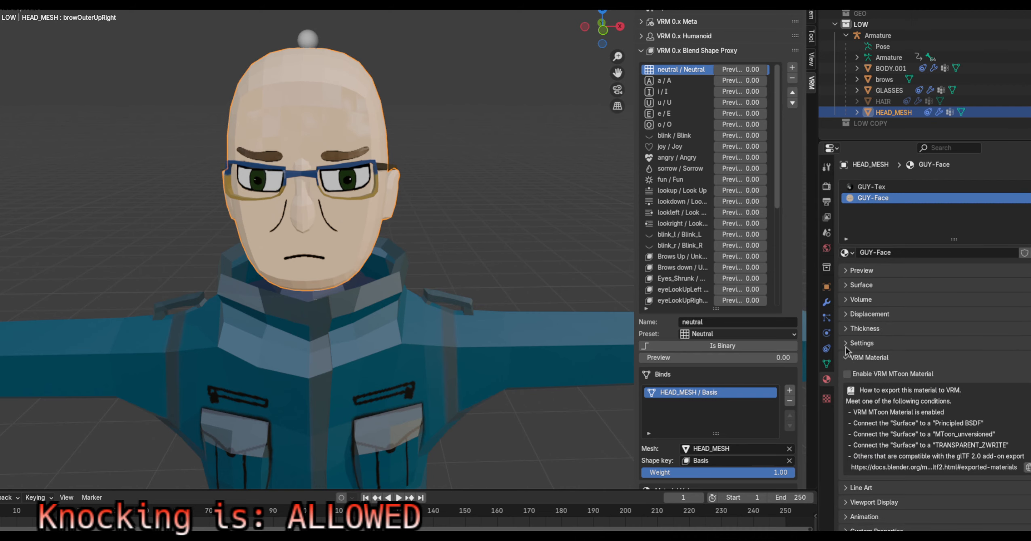
{"action": "left_click", "coordinate": [849, 343]}
{"action": "left_click", "coordinate": [849, 343]}
{"action": "left_click", "coordinate": [850, 357]}
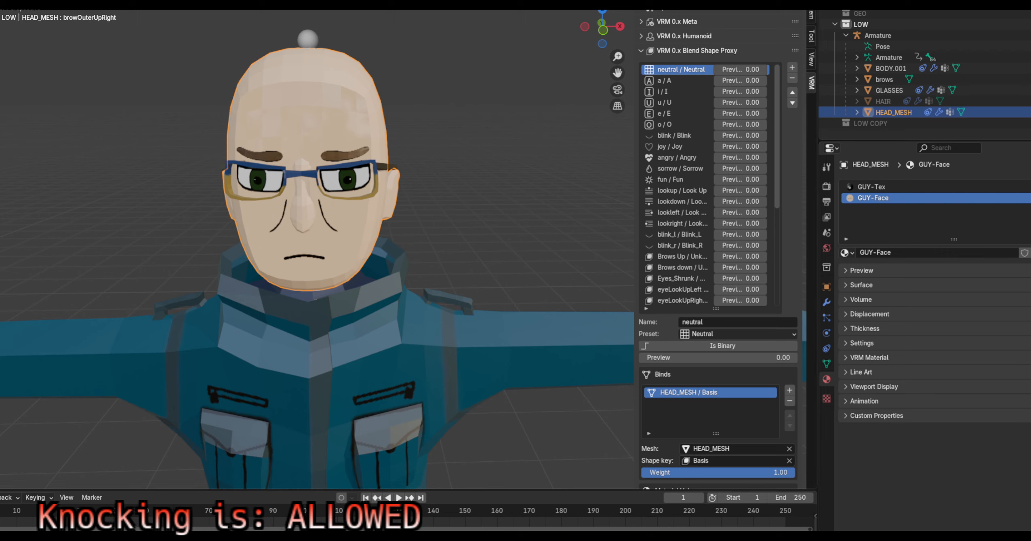
Put HEAD_MESH into Texture Paint mode with the GUY-Face material slot active
{"action": "left_click", "coordinate": [18, 1]}
{"action": "left_click", "coordinate": [18, 3]}
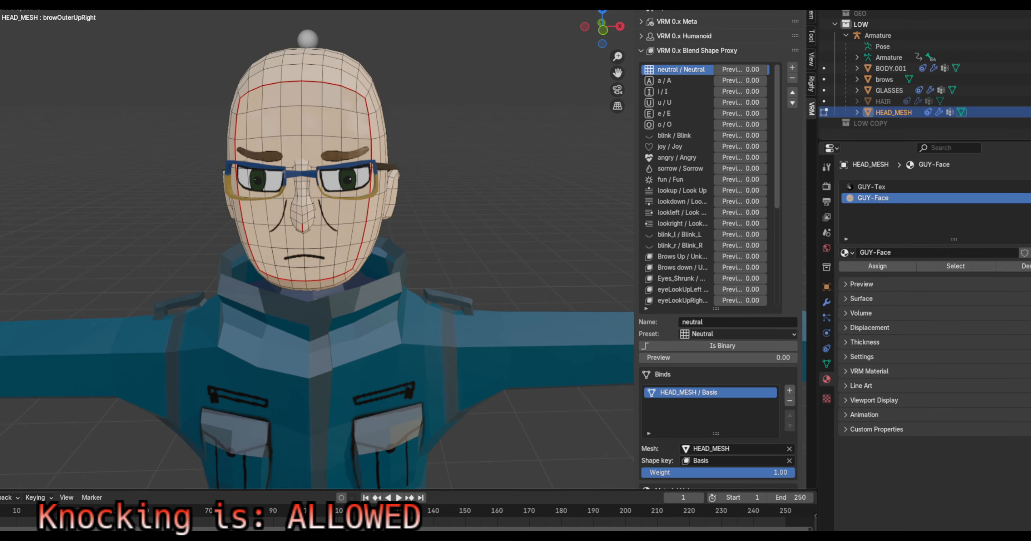
{"action": "left_click", "coordinate": [18, 3]}
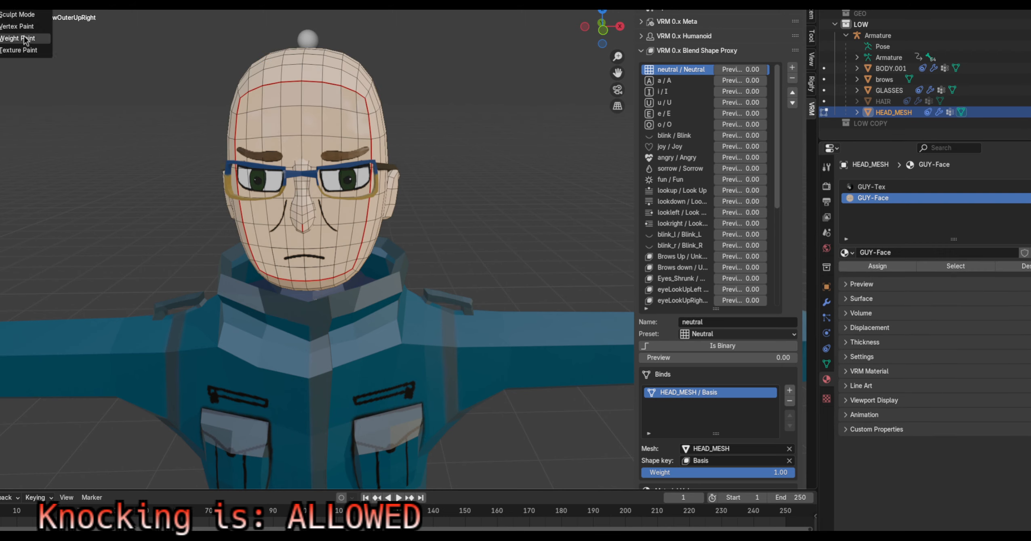
{"action": "left_click", "coordinate": [25, 50]}
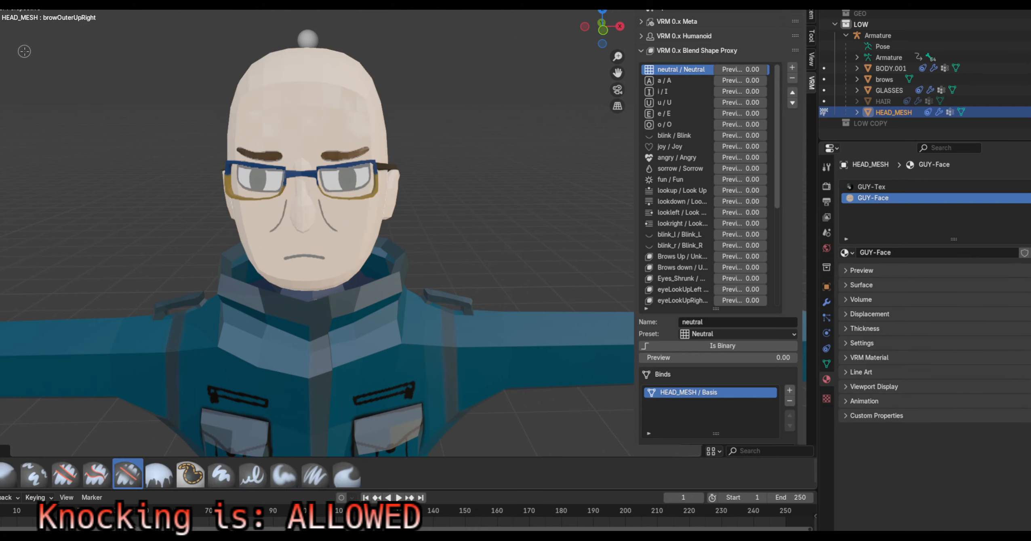
{"action": "left_click", "coordinate": [903, 188]}
{"action": "left_click", "coordinate": [905, 198]}
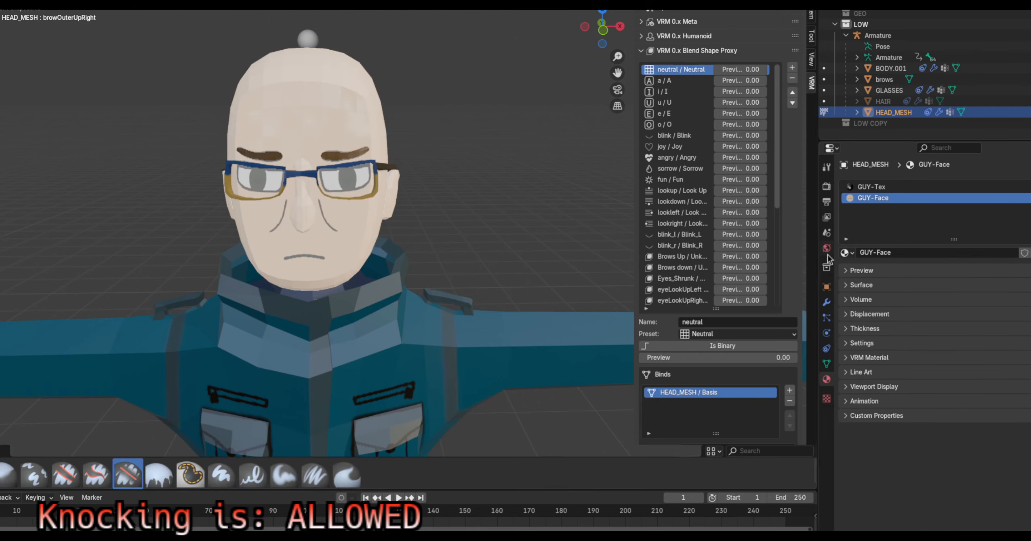
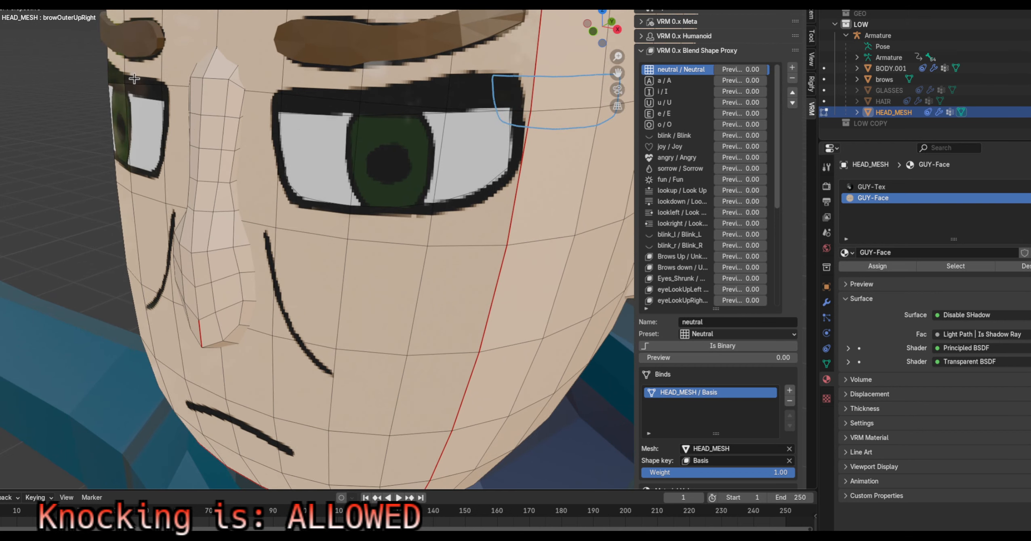
Switch to vertex selection and select the vertices at the inner part of the character's left eye
{"action": "key", "text": "1"}
{"action": "left_click_drag", "start_coordinate": [275, 109], "coordinate": [397, 187]}
{"action": "scroll", "coordinate": [382, 172], "scroll_direction": "up", "scroll_amount": 1}
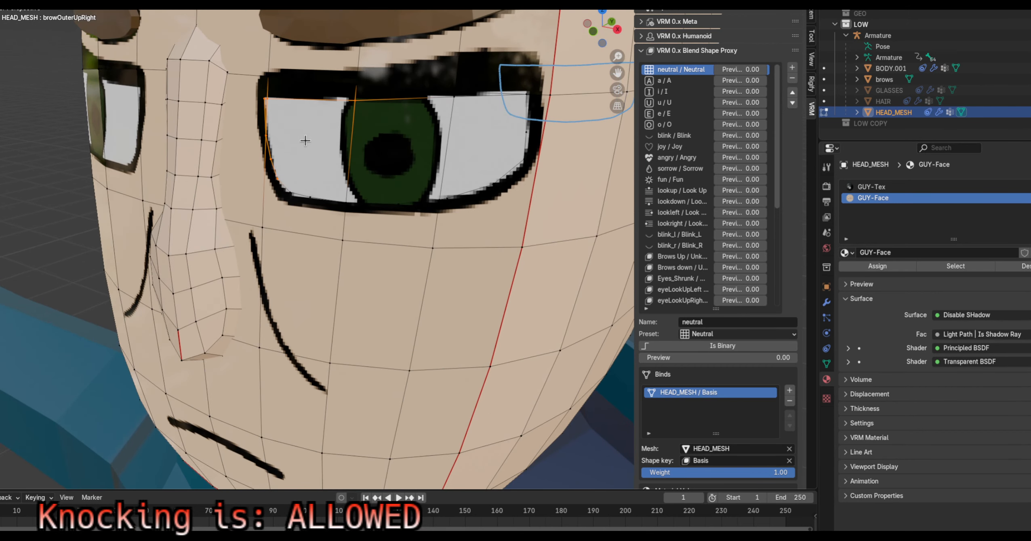
{"action": "scroll", "coordinate": [305, 141], "scroll_direction": "down", "scroll_amount": 1}
{"action": "scroll", "coordinate": [336, 175], "scroll_direction": "up", "scroll_amount": 3}
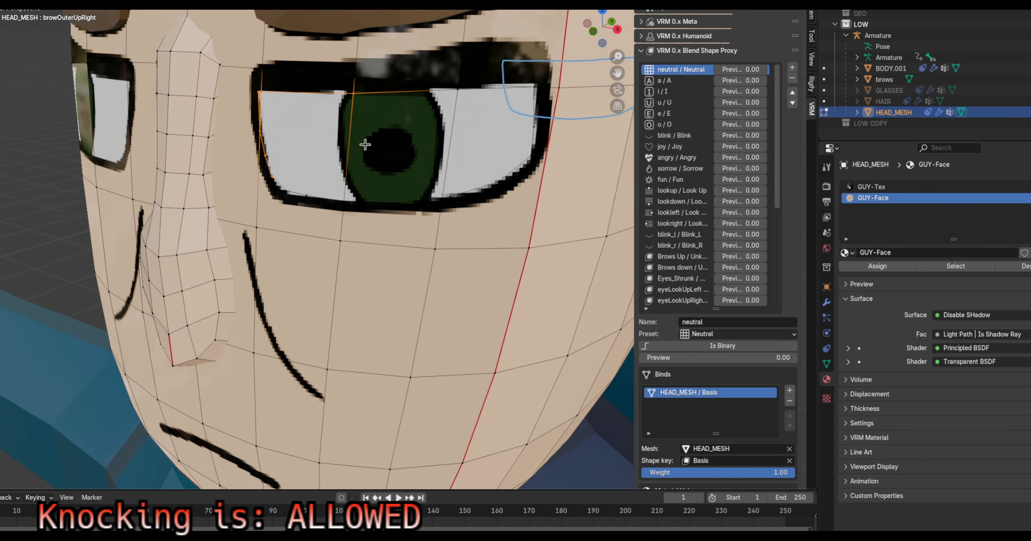
In the front view, select all the head vertices surrounding the character's painted left eye
{"action": "key", "text": "KP_1"}
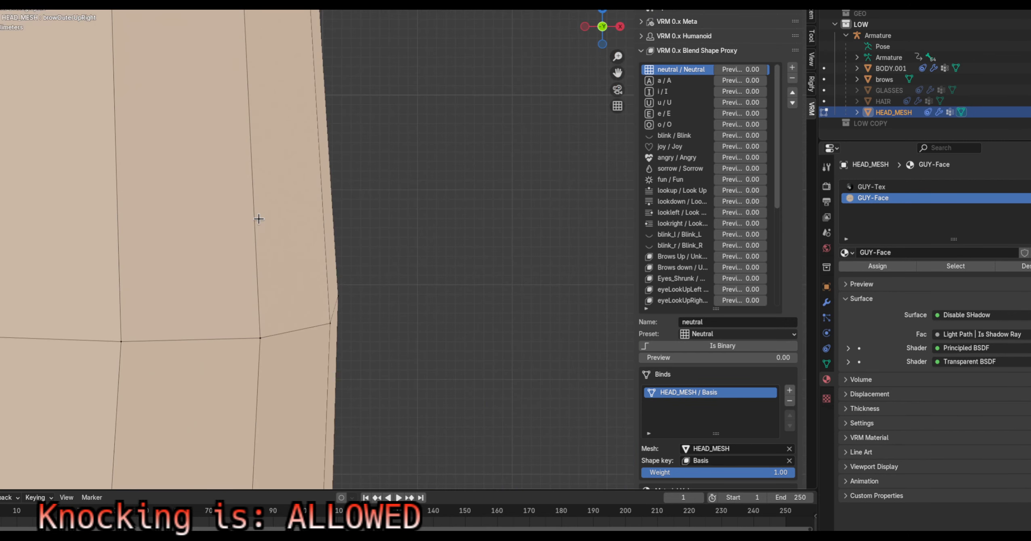
{"action": "scroll", "coordinate": [254, 221], "scroll_direction": "down", "scroll_amount": 8}
{"action": "scroll", "coordinate": [275, 290], "scroll_direction": "up", "scroll_amount": 1}
{"action": "middle_click_drag", "start_coordinate": [164, 307], "coordinate": [353, 231], "text": "shift"}
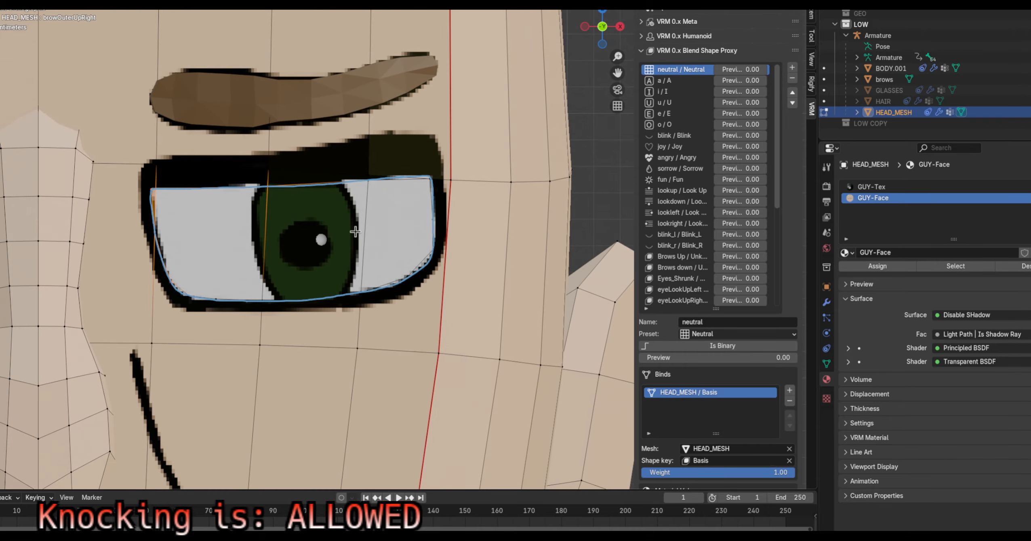
{"action": "scroll", "coordinate": [260, 210], "scroll_direction": "up", "scroll_amount": 1}
{"action": "left_click_drag", "start_coordinate": [87, 173], "coordinate": [242, 324]}
{"action": "left_click_drag", "start_coordinate": [182, 164], "coordinate": [323, 242]}
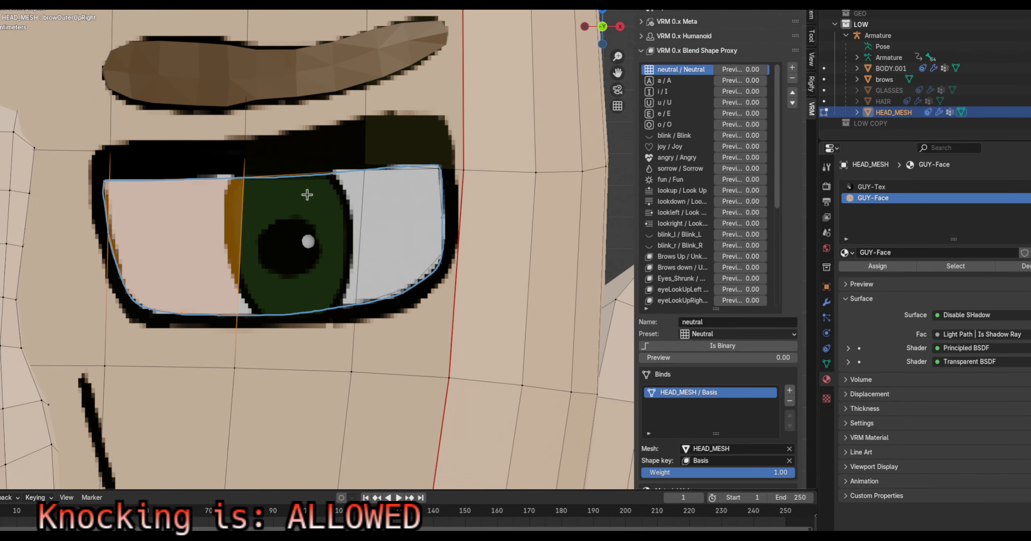
{"action": "left_click_drag", "start_coordinate": [264, 165], "coordinate": [447, 234], "text": "shift"}
{"action": "left_click_drag", "start_coordinate": [439, 279], "coordinate": [440, 279], "text": "shift"}
{"action": "left_click_drag", "start_coordinate": [403, 147], "coordinate": [445, 274], "text": "shift"}
{"action": "left_click_drag", "start_coordinate": [317, 226], "coordinate": [408, 324], "text": "shift"}
{"action": "left_click_drag", "start_coordinate": [213, 263], "coordinate": [373, 340], "text": "shift"}
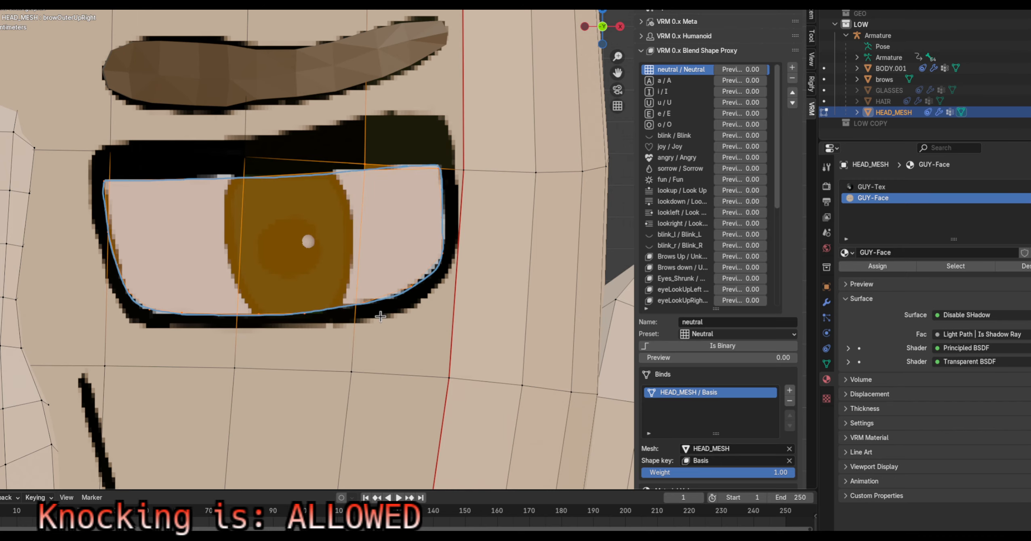
Try moving the selected left-eye section in the front and side views, and undo the change
{"action": "scroll", "coordinate": [380, 316], "scroll_direction": "down", "scroll_amount": 2}
{"action": "key", "text": "g"}
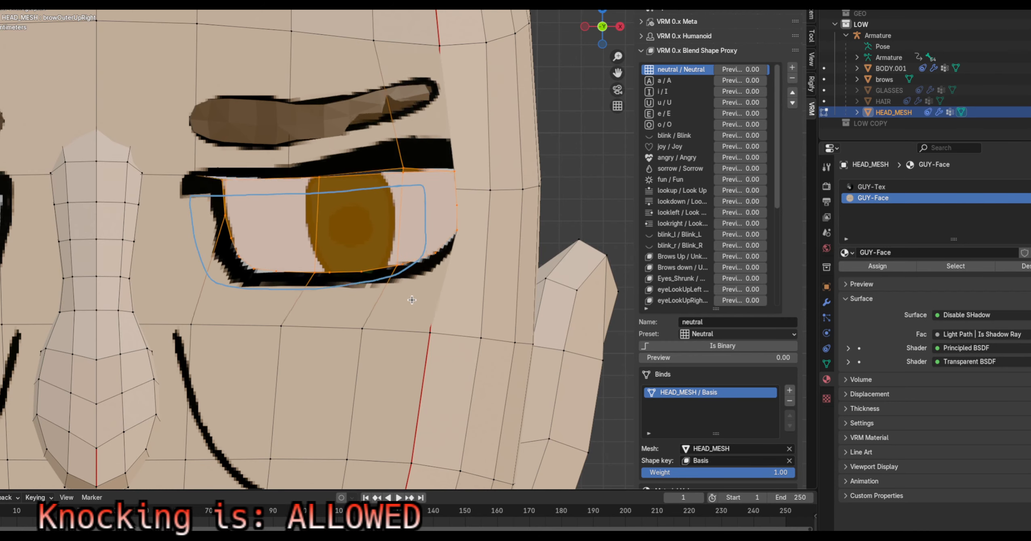
{"action": "right_click", "coordinate": [388, 306]}
{"action": "key", "text": "KP_3"}
{"action": "scroll", "coordinate": [379, 299], "scroll_direction": "down", "scroll_amount": 5}
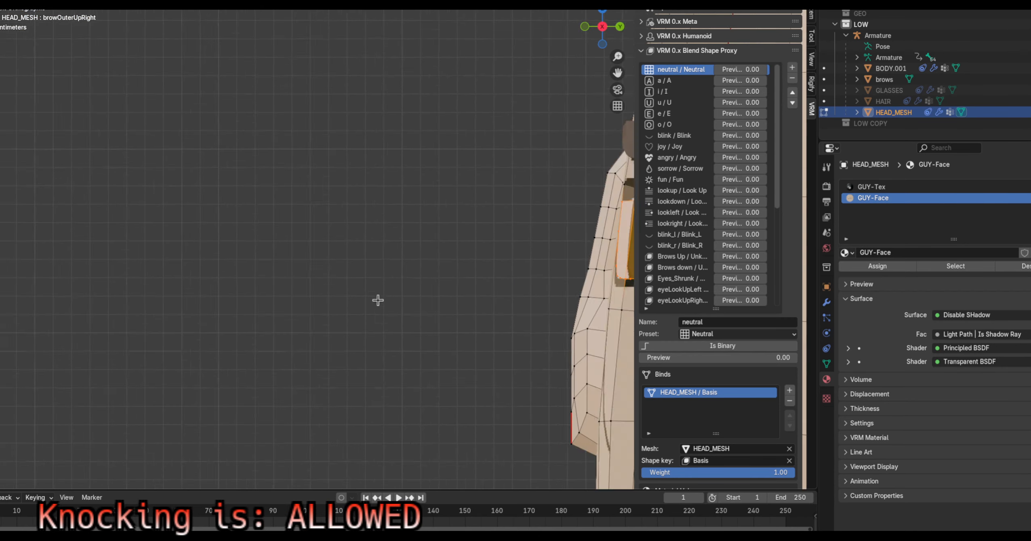
{"action": "middle_click_drag", "start_coordinate": [515, 298], "coordinate": [283, 302], "text": "shift"}
{"action": "scroll", "coordinate": [283, 302], "scroll_direction": "up", "scroll_amount": 5}
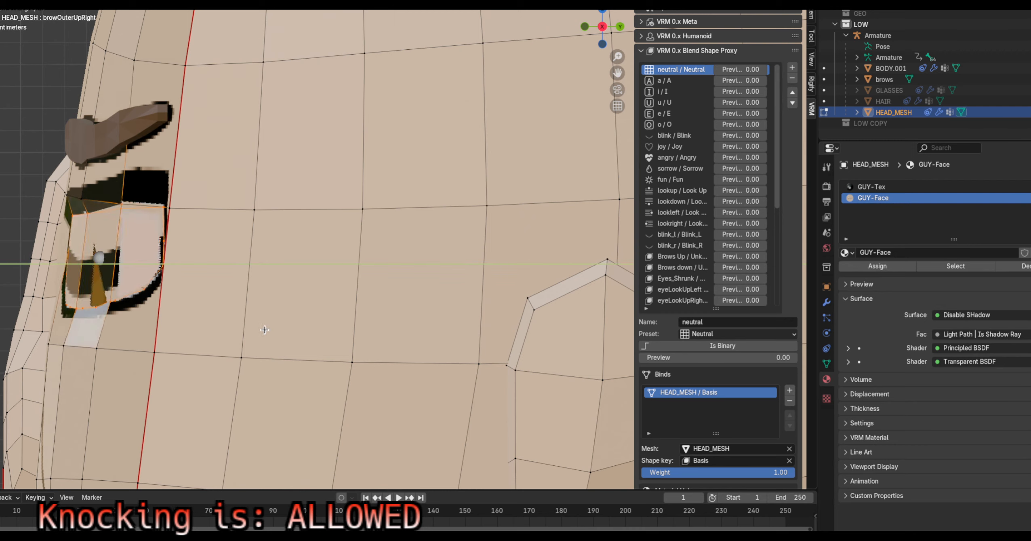
{"action": "left_click", "coordinate": [297, 331]}
{"action": "scroll", "coordinate": [226, 327], "scroll_direction": "down", "scroll_amount": 1}
{"action": "middle_click_drag", "start_coordinate": [225, 328], "coordinate": [312, 327]}
{"action": "scroll", "coordinate": [417, 332], "scroll_direction": "down", "scroll_amount": 5}
{"action": "key", "text": "ctrl+z"}
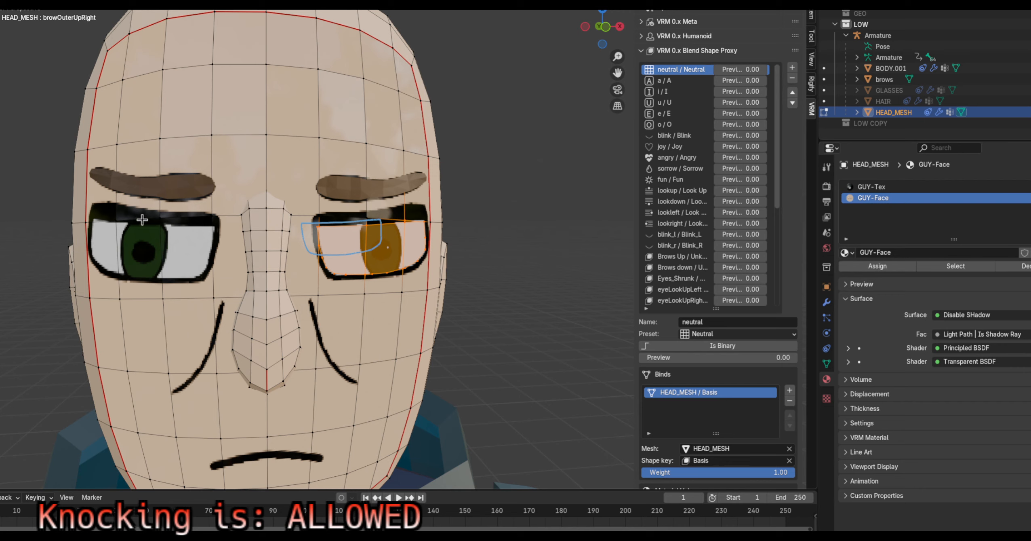
Using face selection, select the band of head faces across both eyes and brows and hide it
{"action": "left_click", "coordinate": [514, 284]}
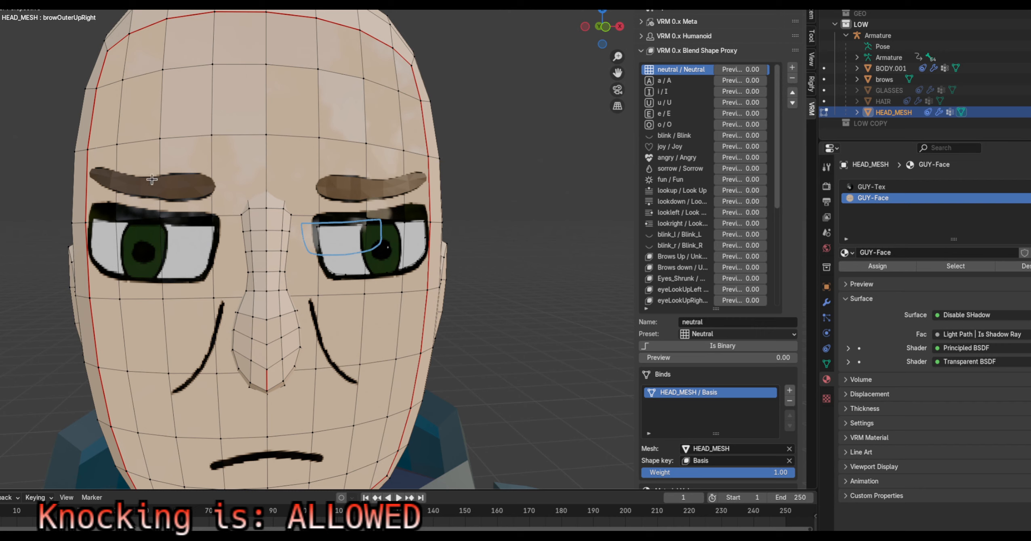
{"action": "left_click_drag", "start_coordinate": [92, 158], "coordinate": [399, 279]}
{"action": "key", "text": "3"}
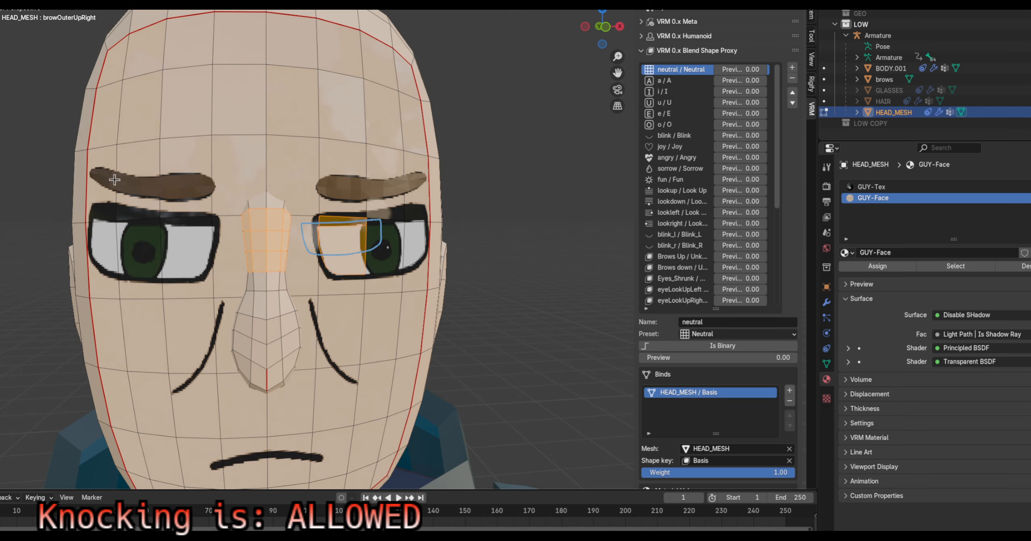
{"action": "left_click", "coordinate": [107, 164]}
{"action": "left_click_drag", "start_coordinate": [96, 169], "coordinate": [429, 283]}
{"action": "middle_click_drag", "start_coordinate": [472, 286], "coordinate": [451, 301]}
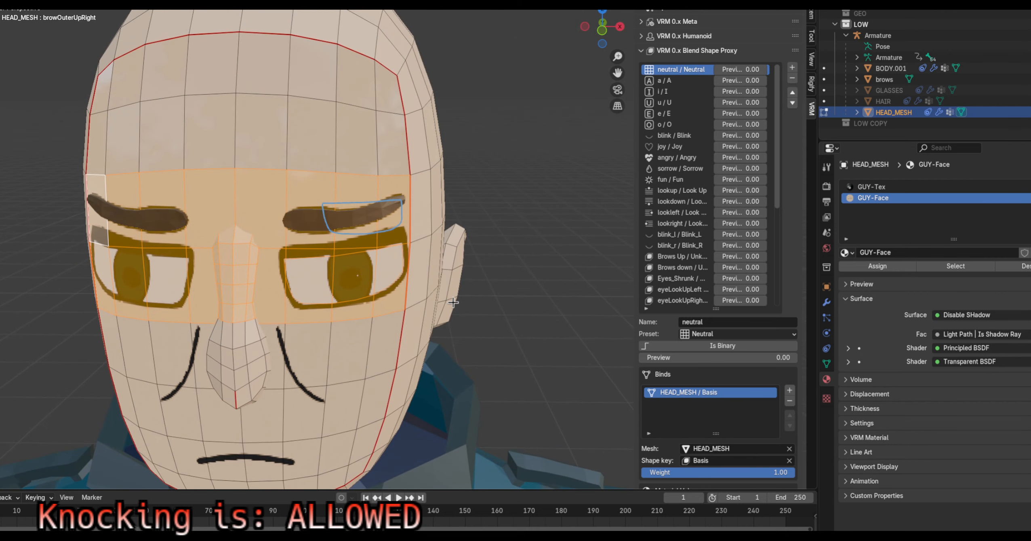
{"action": "key", "text": "h"}
{"action": "left_click_drag", "start_coordinate": [96, 195], "coordinate": [393, 306]}
{"action": "key", "text": "h"}
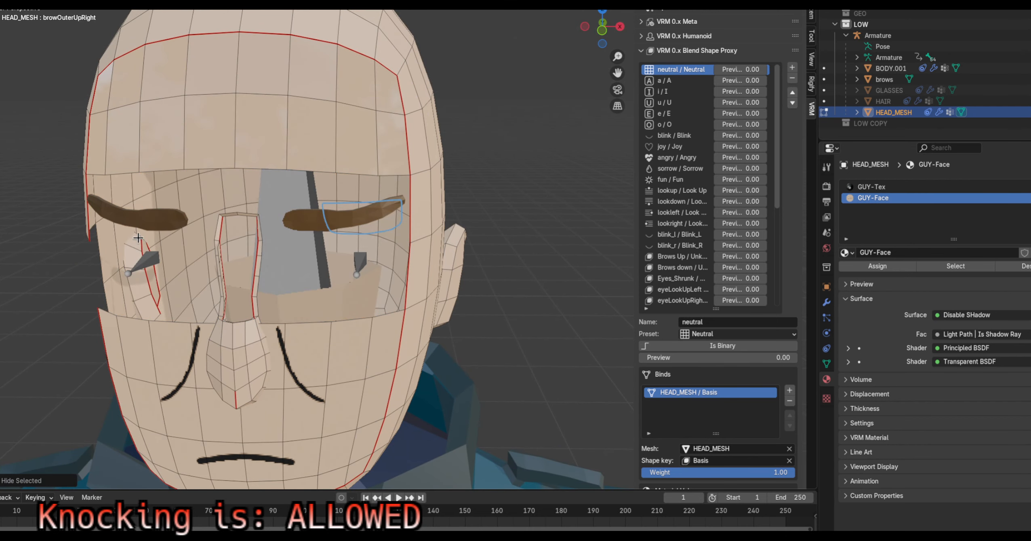
Look into the hollow head from several angles and reveal the hidden eye and brow faces
{"action": "middle_click_drag", "start_coordinate": [138, 237], "coordinate": [336, 296]}
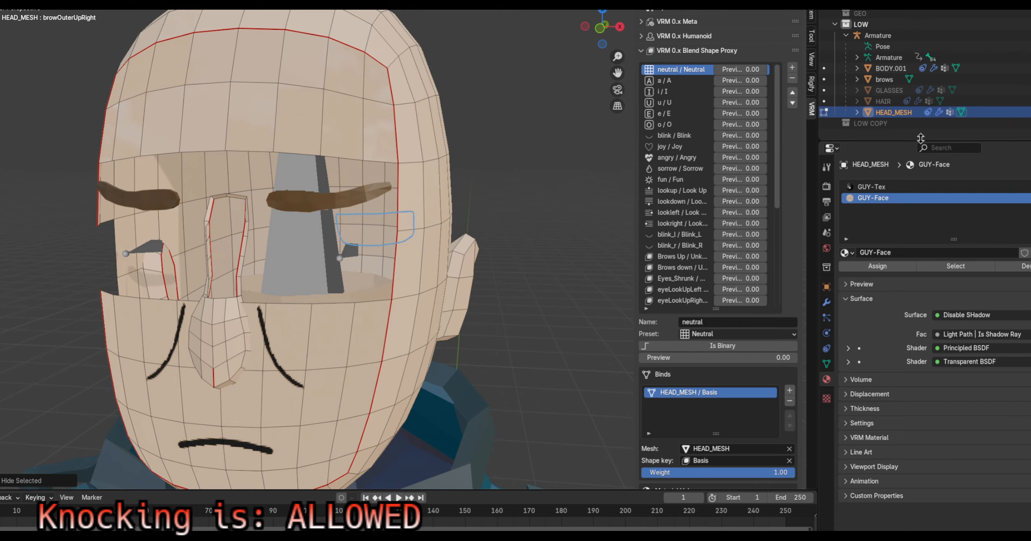
{"action": "middle_click_drag", "start_coordinate": [597, 251], "coordinate": [530, 228]}
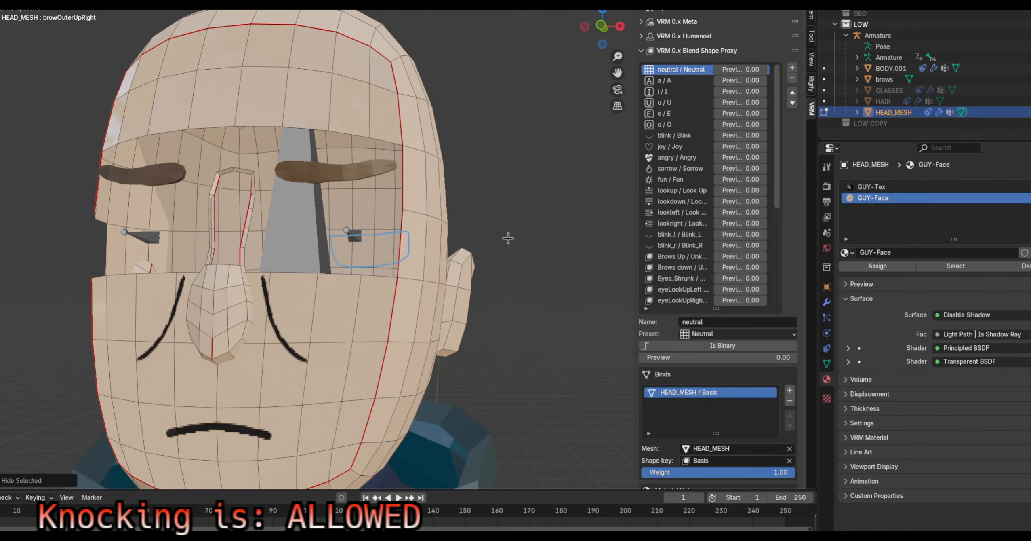
{"action": "key", "text": "alt+h"}
From inside the hollow head, select the inner band of faces running behind both eyes and brows, and hide it
{"action": "scroll", "coordinate": [329, 266], "scroll_direction": "up", "scroll_amount": 5}
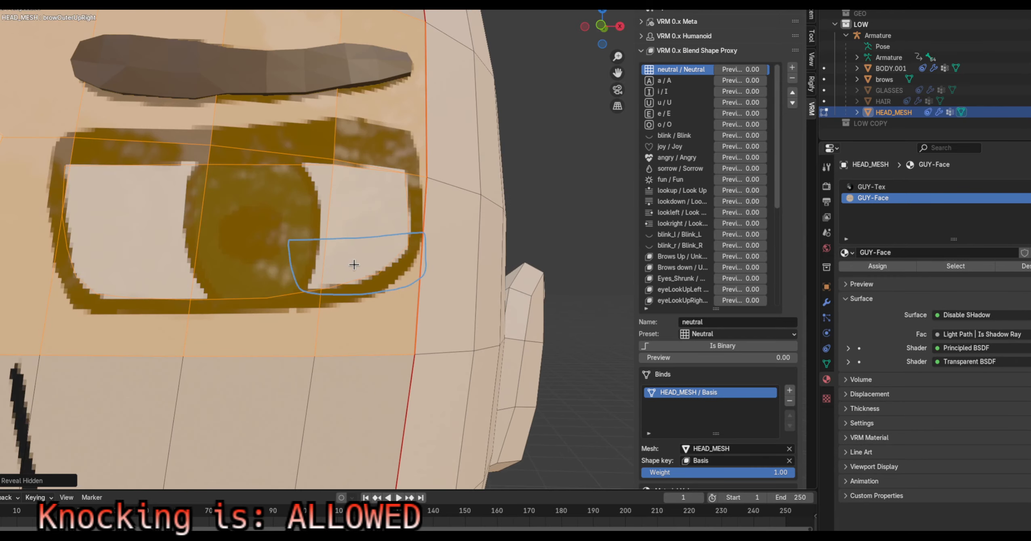
{"action": "middle_click_drag", "start_coordinate": [353, 266], "coordinate": [281, 318]}
{"action": "left_click", "coordinate": [318, 285]}
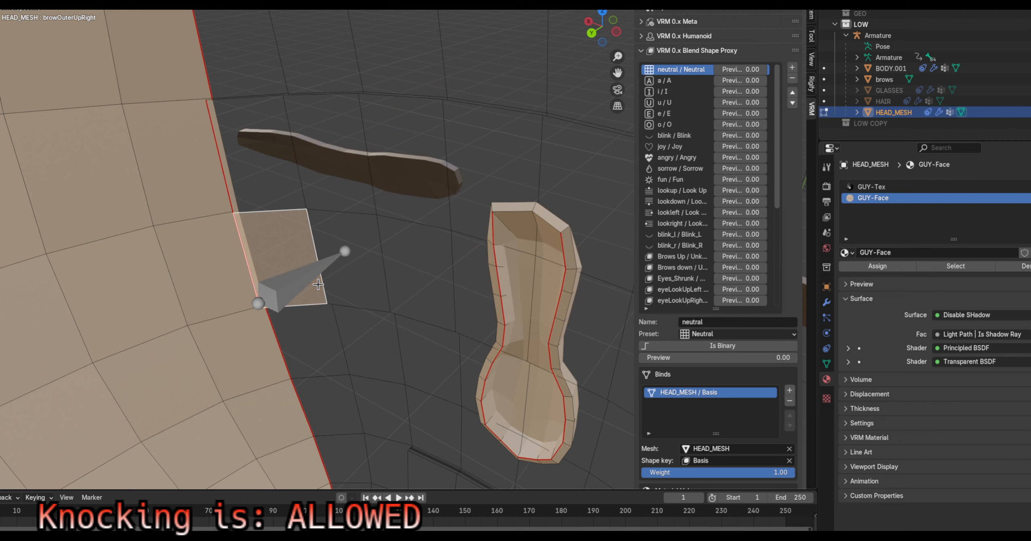
{"action": "left_click", "coordinate": [252, 155]}
{"action": "middle_click_drag", "start_coordinate": [488, 259], "coordinate": [294, 265]}
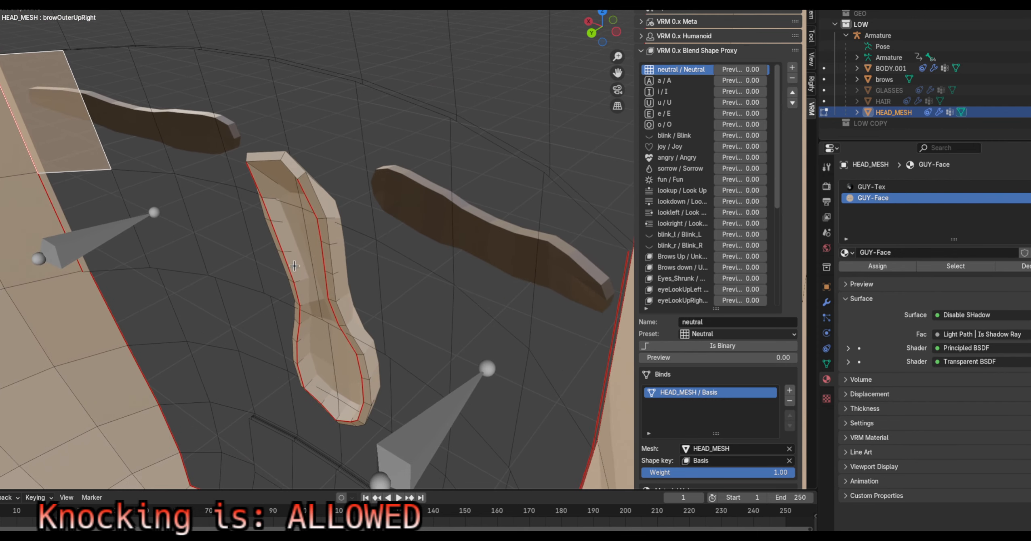
{"action": "left_click", "coordinate": [109, 198], "text": "shift"}
{"action": "left_click", "coordinate": [140, 194], "text": "shift"}
{"action": "left_click", "coordinate": [142, 151], "text": "shift"}
{"action": "left_click", "coordinate": [181, 142], "text": "shift"}
{"action": "left_click", "coordinate": [226, 218], "text": "shift"}
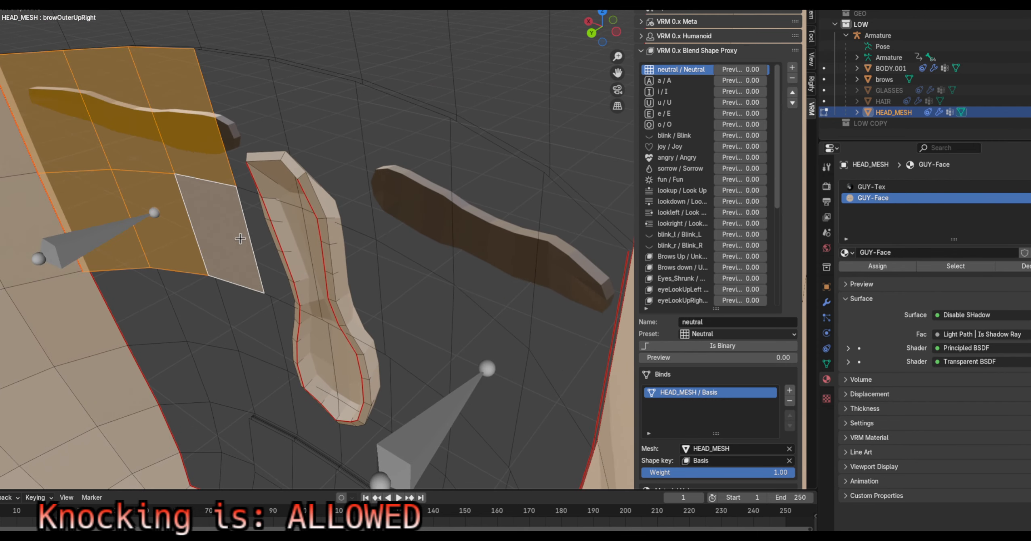
{"action": "left_click", "coordinate": [263, 143], "text": "shift"}
{"action": "left_click", "coordinate": [313, 160], "text": "shift"}
{"action": "left_click", "coordinate": [362, 269], "text": "shift"}
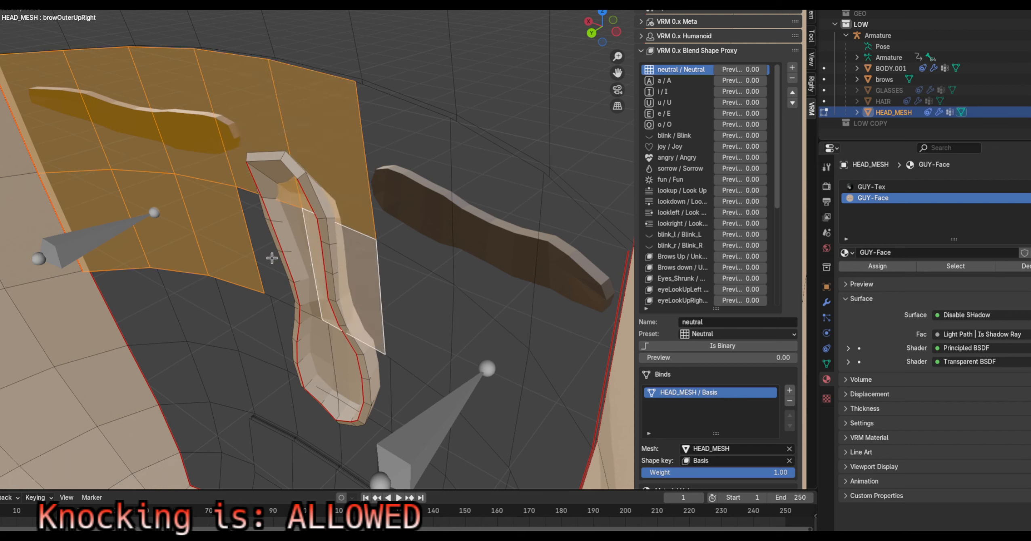
{"action": "left_click", "coordinate": [282, 259], "text": "shift"}
{"action": "left_click", "coordinate": [411, 309], "text": "shift"}
{"action": "left_click", "coordinate": [422, 232], "text": "shift"}
{"action": "left_click", "coordinate": [514, 267], "text": "shift"}
{"action": "left_click", "coordinate": [518, 377], "text": "shift"}
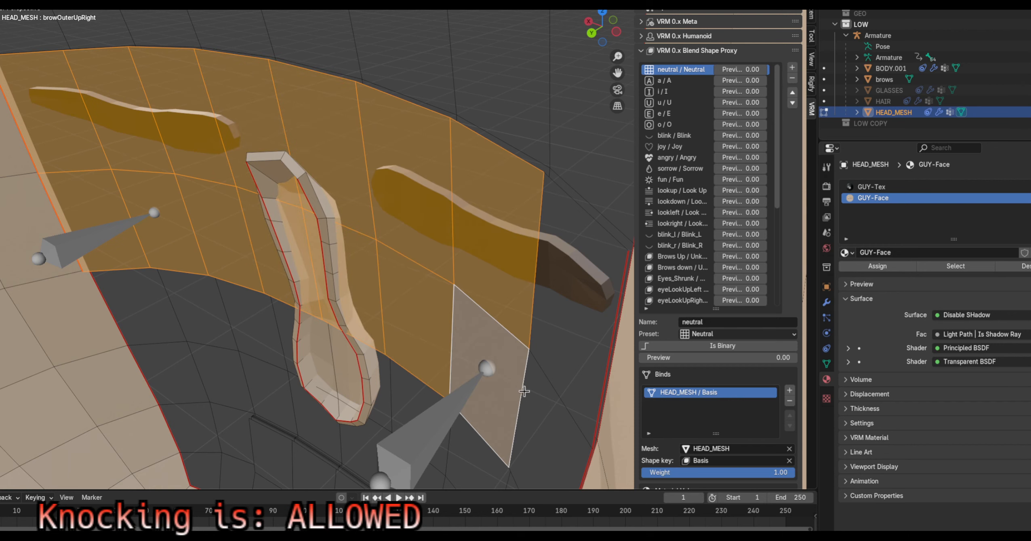
{"action": "left_click", "coordinate": [544, 390], "text": "shift"}
{"action": "left_click", "coordinate": [556, 339], "text": "shift"}
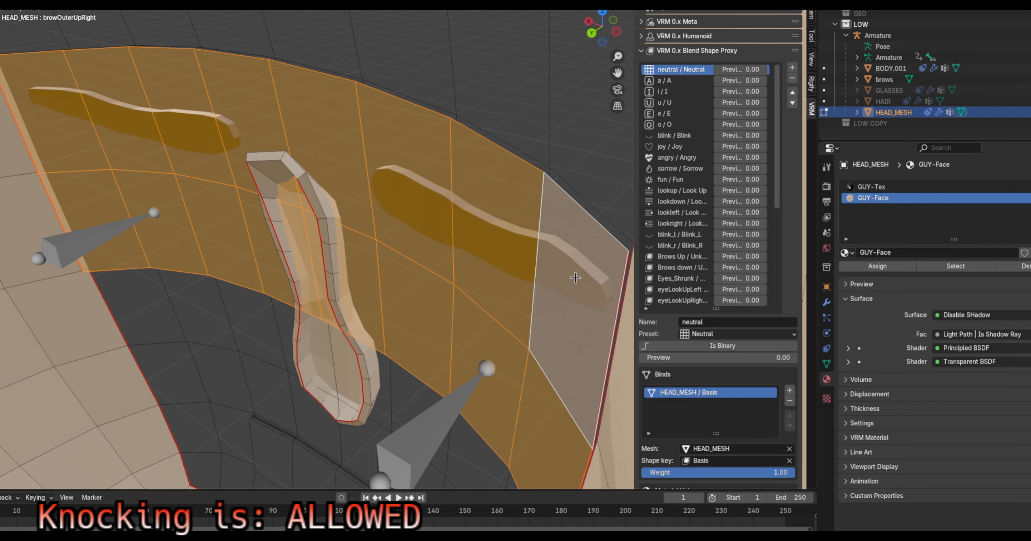
{"action": "mouse_move", "coordinate": [575, 278]}
{"action": "middle_mouse_down"}
{"action": "mouse_move", "coordinate": [554, 280]}
{"action": "mouse_move", "coordinate": [572, 276]}
{"action": "middle_mouse_up"}
{"action": "key", "text": "h"}
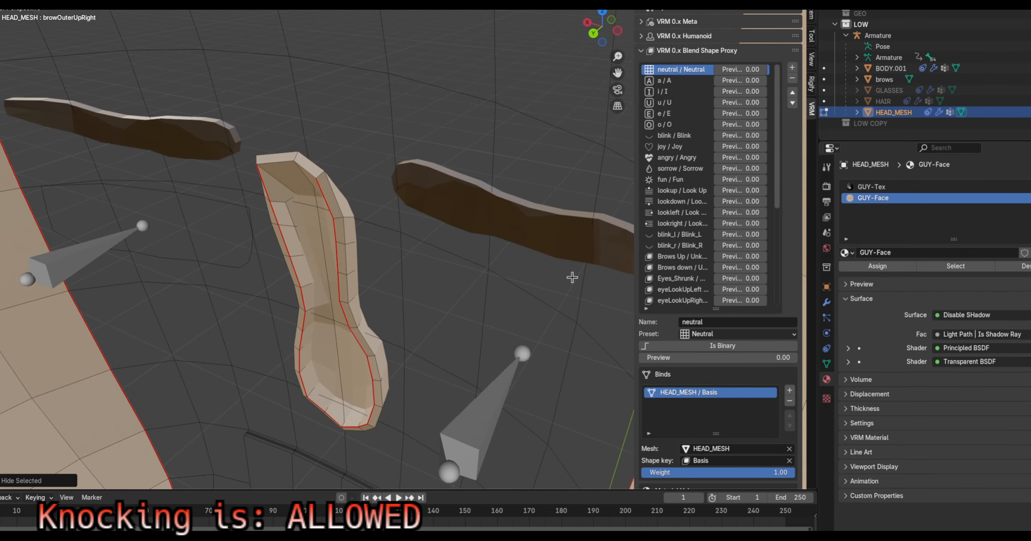
At the character's painted left eye, switch from face to vertex selection and clear the selection
{"action": "key", "text": "KP_1"}
{"action": "scroll", "coordinate": [328, 219], "scroll_direction": "up", "scroll_amount": 2}
{"action": "middle_click_drag", "start_coordinate": [328, 219], "coordinate": [321, 219]}
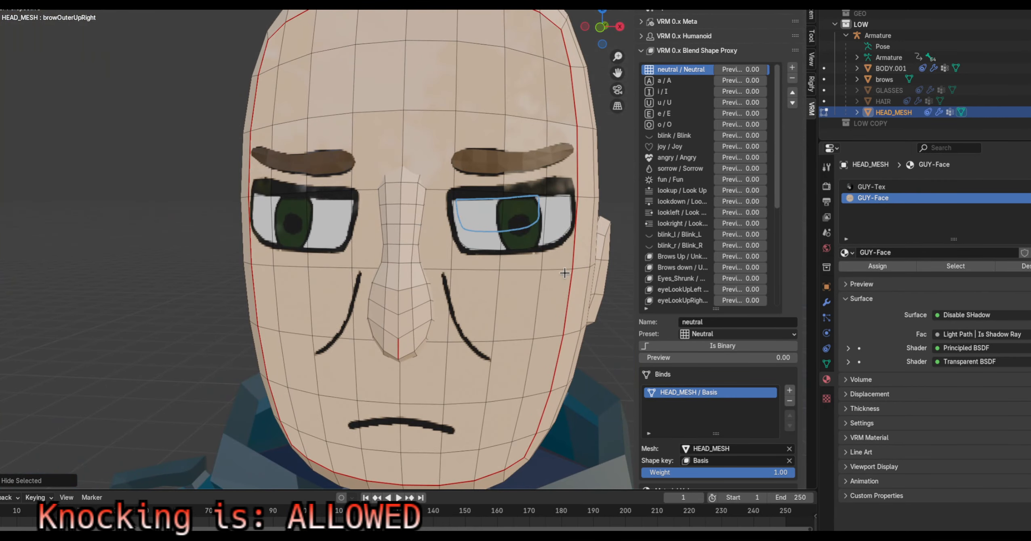
{"action": "middle_click_drag", "start_coordinate": [566, 274], "coordinate": [284, 185], "text": "shift"}
{"action": "scroll", "coordinate": [315, 234], "scroll_direction": "up", "scroll_amount": 3}
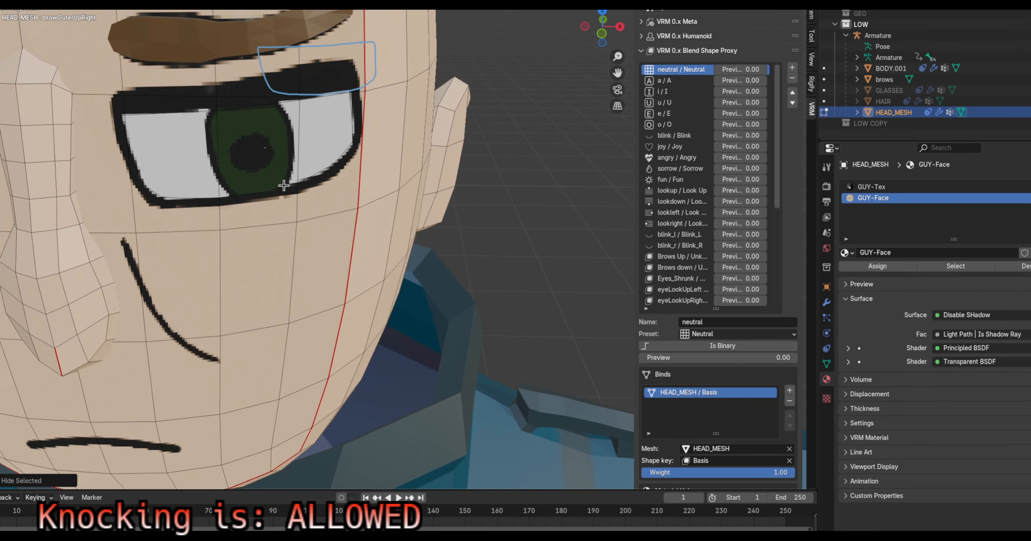
{"action": "left_click_drag", "start_coordinate": [103, 82], "coordinate": [328, 208]}
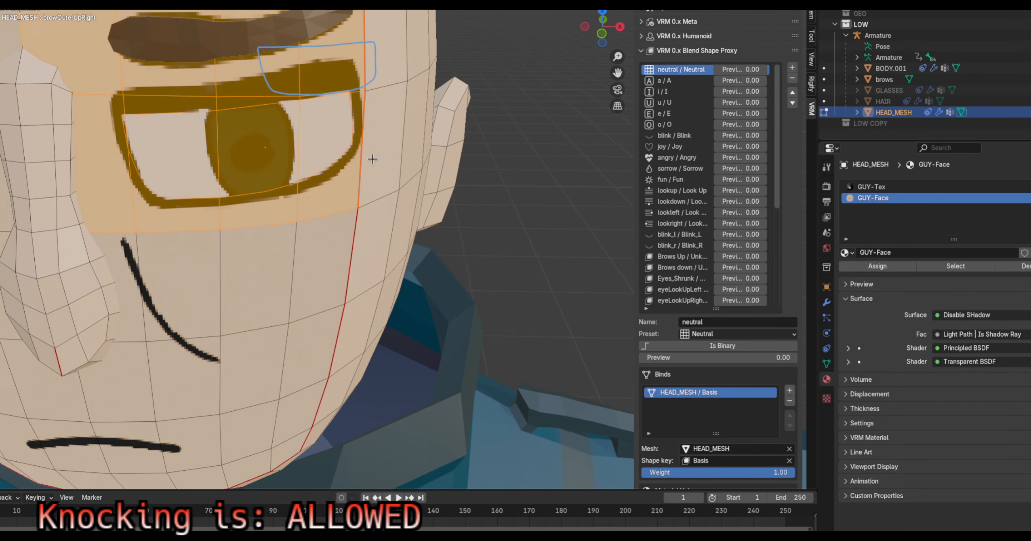
{"action": "key", "text": "1"}
{"action": "key", "text": "alt+a"}
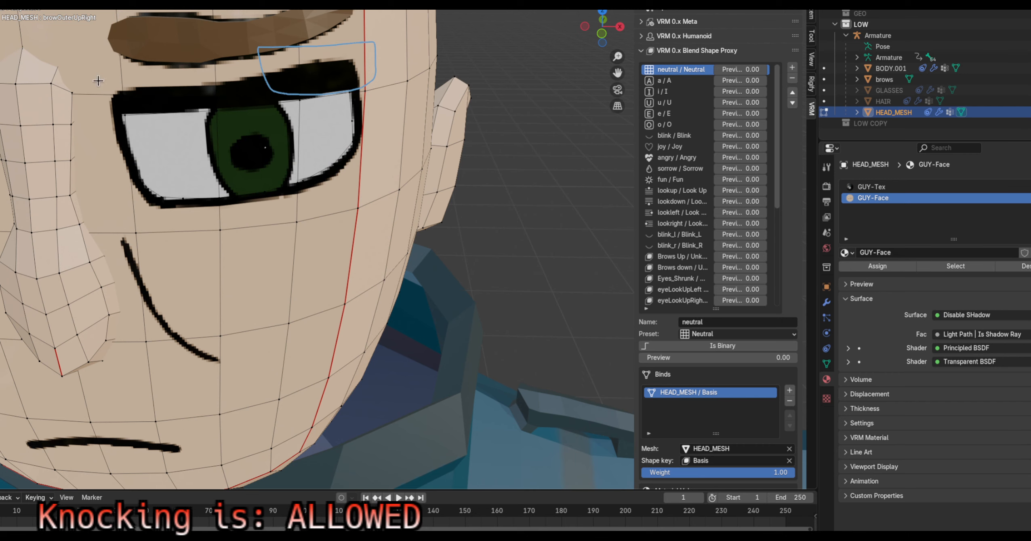
{"action": "left_click_drag", "start_coordinate": [99, 81], "coordinate": [310, 228]}
{"action": "left_click_drag", "start_coordinate": [304, 131], "coordinate": [364, 180]}
{"action": "scroll", "coordinate": [306, 135], "scroll_direction": "up", "scroll_amount": 2}
{"action": "key", "text": "alt+a"}
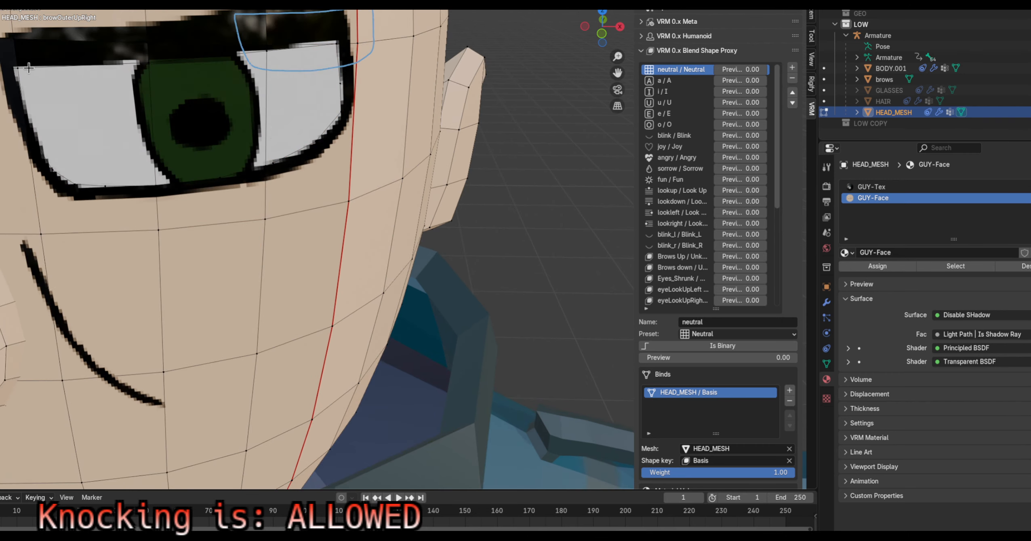
In the front view, select the vertices enclosing the painted left eye and try shifting the selection sideways
{"action": "key", "text": "KP_1"}
{"action": "scroll", "coordinate": [239, 136], "scroll_direction": "down", "scroll_amount": 1}
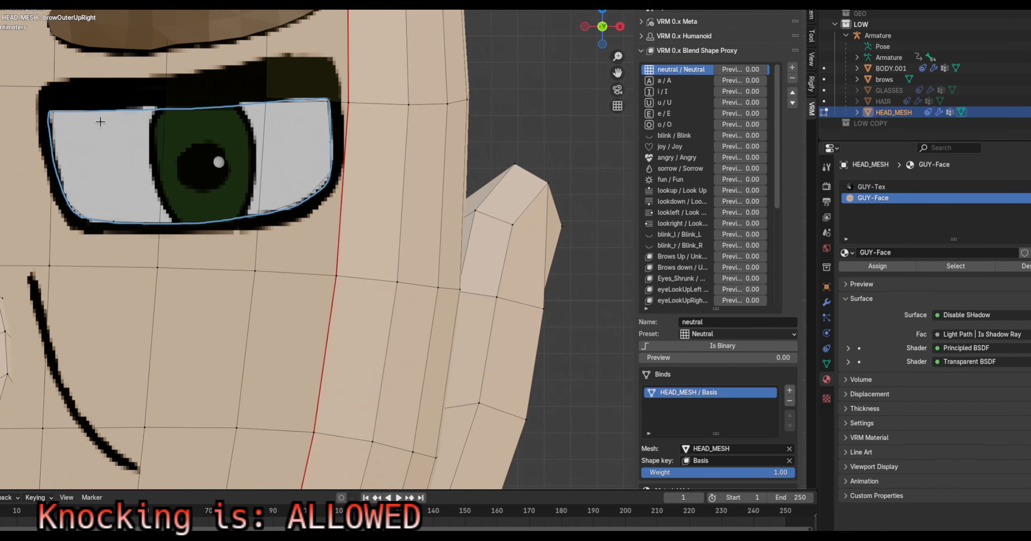
{"action": "left_click_drag", "start_coordinate": [30, 104], "coordinate": [128, 233]}
{"action": "left_click_drag", "start_coordinate": [145, 99], "coordinate": [209, 164]}
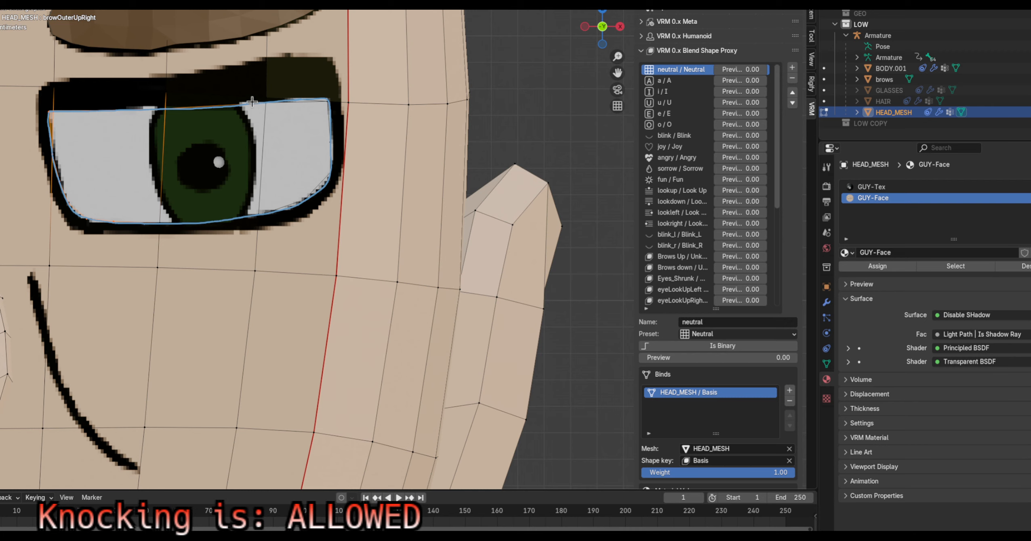
{"action": "left_click_drag", "start_coordinate": [251, 97], "coordinate": [303, 145]}
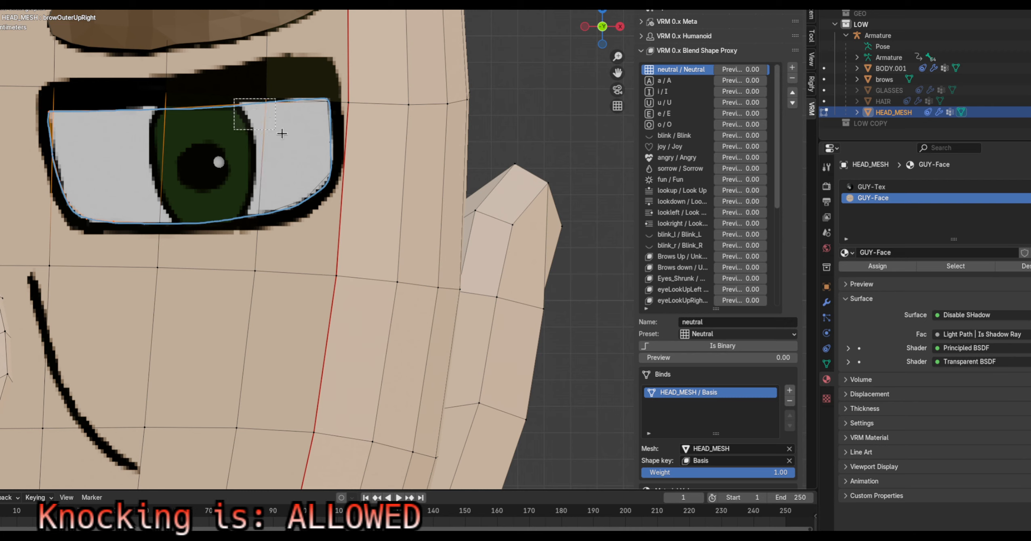
{"action": "left_click_drag", "start_coordinate": [282, 133], "coordinate": [335, 203]}
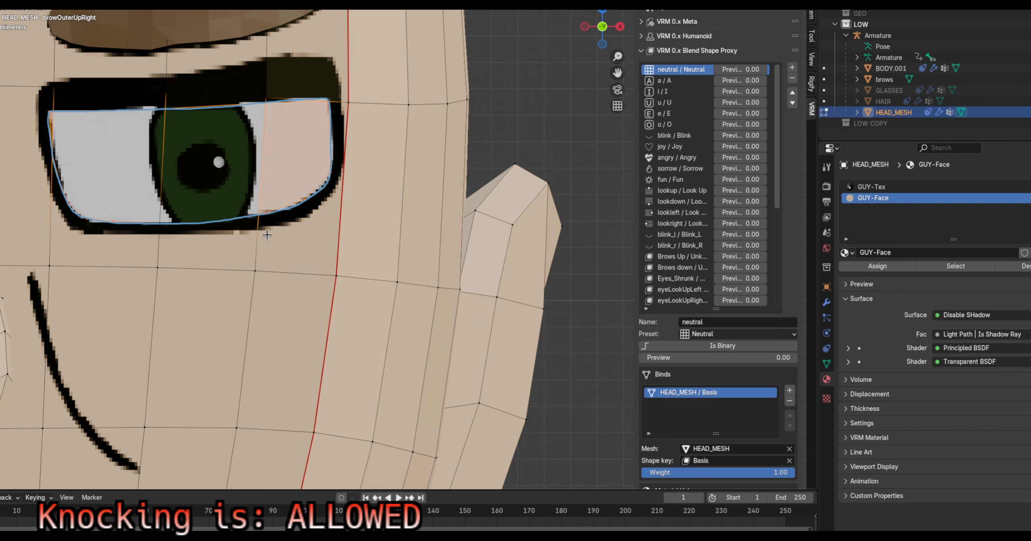
{"action": "key", "text": "ctrl+l"}
{"action": "key", "text": "g"}
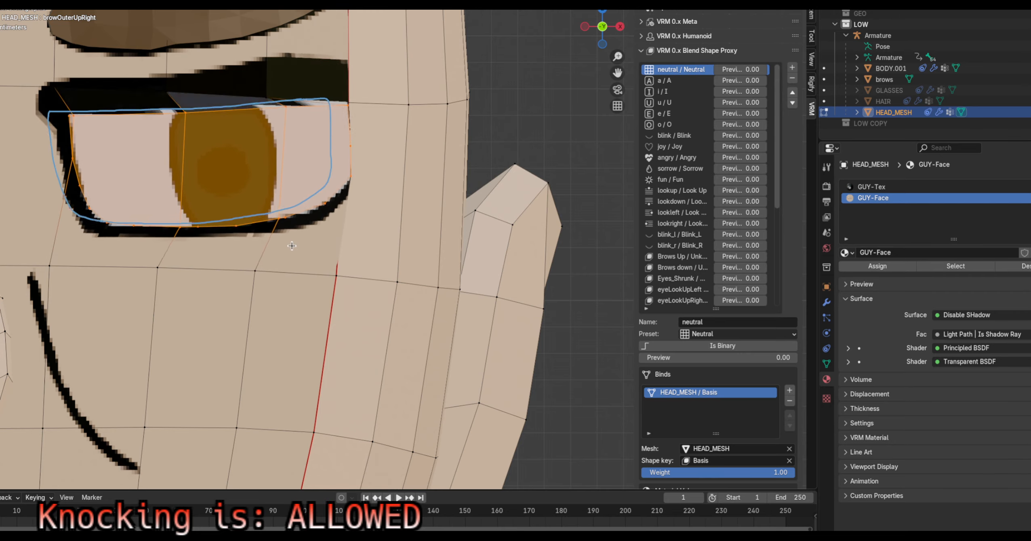
{"action": "right_click", "coordinate": [261, 253]}
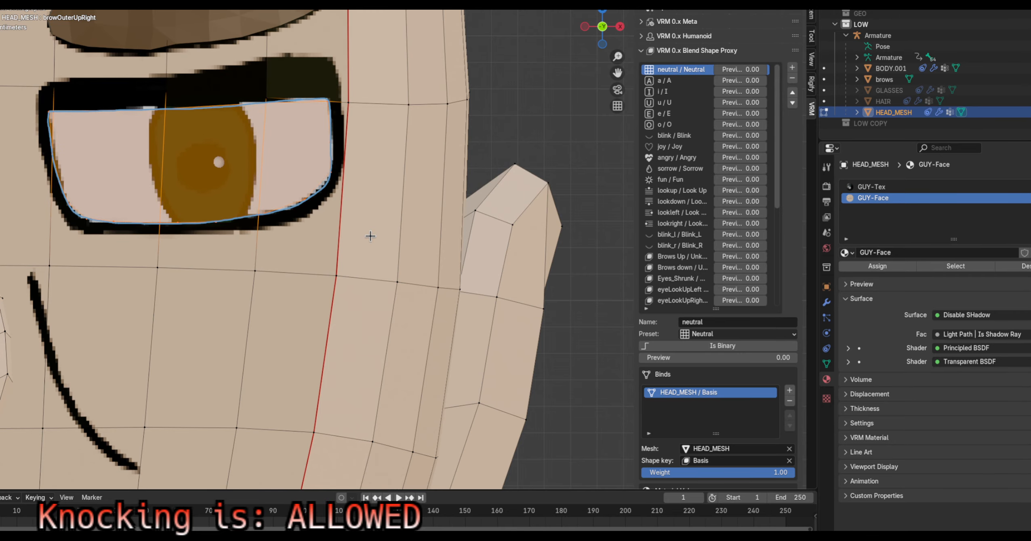
In the side view, push the selected left-eye section back into the head along the Y axis
{"action": "scroll", "coordinate": [371, 238], "scroll_direction": "down", "scroll_amount": 2}
{"action": "key", "text": "KP_3"}
{"action": "scroll", "coordinate": [448, 298], "scroll_direction": "down", "scroll_amount": 2}
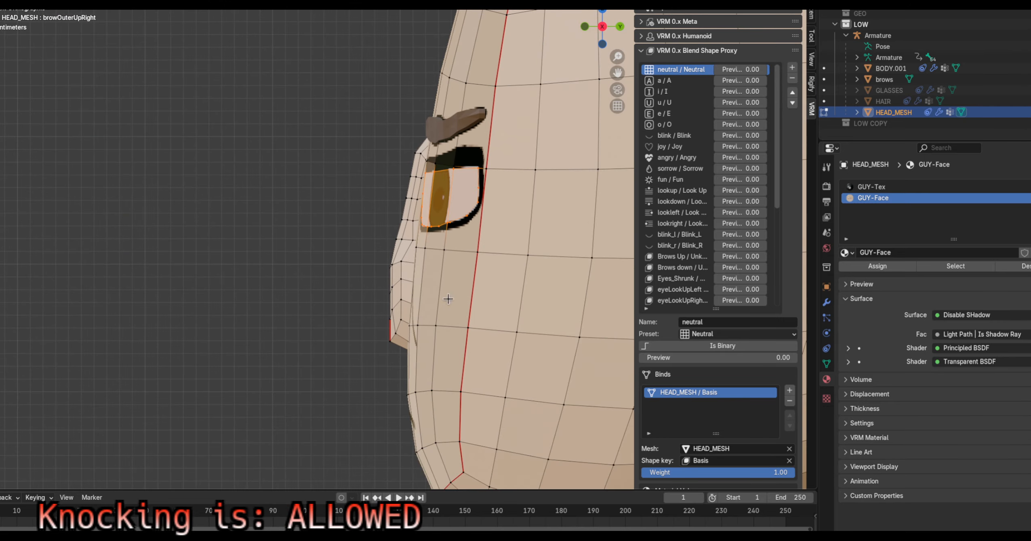
{"action": "key", "text": "g"}
{"action": "key", "text": "y"}
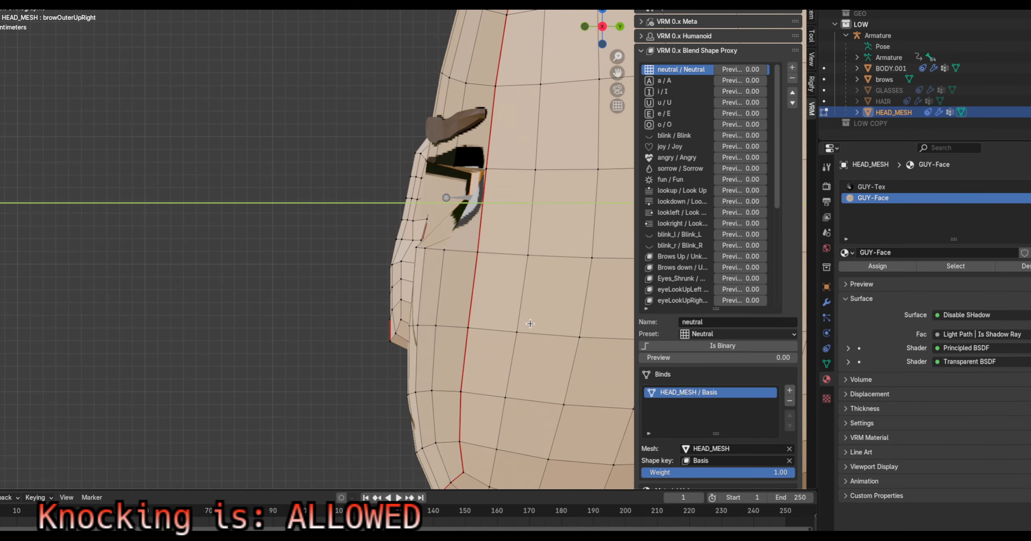
{"action": "left_click", "coordinate": [535, 324]}
Examine the recessed left eye in solid shading from outside and inside the head, and undo the inward move
{"action": "middle_click_drag", "start_coordinate": [442, 287], "coordinate": [395, 197]}
{"action": "scroll", "coordinate": [369, 227], "scroll_direction": "up", "scroll_amount": 3}
{"action": "scroll", "coordinate": [218, 158], "scroll_direction": "up", "scroll_amount": 3}
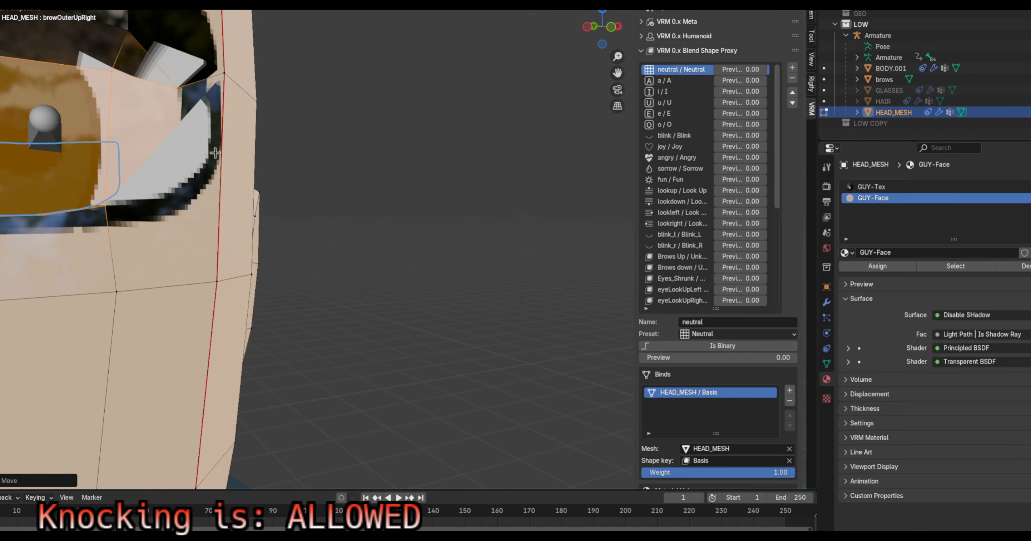
{"action": "middle_click_drag", "start_coordinate": [215, 155], "coordinate": [468, 279], "text": "shift"}
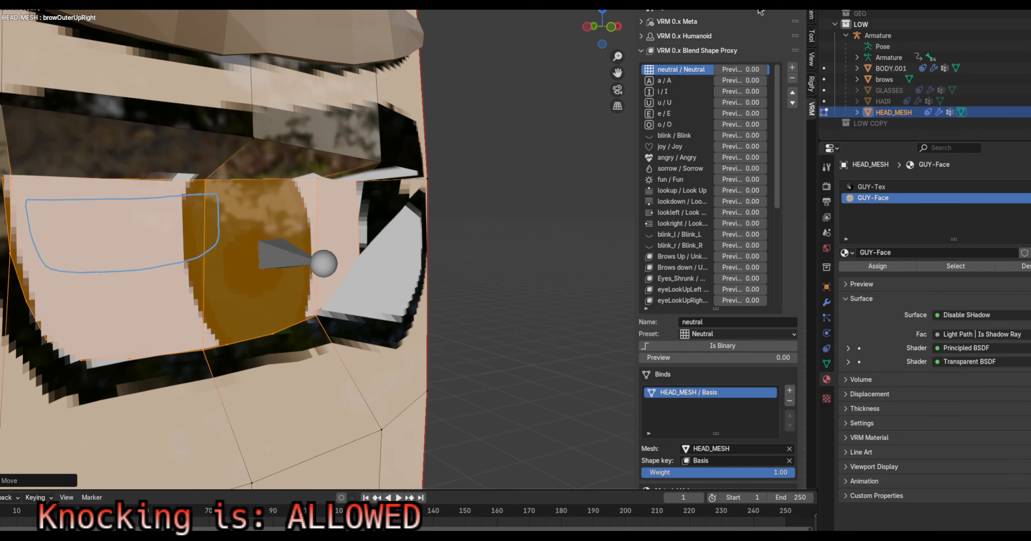
{"action": "scroll", "coordinate": [442, 277], "scroll_direction": "down", "scroll_amount": 6}
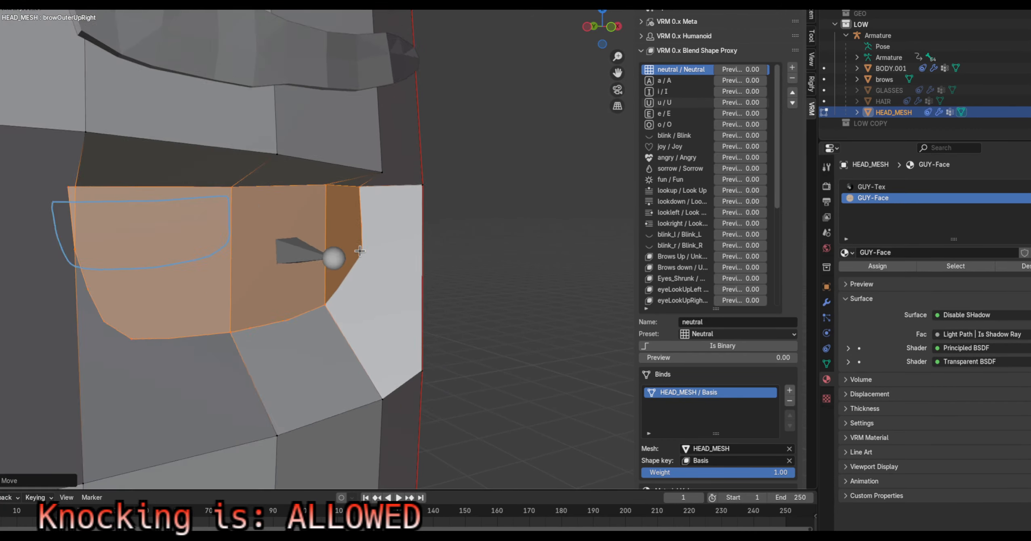
{"action": "middle_click_drag", "start_coordinate": [441, 276], "coordinate": [147, 318]}
{"action": "scroll", "coordinate": [177, 288], "scroll_direction": "up", "scroll_amount": 6}
{"action": "scroll", "coordinate": [272, 258], "scroll_direction": "down", "scroll_amount": 5}
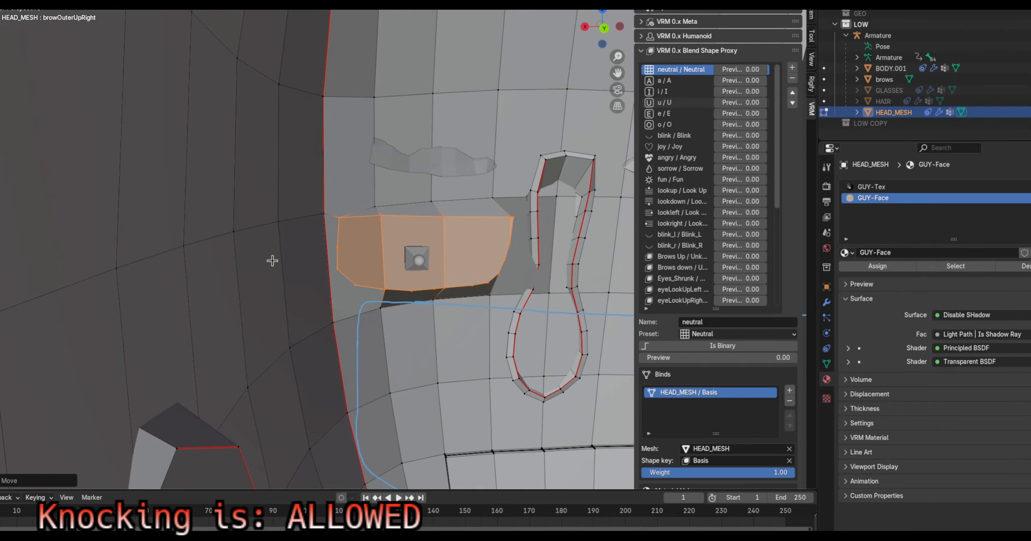
{"action": "scroll", "coordinate": [365, 255], "scroll_direction": "up", "scroll_amount": 6}
{"action": "middle_click_drag", "start_coordinate": [366, 255], "coordinate": [316, 285]}
{"action": "scroll", "coordinate": [391, 225], "scroll_direction": "down", "scroll_amount": 4}
{"action": "key", "text": "ctrl+z"}
In the side view, extrude the selected left-eye faces back into the head along the Y axis
{"action": "middle_click_drag", "start_coordinate": [441, 282], "coordinate": [422, 282]}
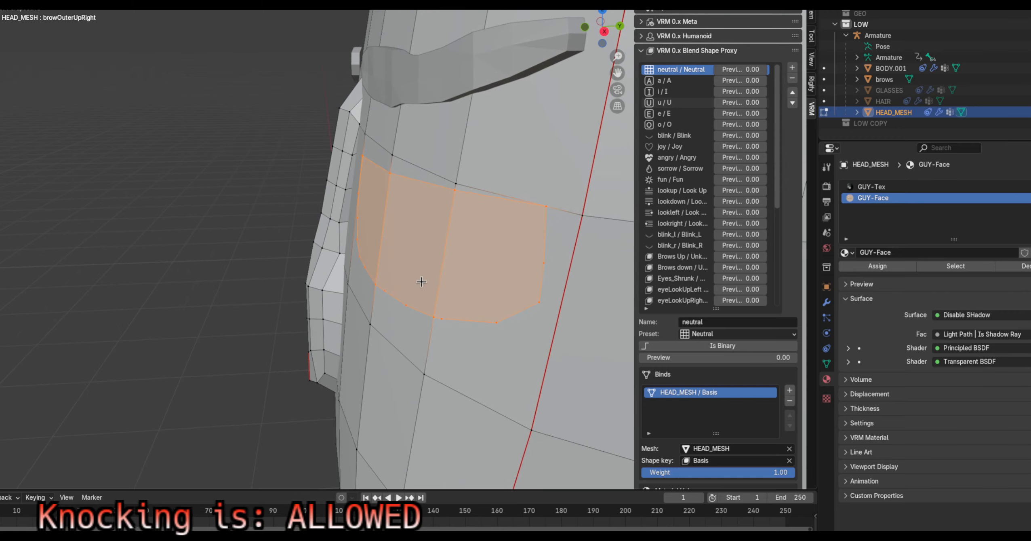
{"action": "middle_click_drag", "start_coordinate": [544, 284], "coordinate": [386, 305]}
{"action": "scroll", "coordinate": [410, 324], "scroll_direction": "down", "scroll_amount": 3}
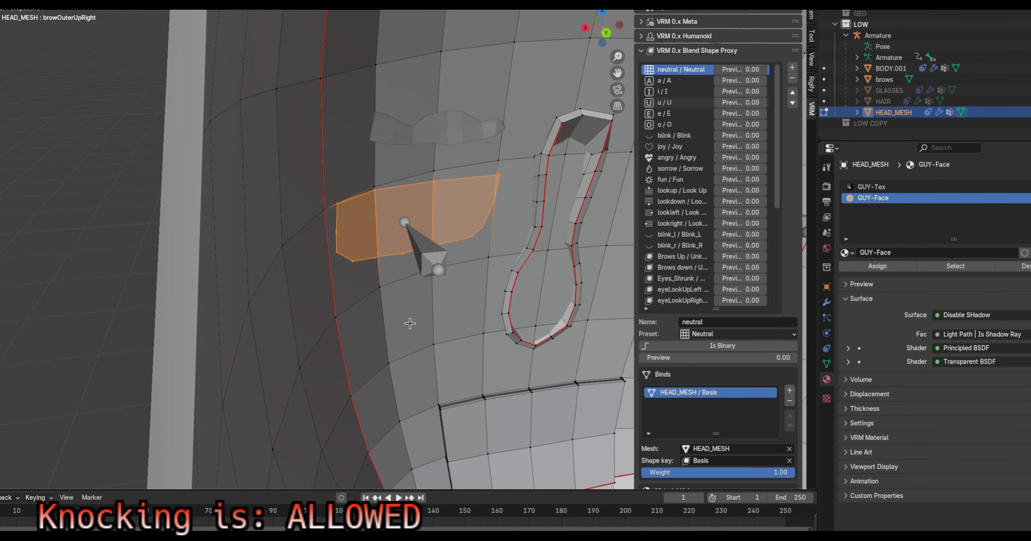
{"action": "key", "text": "KP_1"}
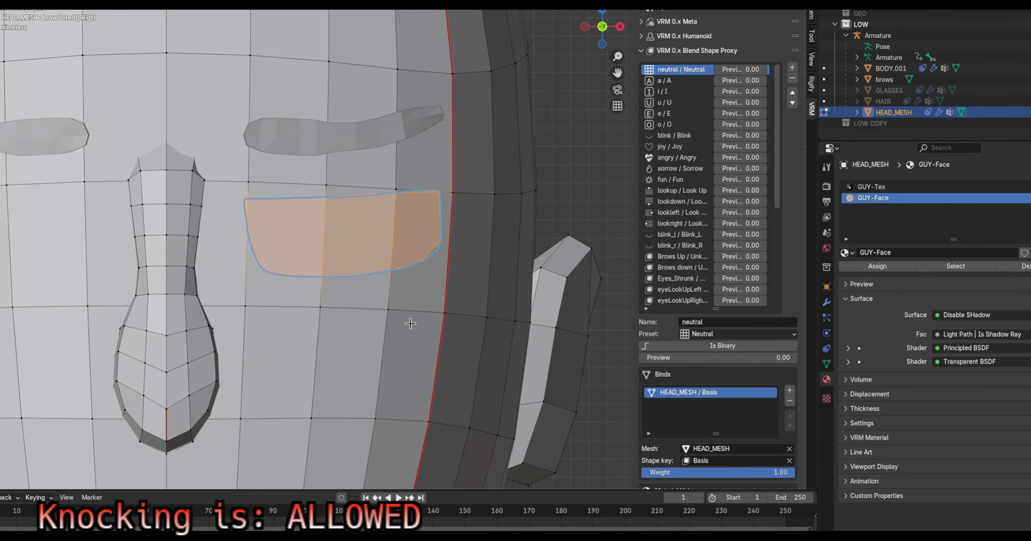
{"action": "key", "text": "KP_3"}
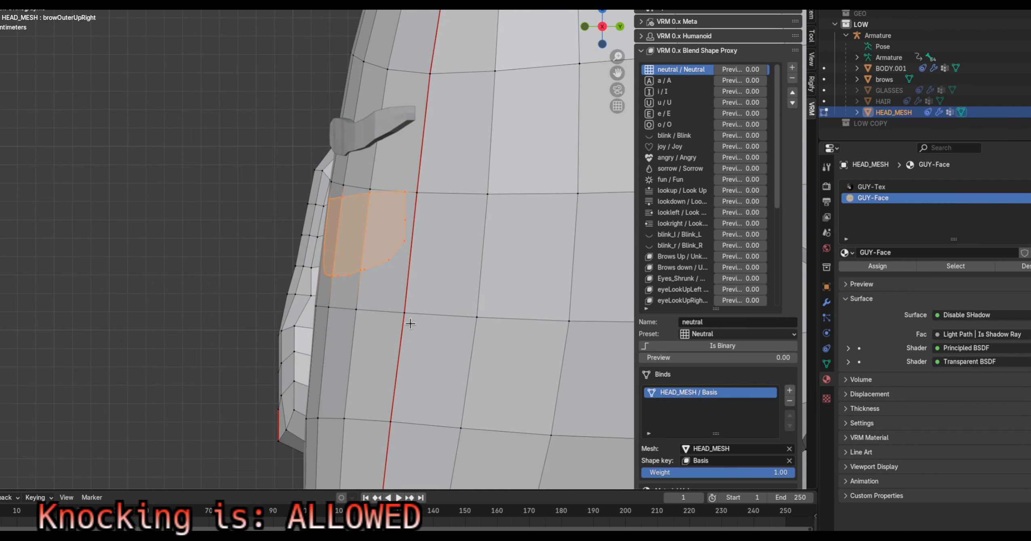
{"action": "key", "text": "e"}
{"action": "key", "text": "y"}
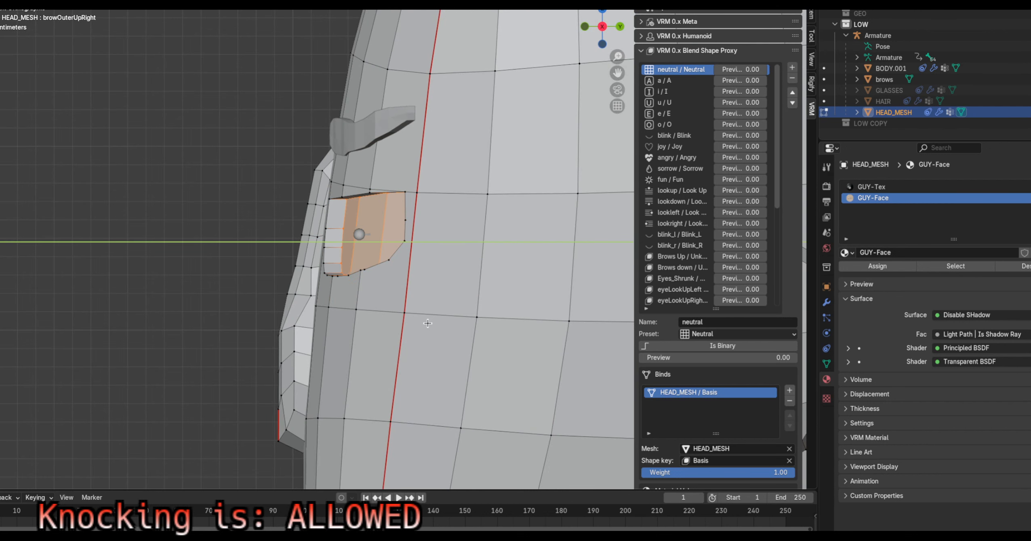
{"action": "left_click", "coordinate": [473, 325]}
View the extruded left-eye socket from the front of the head and undo the extrusion
{"action": "middle_click_drag", "start_coordinate": [395, 315], "coordinate": [546, 321]}
{"action": "scroll", "coordinate": [546, 321], "scroll_direction": "down", "scroll_amount": 5}
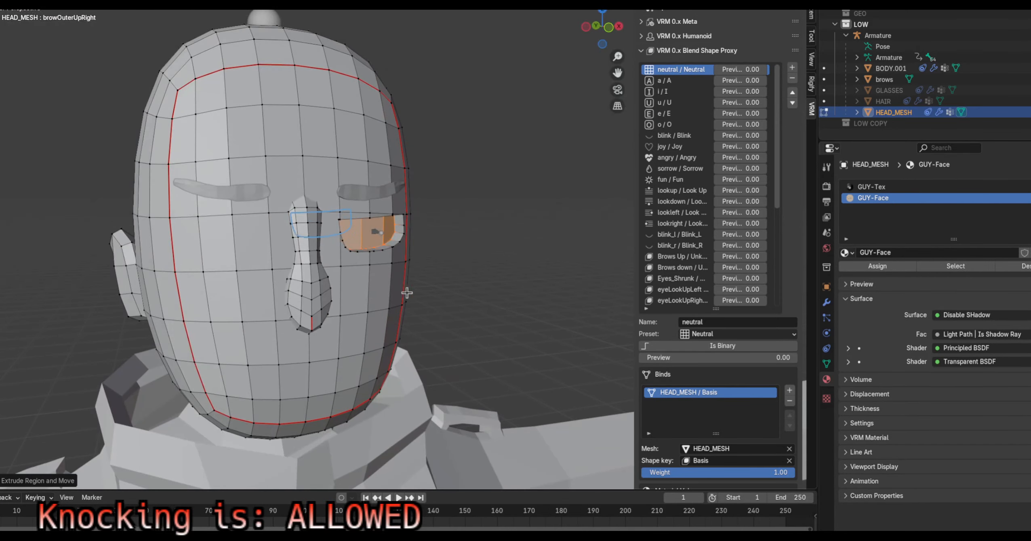
{"action": "middle_click_drag", "start_coordinate": [406, 293], "coordinate": [371, 289]}
{"action": "key", "text": "ctrl+z"}
Move the single head vertex just beneath the character's right brow downward
{"action": "middle_click_drag", "start_coordinate": [455, 264], "coordinate": [495, 262]}
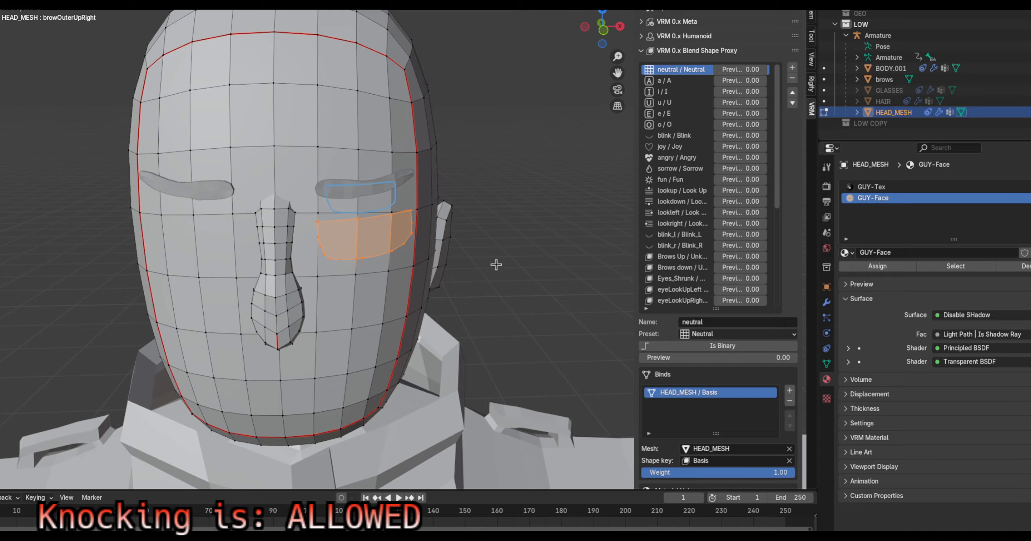
{"action": "middle_click_drag", "start_coordinate": [421, 246], "coordinate": [446, 247]}
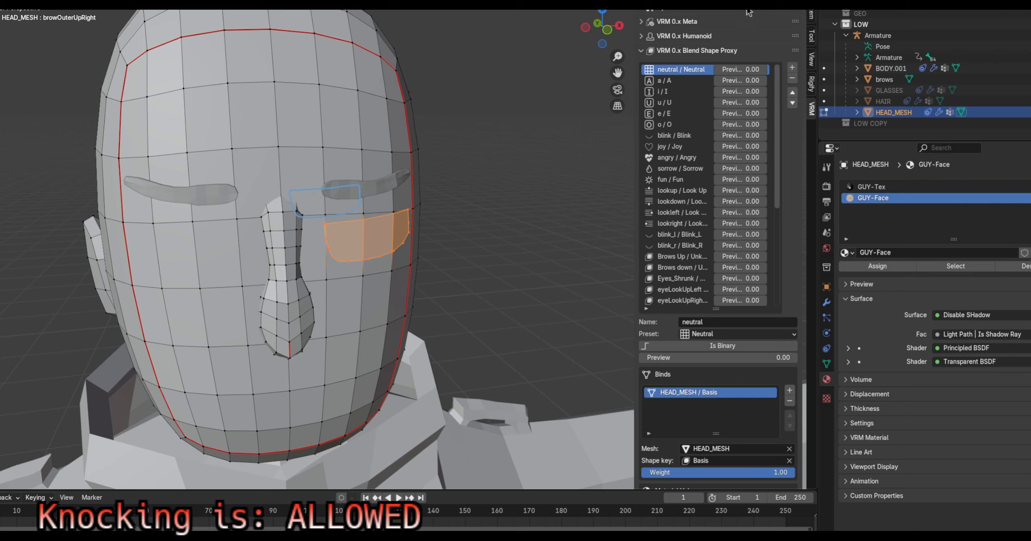
{"action": "left_click", "coordinate": [194, 224]}
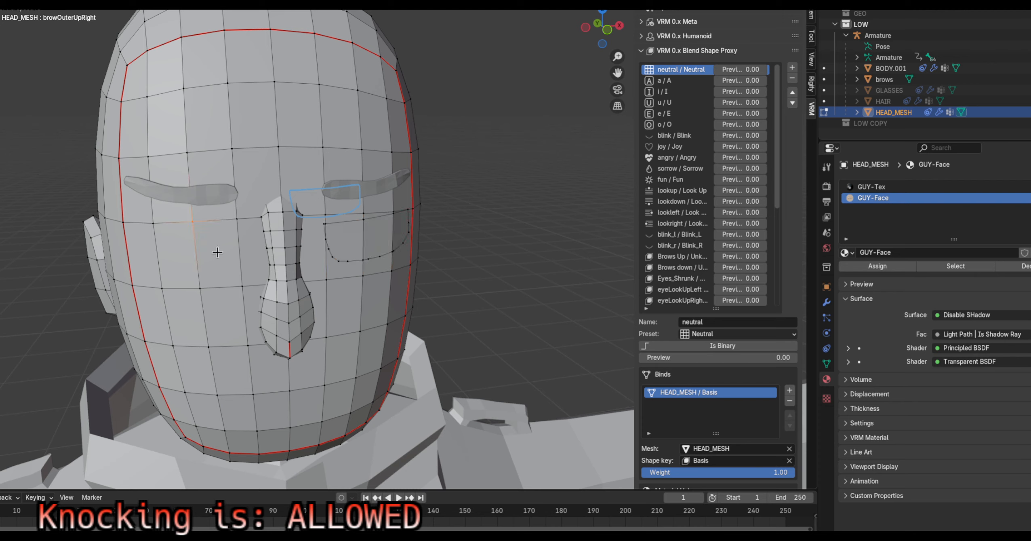
{"action": "key", "text": "g"}
{"action": "left_click", "coordinate": [213, 276]}
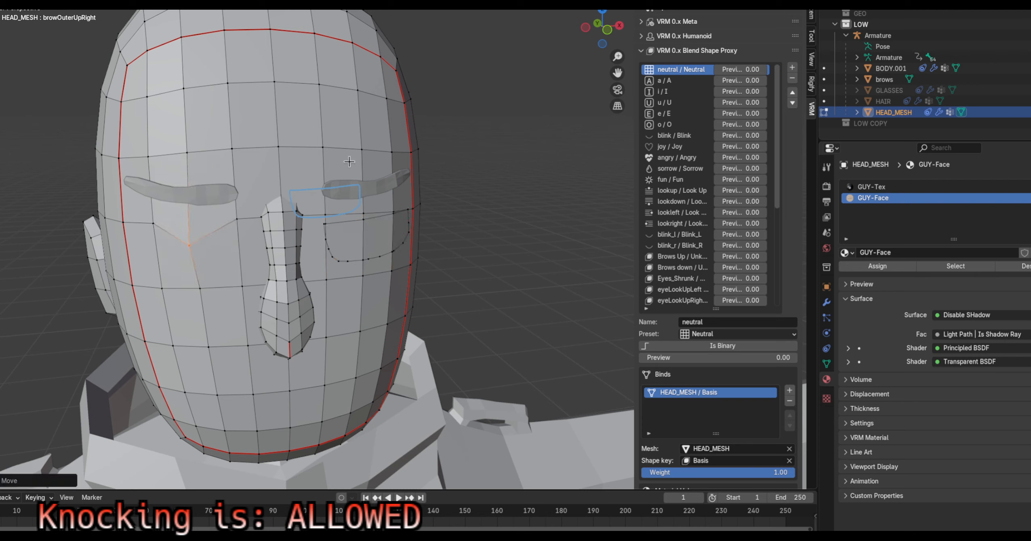
Try to move single head vertices above the left brow and on the right cheek
{"action": "left_click", "coordinate": [363, 164]}
{"action": "right_click", "coordinate": [389, 150]}
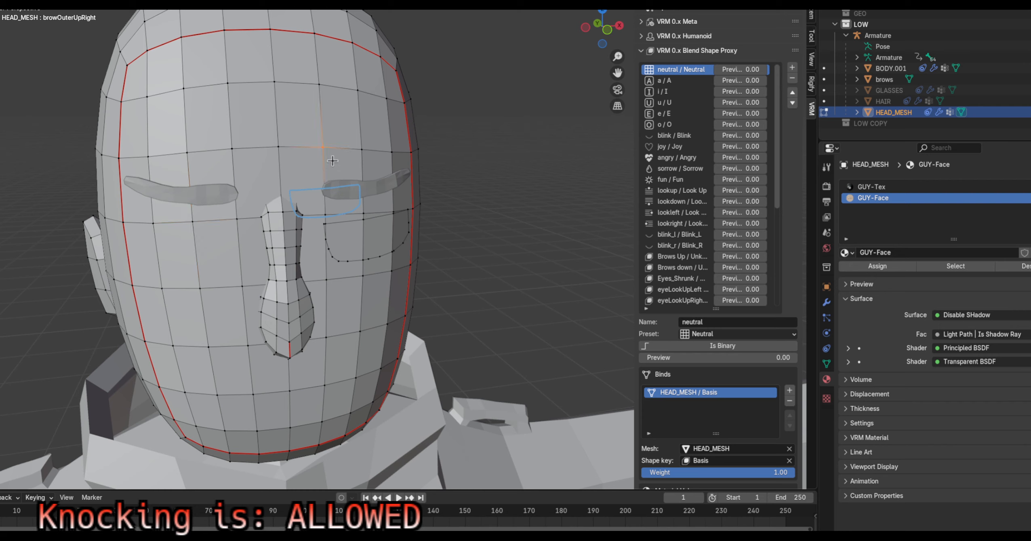
{"action": "key", "text": "g"}
{"action": "left_click", "coordinate": [330, 245], "text": "alt"}
{"action": "left_click", "coordinate": [218, 309]}
{"action": "left_click", "coordinate": [355, 291]}
{"action": "left_click", "coordinate": [206, 299]}
{"action": "middle_click_drag", "start_coordinate": [511, 275], "coordinate": [482, 274]}
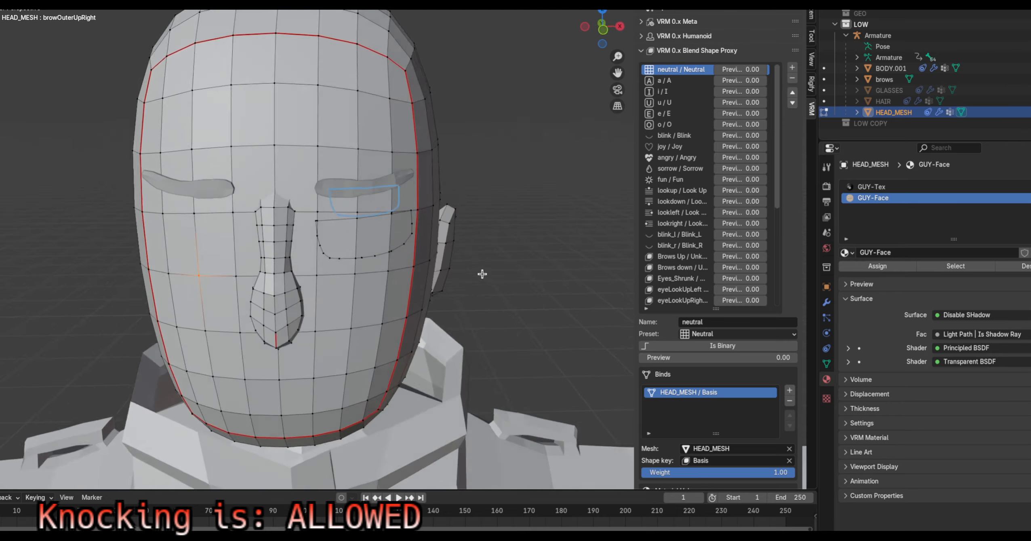
{"action": "scroll", "coordinate": [398, 265], "scroll_direction": "up", "scroll_amount": 5}
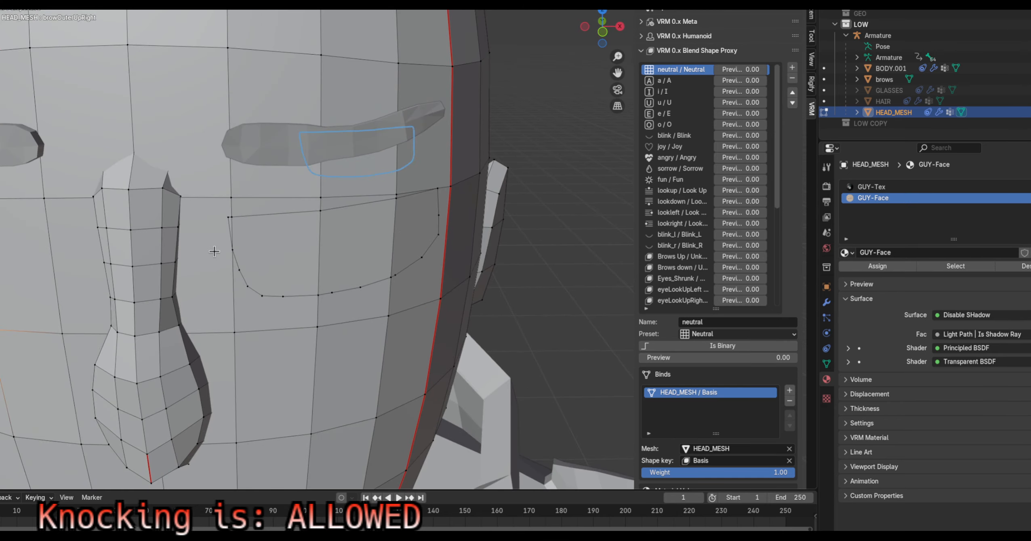
{"action": "scroll", "coordinate": [313, 262], "scroll_direction": "up", "scroll_amount": 2}
{"action": "scroll", "coordinate": [313, 262], "scroll_direction": "down", "scroll_amount": 3}
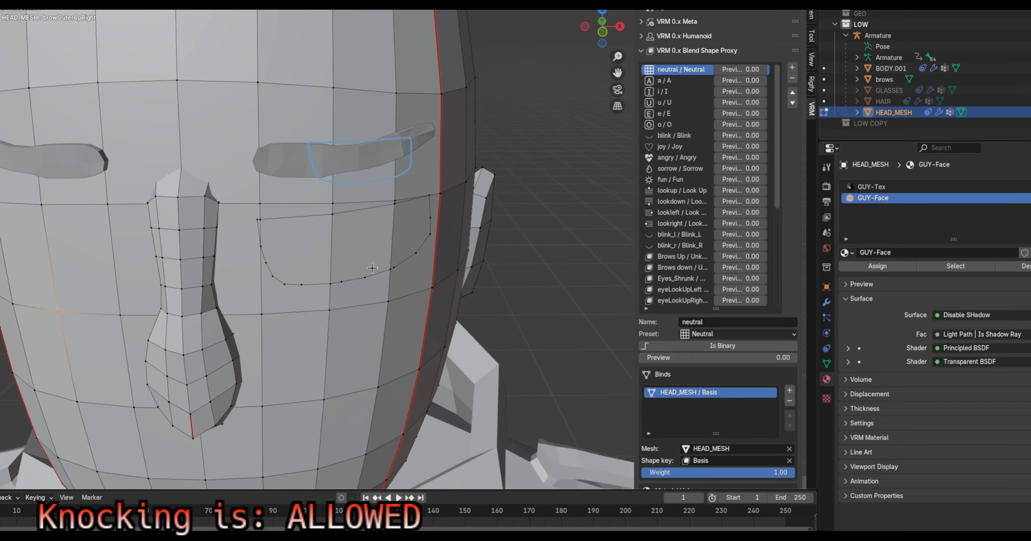
Undo the recent vertex changes on the head mesh, leaving the left-eye patch with nothing selected
{"action": "key", "text": "ctrl+z"}
{"action": "key", "text": "ctrl+z"}
{"action": "key", "text": "ctrl+z"}
{"action": "key", "text": "ctrl+z"}
{"action": "key", "text": "ctrl+z"}
{"action": "key", "text": "ctrl+z"}
{"action": "key", "text": "ctrl+z"}
{"action": "key", "text": "ctrl+z"}
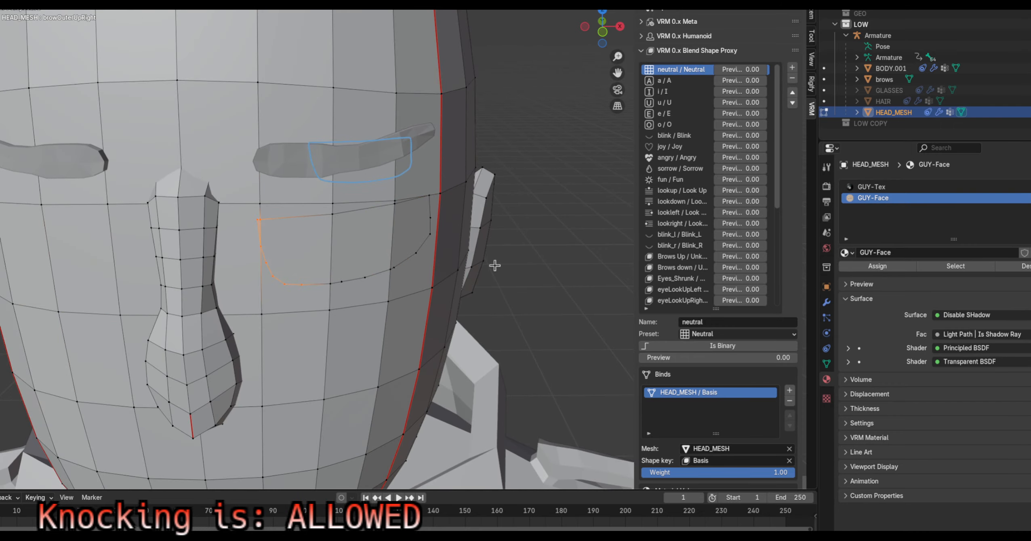
{"action": "key", "text": "ctrl+z"}
{"action": "key", "text": "ctrl+z"}
{"action": "key", "text": "ctrl+z"}
{"action": "middle_click_drag", "start_coordinate": [495, 265], "coordinate": [406, 241]}
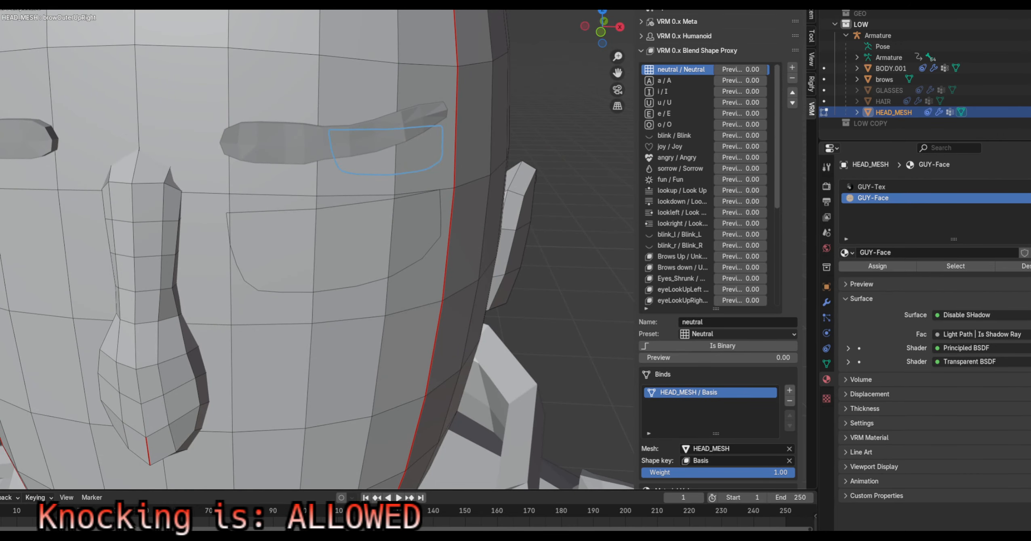
Try to select the left-eye patch's outline as an edge loop and clear the selection
{"action": "left_click_drag", "start_coordinate": [235, 223], "coordinate": [240, 228]}
{"action": "scroll", "coordinate": [261, 238], "scroll_direction": "down", "scroll_amount": 3}
{"action": "middle_click_drag", "start_coordinate": [310, 253], "coordinate": [350, 225]}
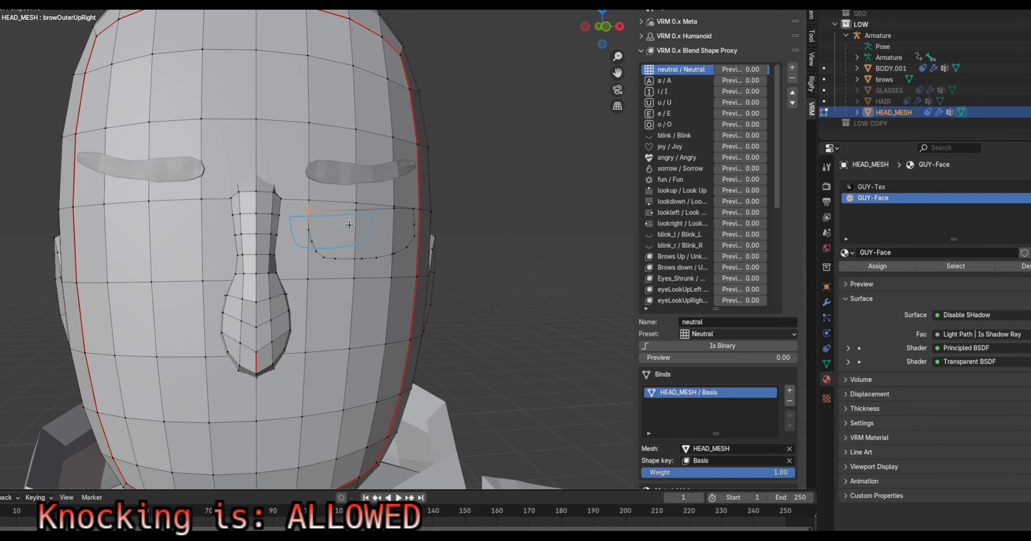
{"action": "key", "text": "alt+a"}
{"action": "middle_click_drag", "start_coordinate": [508, 259], "coordinate": [456, 294]}
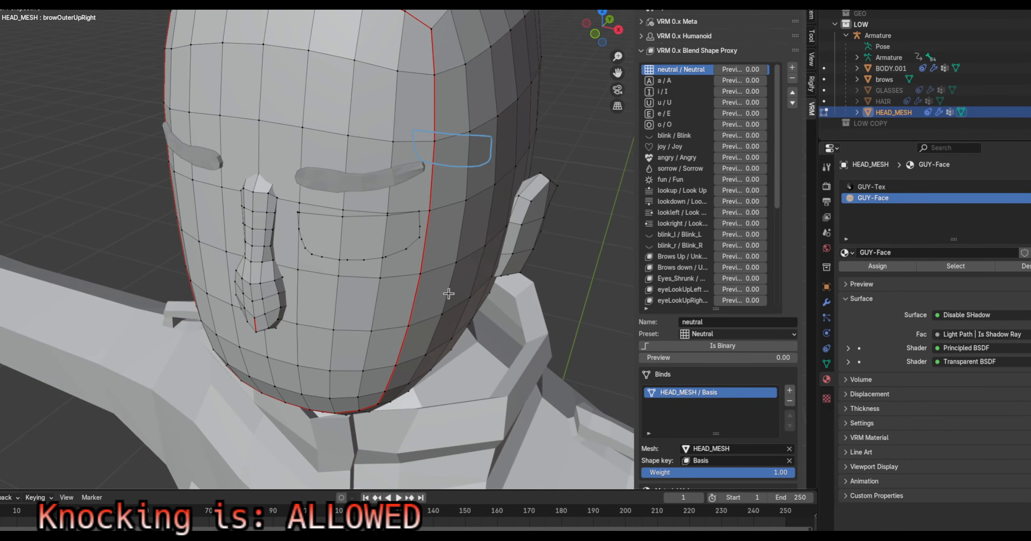
{"action": "middle_click_drag", "start_coordinate": [361, 276], "coordinate": [380, 251]}
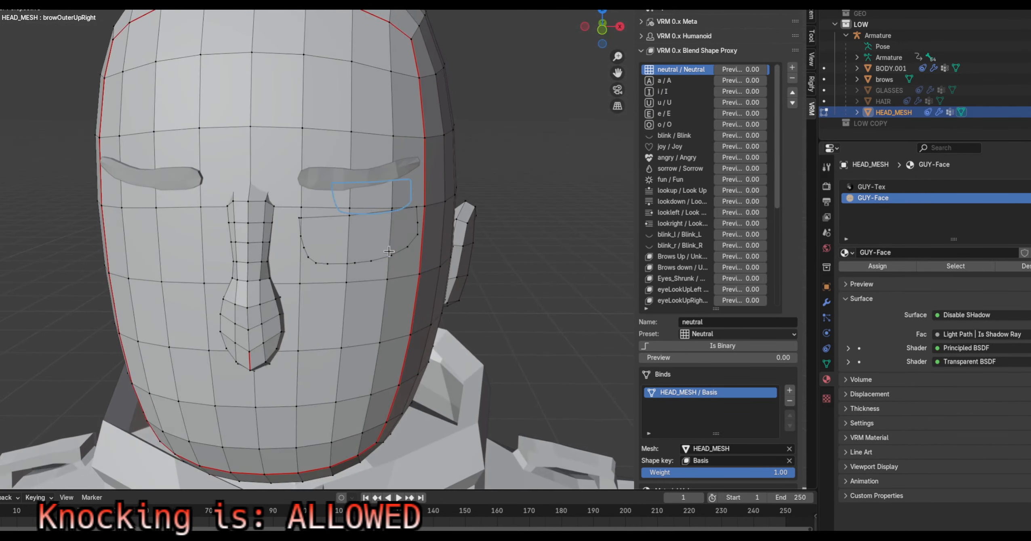
{"action": "scroll", "coordinate": [260, 232], "scroll_direction": "up", "scroll_amount": 5}
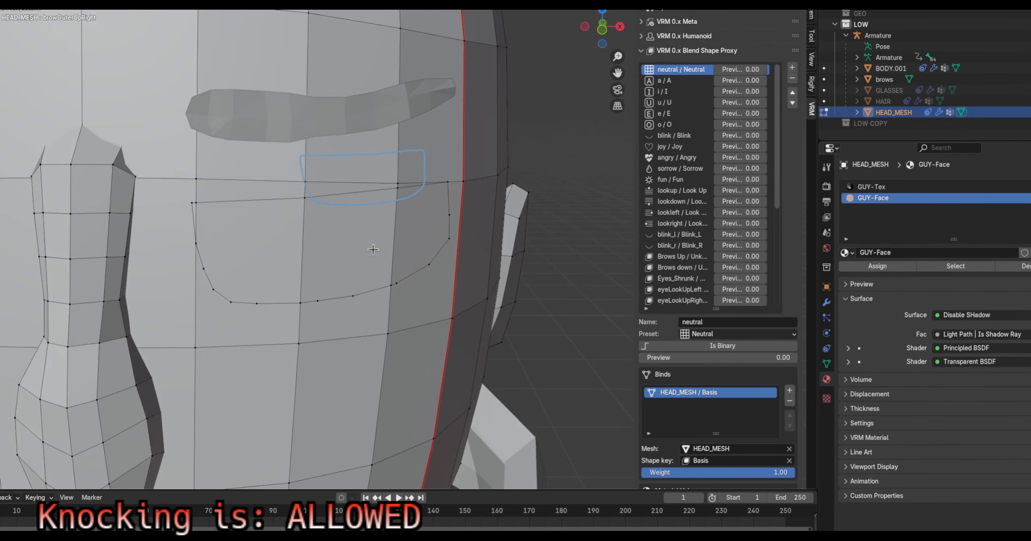
{"action": "left_click", "coordinate": [189, 203], "text": "alt"}
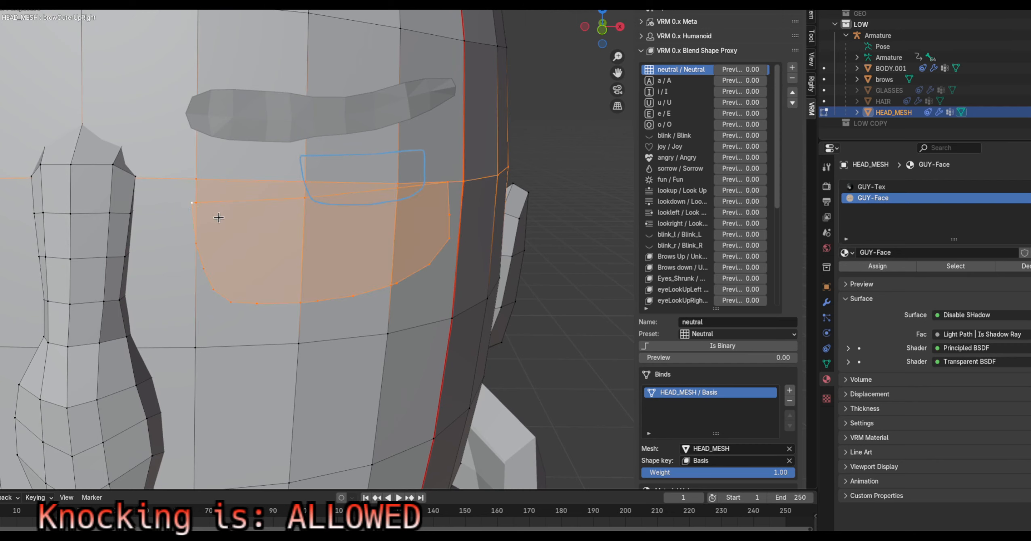
{"action": "left_click", "coordinate": [259, 261]}
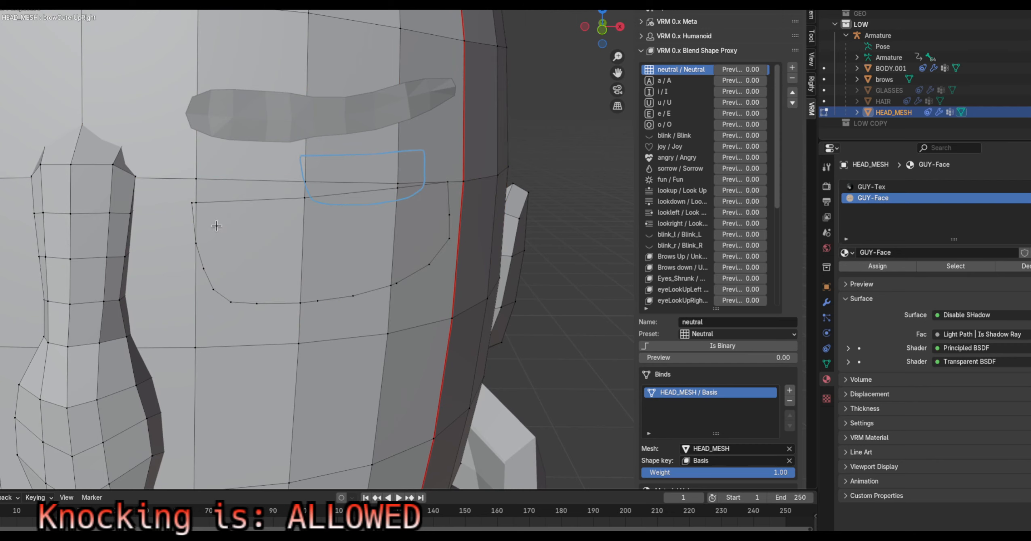
{"action": "left_click", "coordinate": [307, 200], "text": "alt"}
{"action": "key", "text": "alt+a"}
Select all vertices outlining the left-eye patch on the head mesh and delete them
{"action": "left_click_drag", "start_coordinate": [183, 214], "coordinate": [294, 337]}
{"action": "left_click_drag", "start_coordinate": [278, 274], "coordinate": [376, 329], "text": "shift"}
{"action": "middle_click_drag", "start_coordinate": [439, 291], "coordinate": [361, 323], "text": "shift"}
{"action": "left_click_drag", "start_coordinate": [292, 284], "coordinate": [336, 317], "text": "shift"}
{"action": "left_click_drag", "start_coordinate": [346, 286], "coordinate": [370, 314], "text": "shift"}
{"action": "left_click_drag", "start_coordinate": [373, 261], "coordinate": [406, 285], "text": "shift"}
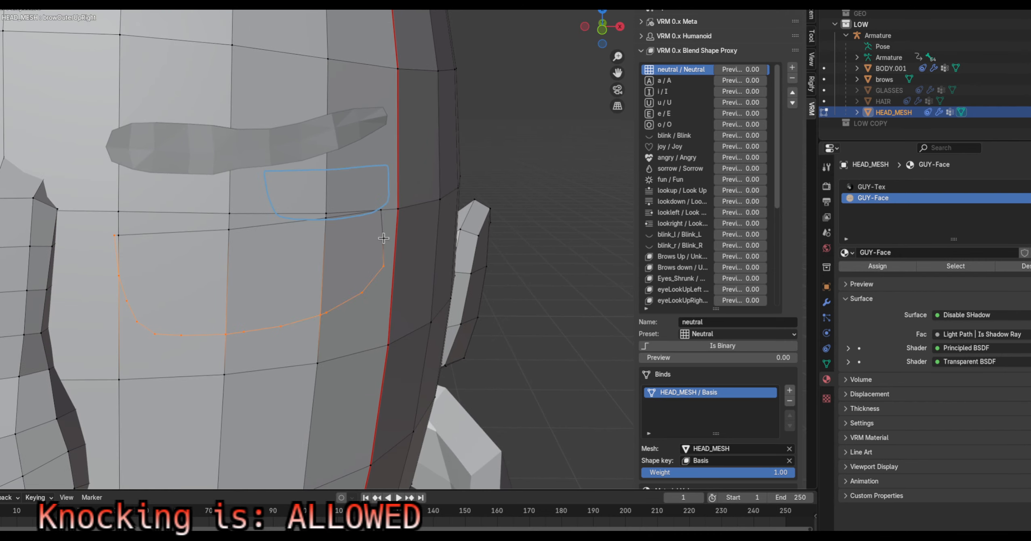
{"action": "left_click", "coordinate": [380, 211], "text": "shift"}
{"action": "left_click_drag", "start_coordinate": [369, 225], "coordinate": [393, 277], "text": "shift"}
{"action": "left_click", "coordinate": [322, 217], "text": "shift"}
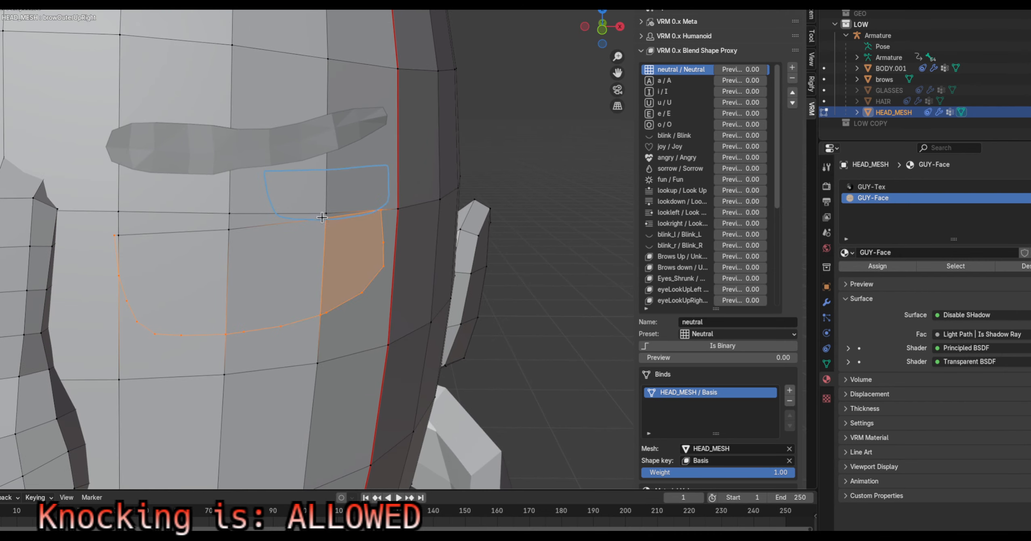
{"action": "left_click", "coordinate": [230, 229], "text": "shift"}
{"action": "left_click", "coordinate": [120, 234], "text": "shift"}
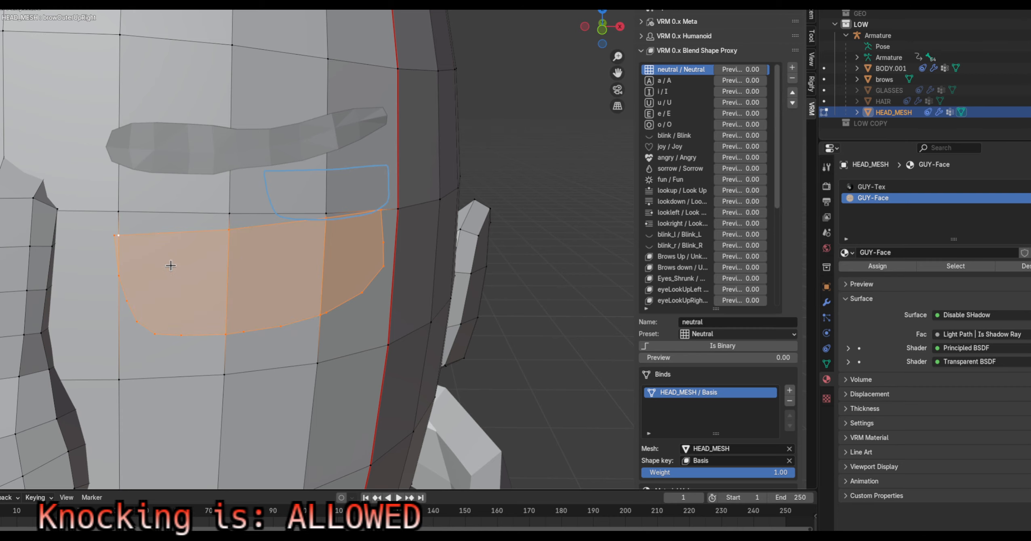
{"action": "key", "text": "x"}
{"action": "left_click", "coordinate": [172, 266]}
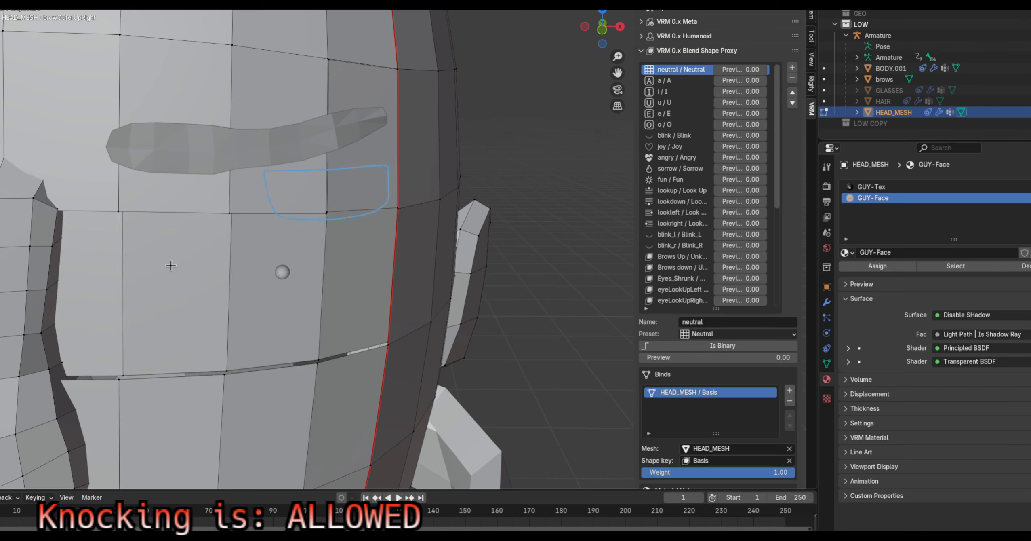
Check the face around the left eye, undo the patch deletion, and delete the same vertices again
{"action": "middle_click_drag", "start_coordinate": [172, 267], "coordinate": [319, 176]}
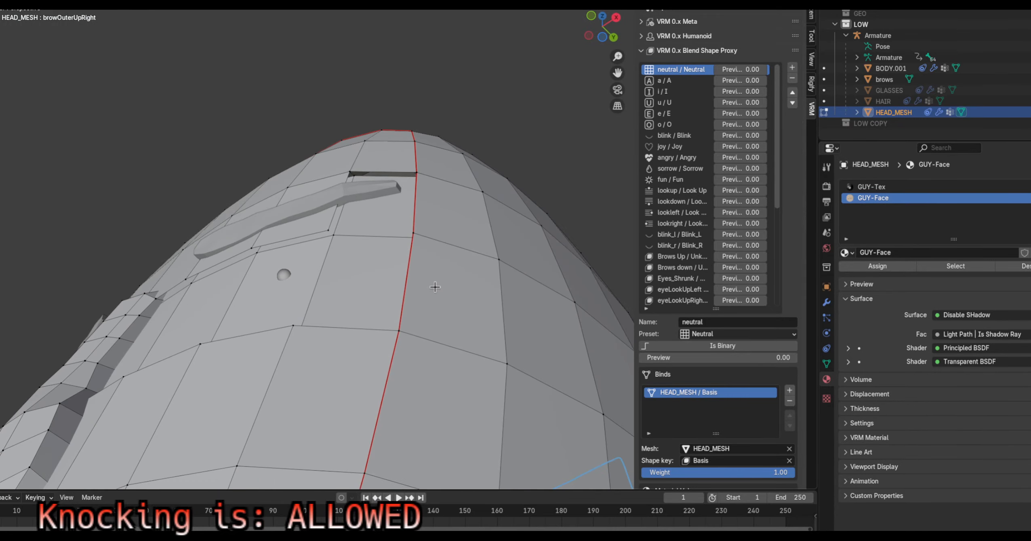
{"action": "key", "text": "ctrl+z"}
{"action": "middle_click_drag", "start_coordinate": [395, 279], "coordinate": [403, 211]}
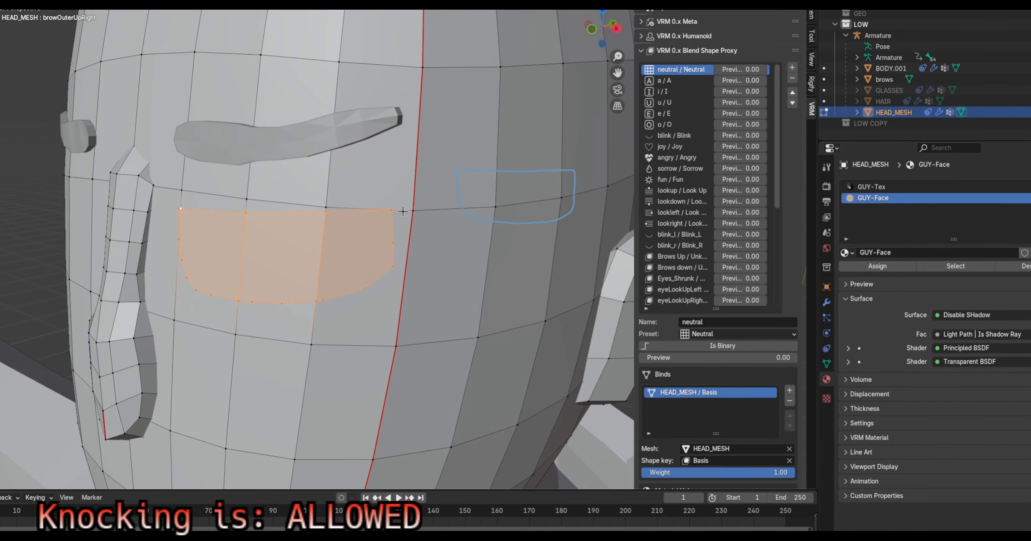
{"action": "scroll", "coordinate": [399, 181], "scroll_direction": "up", "scroll_amount": 5}
{"action": "scroll", "coordinate": [398, 174], "scroll_direction": "down", "scroll_amount": 5}
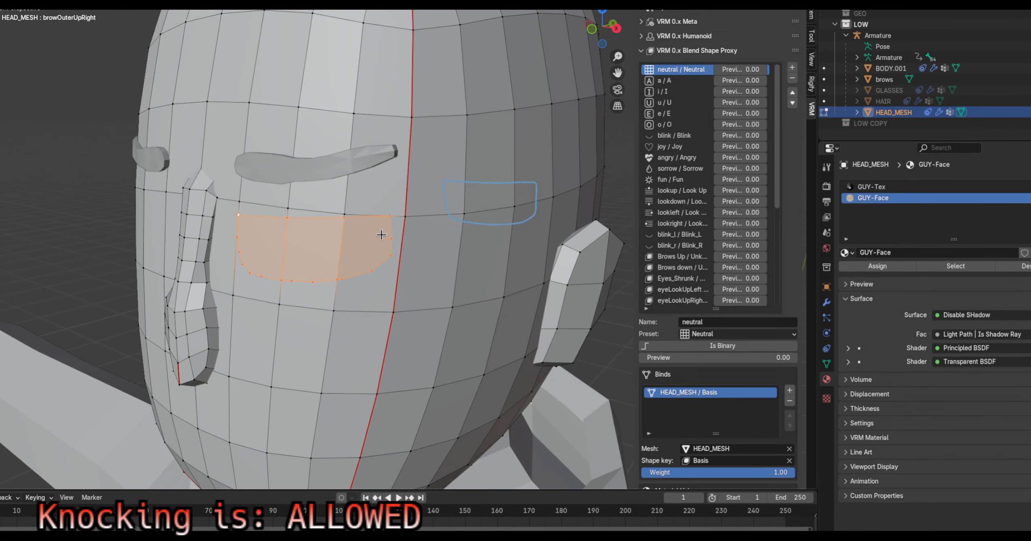
{"action": "key", "text": "x"}
{"action": "left_click", "coordinate": [379, 260]}
{"action": "scroll", "coordinate": [335, 250], "scroll_direction": "up", "scroll_amount": 2}
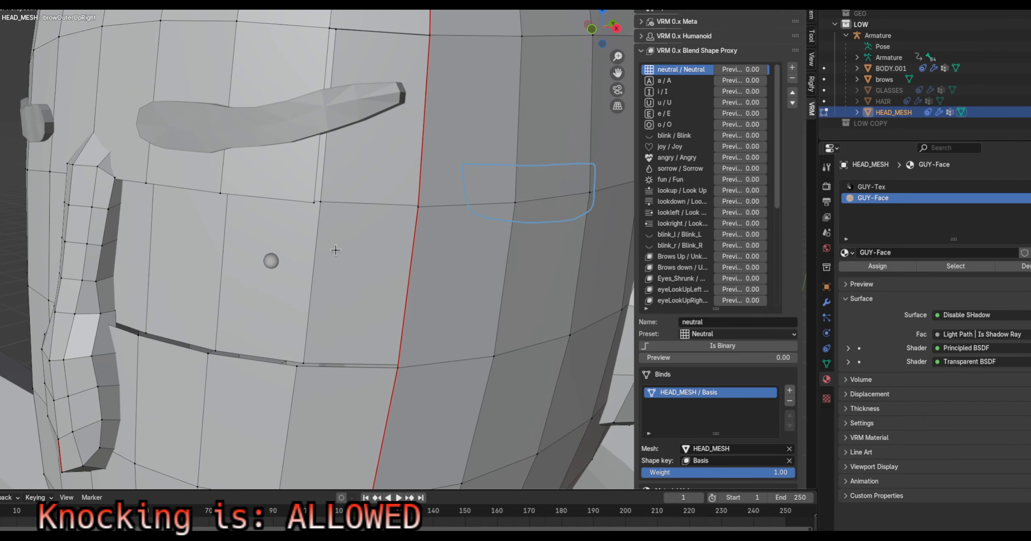
Try to connect matching upper and lower vertices beneath the left brow with vertical edges
{"action": "left_click", "coordinate": [314, 203]}
{"action": "left_click", "coordinate": [417, 207], "text": "shift"}
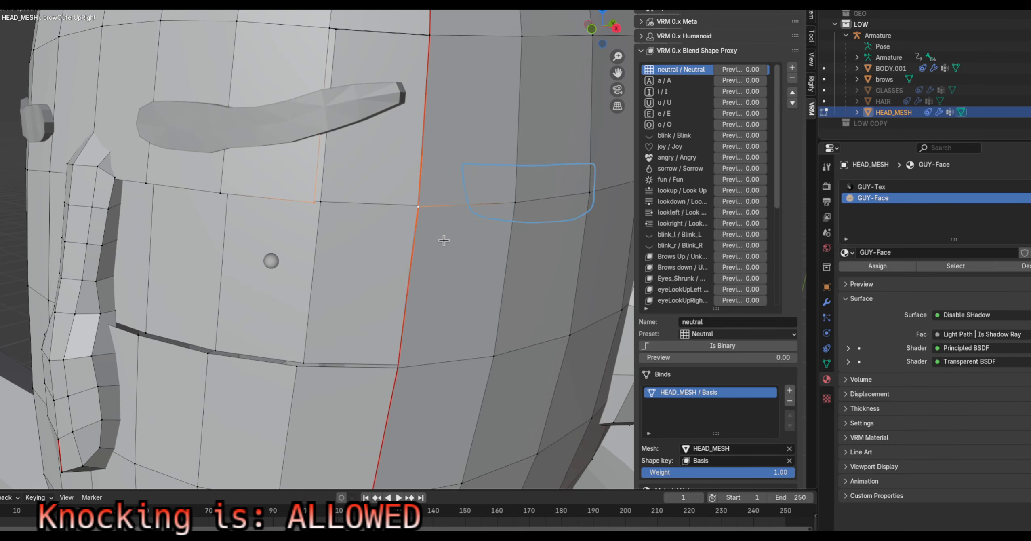
{"action": "middle_click_drag", "start_coordinate": [370, 264], "coordinate": [395, 296]}
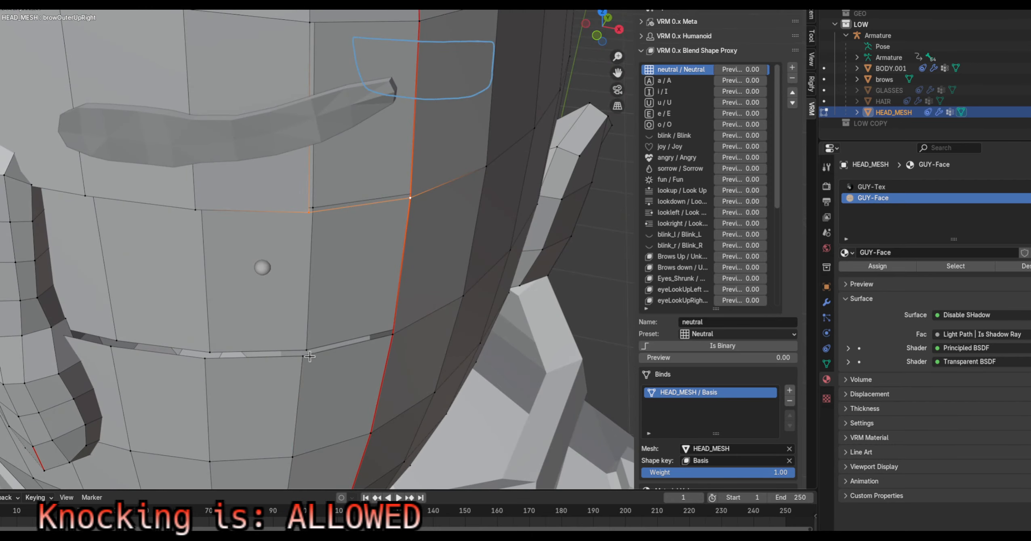
{"action": "middle_click_drag", "start_coordinate": [331, 232], "coordinate": [347, 177]}
{"action": "left_click", "coordinate": [324, 200], "text": "shift"}
{"action": "middle_click_drag", "start_coordinate": [337, 236], "coordinate": [314, 307]}
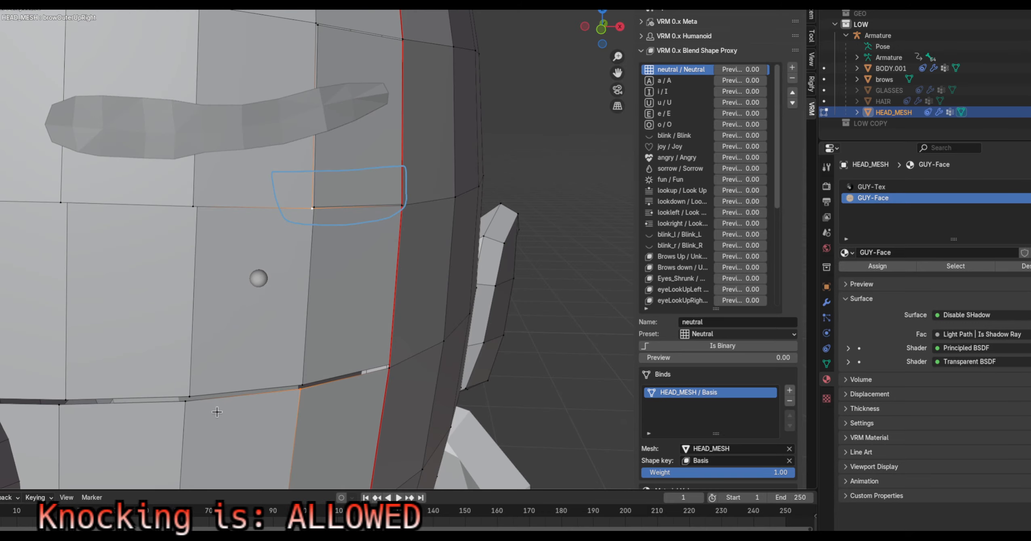
{"action": "key", "text": "ctrl+z"}
{"action": "left_click", "coordinate": [202, 208], "text": "shift"}
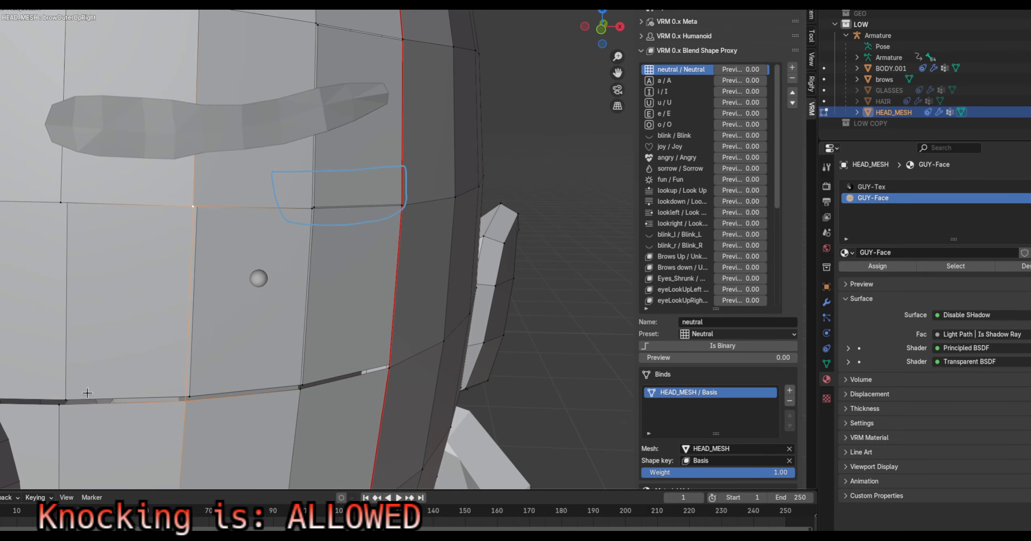
{"action": "left_click", "coordinate": [60, 402]}
{"action": "left_click", "coordinate": [63, 203], "text": "shift"}
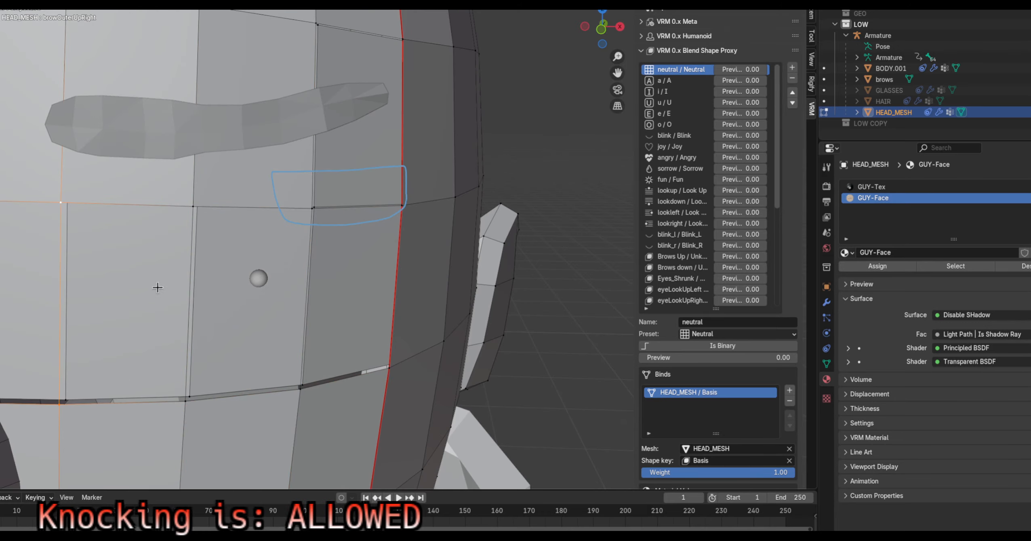
Hide the three head faces beside the nose beneath the left brow
{"action": "middle_click_drag", "start_coordinate": [158, 287], "coordinate": [149, 325]}
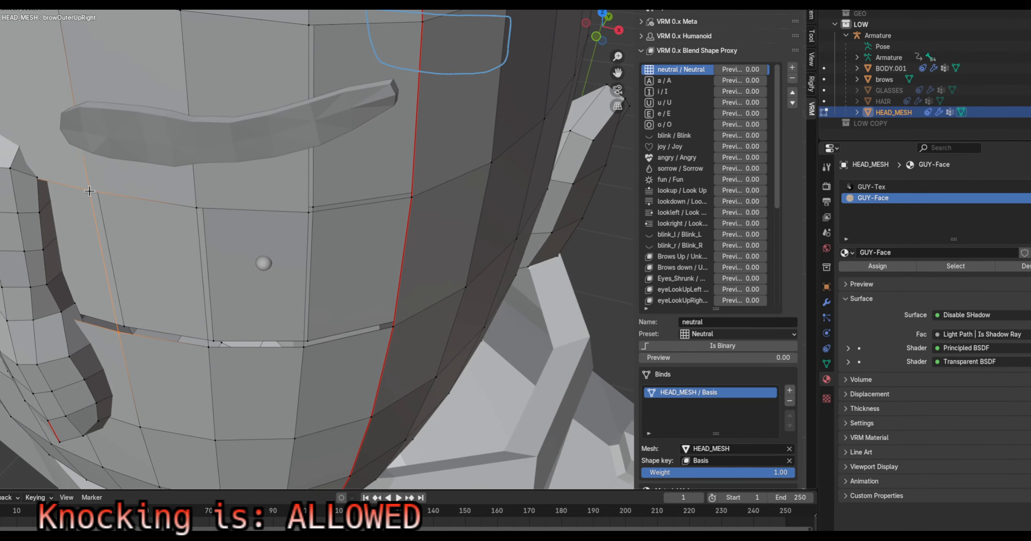
{"action": "middle_click_drag", "start_coordinate": [85, 208], "coordinate": [253, 148]}
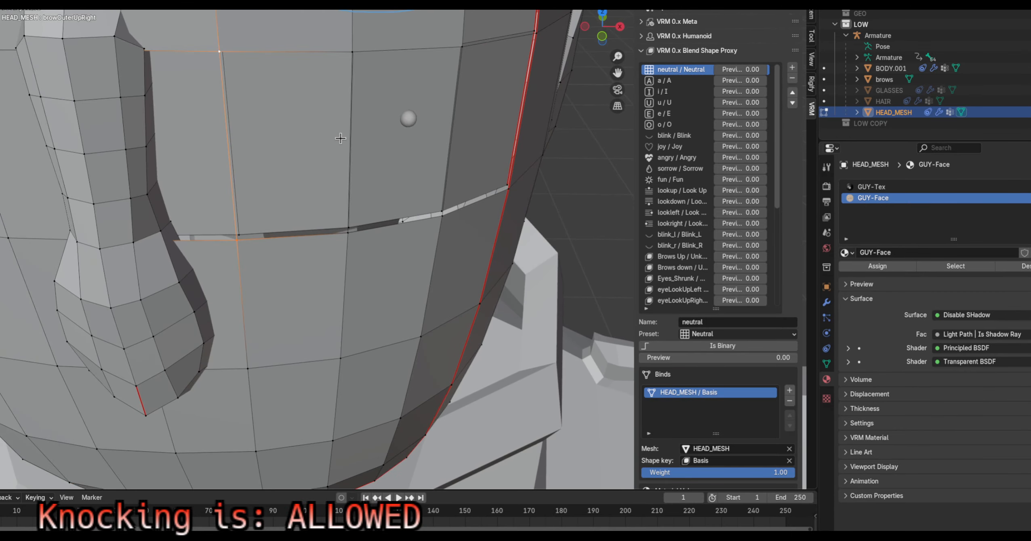
{"action": "middle_click_drag", "start_coordinate": [341, 139], "coordinate": [242, 124]}
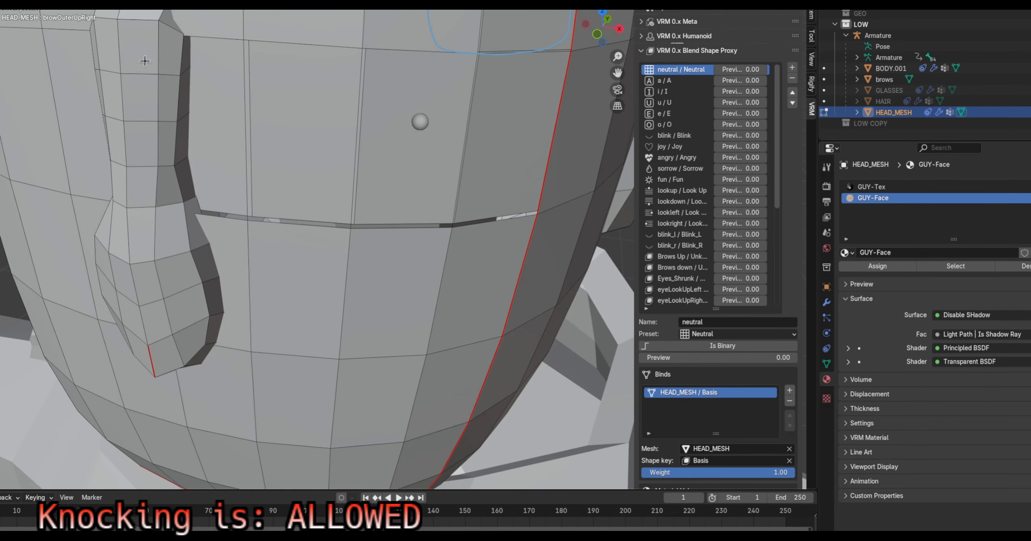
{"action": "left_click", "coordinate": [231, 149]}
{"action": "left_click", "coordinate": [258, 151], "text": "shift"}
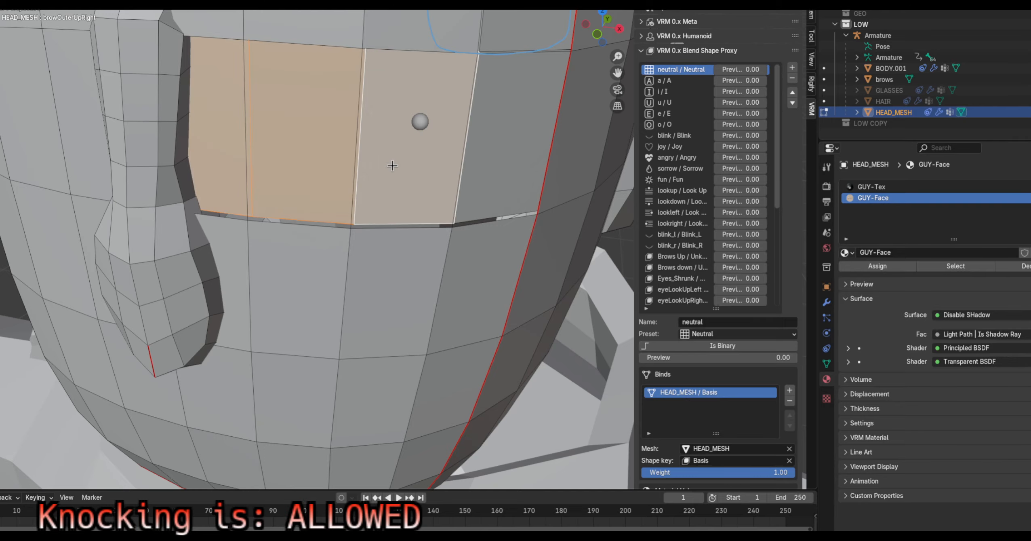
{"action": "left_click", "coordinate": [395, 168], "text": "shift"}
{"action": "key", "text": "h"}
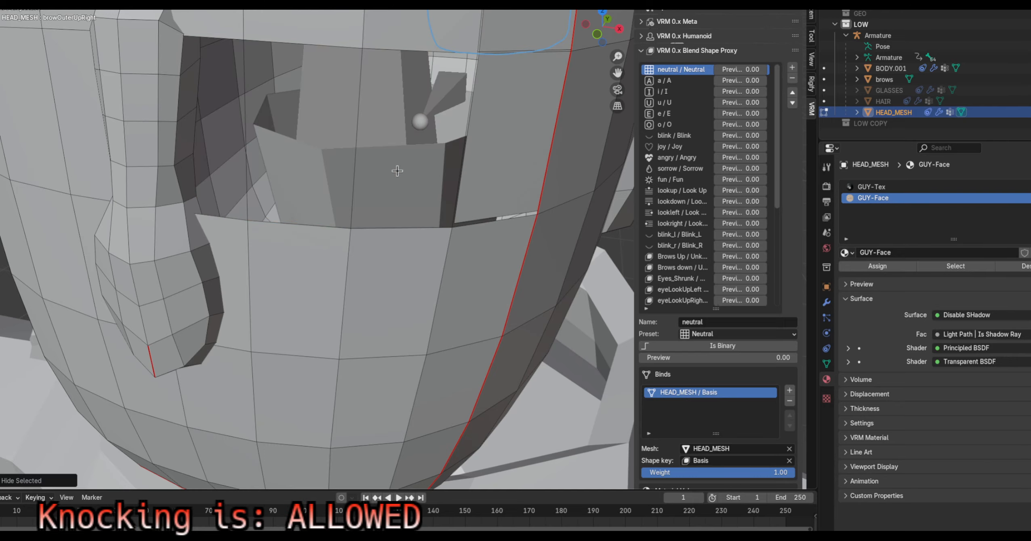
From inside the head, try to connect two vertices across the nose opening and undo the recent changes
{"action": "middle_click_drag", "start_coordinate": [401, 166], "coordinate": [460, 232]}
{"action": "key", "text": "k"}
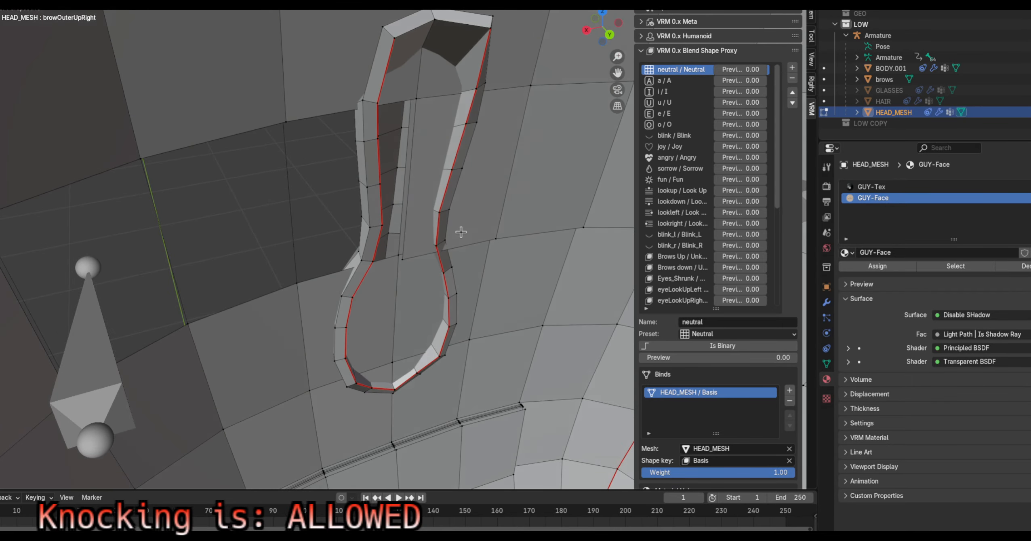
{"action": "left_click", "coordinate": [398, 254]}
{"action": "left_click", "coordinate": [417, 100]}
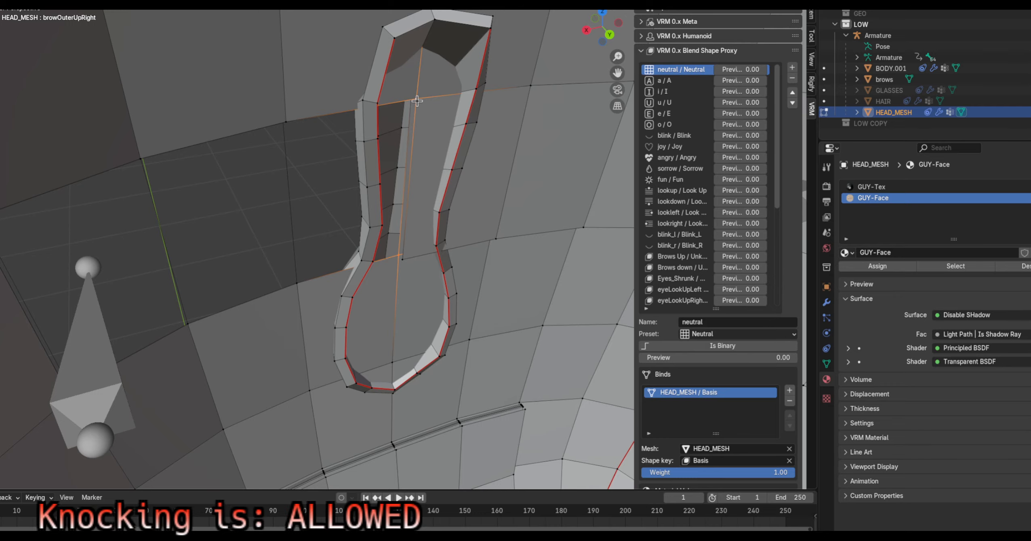
{"action": "mouse_move", "coordinate": [465, 168]}
{"action": "middle_mouse_down"}
{"action": "mouse_move", "coordinate": [503, 146]}
{"action": "mouse_move", "coordinate": [477, 156]}
{"action": "middle_mouse_up"}
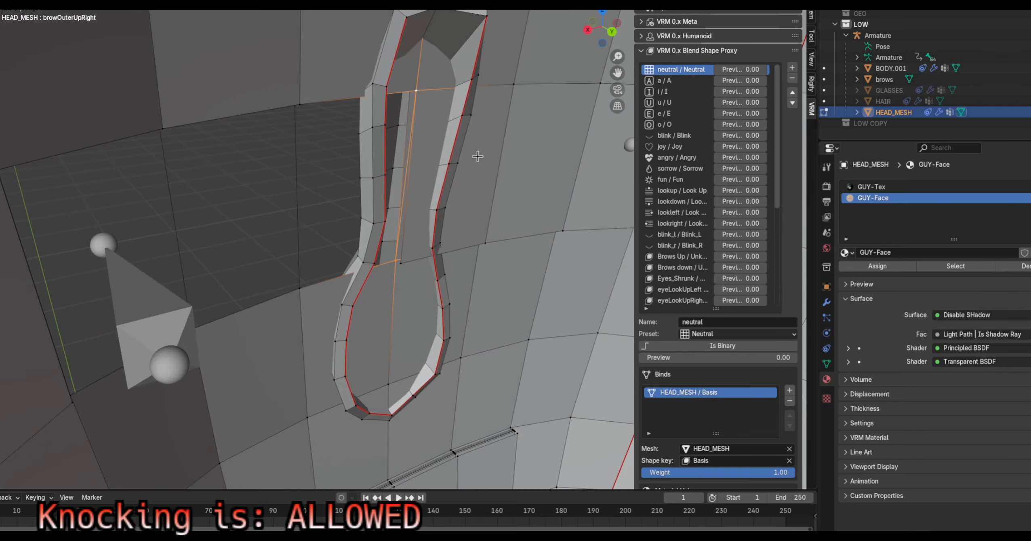
{"action": "middle_click_drag", "start_coordinate": [437, 130], "coordinate": [437, 180]}
{"action": "middle_click_drag", "start_coordinate": [236, 243], "coordinate": [337, 256]}
{"action": "key", "text": "ctrl+z"}
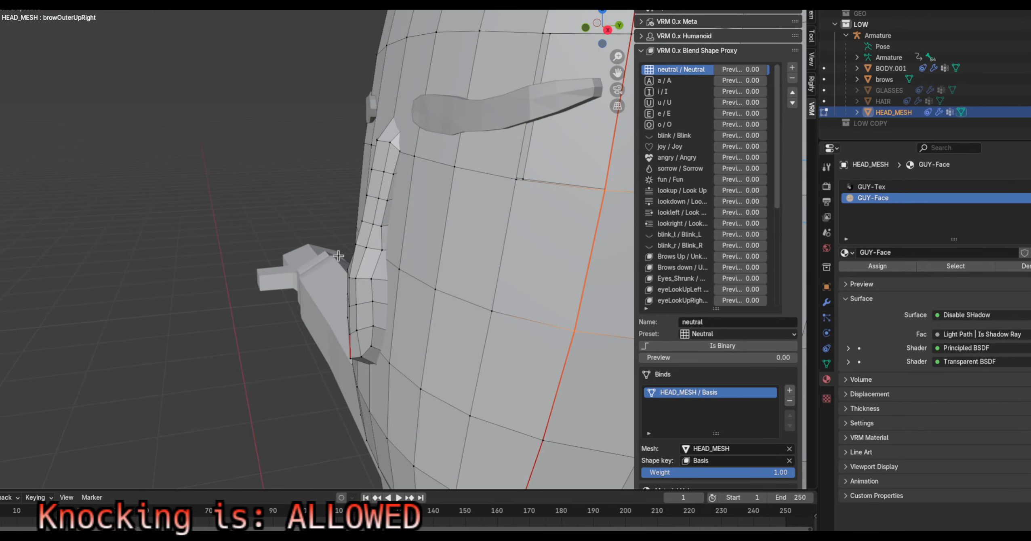
{"action": "middle_click_drag", "start_coordinate": [475, 277], "coordinate": [369, 217]}
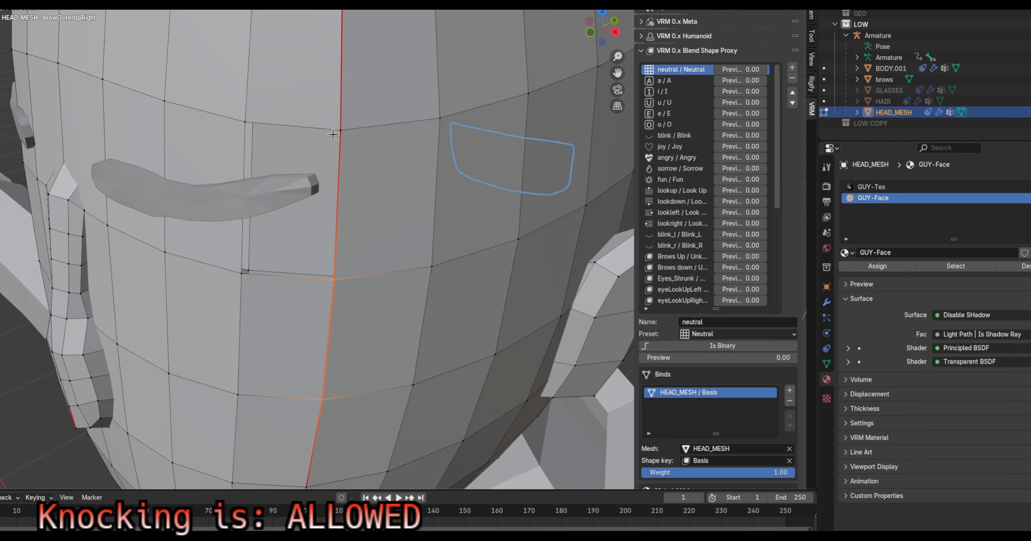
Join the upper and lower vertices at the gap beside the left brow and check the face from the front
{"action": "left_click", "coordinate": [345, 136]}
{"action": "left_click", "coordinate": [337, 278], "text": "shift"}
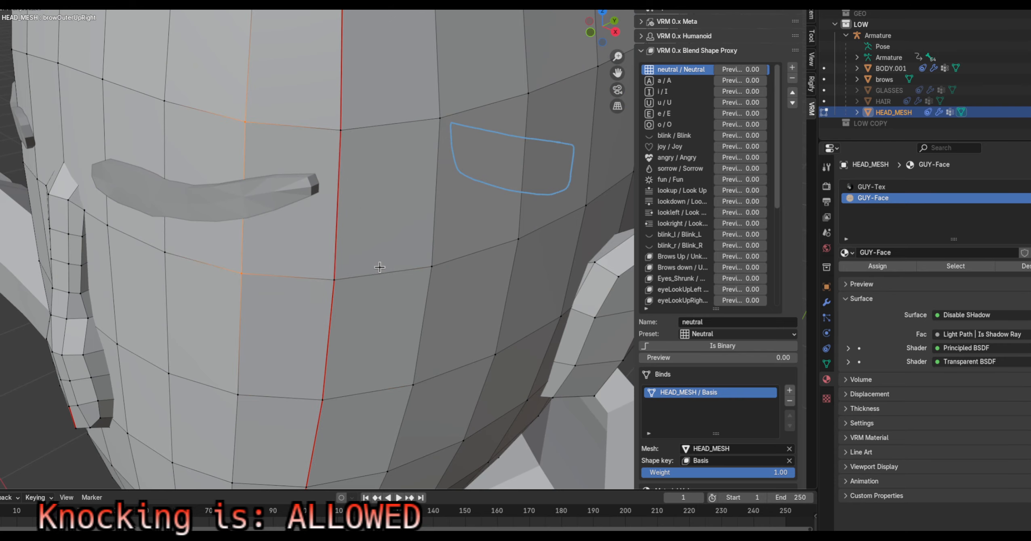
{"action": "scroll", "coordinate": [438, 255], "scroll_direction": "down", "scroll_amount": 4}
{"action": "left_click", "coordinate": [506, 302]}
{"action": "middle_click_drag", "start_coordinate": [487, 295], "coordinate": [502, 280]}
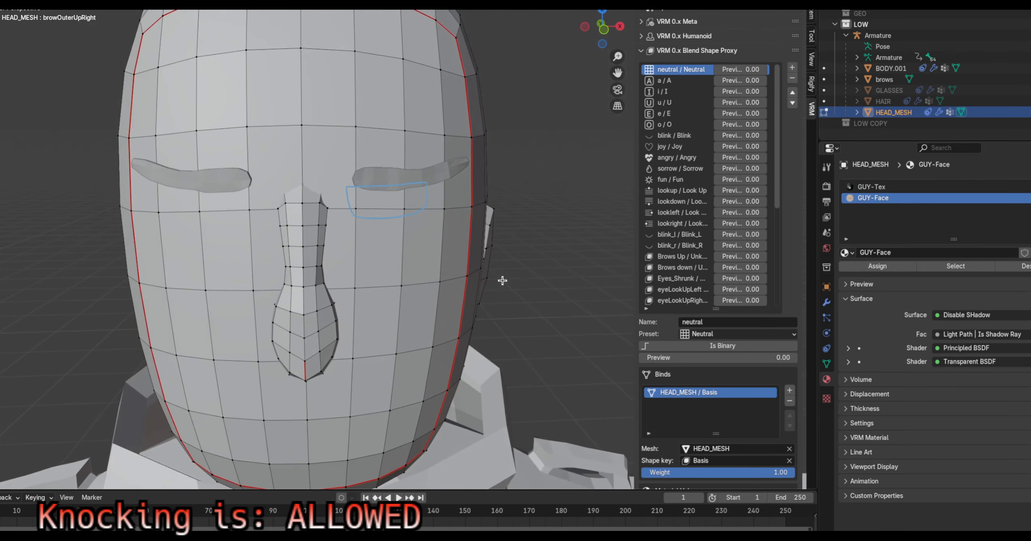
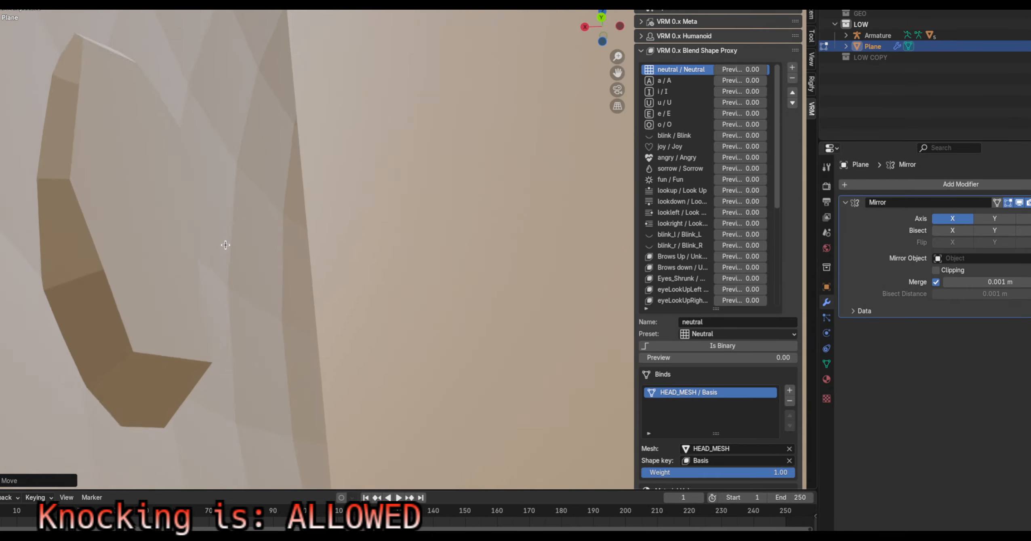
Finish editing the mirrored plane and open the head mesh for editing
{"action": "left_click", "coordinate": [399, 332]}
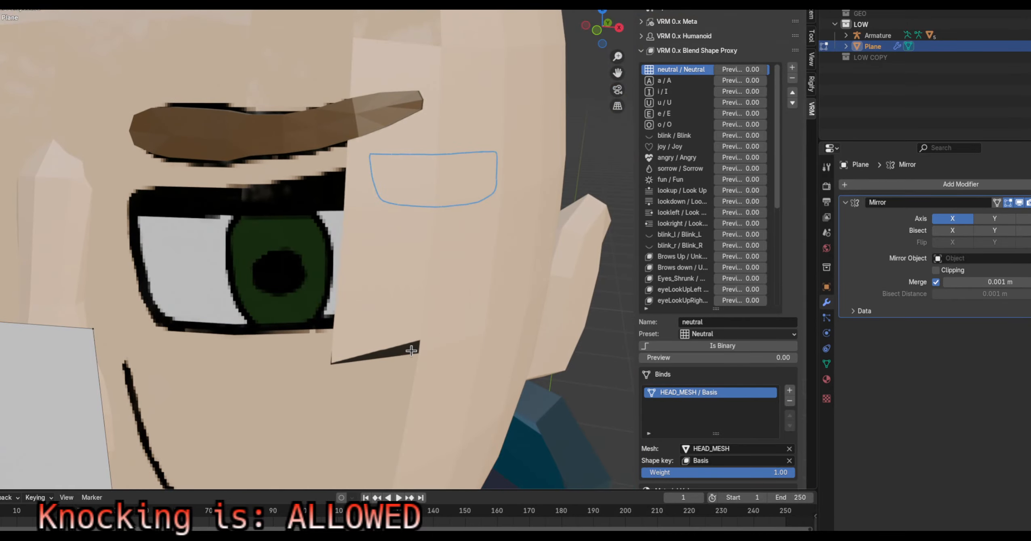
{"action": "scroll", "coordinate": [378, 208], "scroll_direction": "down", "scroll_amount": 6}
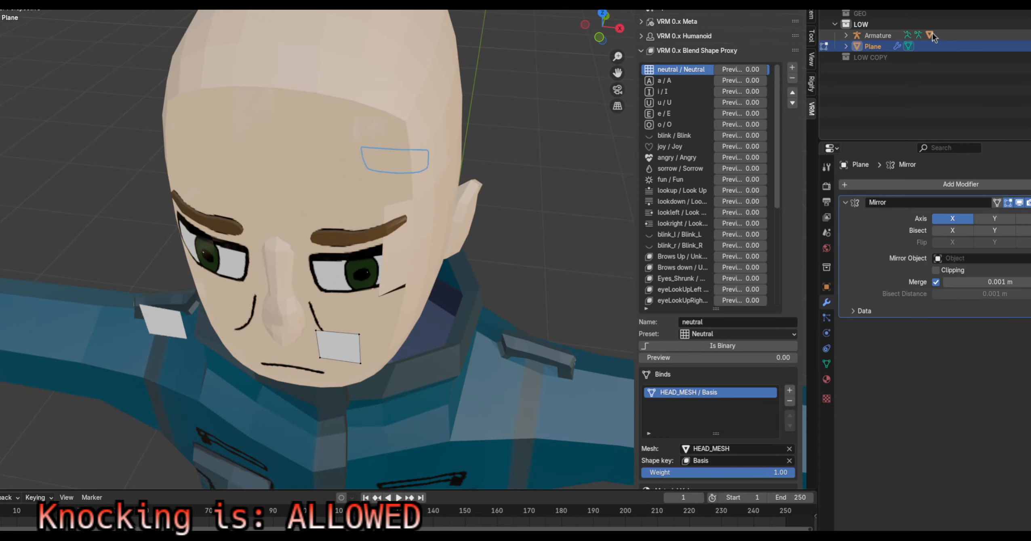
{"action": "left_click", "coordinate": [884, 36]}
{"action": "key", "text": "Tab"}
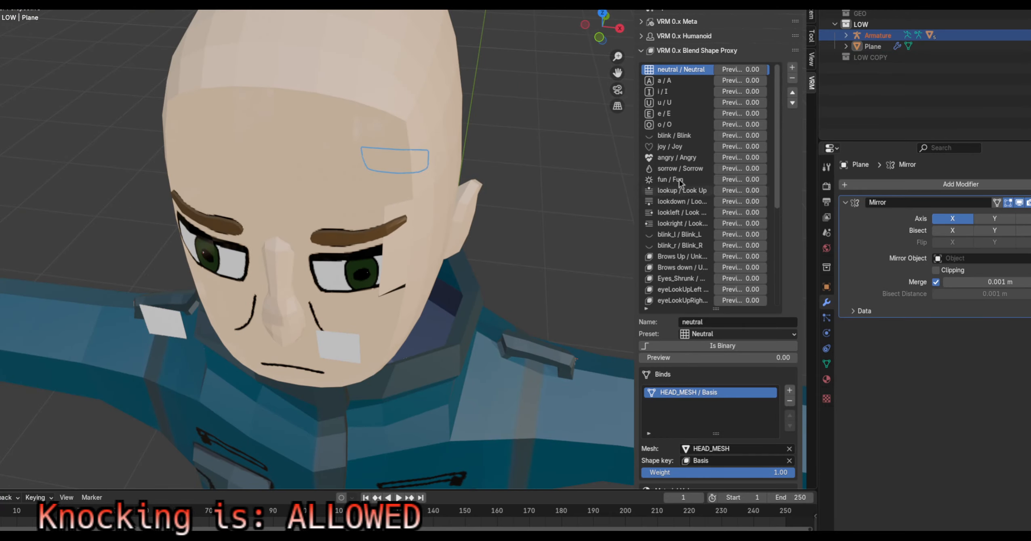
{"action": "left_click", "coordinate": [881, 30]}
{"action": "left_click", "coordinate": [359, 192]}
{"action": "key", "text": "Tab"}
{"action": "middle_click_drag", "start_coordinate": [447, 231], "coordinate": [416, 188]}
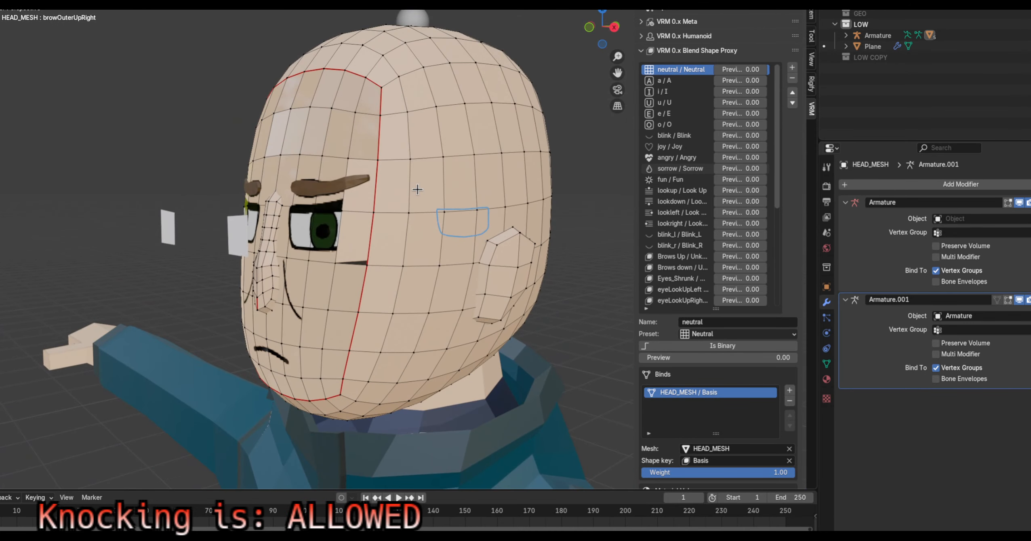
Reveal all hidden head geometry and inspect the vertex at the dark gap beside the left eye from behind
{"action": "key", "text": "alt+h"}
{"action": "left_click", "coordinate": [363, 248]}
{"action": "middle_click_drag", "start_coordinate": [364, 249], "coordinate": [464, 261]}
{"action": "scroll", "coordinate": [464, 261], "scroll_direction": "up", "scroll_amount": 6}
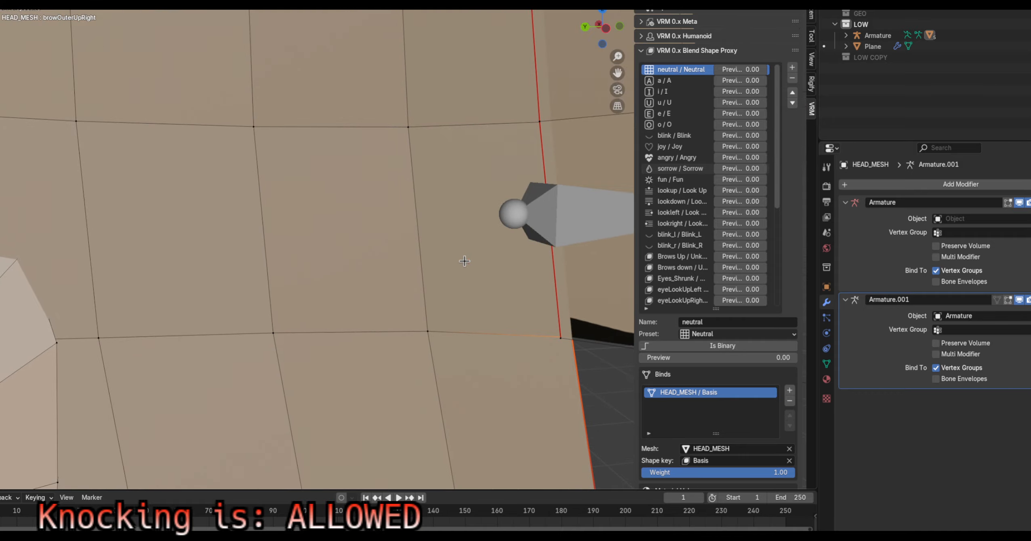
{"action": "middle_click_drag", "start_coordinate": [501, 298], "coordinate": [267, 220], "text": "shift"}
{"action": "middle_click_drag", "start_coordinate": [507, 321], "coordinate": [399, 225], "text": "shift"}
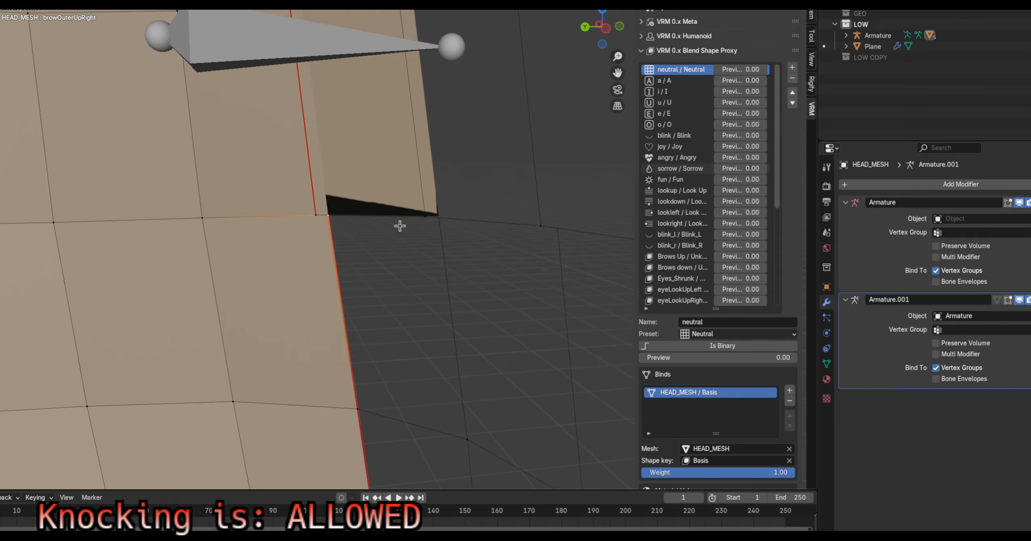
{"action": "middle_click_drag", "start_coordinate": [438, 263], "coordinate": [439, 234]}
Preview the Blink expression at 1.00 in Object Mode, reset it to 0.00, and inspect the dark sliver beside the left eye
{"action": "key", "text": "Tab"}
{"action": "scroll", "coordinate": [420, 208], "scroll_direction": "down", "scroll_amount": 4}
{"action": "left_click_drag", "start_coordinate": [727, 135], "coordinate": [765, 135]}
{"action": "mouse_move", "coordinate": [565, 202]}
{"action": "middle_mouse_down"}
{"action": "mouse_move", "coordinate": [484, 202]}
{"action": "mouse_move", "coordinate": [580, 200]}
{"action": "middle_mouse_up"}
{"action": "middle_click_drag", "start_coordinate": [457, 203], "coordinate": [537, 202]}
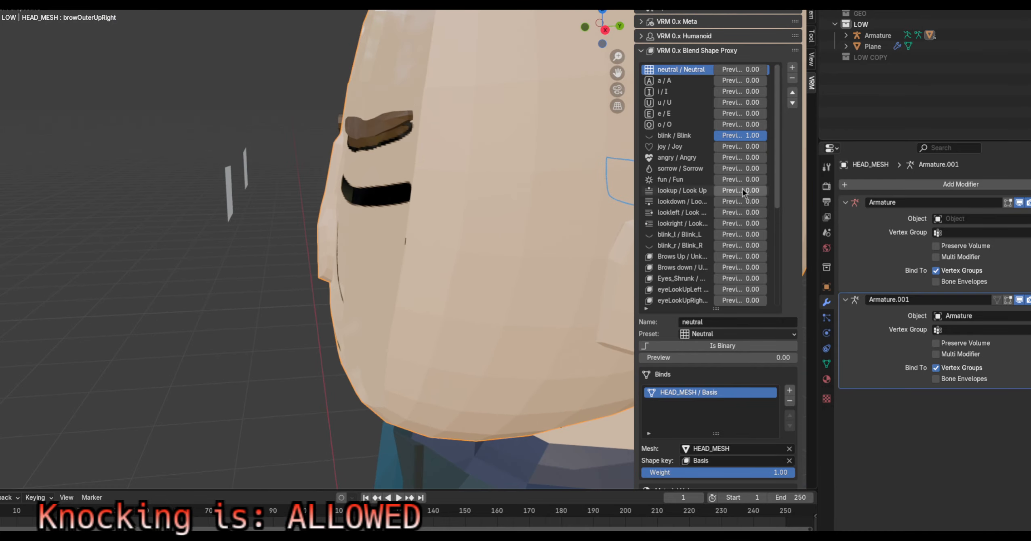
{"action": "left_click_drag", "start_coordinate": [748, 135], "coordinate": [701, 136]}
{"action": "middle_click_drag", "start_coordinate": [501, 258], "coordinate": [499, 330]}
{"action": "scroll", "coordinate": [422, 282], "scroll_direction": "up", "scroll_amount": 4}
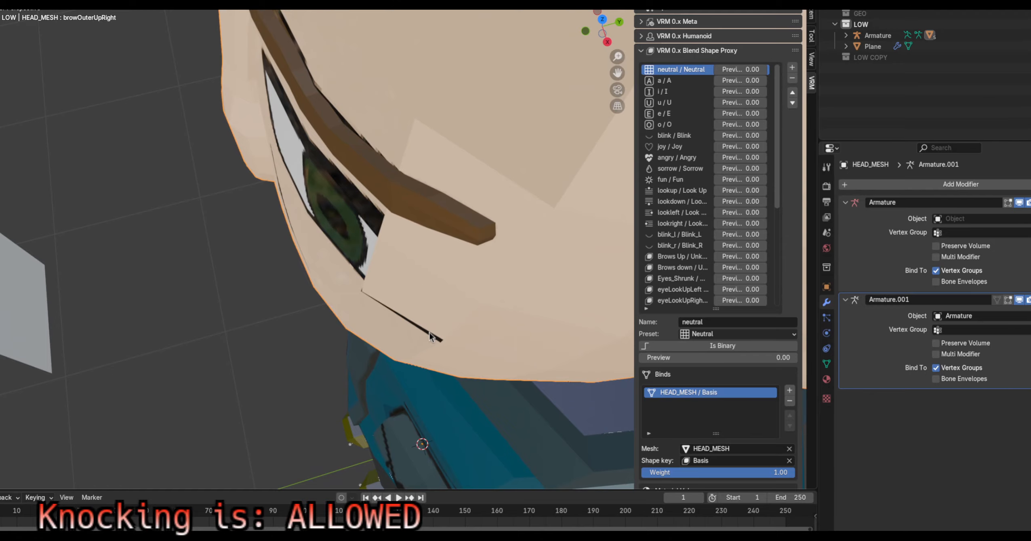
{"action": "scroll", "coordinate": [415, 310], "scroll_direction": "down", "scroll_amount": 2}
{"action": "middle_click_drag", "start_coordinate": [412, 300], "coordinate": [434, 254]}
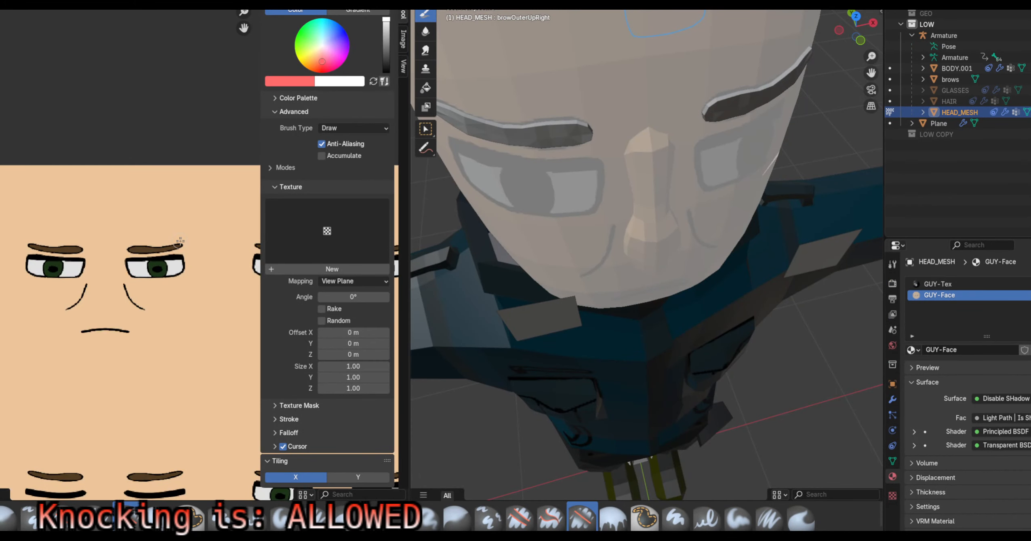
Switch the head mesh from Texture Paint to Edit Mode beside the face texture image
{"action": "scroll", "coordinate": [178, 243], "scroll_direction": "down", "scroll_amount": 2}
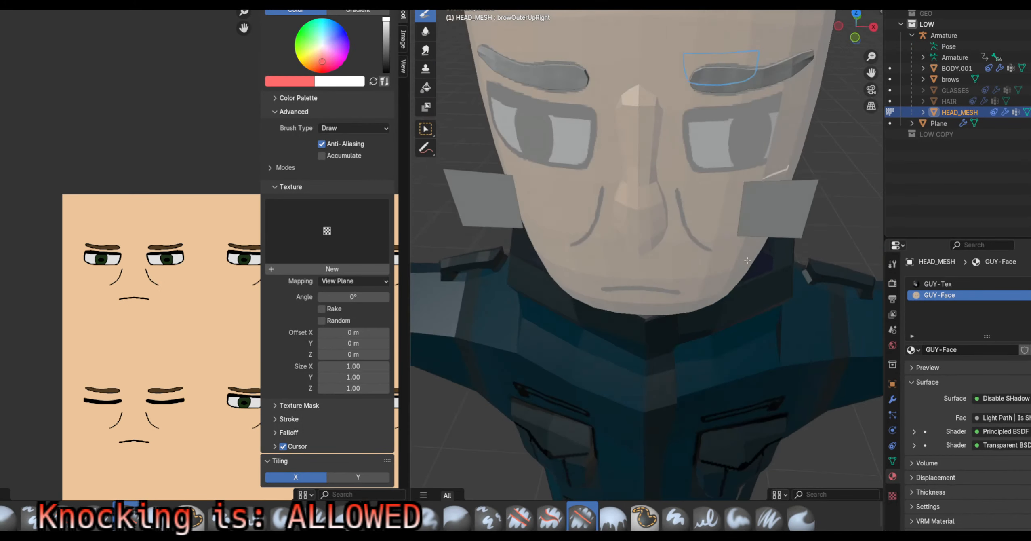
{"action": "middle_click_drag", "start_coordinate": [748, 260], "coordinate": [723, 248]}
{"action": "left_click", "coordinate": [465, 2]}
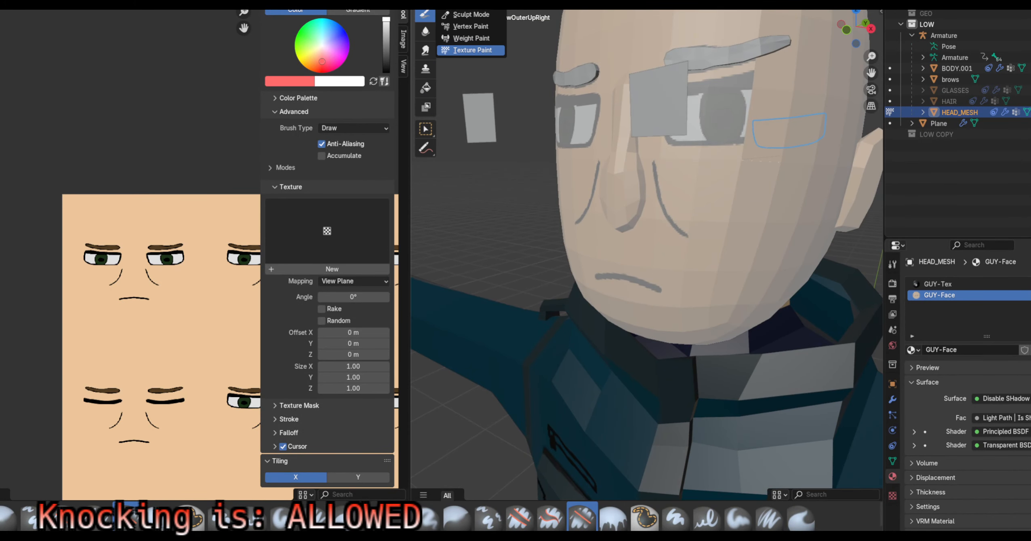
{"action": "left_click", "coordinate": [469, 1]}
{"action": "left_click", "coordinate": [466, 1]}
{"action": "left_click", "coordinate": [475, 4]}
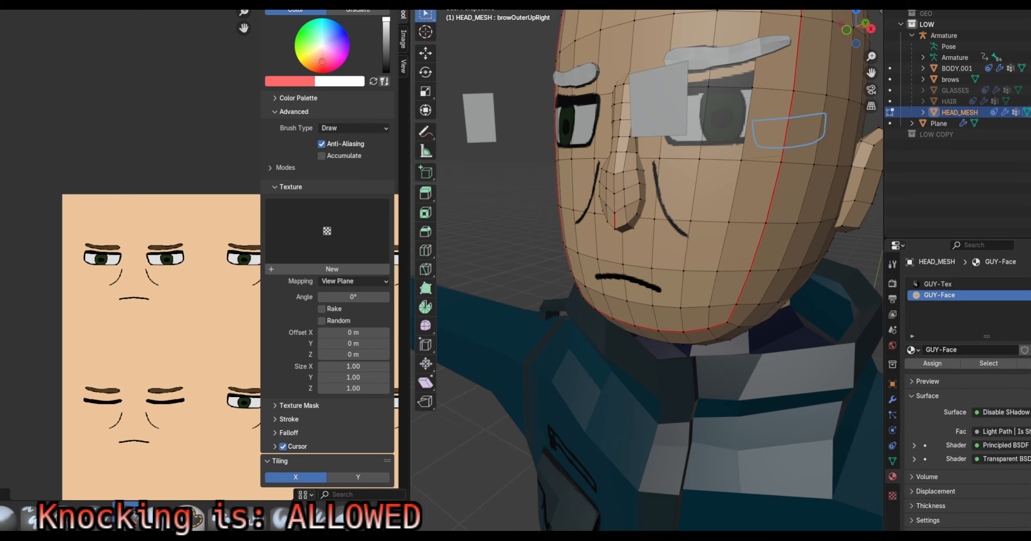
Select the single head face beside the left eye's outer corner using face selection
{"action": "middle_click_drag", "start_coordinate": [595, 102], "coordinate": [653, 237]}
{"action": "key", "text": "ctrl+r"}
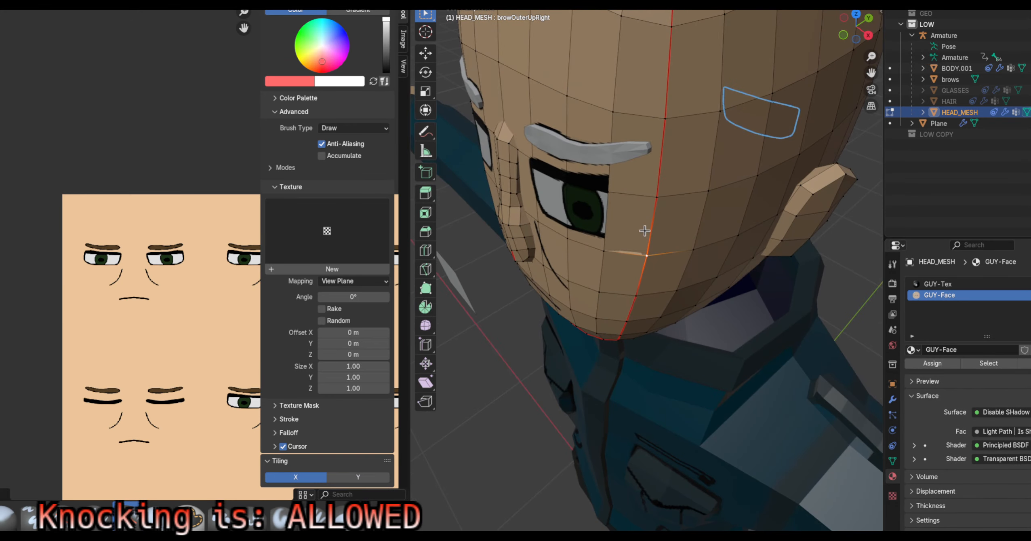
{"action": "key", "text": "Escape"}
{"action": "key", "text": "3"}
{"action": "left_click", "coordinate": [630, 231]}
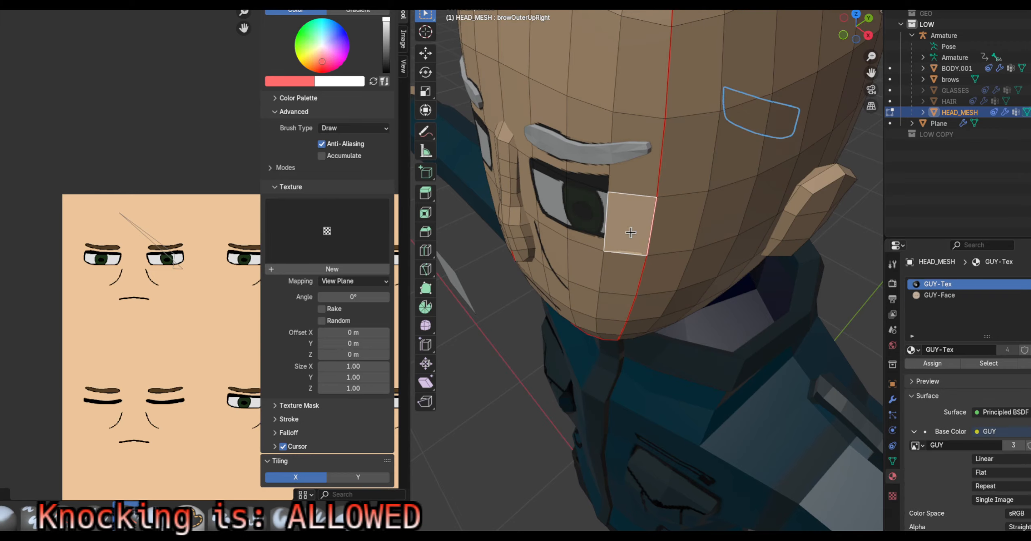
{"action": "middle_click_drag", "start_coordinate": [679, 279], "coordinate": [683, 226]}
{"action": "scroll", "coordinate": [680, 197], "scroll_direction": "up", "scroll_amount": 3}
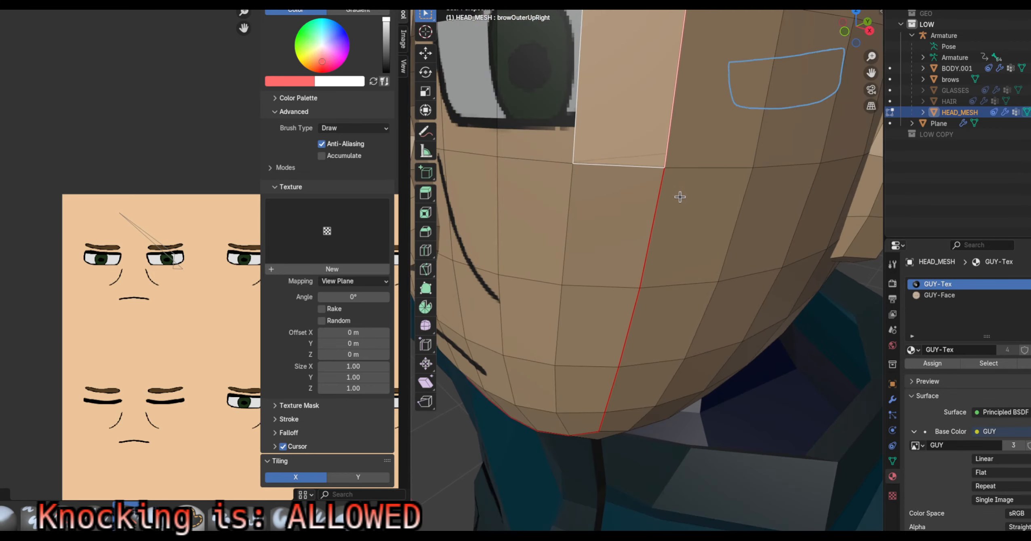
Try to select the face's stray UV vertex over the face texture and look for a different image editor mode
{"action": "mouse_move", "coordinate": [110, 208]}
{"action": "left_mouse_down"}
{"action": "mouse_move", "coordinate": [146, 238]}
{"action": "mouse_move", "coordinate": [171, 225]}
{"action": "left_mouse_up"}
{"action": "key", "text": "ctrl+z"}
{"action": "scroll", "coordinate": [168, 242], "scroll_direction": "up", "scroll_amount": 4}
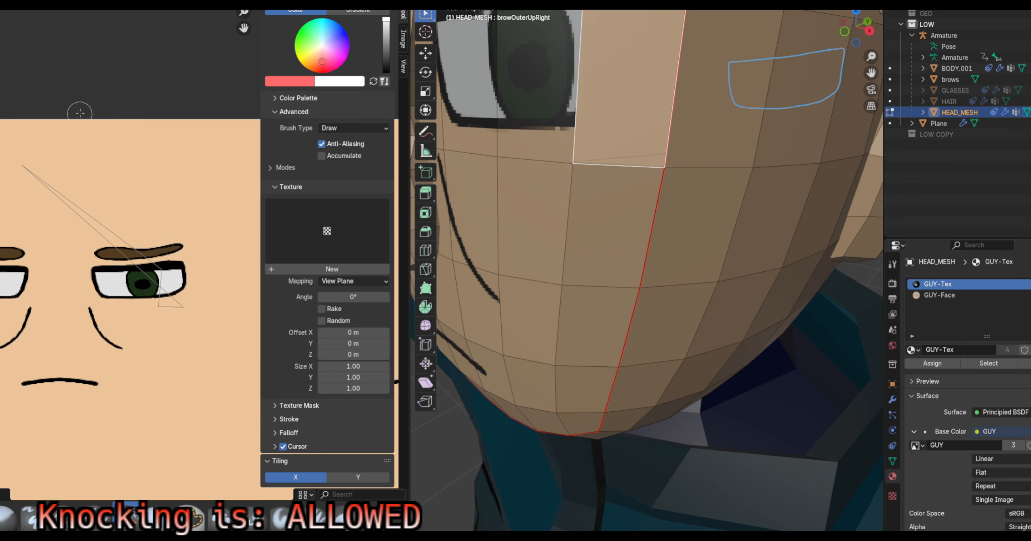
{"action": "left_click", "coordinate": [5, 12]}
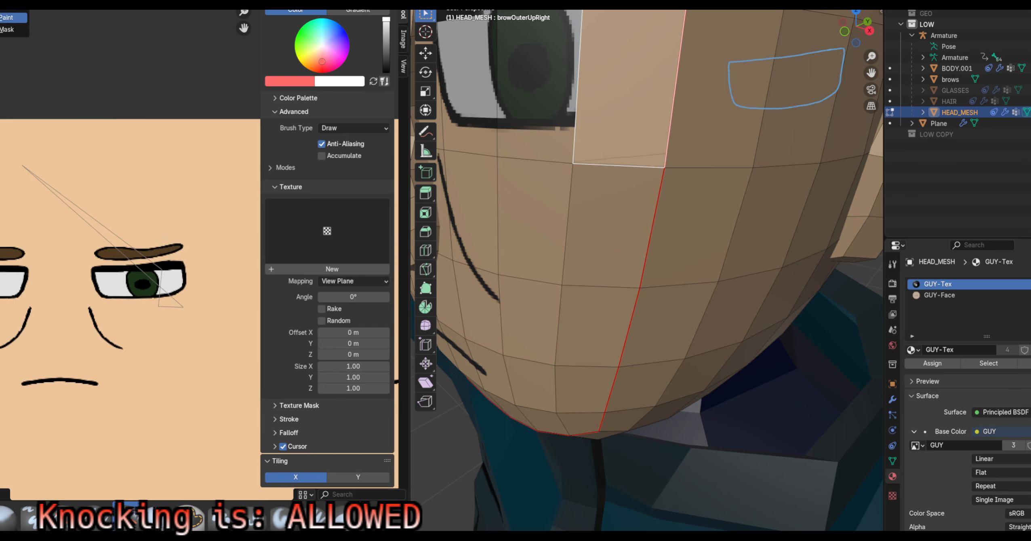
{"action": "left_click", "coordinate": [6, 10]}
{"action": "left_click", "coordinate": [6, 10]}
{"action": "left_click", "coordinate": [8, 20]}
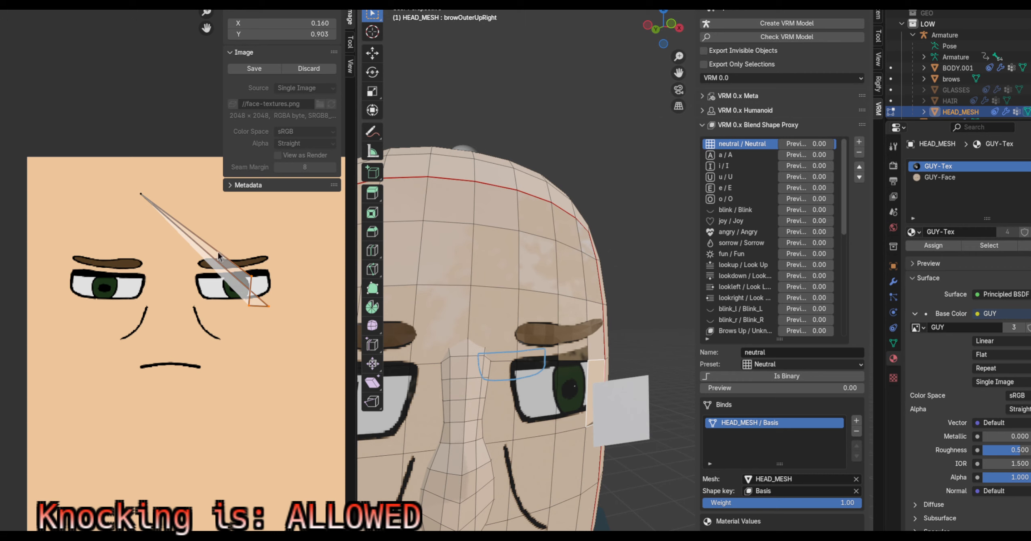
Move the face's stray UV vertex from the forehead to the outer corner of the left eye, about 0.090 in X and -0.058 in Y
{"action": "left_click_drag", "start_coordinate": [123, 175], "coordinate": [156, 208]}
{"action": "key", "text": "g"}
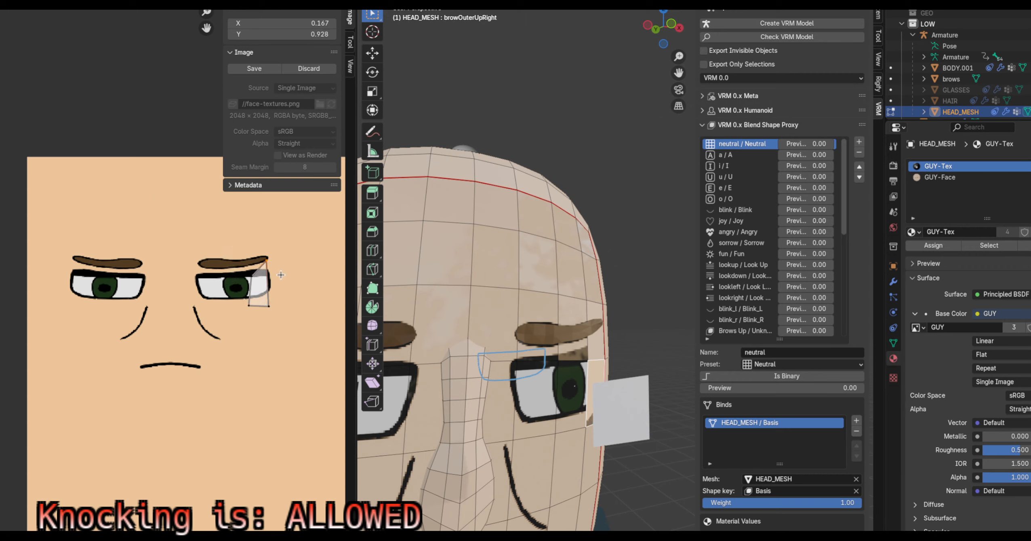
{"action": "left_click", "coordinate": [284, 291]}
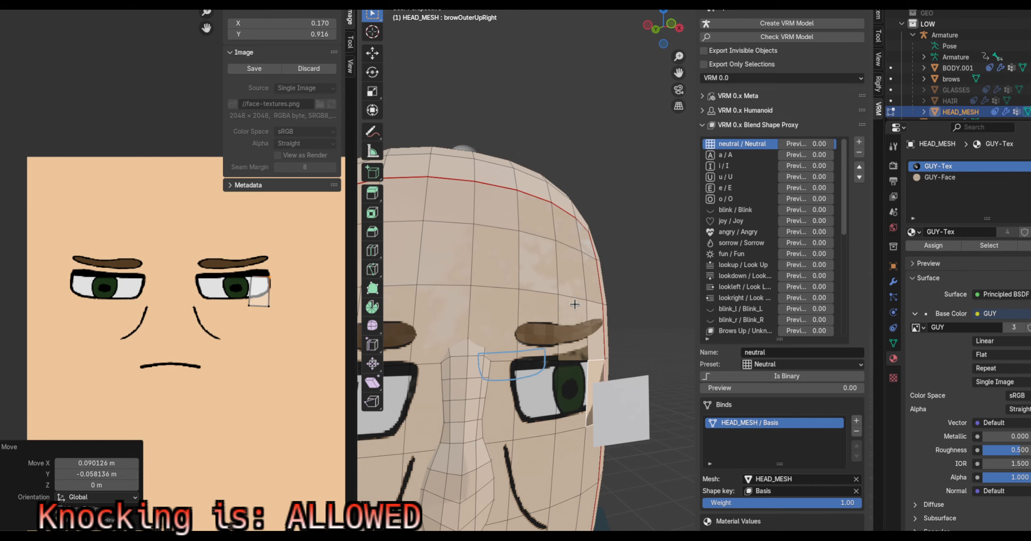
{"action": "scroll", "coordinate": [576, 305], "scroll_direction": "down", "scroll_amount": 4}
{"action": "middle_click_drag", "start_coordinate": [633, 371], "coordinate": [545, 391]}
{"action": "scroll", "coordinate": [545, 392], "scroll_direction": "up", "scroll_amount": 5}
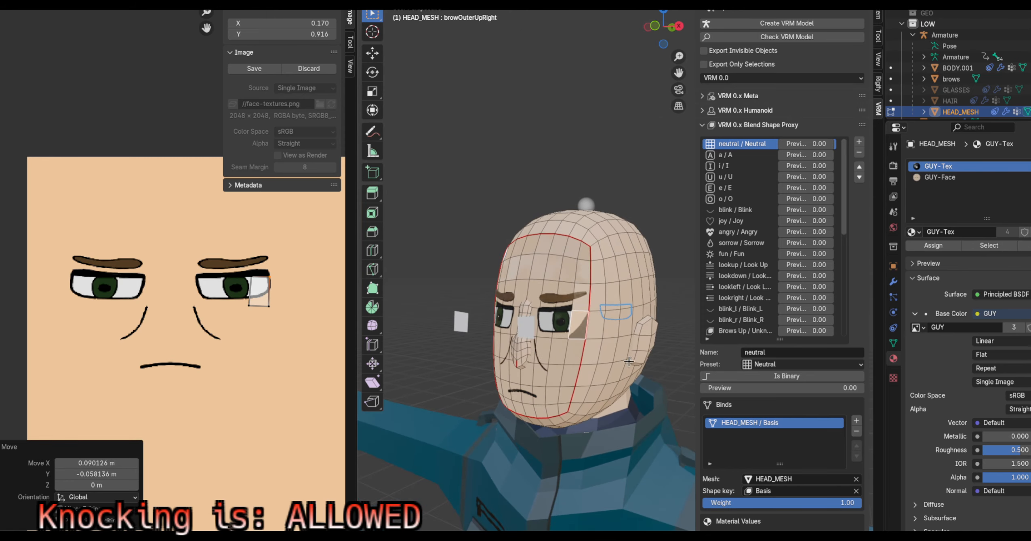
Flip the normal of the selected face beside the left eye
{"action": "scroll", "coordinate": [626, 356], "scroll_direction": "up", "scroll_amount": 4}
{"action": "scroll", "coordinate": [538, 236], "scroll_direction": "up", "scroll_amount": 3}
{"action": "scroll", "coordinate": [537, 237], "scroll_direction": "down", "scroll_amount": 4}
{"action": "middle_click_drag", "start_coordinate": [537, 237], "coordinate": [539, 291]}
{"action": "left_click", "coordinate": [552, 2]}
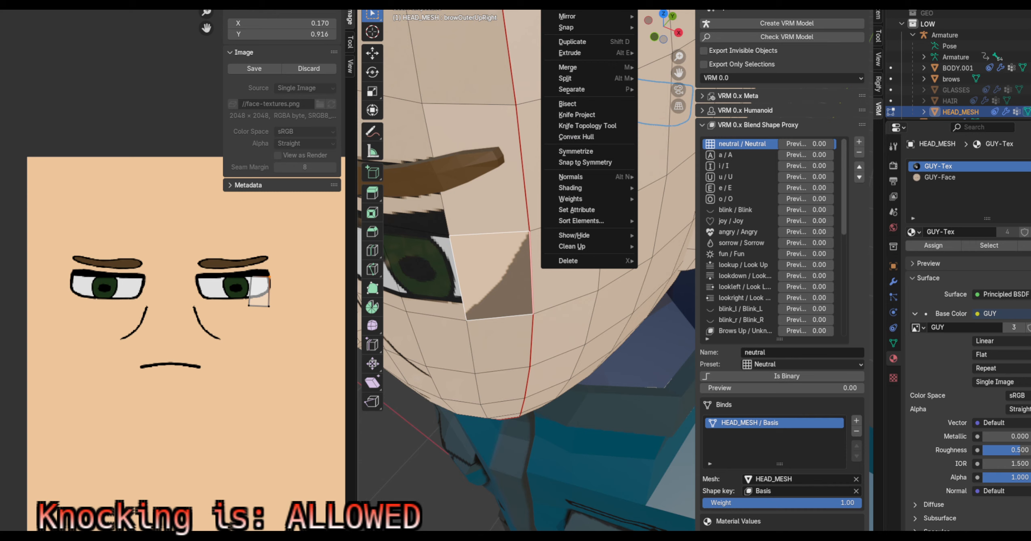
{"action": "mouse_move", "coordinate": [589, 176]}
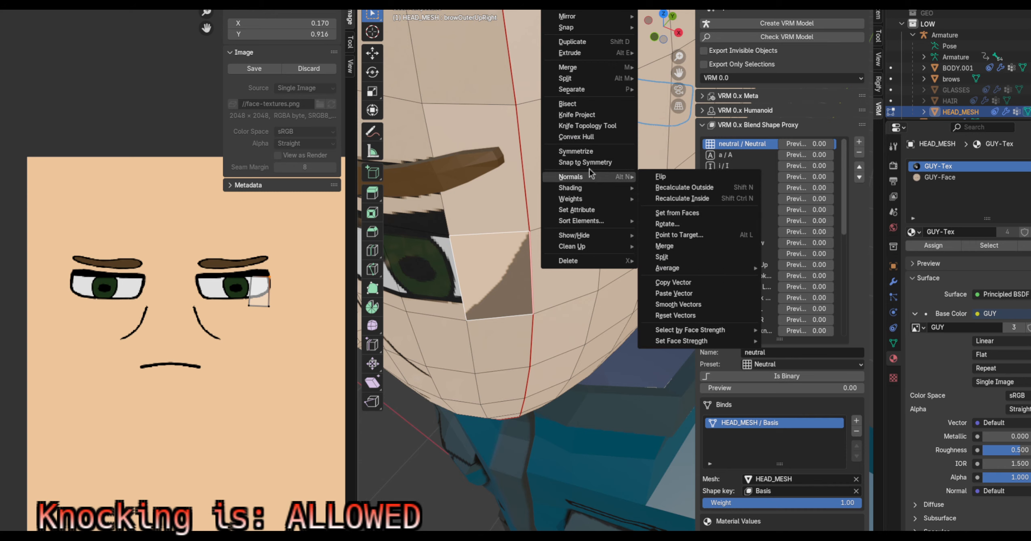
{"action": "left_click", "coordinate": [686, 179]}
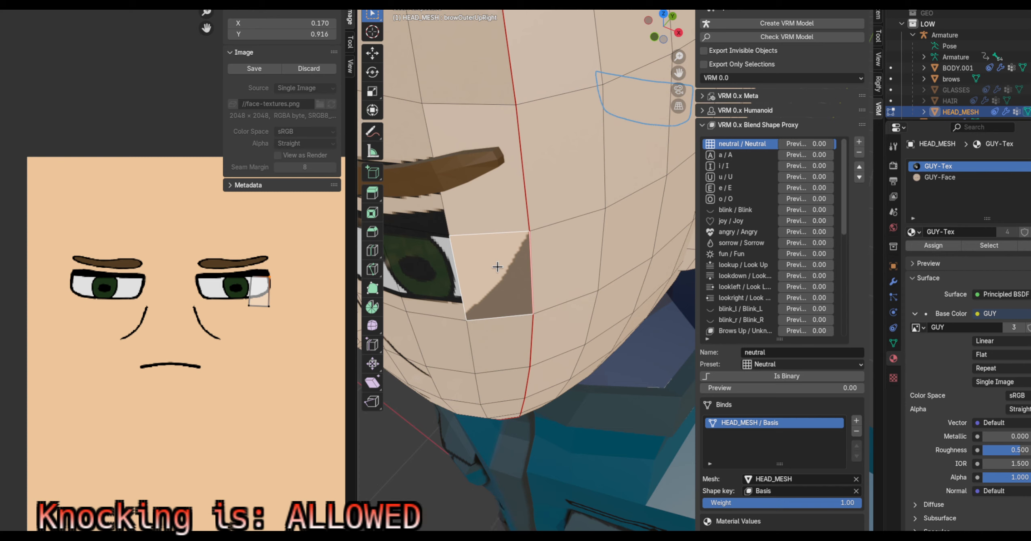
{"action": "left_click", "coordinate": [256, 299]}
{"action": "key", "text": "s"}
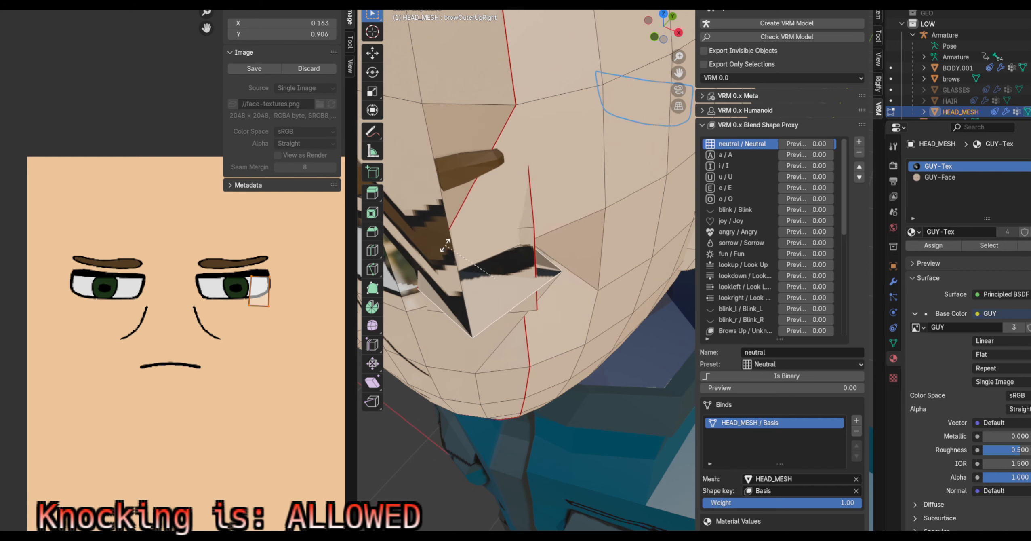
{"action": "right_click", "coordinate": [482, 235]}
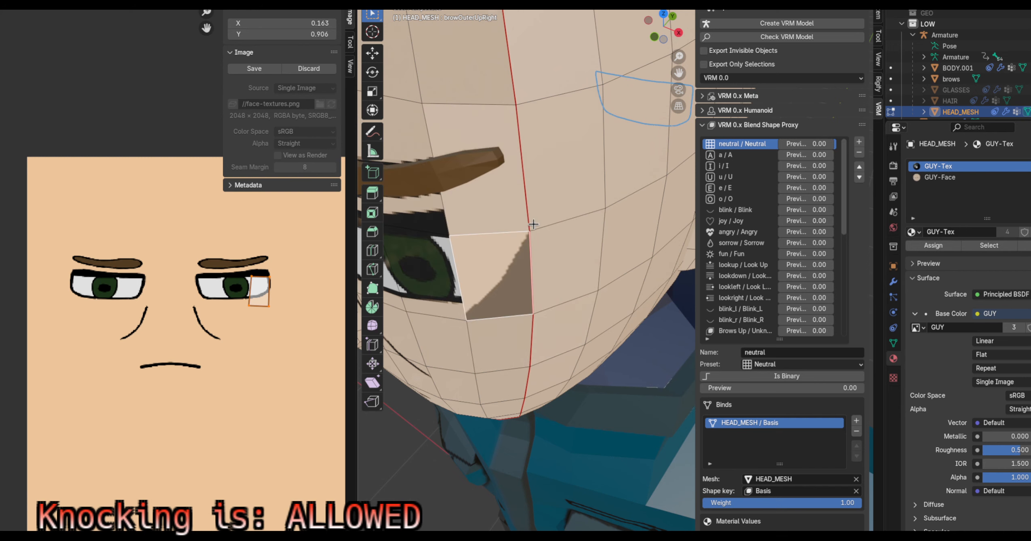
Recalculate the selected face's normals to the outside and inspect the dark patch beside the left eye
{"action": "left_click", "coordinate": [553, 2]}
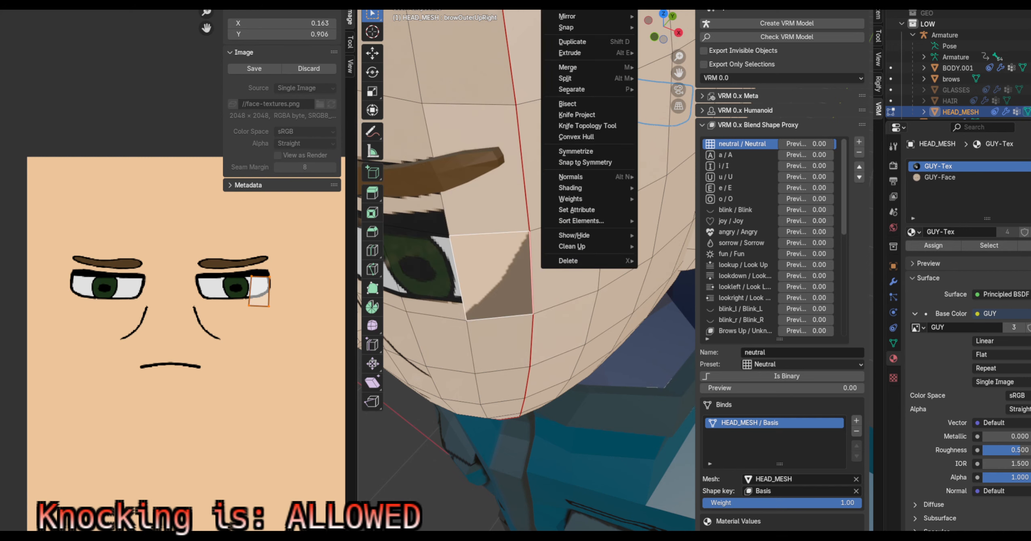
{"action": "mouse_move", "coordinate": [581, 60]}
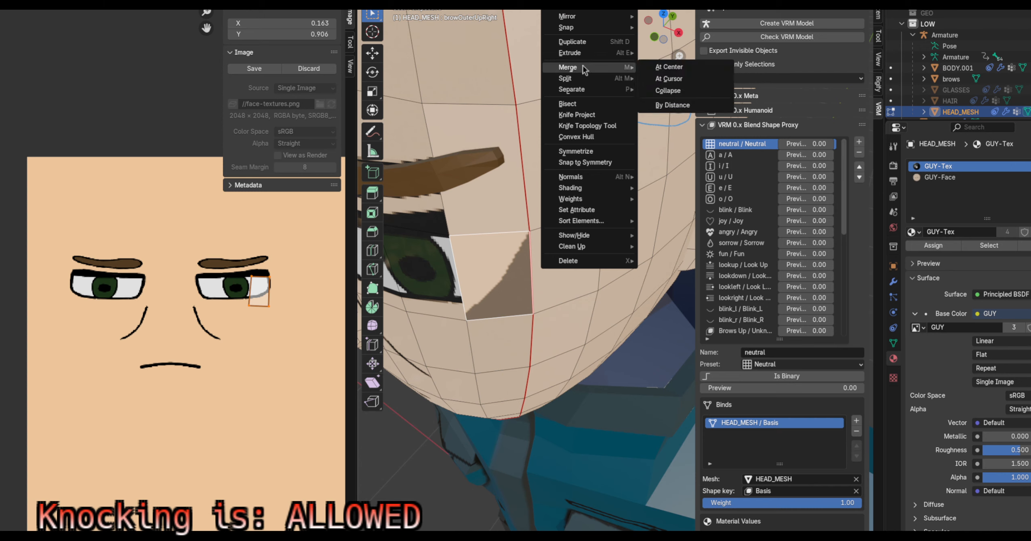
{"action": "mouse_move", "coordinate": [581, 17]}
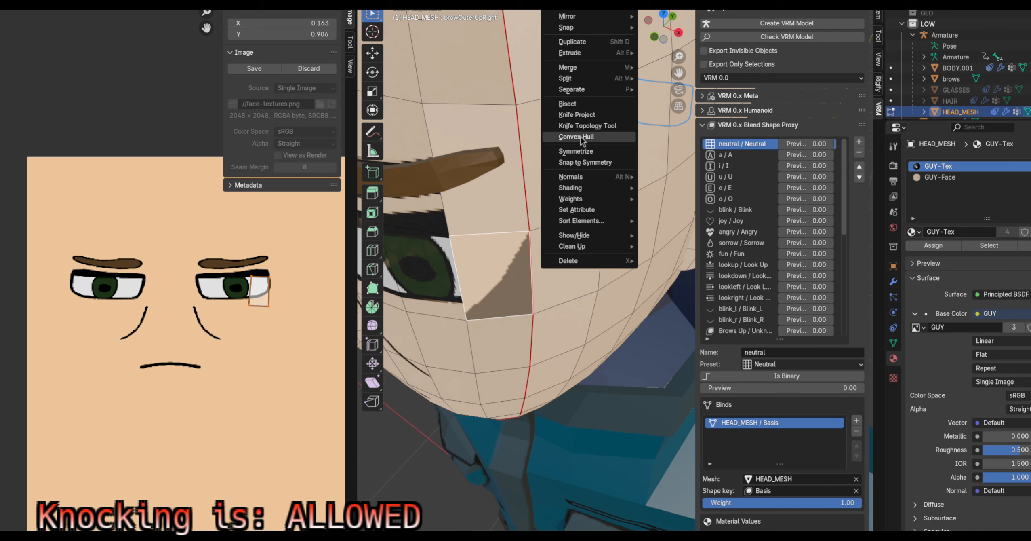
{"action": "mouse_move", "coordinate": [583, 180]}
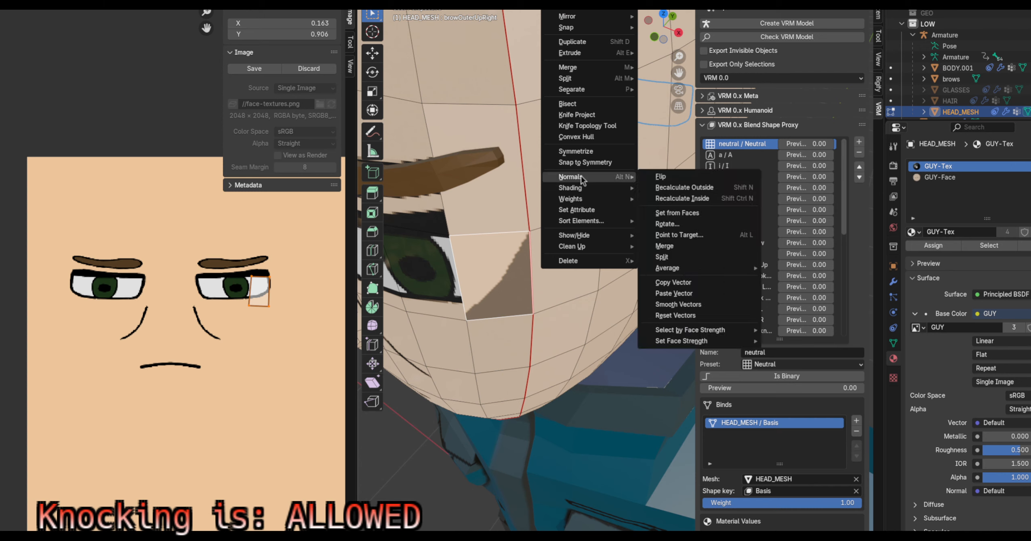
{"action": "left_click", "coordinate": [711, 186]}
{"action": "middle_click_drag", "start_coordinate": [477, 289], "coordinate": [539, 241]}
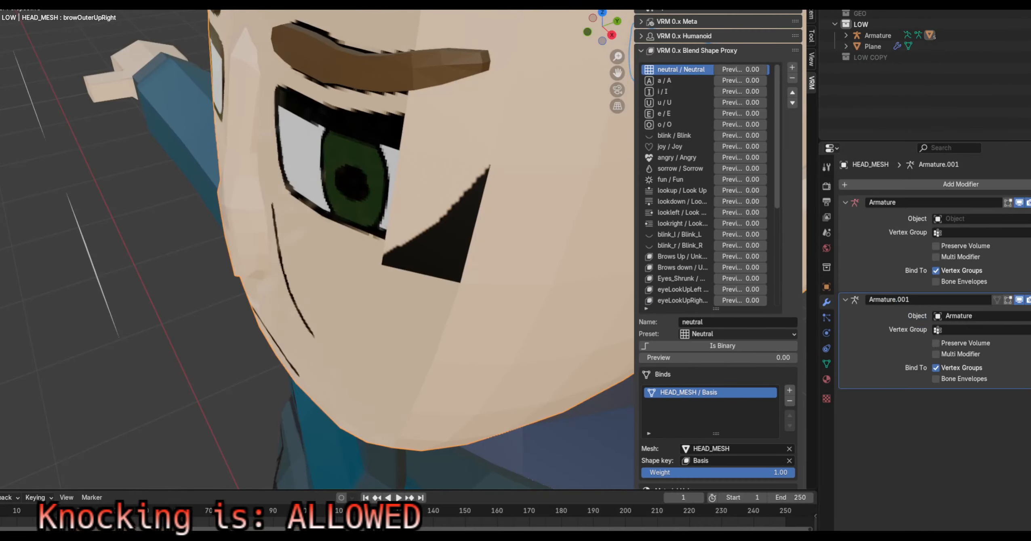
{"action": "middle_click_drag", "start_coordinate": [420, 258], "coordinate": [473, 206]}
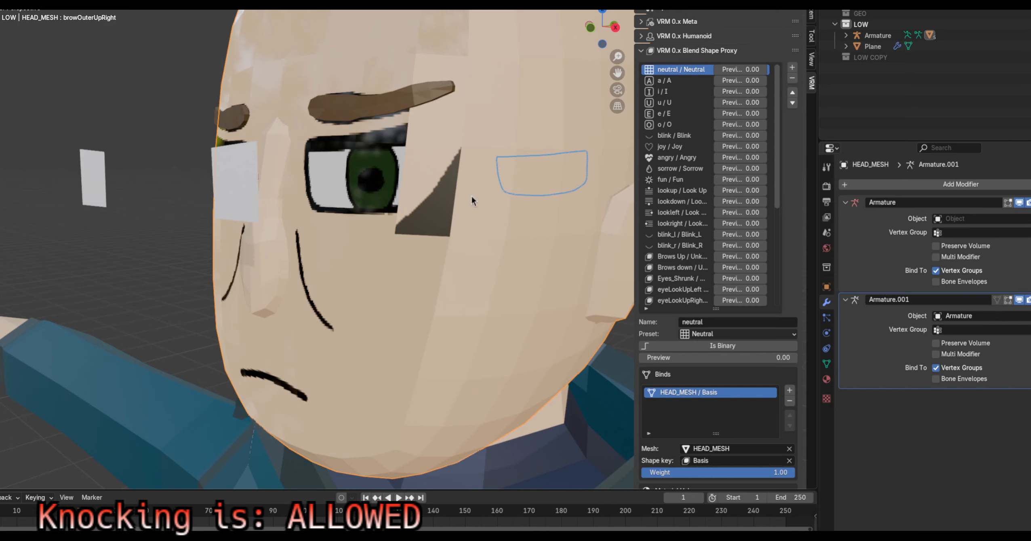
Examine the blend shape list and compare the head mesh around the left eye with the drawn guide outline
{"action": "scroll", "coordinate": [719, 150], "scroll_direction": "down", "scroll_amount": 5}
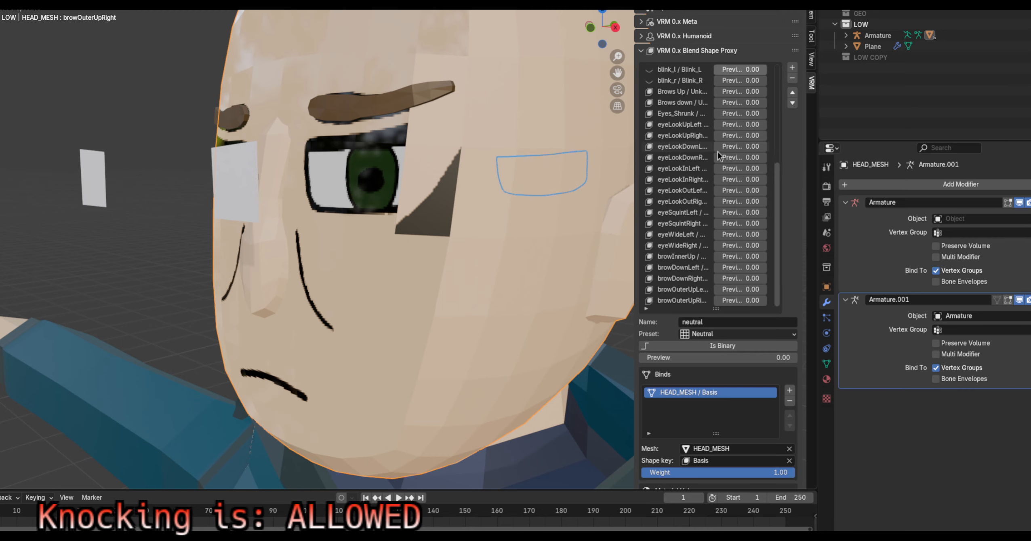
{"action": "middle_click_drag", "start_coordinate": [506, 238], "coordinate": [497, 287]}
{"action": "key", "text": "KP_1"}
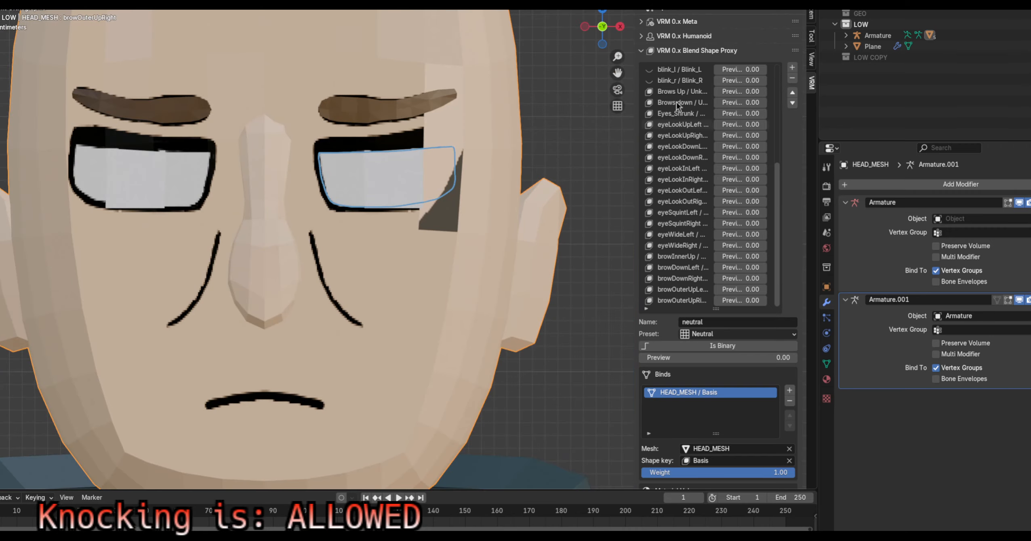
{"action": "scroll", "coordinate": [459, 168], "scroll_direction": "up", "scroll_amount": 5}
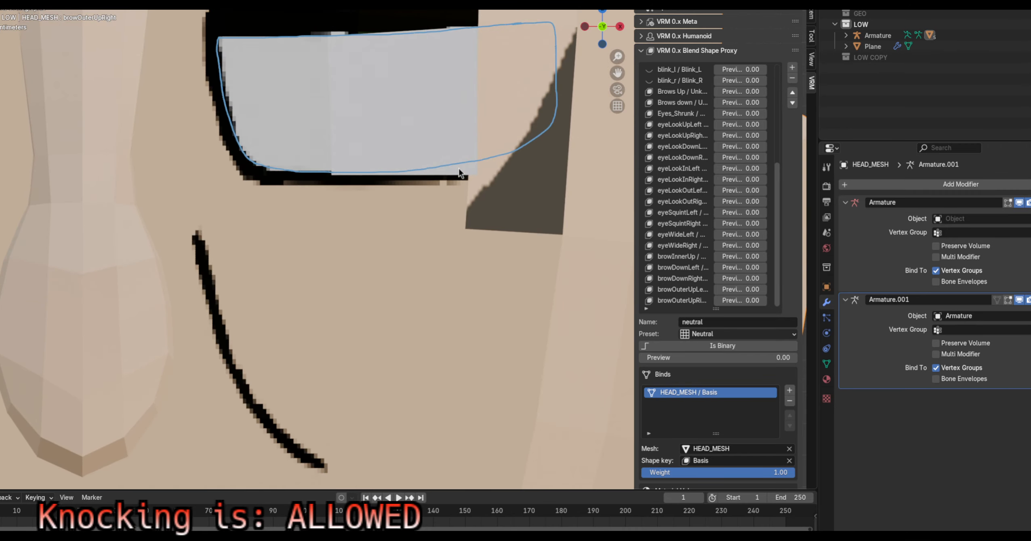
{"action": "middle_click_drag", "start_coordinate": [467, 147], "coordinate": [446, 233], "text": "shift"}
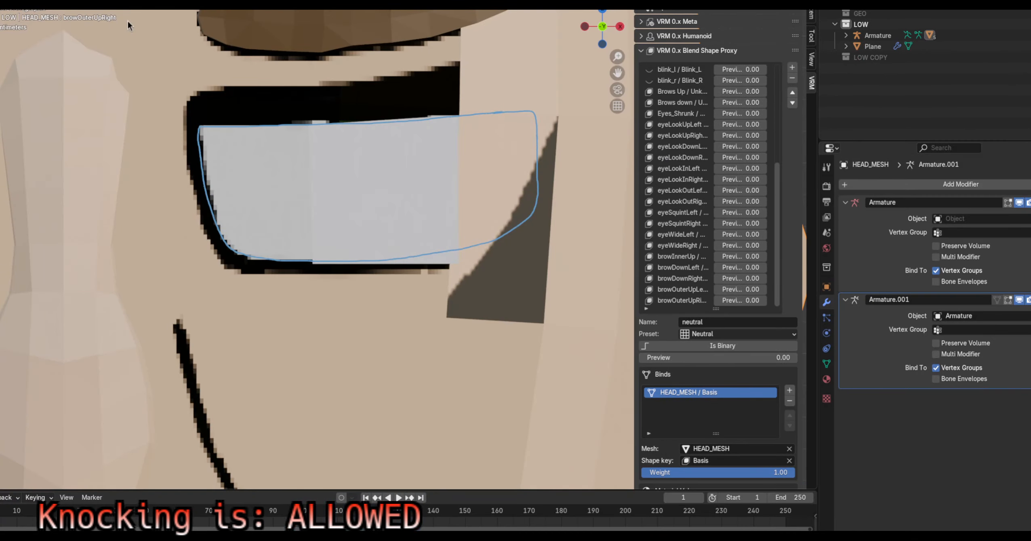
{"action": "key", "text": "Tab"}
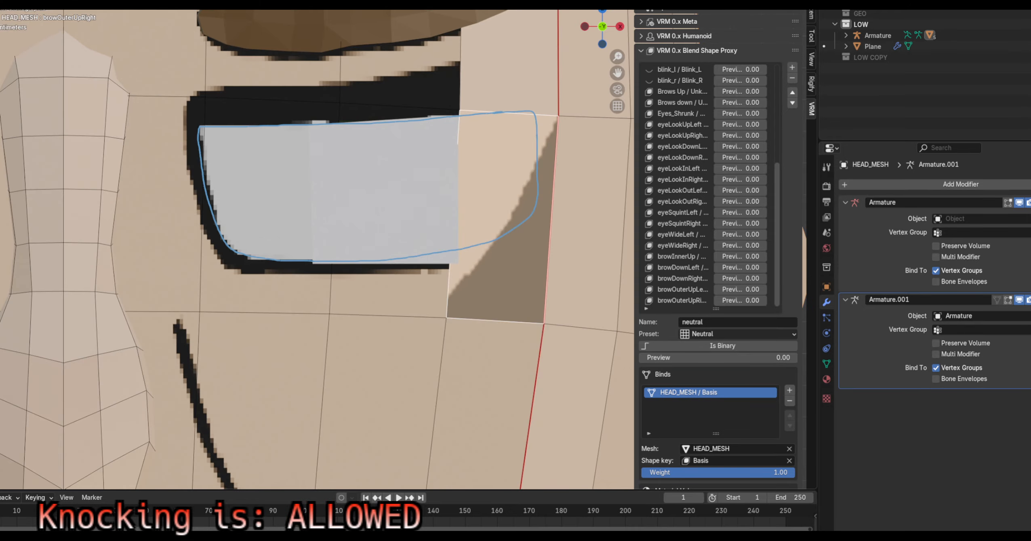
{"action": "scroll", "coordinate": [384, 203], "scroll_direction": "down", "scroll_amount": 3}
{"action": "middle_click_drag", "start_coordinate": [384, 203], "coordinate": [393, 247]}
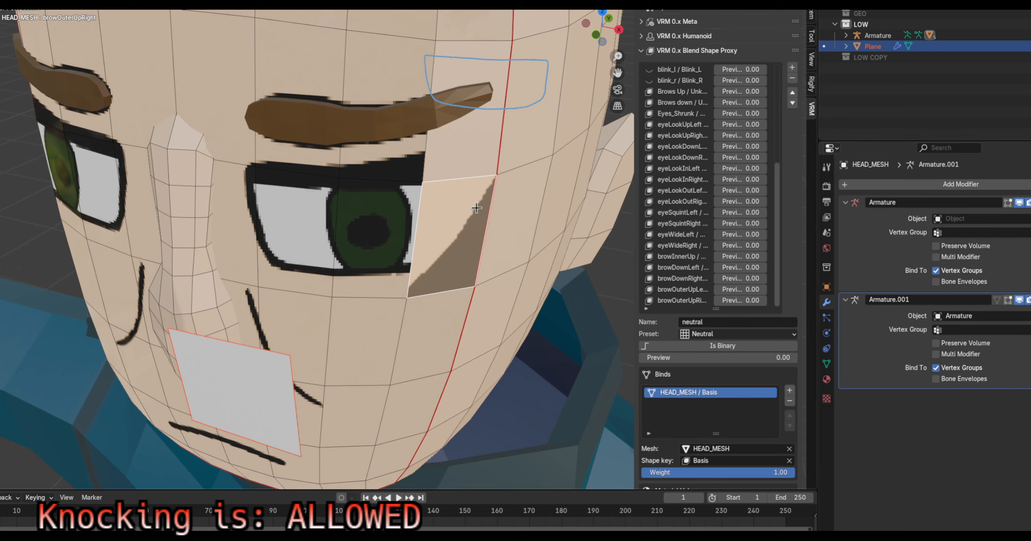
Switch mesh editing from the head to the Plane object and check its position over the left eye's guide outline
{"action": "left_click", "coordinate": [880, 45]}
{"action": "left_click", "coordinate": [869, 48]}
{"action": "key", "text": "Tab"}
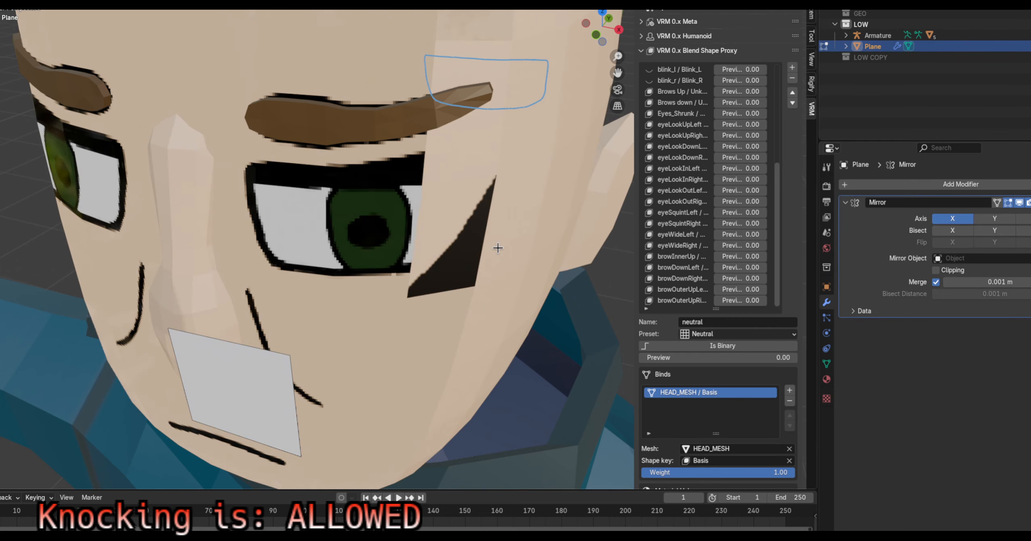
{"action": "key", "text": "KP_1"}
{"action": "scroll", "coordinate": [489, 249], "scroll_direction": "up", "scroll_amount": 4}
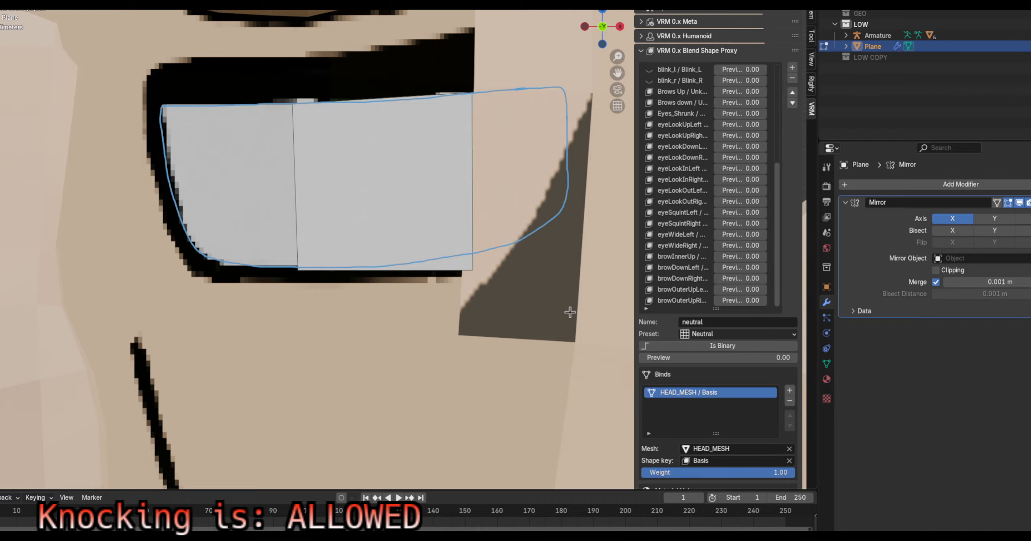
{"action": "middle_click_drag", "start_coordinate": [546, 293], "coordinate": [503, 331], "text": "shift"}
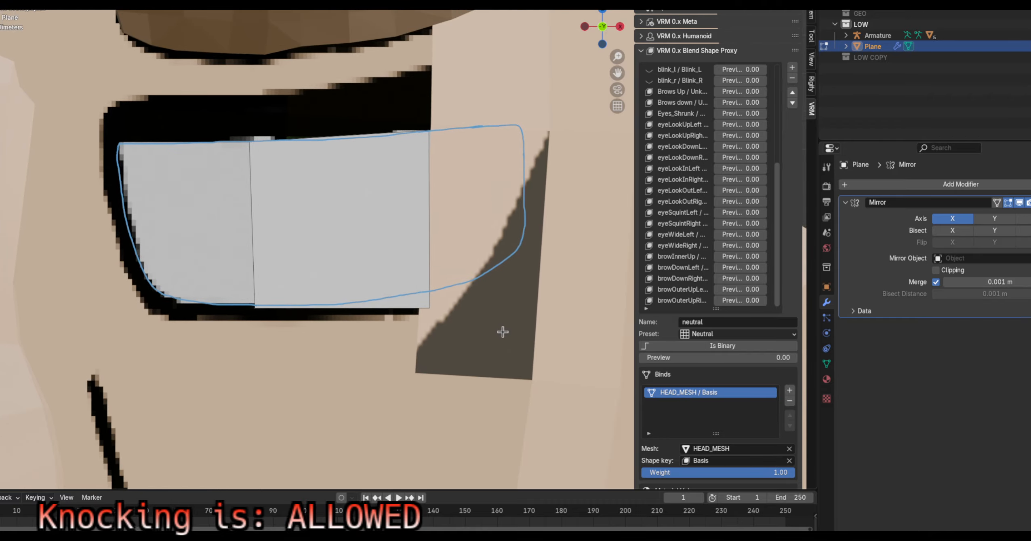
{"action": "scroll", "coordinate": [472, 279], "scroll_direction": "down", "scroll_amount": 5}
{"action": "middle_click_drag", "start_coordinate": [472, 278], "coordinate": [368, 319]}
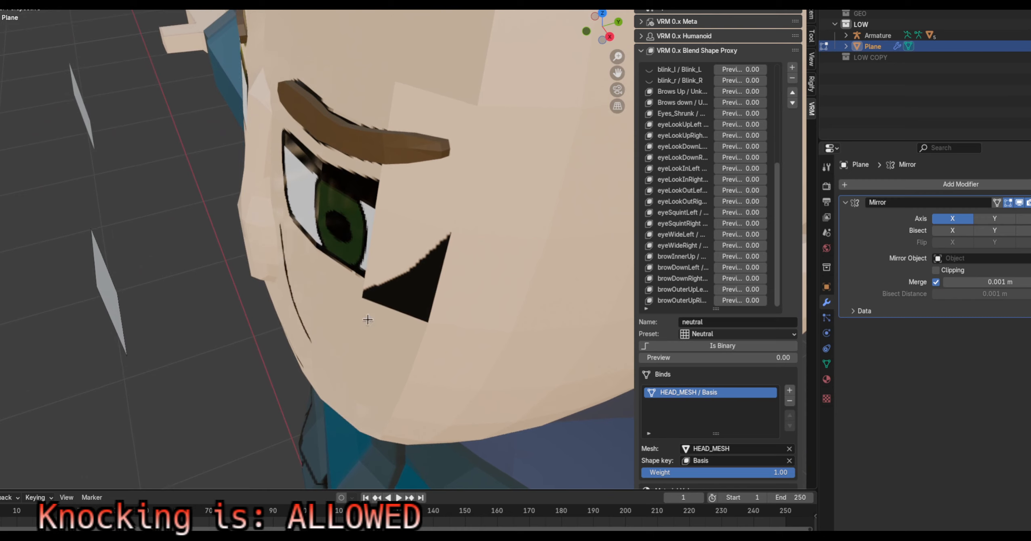
{"action": "key", "text": "Tab"}
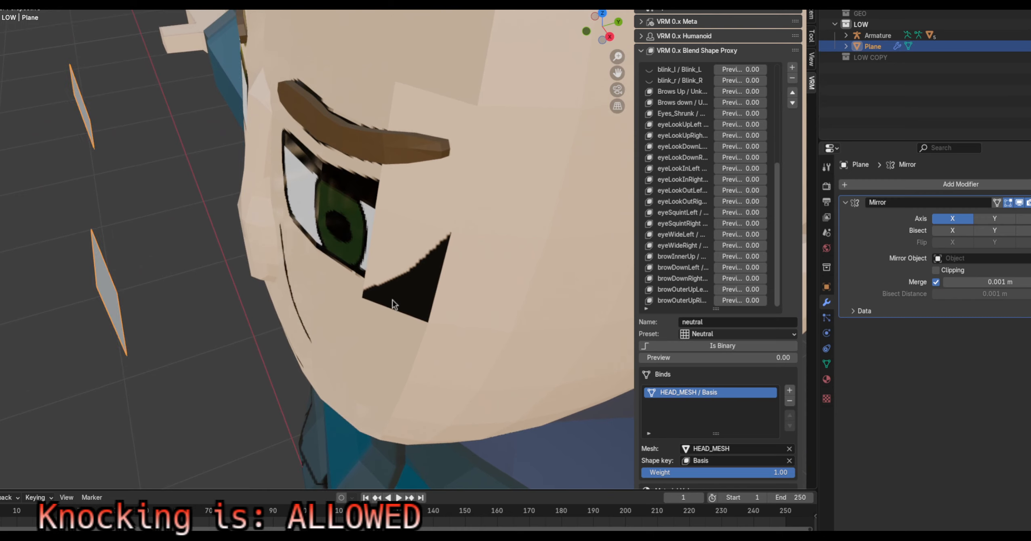
{"action": "key", "text": "KP_1"}
{"action": "scroll", "coordinate": [391, 300], "scroll_direction": "up", "scroll_amount": 5}
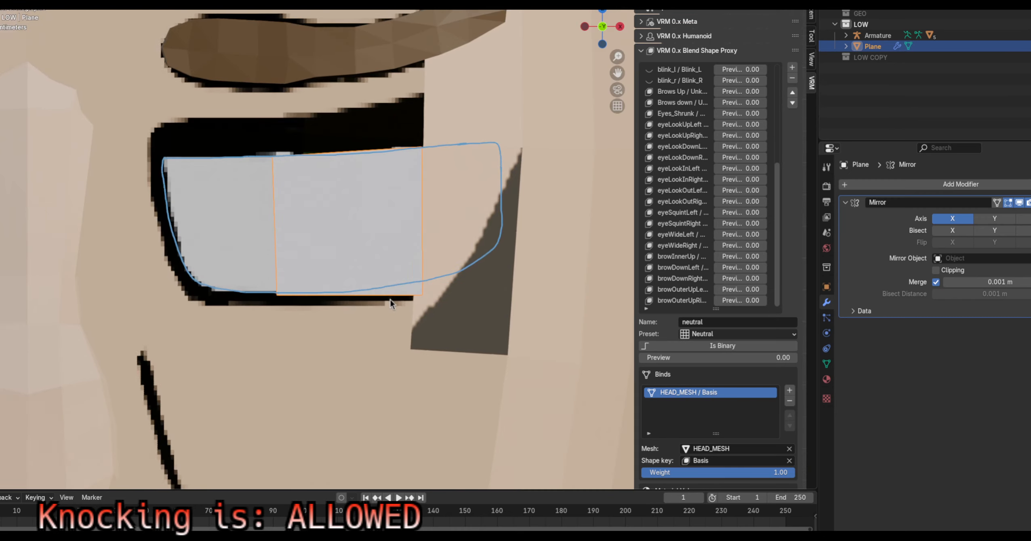
{"action": "key", "text": "Tab"}
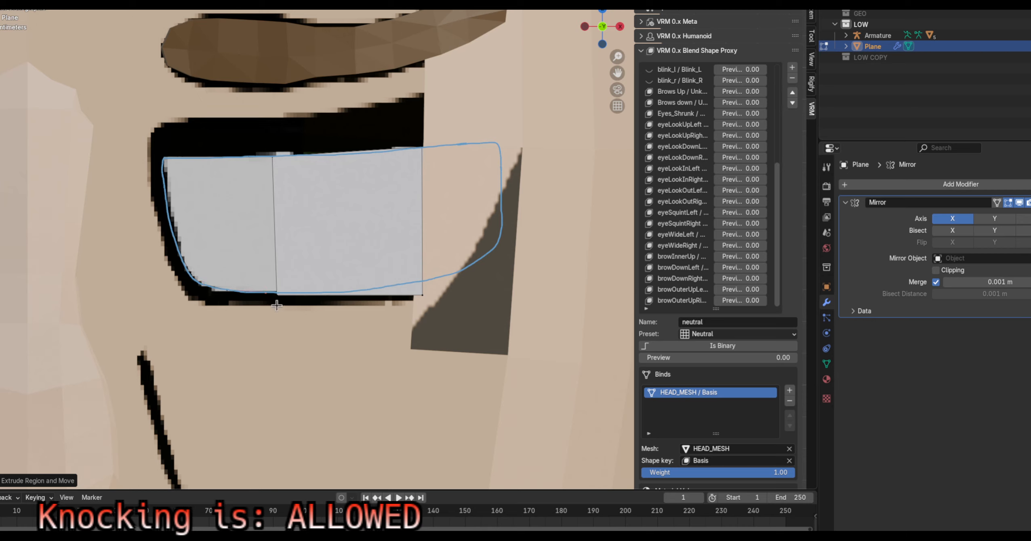
Inspect the plane's extruded outline in front of the face and select its lower inner corner vertex
{"action": "scroll", "coordinate": [277, 305], "scroll_direction": "up", "scroll_amount": 3}
{"action": "scroll", "coordinate": [225, 278], "scroll_direction": "down", "scroll_amount": 5}
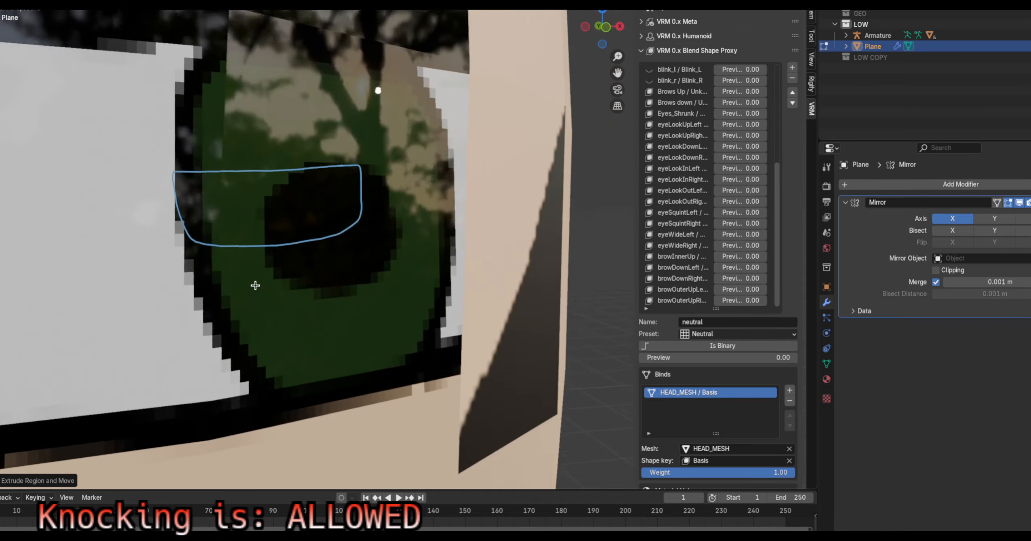
{"action": "middle_click_drag", "start_coordinate": [456, 421], "coordinate": [446, 319]}
{"action": "middle_click_drag", "start_coordinate": [410, 182], "coordinate": [418, 283], "text": "shift"}
{"action": "middle_click_drag", "start_coordinate": [418, 283], "coordinate": [415, 232]}
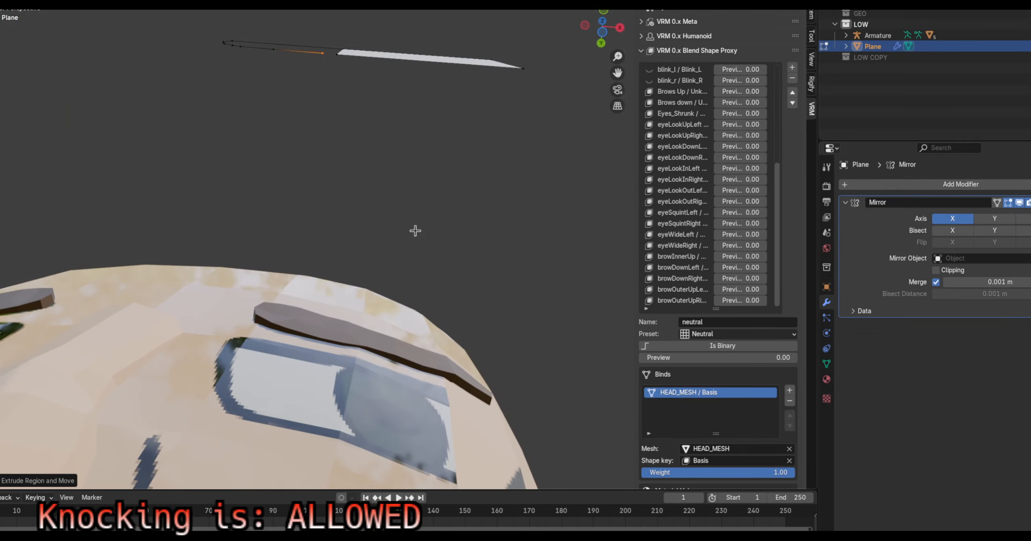
{"action": "middle_click_drag", "start_coordinate": [407, 131], "coordinate": [394, 182]}
{"action": "left_click", "coordinate": [351, 186]}
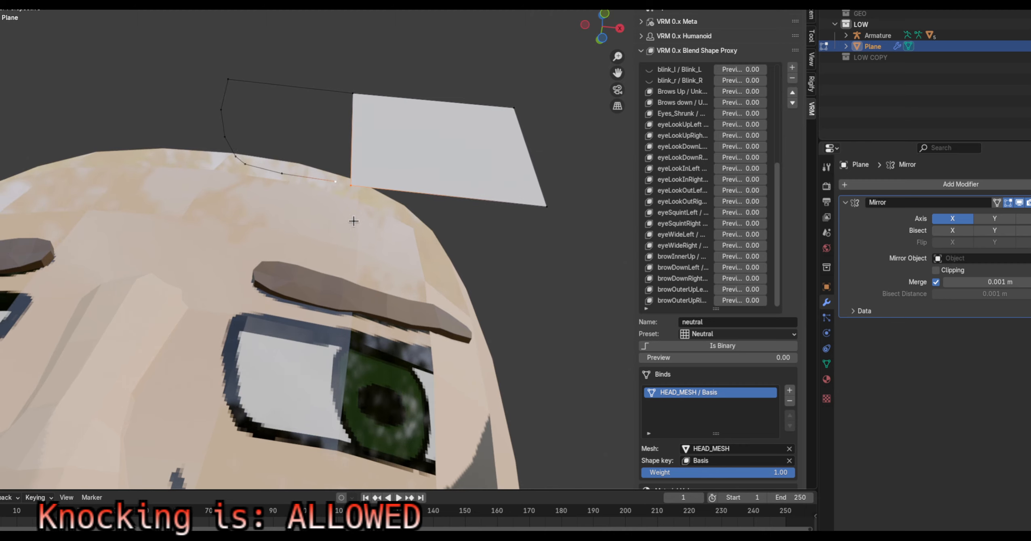
Move the plane's lower outer corner vertex inward across the iris onto the lower guide outline
{"action": "key", "text": "KP_1"}
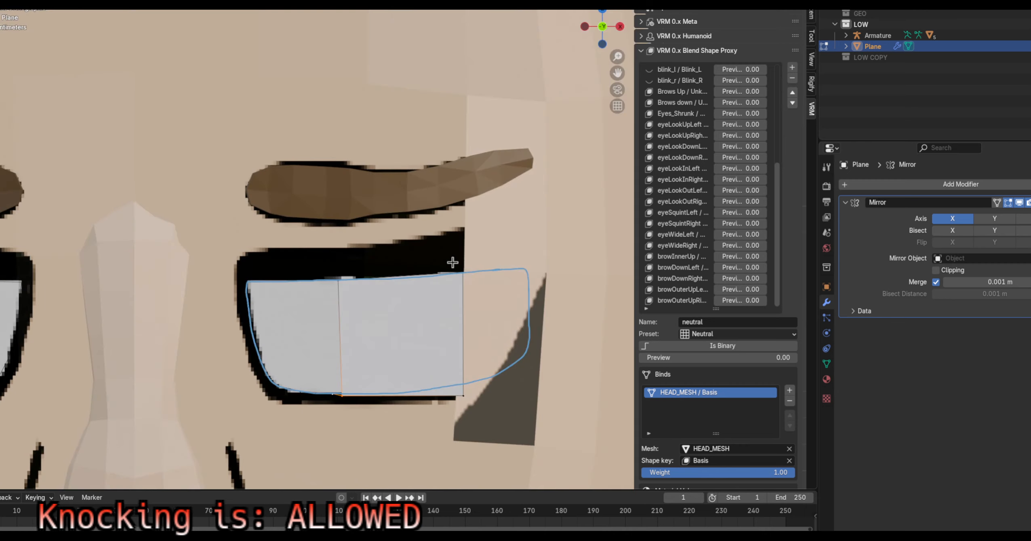
{"action": "middle_click_drag", "start_coordinate": [459, 401], "coordinate": [352, 299], "text": "shift"}
{"action": "scroll", "coordinate": [352, 299], "scroll_direction": "up", "scroll_amount": 4}
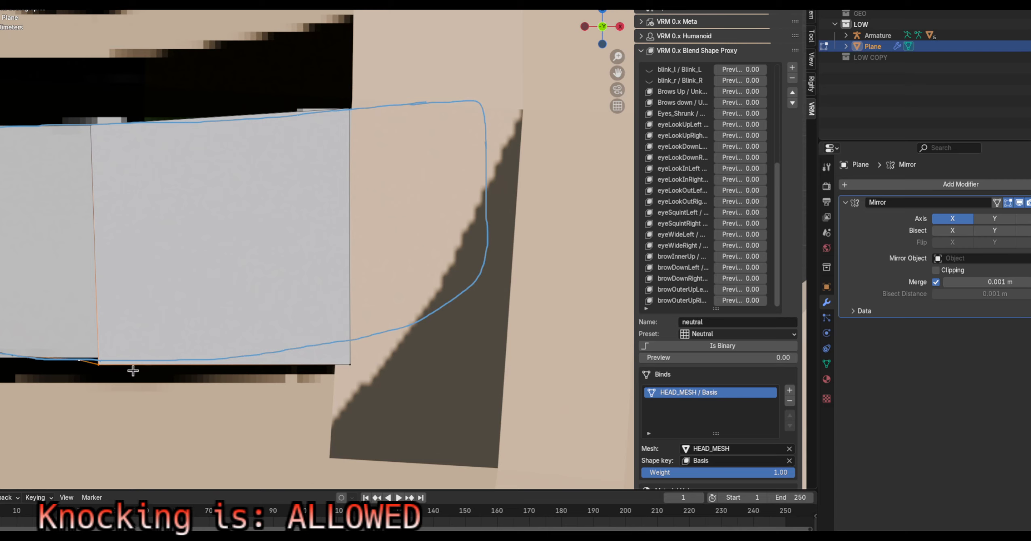
{"action": "left_click_drag", "start_coordinate": [366, 386], "coordinate": [368, 387]}
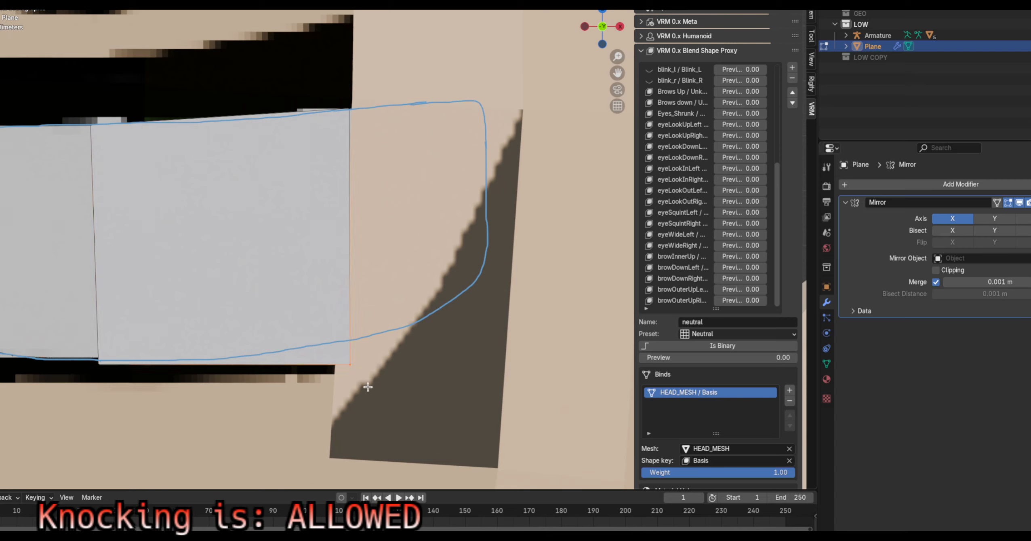
{"action": "key", "text": "g"}
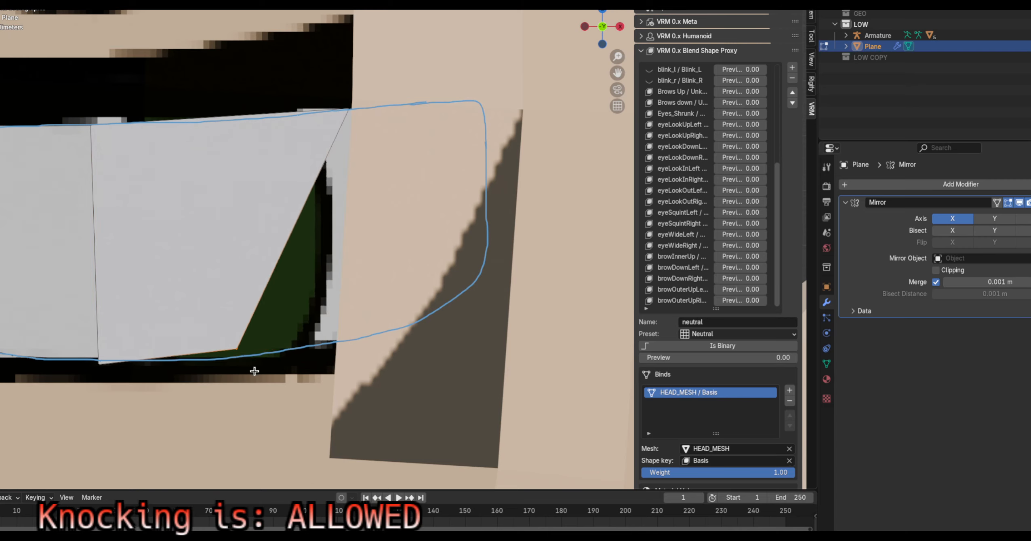
{"action": "left_click", "coordinate": [213, 380]}
{"action": "middle_click_drag", "start_coordinate": [226, 385], "coordinate": [396, 332], "text": "shift"}
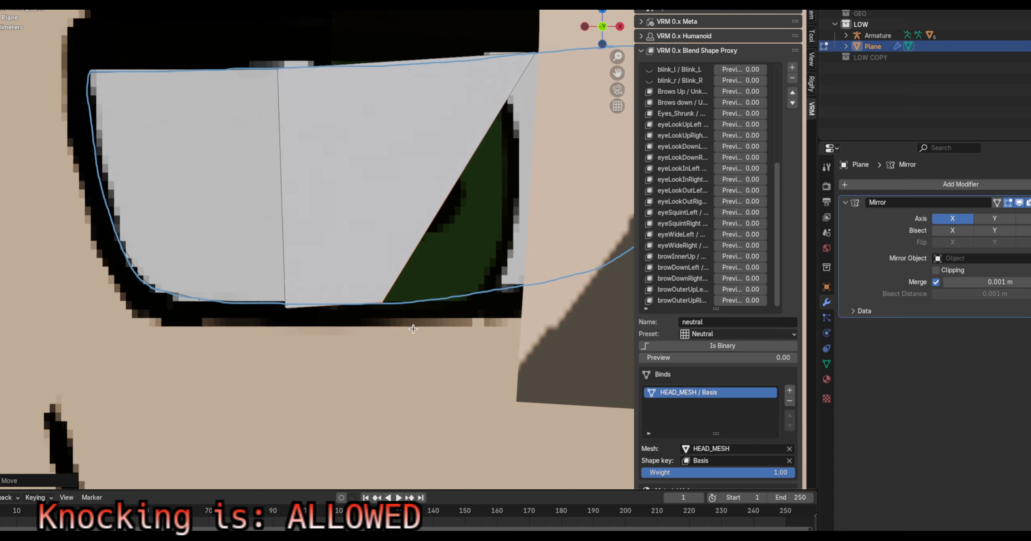
Move the plane's lower inner corner vertex slightly so it sits on the lower guide outline
{"action": "scroll", "coordinate": [277, 338], "scroll_direction": "up", "scroll_amount": 3}
{"action": "left_click", "coordinate": [227, 361]}
{"action": "key", "text": "g"}
{"action": "right_click", "coordinate": [250, 382]}
{"action": "left_click_drag", "start_coordinate": [222, 358], "coordinate": [247, 389]}
{"action": "key", "text": "g"}
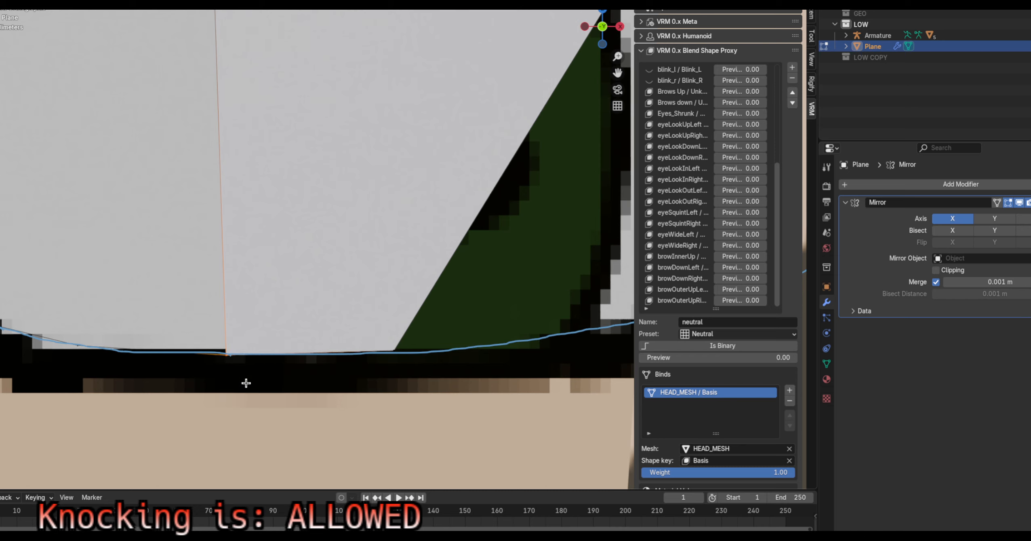
{"action": "left_click", "coordinate": [246, 382]}
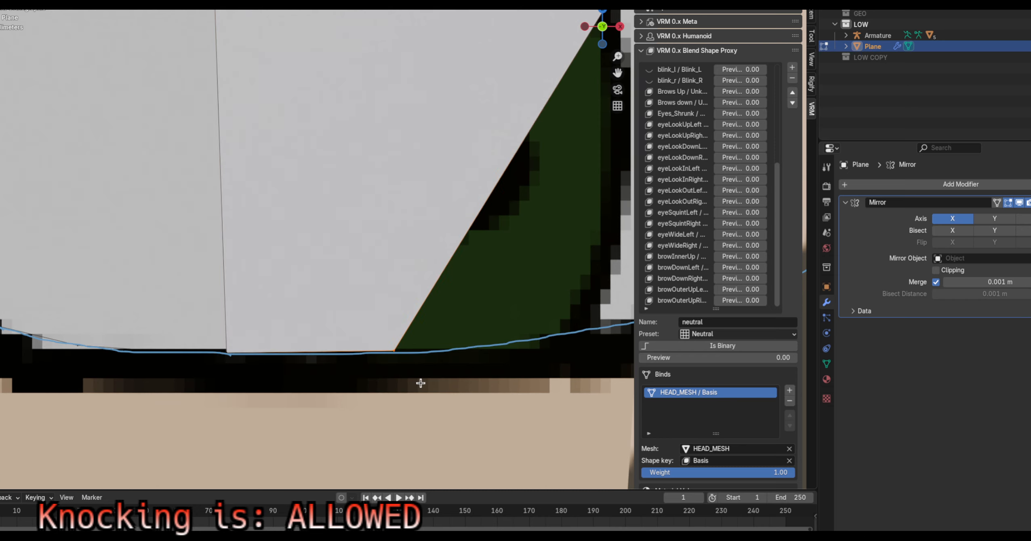
Move the plane's upper outer corner vertex inward onto the upper guide outline and select it for extending the shape
{"action": "scroll", "coordinate": [421, 382], "scroll_direction": "down", "scroll_amount": 3}
{"action": "middle_click_drag", "start_coordinate": [423, 312], "coordinate": [340, 342], "text": "shift"}
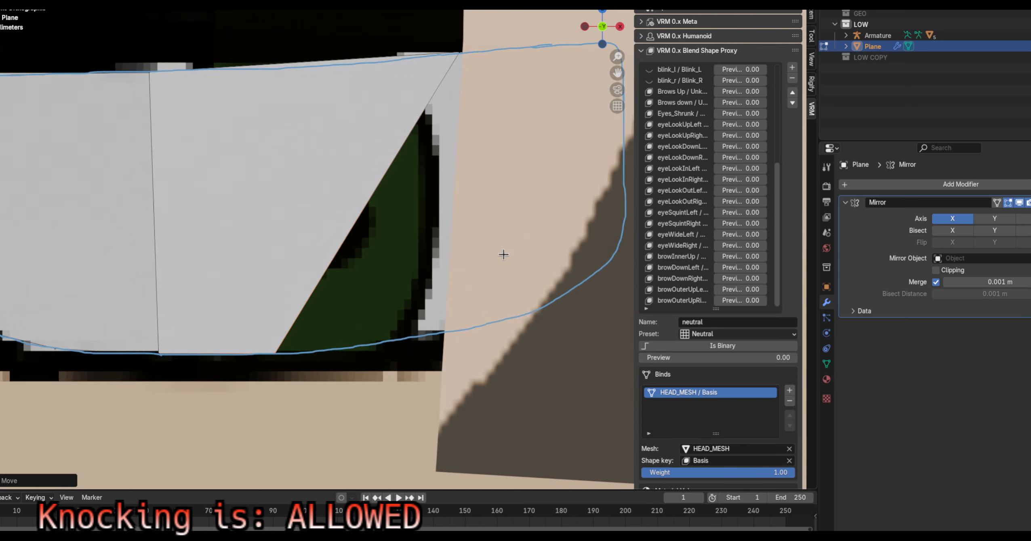
{"action": "middle_click_drag", "start_coordinate": [503, 255], "coordinate": [382, 305], "text": "shift"}
{"action": "left_click", "coordinate": [358, 85]}
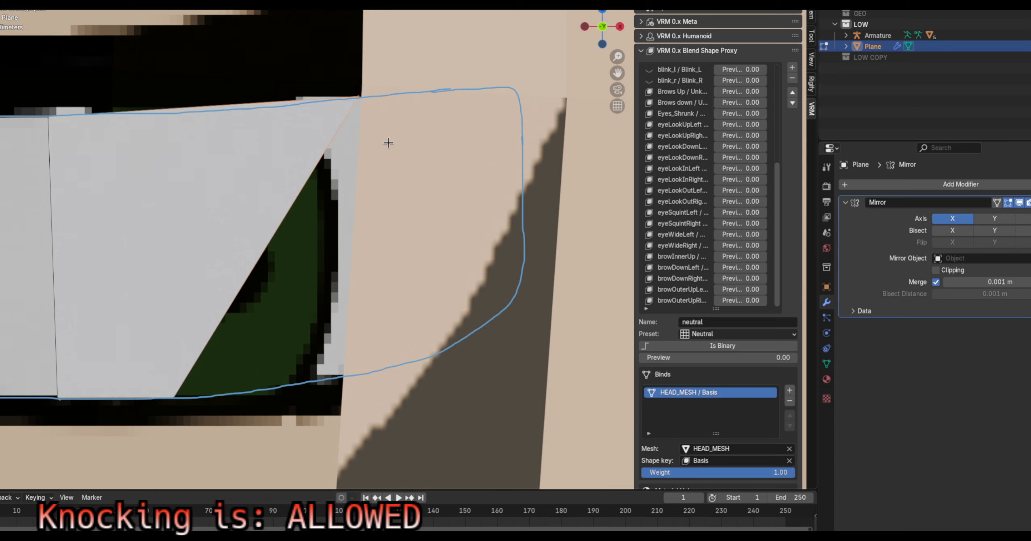
{"action": "key", "text": "g"}
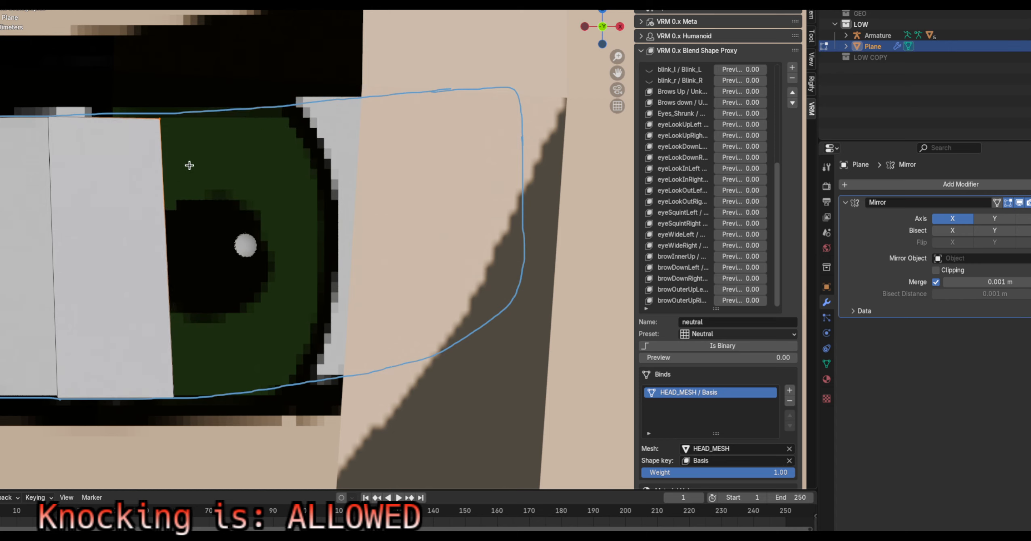
{"action": "left_click", "coordinate": [190, 158]}
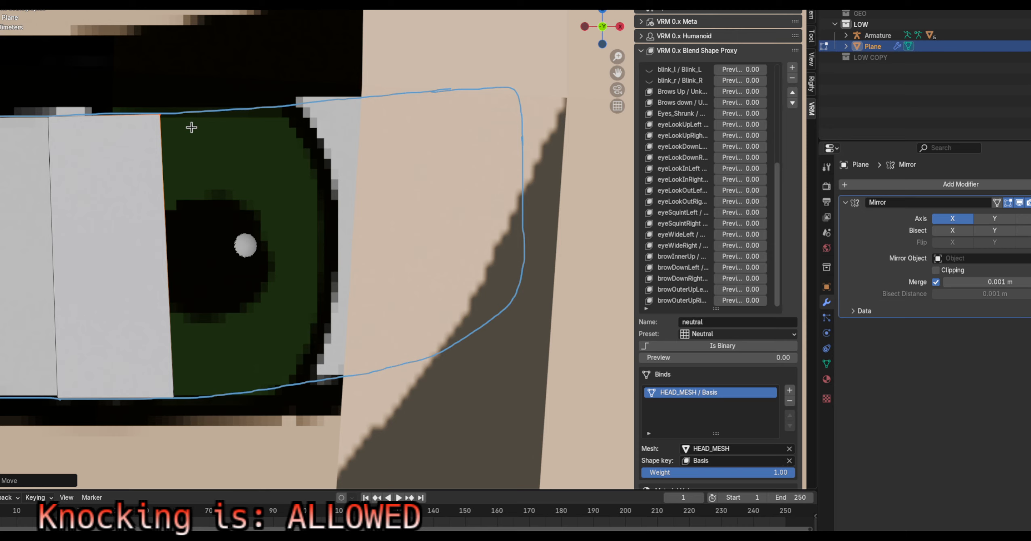
{"action": "left_click", "coordinate": [188, 152]}
{"action": "left_click_drag", "start_coordinate": [113, 61], "coordinate": [214, 138]}
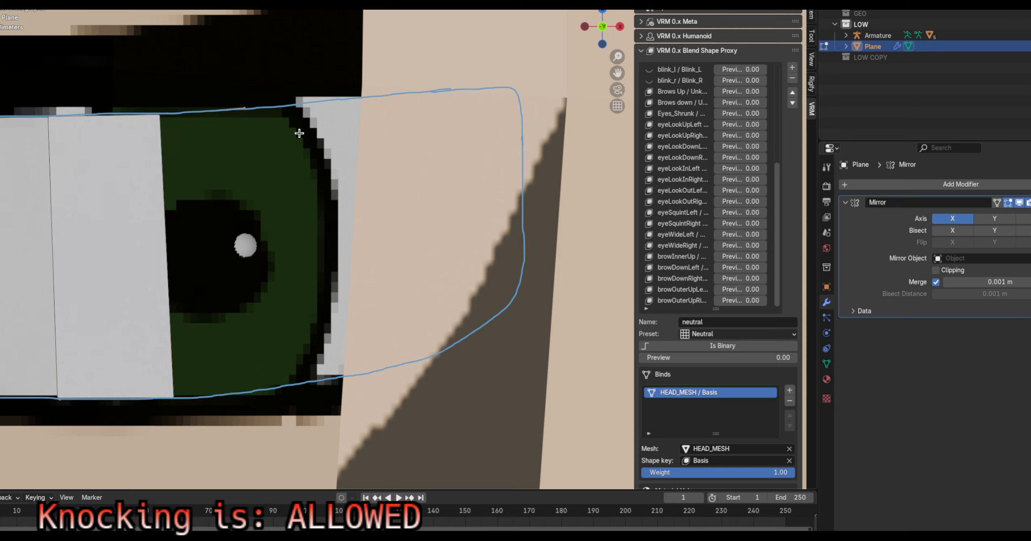
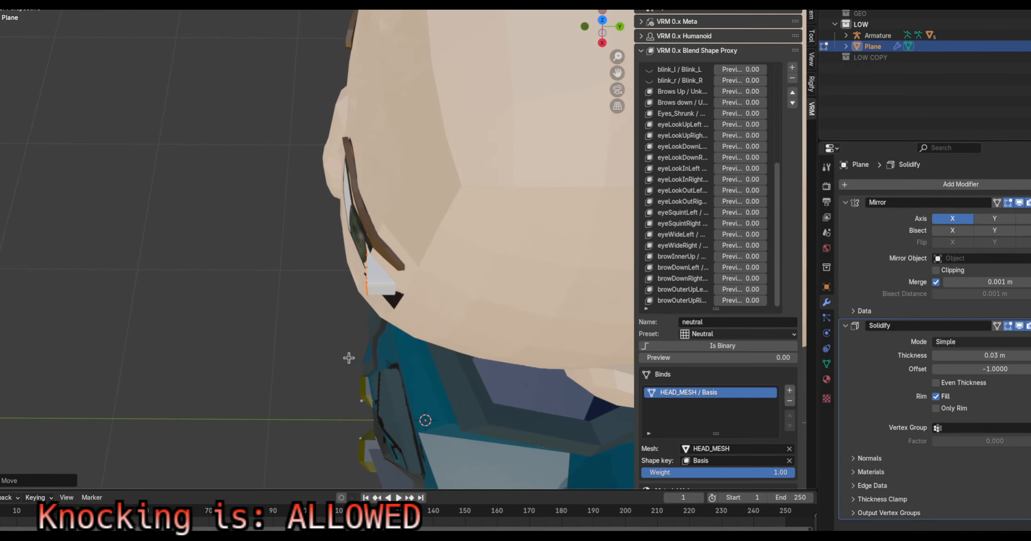
Scale the selected eye plane geometry and reposition it against the face beside the left eye
{"action": "key", "text": "s"}
{"action": "left_click", "coordinate": [442, 321]}
{"action": "key", "text": "g"}
{"action": "left_click", "coordinate": [408, 323]}
{"action": "scroll", "coordinate": [364, 283], "scroll_direction": "up", "scroll_amount": 2}
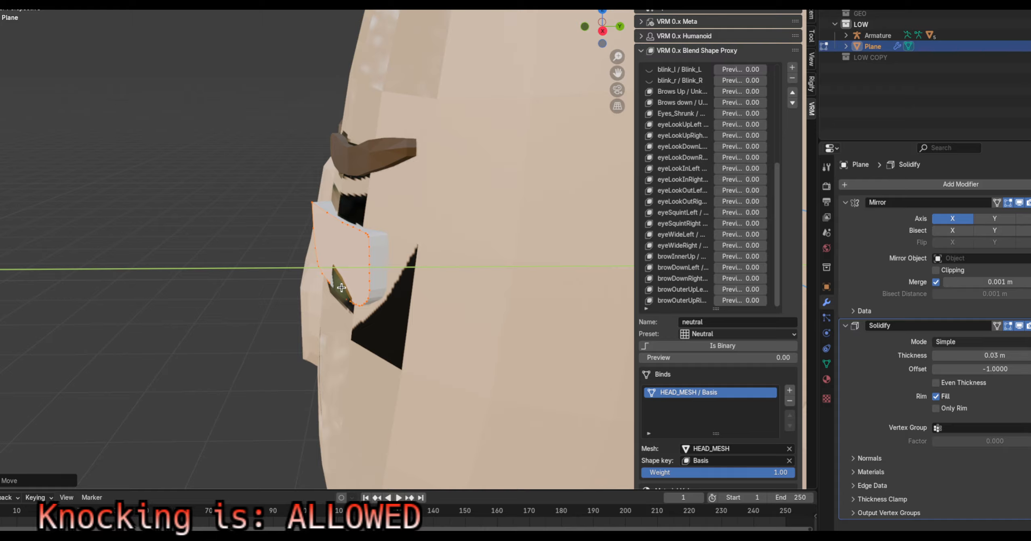
{"action": "left_click", "coordinate": [339, 288]}
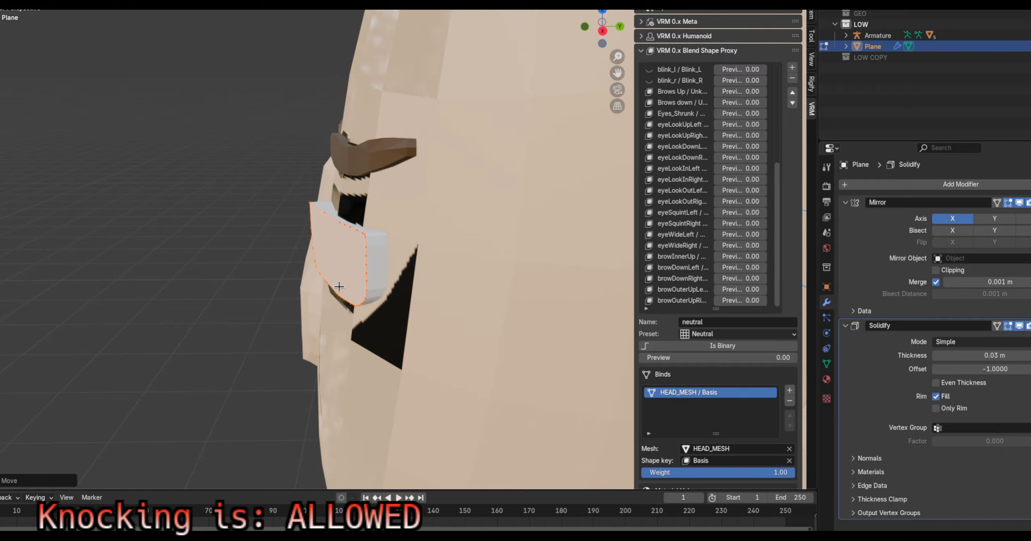
Move the eye plane's outer vertices outward so its outer edge matches the drawn guide outline
{"action": "middle_click_drag", "start_coordinate": [255, 325], "coordinate": [183, 214]}
{"action": "key", "text": "KP_1"}
{"action": "scroll", "coordinate": [376, 267], "scroll_direction": "up", "scroll_amount": 5}
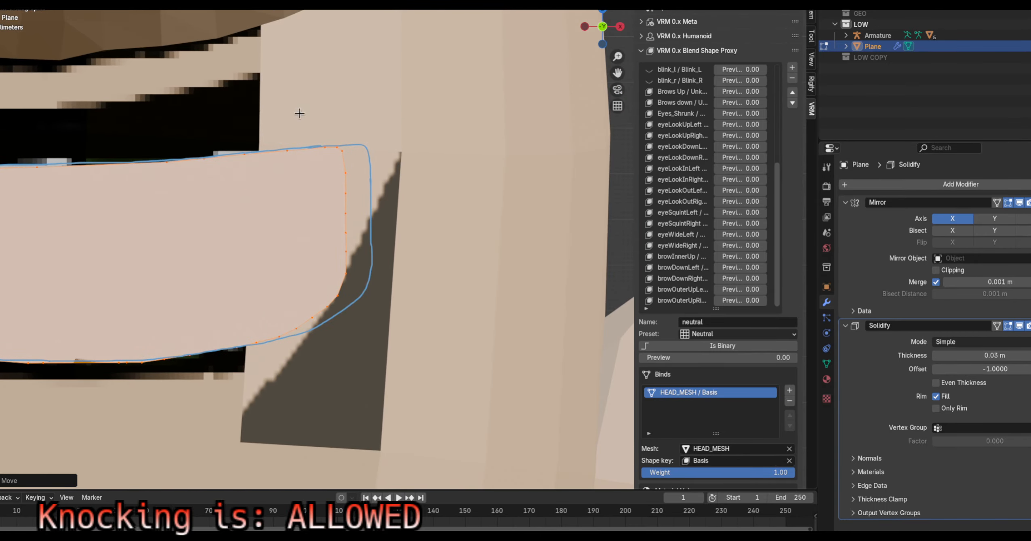
{"action": "left_click_drag", "start_coordinate": [242, 96], "coordinate": [399, 376]}
{"action": "key", "text": "g"}
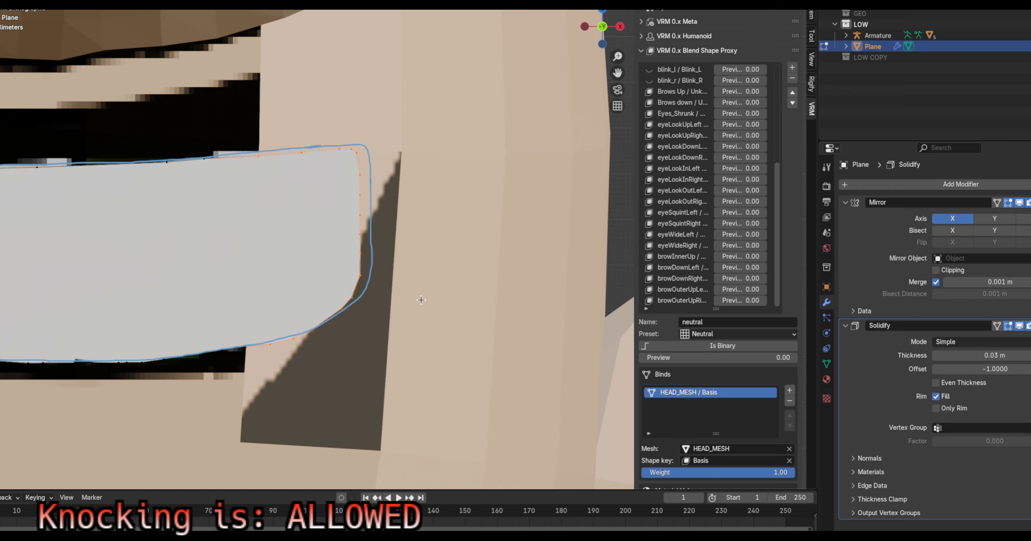
{"action": "left_click", "coordinate": [431, 296]}
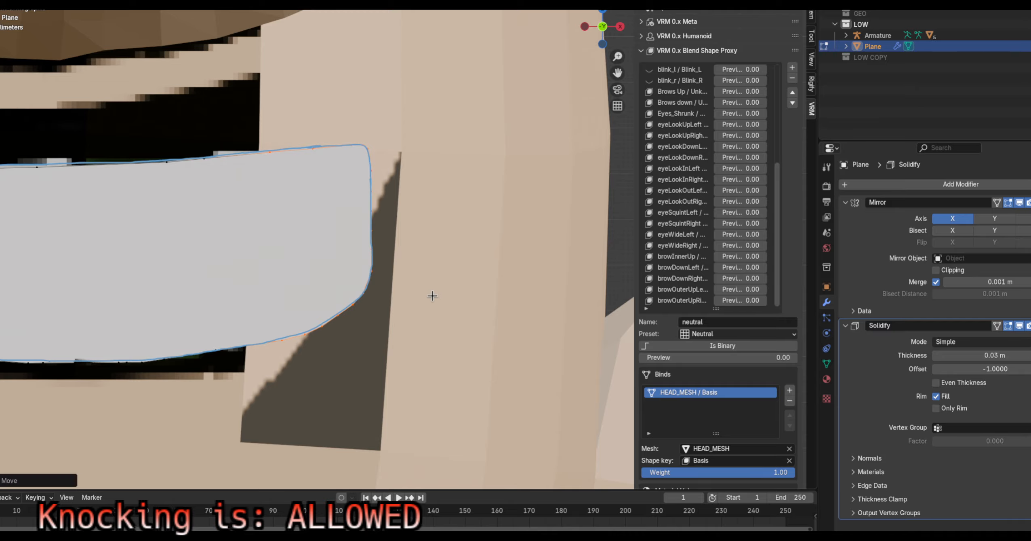
Collapse the plane's Solidify and Mirror modifier settings
{"action": "middle_click_drag", "start_coordinate": [432, 296], "coordinate": [447, 276]}
{"action": "left_click", "coordinate": [845, 326]}
{"action": "left_click", "coordinate": [845, 202]}
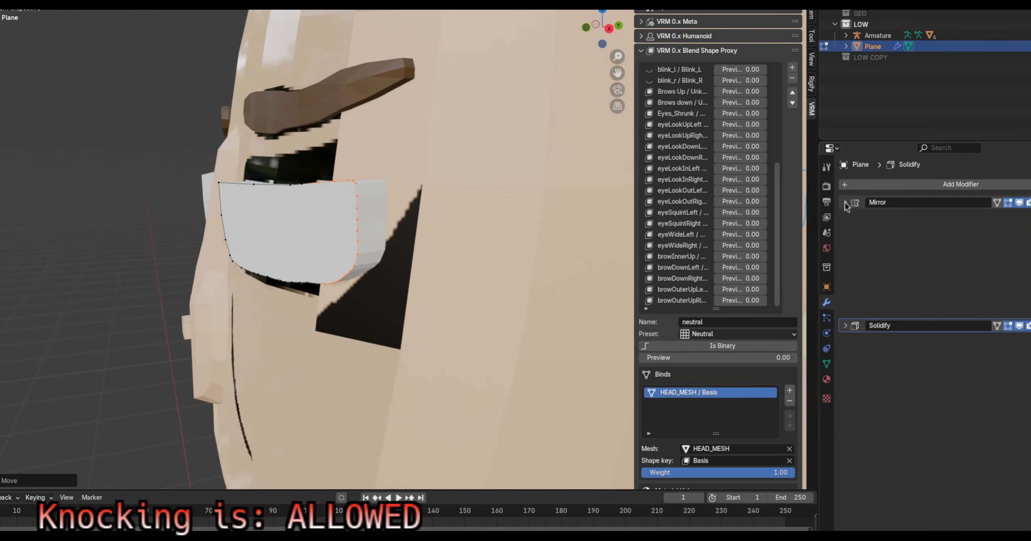
Finish editing the eye plane's mesh and select HEAD_MESH among the Armature's child objects
{"action": "left_click", "coordinate": [127, 148]}
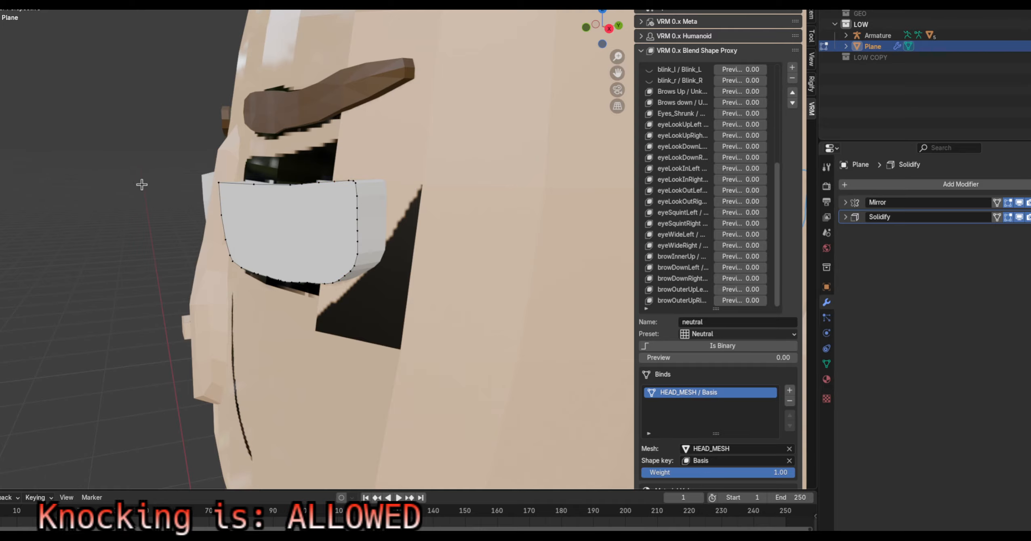
{"action": "scroll", "coordinate": [147, 202], "scroll_direction": "down", "scroll_amount": 3}
{"action": "middle_click_drag", "start_coordinate": [286, 256], "coordinate": [315, 278]}
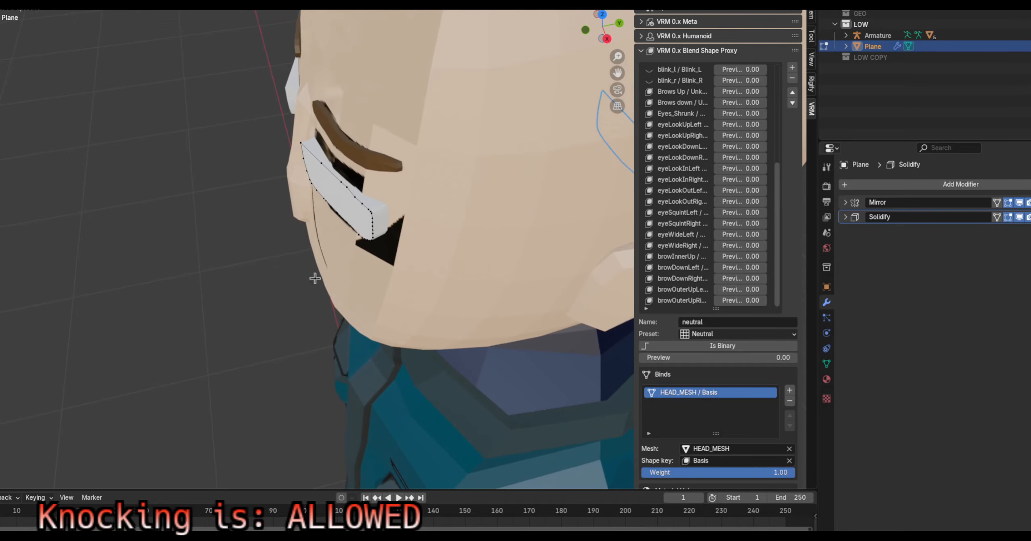
{"action": "middle_click_drag", "start_coordinate": [315, 243], "coordinate": [389, 230]}
{"action": "left_click", "coordinate": [873, 35]}
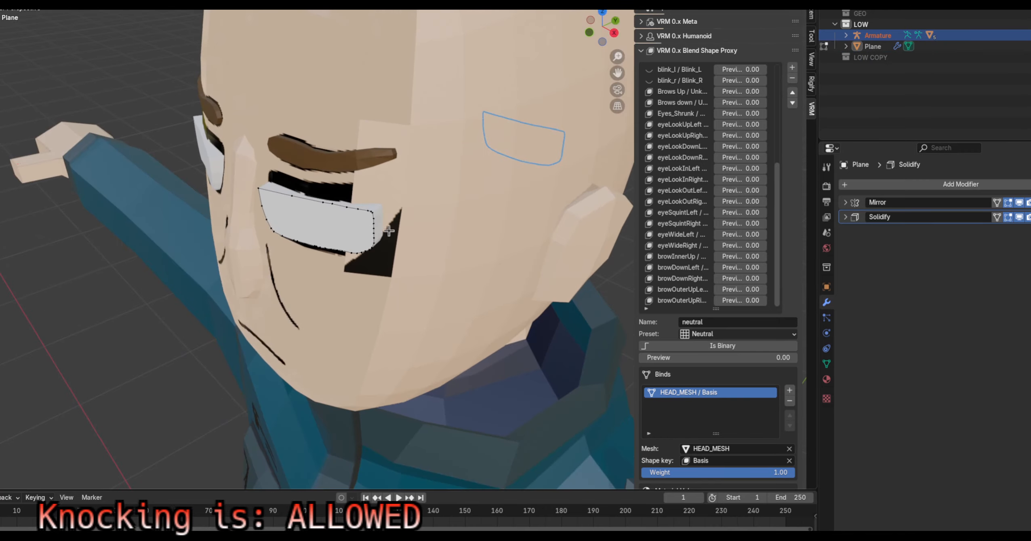
{"action": "key", "text": "Tab"}
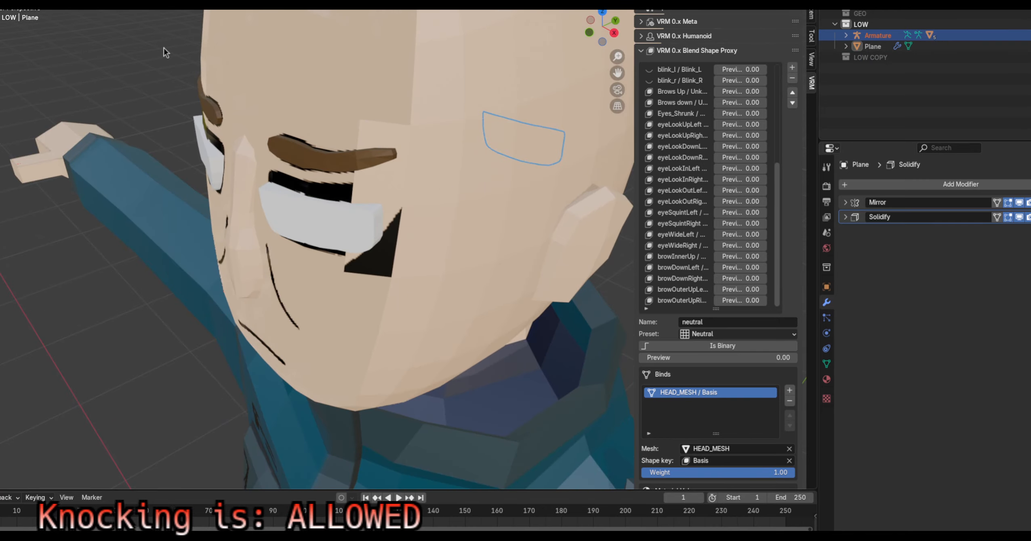
{"action": "left_click", "coordinate": [846, 35]}
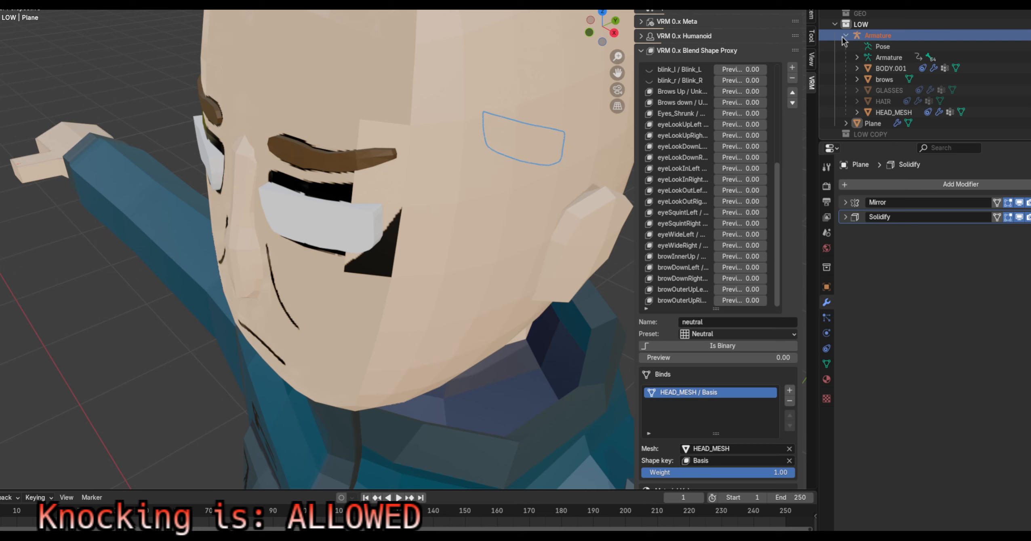
{"action": "left_click", "coordinate": [893, 112]}
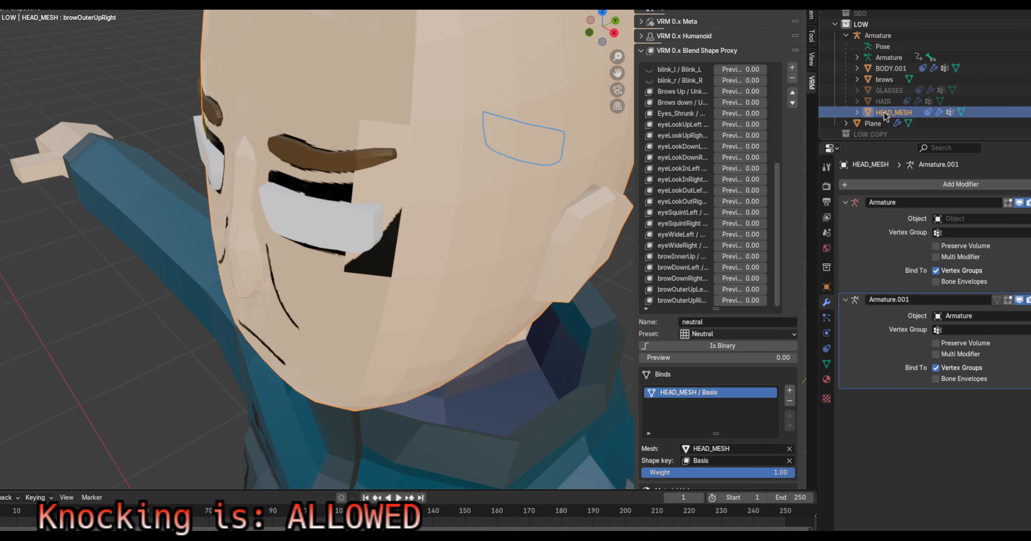
Add a Boolean Difference modifier to HEAD_MESH with Plane as the cutting object and the Fast solver
{"action": "left_click", "coordinate": [894, 186]}
{"action": "mouse_move", "coordinate": [895, 189]}
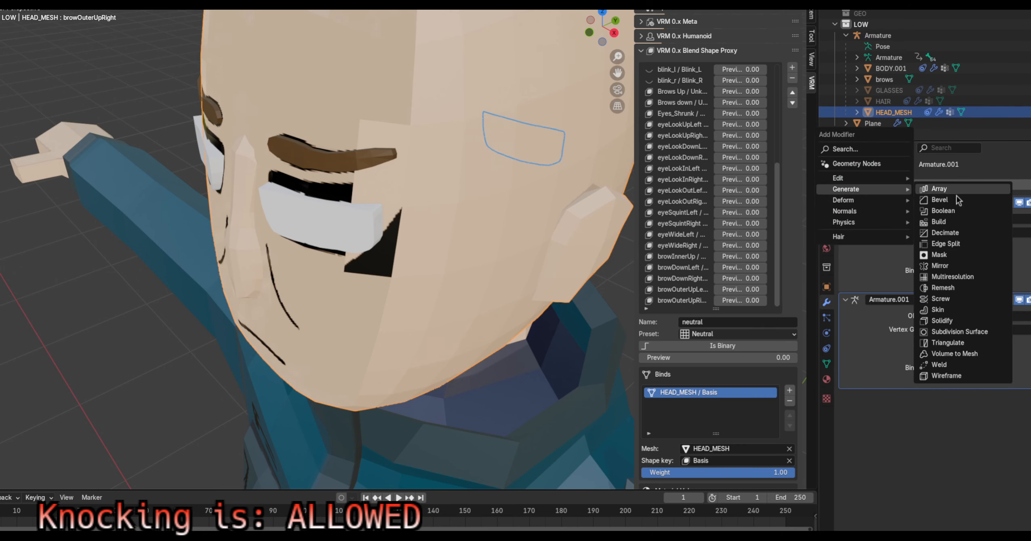
{"action": "left_click", "coordinate": [958, 211]}
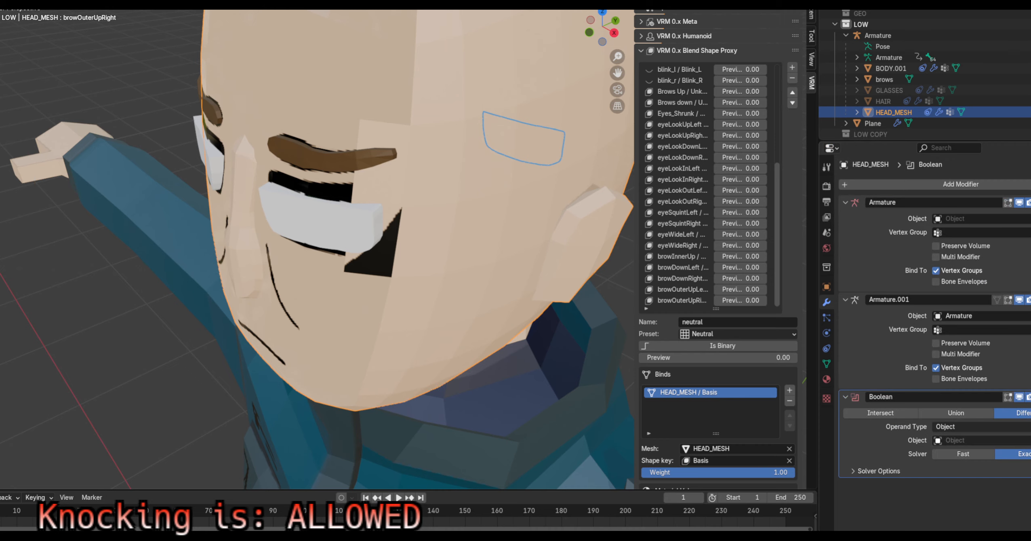
{"action": "left_click", "coordinate": [1030, 440]}
{"action": "left_click", "coordinate": [323, 225]}
{"action": "left_click", "coordinate": [963, 453]}
{"action": "middle_click_drag", "start_coordinate": [507, 303], "coordinate": [343, 263]}
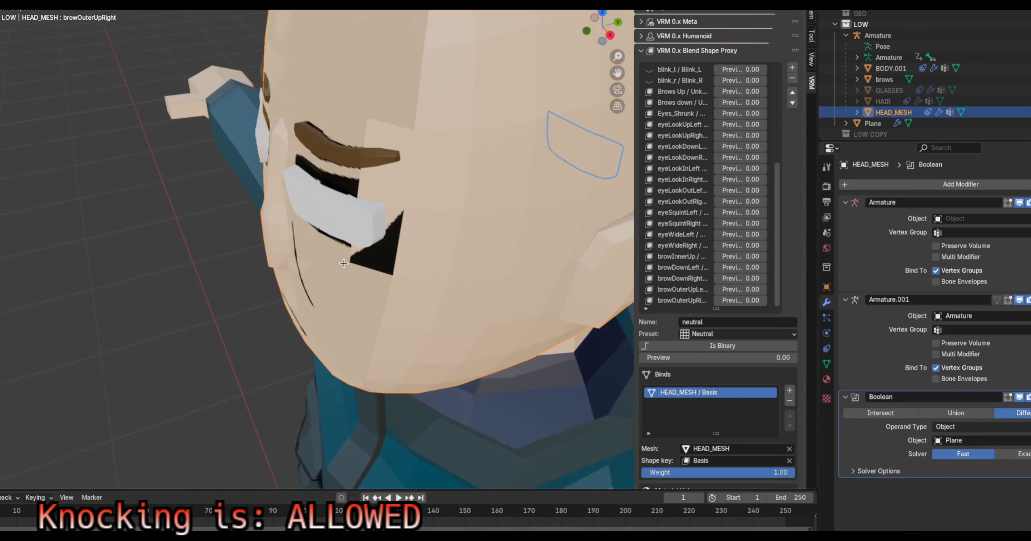
Temporarily hide the eye plane to examine the Boolean cut in the head, and restore the plane
{"action": "left_click", "coordinate": [357, 224]}
{"action": "key", "text": "h"}
{"action": "middle_click_drag", "start_coordinate": [389, 324], "coordinate": [575, 275]}
{"action": "key", "text": "ctrl+z"}
{"action": "scroll", "coordinate": [303, 279], "scroll_direction": "down", "scroll_amount": 3}
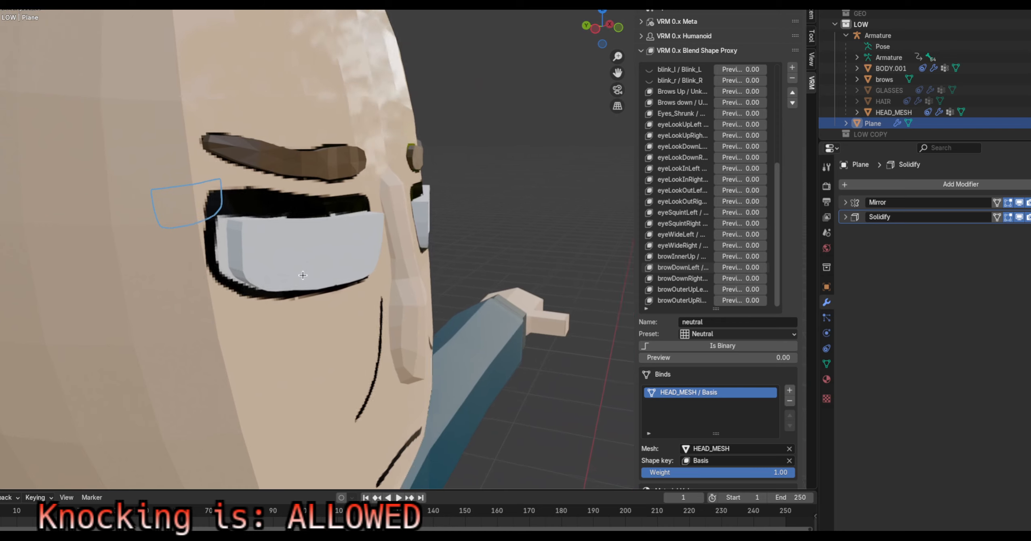
Reopen the eye plane's mesh for editing in the front orthographic view
{"action": "middle_click_drag", "start_coordinate": [303, 278], "coordinate": [284, 267]}
{"action": "key", "text": "KP_1"}
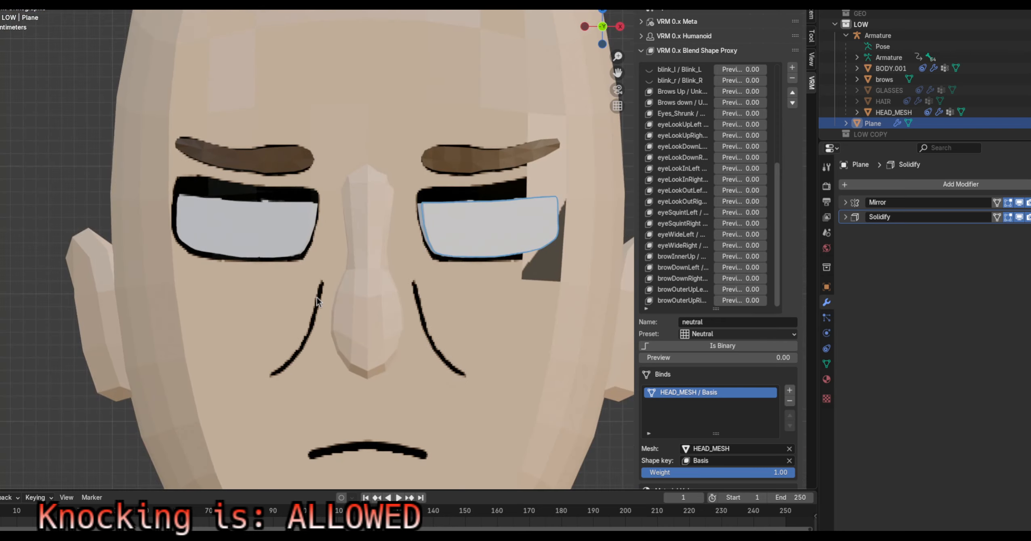
{"action": "scroll", "coordinate": [310, 300], "scroll_direction": "up", "scroll_amount": 3}
{"action": "key", "text": "Tab"}
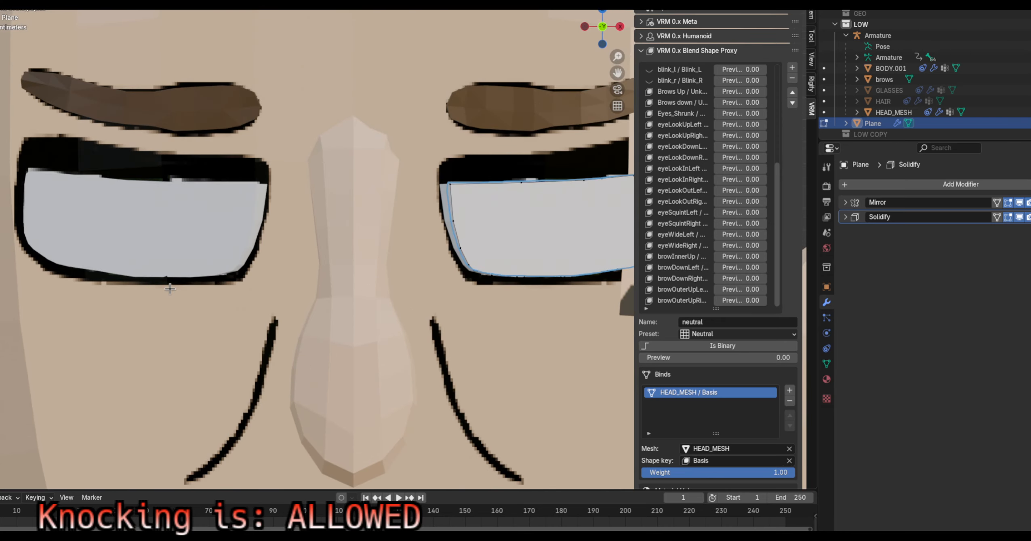
Select the outer part of the eye-shaped plane and move it slightly along the X axis
{"action": "middle_click_drag", "start_coordinate": [137, 298], "coordinate": [323, 313]}
{"action": "scroll", "coordinate": [489, 310], "scroll_direction": "down", "scroll_amount": 4}
{"action": "left_click_drag", "start_coordinate": [518, 192], "coordinate": [574, 287]}
{"action": "middle_click_drag", "start_coordinate": [330, 335], "coordinate": [477, 340]}
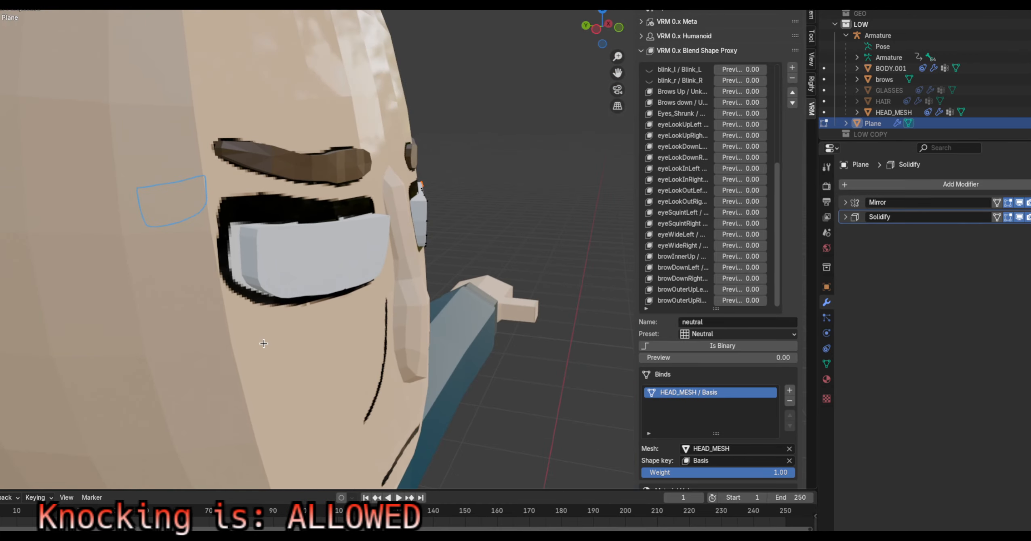
{"action": "key", "text": "g"}
{"action": "key", "text": "x"}
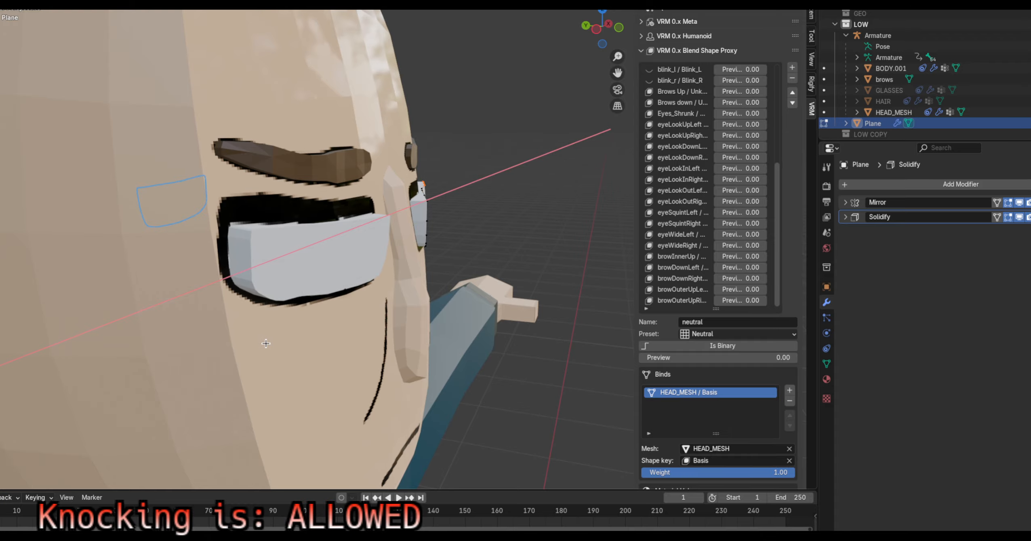
{"action": "left_click", "coordinate": [266, 343]}
{"action": "middle_click_drag", "start_coordinate": [391, 337], "coordinate": [344, 335]}
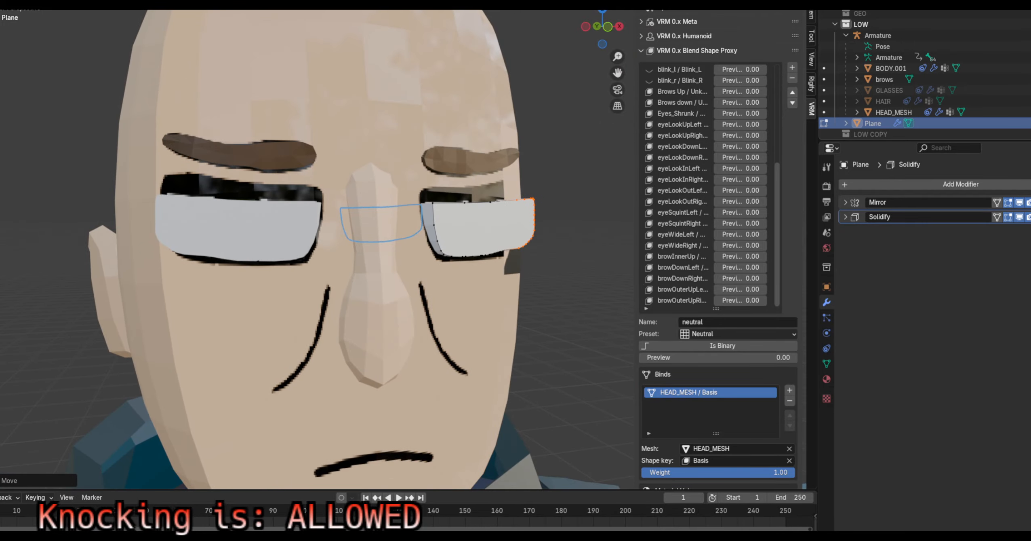
Hide the eye plane and examine the edges of the eye opening cut into the head from the side and front
{"action": "key", "text": "h"}
{"action": "middle_click_drag", "start_coordinate": [409, 278], "coordinate": [218, 289]}
{"action": "middle_click_drag", "start_coordinate": [340, 282], "coordinate": [394, 310]}
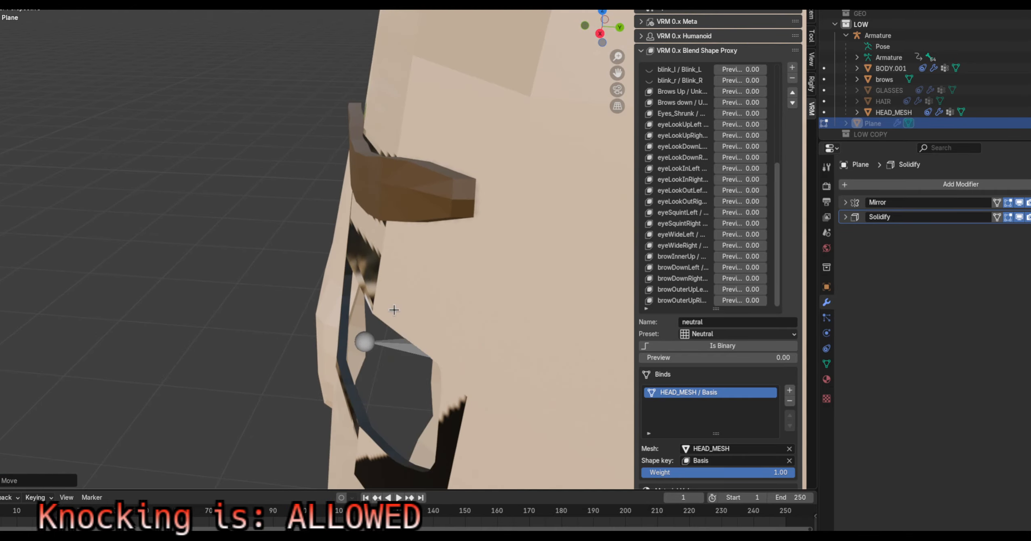
{"action": "scroll", "coordinate": [398, 364], "scroll_direction": "up", "scroll_amount": 4}
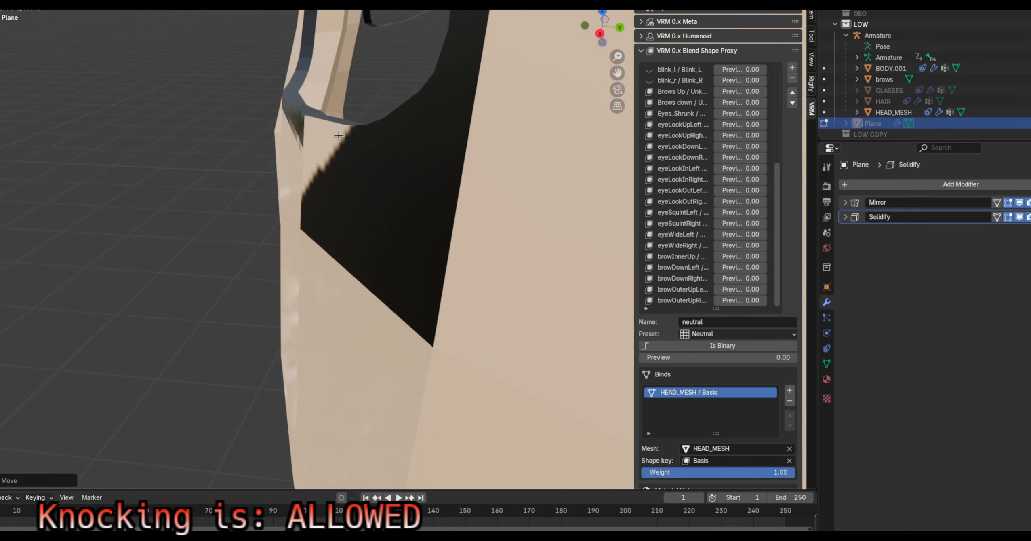
{"action": "middle_click_drag", "start_coordinate": [339, 135], "coordinate": [400, 227], "text": "shift"}
{"action": "middle_click_drag", "start_coordinate": [400, 227], "coordinate": [350, 211]}
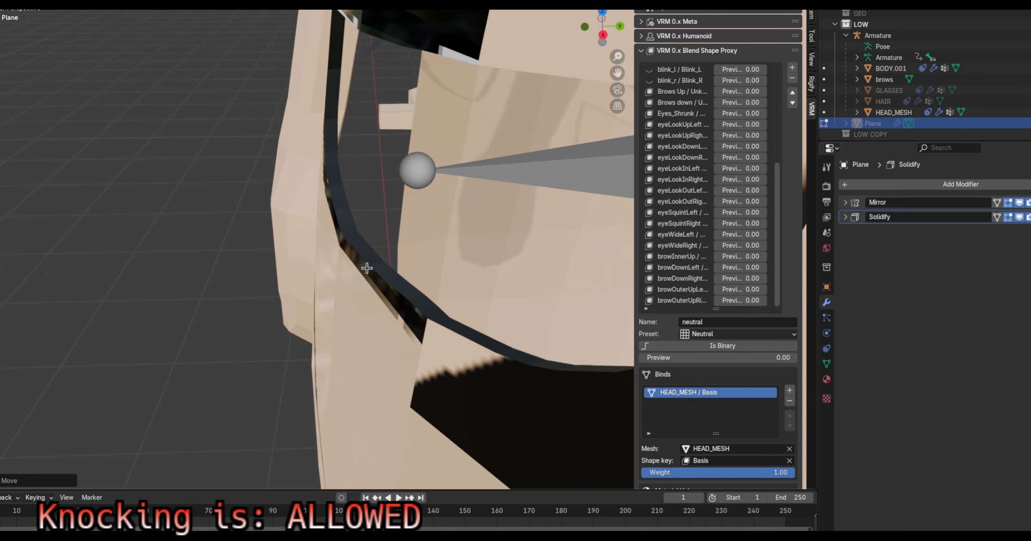
{"action": "middle_click_drag", "start_coordinate": [351, 222], "coordinate": [336, 263]}
{"action": "scroll", "coordinate": [397, 231], "scroll_direction": "down", "scroll_amount": 6}
{"action": "scroll", "coordinate": [456, 255], "scroll_direction": "up", "scroll_amount": 5}
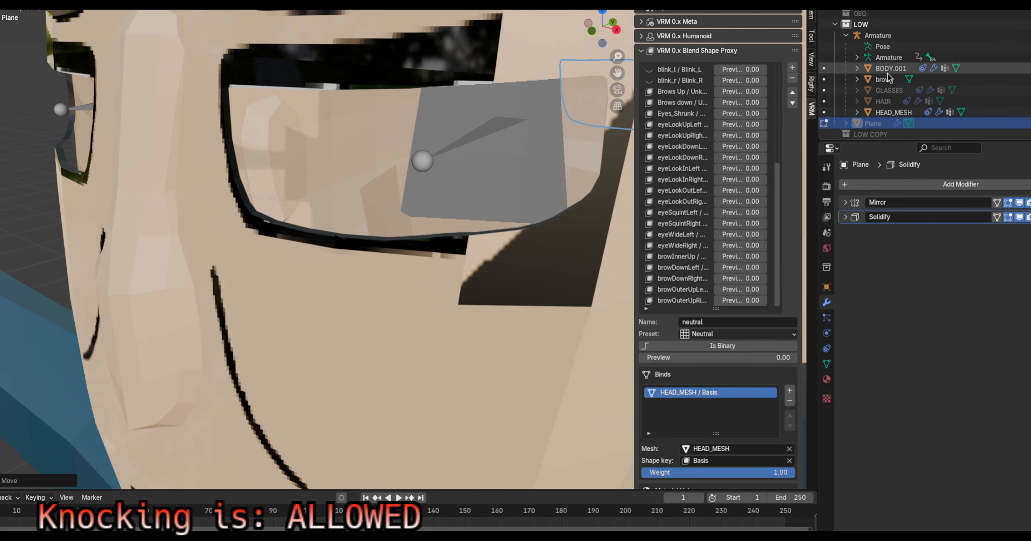
Switch HEAD_MESH to Edit Mode and locate the face at the eye's outer corner in the face texture's UV layout
{"action": "left_click", "coordinate": [893, 112]}
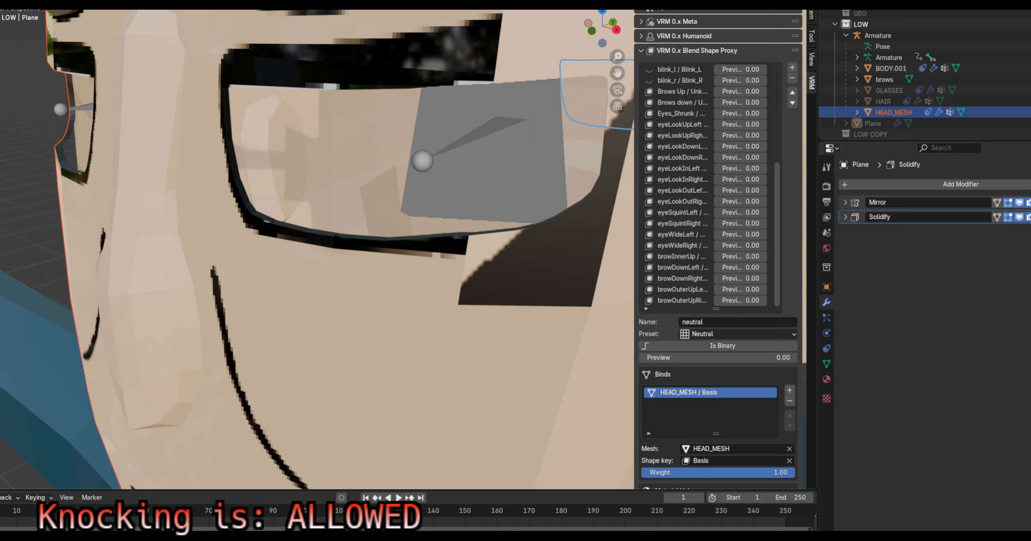
{"action": "left_click", "coordinate": [355, 251]}
{"action": "left_click", "coordinate": [21, 2]}
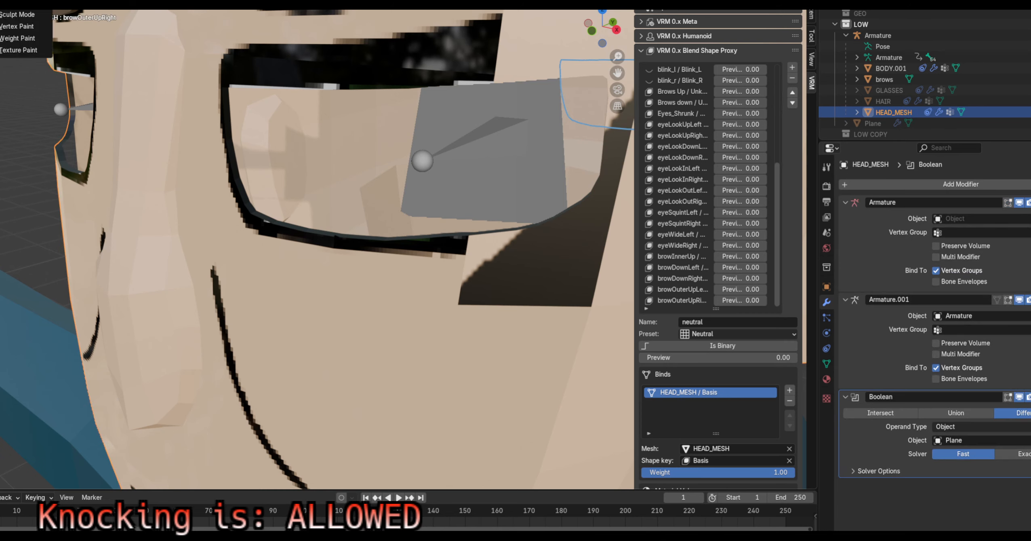
{"action": "left_click", "coordinate": [20, 10]}
{"action": "middle_click_drag", "start_coordinate": [315, 189], "coordinate": [352, 212]}
{"action": "scroll", "coordinate": [351, 213], "scroll_direction": "down", "scroll_amount": 4}
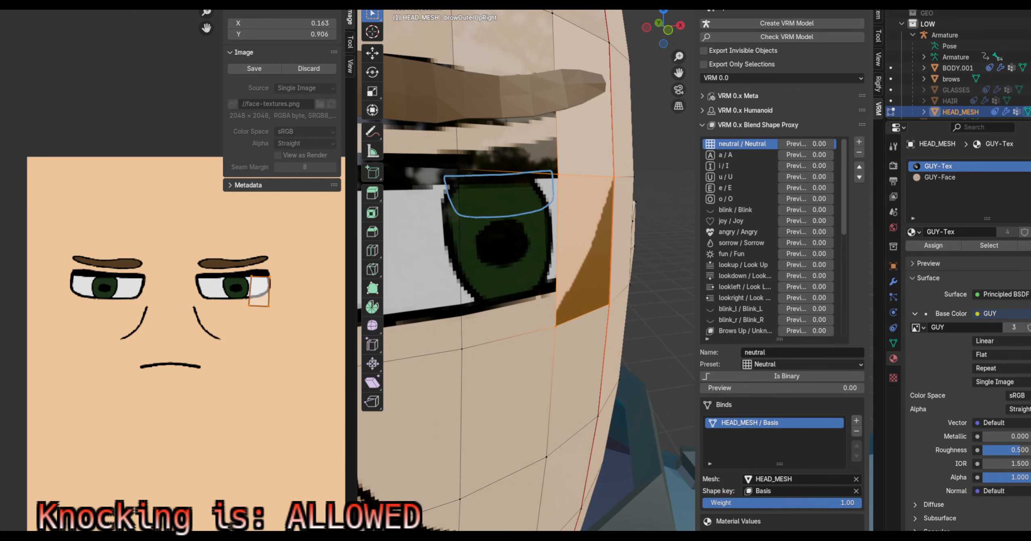
{"action": "scroll", "coordinate": [271, 319], "scroll_direction": "up", "scroll_amount": 4}
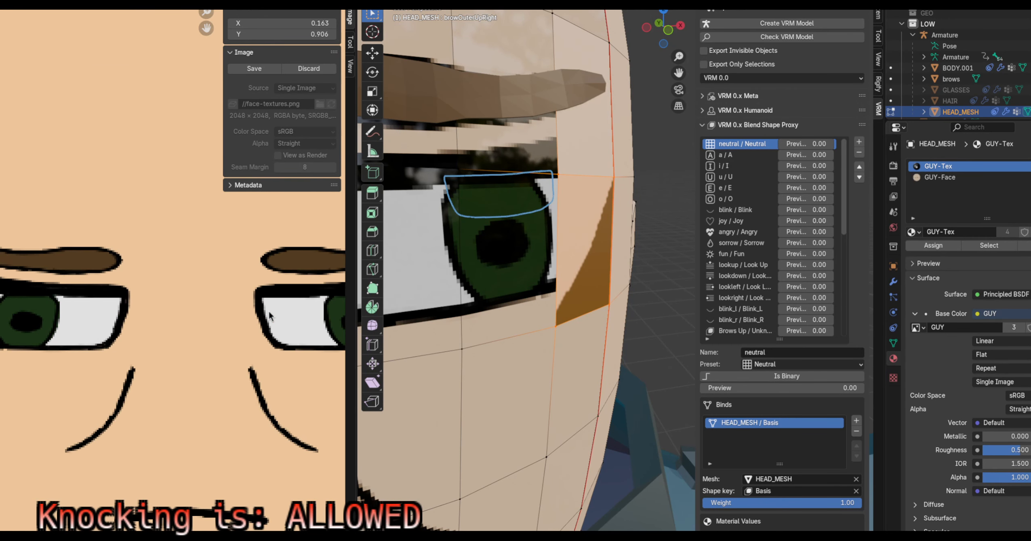
{"action": "middle_click_drag", "start_coordinate": [282, 322], "coordinate": [95, 284]}
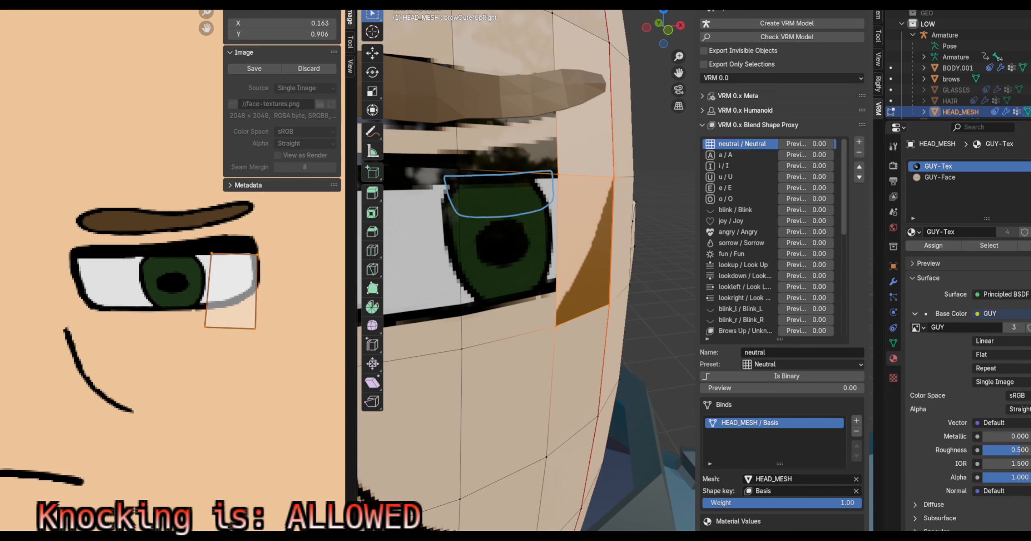
Switch to texture painting, display the facial expressions texture in the image editor, and frame the first face
{"action": "left_click", "coordinate": [279, 4]}
{"action": "scroll", "coordinate": [146, 208], "scroll_direction": "down", "scroll_amount": 6}
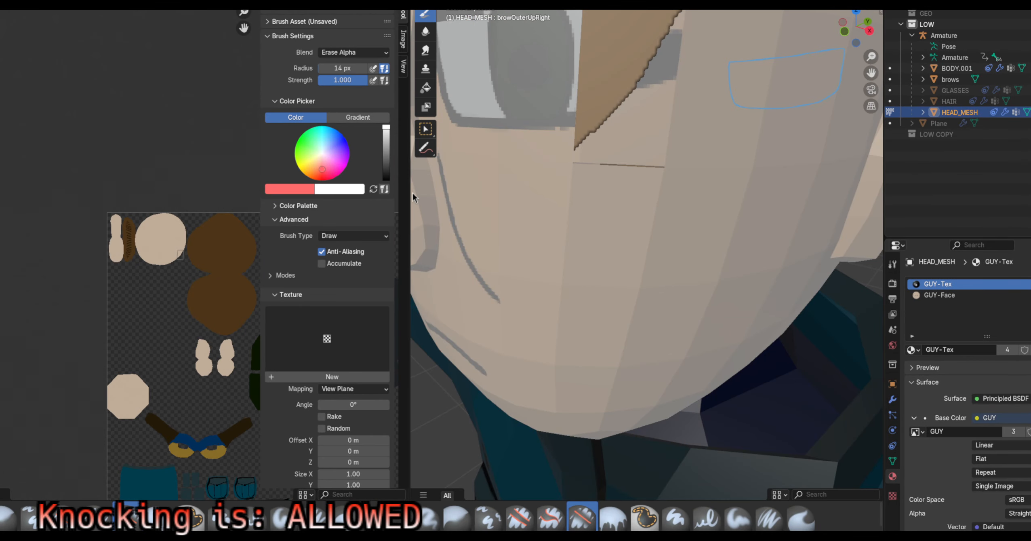
{"action": "scroll", "coordinate": [413, 198], "scroll_direction": "down", "scroll_amount": 6}
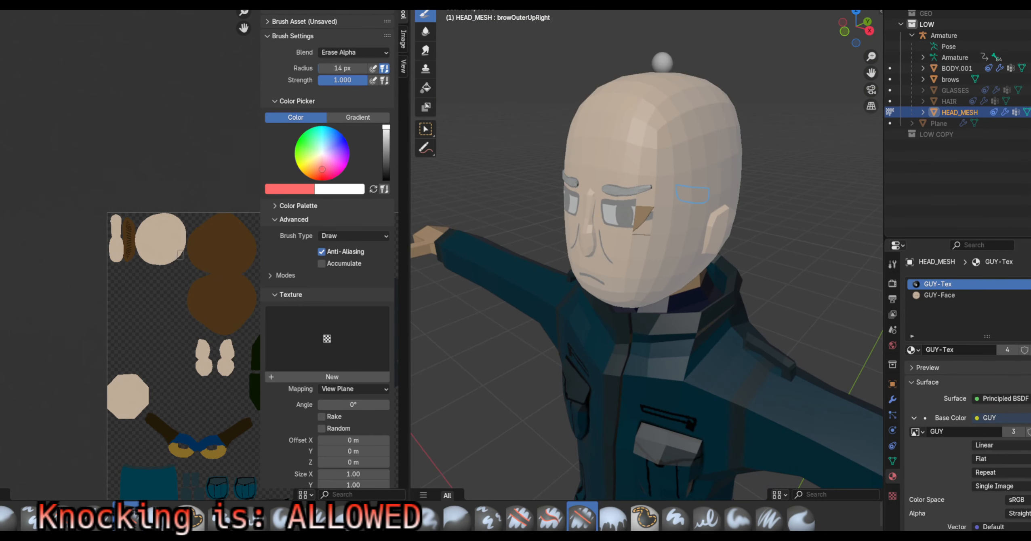
{"action": "left_click", "coordinate": [122, 4]}
{"action": "left_click", "coordinate": [156, 29]}
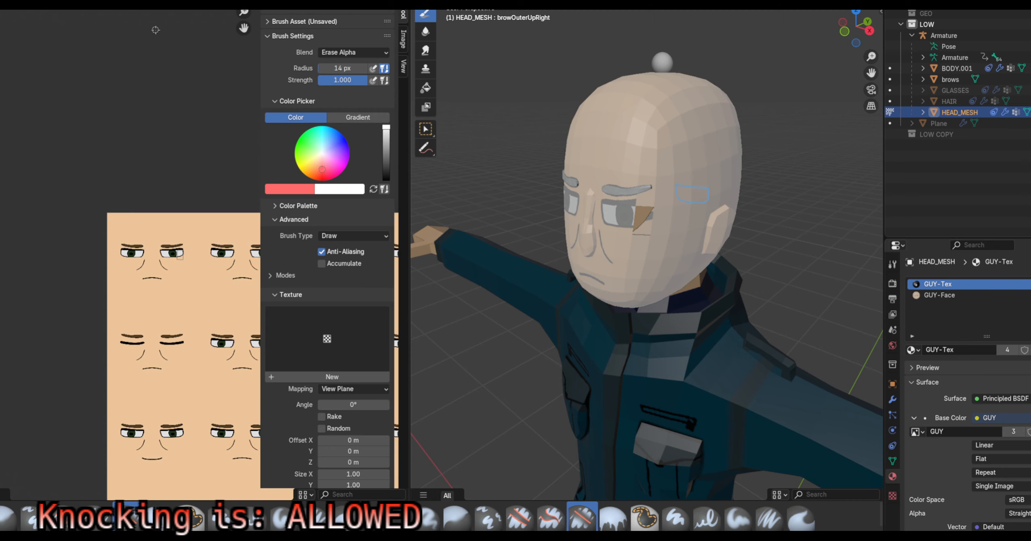
{"action": "scroll", "coordinate": [174, 274], "scroll_direction": "up", "scroll_amount": 4}
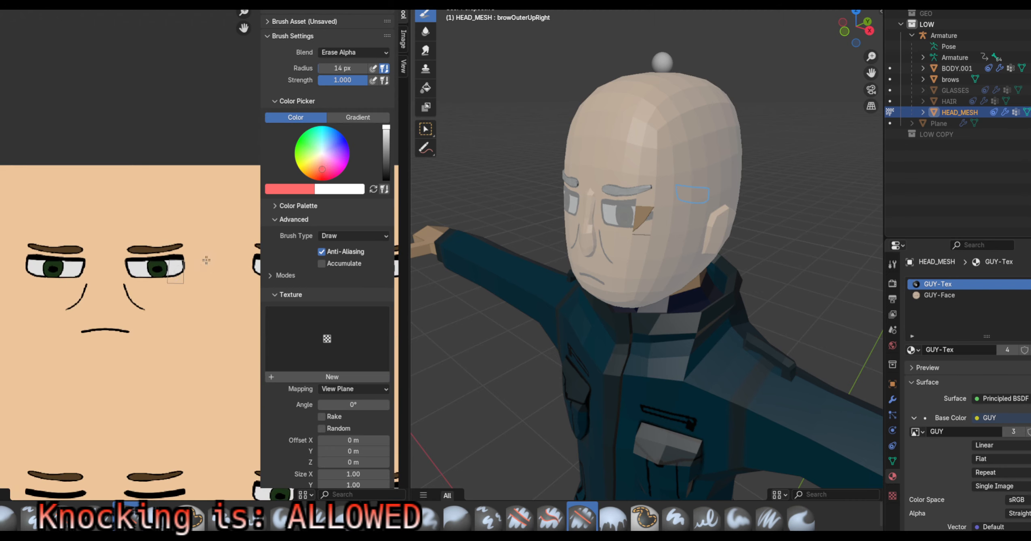
{"action": "scroll", "coordinate": [206, 260], "scroll_direction": "up", "scroll_amount": 2}
{"action": "middle_click_drag", "start_coordinate": [56, 60], "coordinate": [108, 4]}
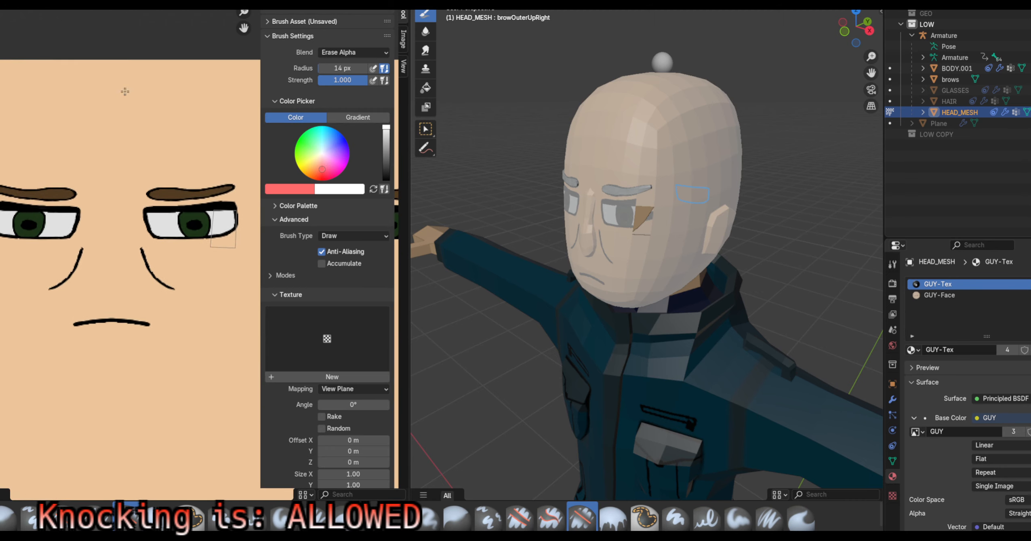
Try erasing one eye of the first face with the 14 px Erase Alpha brush, and undo the strokes
{"action": "mouse_move", "coordinate": [235, 237]}
{"action": "left_mouse_down"}
{"action": "mouse_move", "coordinate": [196, 211]}
{"action": "mouse_move", "coordinate": [150, 224]}
{"action": "left_mouse_up"}
{"action": "mouse_move", "coordinate": [219, 243]}
{"action": "left_mouse_down"}
{"action": "mouse_move", "coordinate": [154, 233]}
{"action": "mouse_move", "coordinate": [221, 224]}
{"action": "mouse_move", "coordinate": [189, 227]}
{"action": "mouse_move", "coordinate": [224, 244]}
{"action": "left_mouse_up"}
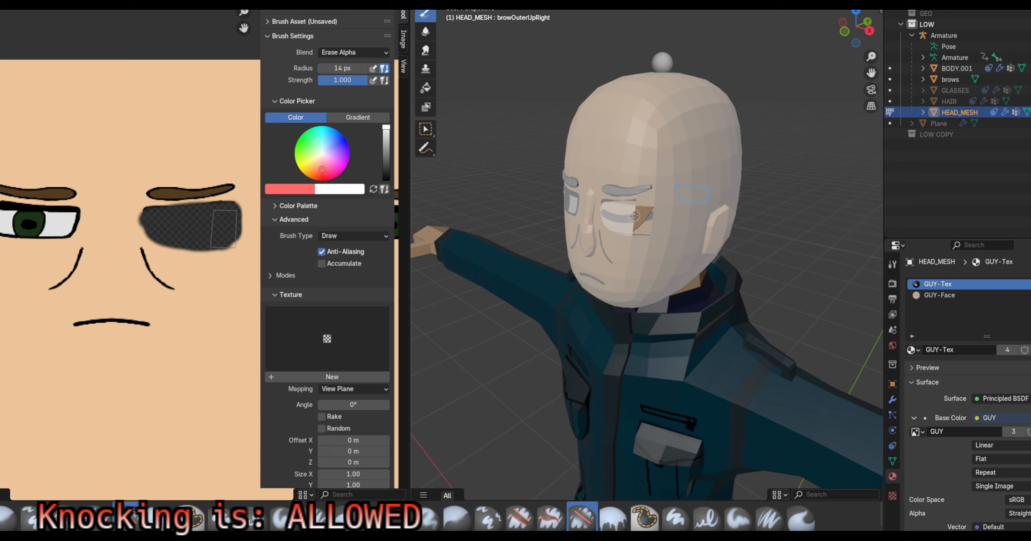
{"action": "mouse_move", "coordinate": [207, 244]}
{"action": "left_mouse_down"}
{"action": "mouse_move", "coordinate": [219, 250]}
{"action": "mouse_move", "coordinate": [233, 238]}
{"action": "mouse_move", "coordinate": [152, 231]}
{"action": "left_mouse_up"}
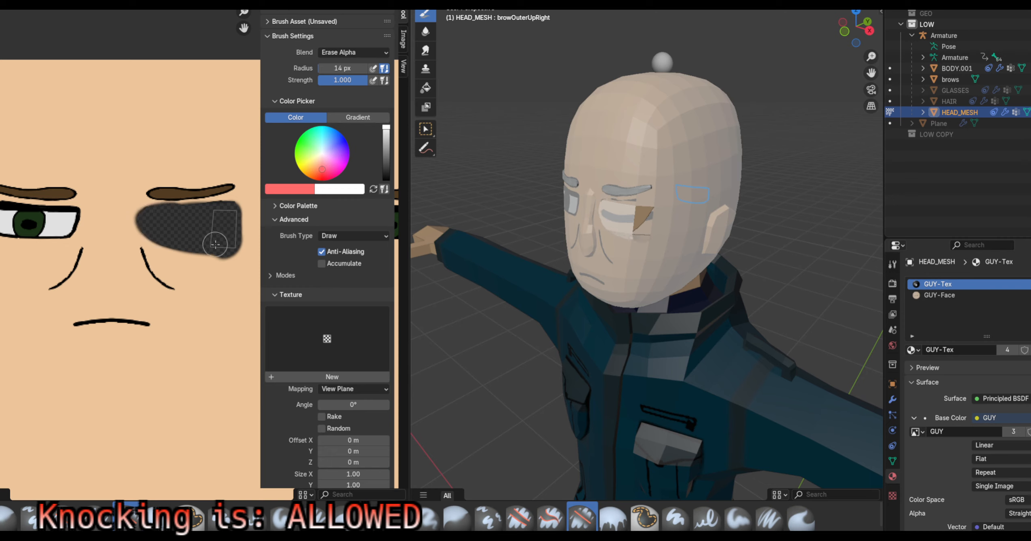
{"action": "key", "text": "ctrl+z"}
{"action": "key", "text": "ctrl+z"}
{"action": "key", "text": "ctrl+z"}
Reduce the Erase Alpha brush radius to 4 px for detailed erasing inside the eye outline
{"action": "scroll", "coordinate": [192, 237], "scroll_direction": "up", "scroll_amount": 5}
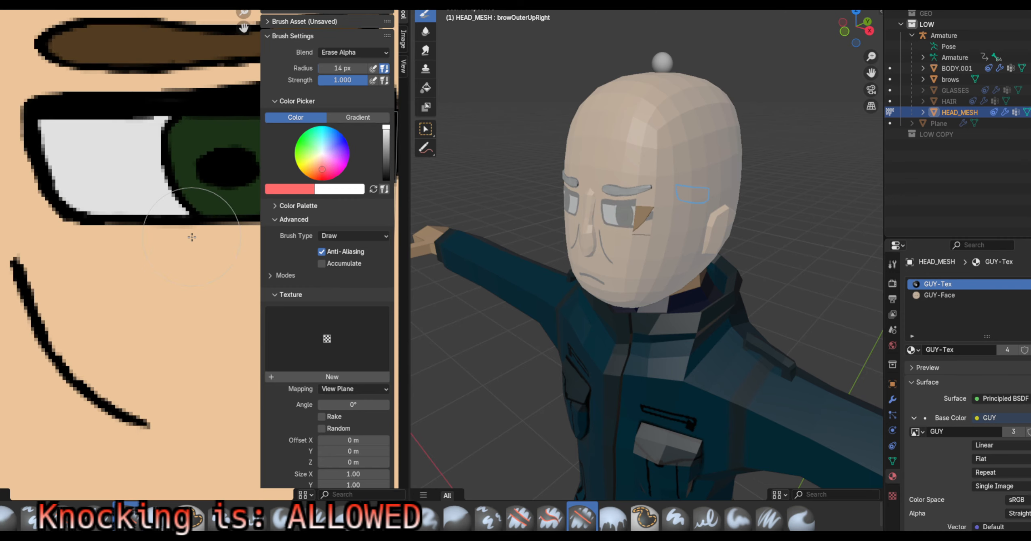
{"action": "scroll", "coordinate": [191, 237], "scroll_direction": "down", "scroll_amount": 3}
{"action": "scroll", "coordinate": [92, 278], "scroll_direction": "up", "scroll_amount": 3}
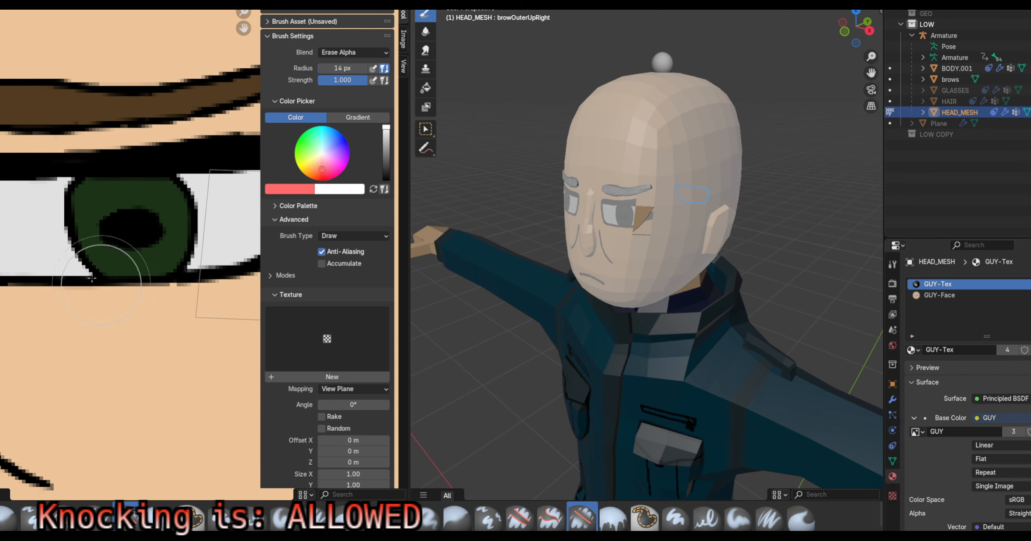
{"action": "left_click", "coordinate": [115, 283]}
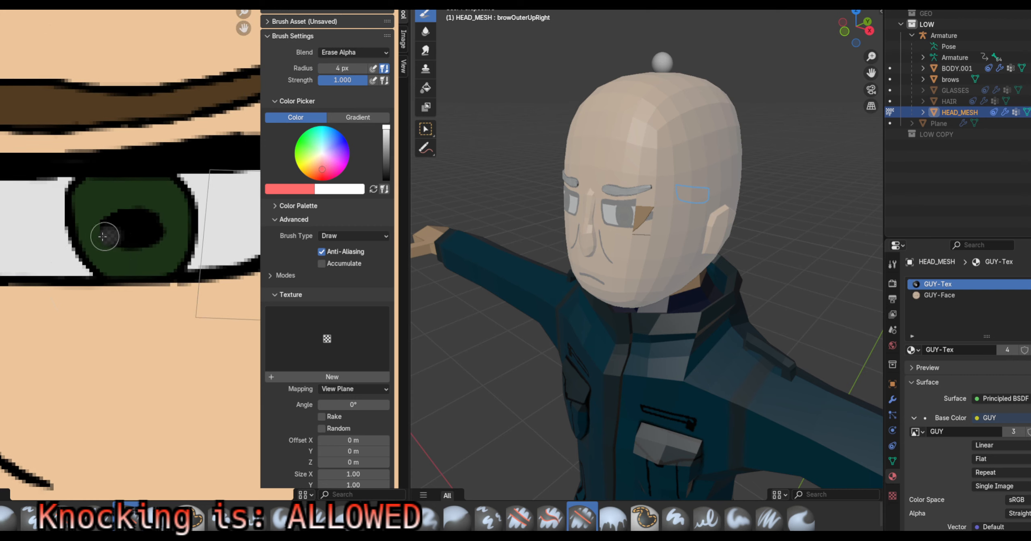
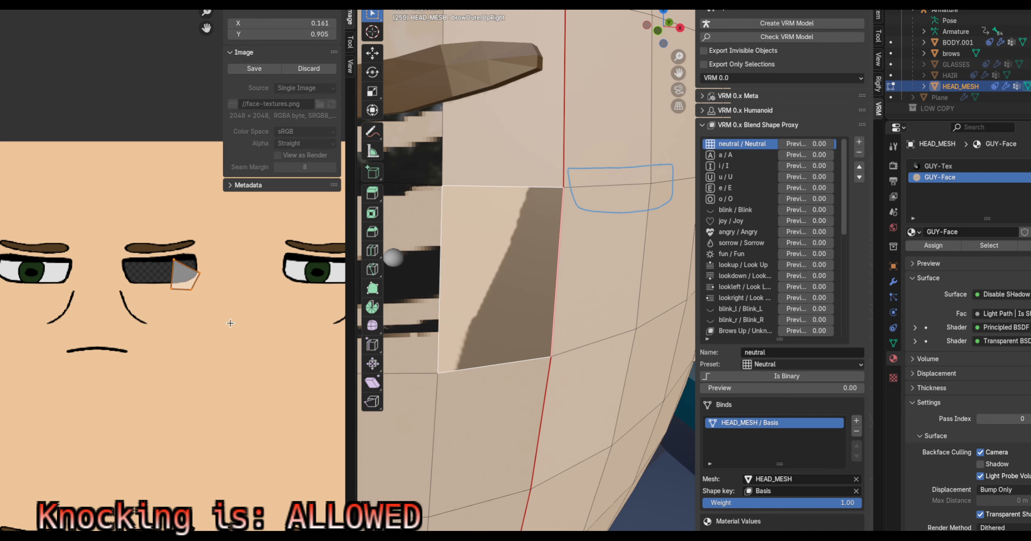
Undo the last UV moves of the face at the eye's outer corner
{"action": "left_click", "coordinate": [225, 315]}
{"action": "key", "text": "ctrl+z"}
{"action": "key", "text": "ctrl+z"}
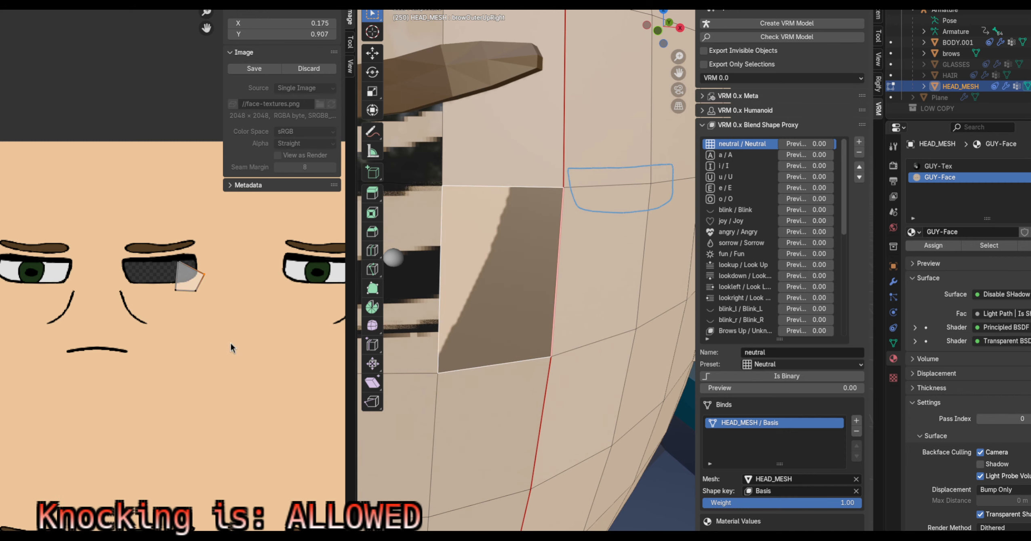
{"action": "key", "text": "ctrl+z"}
{"action": "scroll", "coordinate": [520, 288], "scroll_direction": "down", "scroll_amount": 5}
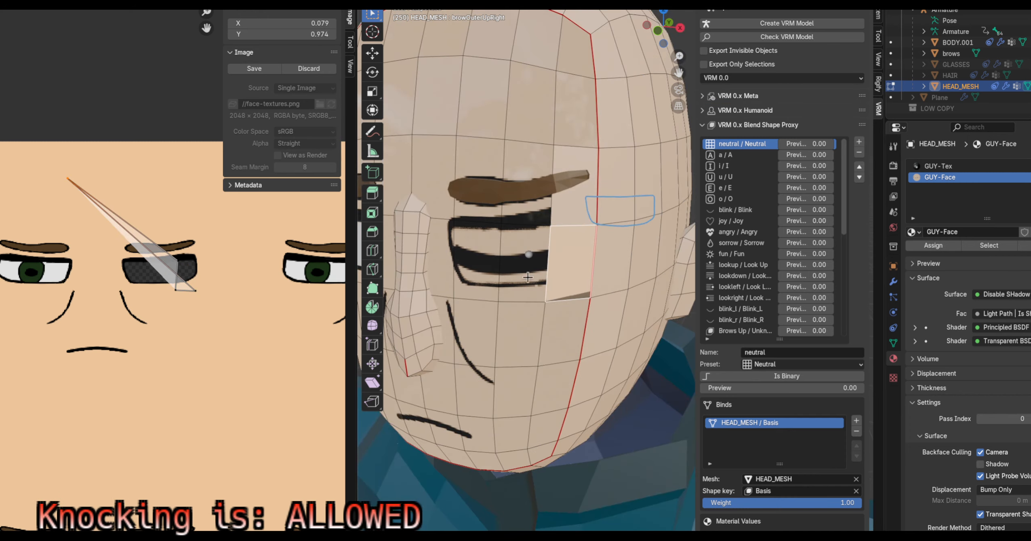
{"action": "mouse_move", "coordinate": [520, 288]}
{"action": "middle_mouse_down"}
{"action": "mouse_move", "coordinate": [594, 222]}
{"action": "mouse_move", "coordinate": [541, 262]}
{"action": "mouse_move", "coordinate": [537, 299]}
{"action": "mouse_move", "coordinate": [523, 307]}
{"action": "middle_mouse_up"}
{"action": "scroll", "coordinate": [535, 270], "scroll_direction": "down", "scroll_amount": 4}
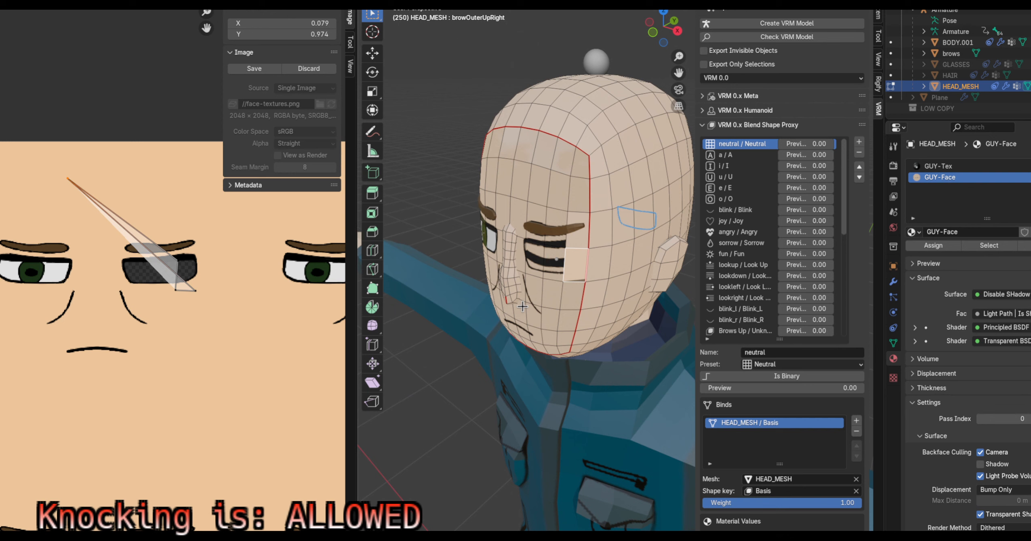
{"action": "scroll", "coordinate": [180, 334], "scroll_direction": "down", "scroll_amount": 5}
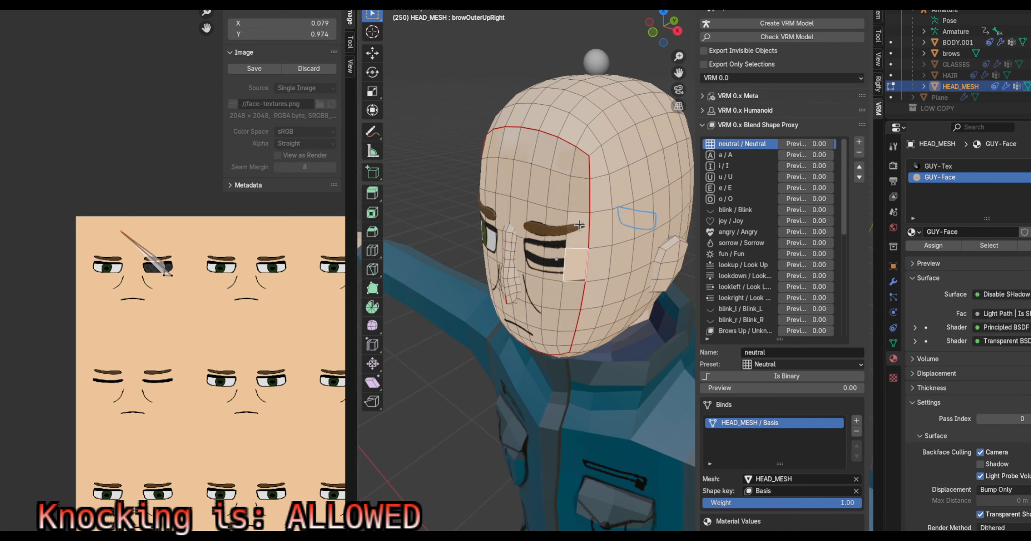
Select the whole head mesh and examine how its UVs lie around the erased eye
{"action": "key", "text": "a"}
{"action": "scroll", "coordinate": [178, 275], "scroll_direction": "up", "scroll_amount": 6}
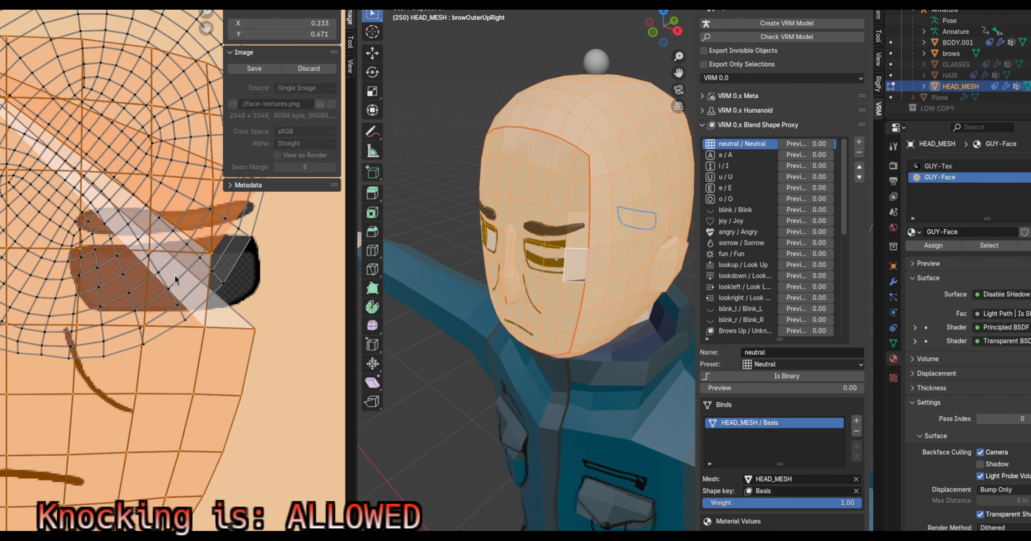
{"action": "scroll", "coordinate": [175, 275], "scroll_direction": "down", "scroll_amount": 5}
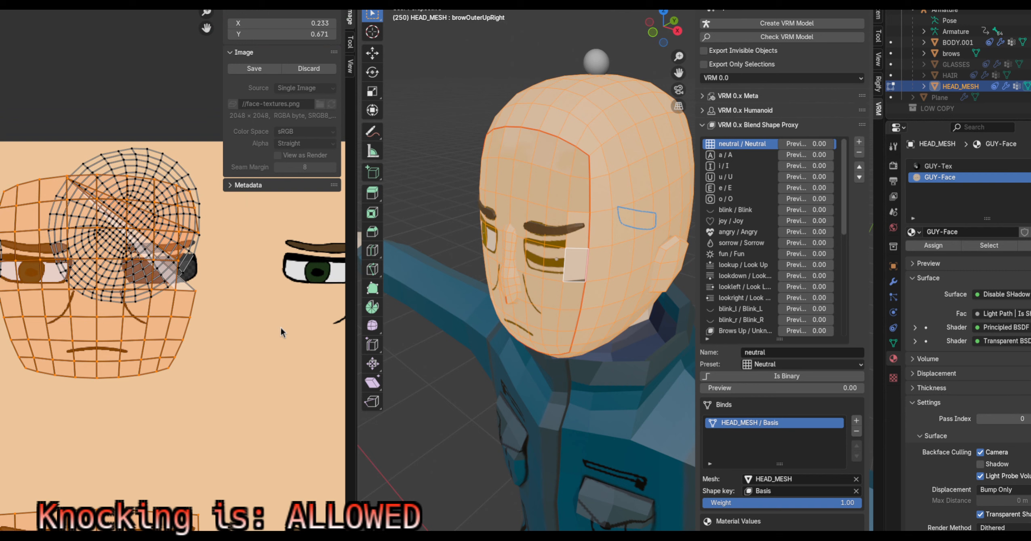
{"action": "scroll", "coordinate": [170, 259], "scroll_direction": "up", "scroll_amount": 5}
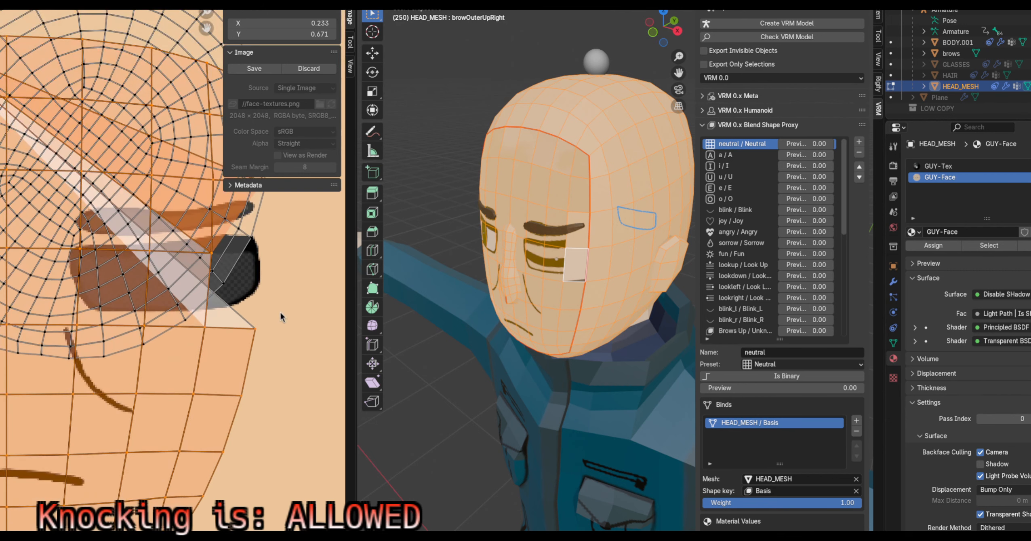
{"action": "scroll", "coordinate": [280, 312], "scroll_direction": "down", "scroll_amount": 2}
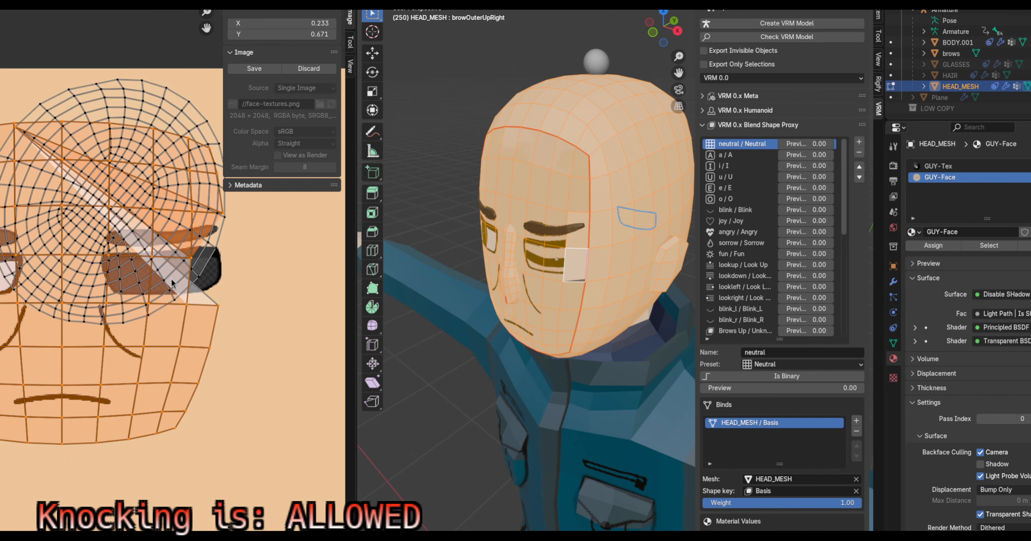
Move the stray UV vertex of the face at the eye's outer corner next to its others, forming a compact quad over the painted eye's end
{"action": "left_click", "coordinate": [458, 263]}
{"action": "left_click", "coordinate": [578, 257]}
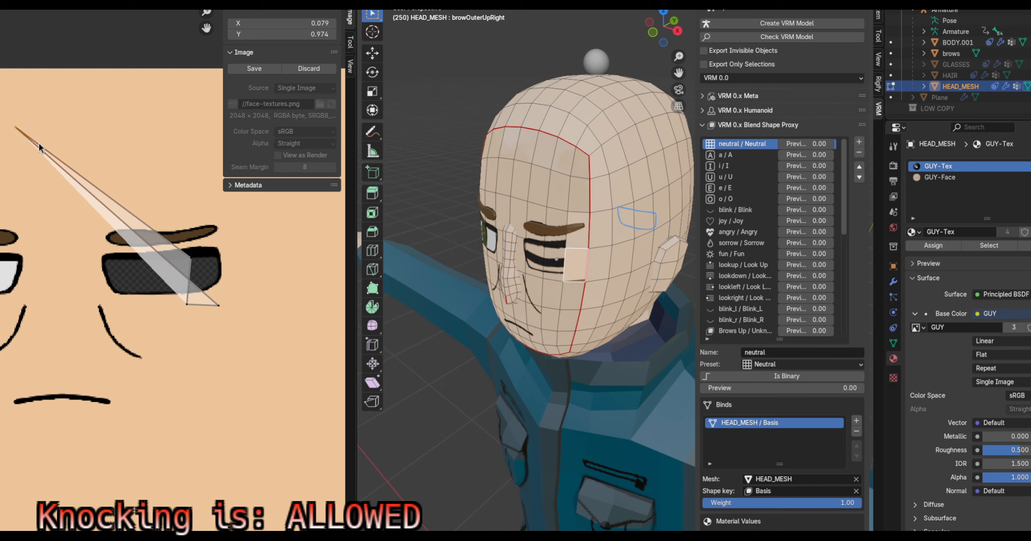
{"action": "key", "text": "g"}
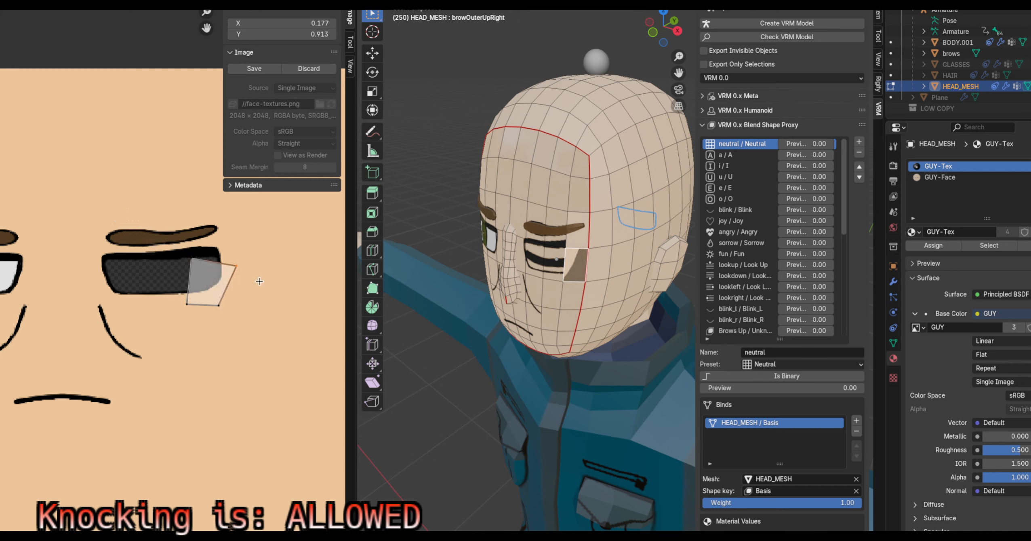
{"action": "left_click", "coordinate": [249, 274]}
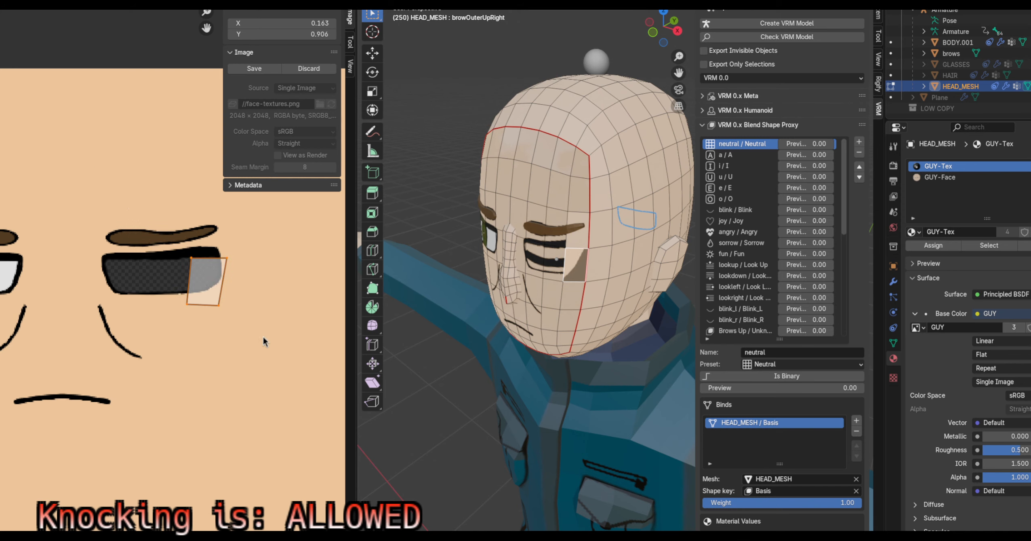
{"action": "key", "text": "g"}
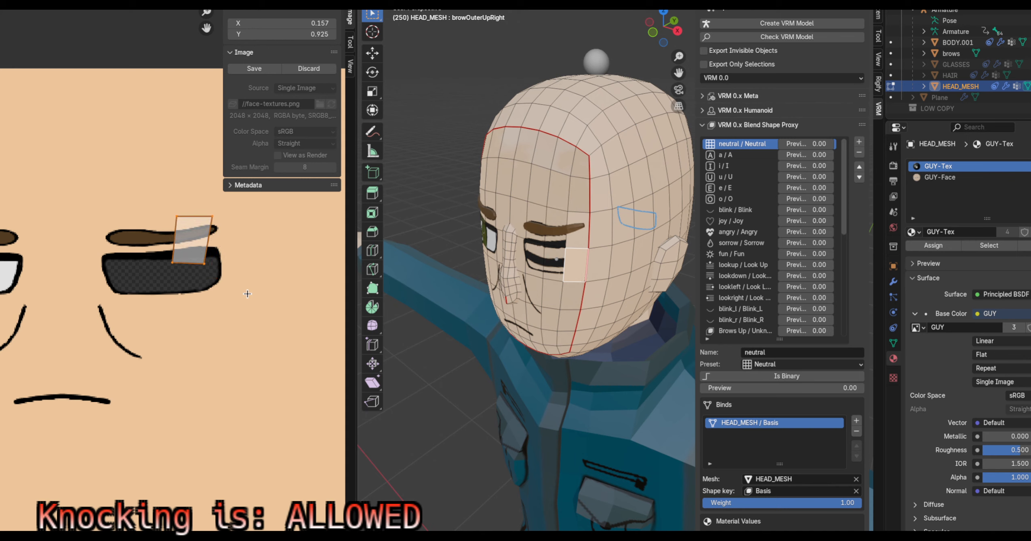
{"action": "key", "text": "Escape"}
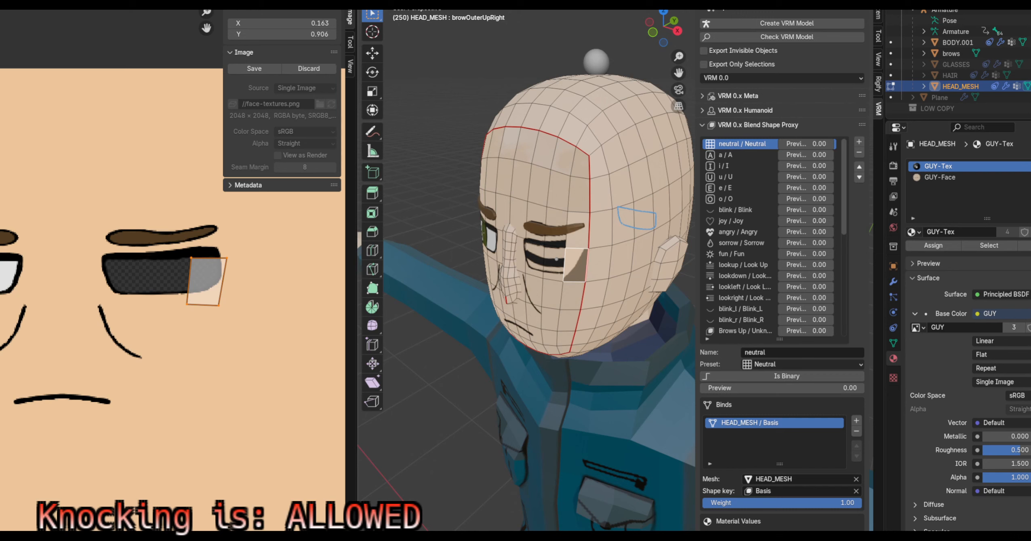
Examine the texture at the eye's outer corner closely in Object Mode, and return to Edit Mode
{"action": "left_click", "coordinate": [551, 2]}
{"action": "left_click", "coordinate": [416, 1]}
{"action": "left_click", "coordinate": [416, 1]}
{"action": "scroll", "coordinate": [586, 282], "scroll_direction": "up", "scroll_amount": 5}
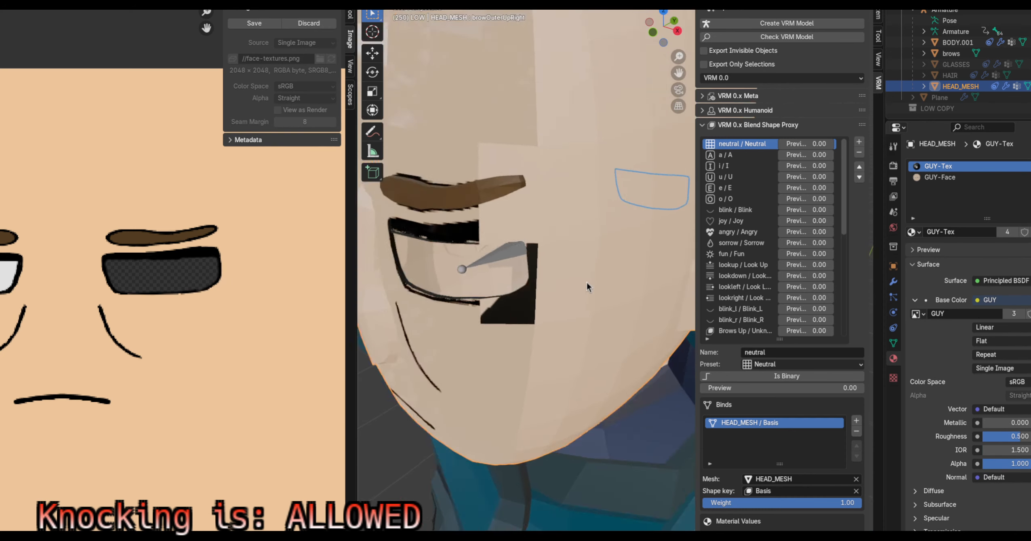
{"action": "mouse_move", "coordinate": [586, 282]}
{"action": "middle_mouse_down"}
{"action": "mouse_move", "coordinate": [644, 269]}
{"action": "mouse_move", "coordinate": [571, 281]}
{"action": "middle_mouse_up"}
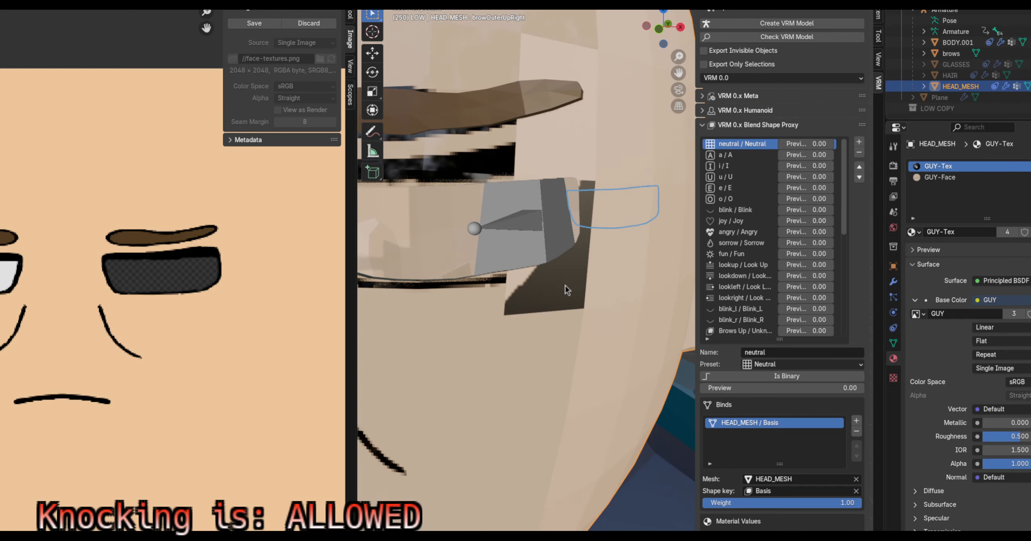
{"action": "key", "text": "Tab"}
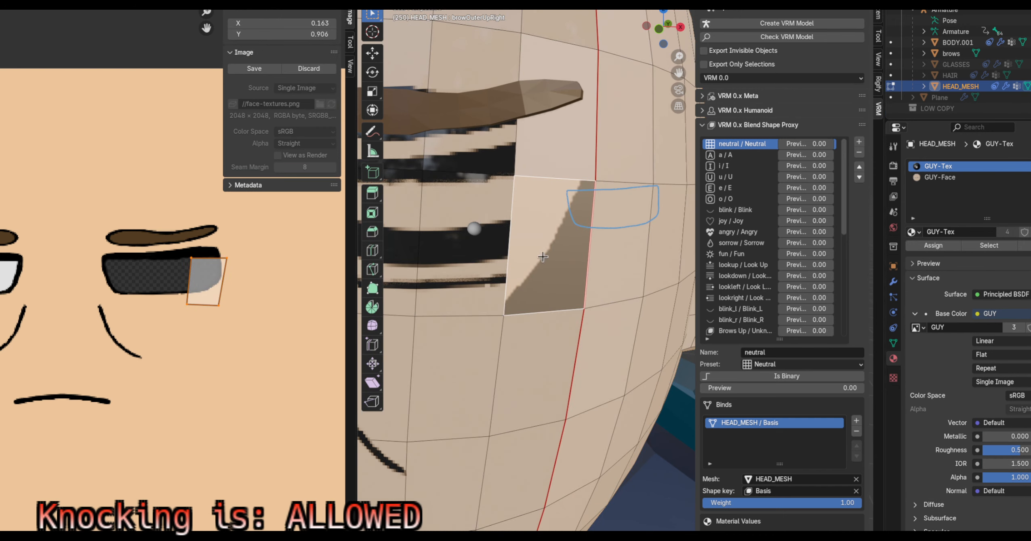
Flip the normals of the selected face at the eye's outer corner
{"action": "key", "text": "ctrl+f"}
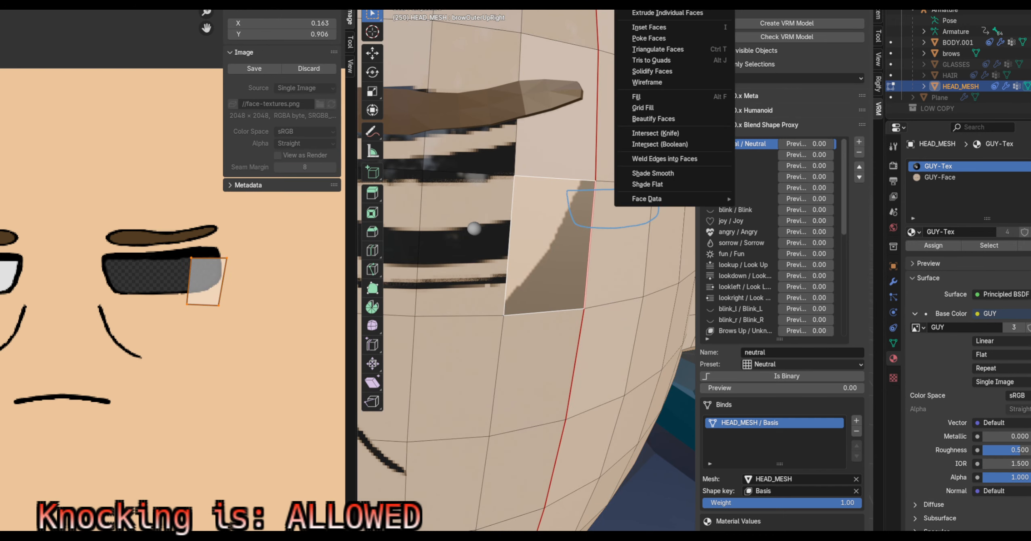
{"action": "key", "text": "ctrl+e"}
{"action": "key", "text": "ctrl+v"}
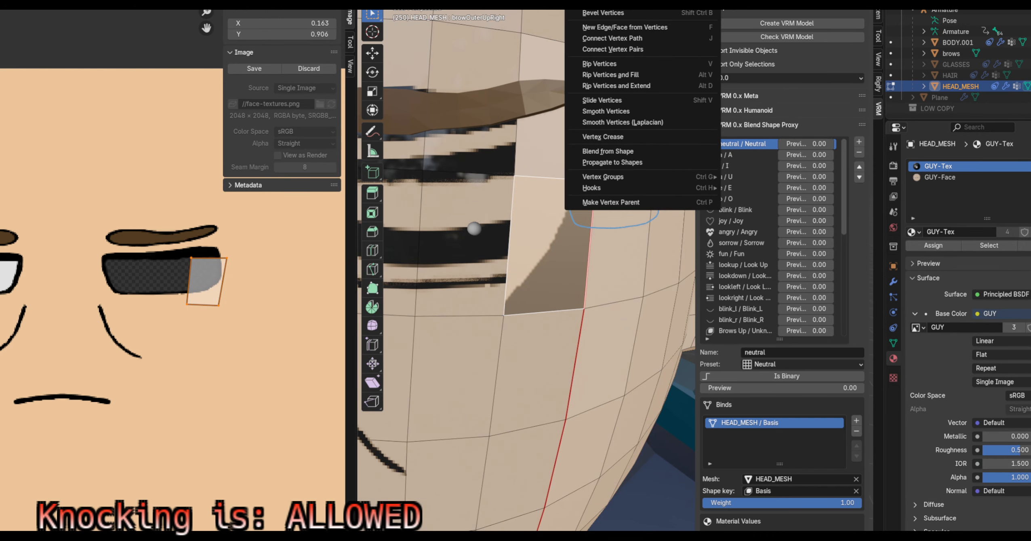
{"action": "mouse_move", "coordinate": [553, 3]}
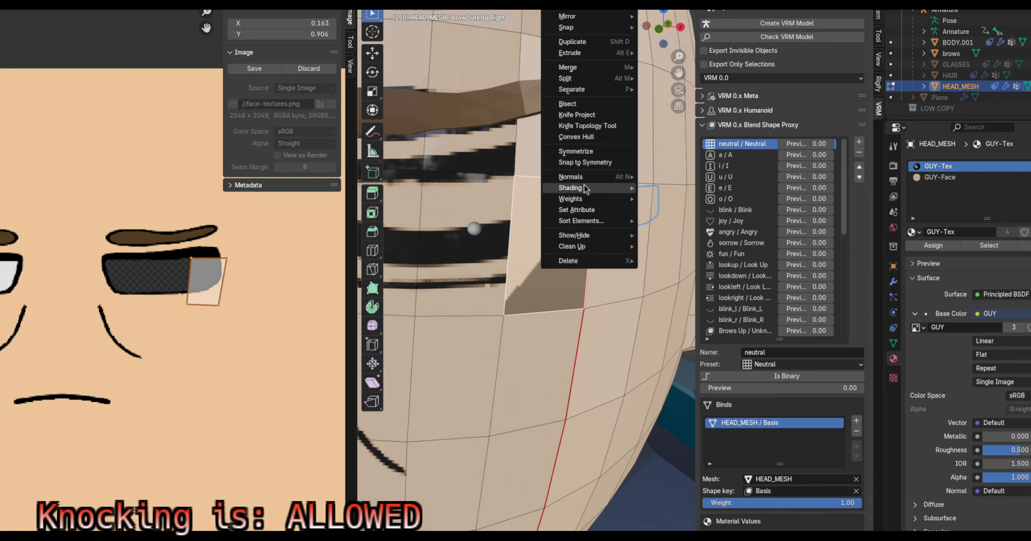
{"action": "mouse_move", "coordinate": [586, 176]}
{"action": "left_click", "coordinate": [702, 183]}
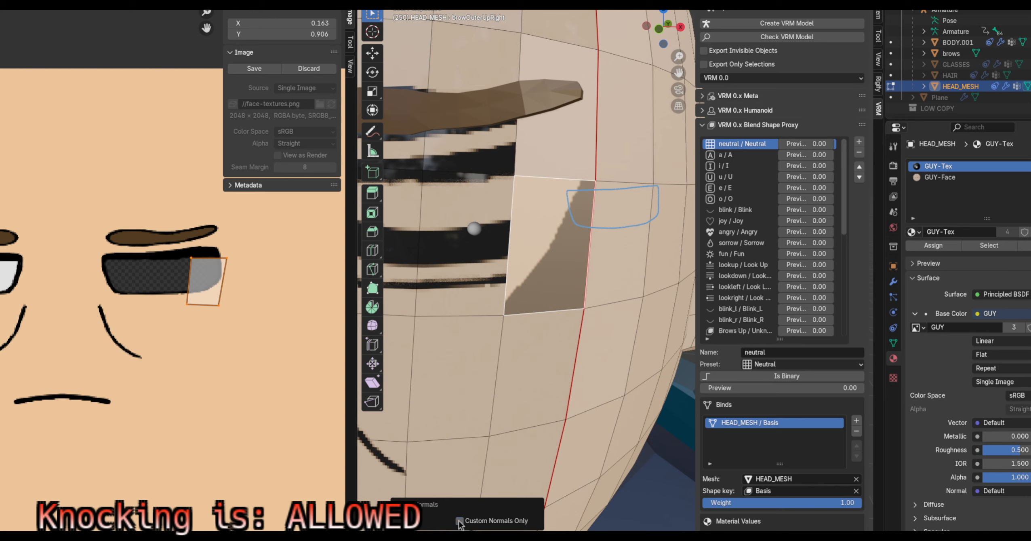
{"action": "left_click", "coordinate": [398, 506]}
{"action": "left_click", "coordinate": [397, 524]}
{"action": "left_click", "coordinate": [551, 8]}
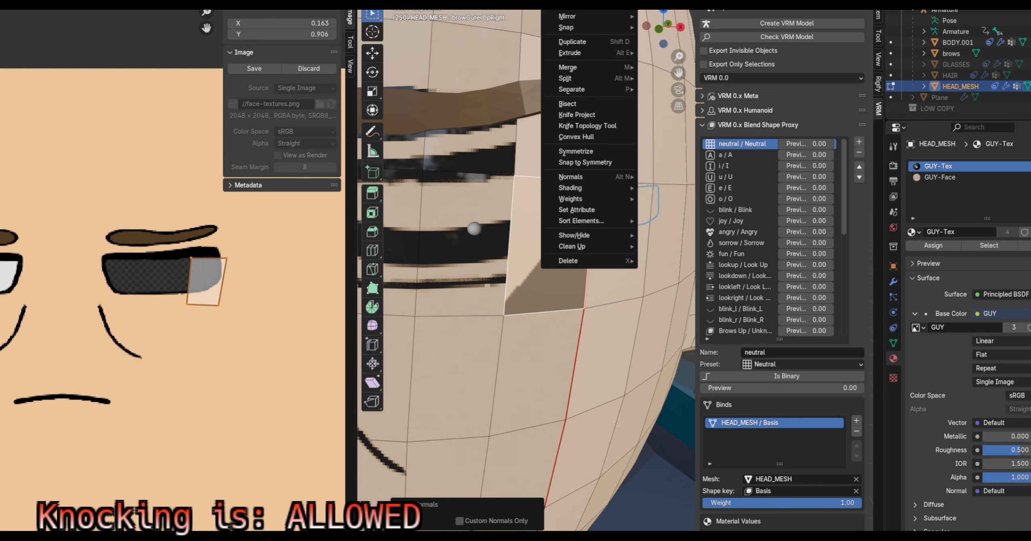
{"action": "left_click", "coordinate": [588, 152]}
{"action": "scroll", "coordinate": [583, 266], "scroll_direction": "down", "scroll_amount": 5}
{"action": "middle_click_drag", "start_coordinate": [583, 265], "coordinate": [588, 309]}
{"action": "left_click", "coordinate": [598, 283]}
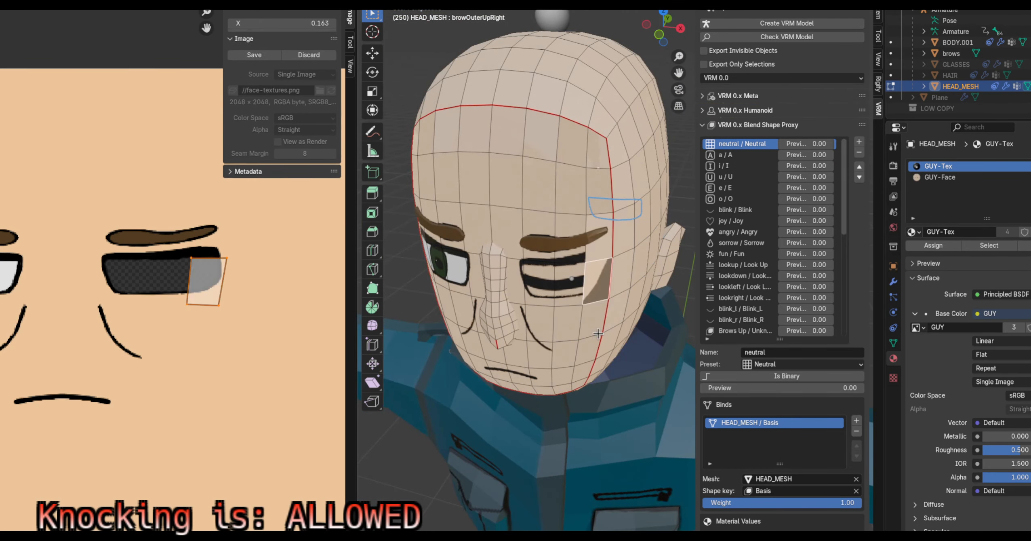
Recalculate the normals of the selected eye-corner face to the inside
{"action": "left_click", "coordinate": [551, 6]}
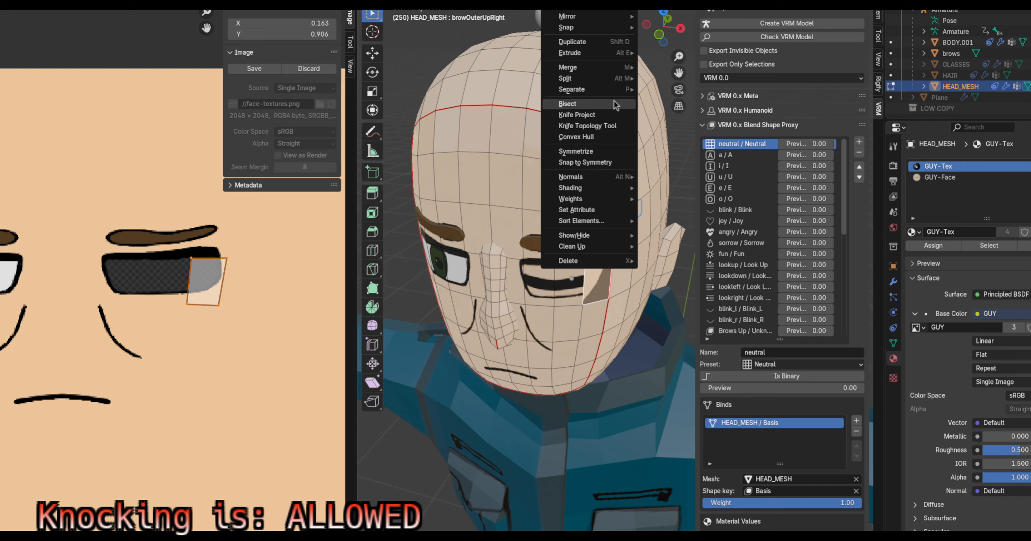
{"action": "mouse_move", "coordinate": [610, 180]}
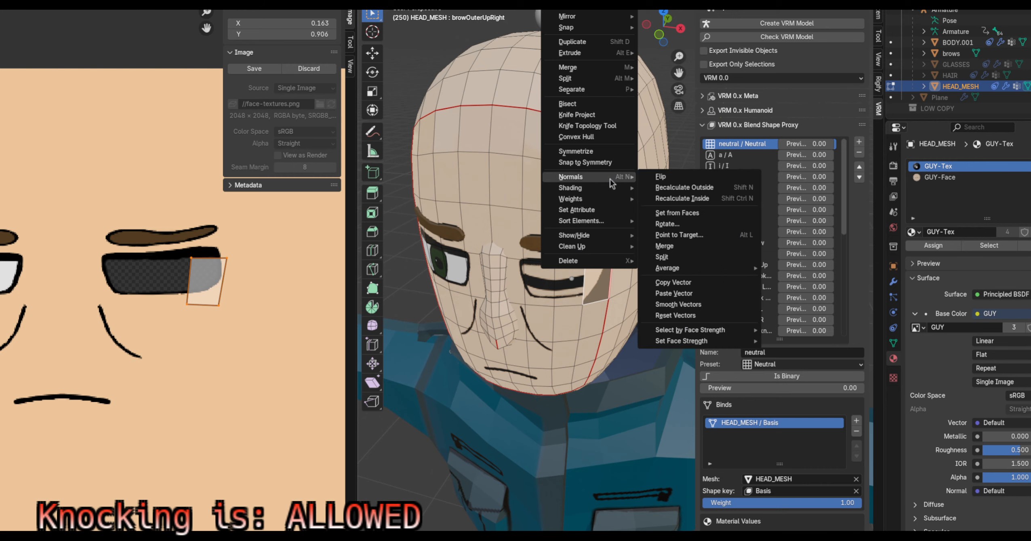
{"action": "left_click", "coordinate": [679, 198]}
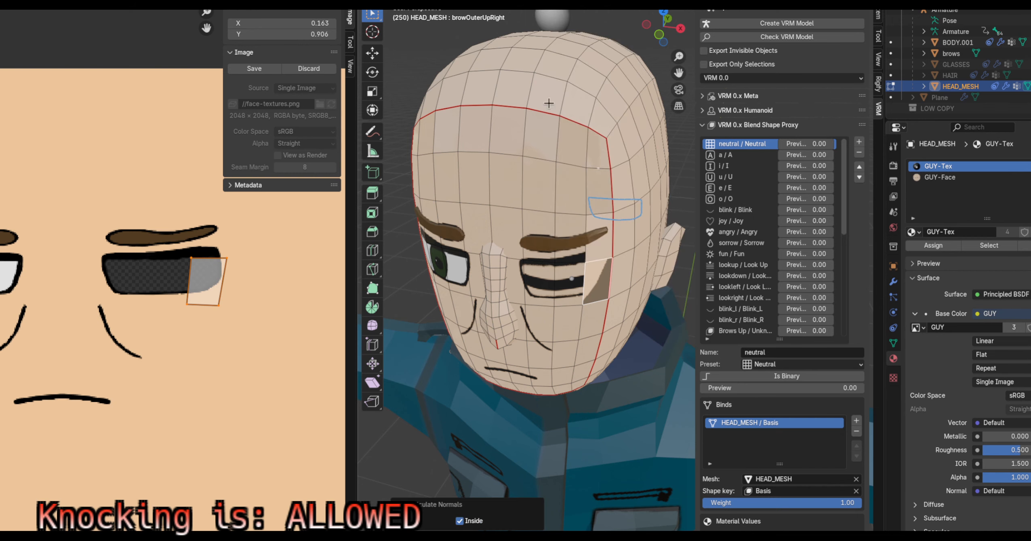
Recalculate the normals of the selected eye-corner face to the outside
{"action": "left_click", "coordinate": [551, 4]}
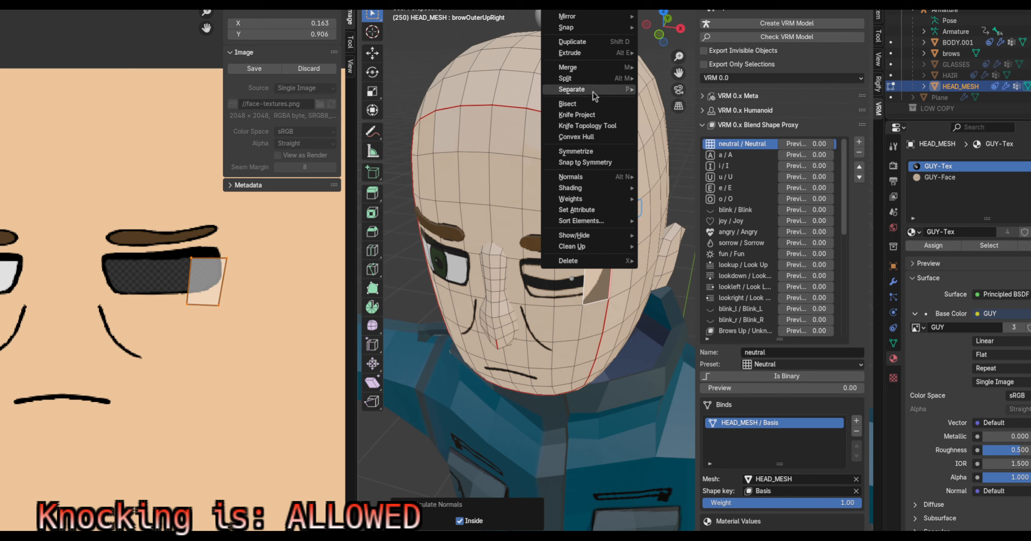
{"action": "mouse_move", "coordinate": [599, 176]}
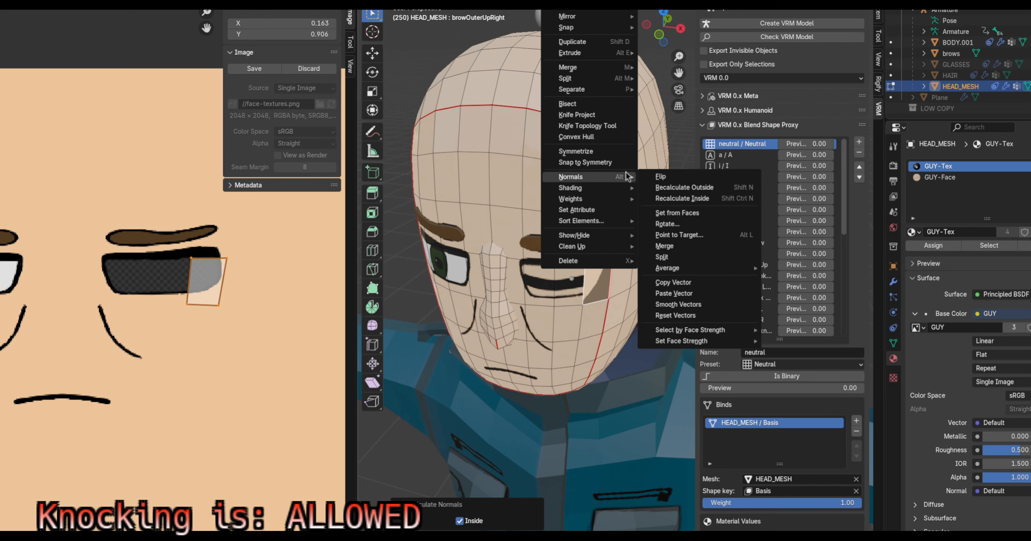
{"action": "left_click", "coordinate": [689, 190]}
{"action": "scroll", "coordinate": [561, 338], "scroll_direction": "up", "scroll_amount": 8}
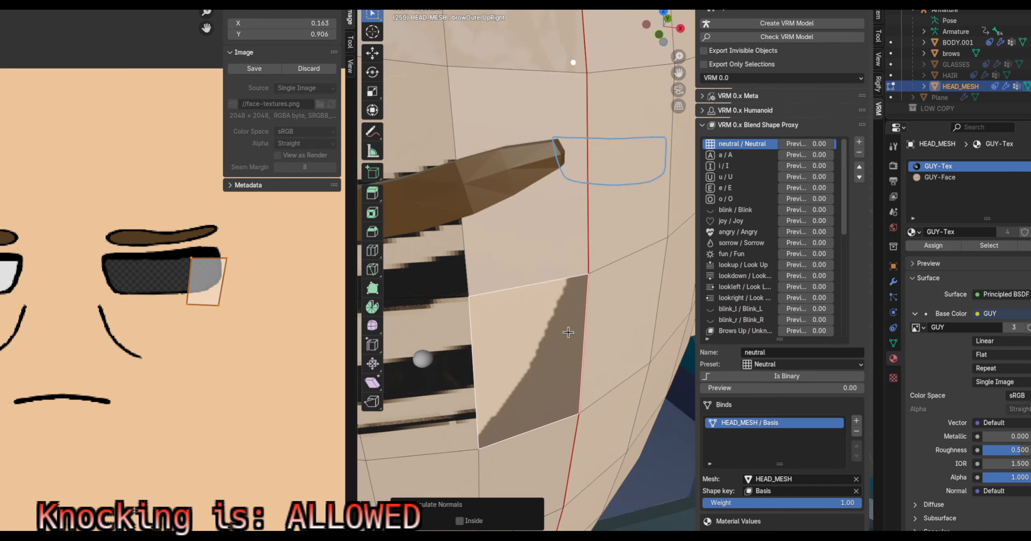
{"action": "scroll", "coordinate": [560, 337], "scroll_direction": "down", "scroll_amount": 8}
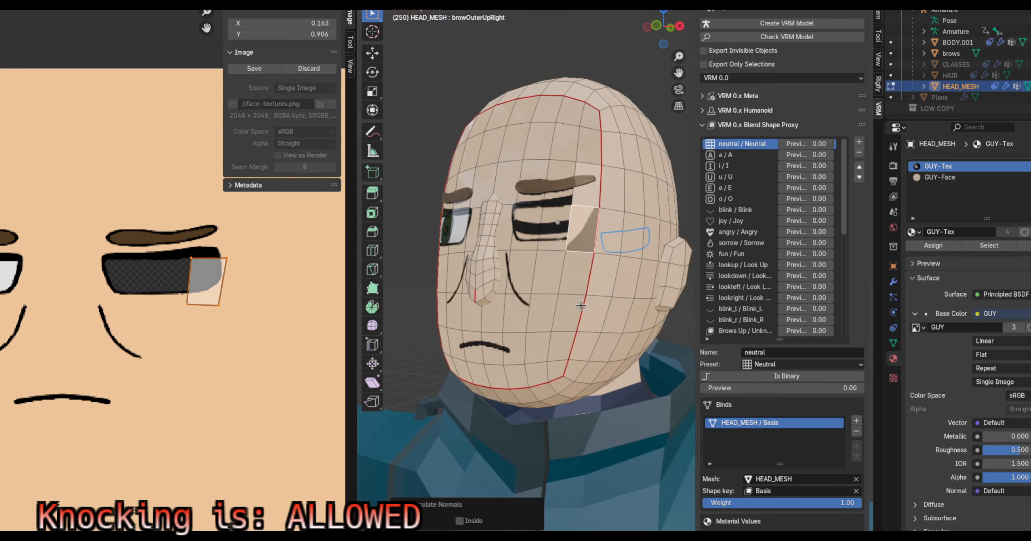
{"action": "scroll", "coordinate": [560, 244], "scroll_direction": "up", "scroll_amount": 5}
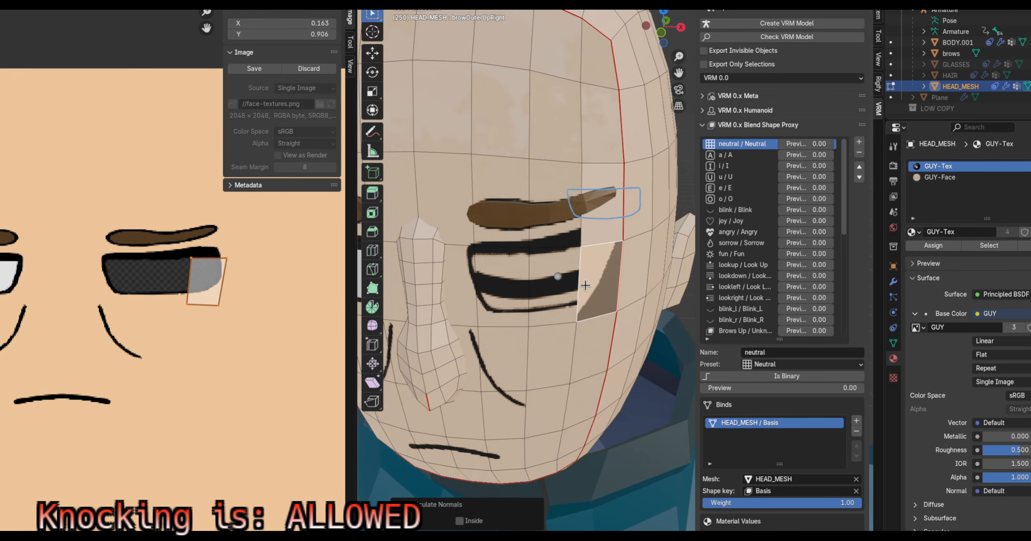
Compare the UVs of the eye-corner face with those of the face above it, and examine the head in Object Mode
{"action": "left_click", "coordinate": [600, 235]}
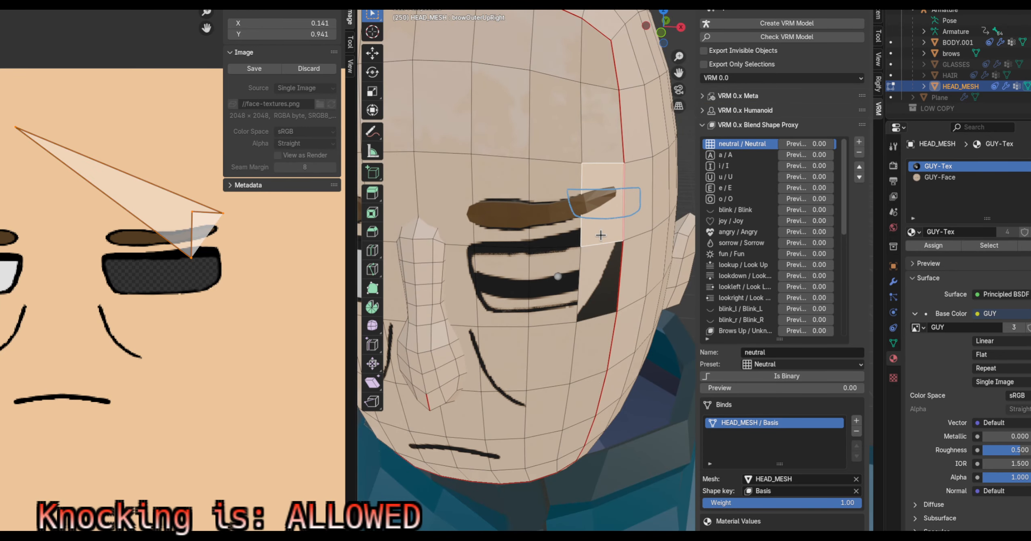
{"action": "left_click", "coordinate": [610, 279]}
{"action": "left_click", "coordinate": [604, 227]}
{"action": "left_click", "coordinate": [611, 276]}
{"action": "scroll", "coordinate": [607, 274], "scroll_direction": "down", "scroll_amount": 4}
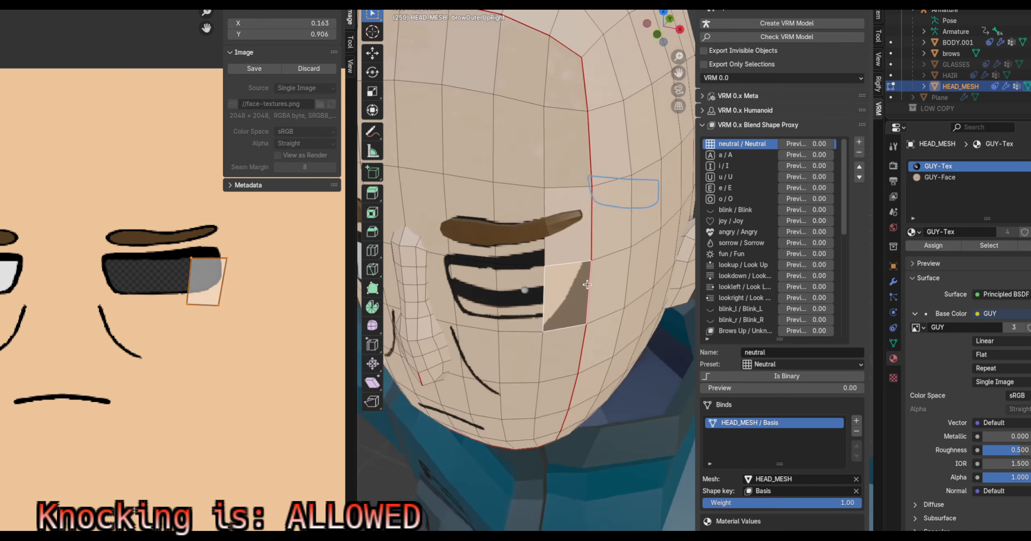
{"action": "middle_click_drag", "start_coordinate": [607, 274], "coordinate": [575, 289]}
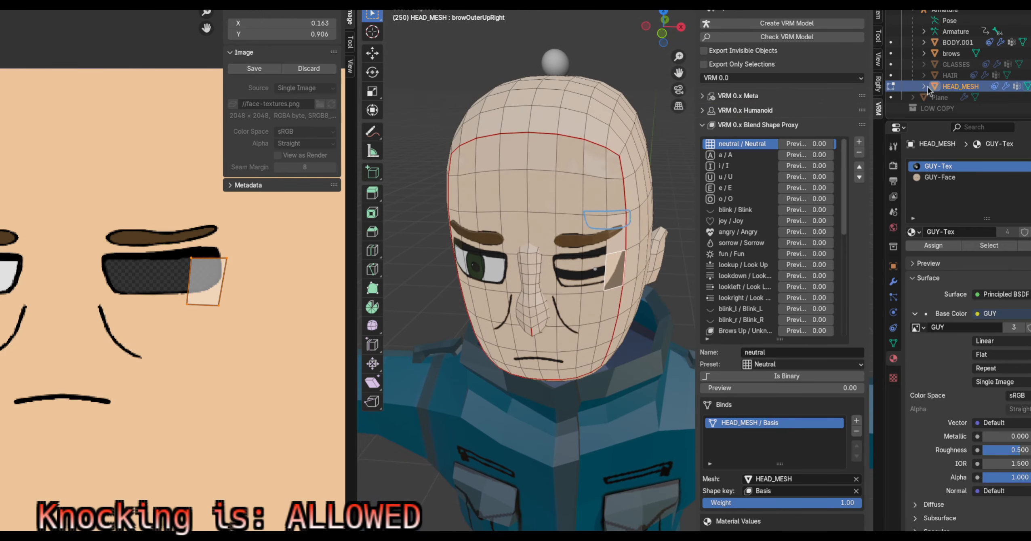
{"action": "left_click", "coordinate": [412, 2]}
{"action": "left_click", "coordinate": [413, 1]}
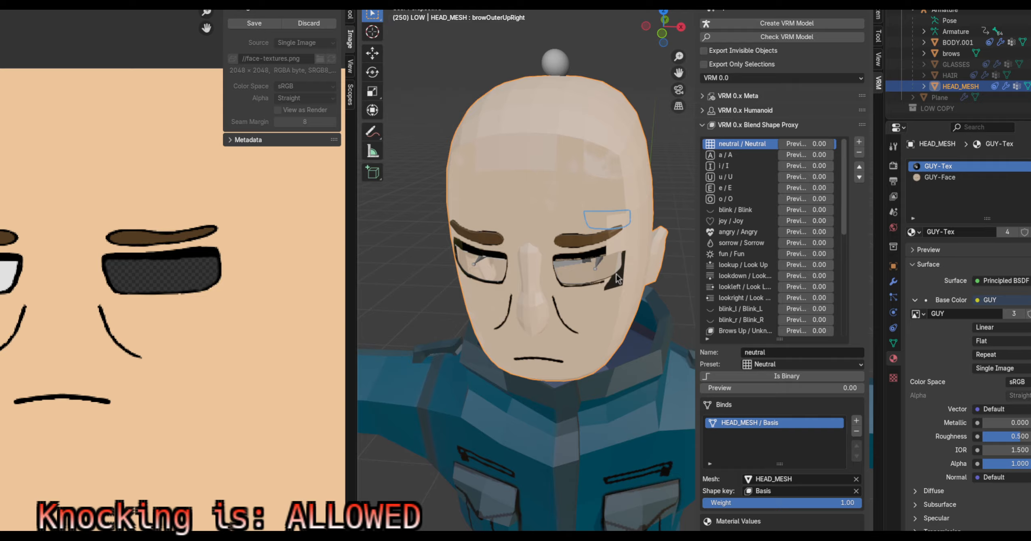
{"action": "scroll", "coordinate": [616, 274], "scroll_direction": "up", "scroll_amount": 4}
{"action": "middle_click_drag", "start_coordinate": [586, 326], "coordinate": [544, 288]}
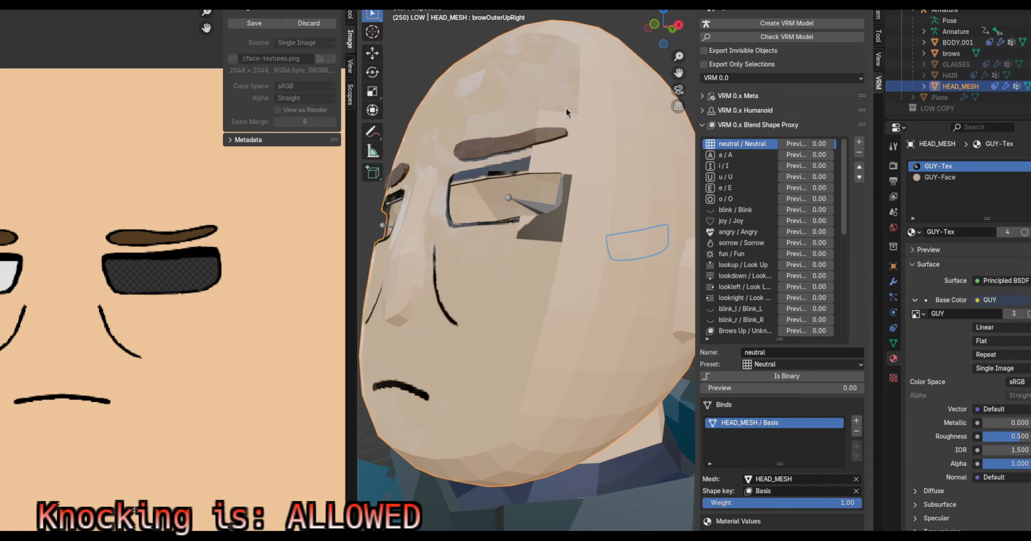
Compare the UVs and material slots of the faces directly above and below the eye-corner face
{"action": "key", "text": "Tab"}
{"action": "left_click", "coordinate": [550, 159]}
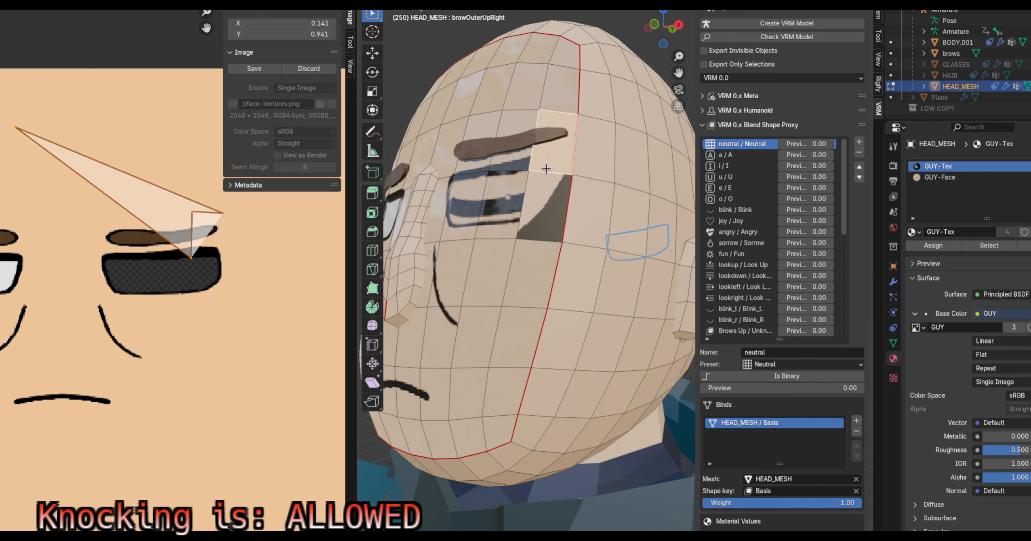
{"action": "key", "text": "ctrl+p"}
{"action": "left_click", "coordinate": [538, 253], "text": "shift"}
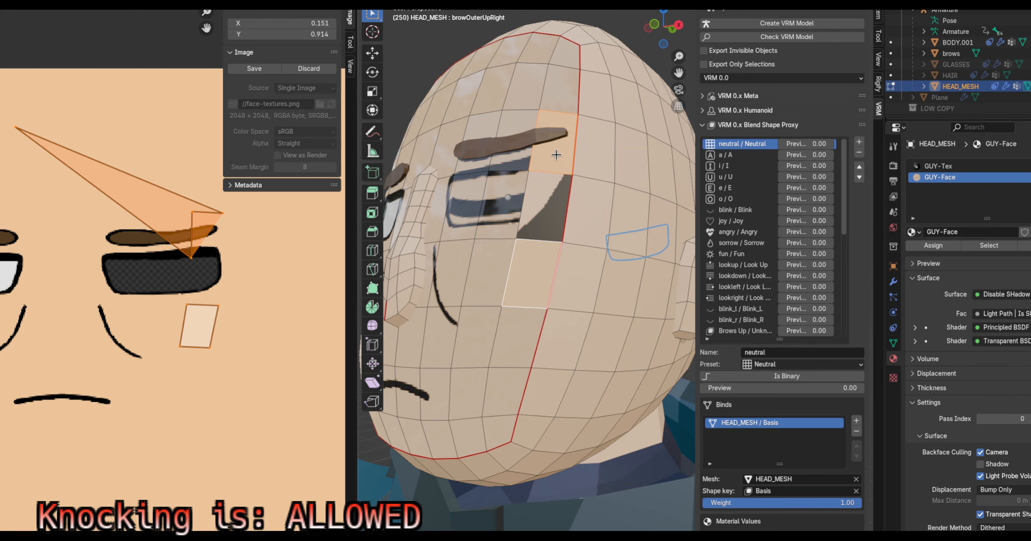
{"action": "key", "text": "ctrl+p"}
{"action": "left_click", "coordinate": [565, 207]}
{"action": "middle_click_drag", "start_coordinate": [581, 193], "coordinate": [558, 211]}
{"action": "left_click", "coordinate": [546, 194]}
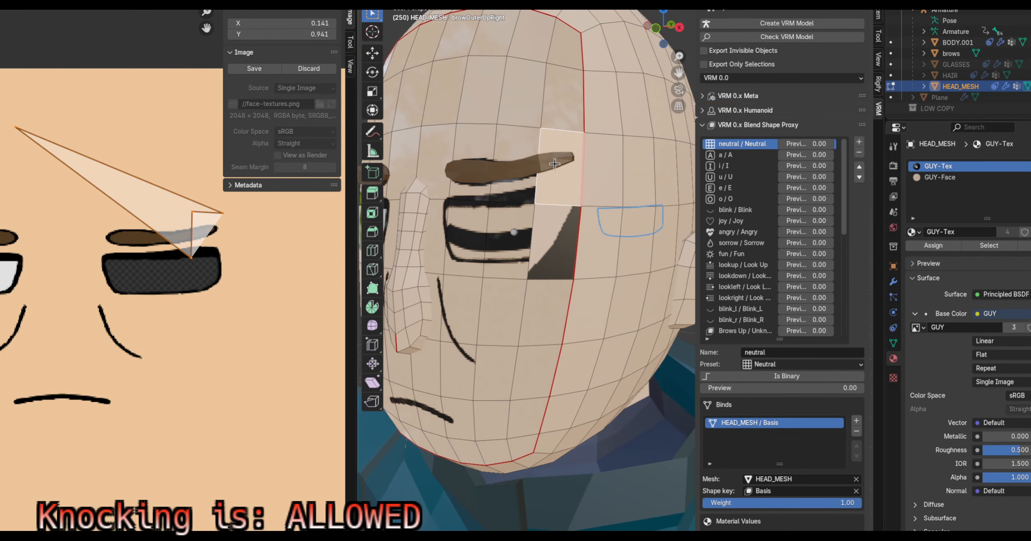
Compare the UVs and material slots of the faces along the seam above the eyebrow's outer end
{"action": "scroll", "coordinate": [555, 161], "scroll_direction": "up", "scroll_amount": 3}
{"action": "middle_click_drag", "start_coordinate": [554, 157], "coordinate": [510, 219]}
{"action": "scroll", "coordinate": [510, 219], "scroll_direction": "up", "scroll_amount": 3}
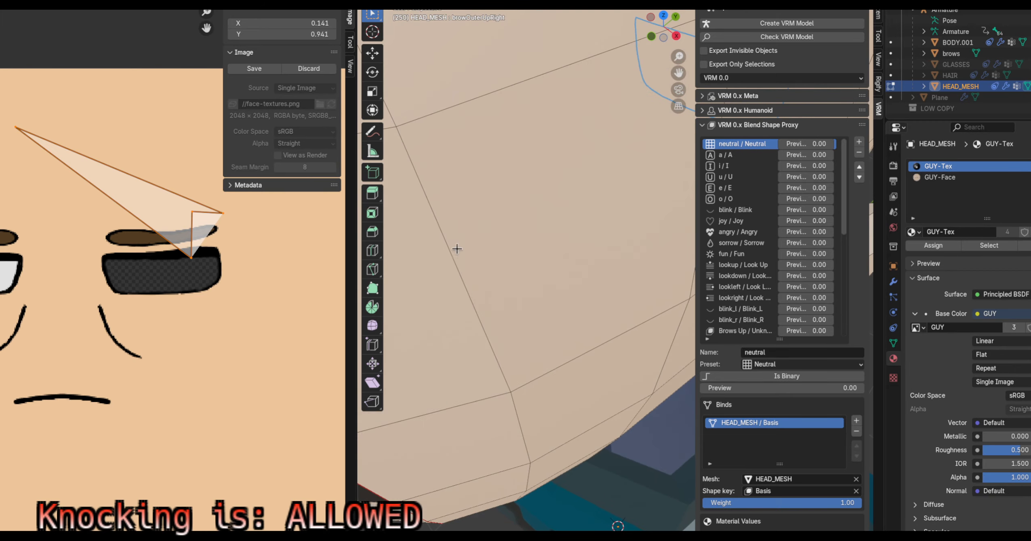
{"action": "middle_click_drag", "start_coordinate": [456, 249], "coordinate": [574, 290], "text": "shift"}
{"action": "left_click", "coordinate": [585, 284]}
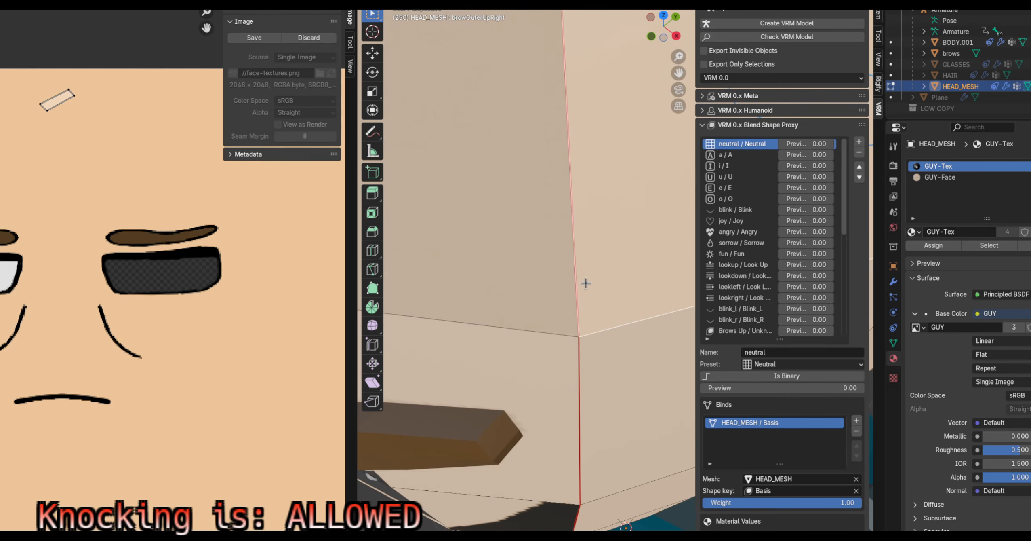
{"action": "left_click", "coordinate": [546, 300]}
{"action": "left_click", "coordinate": [557, 350]}
{"action": "left_click", "coordinate": [545, 274]}
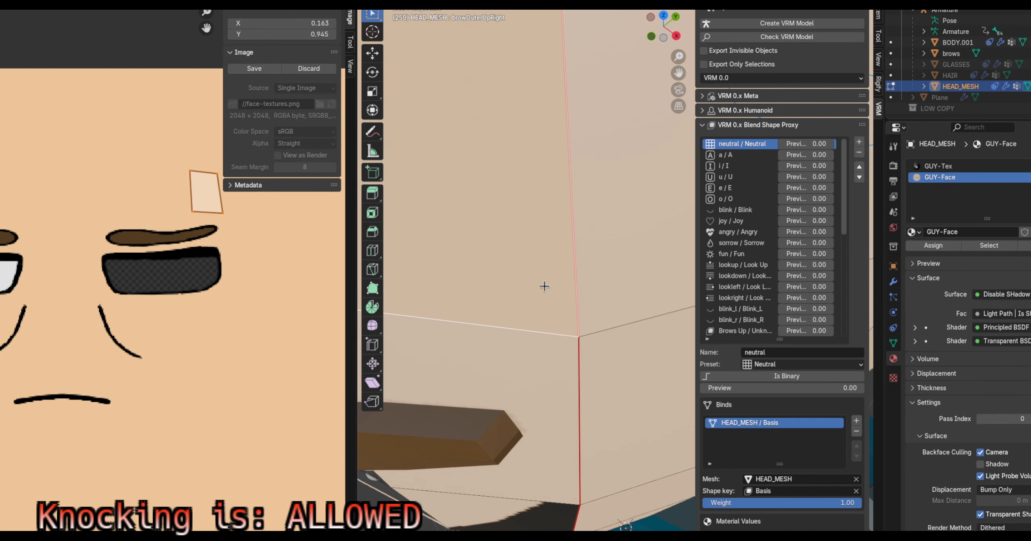
{"action": "left_click", "coordinate": [530, 355]}
{"action": "left_click", "coordinate": [521, 248]}
{"action": "left_click", "coordinate": [521, 346]}
Assign the GUY-Face material to the face at the erased eye's outer corner
{"action": "left_click", "coordinate": [950, 179]}
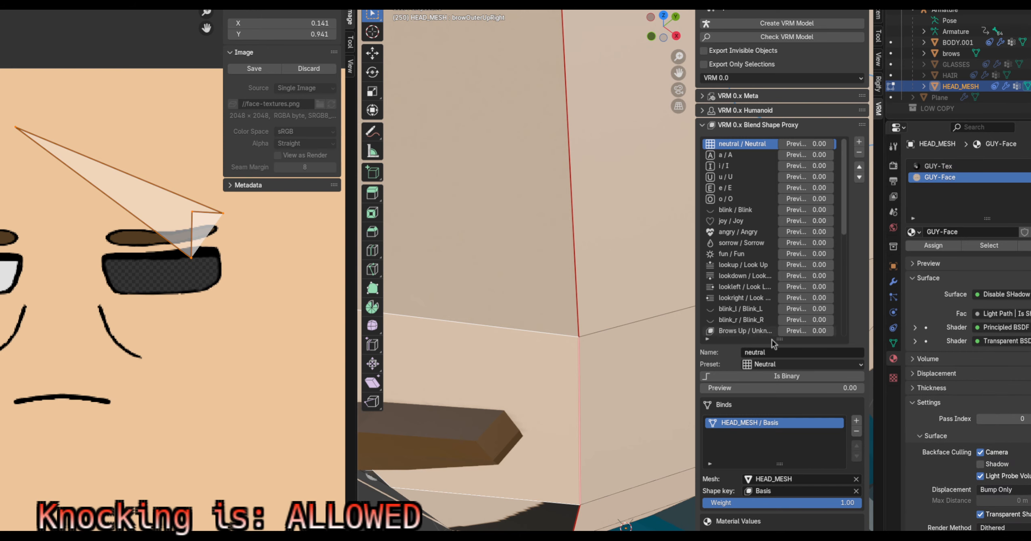
{"action": "scroll", "coordinate": [557, 313], "scroll_direction": "down", "scroll_amount": 7}
{"action": "middle_click_drag", "start_coordinate": [591, 319], "coordinate": [605, 268]}
{"action": "left_click", "coordinate": [605, 267]}
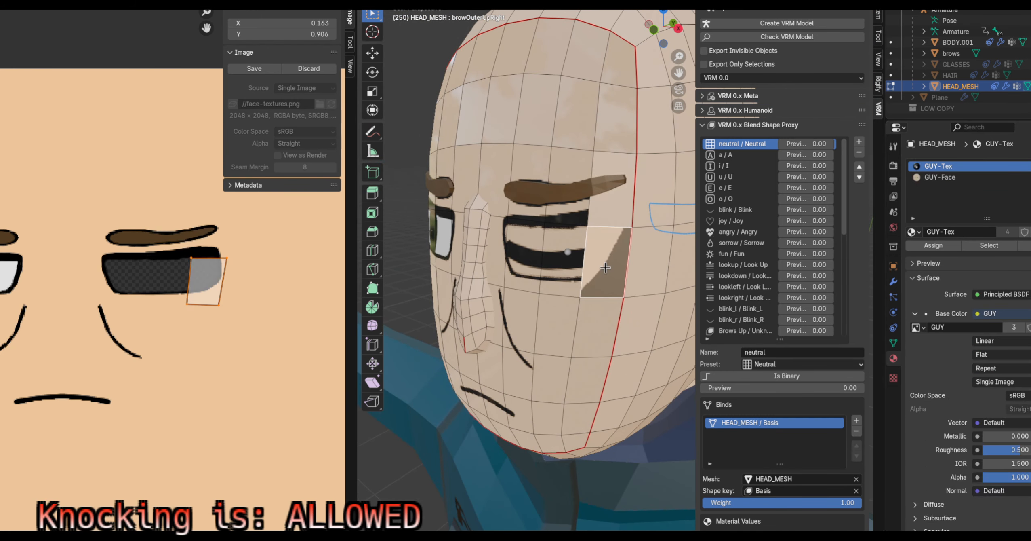
{"action": "left_click", "coordinate": [934, 180]}
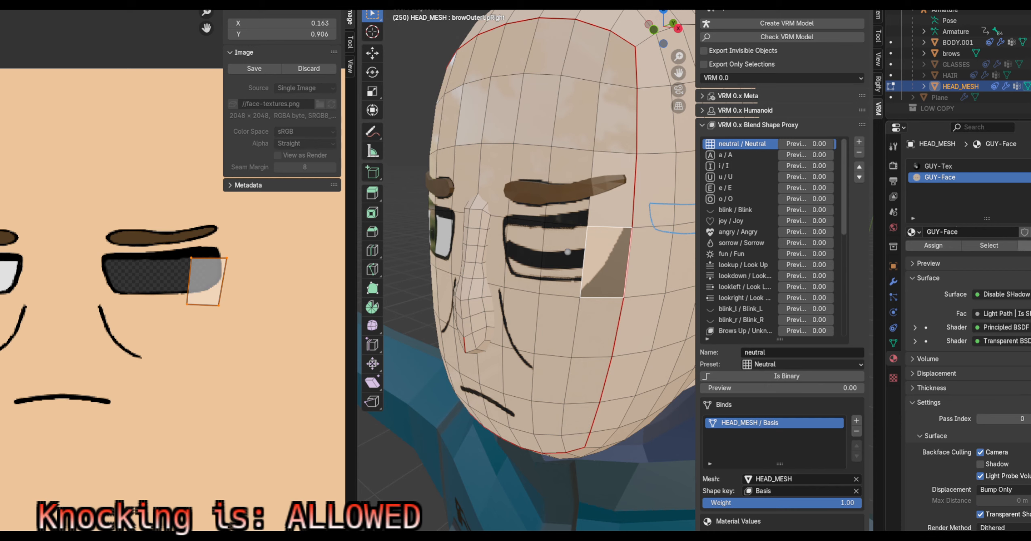
{"action": "left_click", "coordinate": [936, 248]}
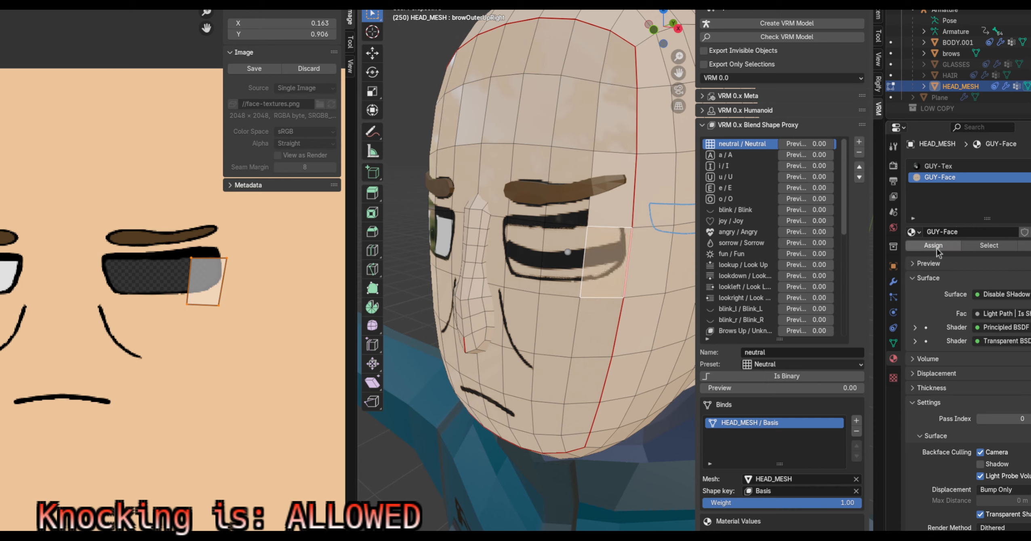
Assign the GUY-Face material to the face directly above the eye-corner face
{"action": "left_click", "coordinate": [618, 207]}
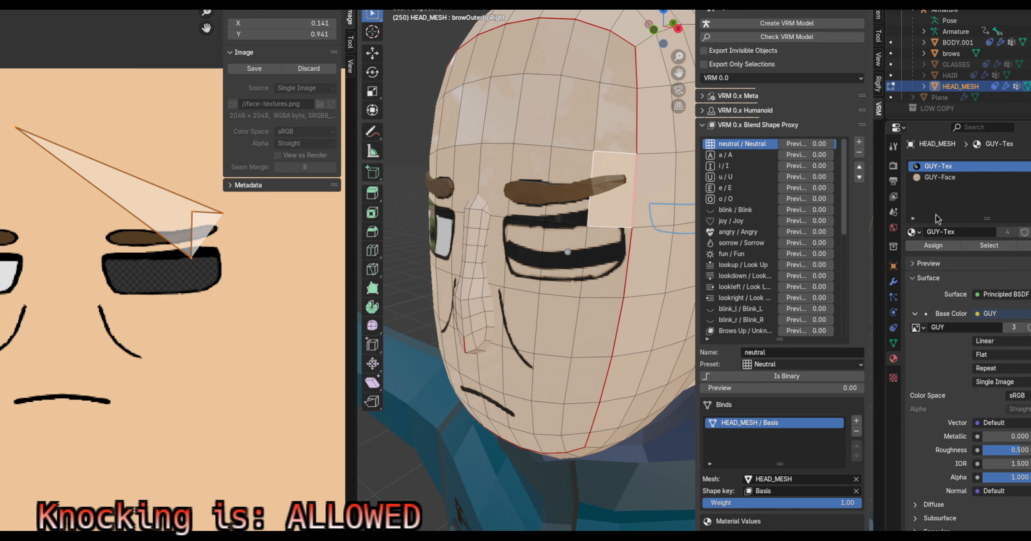
{"action": "left_click", "coordinate": [930, 180]}
{"action": "left_click", "coordinate": [933, 246]}
Move the stray UV vertex of the face above the eye corner about 0.09 m in X and -0.056 m in Y, to the painted eye's outer corner
{"action": "middle_click_drag", "start_coordinate": [586, 303], "coordinate": [568, 311]}
{"action": "left_click", "coordinate": [15, 127]}
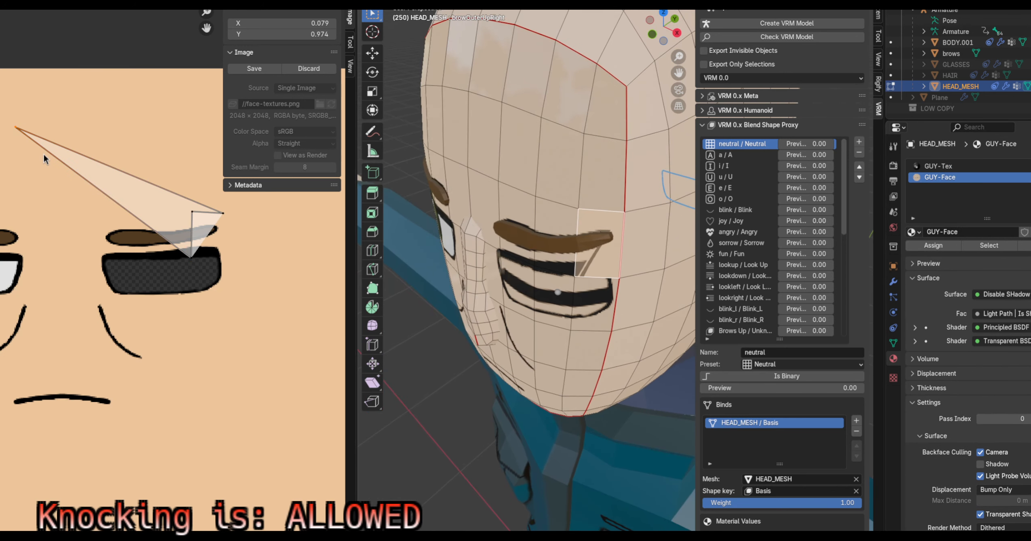
{"action": "key", "text": "g"}
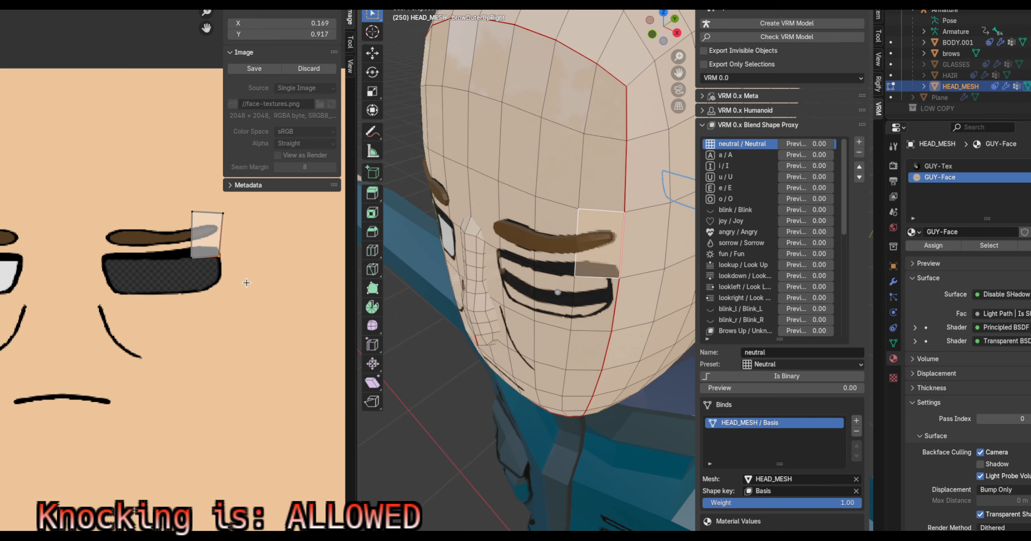
{"action": "left_click", "coordinate": [243, 280]}
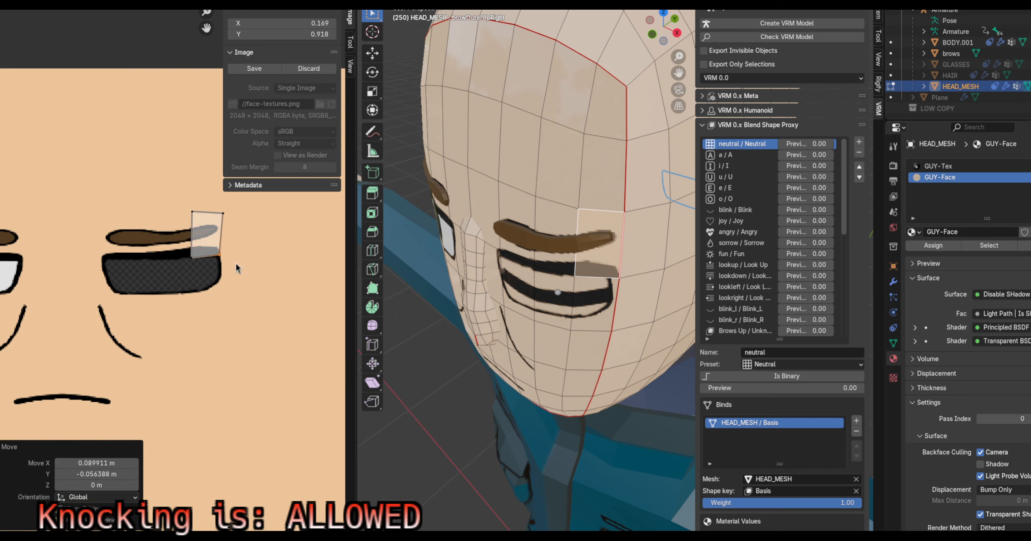
{"action": "scroll", "coordinate": [244, 281], "scroll_direction": "down", "scroll_amount": 2}
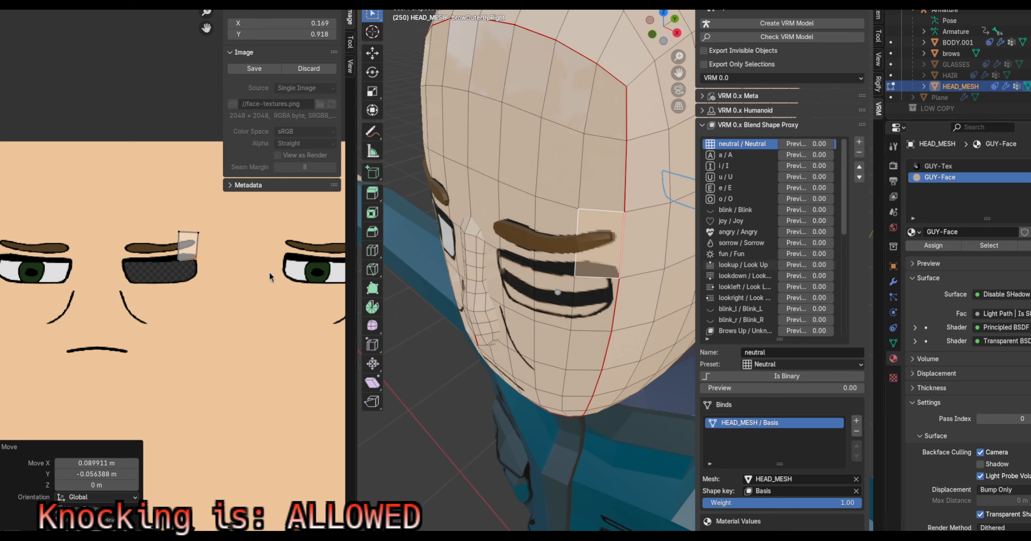
{"action": "scroll", "coordinate": [198, 293], "scroll_direction": "up", "scroll_amount": 6}
{"action": "scroll", "coordinate": [166, 291], "scroll_direction": "down", "scroll_amount": 4}
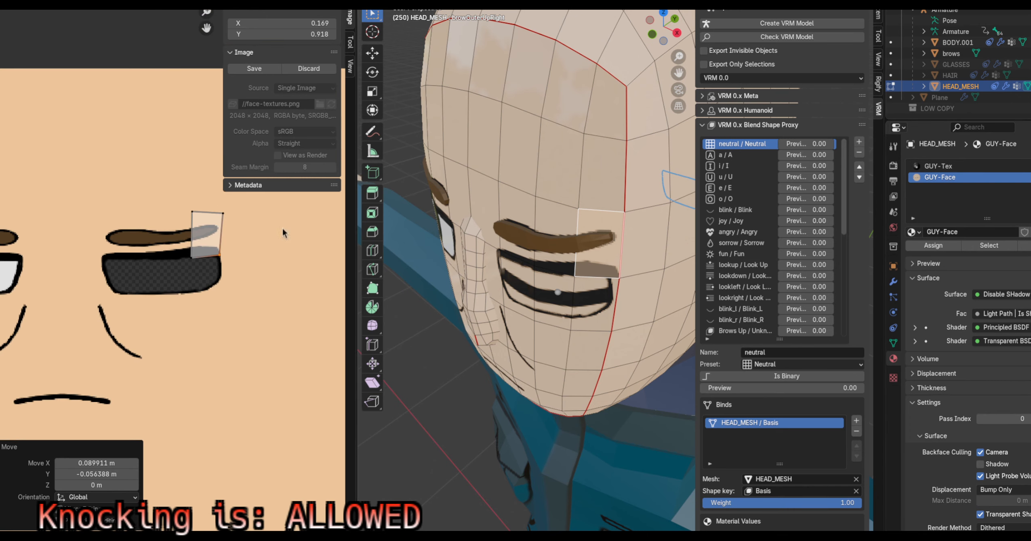
{"action": "scroll", "coordinate": [224, 282], "scroll_direction": "up", "scroll_amount": 5}
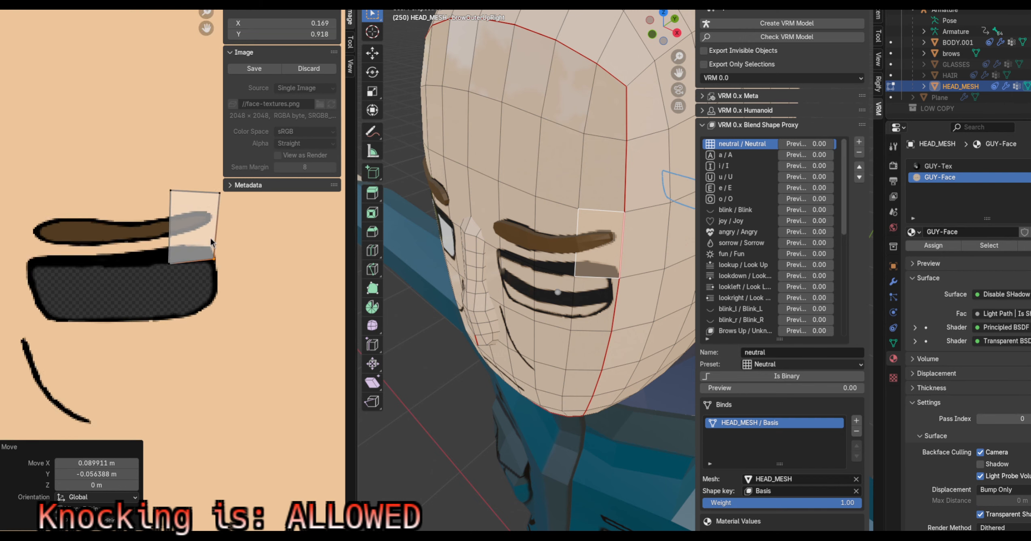
{"action": "scroll", "coordinate": [227, 288], "scroll_direction": "down", "scroll_amount": 5}
{"action": "scroll", "coordinate": [510, 276], "scroll_direction": "down", "scroll_amount": 4}
Select a forehead face, the column of faces from the jaw up to the erased eye, and the faces around the painted eye and its brow
{"action": "key", "text": "KP_1"}
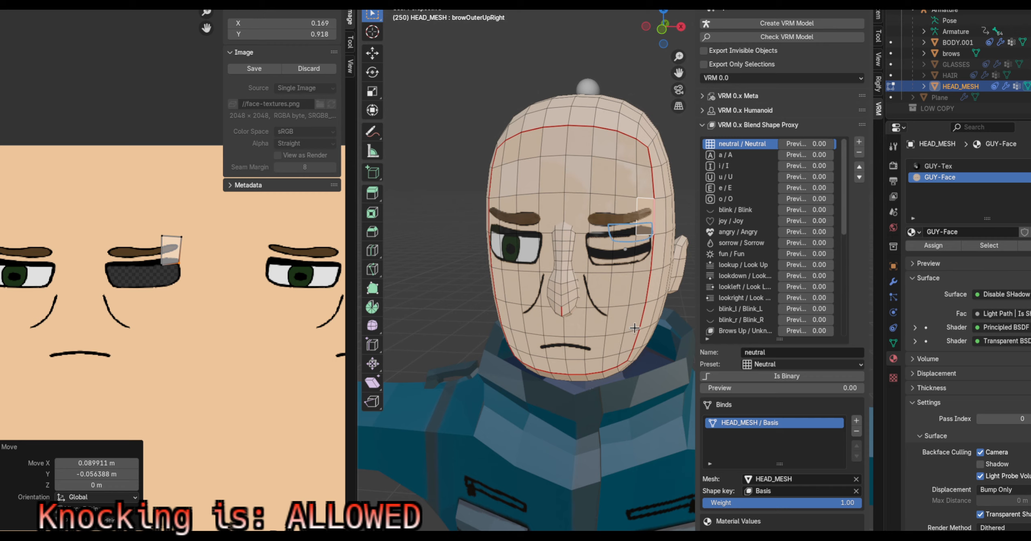
{"action": "scroll", "coordinate": [639, 318], "scroll_direction": "up", "scroll_amount": 4}
{"action": "scroll", "coordinate": [640, 319], "scroll_direction": "down", "scroll_amount": 3}
{"action": "middle_click_drag", "start_coordinate": [640, 319], "coordinate": [619, 348]}
{"action": "scroll", "coordinate": [583, 263], "scroll_direction": "up", "scroll_amount": 4}
{"action": "scroll", "coordinate": [527, 250], "scroll_direction": "down", "scroll_amount": 4}
{"action": "left_click", "coordinate": [620, 383]}
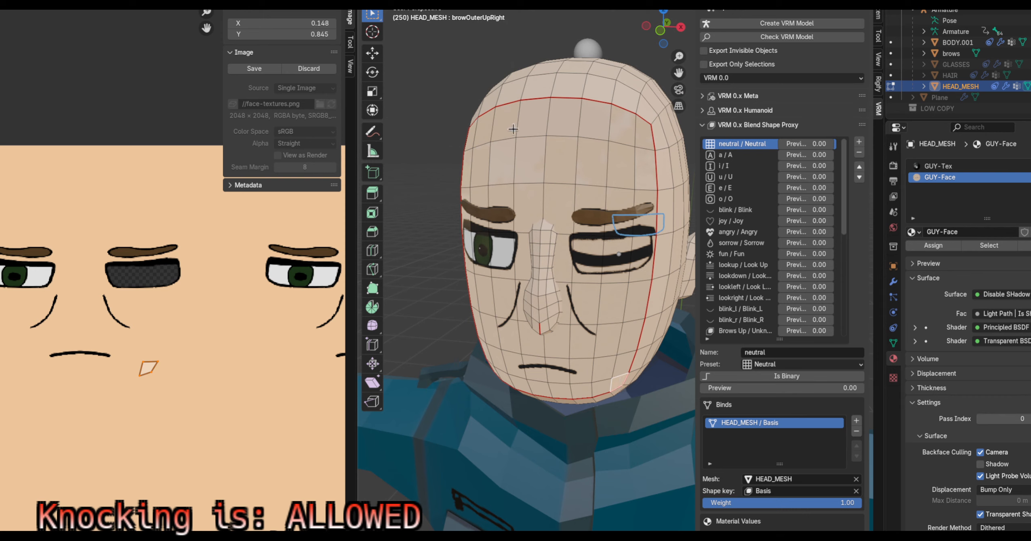
{"action": "left_click", "coordinate": [527, 154]}
{"action": "left_click", "coordinate": [605, 388], "text": "shift"}
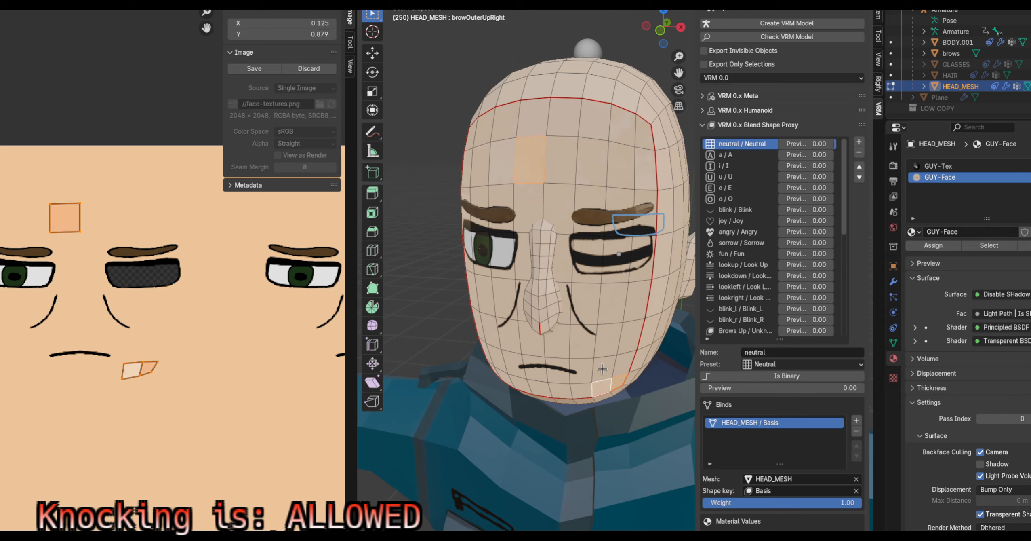
{"action": "left_click", "coordinate": [606, 368], "text": "shift"}
{"action": "left_click", "coordinate": [608, 341], "text": "shift"}
{"action": "left_click", "coordinate": [612, 318], "text": "shift"}
{"action": "left_click", "coordinate": [621, 277], "text": "shift"}
{"action": "middle_click_drag", "start_coordinate": [559, 331], "coordinate": [604, 331]}
{"action": "left_click_drag", "start_coordinate": [469, 207], "coordinate": [528, 281]}
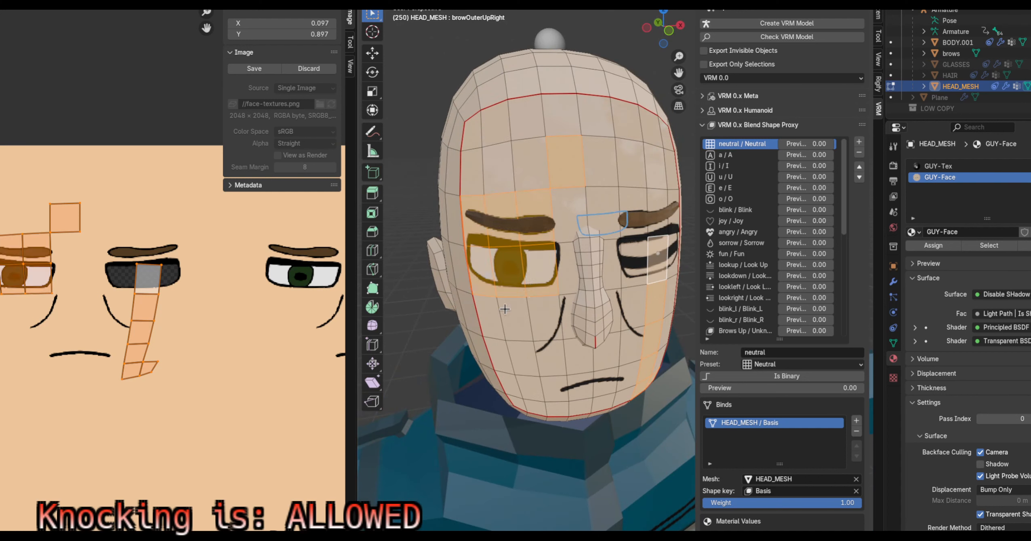
Extend the selection with the faces beneath both eyes and beside the nose, including the inner part of the erased eye
{"action": "left_click", "coordinate": [488, 316], "text": "shift"}
{"action": "left_click", "coordinate": [516, 320], "text": "shift"}
{"action": "left_click", "coordinate": [551, 325], "text": "shift"}
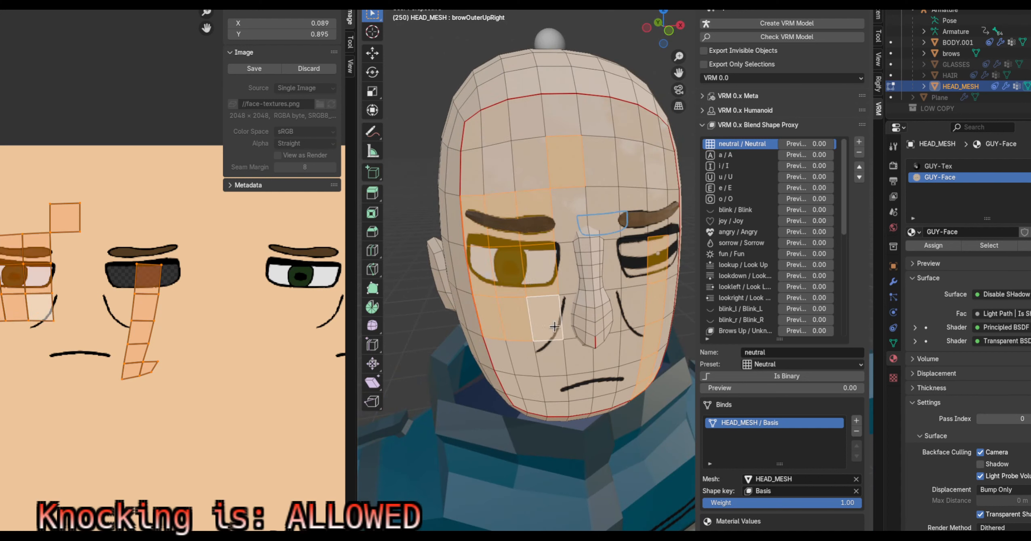
{"action": "left_click", "coordinate": [569, 310], "text": "shift"}
{"action": "left_click", "coordinate": [614, 304], "text": "shift"}
{"action": "left_click", "coordinate": [625, 268], "text": "shift"}
{"action": "left_click", "coordinate": [583, 275], "text": "shift"}
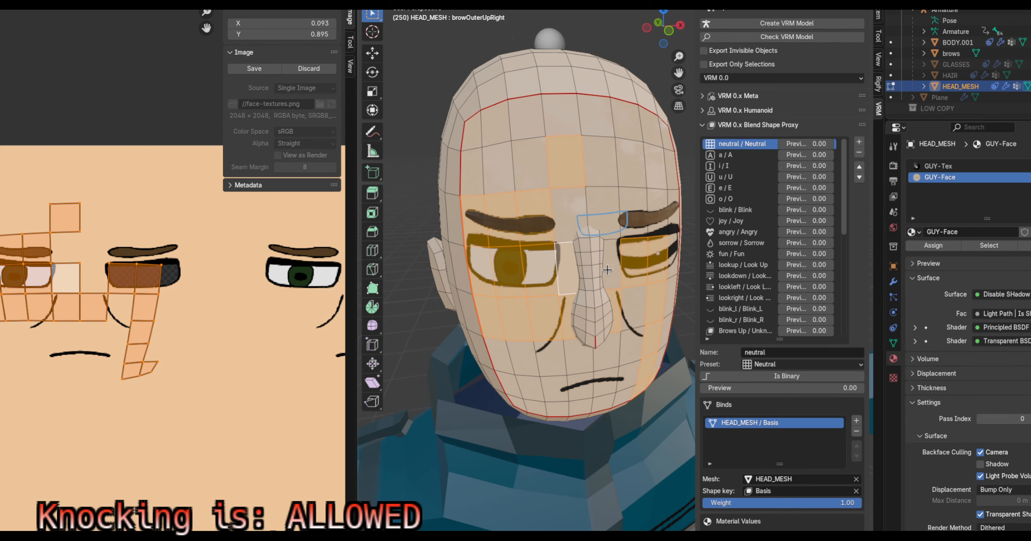
{"action": "left_click", "coordinate": [633, 343], "text": "shift"}
{"action": "left_click", "coordinate": [631, 324], "text": "shift"}
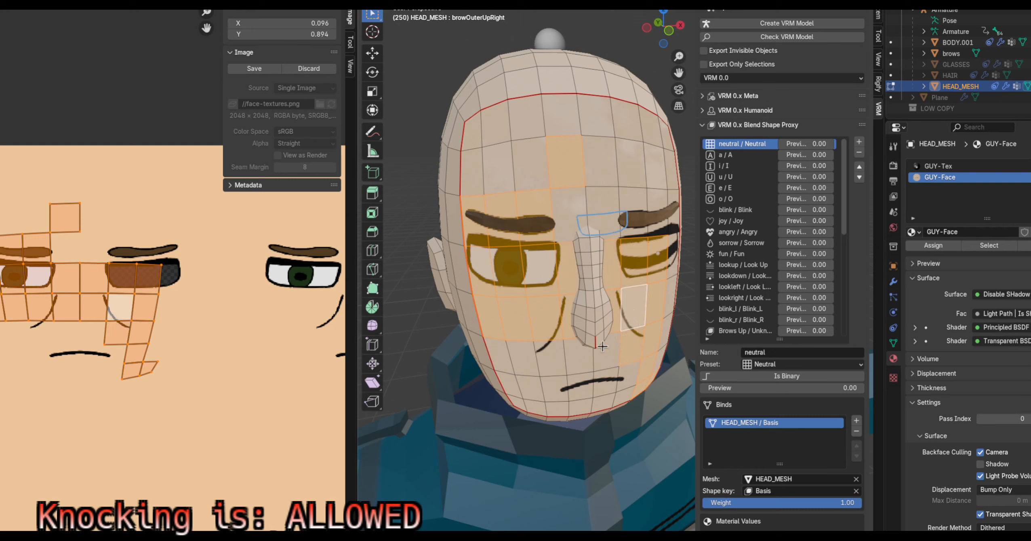
Extend the selection across the lower cheeks, mouth and chin, down to the seam along the jaw
{"action": "left_click", "coordinate": [602, 348], "text": "shift"}
{"action": "left_click", "coordinate": [570, 358], "text": "shift"}
{"action": "left_click", "coordinate": [546, 358], "text": "shift"}
{"action": "left_click", "coordinate": [519, 355], "text": "shift"}
{"action": "left_click", "coordinate": [494, 356], "text": "shift"}
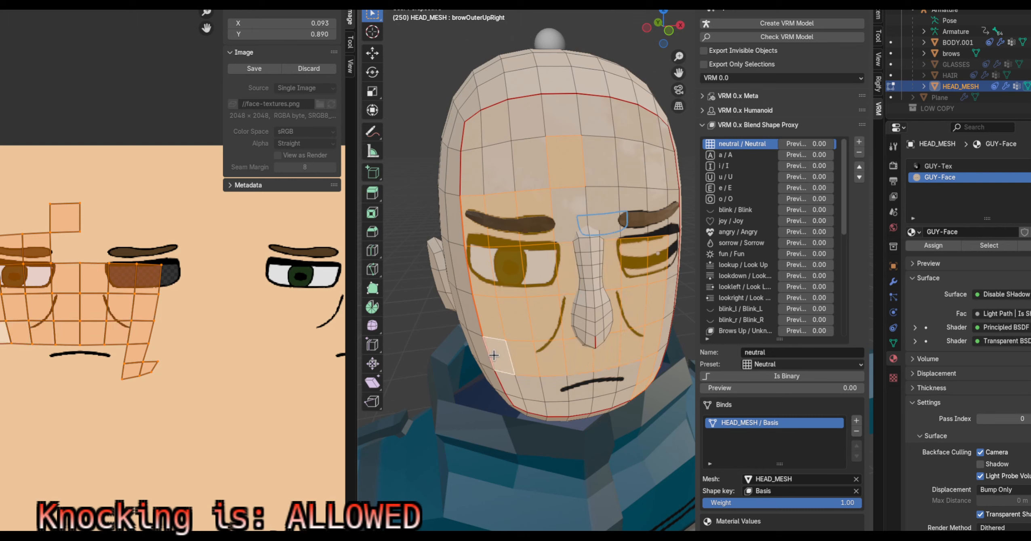
{"action": "left_click", "coordinate": [510, 387], "text": "shift"}
{"action": "left_click", "coordinate": [522, 405], "text": "shift"}
{"action": "left_click", "coordinate": [535, 395], "text": "shift"}
{"action": "left_click", "coordinate": [541, 408], "text": "shift"}
{"action": "left_click", "coordinate": [556, 410], "text": "shift"}
{"action": "left_click", "coordinate": [559, 392], "text": "shift"}
{"action": "left_click", "coordinate": [581, 392], "text": "shift"}
{"action": "left_click", "coordinate": [584, 408], "text": "shift"}
{"action": "left_click", "coordinate": [602, 403], "text": "shift"}
{"action": "left_click", "coordinate": [607, 385], "text": "shift"}
{"action": "left_click", "coordinate": [625, 380], "text": "shift"}
{"action": "left_click", "coordinate": [623, 396], "text": "shift"}
Add the outer cheek faces along the seam on the erased eye's side, up to the eye corner, to the selection
{"action": "middle_click_drag", "start_coordinate": [650, 373], "coordinate": [625, 367]}
{"action": "left_click", "coordinate": [635, 362], "text": "shift"}
{"action": "left_click", "coordinate": [642, 332], "text": "shift"}
{"action": "left_click", "coordinate": [648, 307], "text": "shift"}
{"action": "left_click", "coordinate": [651, 288], "text": "shift"}
{"action": "left_click", "coordinate": [653, 260], "text": "shift"}
{"action": "left_click", "coordinate": [654, 289], "text": "shift"}
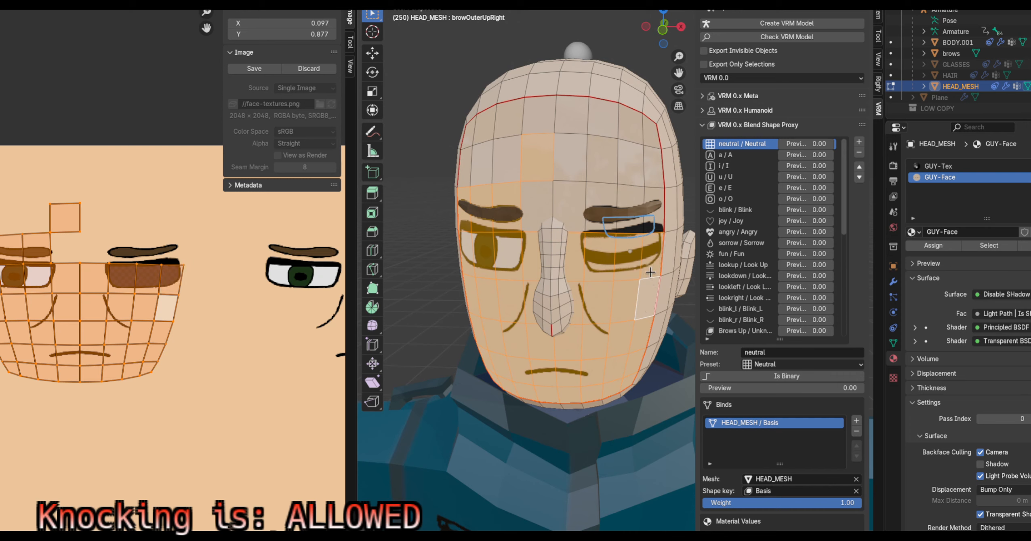
Add the row of faces across the erased eye's brow and above the nose to the selection
{"action": "left_click", "coordinate": [660, 221], "text": "shift"}
{"action": "left_click", "coordinate": [633, 200], "text": "shift"}
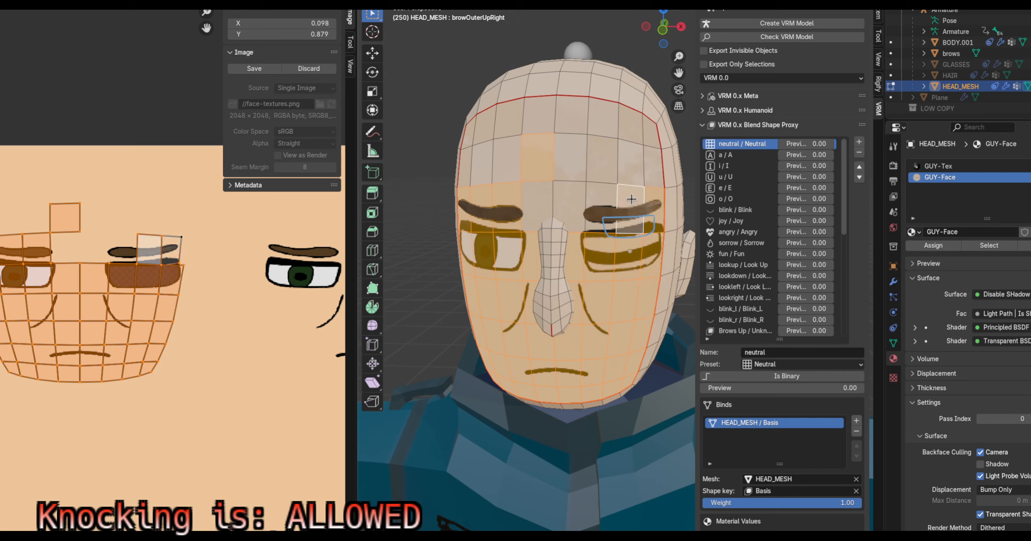
{"action": "left_click", "coordinate": [601, 197], "text": "shift"}
{"action": "left_click", "coordinate": [582, 198], "text": "shift"}
{"action": "left_click", "coordinate": [545, 194], "text": "shift"}
Add all remaining forehead faces up to the hairline seam to the selection
{"action": "left_click", "coordinate": [576, 166], "text": "shift"}
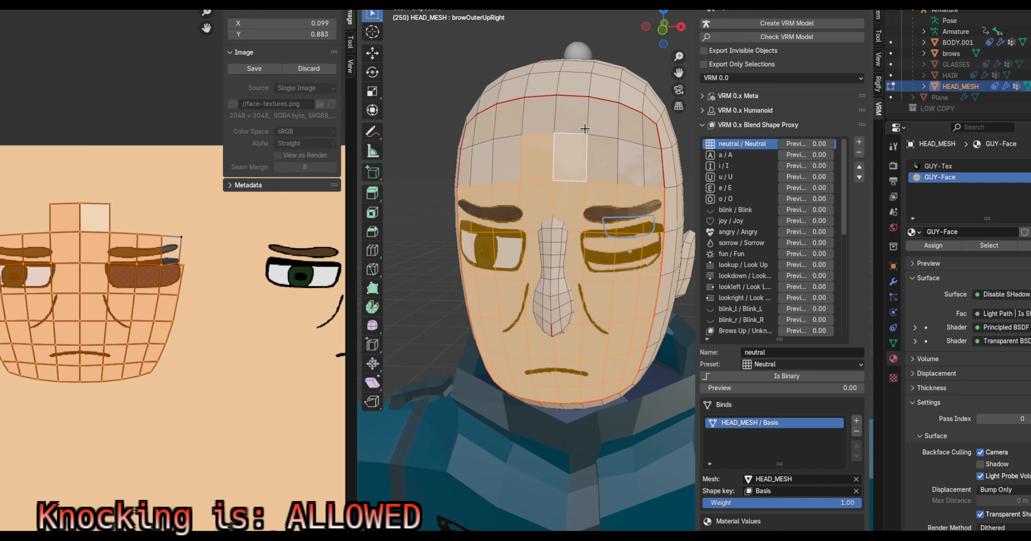
{"action": "left_click", "coordinate": [573, 121], "text": "shift"}
{"action": "left_click", "coordinate": [599, 123], "text": "shift"}
{"action": "left_click", "coordinate": [610, 161], "text": "shift"}
{"action": "left_click", "coordinate": [631, 125], "text": "shift"}
{"action": "left_click", "coordinate": [636, 165], "text": "shift"}
{"action": "left_click", "coordinate": [656, 134], "text": "shift"}
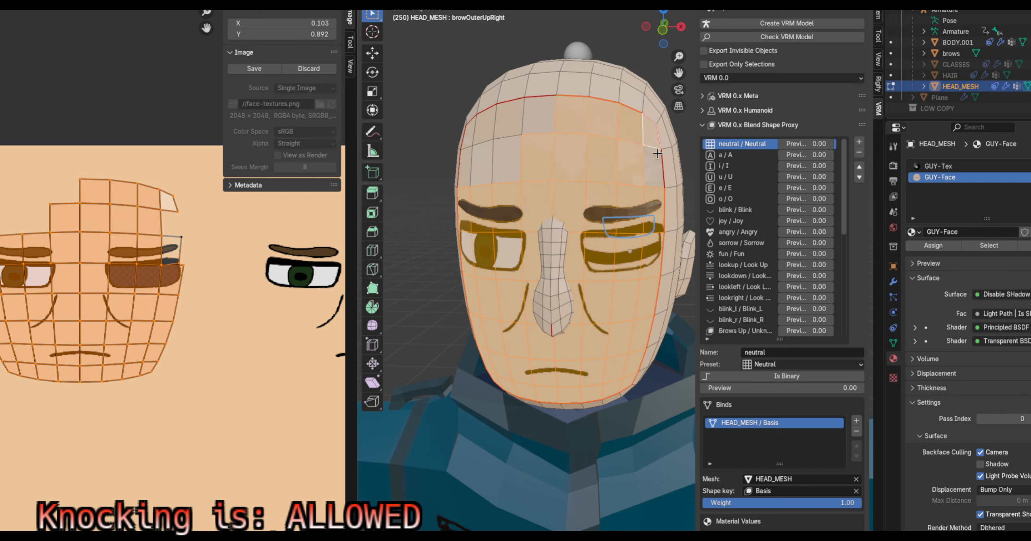
{"action": "left_click", "coordinate": [657, 170], "text": "shift"}
{"action": "left_click", "coordinate": [529, 122], "text": "shift"}
{"action": "left_click", "coordinate": [491, 123], "text": "shift"}
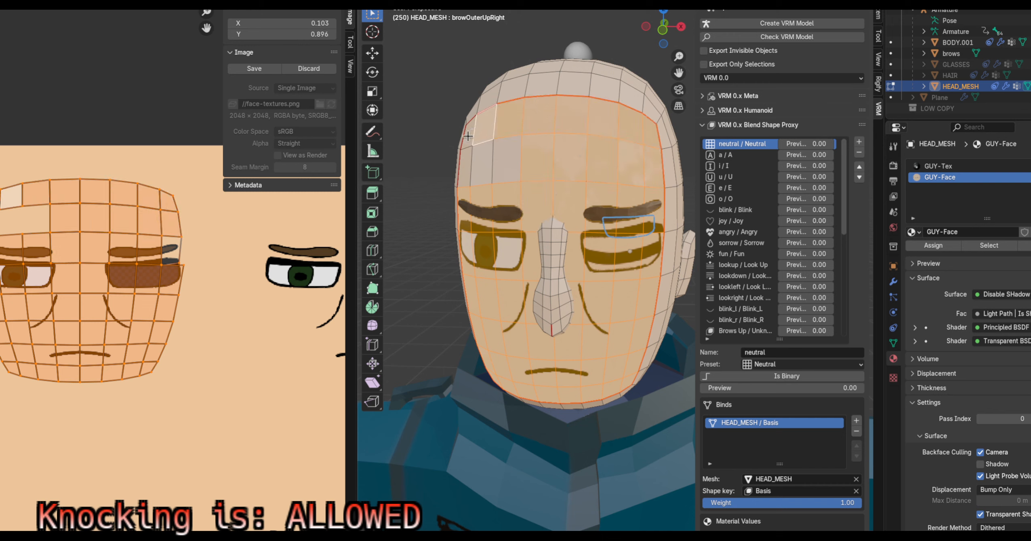
{"action": "left_click", "coordinate": [472, 135], "text": "shift"}
{"action": "left_click", "coordinate": [468, 165], "text": "shift"}
{"action": "left_click", "coordinate": [507, 158], "text": "shift"}
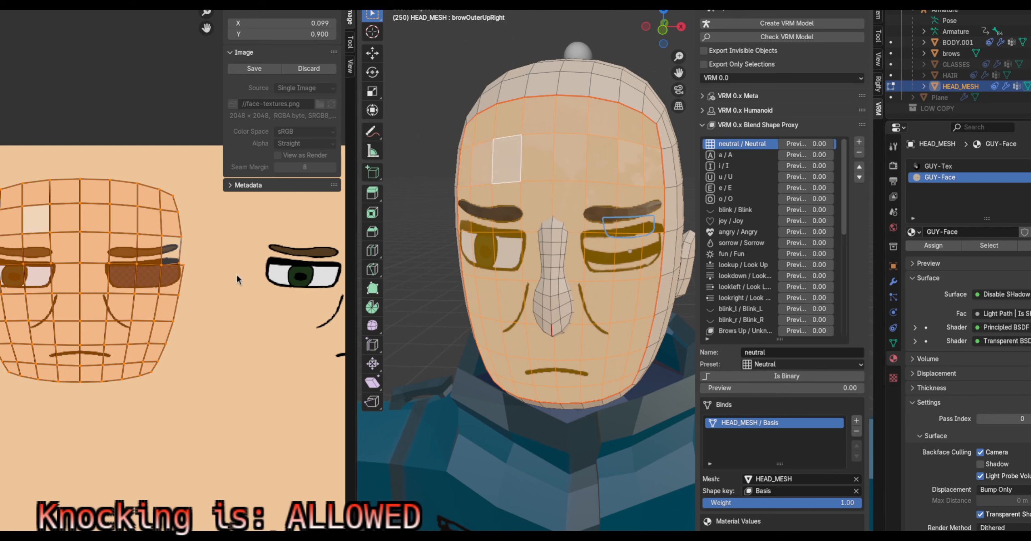
Move the lower outer UV vertex of the face above the eye corner out toward the adjoining face's corner
{"action": "scroll", "coordinate": [201, 267], "scroll_direction": "up", "scroll_amount": 5}
{"action": "left_click_drag", "start_coordinate": [201, 239], "coordinate": [224, 267]}
{"action": "key", "text": "g"}
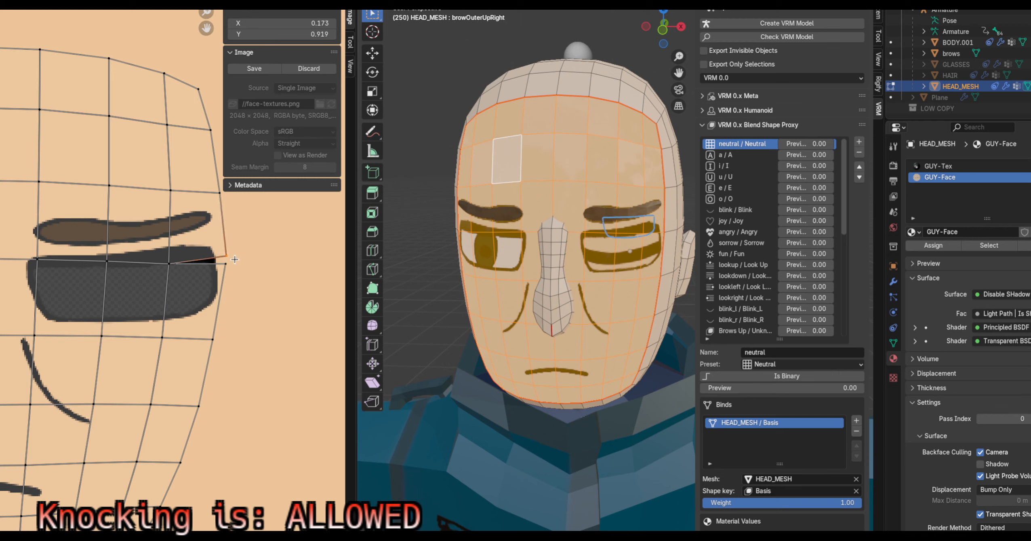
{"action": "left_click", "coordinate": [231, 263]}
Compare the UV outline at the outer corners of the painted and erased eyes
{"action": "scroll", "coordinate": [228, 260], "scroll_direction": "up", "scroll_amount": 2}
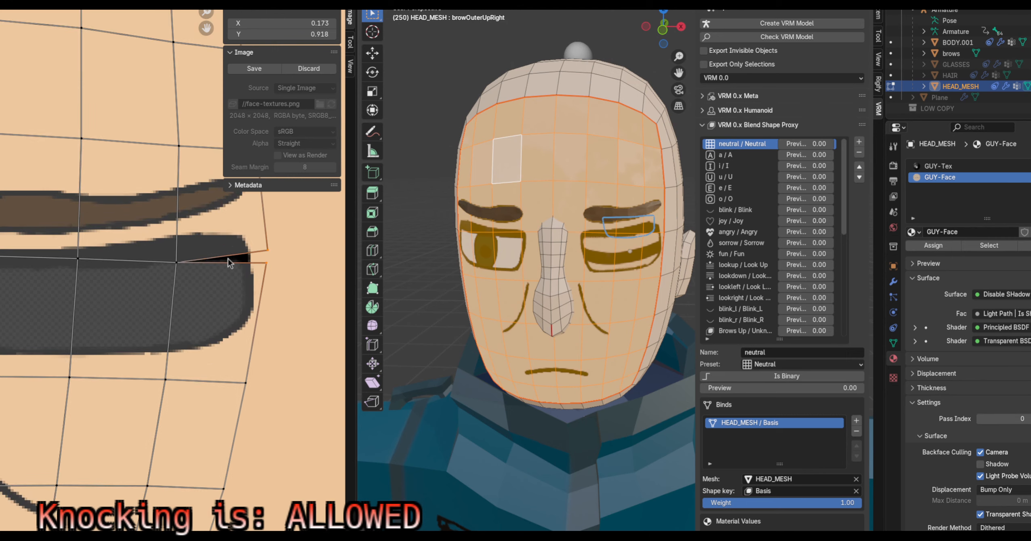
{"action": "scroll", "coordinate": [231, 261], "scroll_direction": "down", "scroll_amount": 4}
{"action": "middle_click_drag", "start_coordinate": [21, 295], "coordinate": [206, 332]}
{"action": "left_click_drag", "start_coordinate": [76, 319], "coordinate": [75, 316]}
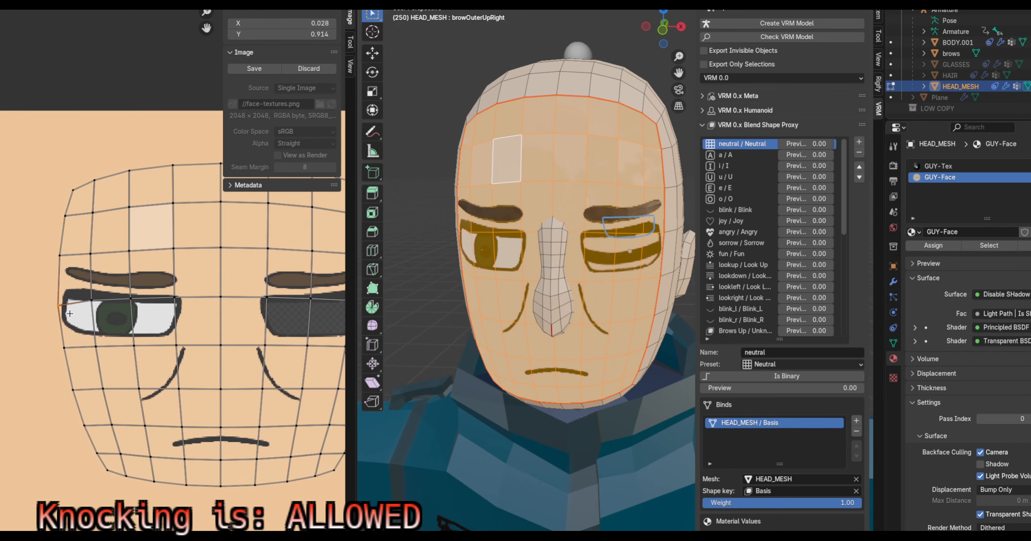
{"action": "scroll", "coordinate": [242, 346], "scroll_direction": "down", "scroll_amount": 1}
{"action": "middle_click_drag", "start_coordinate": [340, 319], "coordinate": [173, 285]}
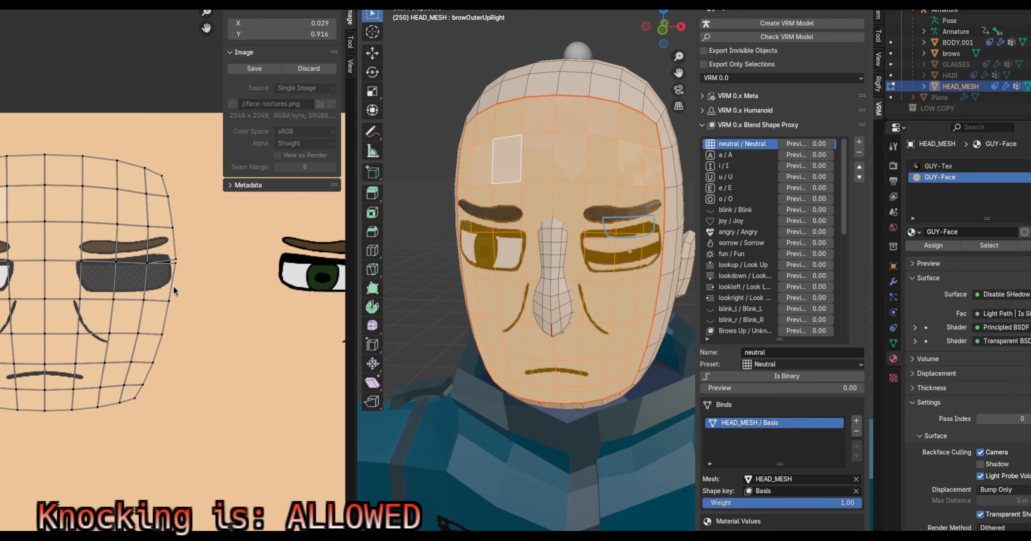
{"action": "scroll", "coordinate": [174, 284], "scroll_direction": "up", "scroll_amount": 7}
{"action": "middle_click_drag", "start_coordinate": [282, 283], "coordinate": [251, 306]}
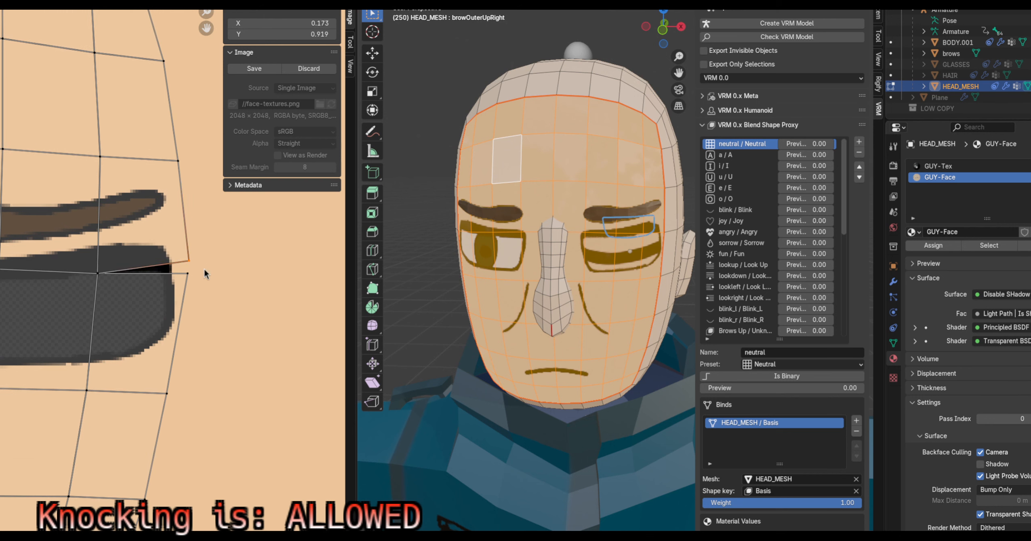
Move the separated UV vertex about -0.002 m in Y, onto the outer upper corner of the eye-corner face
{"action": "key", "text": "g"}
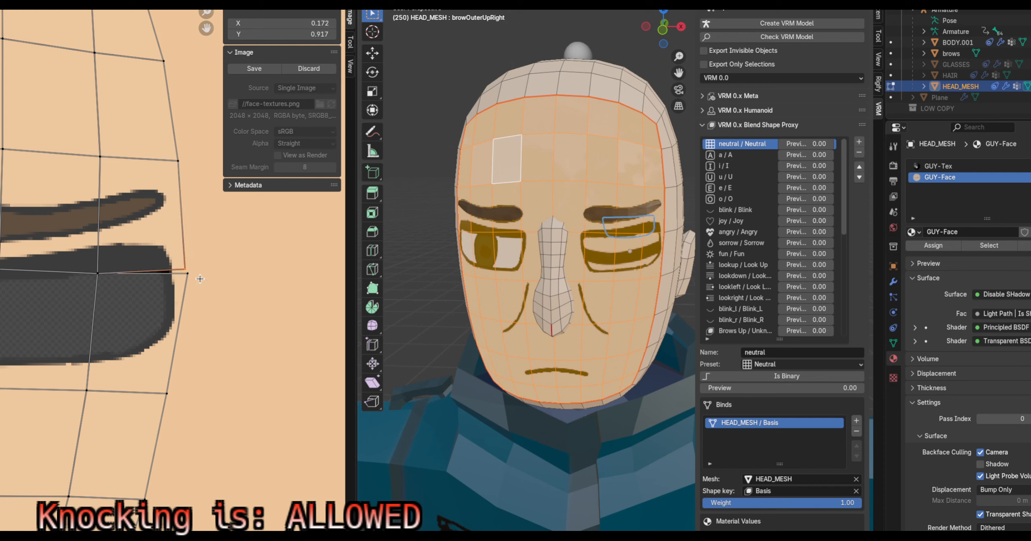
{"action": "right_click", "coordinate": [200, 279]}
{"action": "key", "text": "g"}
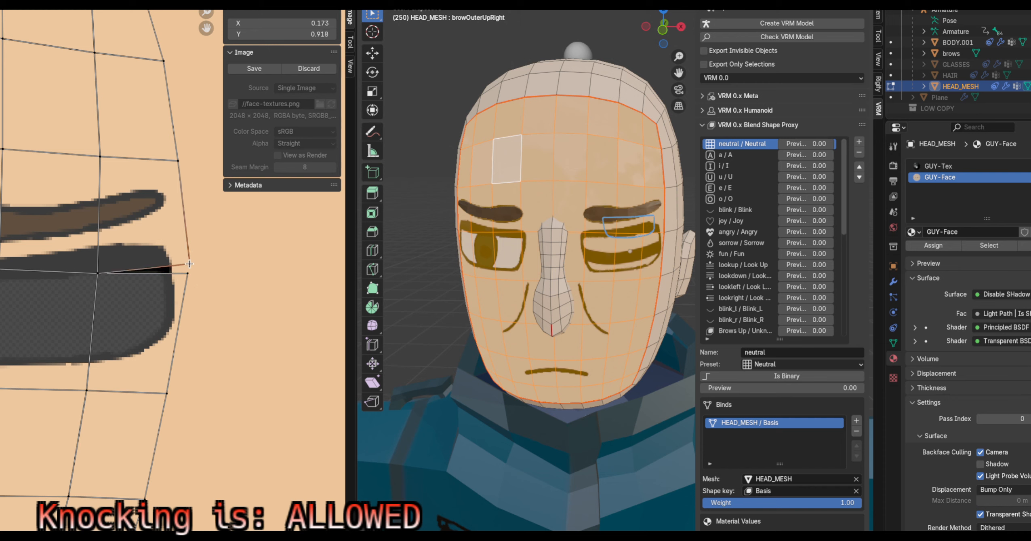
{"action": "left_click", "coordinate": [188, 275]}
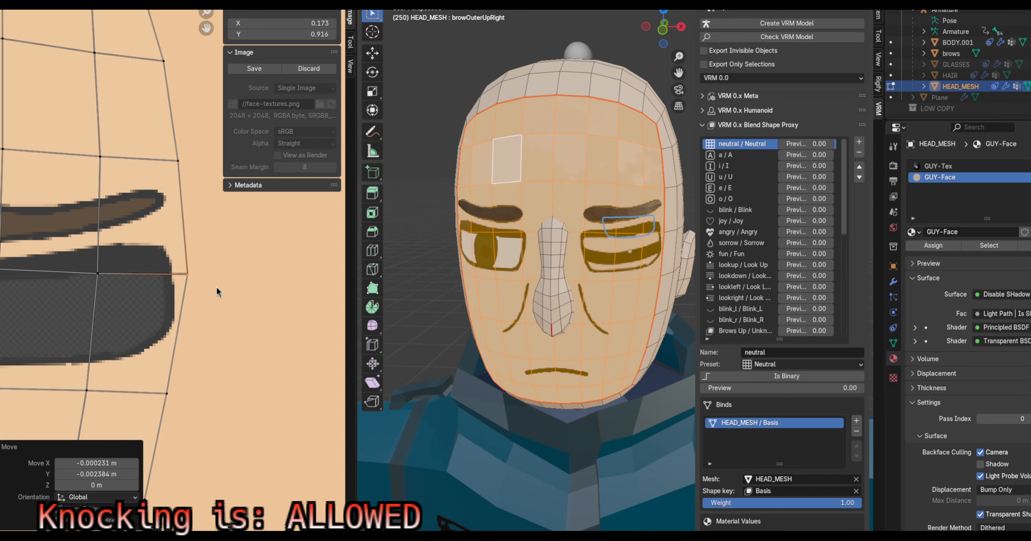
Check the texture and UVs of the eye-corner face and the face above it
{"action": "scroll", "coordinate": [628, 248], "scroll_direction": "up", "scroll_amount": 6}
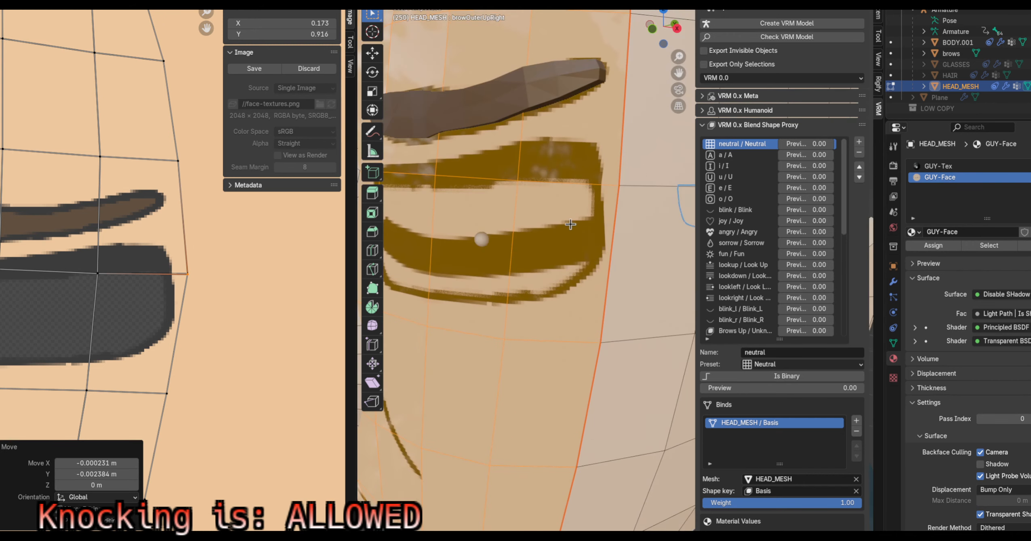
{"action": "middle_click_drag", "start_coordinate": [572, 216], "coordinate": [564, 252], "text": "shift"}
{"action": "left_click", "coordinate": [587, 187]}
{"action": "left_click", "coordinate": [582, 262]}
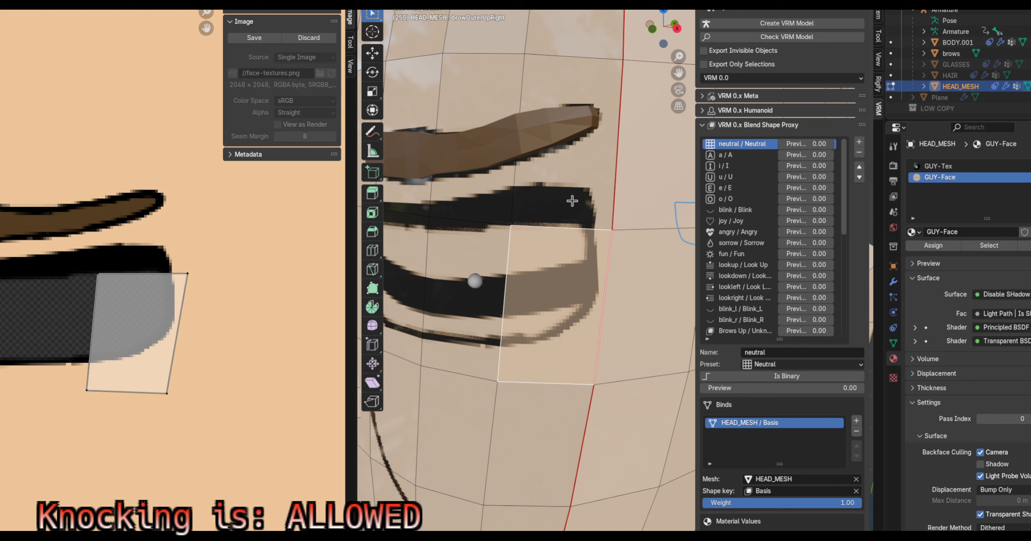
Delete the face at the outer corner of the erased eye together with the face directly above it
{"action": "left_click", "coordinate": [555, 185]}
{"action": "scroll", "coordinate": [561, 232], "scroll_direction": "down", "scroll_amount": 5}
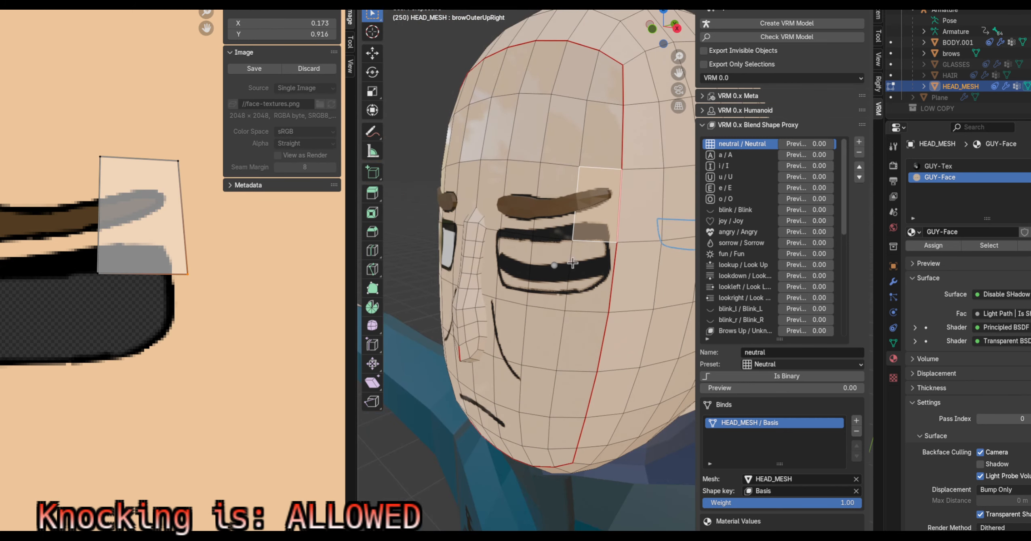
{"action": "left_click", "coordinate": [578, 269]}
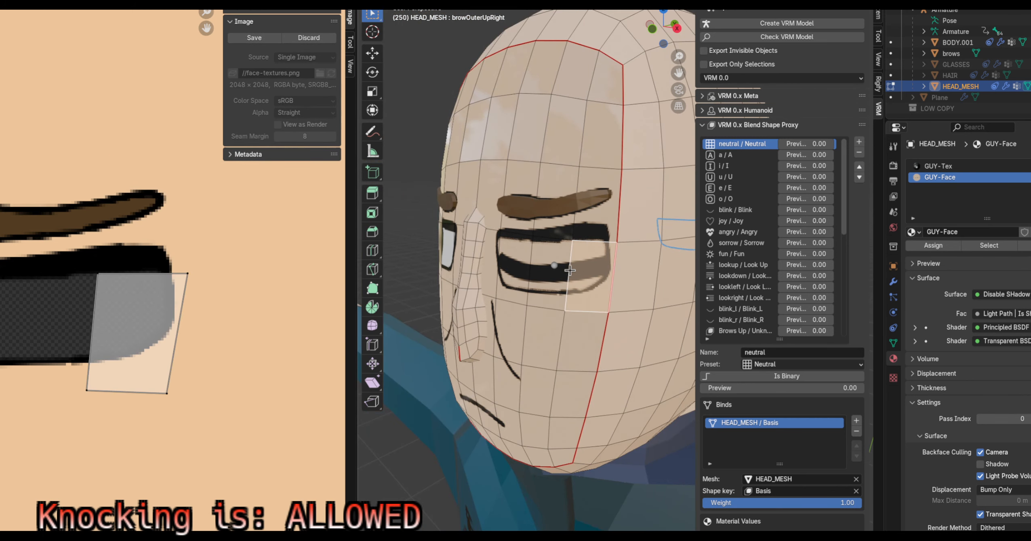
{"action": "left_click", "coordinate": [598, 212], "text": "shift"}
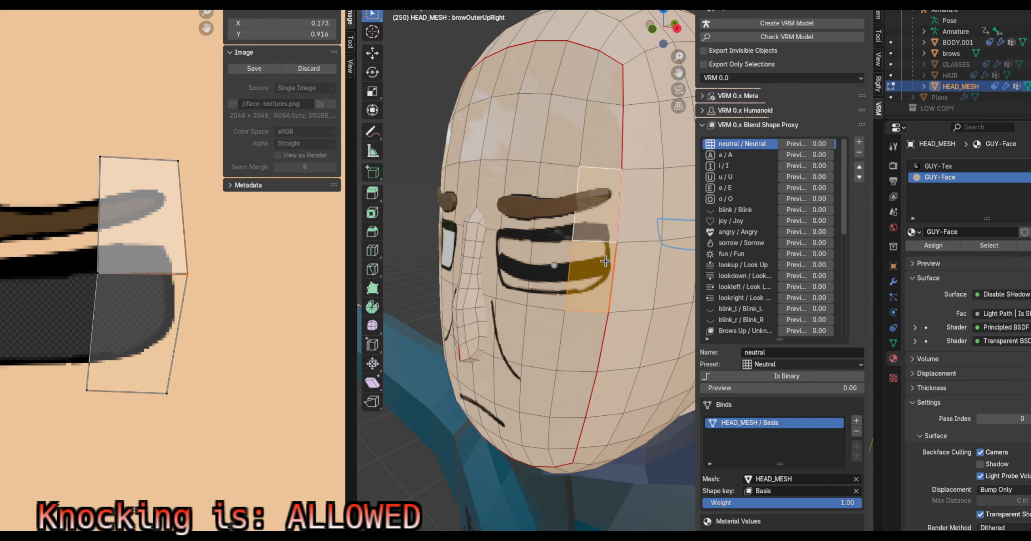
{"action": "key", "text": "x"}
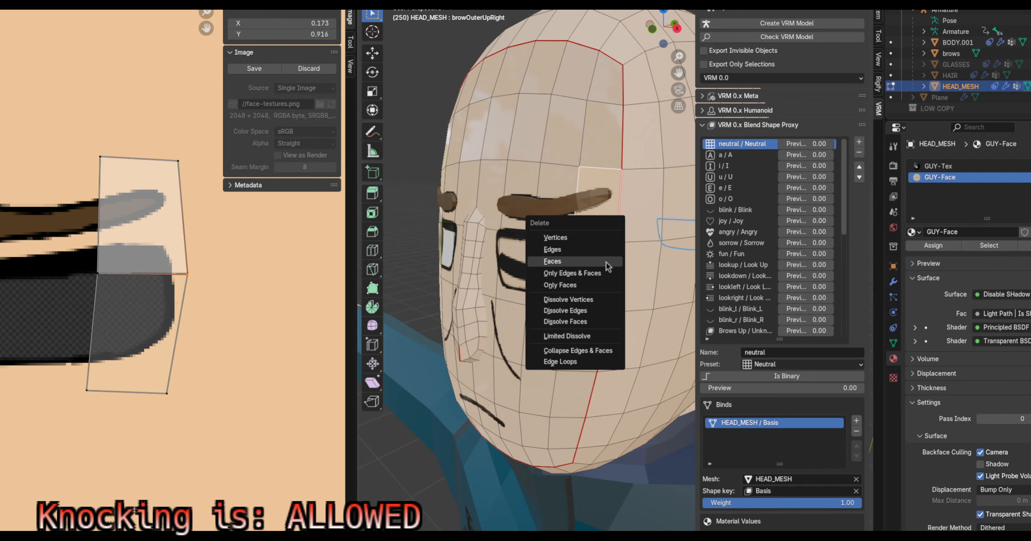
{"action": "left_click", "coordinate": [607, 266]}
{"action": "scroll", "coordinate": [601, 266], "scroll_direction": "down", "scroll_amount": 1}
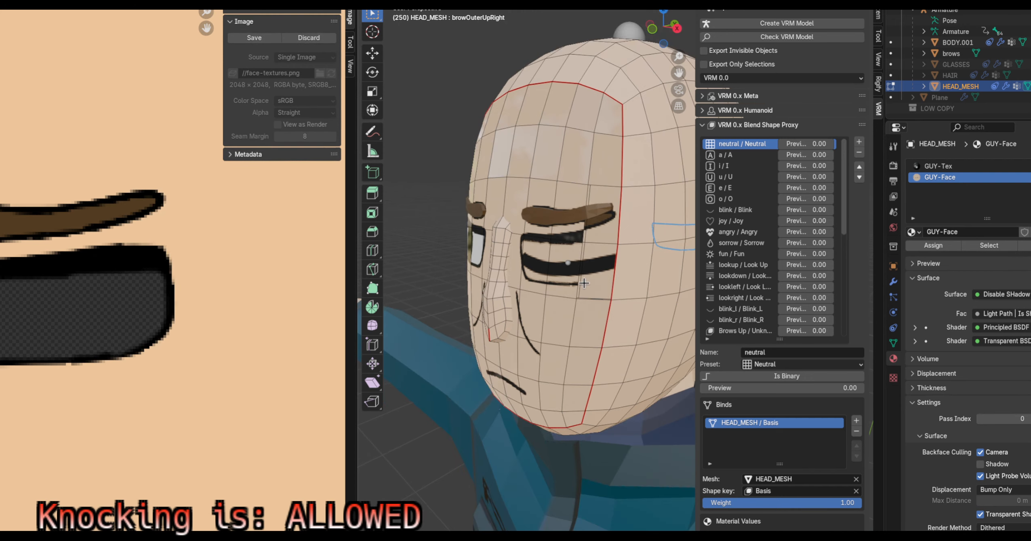
Examine the gap at the outer eye corner and the UV layout of the faces surrounding it
{"action": "left_click", "coordinate": [571, 267]}
{"action": "scroll", "coordinate": [586, 265], "scroll_direction": "up", "scroll_amount": 4}
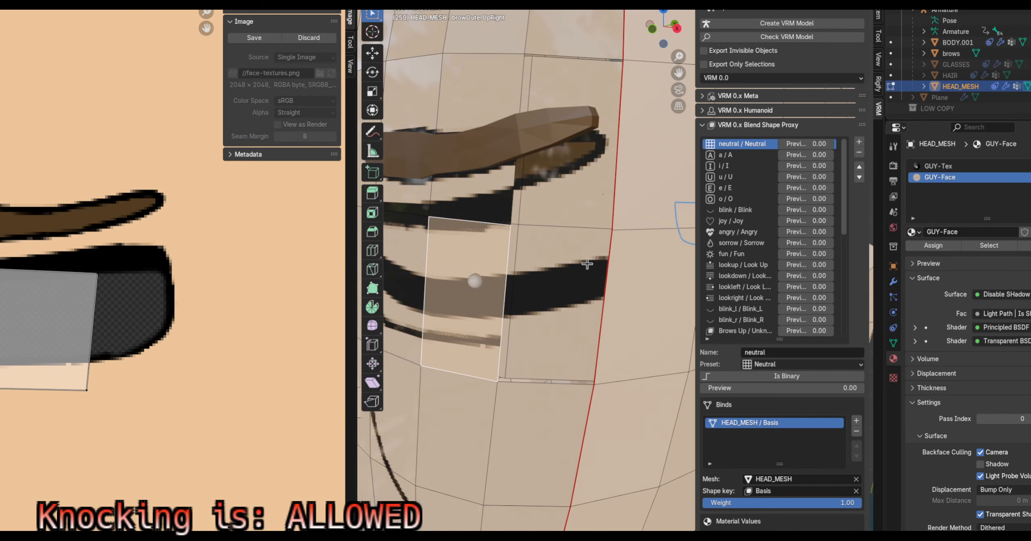
{"action": "left_click", "coordinate": [510, 223]}
{"action": "middle_click_drag", "start_coordinate": [617, 297], "coordinate": [566, 328]}
{"action": "scroll", "coordinate": [565, 328], "scroll_direction": "down", "scroll_amount": 4}
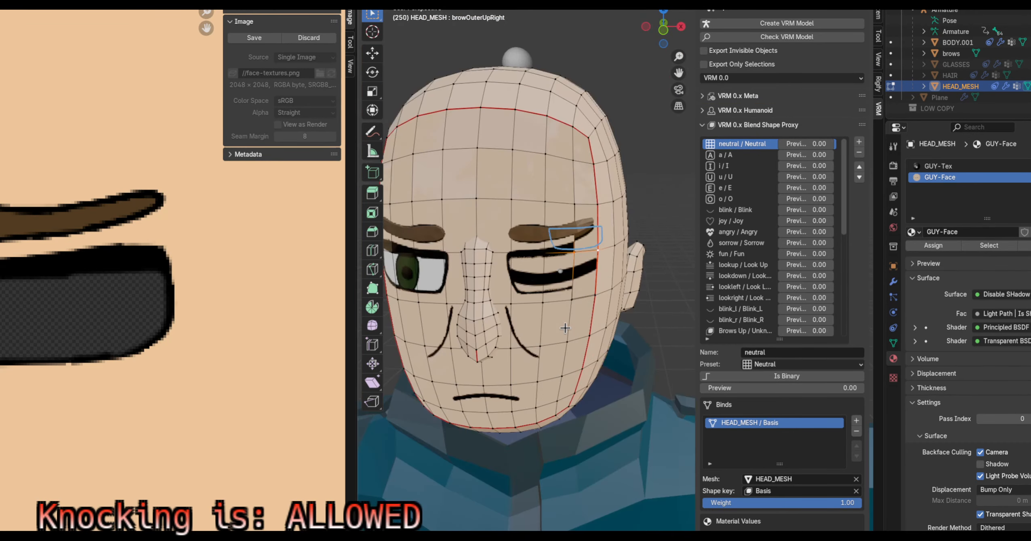
{"action": "scroll", "coordinate": [654, 219], "scroll_direction": "down", "scroll_amount": 2}
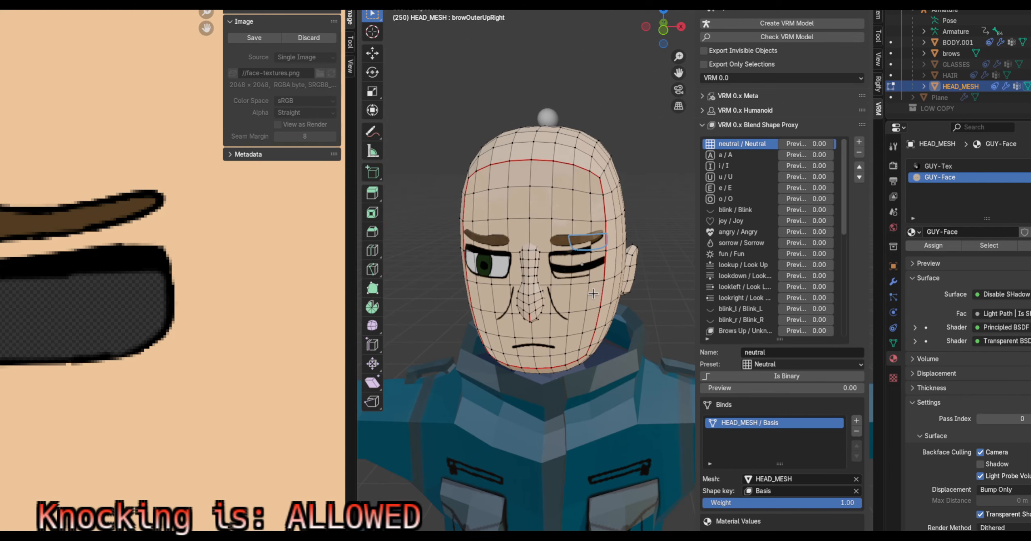
{"action": "key", "text": "3"}
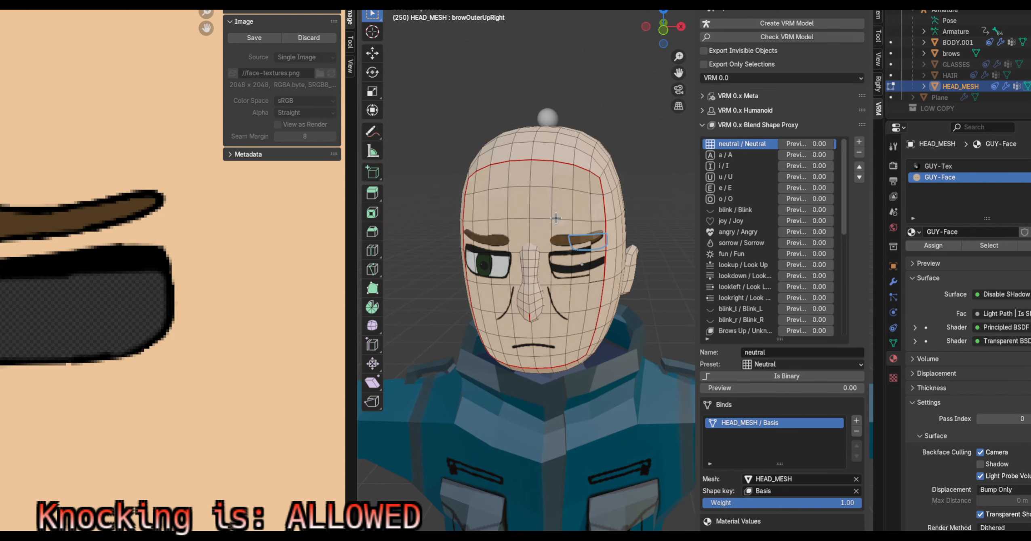
{"action": "left_click_drag", "start_coordinate": [556, 217], "coordinate": [600, 283]}
{"action": "scroll", "coordinate": [600, 296], "scroll_direction": "down", "scroll_amount": 2}
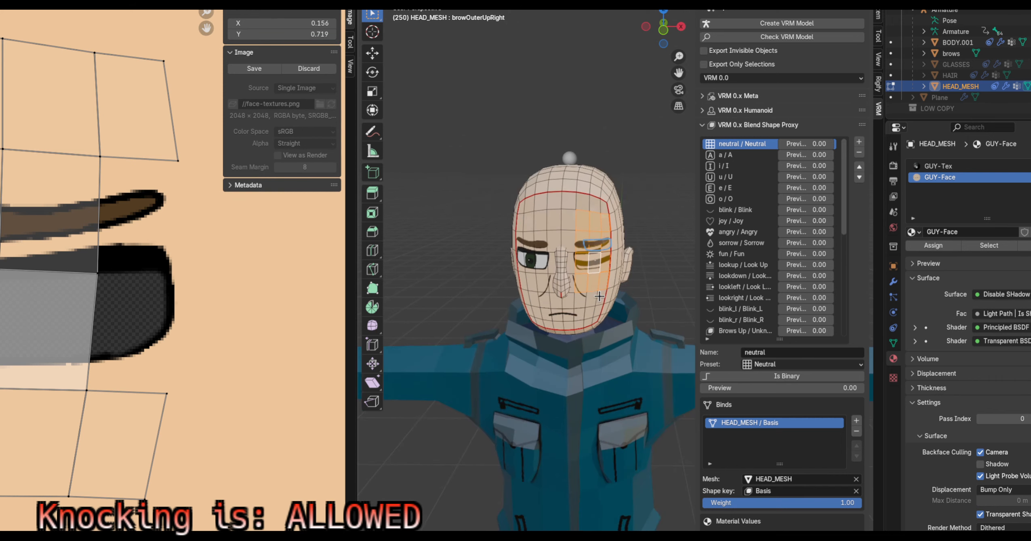
{"action": "scroll", "coordinate": [194, 331], "scroll_direction": "down", "scroll_amount": 2}
{"action": "scroll", "coordinate": [193, 328], "scroll_direction": "down", "scroll_amount": 3}
{"action": "scroll", "coordinate": [194, 330], "scroll_direction": "up", "scroll_amount": 5}
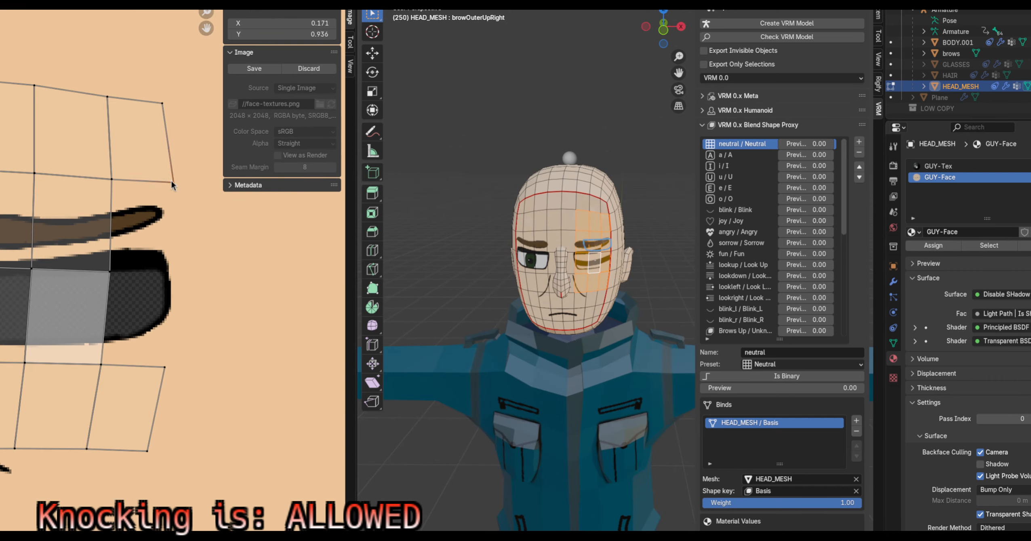
{"action": "left_click", "coordinate": [113, 276]}
{"action": "scroll", "coordinate": [606, 276], "scroll_direction": "up", "scroll_amount": 6}
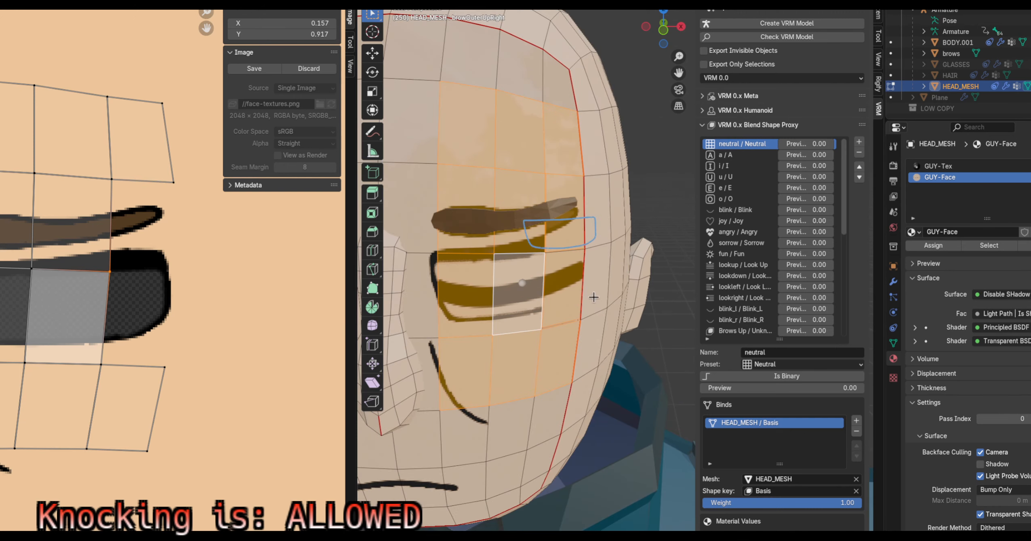
{"action": "left_click", "coordinate": [589, 295]}
{"action": "scroll", "coordinate": [590, 294], "scroll_direction": "up", "scroll_amount": 3}
{"action": "left_click", "coordinate": [464, 220]}
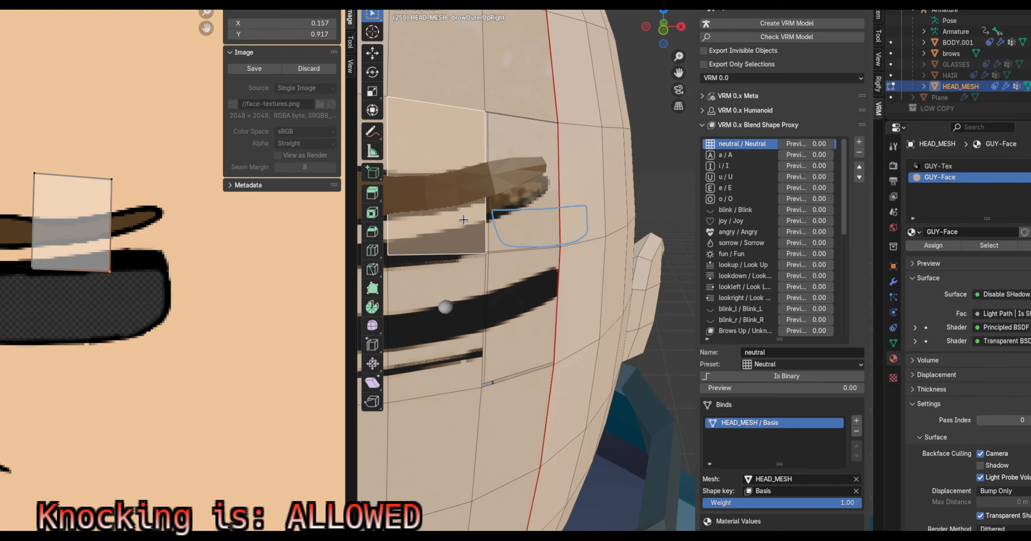
Try to fill the upper part of the gap, beside the end of the eyebrow, with a new four-sided face
{"action": "left_click", "coordinate": [486, 114]}
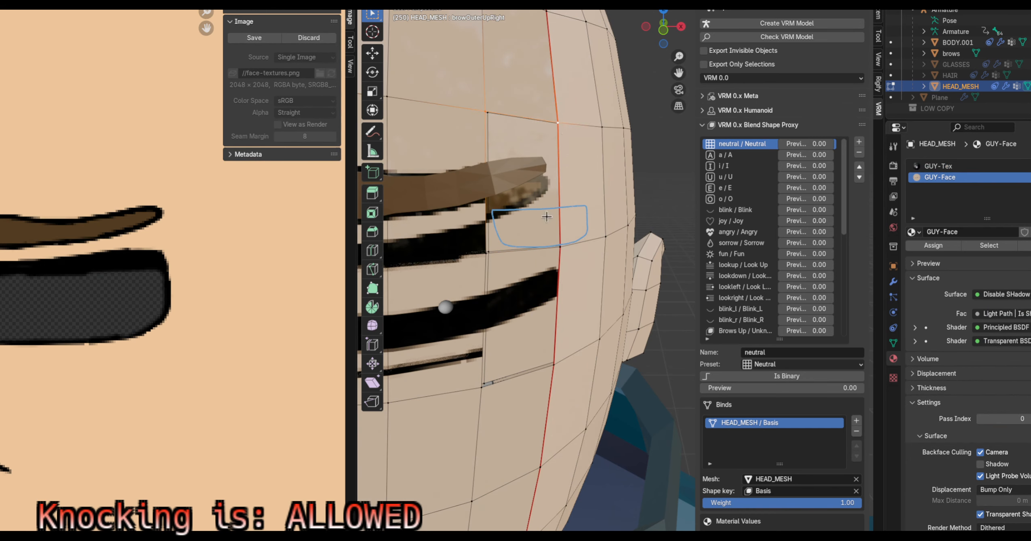
{"action": "left_click", "coordinate": [517, 280], "text": "shift"}
{"action": "left_click", "coordinate": [562, 249], "text": "shift"}
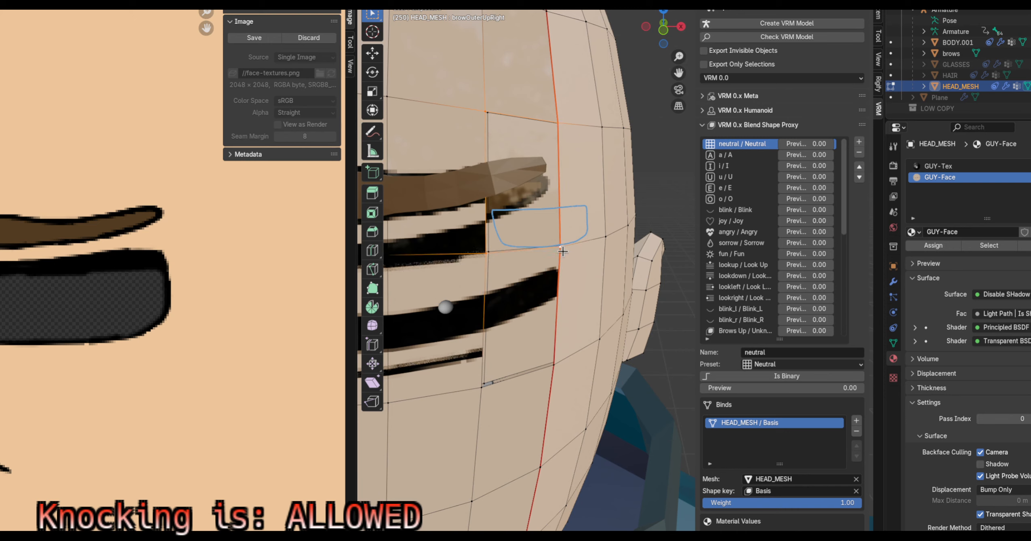
{"action": "key", "text": "f"}
{"action": "scroll", "coordinate": [275, 273], "scroll_direction": "down", "scroll_amount": 2}
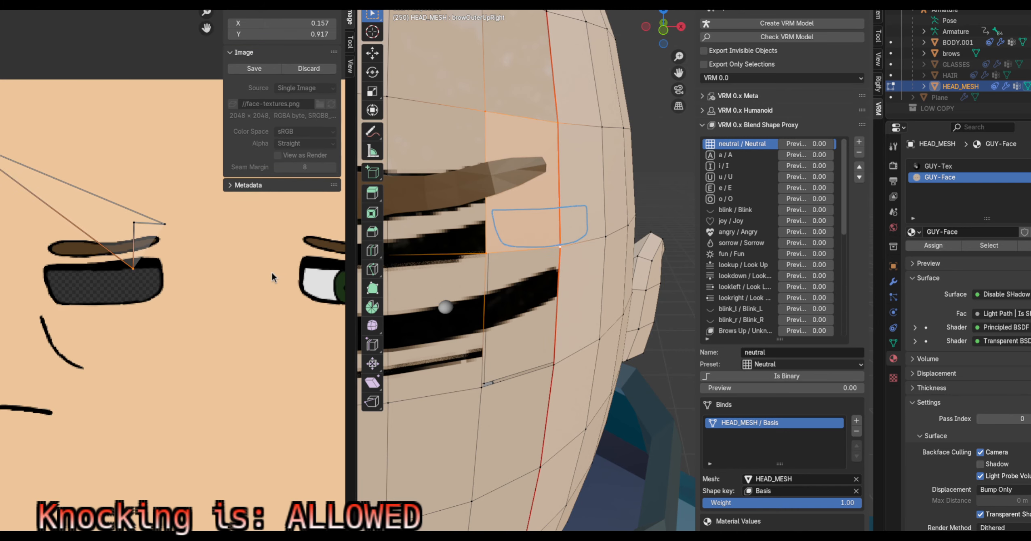
{"action": "scroll", "coordinate": [272, 273], "scroll_direction": "down", "scroll_amount": 1}
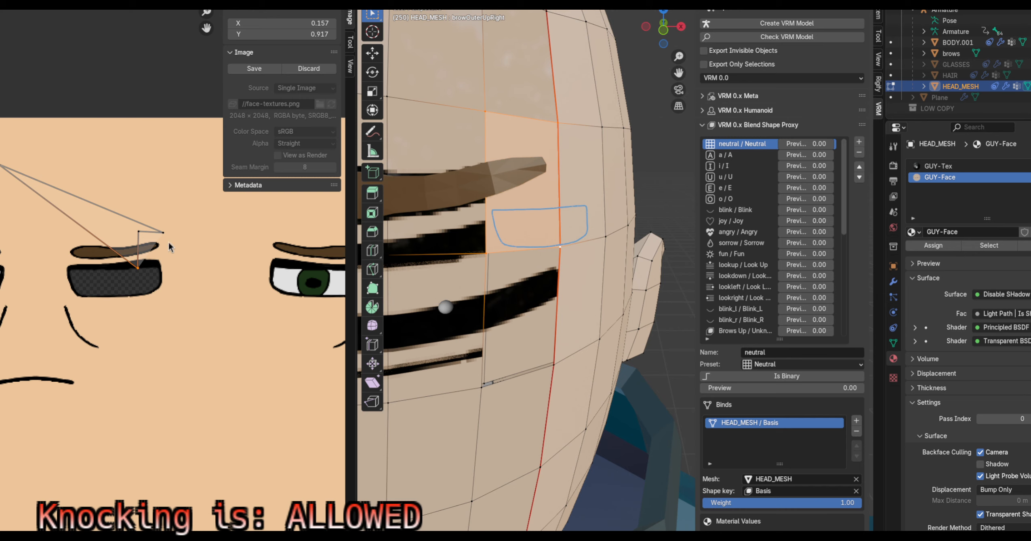
{"action": "key", "text": "alt+a"}
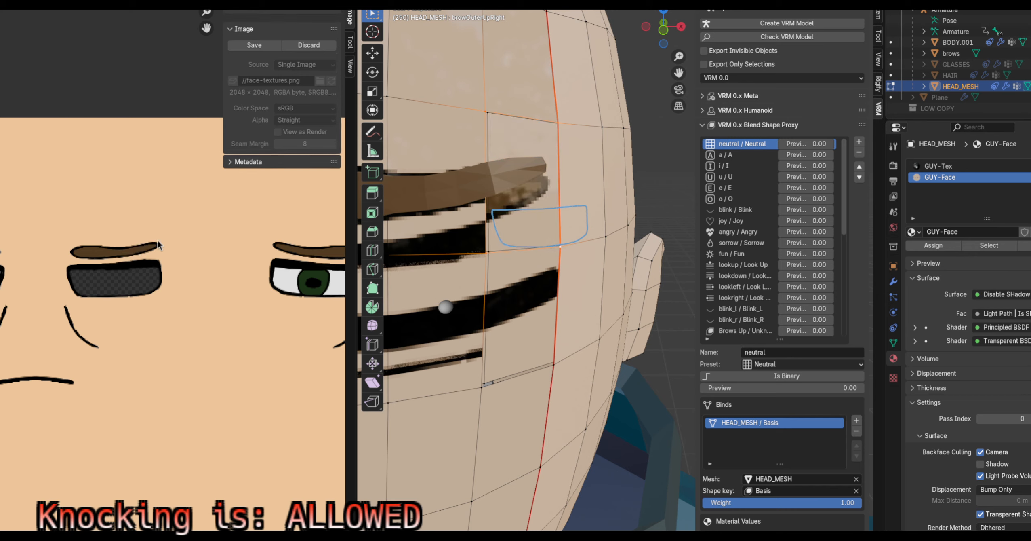
Fill the gap at the outer eye corner with two new faces, starting from its lower edge
{"action": "left_click", "coordinate": [479, 387]}
{"action": "middle_click_drag", "start_coordinate": [509, 407], "coordinate": [538, 434]}
{"action": "left_click", "coordinate": [559, 392], "text": "shift"}
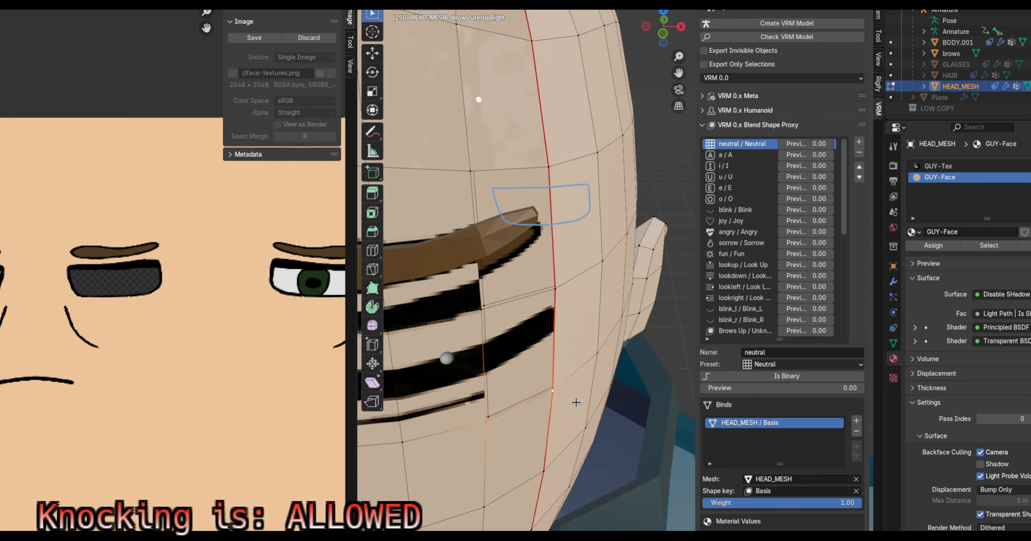
{"action": "key", "text": "f"}
{"action": "middle_click_drag", "start_coordinate": [577, 402], "coordinate": [647, 347]}
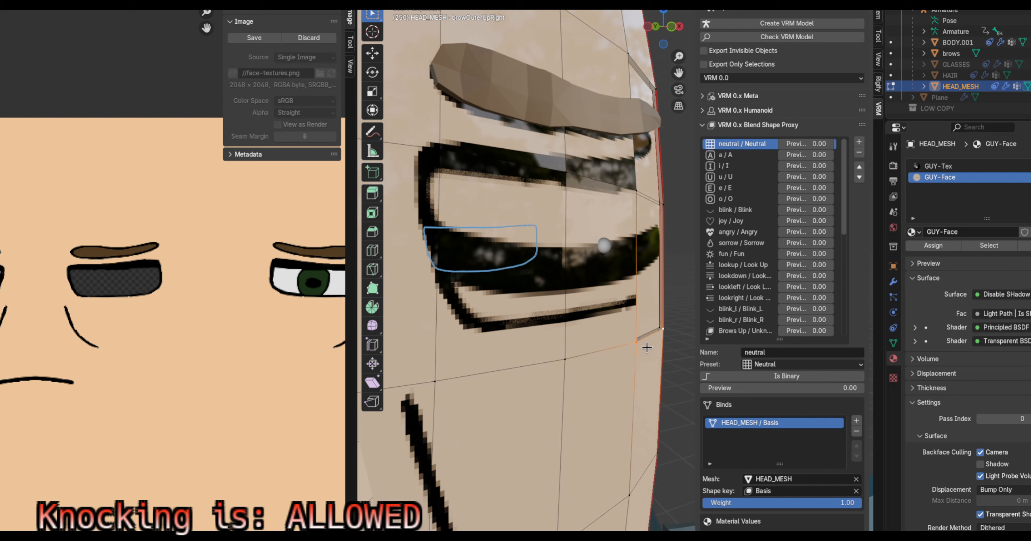
{"action": "key", "text": "f"}
{"action": "key", "text": "f"}
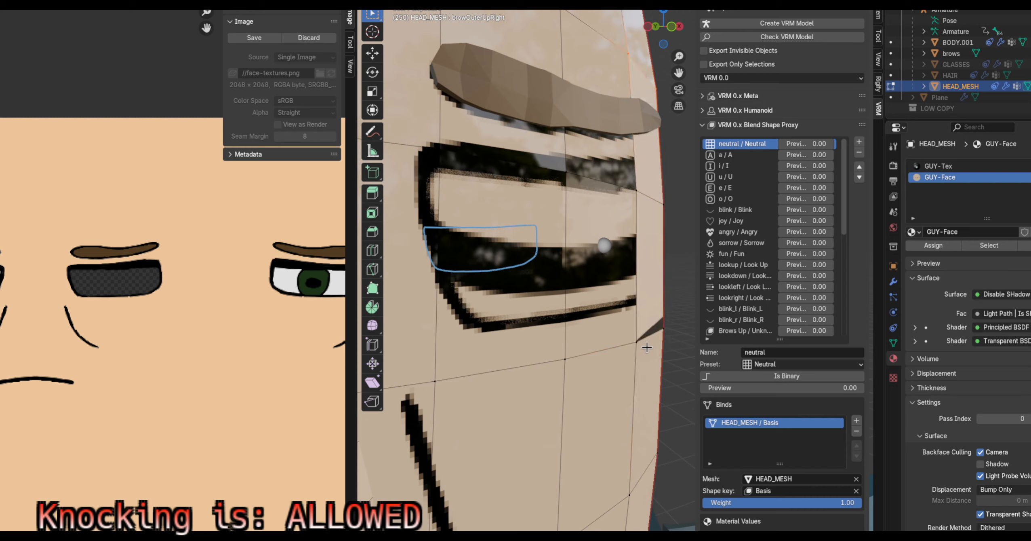
Assign the GUY-Face material to the two new outer-corner faces and the neighbouring faces selected around them
{"action": "left_click", "coordinate": [646, 184]}
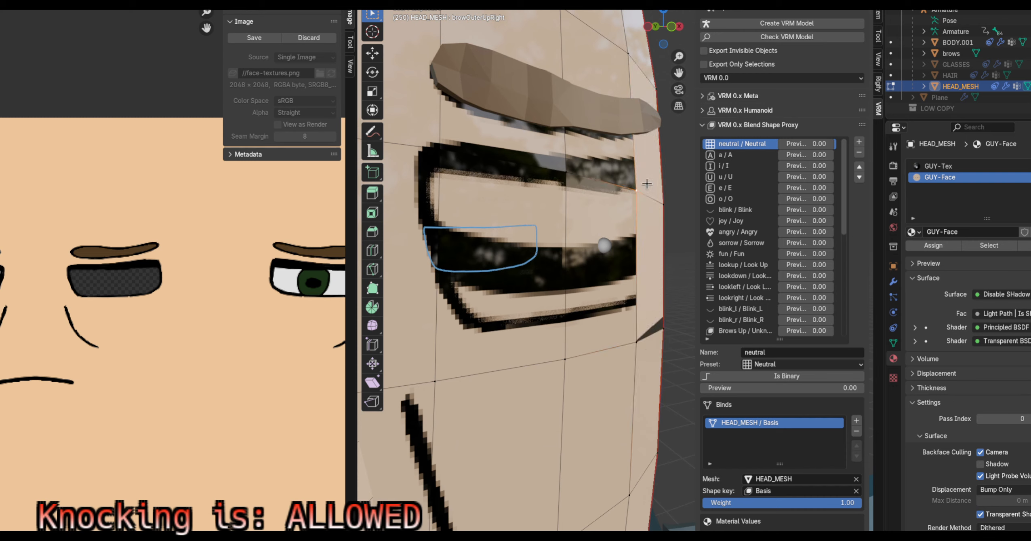
{"action": "key", "text": "3"}
{"action": "left_click", "coordinate": [647, 184]}
{"action": "left_click", "coordinate": [647, 228]}
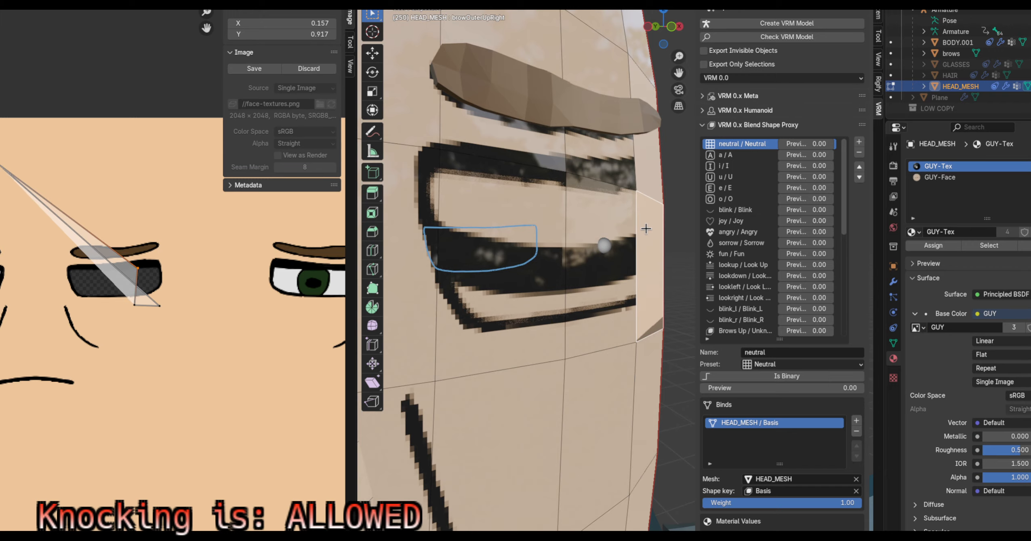
{"action": "left_click", "coordinate": [641, 179]}
{"action": "scroll", "coordinate": [619, 198], "scroll_direction": "down", "scroll_amount": 10}
{"action": "middle_click_drag", "start_coordinate": [606, 248], "coordinate": [560, 425]}
{"action": "scroll", "coordinate": [207, 343], "scroll_direction": "down", "scroll_amount": 5}
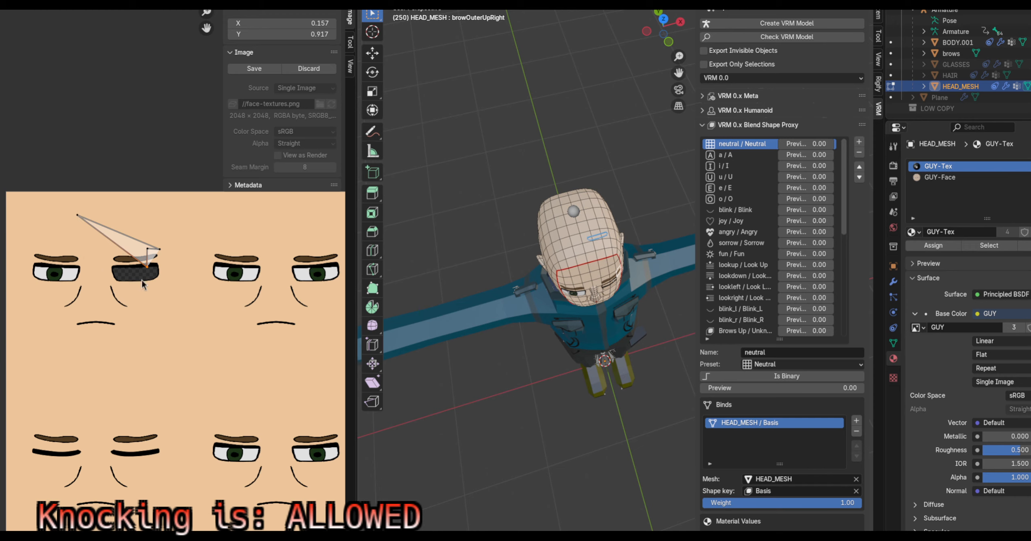
{"action": "middle_click_drag", "start_coordinate": [602, 298], "coordinate": [573, 219]}
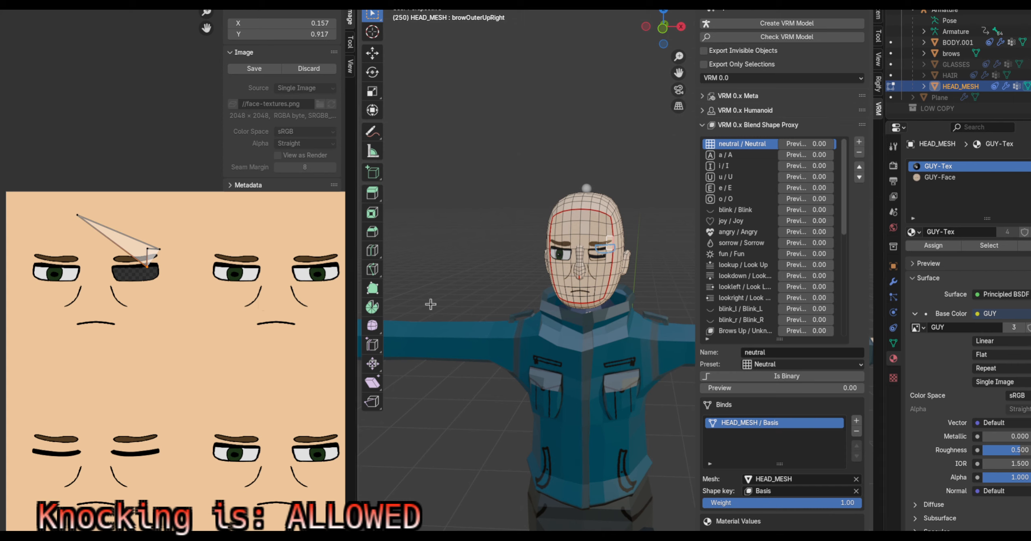
{"action": "left_click", "coordinate": [608, 256], "text": "shift"}
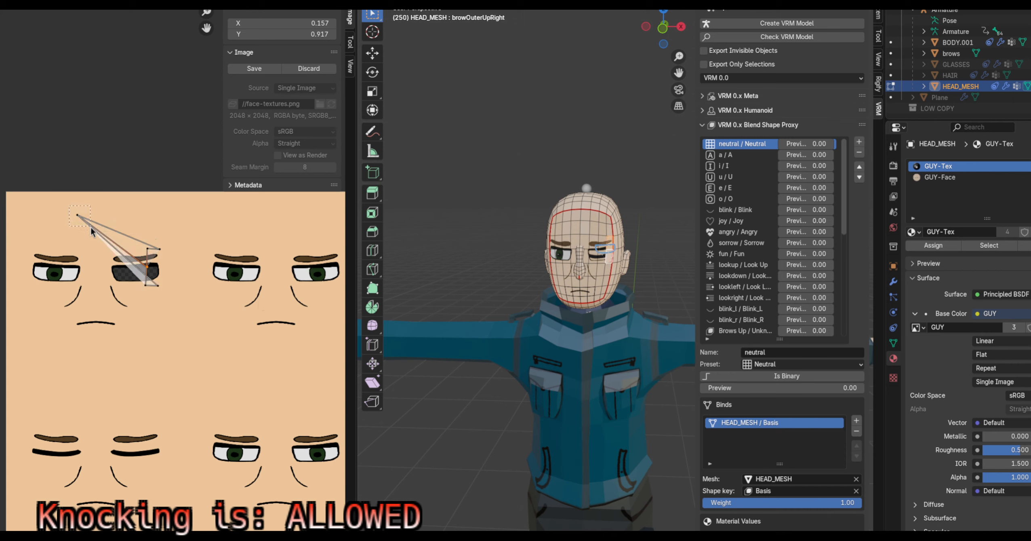
{"action": "left_click", "coordinate": [610, 231], "text": "shift"}
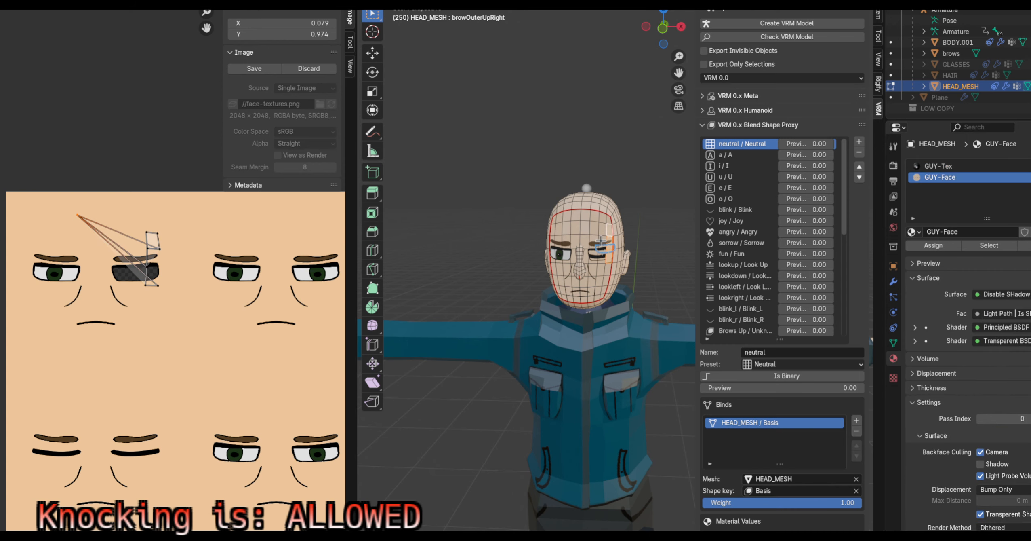
{"action": "left_click", "coordinate": [601, 240], "text": "shift"}
{"action": "left_click", "coordinate": [610, 268], "text": "shift"}
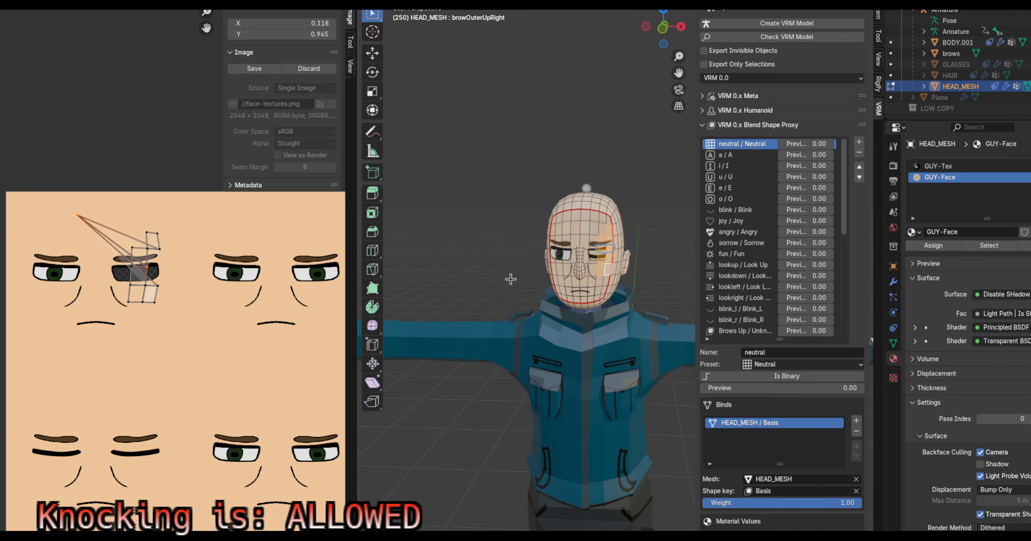
{"action": "scroll", "coordinate": [619, 250], "scroll_direction": "up", "scroll_amount": 5}
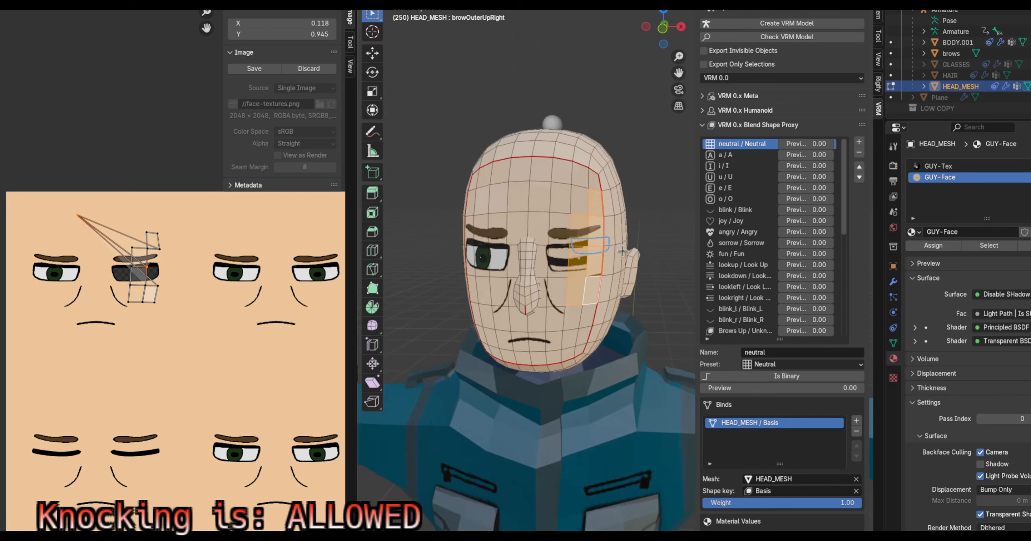
{"action": "left_click", "coordinate": [937, 246]}
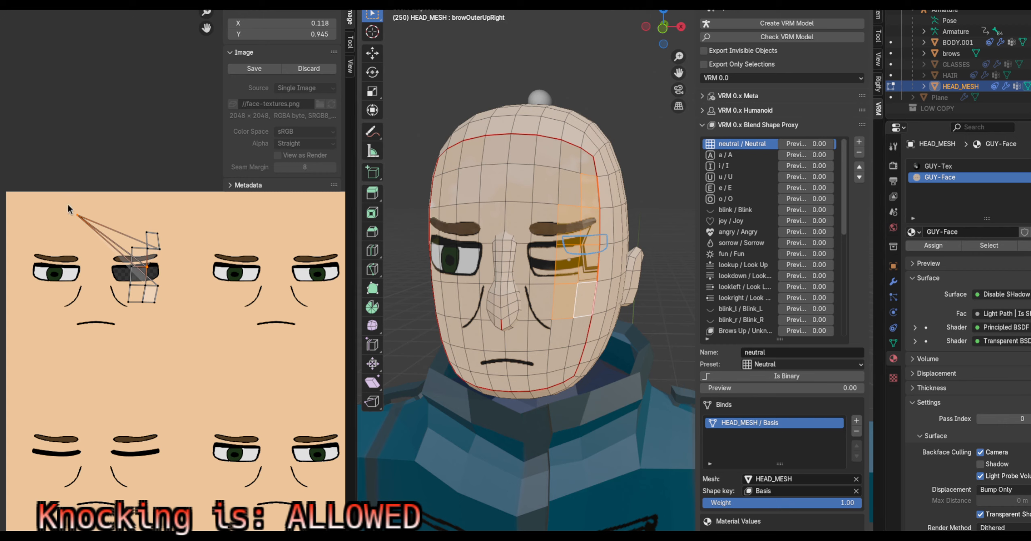
Move the stray UV vertices of the new faces about 0.093 m in X and -0.058 m in Y, onto the outer eye corner
{"action": "left_click_drag", "start_coordinate": [82, 229], "coordinate": [165, 281]}
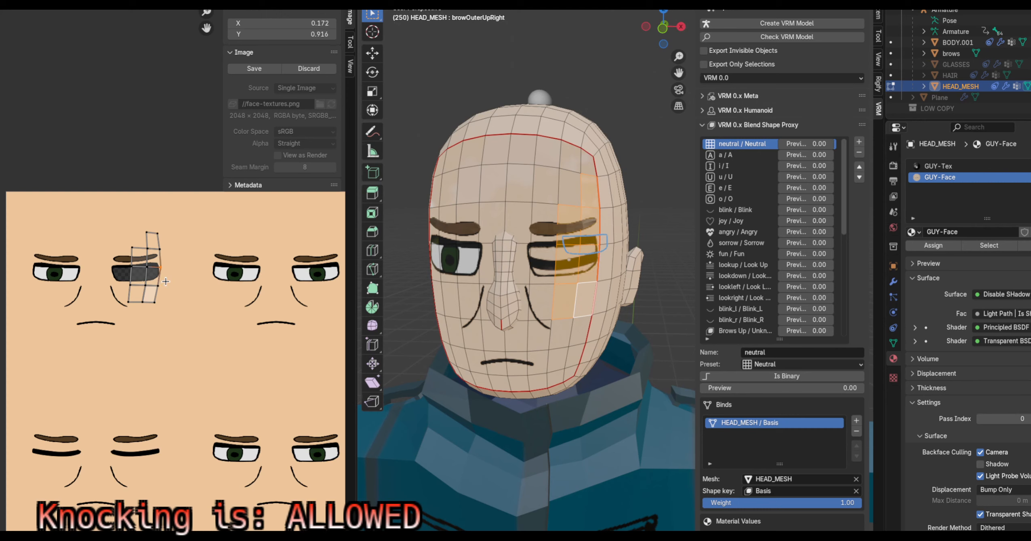
{"action": "left_click_drag", "start_coordinate": [166, 281], "coordinate": [167, 283]}
{"action": "scroll", "coordinate": [167, 291], "scroll_direction": "up", "scroll_amount": 7}
{"action": "scroll", "coordinate": [166, 291], "scroll_direction": "down", "scroll_amount": 6}
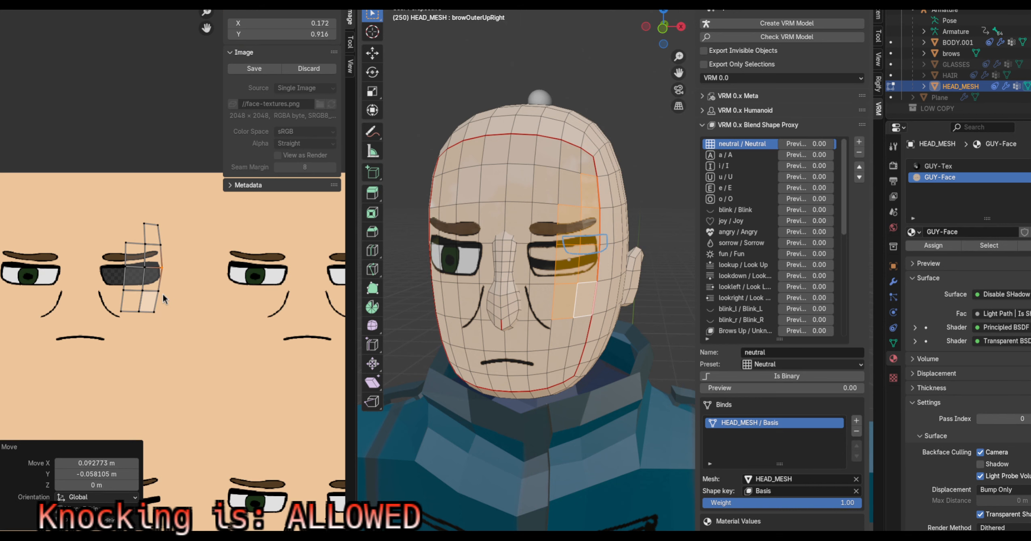
{"action": "key", "text": "KP_1"}
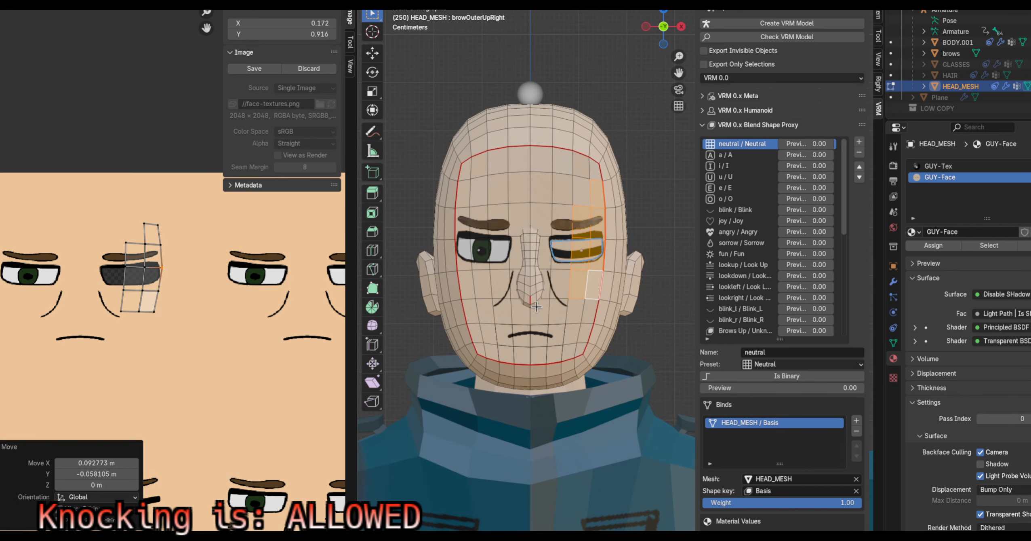
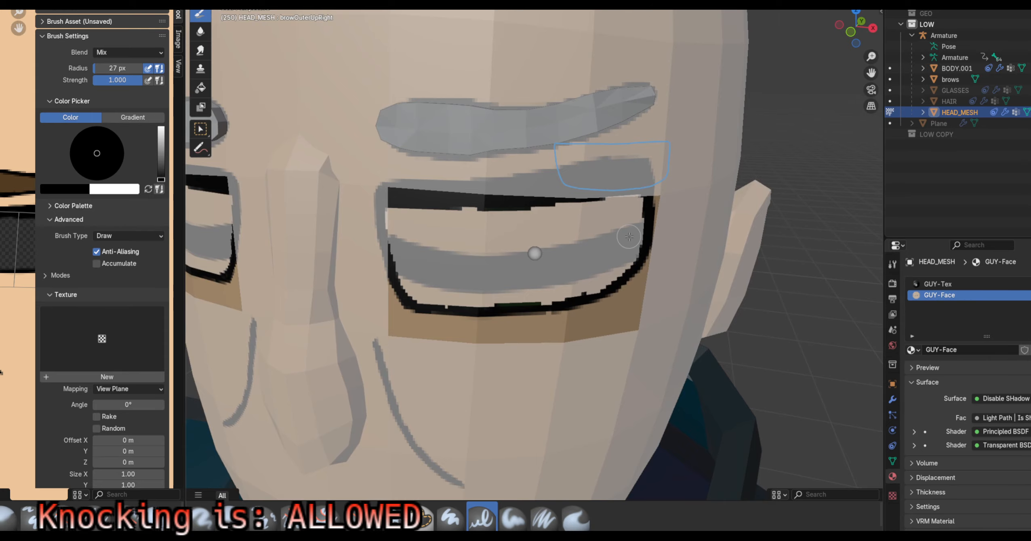
Try to hide the inner head faces behind both eyes and eyebrows, selecting them from inside the head
{"action": "key", "text": "Tab"}
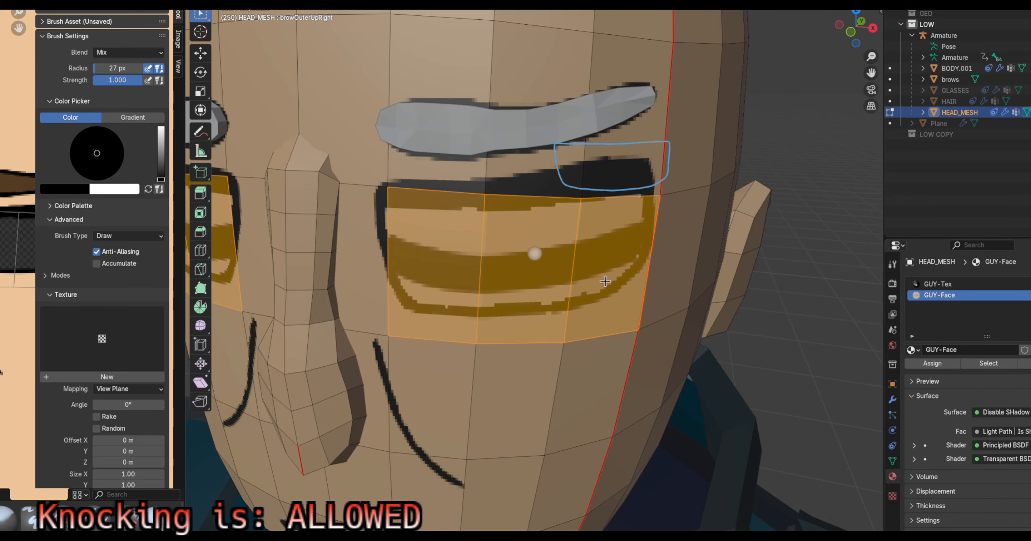
{"action": "left_click", "coordinate": [605, 282]}
{"action": "middle_click_drag", "start_coordinate": [548, 271], "coordinate": [368, 304]}
{"action": "middle_click_drag", "start_coordinate": [606, 191], "coordinate": [553, 202]}
{"action": "left_click", "coordinate": [391, 153]}
{"action": "left_click", "coordinate": [385, 122], "text": "shift"}
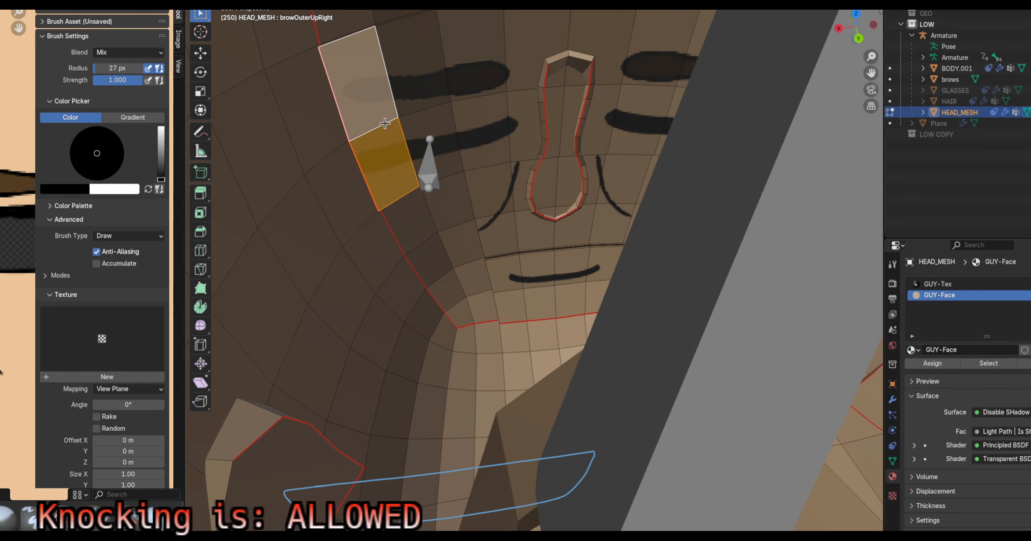
{"action": "left_click", "coordinate": [431, 124], "text": "shift"}
{"action": "left_click", "coordinate": [430, 94], "text": "shift"}
{"action": "left_click", "coordinate": [462, 81], "text": "shift"}
{"action": "left_click", "coordinate": [480, 121], "text": "shift"}
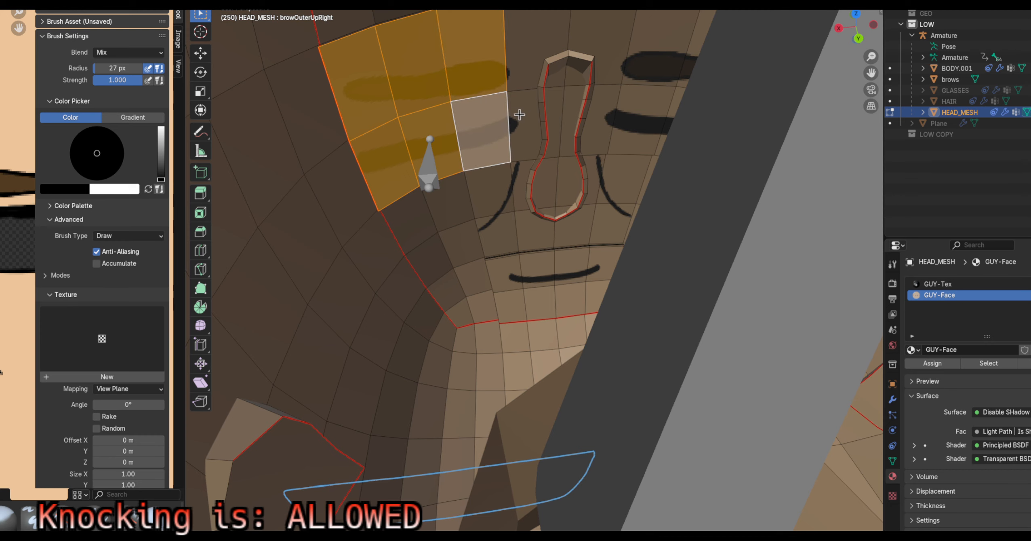
{"action": "left_click", "coordinate": [519, 114], "text": "shift"}
{"action": "middle_click_drag", "start_coordinate": [638, 163], "coordinate": [531, 169], "text": "shift"}
{"action": "left_click", "coordinate": [530, 168], "text": "shift"}
{"action": "left_click", "coordinate": [539, 69], "text": "shift"}
{"action": "left_click", "coordinate": [485, 60], "text": "shift"}
{"action": "left_click", "coordinate": [487, 138], "text": "shift"}
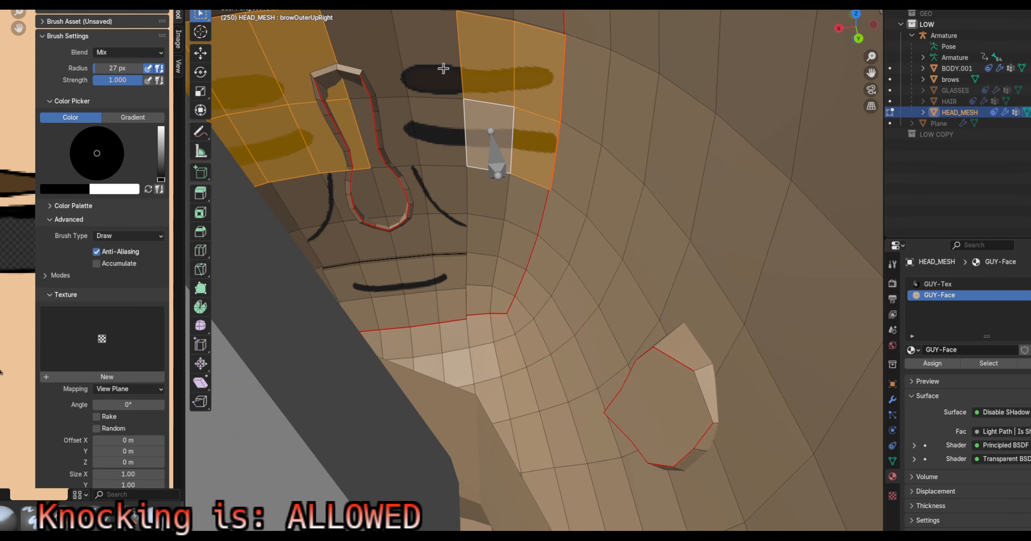
{"action": "left_click", "coordinate": [428, 57], "text": "shift"}
{"action": "left_click", "coordinate": [438, 130], "text": "shift"}
{"action": "left_click", "coordinate": [384, 76], "text": "shift"}
{"action": "left_click", "coordinate": [390, 120], "text": "shift"}
{"action": "key", "text": "h"}
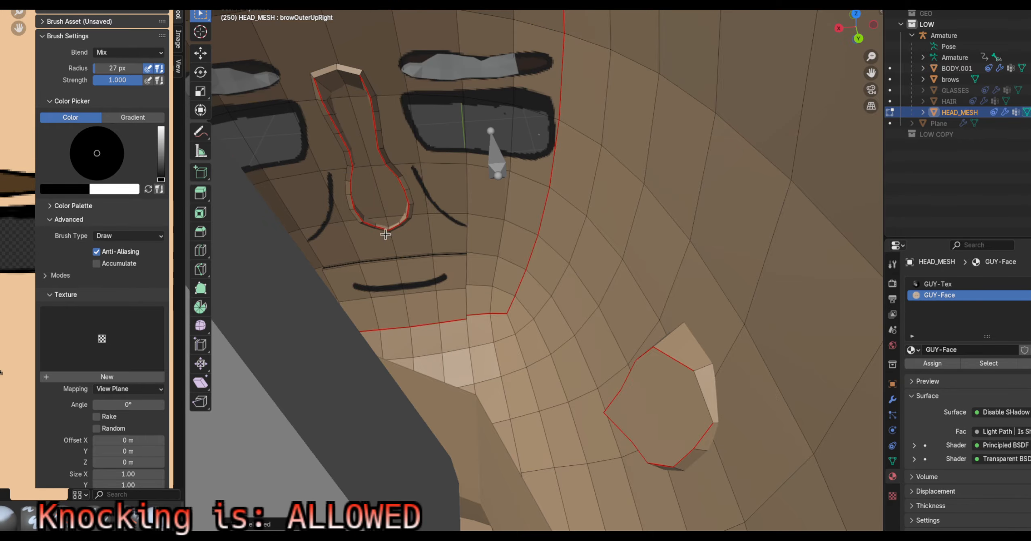
Undo the hiding of the faces behind the eyes and clear the face selection
{"action": "scroll", "coordinate": [385, 235], "scroll_direction": "down", "scroll_amount": 4}
{"action": "scroll", "coordinate": [266, 269], "scroll_direction": "up", "scroll_amount": 3}
{"action": "middle_click_drag", "start_coordinate": [278, 267], "coordinate": [507, 218]}
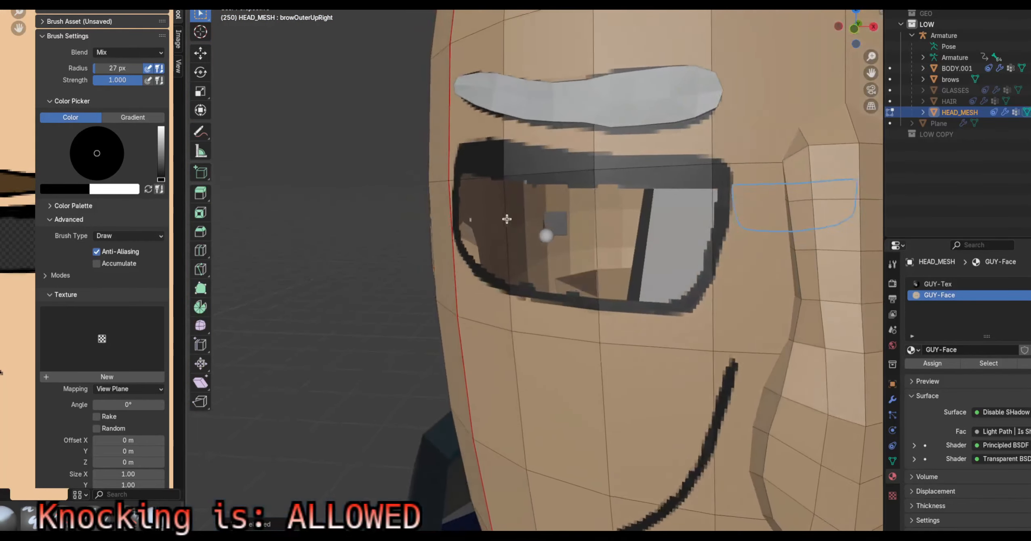
{"action": "middle_click_drag", "start_coordinate": [687, 258], "coordinate": [603, 307]}
{"action": "scroll", "coordinate": [603, 307], "scroll_direction": "down", "scroll_amount": 5}
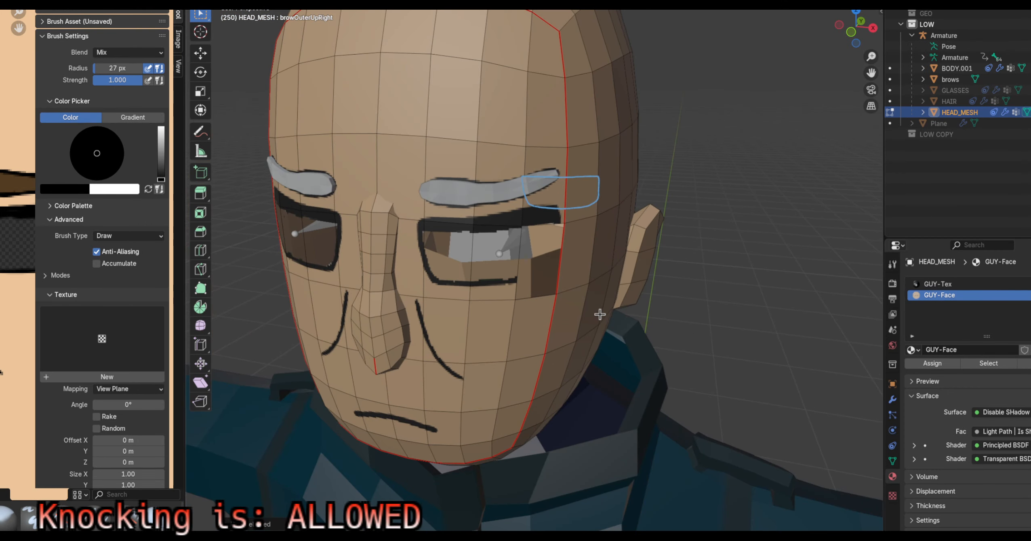
{"action": "key", "text": "ctrl+z"}
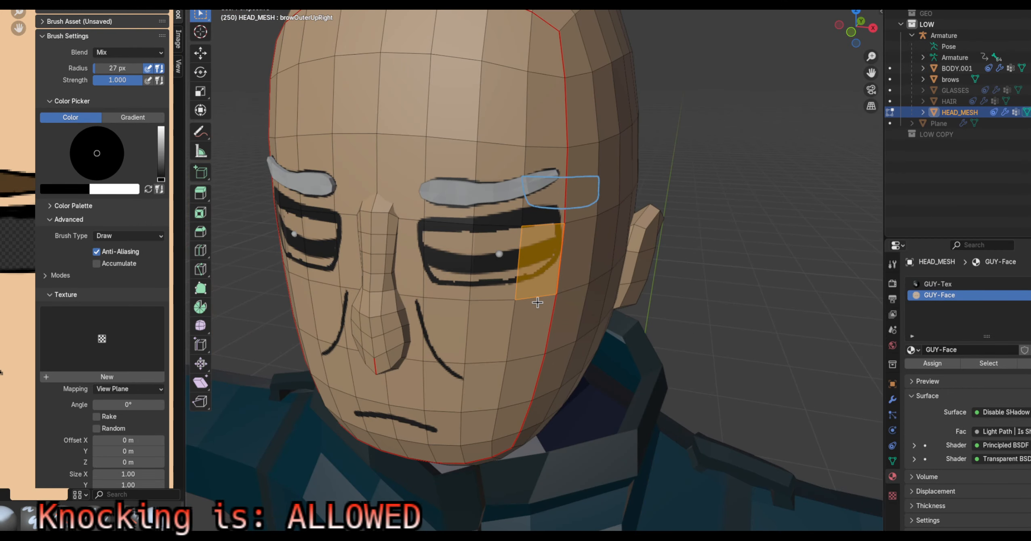
{"action": "key", "text": "alt+a"}
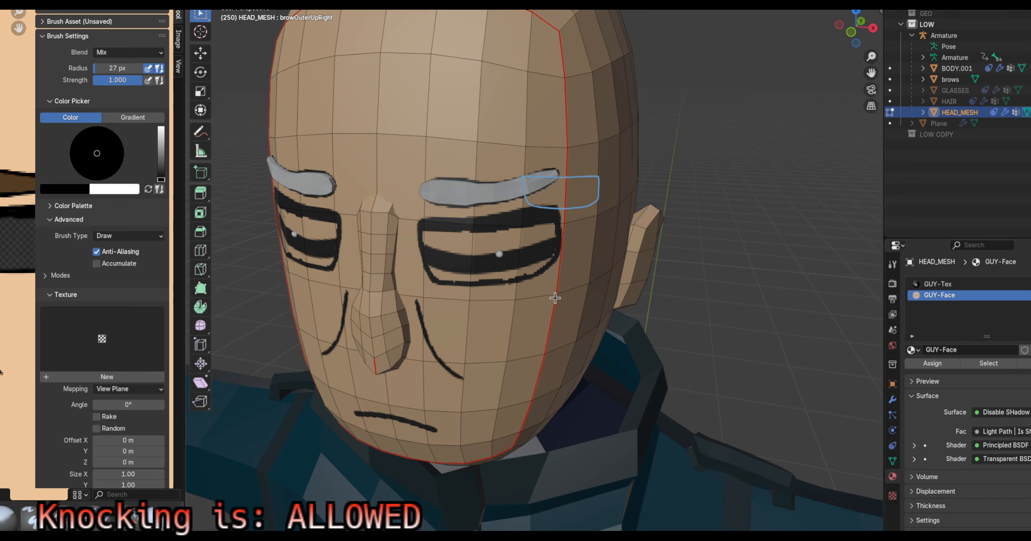
{"action": "left_click", "coordinate": [526, 248]}
{"action": "left_click", "coordinate": [466, 258], "text": "shift"}
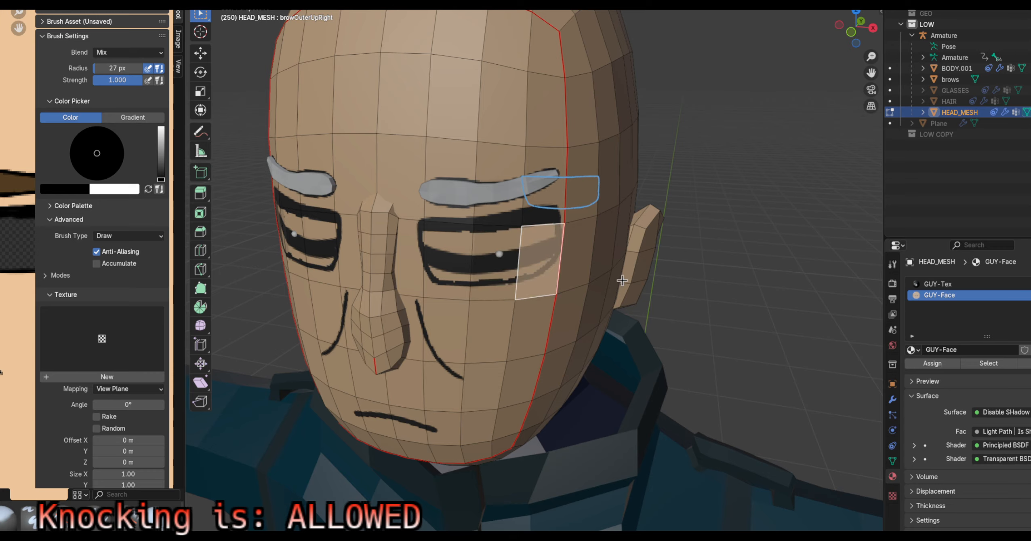
{"action": "scroll", "coordinate": [619, 279], "scroll_direction": "down", "scroll_amount": 4}
{"action": "middle_click_drag", "start_coordinate": [619, 279], "coordinate": [519, 239]}
{"action": "scroll", "coordinate": [519, 240], "scroll_direction": "up", "scroll_amount": 4}
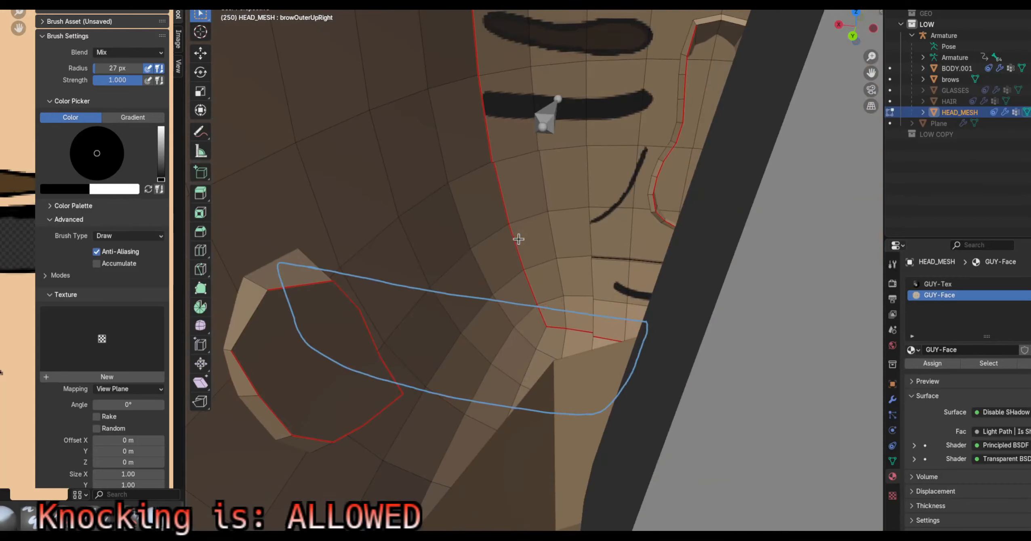
{"action": "middle_click_drag", "start_coordinate": [627, 228], "coordinate": [375, 435]}
{"action": "left_click", "coordinate": [590, 277]}
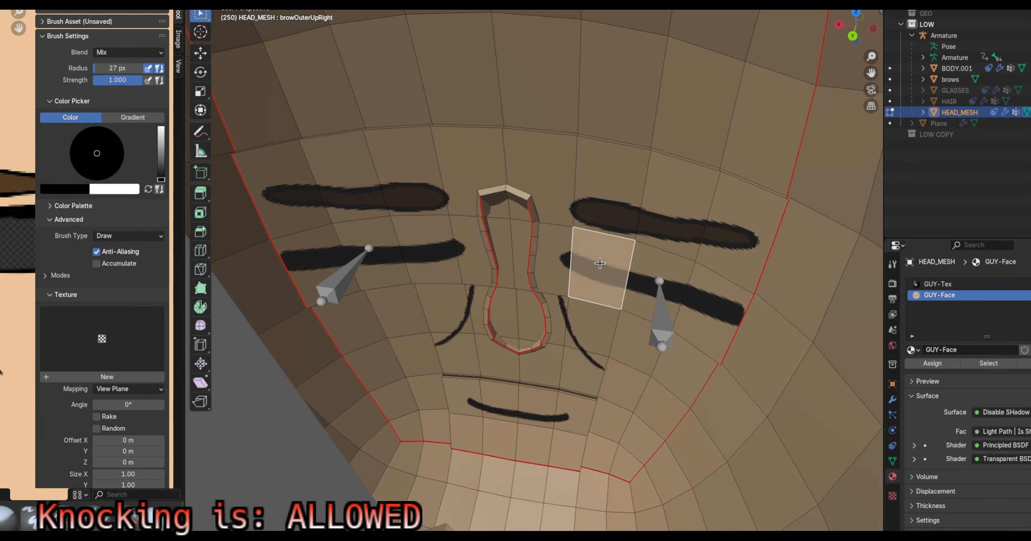
{"action": "left_click", "coordinate": [607, 211], "text": "shift"}
{"action": "left_click", "coordinate": [660, 219], "text": "shift"}
{"action": "left_click", "coordinate": [671, 265], "text": "shift"}
{"action": "left_click", "coordinate": [730, 280], "text": "shift"}
{"action": "left_click", "coordinate": [729, 293], "text": "shift"}
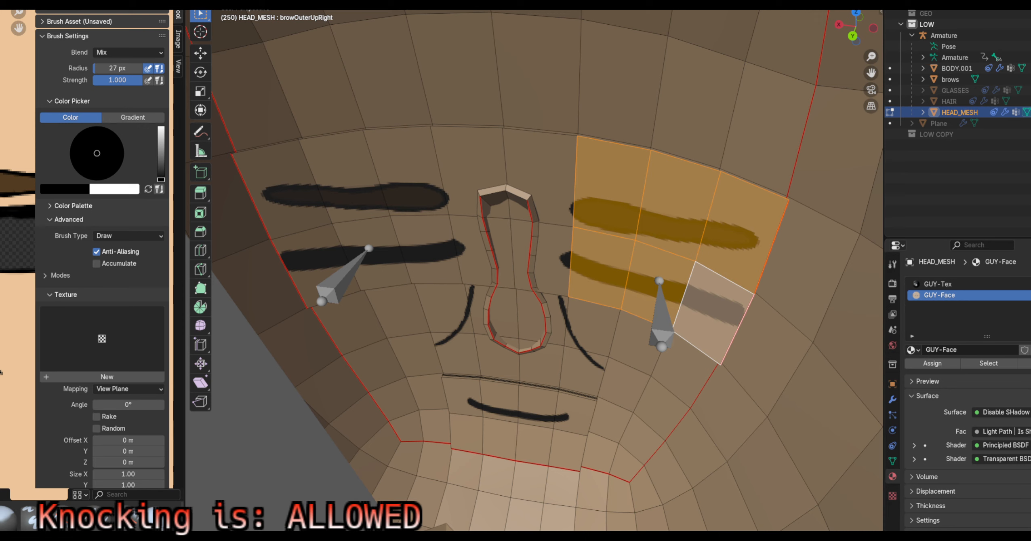
Select the two rows of inner head faces spanning behind both eyes, eyebrows and the nose, and hide them
{"action": "left_click", "coordinate": [554, 184]}
{"action": "left_click", "coordinate": [558, 275], "text": "shift"}
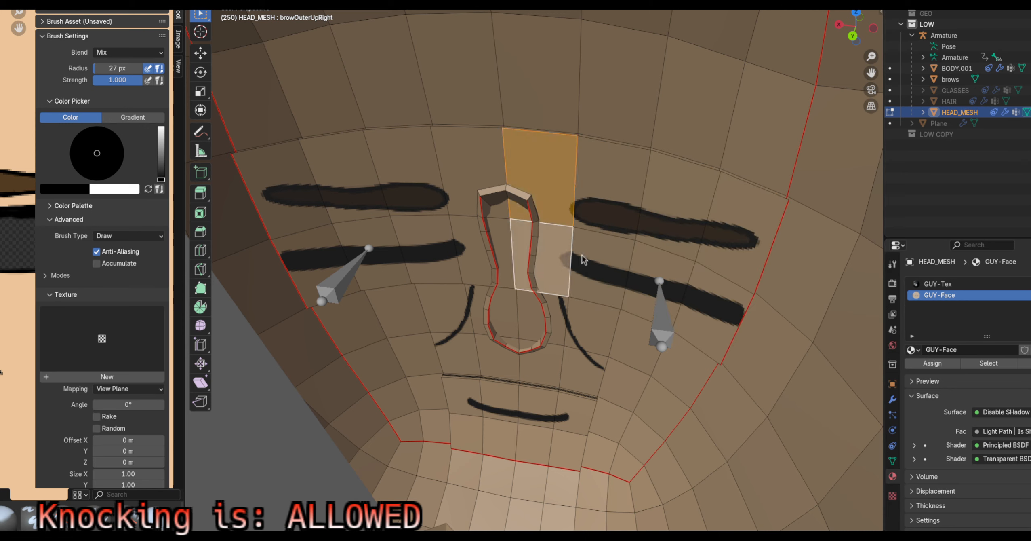
{"action": "left_click", "coordinate": [607, 211], "text": "shift"}
{"action": "left_click", "coordinate": [618, 270], "text": "shift"}
{"action": "left_click", "coordinate": [670, 230], "text": "shift"}
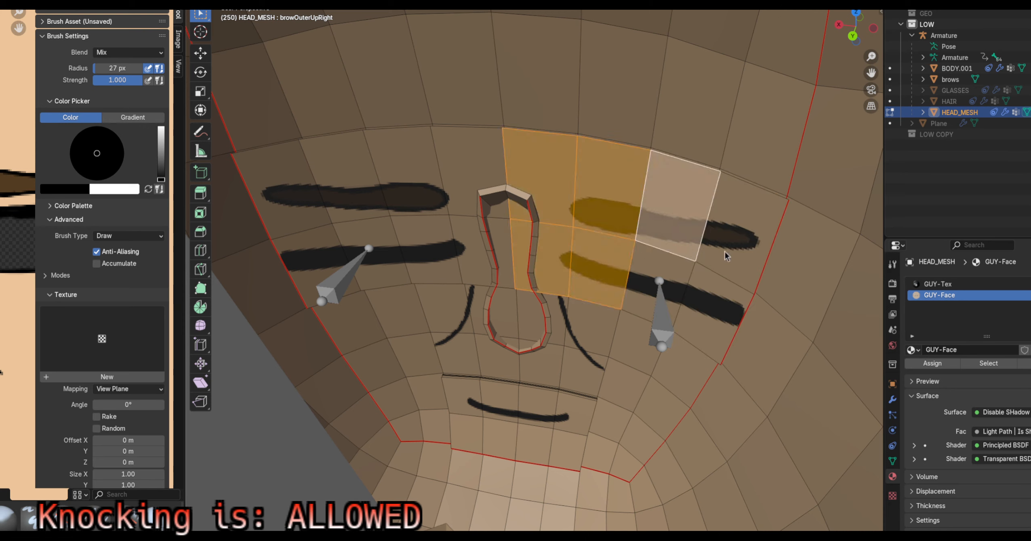
{"action": "left_click", "coordinate": [726, 254], "text": "shift"}
{"action": "left_click", "coordinate": [716, 288], "text": "shift"}
{"action": "left_click", "coordinate": [655, 278], "text": "shift"}
{"action": "left_click", "coordinate": [464, 159], "text": "shift"}
{"action": "left_click", "coordinate": [463, 259], "text": "shift"}
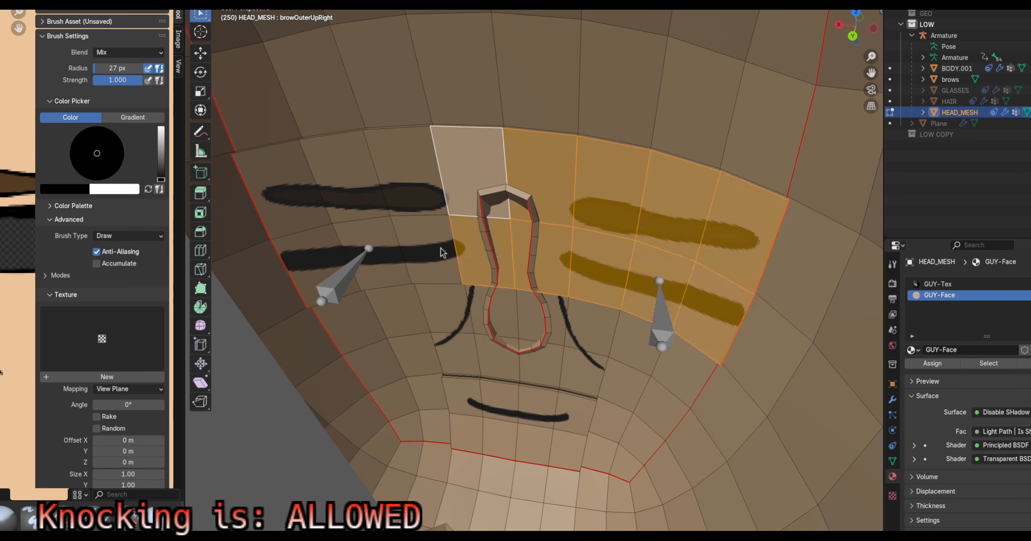
{"action": "left_click", "coordinate": [443, 252], "text": "shift"}
{"action": "left_click", "coordinate": [402, 190], "text": "shift"}
{"action": "left_click", "coordinate": [376, 194], "text": "shift"}
{"action": "left_click", "coordinate": [381, 247], "text": "shift"}
{"action": "left_click", "coordinate": [291, 198], "text": "shift"}
{"action": "left_click", "coordinate": [315, 252], "text": "shift"}
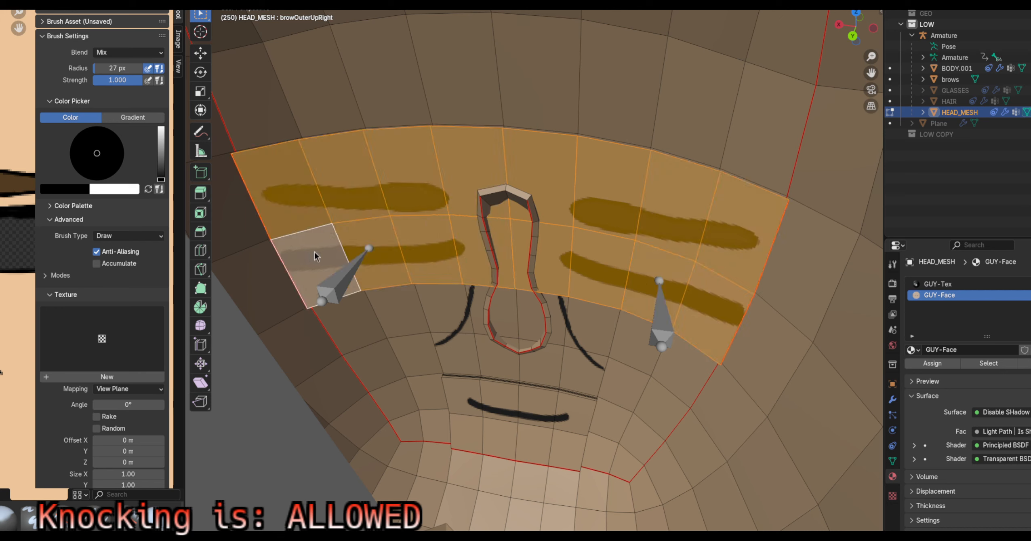
{"action": "key", "text": "h"}
{"action": "middle_click_drag", "start_coordinate": [600, 282], "coordinate": [413, 231]}
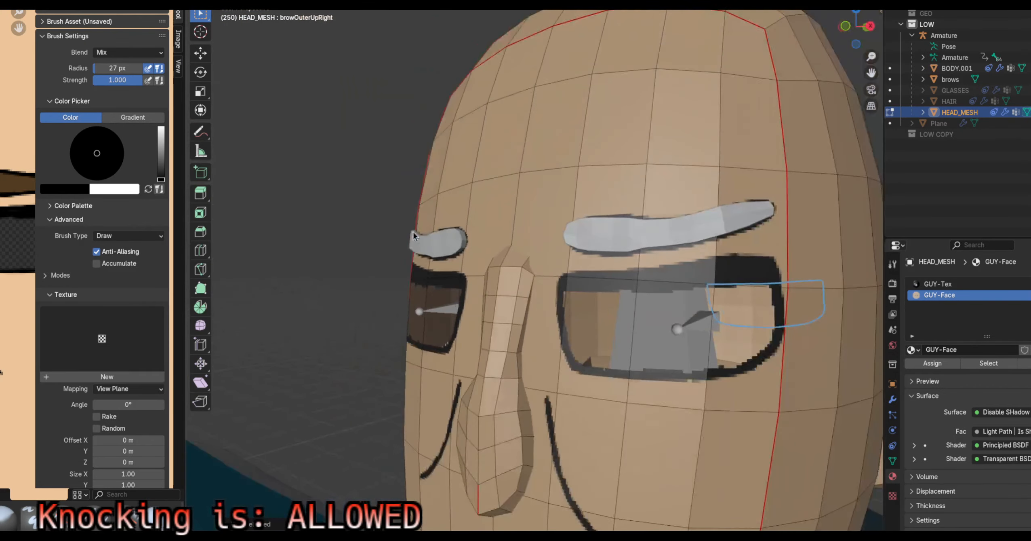
{"action": "scroll", "coordinate": [537, 179], "scroll_direction": "down", "scroll_amount": 3}
{"action": "mouse_move", "coordinate": [537, 179]}
{"action": "middle_mouse_down"}
{"action": "mouse_move", "coordinate": [586, 121]}
{"action": "mouse_move", "coordinate": [649, 382]}
{"action": "middle_mouse_up"}
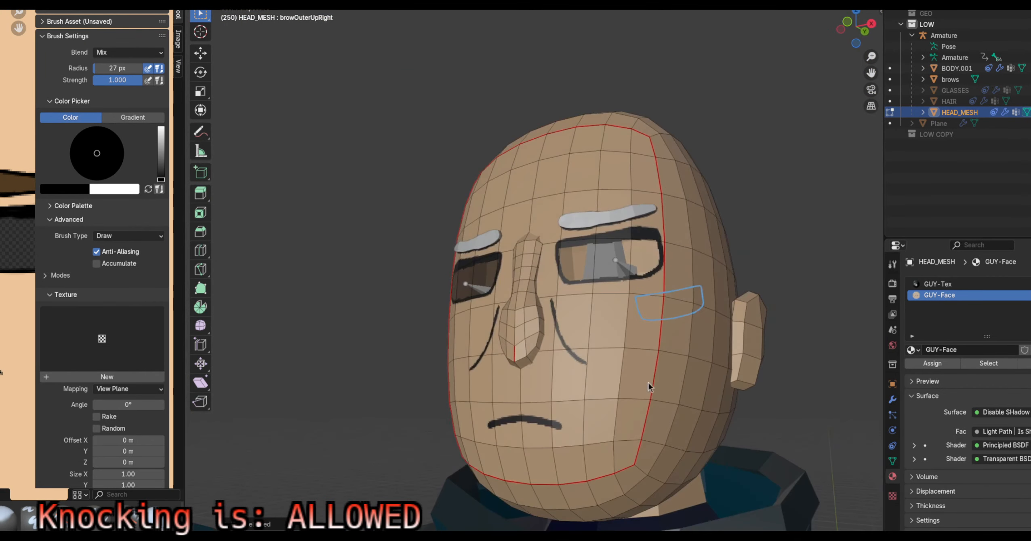
Select the front faces covering both eye openings, including the face between one eye and the nose
{"action": "key", "text": "Tab"}
{"action": "scroll", "coordinate": [584, 265], "scroll_direction": "up", "scroll_amount": 3}
{"action": "middle_click_drag", "start_coordinate": [584, 265], "coordinate": [649, 315]}
{"action": "key", "text": "Tab"}
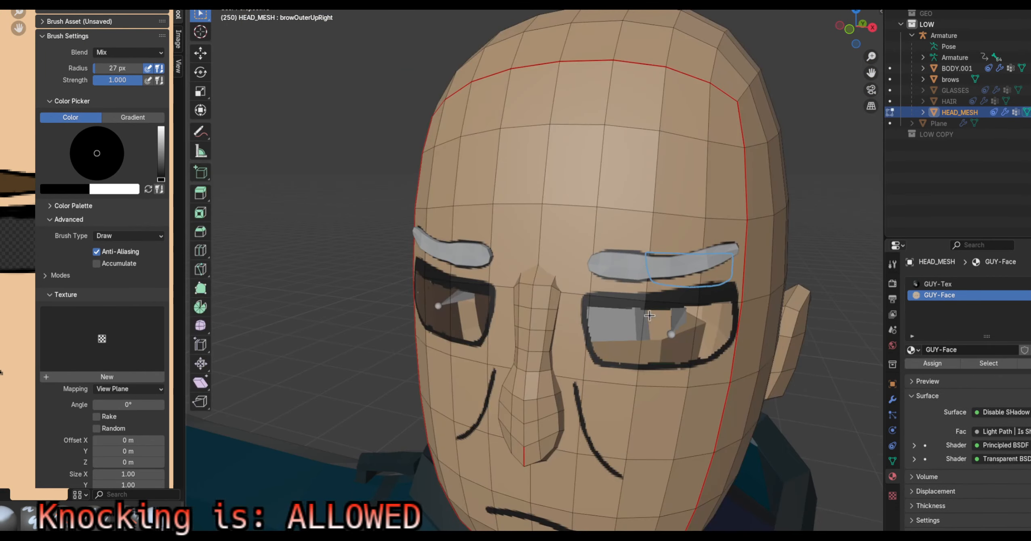
{"action": "left_click", "coordinate": [620, 335]}
{"action": "left_click", "coordinate": [663, 347], "text": "shift"}
{"action": "left_click", "coordinate": [715, 344], "text": "shift"}
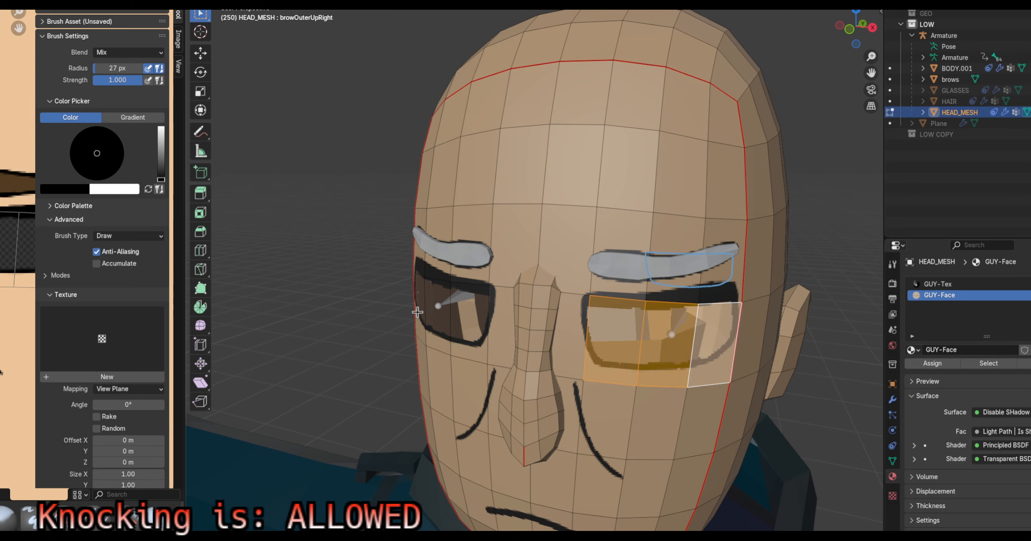
{"action": "left_click", "coordinate": [438, 312], "text": "shift"}
{"action": "left_click", "coordinate": [475, 317], "text": "shift"}
{"action": "left_click", "coordinate": [507, 319], "text": "shift"}
Extend the selection to the remaining eye-corner faces and the faces behind both eyebrows, and return to texture painting
{"action": "key", "text": "KP_1"}
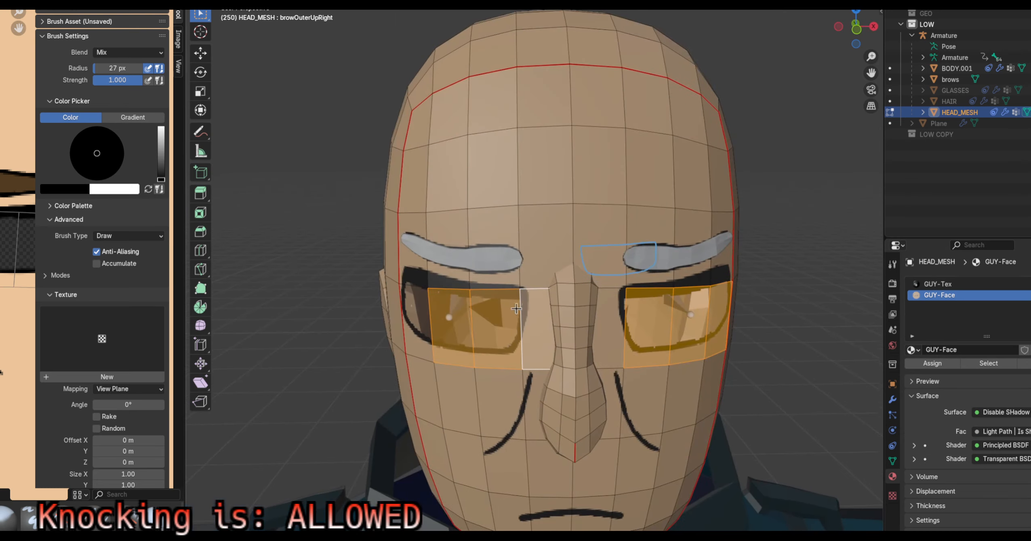
{"action": "left_click", "coordinate": [493, 228], "text": "shift"}
{"action": "left_click", "coordinate": [447, 231], "text": "shift"}
{"action": "left_click", "coordinate": [412, 246], "text": "shift"}
{"action": "left_click", "coordinate": [425, 342], "text": "shift"}
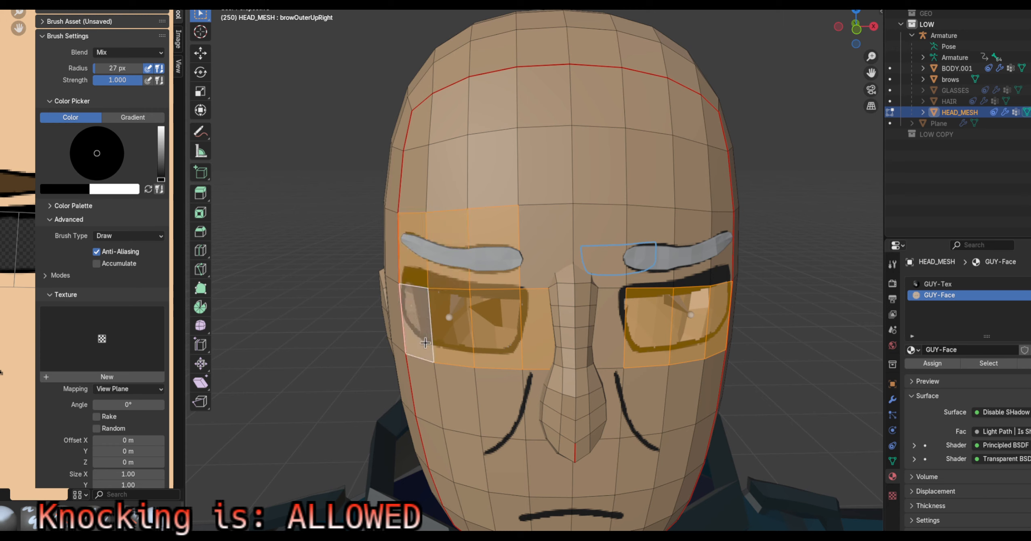
{"action": "left_click", "coordinate": [612, 319], "text": "shift"}
{"action": "left_click", "coordinate": [624, 279], "text": "shift"}
{"action": "left_click", "coordinate": [646, 280], "text": "shift"}
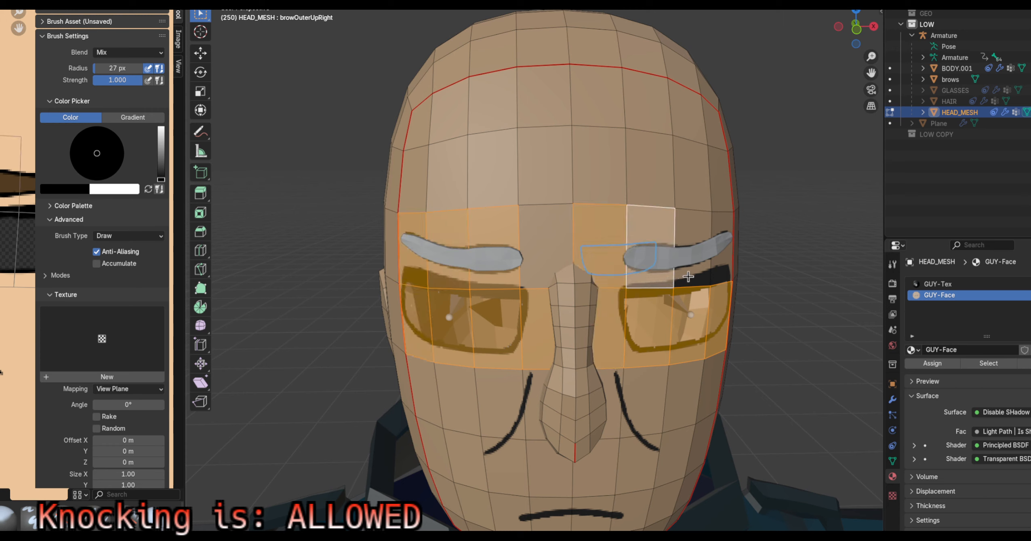
{"action": "left_click", "coordinate": [692, 276], "text": "shift"}
{"action": "left_click", "coordinate": [722, 268], "text": "shift"}
{"action": "key", "text": "Tab"}
Reduce the brush radius to 20 px and paint the character's left eye's lower outline black to even it out
{"action": "scroll", "coordinate": [690, 315], "scroll_direction": "up", "scroll_amount": 3}
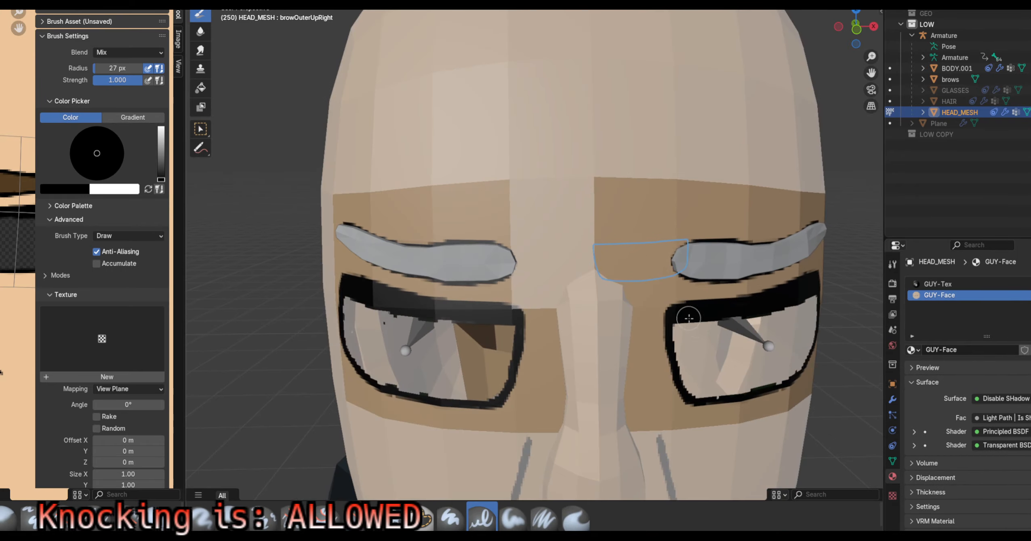
{"action": "scroll", "coordinate": [718, 278], "scroll_direction": "up", "scroll_amount": 3}
{"action": "middle_click_drag", "start_coordinate": [717, 277], "coordinate": [684, 293]}
{"action": "scroll", "coordinate": [644, 240], "scroll_direction": "up", "scroll_amount": 3}
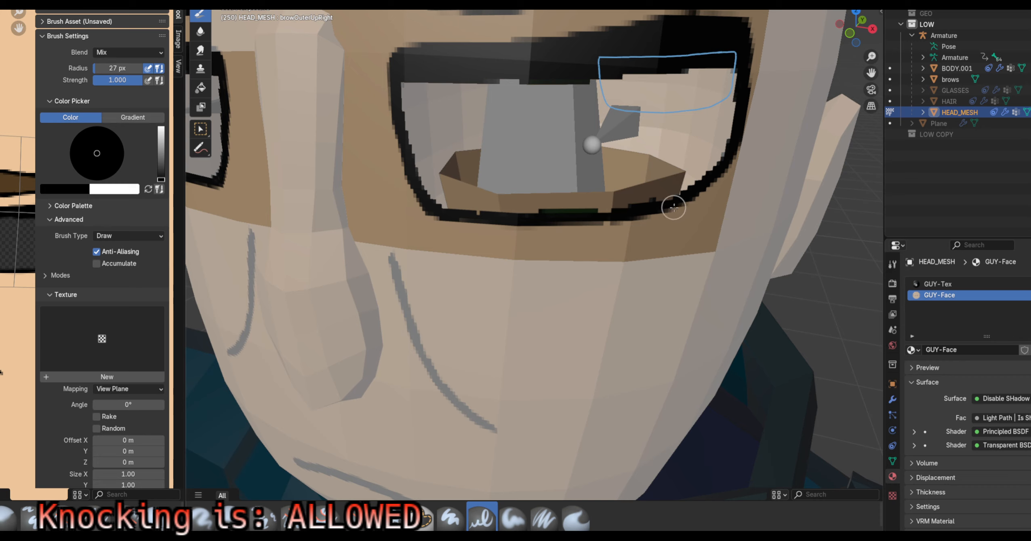
{"action": "key", "text": "bracketleft"}
{"action": "key", "text": "bracketleft"}
{"action": "key", "text": "bracketleft"}
{"action": "mouse_move", "coordinate": [671, 206]}
{"action": "left_mouse_down"}
{"action": "mouse_move", "coordinate": [615, 219]}
{"action": "mouse_move", "coordinate": [458, 217]}
{"action": "left_mouse_up"}
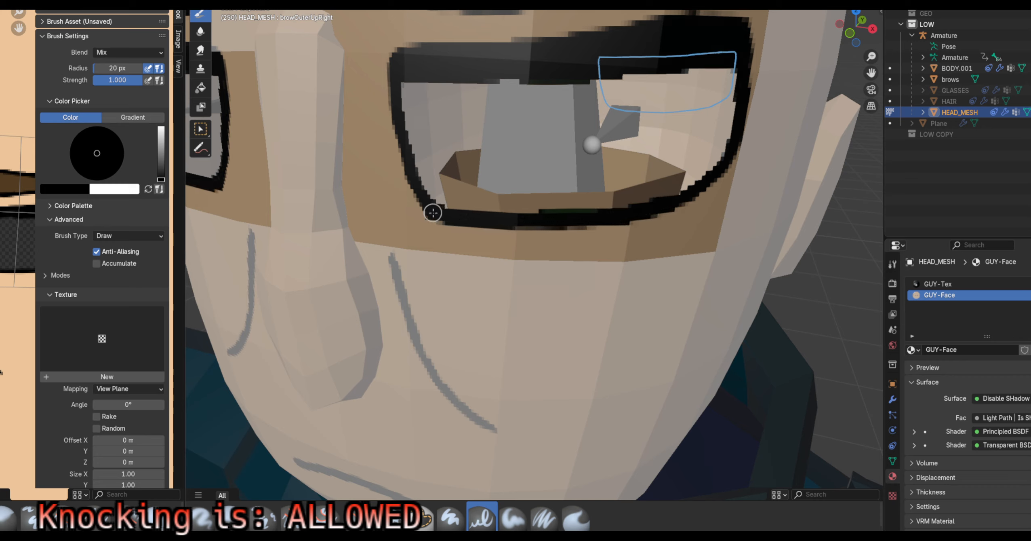
With a hard Erase Alpha brush, remove the green strip on the lower outline and the ragged lower edge of the upper lid
{"action": "scroll", "coordinate": [623, 222], "scroll_direction": "up", "scroll_amount": 4}
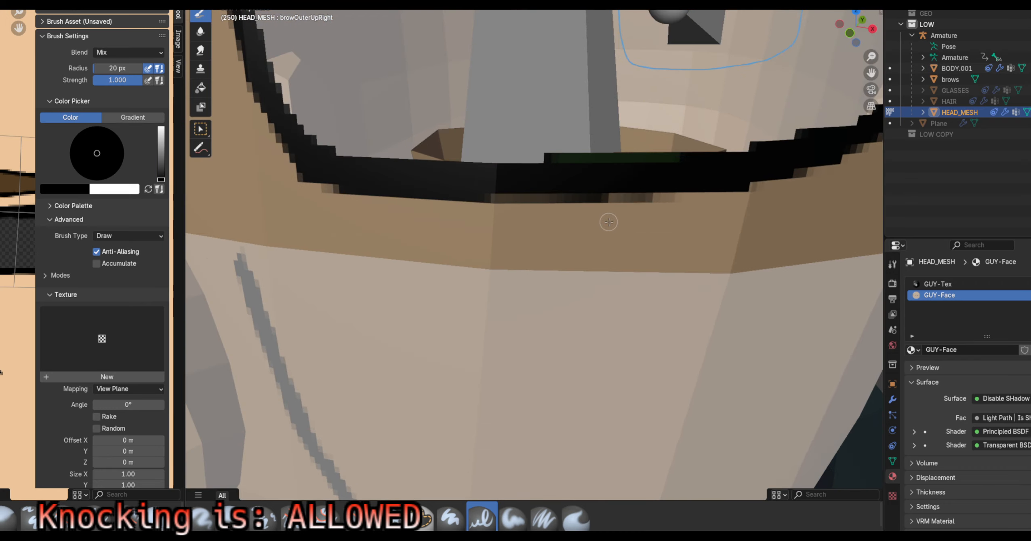
{"action": "key", "text": "shift+space"}
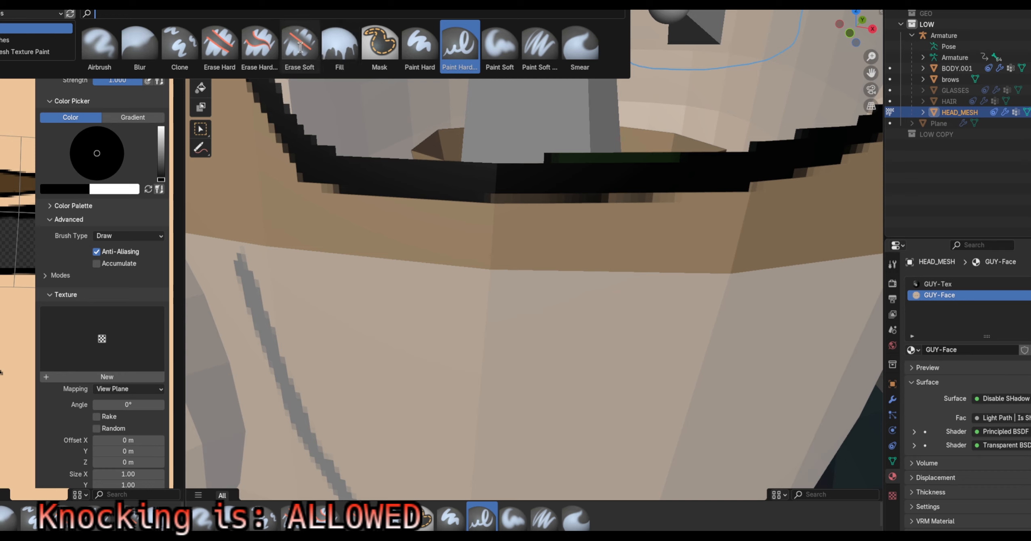
{"action": "left_click", "coordinate": [260, 47]}
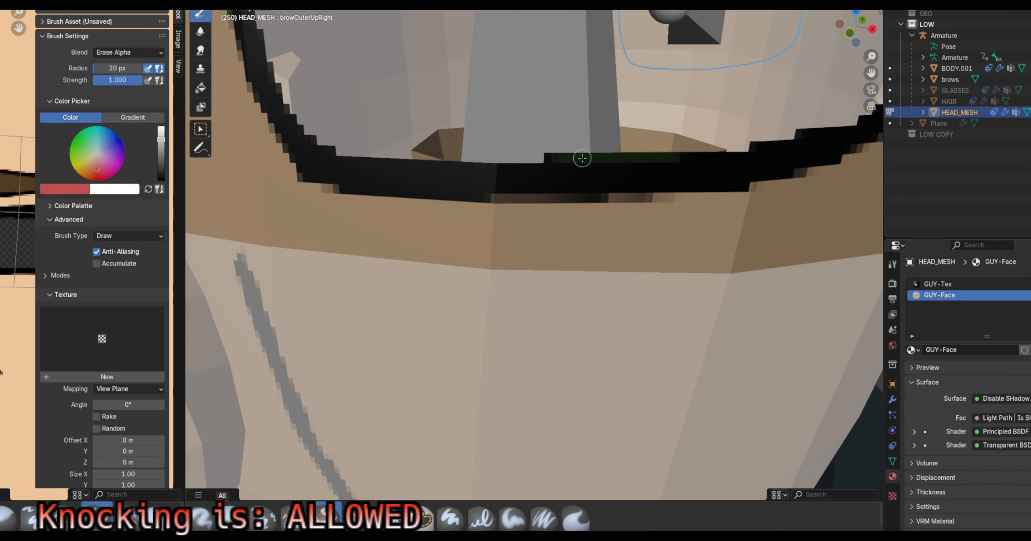
{"action": "left_click_drag", "start_coordinate": [550, 159], "coordinate": [676, 155]}
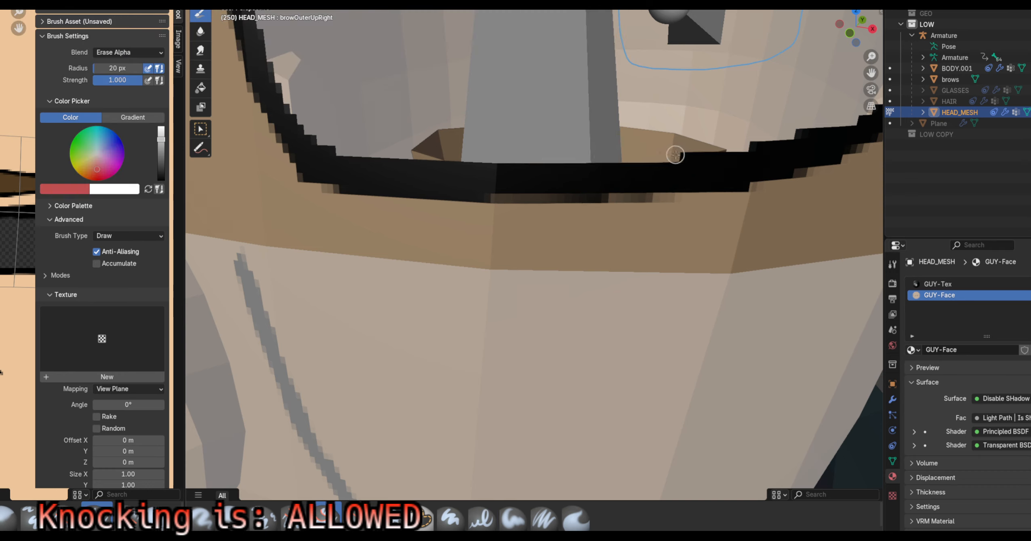
{"action": "scroll", "coordinate": [580, 151], "scroll_direction": "down", "scroll_amount": 5}
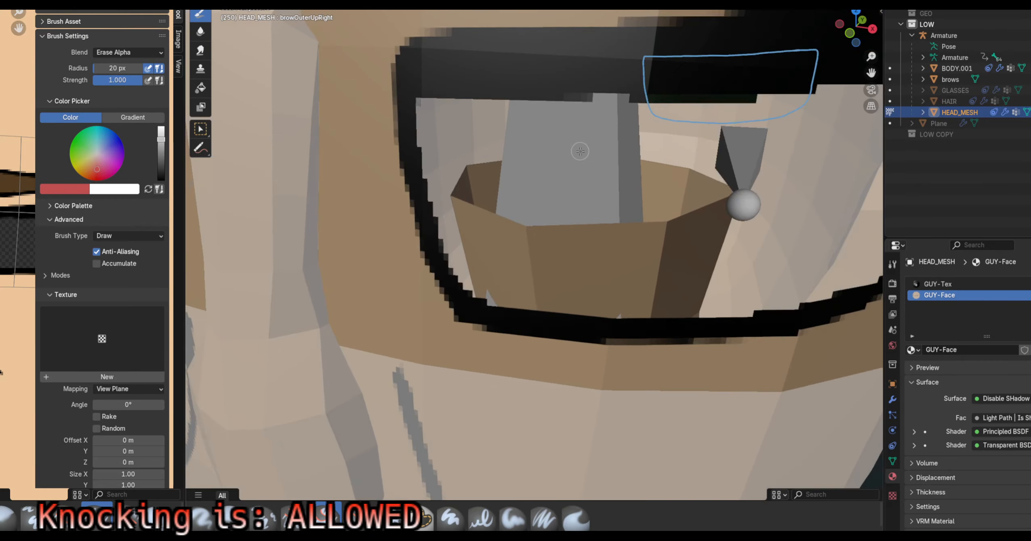
{"action": "left_click_drag", "start_coordinate": [569, 106], "coordinate": [753, 102]}
Erase the uneven pixels along the lower edge of the upper lid on the other eye
{"action": "scroll", "coordinate": [753, 105], "scroll_direction": "down", "scroll_amount": 2}
{"action": "mouse_move", "coordinate": [678, 197]}
{"action": "middle_mouse_down", "text": "shift"}
{"action": "mouse_move", "coordinate": [554, 200]}
{"action": "mouse_move", "coordinate": [573, 210]}
{"action": "mouse_move", "coordinate": [566, 192]}
{"action": "middle_mouse_up", "text": "shift"}
{"action": "scroll", "coordinate": [565, 214], "scroll_direction": "down", "scroll_amount": 2}
{"action": "middle_click_drag", "start_coordinate": [563, 229], "coordinate": [747, 251], "text": "shift"}
{"action": "scroll", "coordinate": [525, 218], "scroll_direction": "up", "scroll_amount": 3}
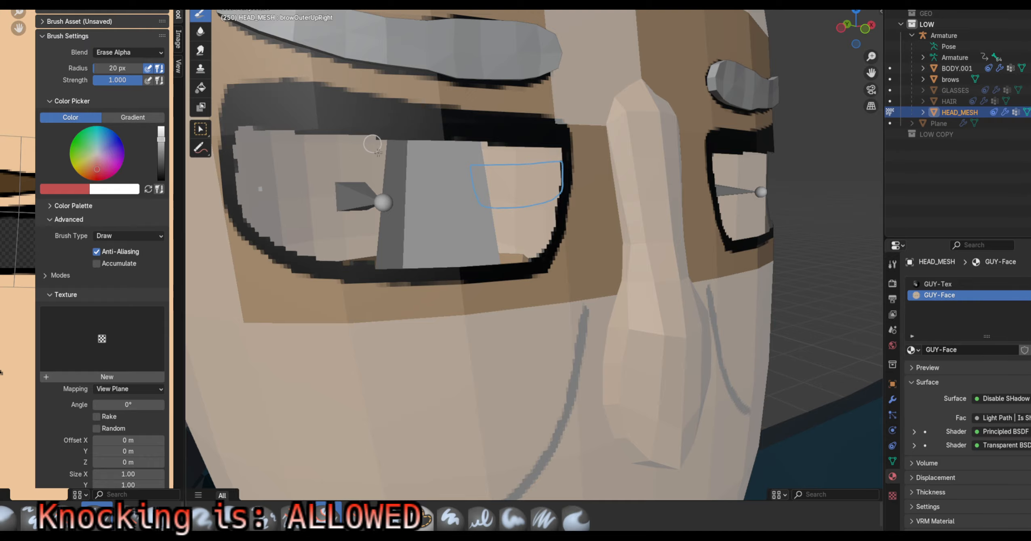
{"action": "middle_click_drag", "start_coordinate": [372, 145], "coordinate": [419, 289]}
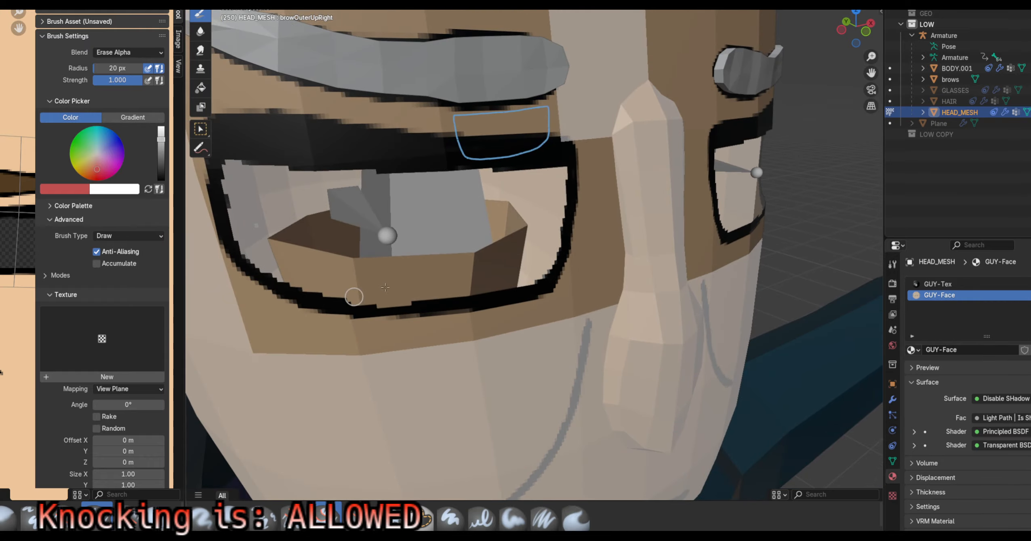
{"action": "middle_click_drag", "start_coordinate": [327, 220], "coordinate": [389, 209]}
{"action": "left_click_drag", "start_coordinate": [382, 202], "coordinate": [271, 199]}
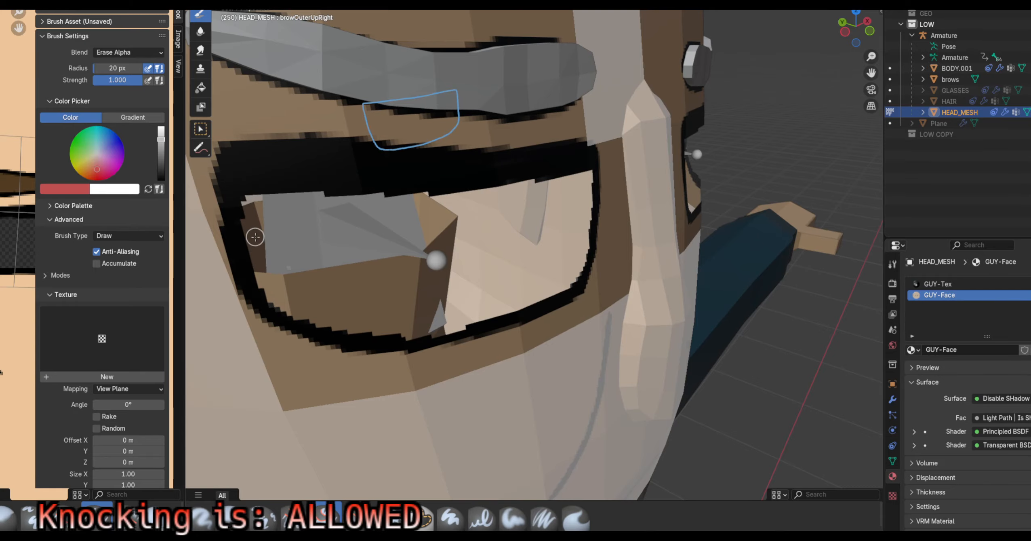
With the Paint Hard brush, paint the lower and outer outline of the character's right eye black to even it out
{"action": "middle_click_drag", "start_coordinate": [252, 228], "coordinate": [476, 269]}
{"action": "scroll", "coordinate": [476, 270], "scroll_direction": "up", "scroll_amount": 3}
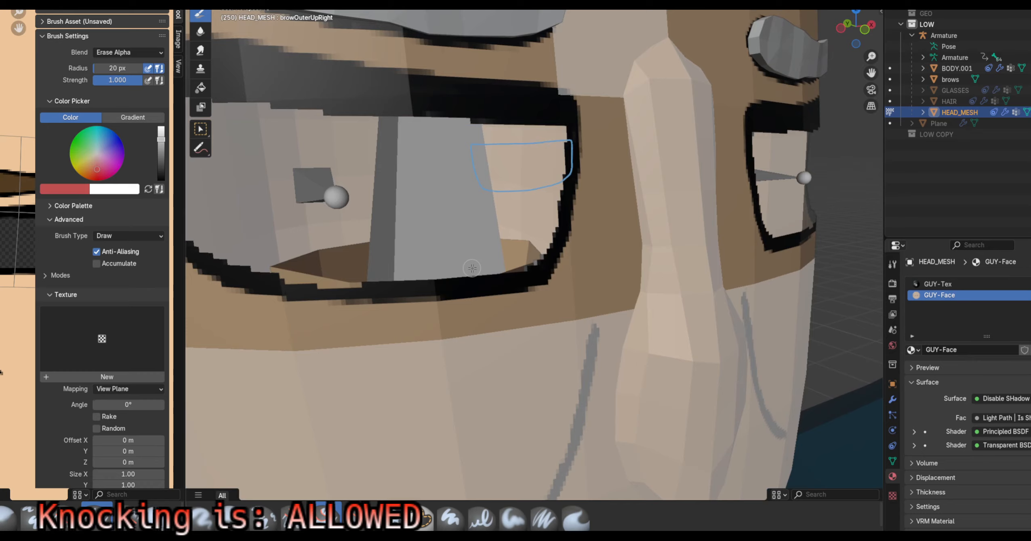
{"action": "mouse_move", "coordinate": [325, 275]}
{"action": "middle_mouse_down"}
{"action": "mouse_move", "coordinate": [358, 280]}
{"action": "mouse_move", "coordinate": [348, 33]}
{"action": "middle_mouse_up"}
{"action": "key", "text": "shift+space"}
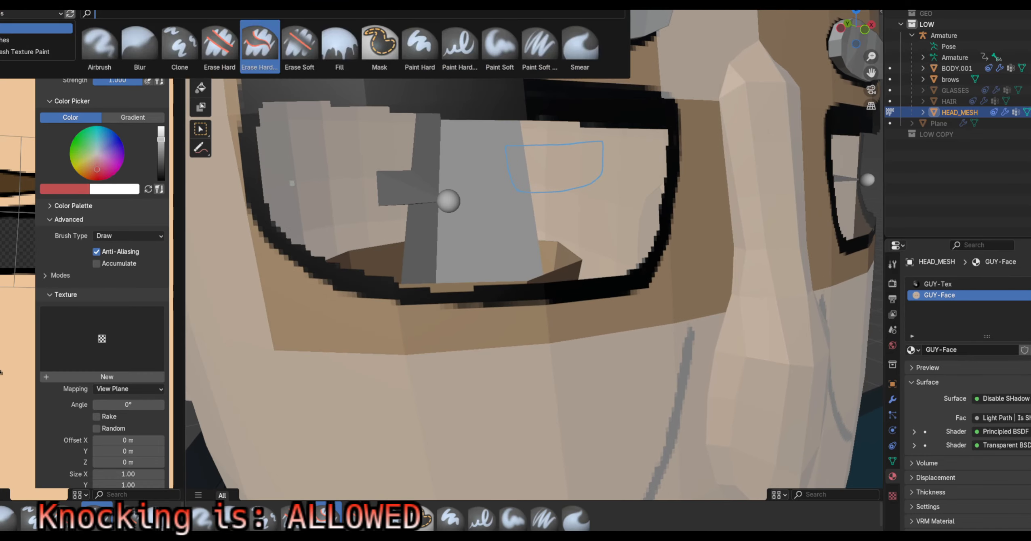
{"action": "left_click", "coordinate": [461, 50]}
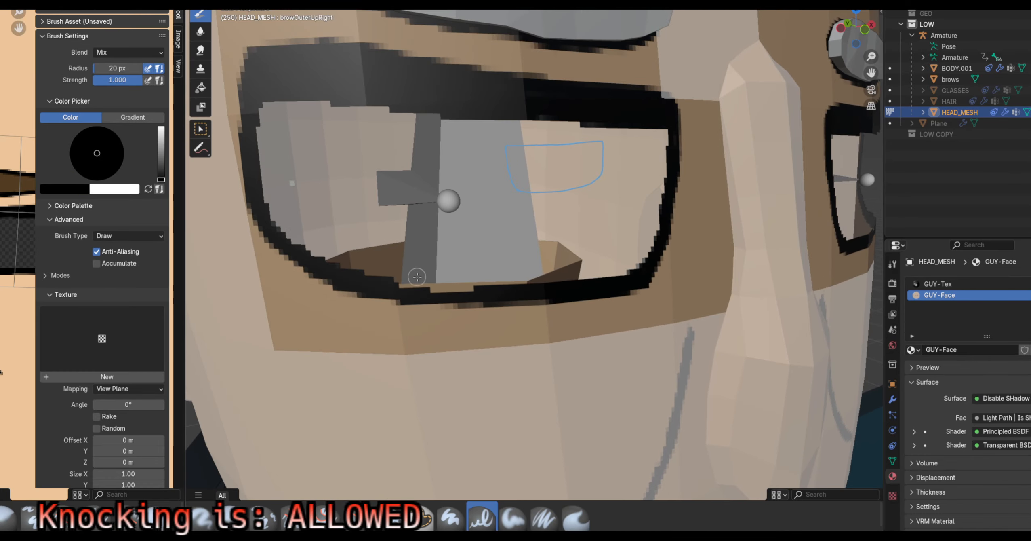
{"action": "scroll", "coordinate": [417, 277], "scroll_direction": "up", "scroll_amount": 3}
{"action": "left_click_drag", "start_coordinate": [428, 319], "coordinate": [346, 323]}
{"action": "scroll", "coordinate": [424, 294], "scroll_direction": "down", "scroll_amount": 2}
{"action": "scroll", "coordinate": [445, 290], "scroll_direction": "down", "scroll_amount": 1}
{"action": "middle_click_drag", "start_coordinate": [435, 285], "coordinate": [417, 268]}
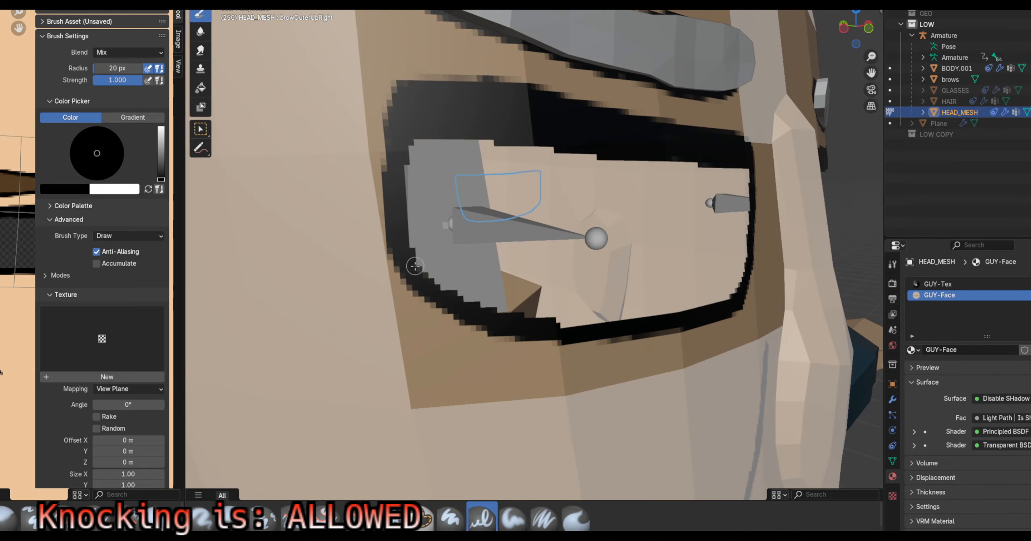
{"action": "left_click_drag", "start_coordinate": [415, 265], "coordinate": [444, 298]}
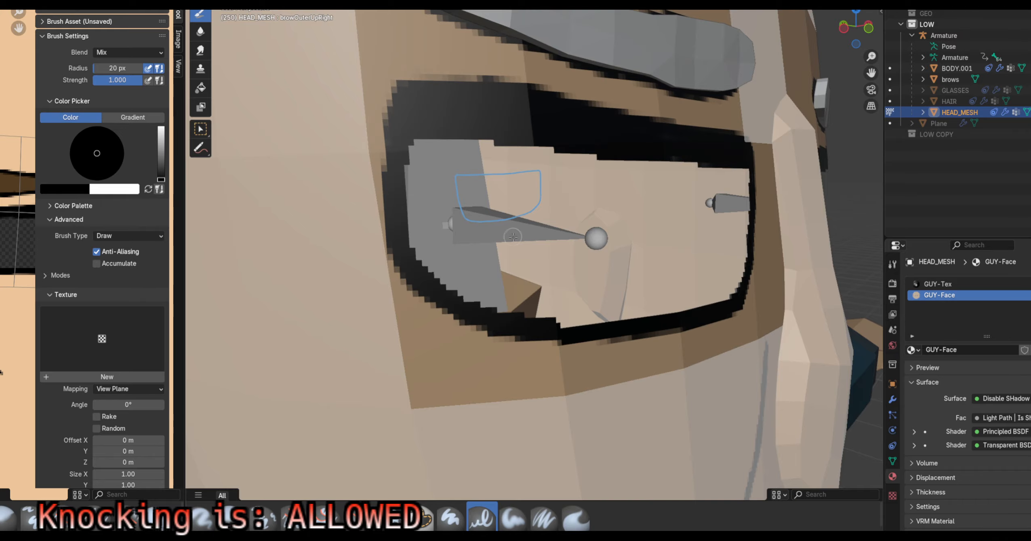
Paint a black stroke along the lower edge of the upper lid on the character's right eye
{"action": "middle_click_drag", "start_coordinate": [513, 236], "coordinate": [574, 253]}
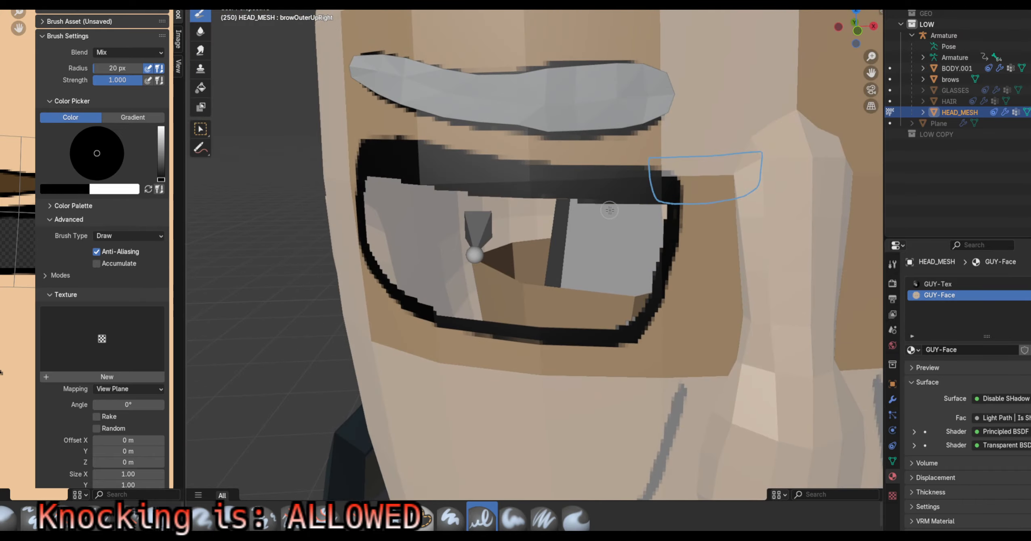
{"action": "mouse_move", "coordinate": [623, 199]}
{"action": "left_mouse_down"}
{"action": "mouse_move", "coordinate": [469, 189]}
{"action": "mouse_move", "coordinate": [363, 165]}
{"action": "left_mouse_up"}
{"action": "middle_click_drag", "start_coordinate": [682, 215], "coordinate": [646, 220]}
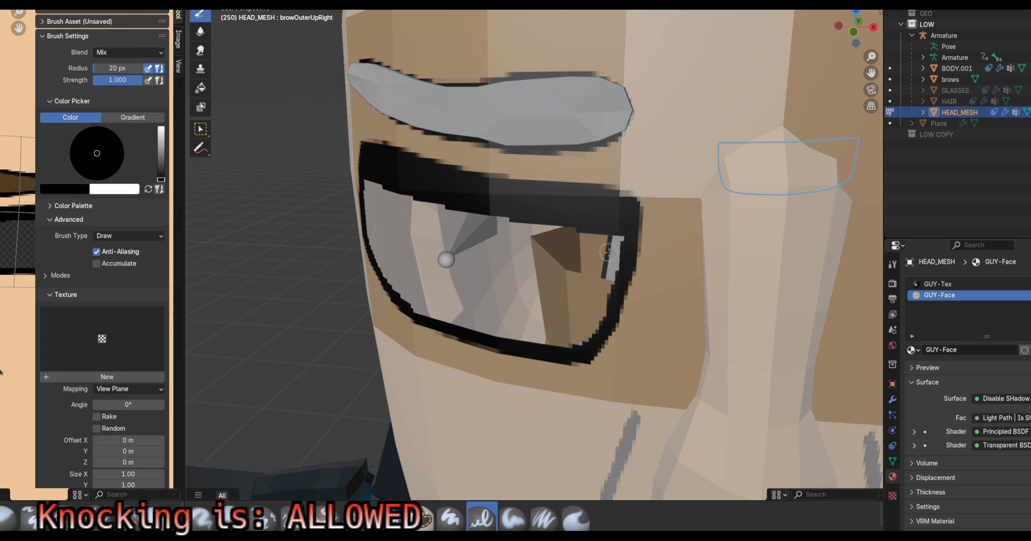
With the hard Erase Alpha brush, trim the lower edge of the upper lid on the character's right eye
{"action": "left_click", "coordinate": [244, 2]}
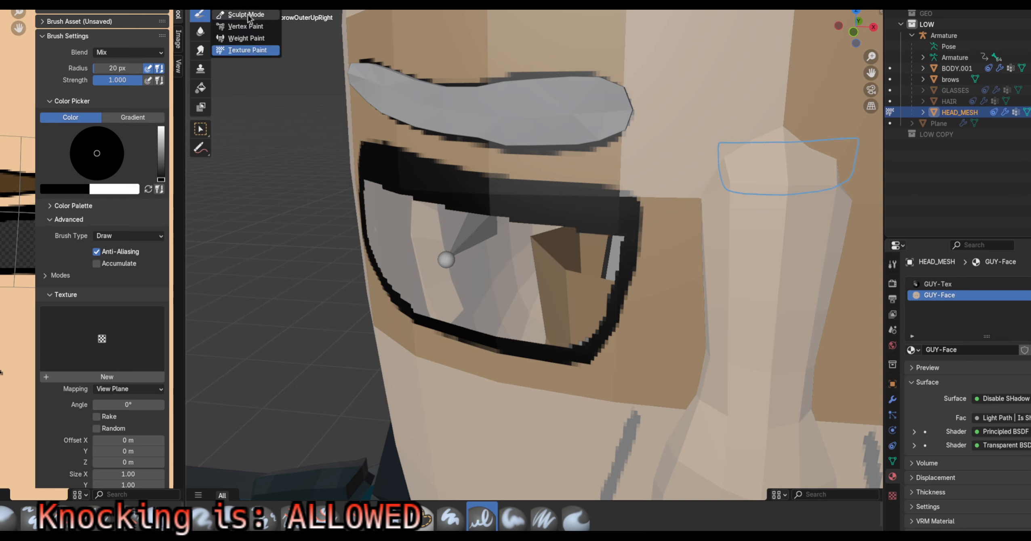
{"action": "left_click", "coordinate": [239, 3]}
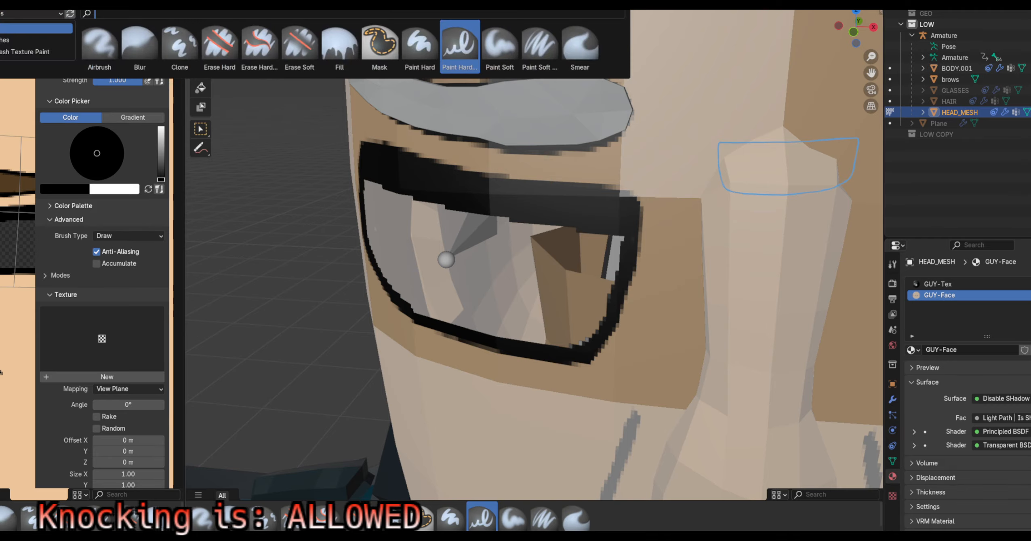
{"action": "left_click", "coordinate": [259, 44]}
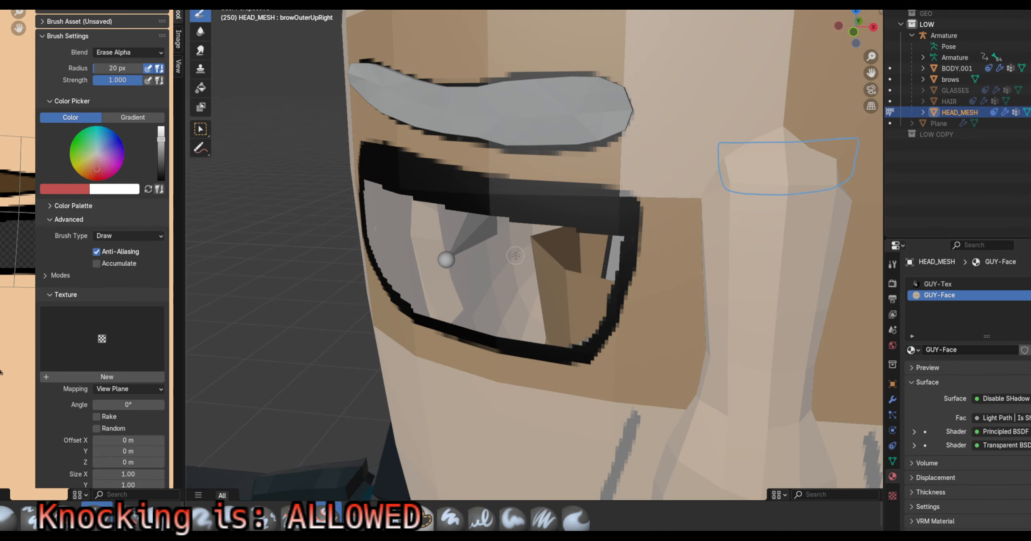
{"action": "middle_click_drag", "start_coordinate": [515, 256], "coordinate": [719, 234]}
{"action": "left_click_drag", "start_coordinate": [697, 208], "coordinate": [387, 181]}
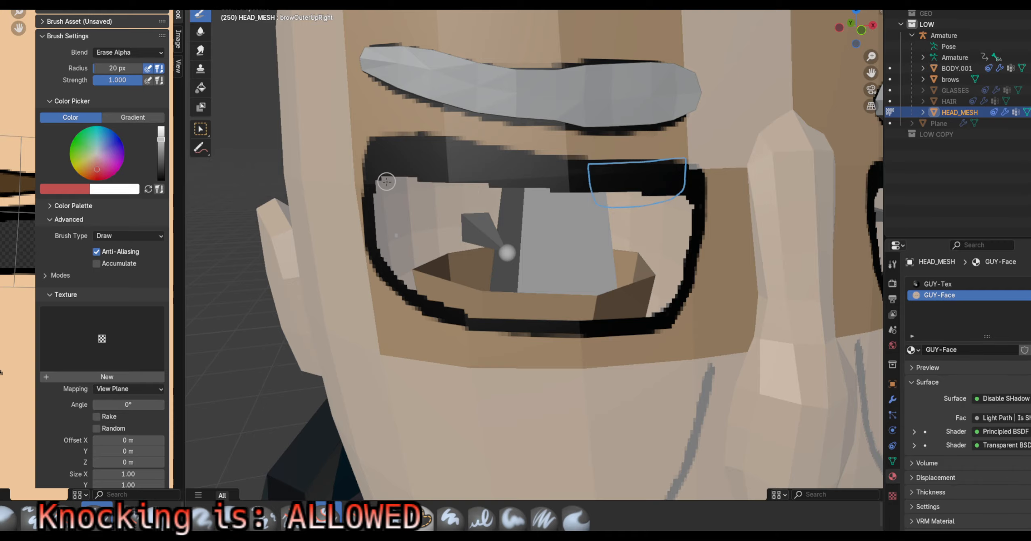
Examine both eye openings from several angles and check the head's selected faces in Edit Mode
{"action": "scroll", "coordinate": [706, 275], "scroll_direction": "down", "scroll_amount": 1}
{"action": "middle_click_drag", "start_coordinate": [706, 271], "coordinate": [673, 193]}
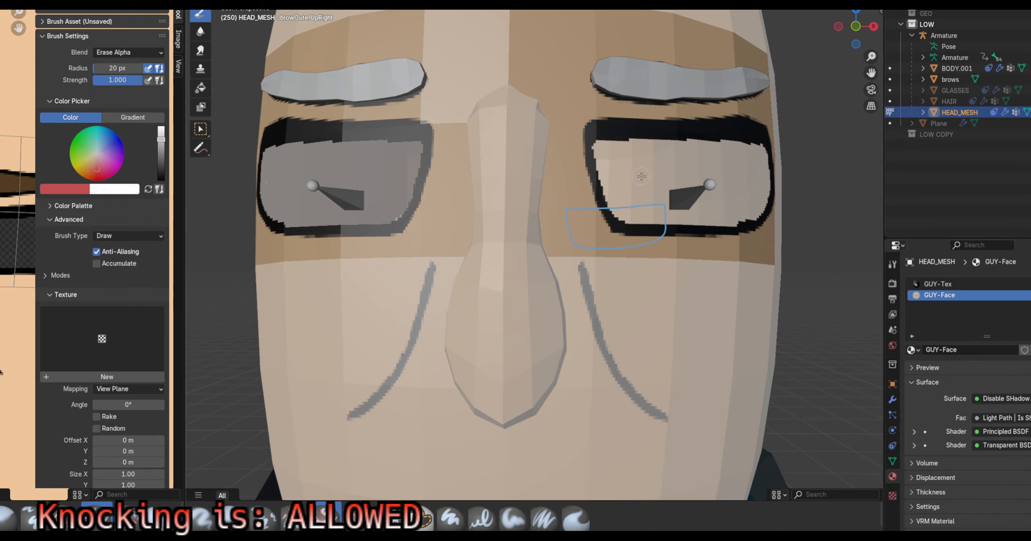
{"action": "middle_click_drag", "start_coordinate": [638, 162], "coordinate": [618, 202]}
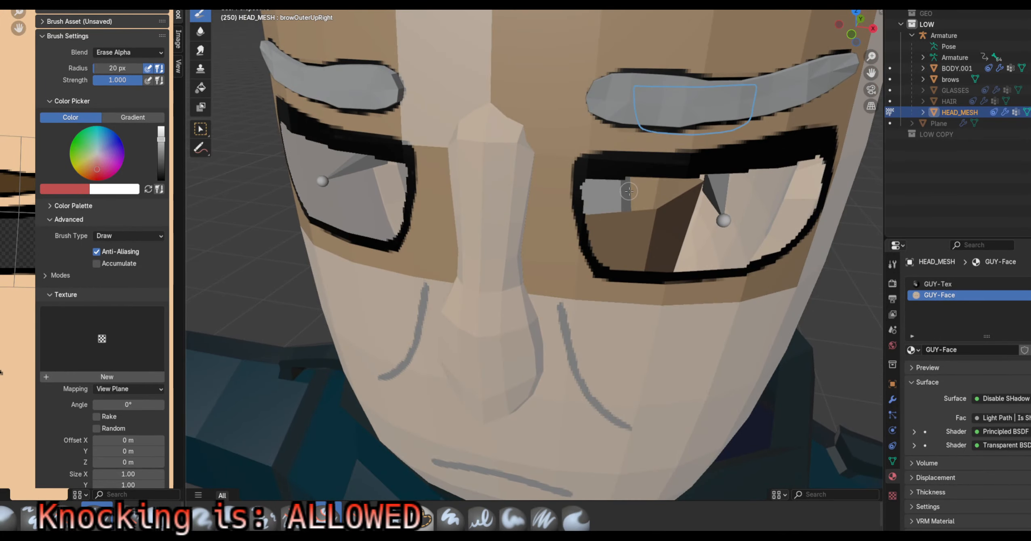
{"action": "scroll", "coordinate": [628, 192], "scroll_direction": "down", "scroll_amount": 4}
{"action": "mouse_move", "coordinate": [629, 194]}
{"action": "middle_mouse_down"}
{"action": "mouse_move", "coordinate": [686, 199]}
{"action": "mouse_move", "coordinate": [579, 252]}
{"action": "mouse_move", "coordinate": [604, 235]}
{"action": "mouse_move", "coordinate": [626, 260]}
{"action": "middle_mouse_up"}
{"action": "key", "text": "Tab"}
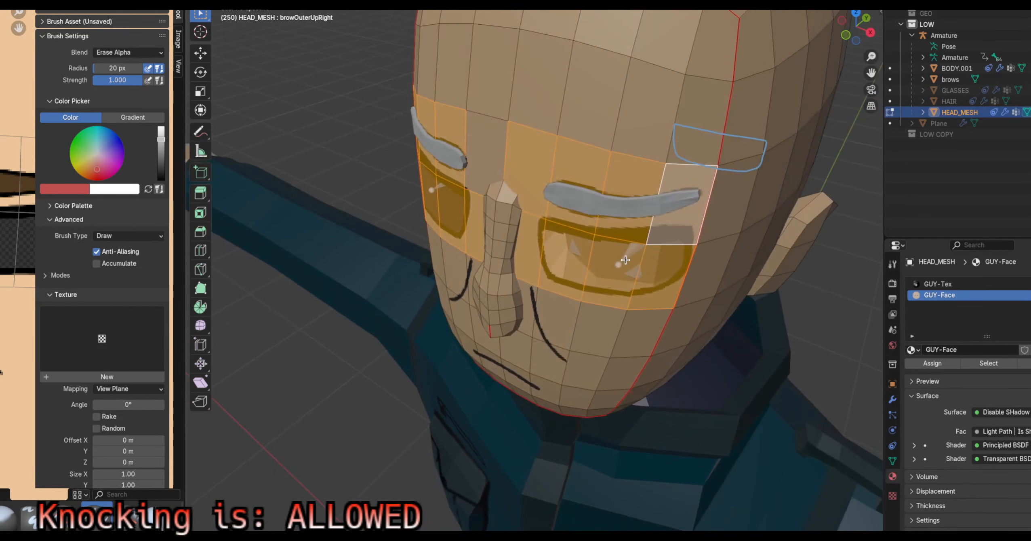
{"action": "key", "text": "Tab"}
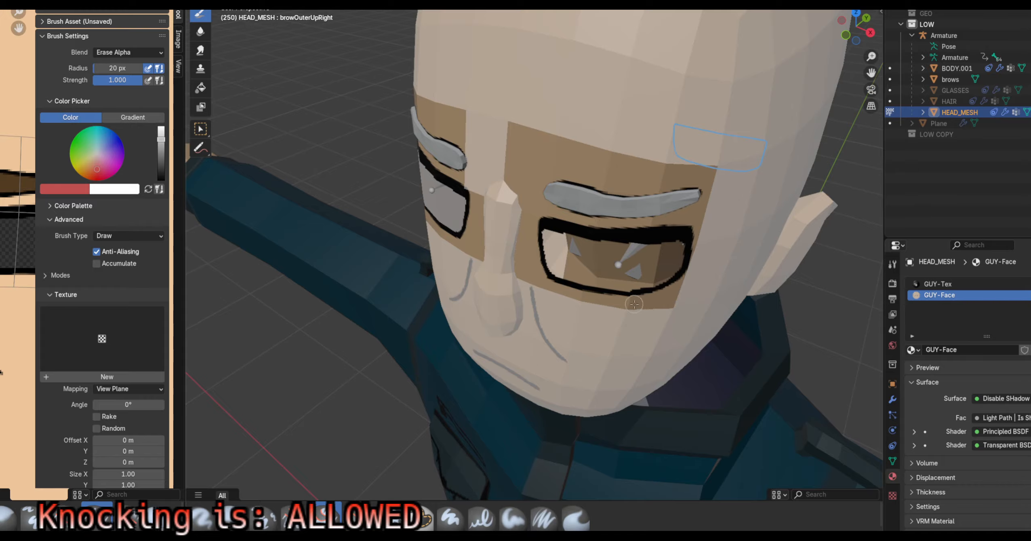
{"action": "middle_click_drag", "start_coordinate": [635, 304], "coordinate": [655, 297]}
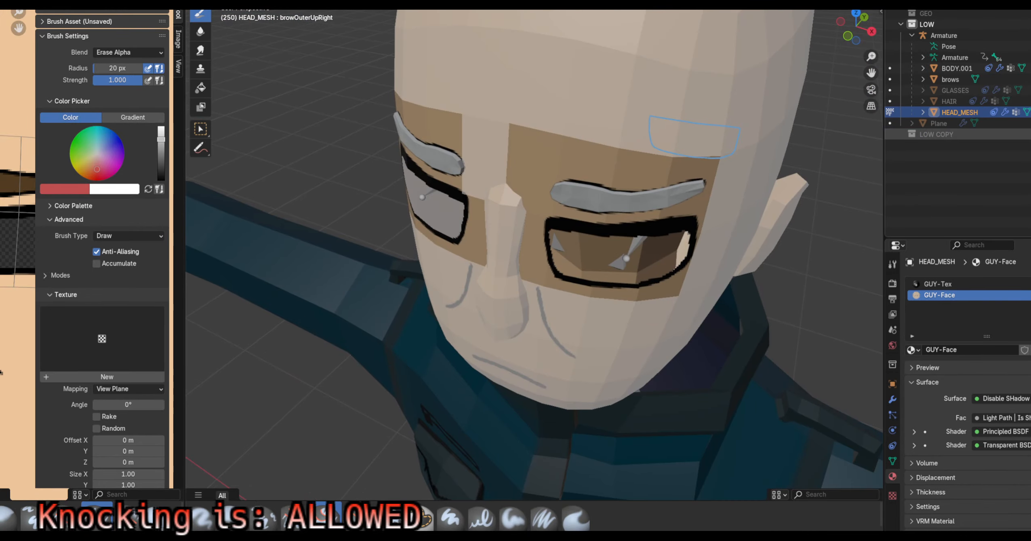
Unhide the Plane object that covers the eyes, and examine the modifiers of HEAD_MESH down to the Boolean
{"action": "left_click", "coordinate": [1029, 124]}
{"action": "middle_click_drag", "start_coordinate": [561, 331], "coordinate": [560, 310]}
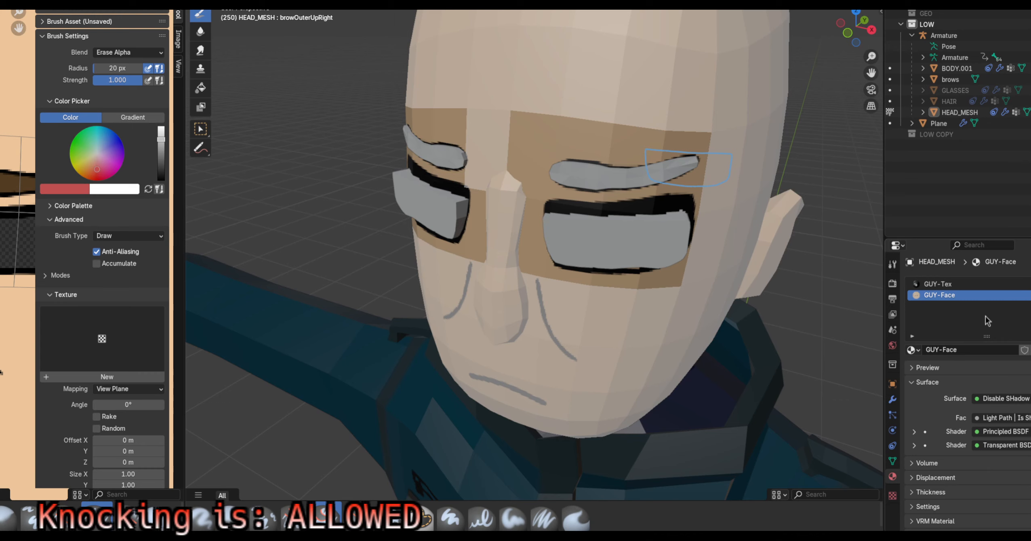
{"action": "left_click", "coordinate": [945, 114]}
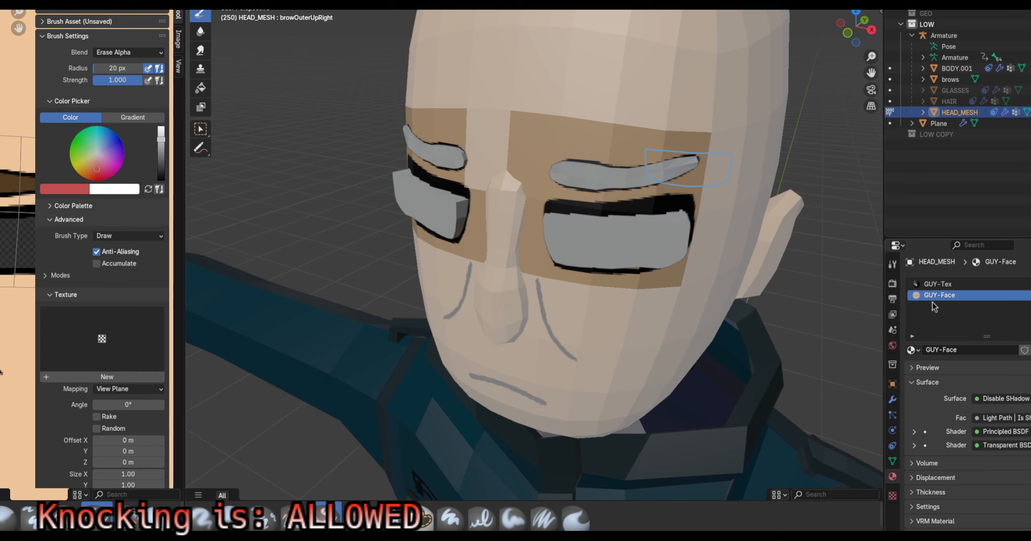
{"action": "left_click", "coordinate": [893, 399]}
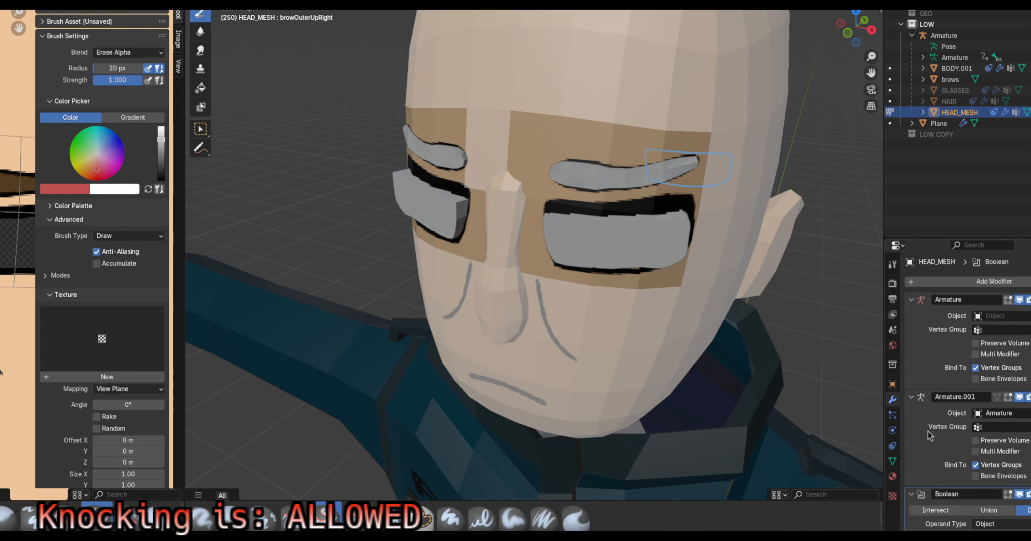
{"action": "scroll", "coordinate": [929, 436], "scroll_direction": "down", "scroll_amount": 3}
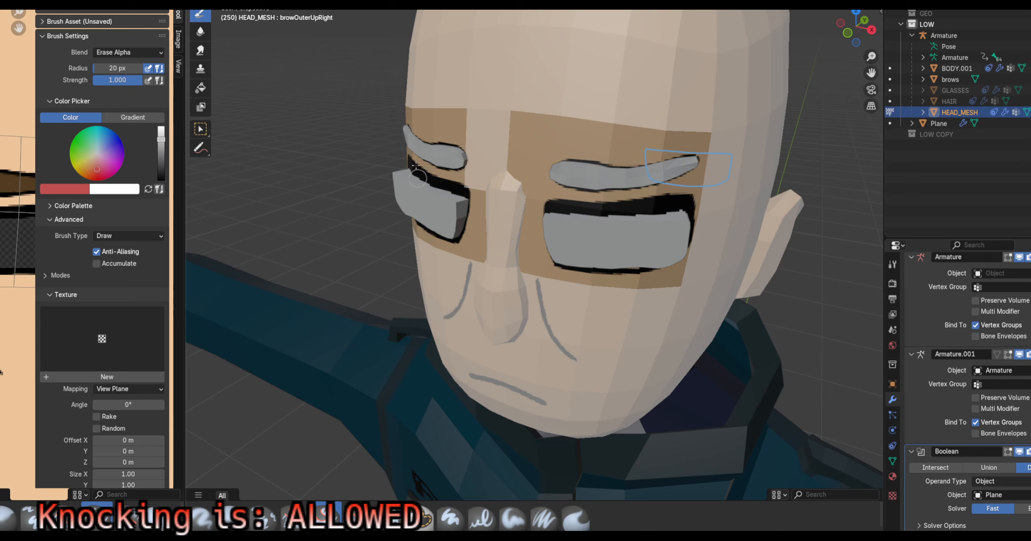
Switch HEAD_MESH to Object Mode and try to apply its Boolean modifier
{"action": "left_click", "coordinate": [283, 6]}
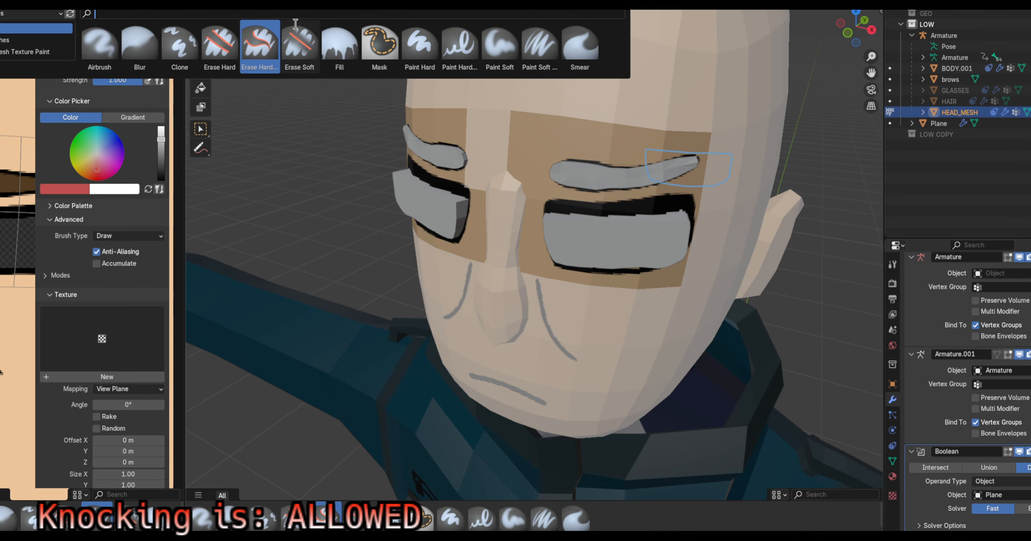
{"action": "left_click", "coordinate": [240, 2]}
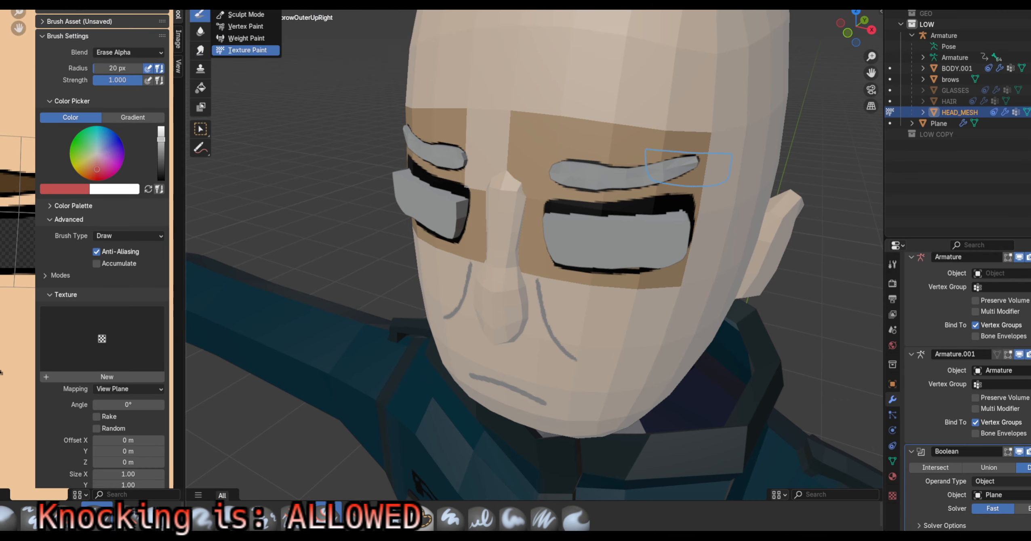
{"action": "left_click", "coordinate": [240, 2]}
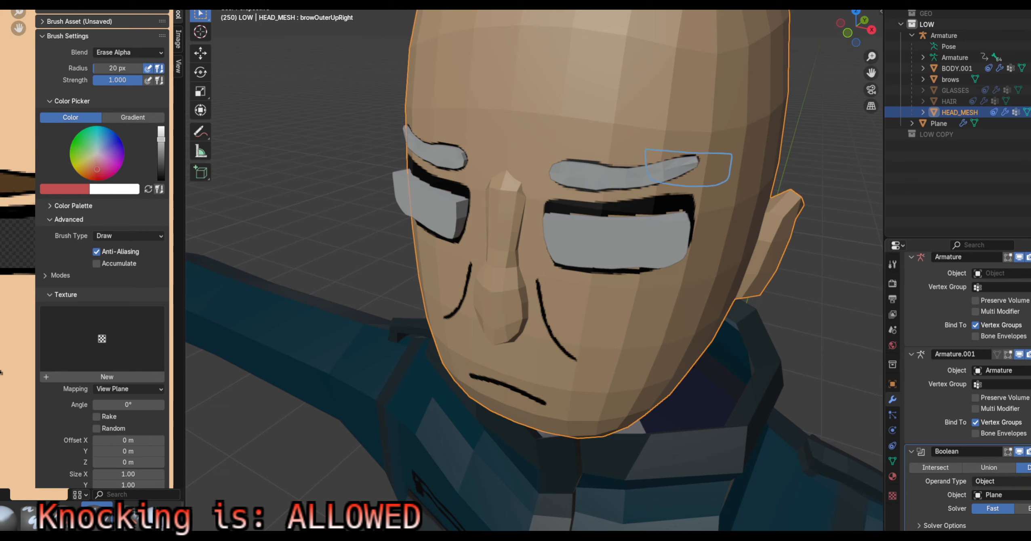
{"action": "left_click", "coordinate": [1030, 451]}
{"action": "left_click", "coordinate": [1022, 464]}
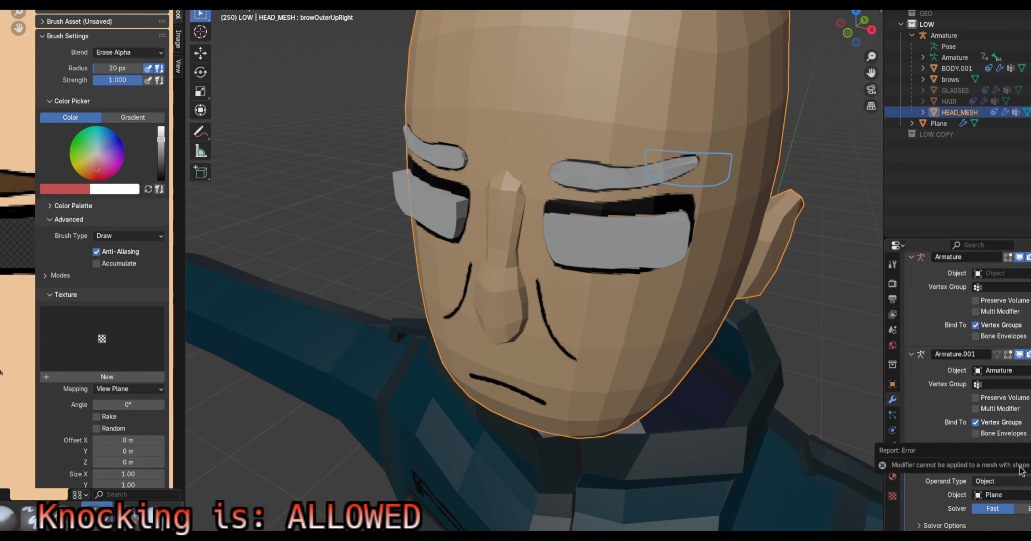
{"action": "middle_click_drag", "start_coordinate": [730, 383], "coordinate": [768, 354]}
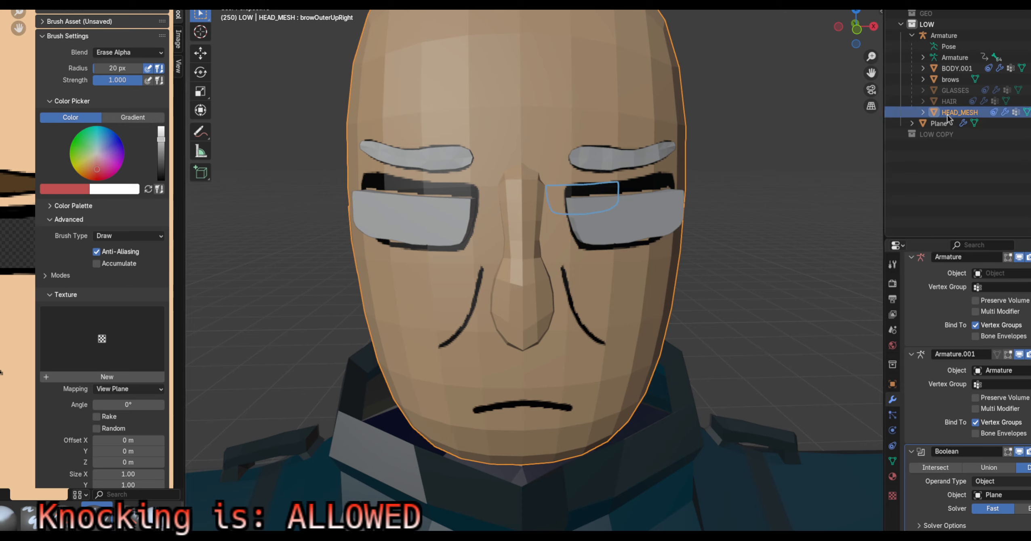
{"action": "scroll", "coordinate": [955, 373], "scroll_direction": "up", "scroll_amount": 2}
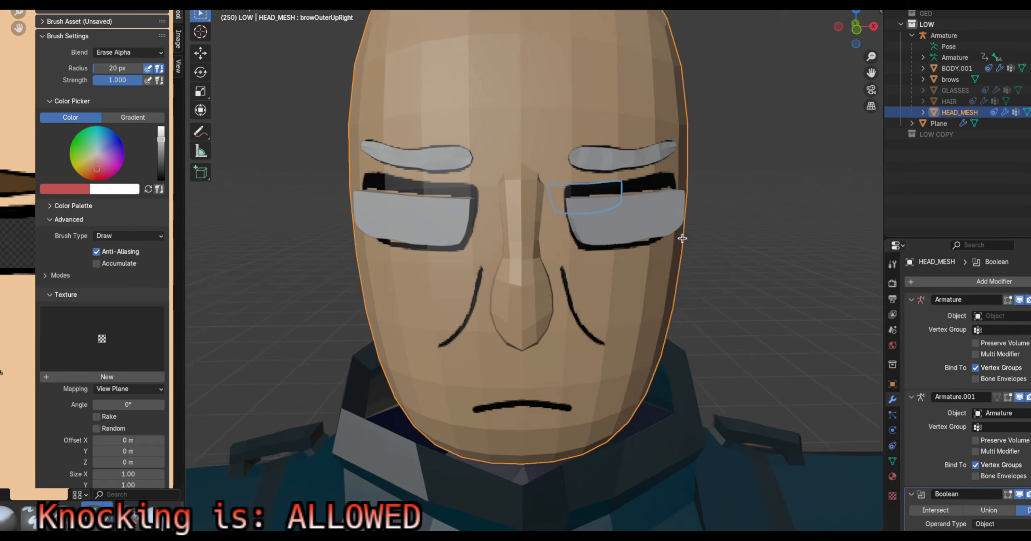
{"action": "middle_click_drag", "start_coordinate": [681, 237], "coordinate": [643, 275]}
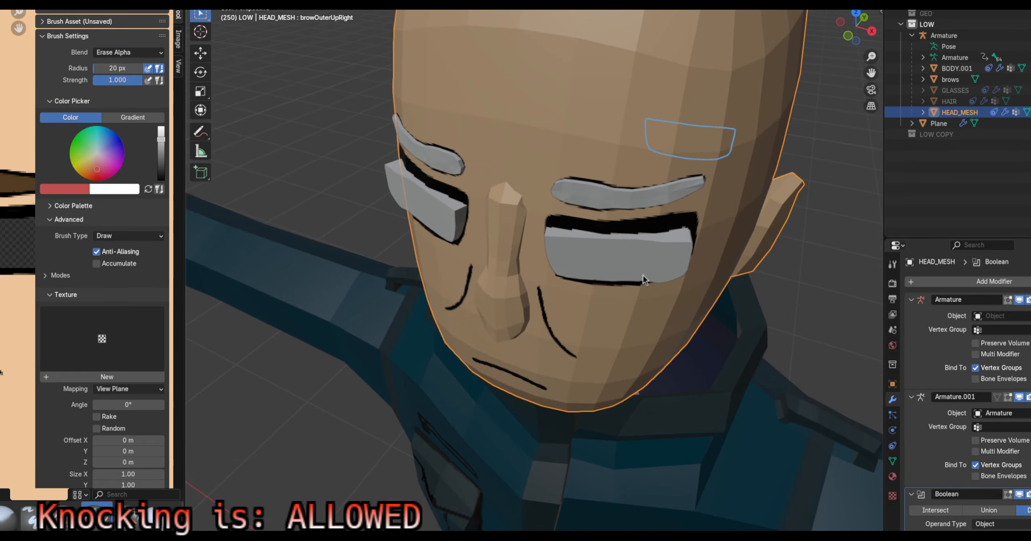
Select the Plane object in front of the eyes and hide it
{"action": "left_click", "coordinate": [656, 266]}
{"action": "middle_click_drag", "start_coordinate": [657, 261], "coordinate": [734, 288]}
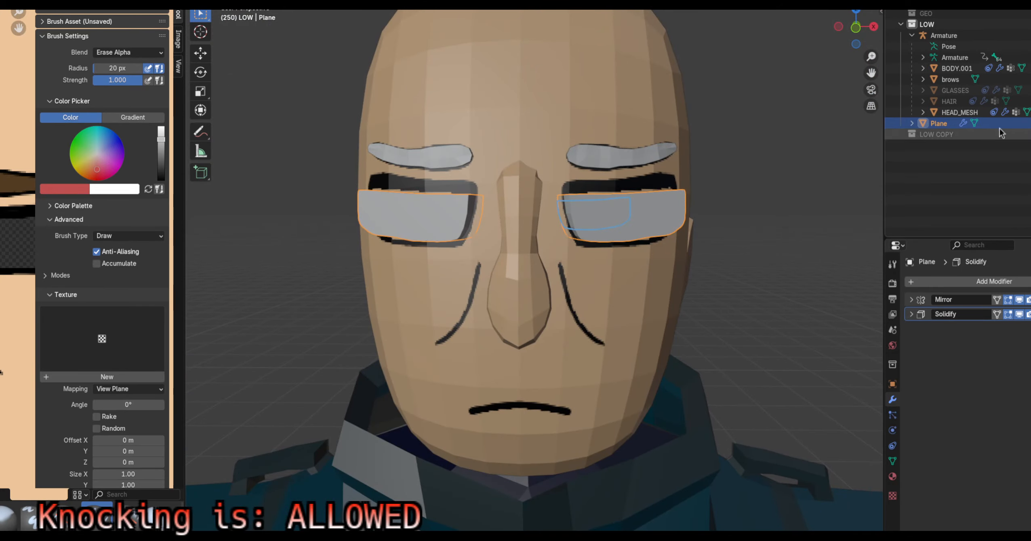
{"action": "key", "text": "h"}
{"action": "scroll", "coordinate": [626, 246], "scroll_direction": "up", "scroll_amount": 6}
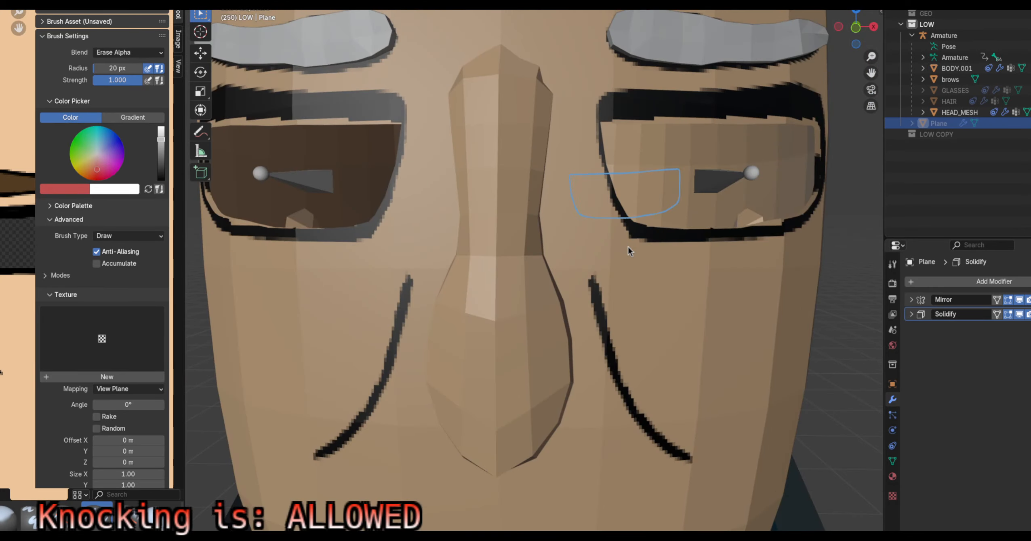
In front view, erase the blue annotation outline drawn around the eye opening
{"action": "key", "text": "KP_1"}
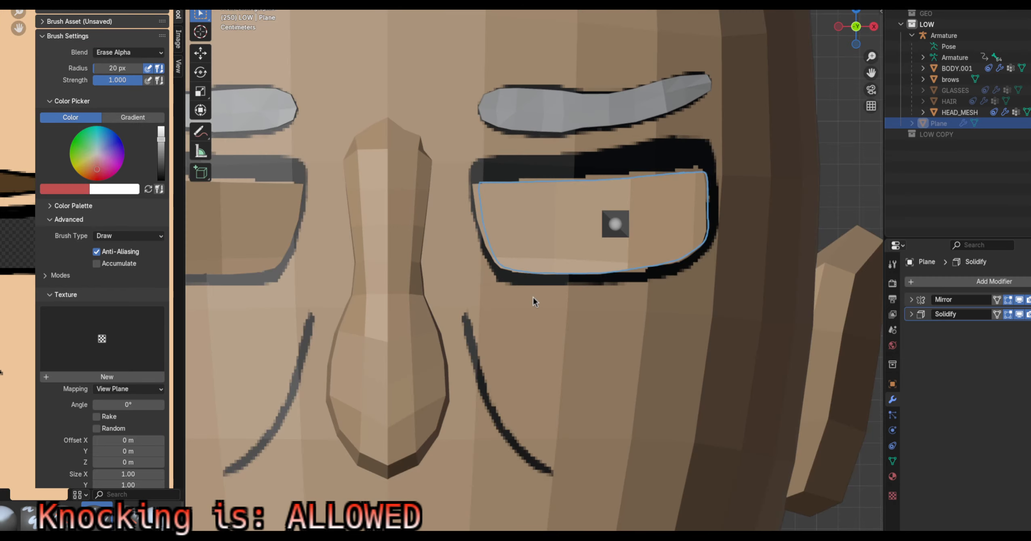
{"action": "scroll", "coordinate": [535, 302], "scroll_direction": "up", "scroll_amount": 3}
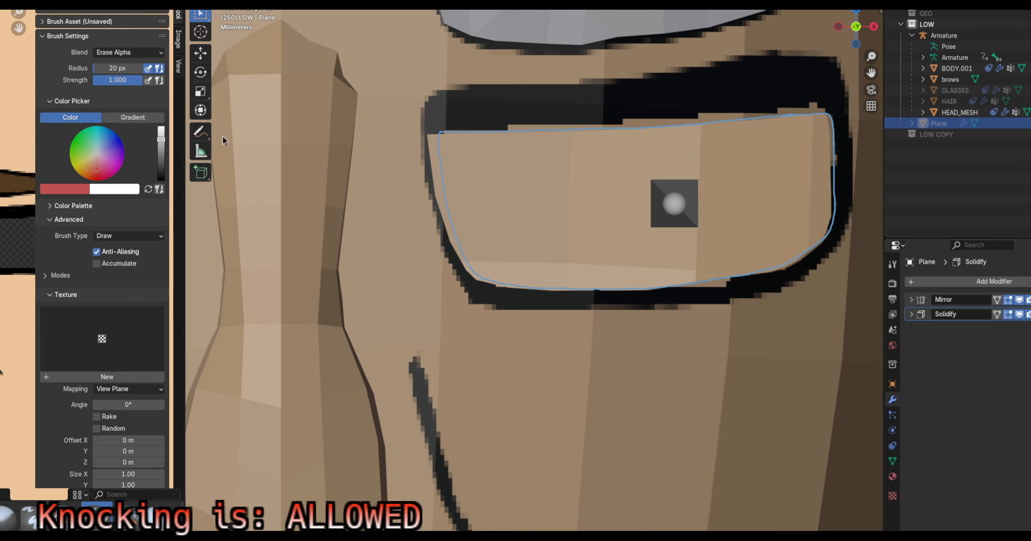
{"action": "left_click", "coordinate": [200, 131]}
{"action": "mouse_move", "coordinate": [660, 143]}
{"action": "left_mouse_down", "text": "ctrl"}
{"action": "mouse_move", "coordinate": [619, 126]}
{"action": "mouse_move", "coordinate": [813, 108]}
{"action": "mouse_move", "coordinate": [830, 159]}
{"action": "left_mouse_up", "text": "ctrl"}
{"action": "mouse_move", "coordinate": [795, 201]}
{"action": "left_mouse_down", "text": "ctrl"}
{"action": "mouse_move", "coordinate": [773, 246]}
{"action": "mouse_move", "coordinate": [793, 271]}
{"action": "mouse_move", "coordinate": [499, 265]}
{"action": "mouse_move", "coordinate": [471, 234]}
{"action": "left_mouse_up", "text": "ctrl"}
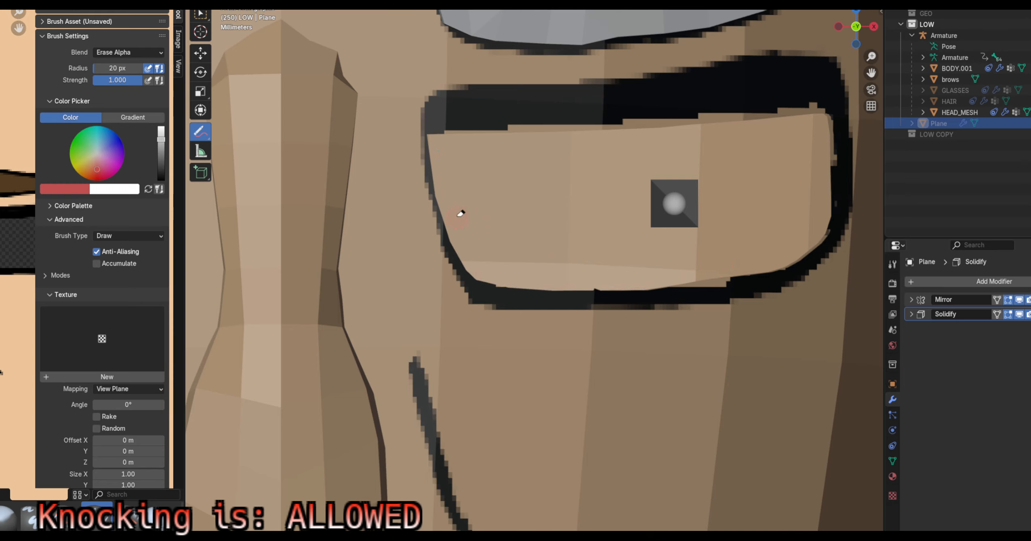
{"action": "scroll", "coordinate": [489, 238], "scroll_direction": "down", "scroll_amount": 3}
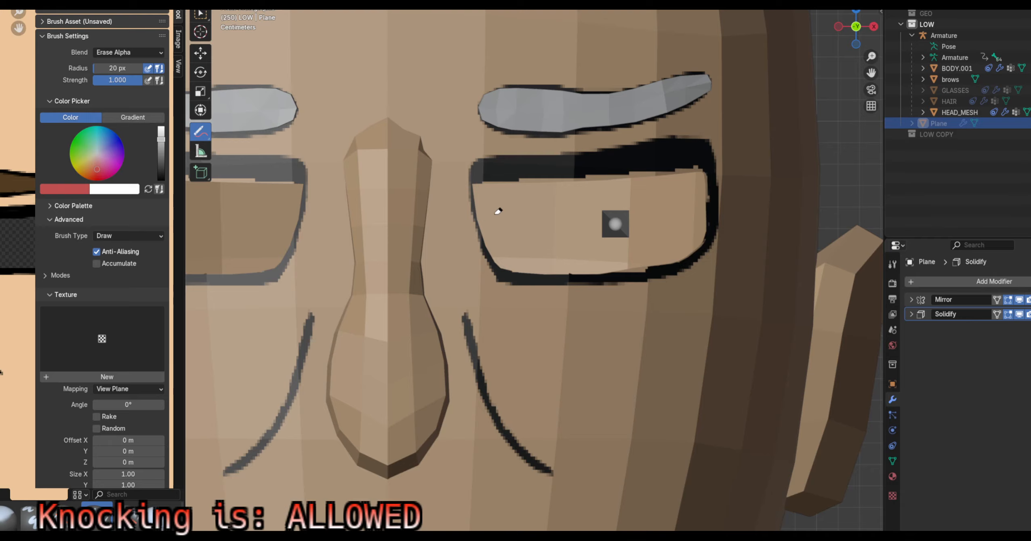
{"action": "scroll", "coordinate": [470, 226], "scroll_direction": "down", "scroll_amount": 4}
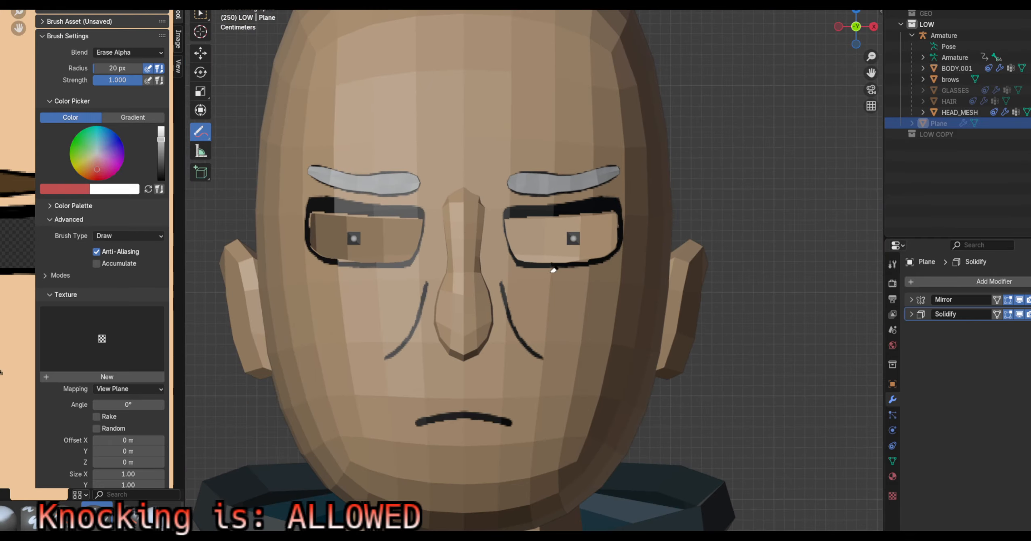
{"action": "scroll", "coordinate": [554, 269], "scroll_direction": "up", "scroll_amount": 4}
{"action": "scroll", "coordinate": [529, 233], "scroll_direction": "up", "scroll_amount": 3}
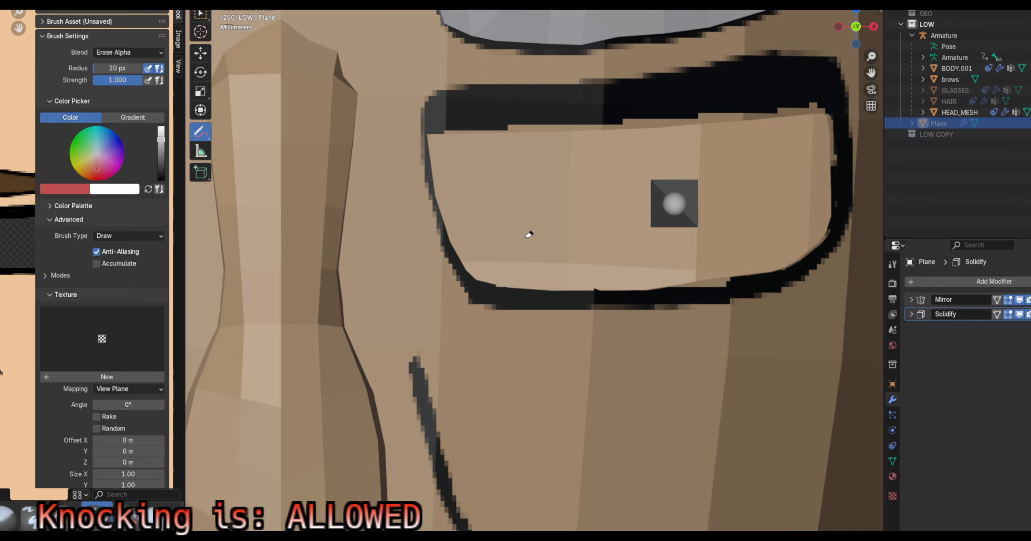
Select HEAD_MESH and turn off the viewport display of its Boolean modifier
{"action": "scroll", "coordinate": [522, 240], "scroll_direction": "down", "scroll_amount": 2}
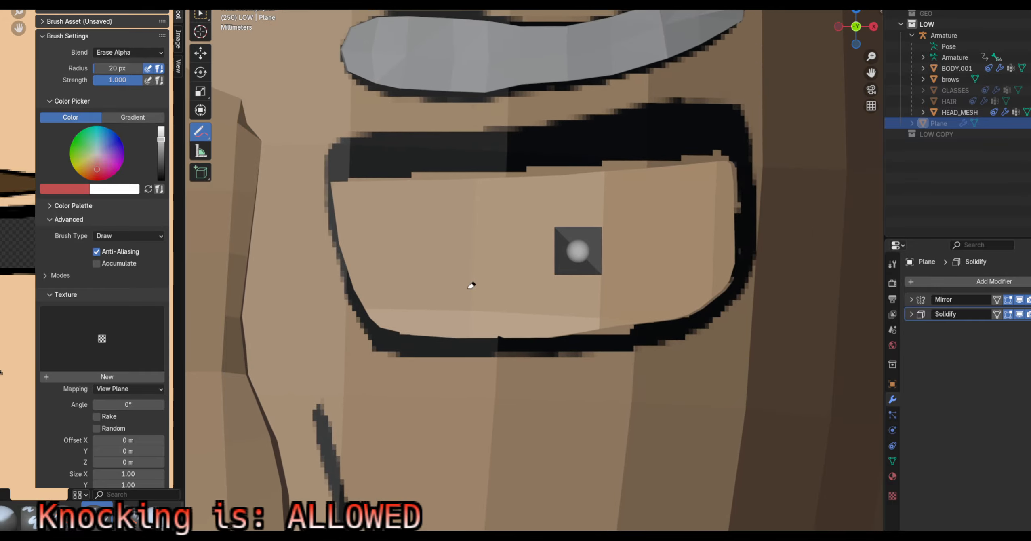
{"action": "middle_click_drag", "start_coordinate": [486, 275], "coordinate": [421, 290]}
{"action": "middle_click_drag", "start_coordinate": [349, 266], "coordinate": [433, 256]}
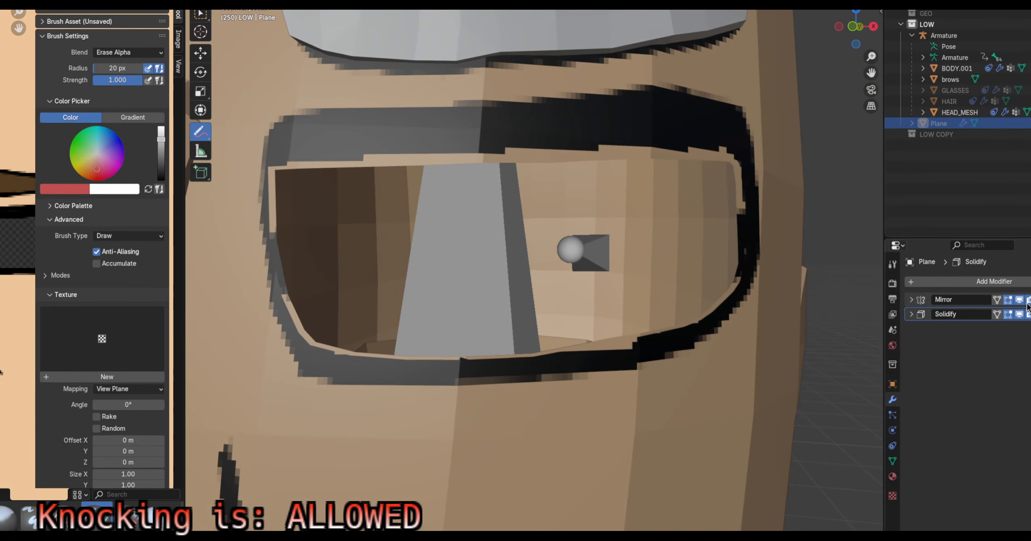
{"action": "left_click", "coordinate": [959, 112]}
{"action": "scroll", "coordinate": [1004, 392], "scroll_direction": "down", "scroll_amount": 3}
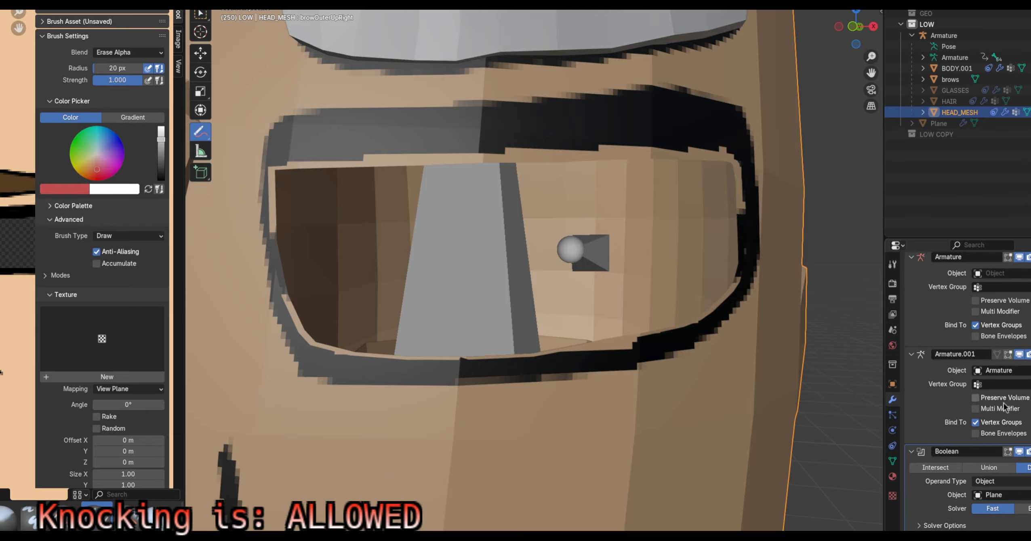
{"action": "left_click", "coordinate": [1022, 452]}
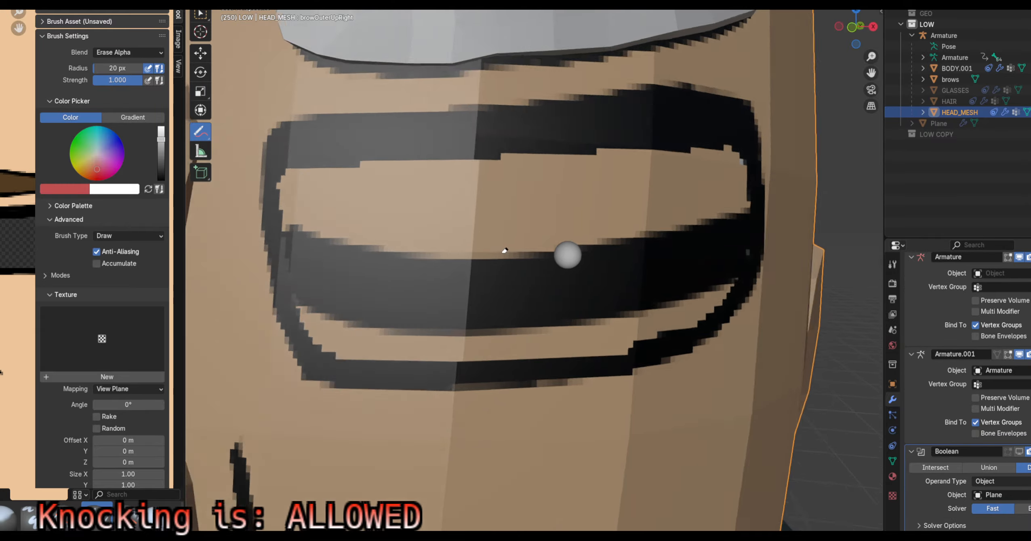
In front view, try to knife-cut HEAD_MESH along the painted eye outline, starting at its inner upper corner
{"action": "middle_click_drag", "start_coordinate": [504, 249], "coordinate": [406, 250]}
{"action": "key", "text": "KP_1"}
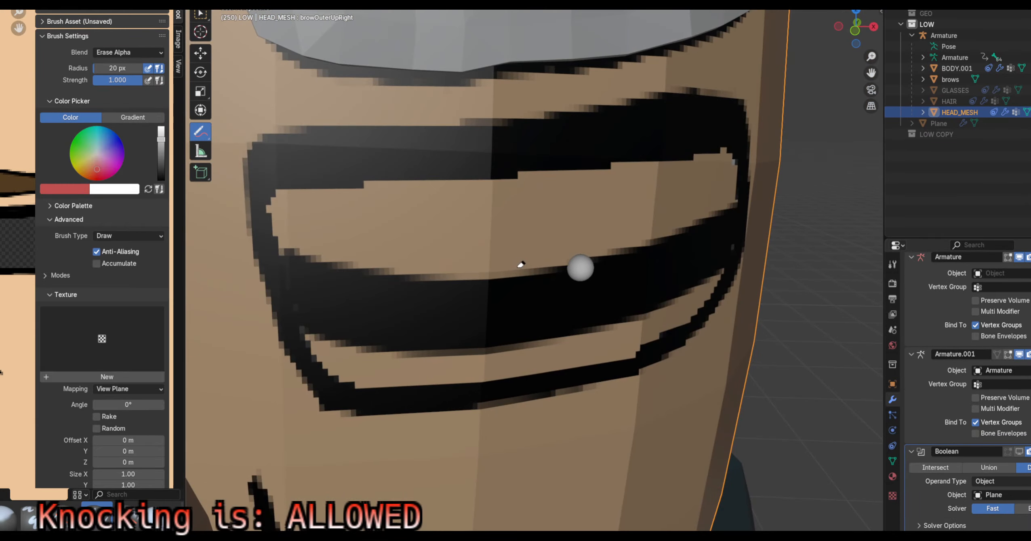
{"action": "scroll", "coordinate": [521, 265], "scroll_direction": "up", "scroll_amount": 4}
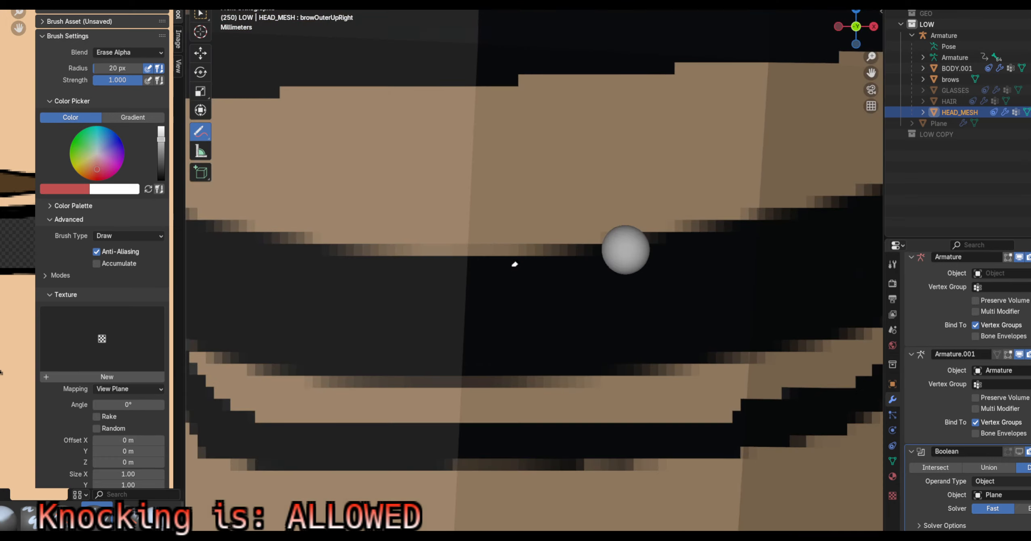
{"action": "key", "text": "k"}
{"action": "left_click", "coordinate": [245, 2]}
{"action": "left_click", "coordinate": [244, 3]}
{"action": "scroll", "coordinate": [444, 187], "scroll_direction": "down", "scroll_amount": 4}
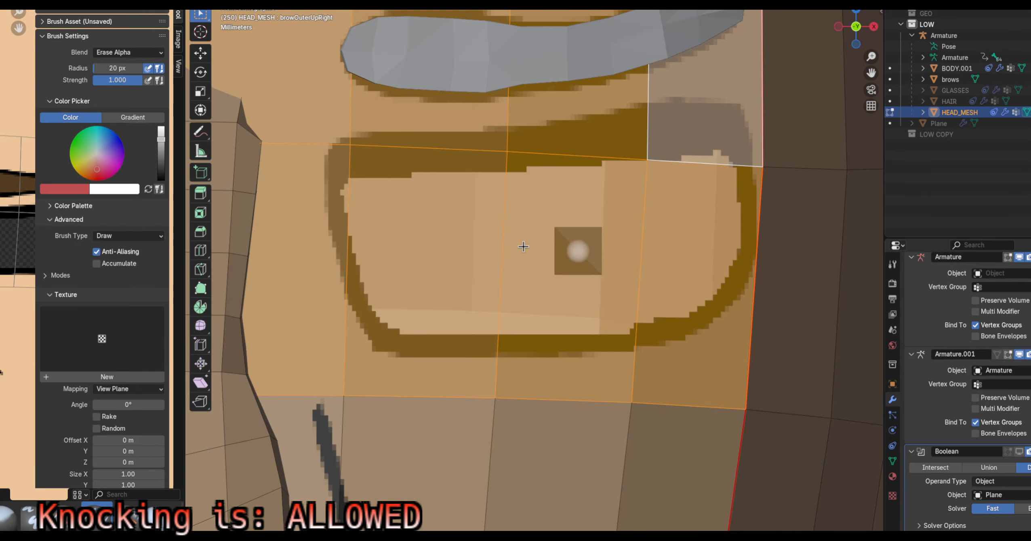
{"action": "scroll", "coordinate": [464, 205], "scroll_direction": "up", "scroll_amount": 2}
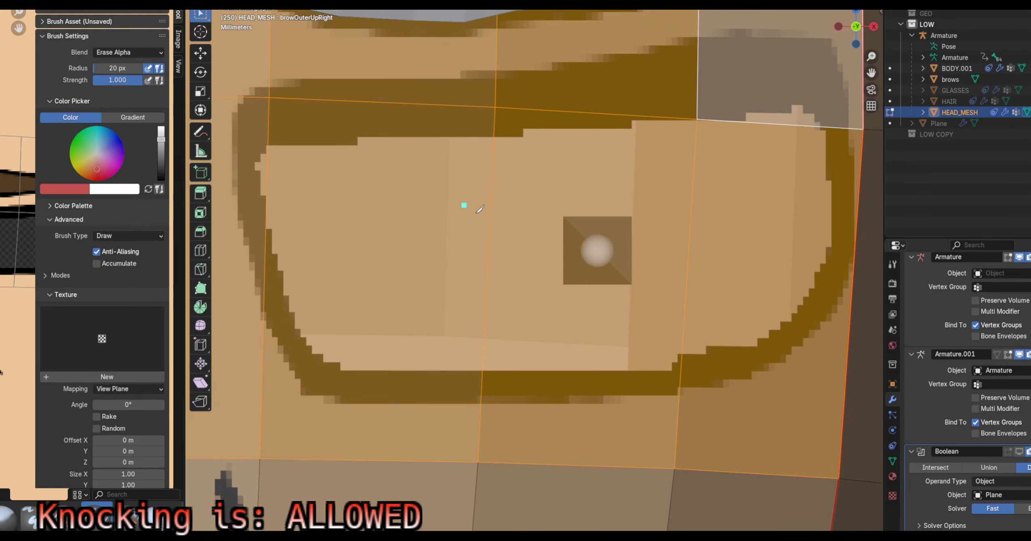
{"action": "left_click", "coordinate": [268, 144]}
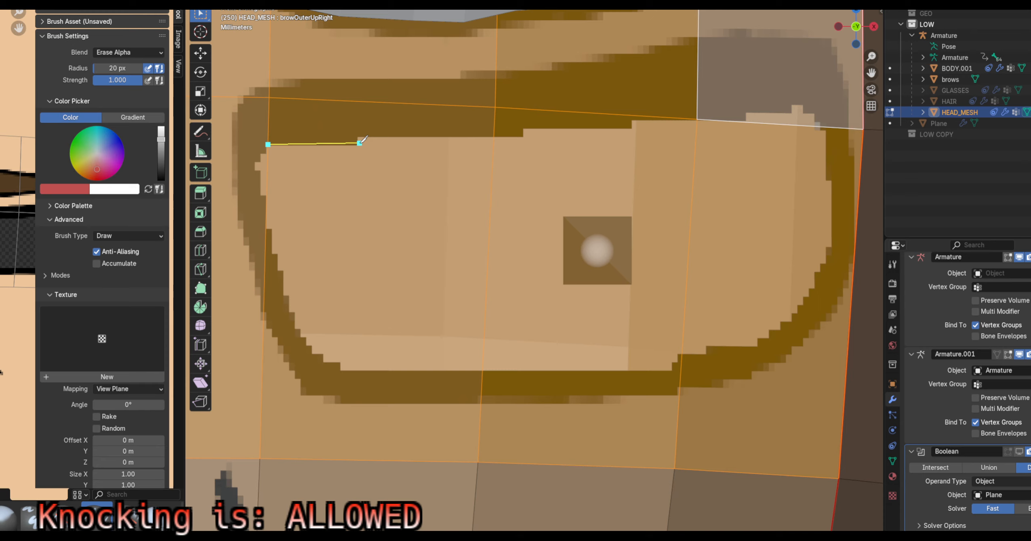
{"action": "scroll", "coordinate": [359, 143], "scroll_direction": "down", "scroll_amount": 8}
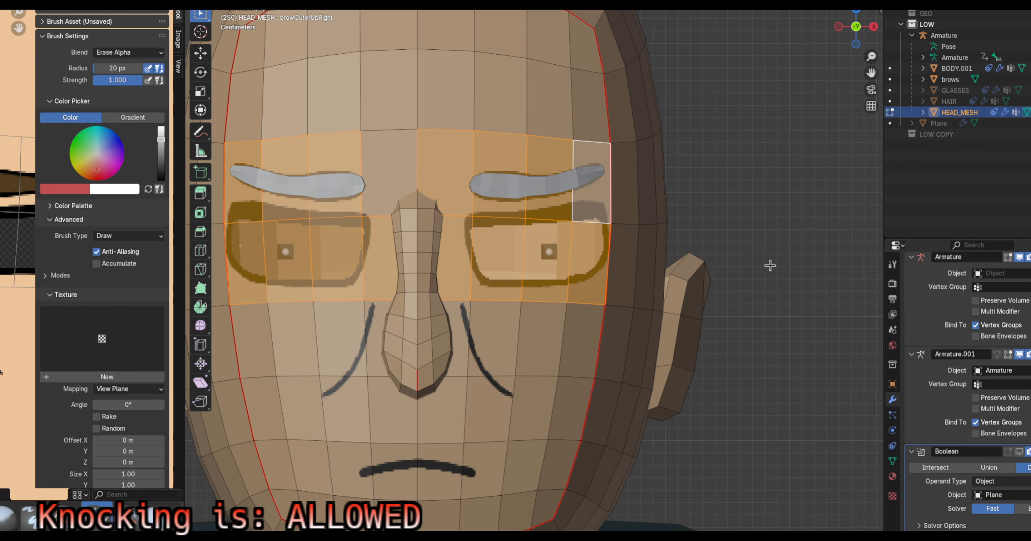
Add a Mirror modifier to HEAD_MESH
{"action": "scroll", "coordinate": [502, 234], "scroll_direction": "up", "scroll_amount": 5}
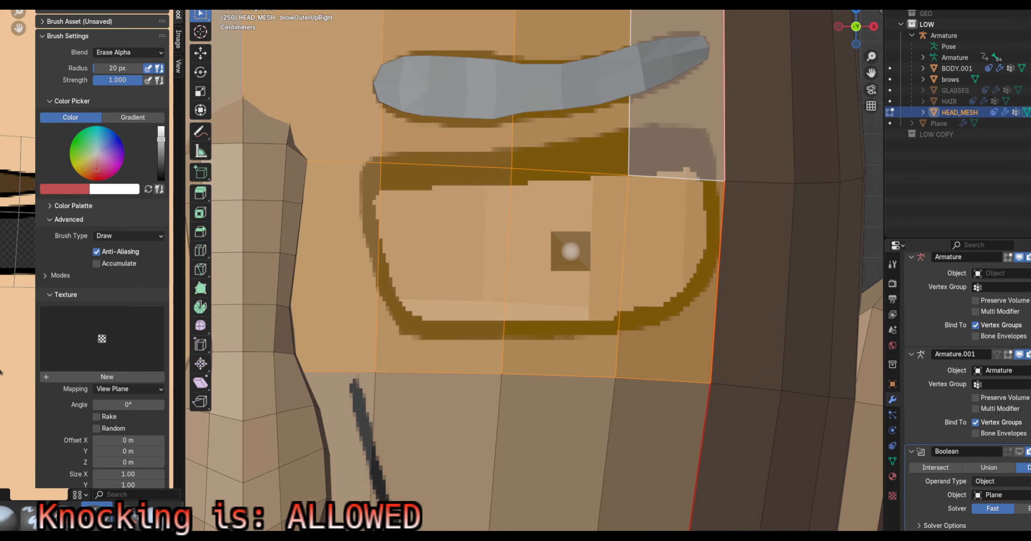
{"action": "scroll", "coordinate": [431, 212], "scroll_direction": "up", "scroll_amount": 2}
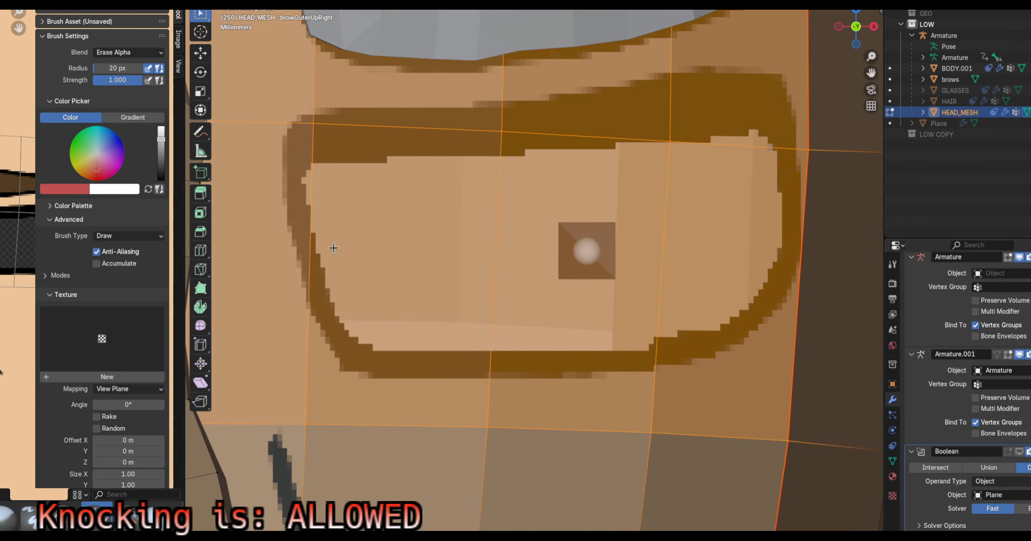
{"action": "scroll", "coordinate": [400, 260], "scroll_direction": "down", "scroll_amount": 5}
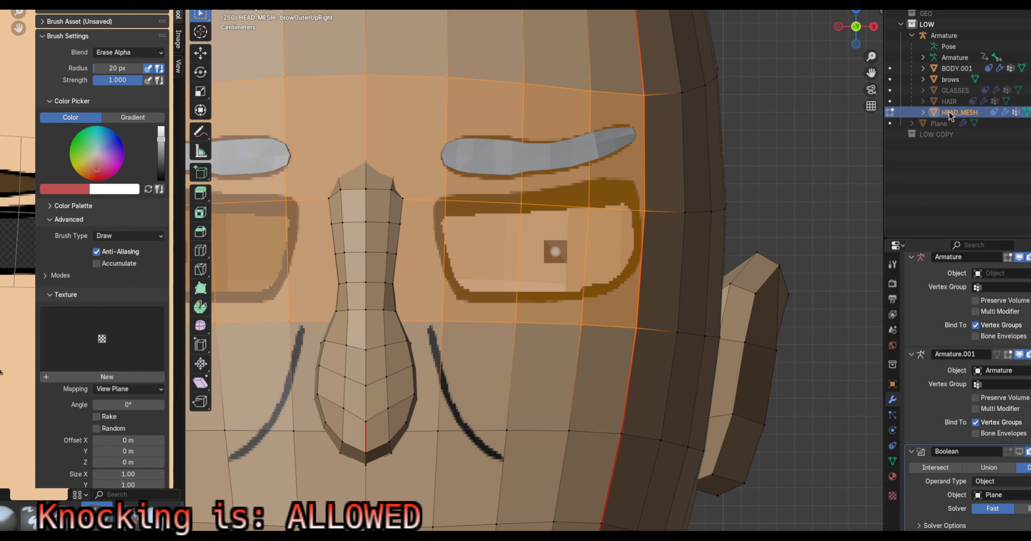
{"action": "left_click", "coordinate": [1030, 256]}
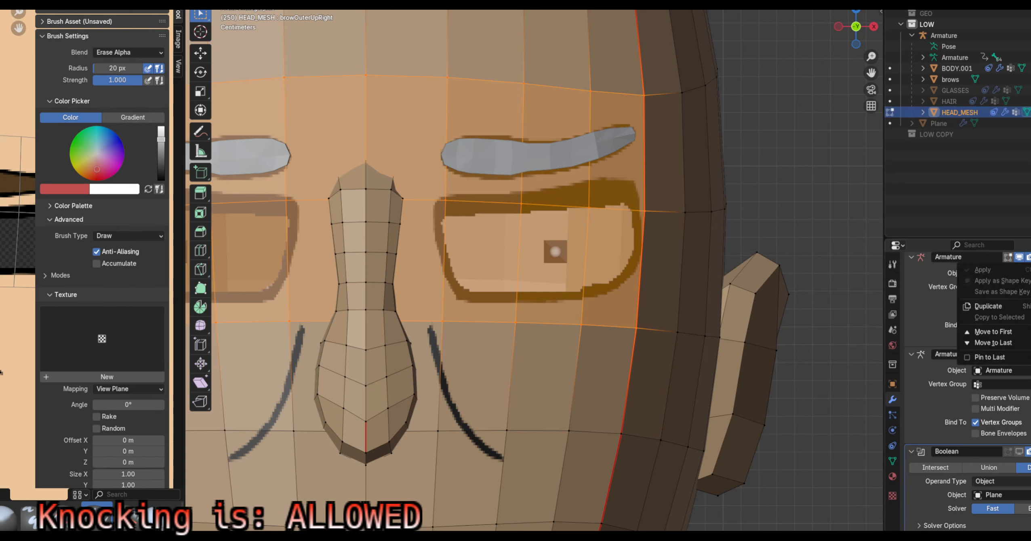
{"action": "scroll", "coordinate": [943, 364], "scroll_direction": "up", "scroll_amount": 3}
{"action": "left_click", "coordinate": [1013, 281]}
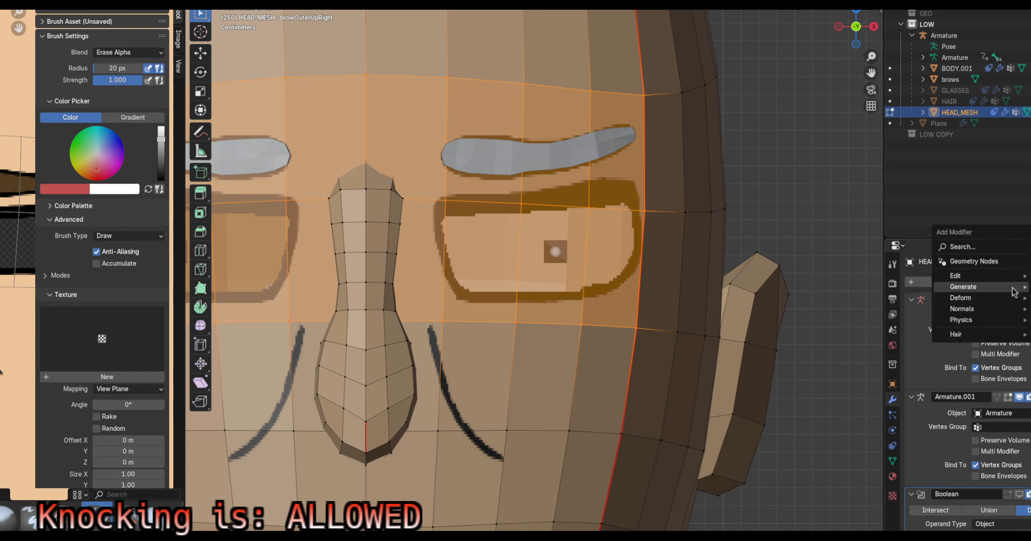
{"action": "mouse_move", "coordinate": [1010, 287]}
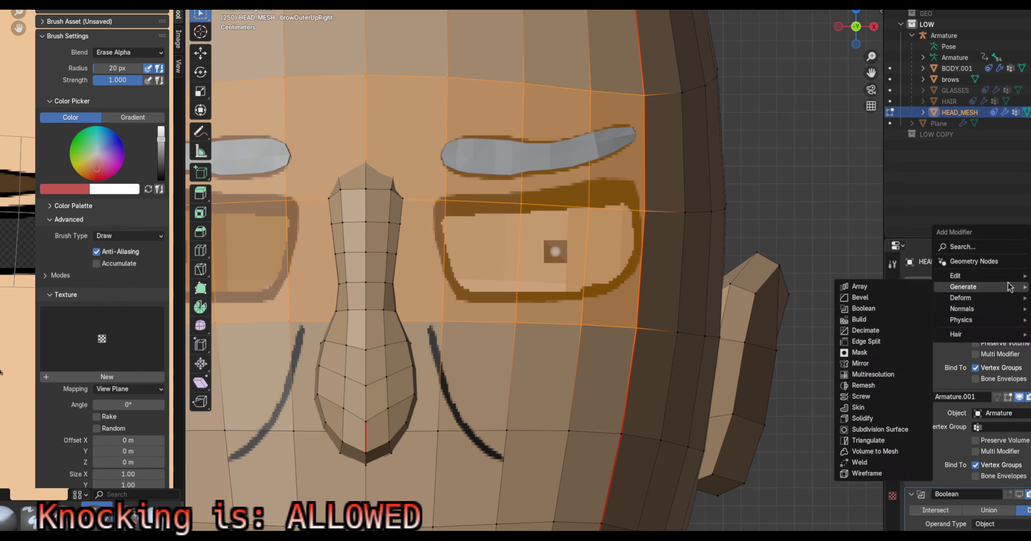
{"action": "left_click", "coordinate": [909, 364]}
{"action": "scroll", "coordinate": [621, 301], "scroll_direction": "down", "scroll_amount": 5}
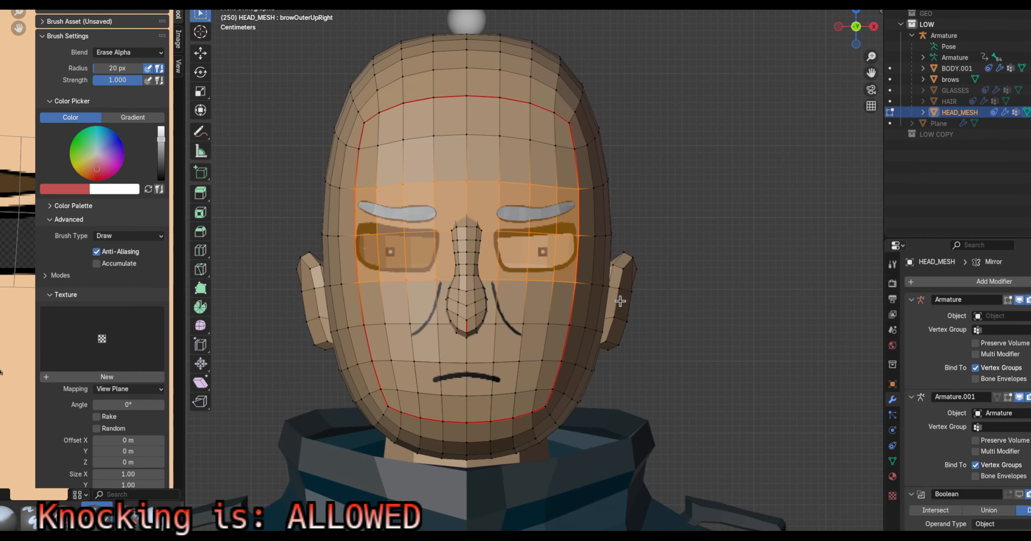
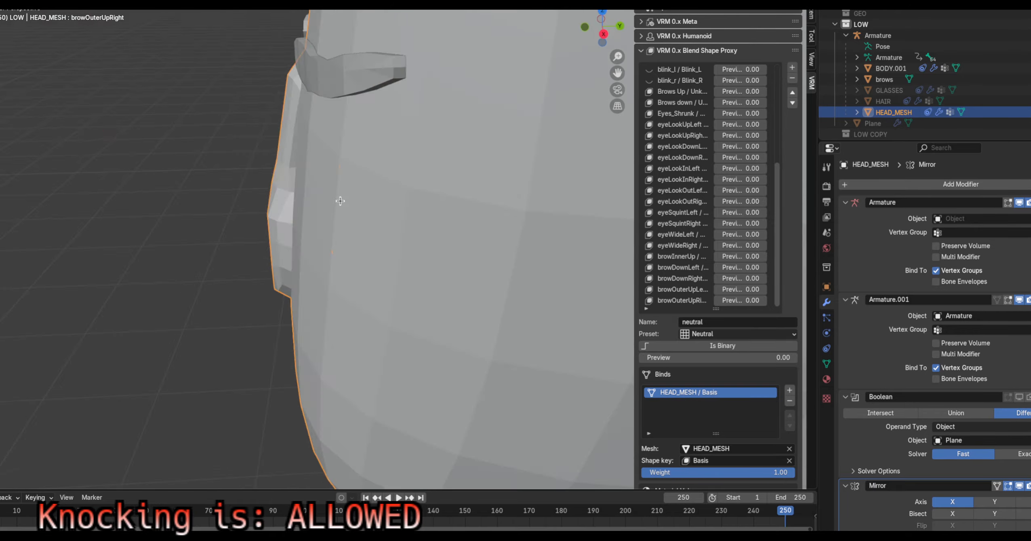
In Edit Mode on HEAD_MESH, hide the two faces directly below the cut eye outline
{"action": "scroll", "coordinate": [451, 172], "scroll_direction": "up", "scroll_amount": 3}
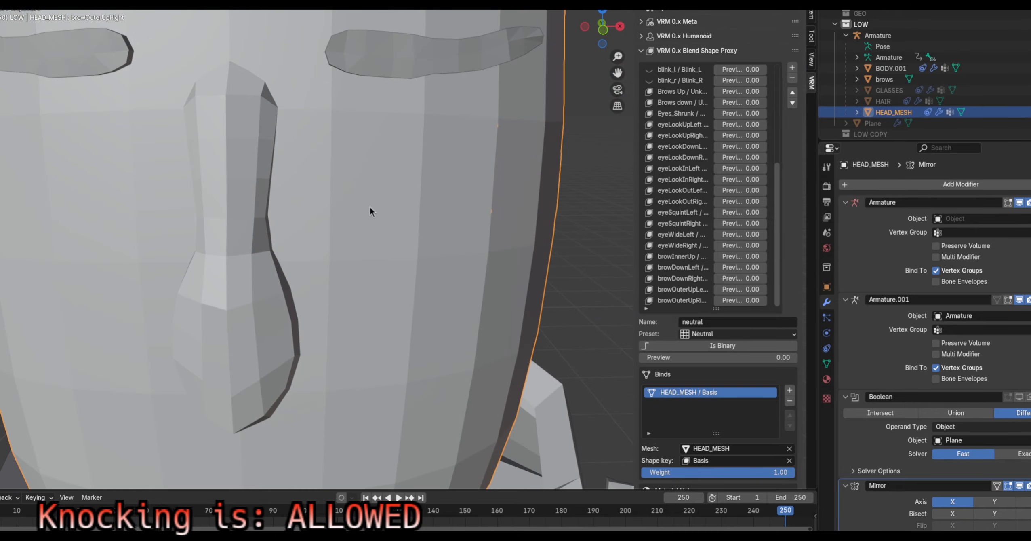
{"action": "key", "text": "Tab"}
{"action": "middle_click_drag", "start_coordinate": [437, 202], "coordinate": [413, 238]}
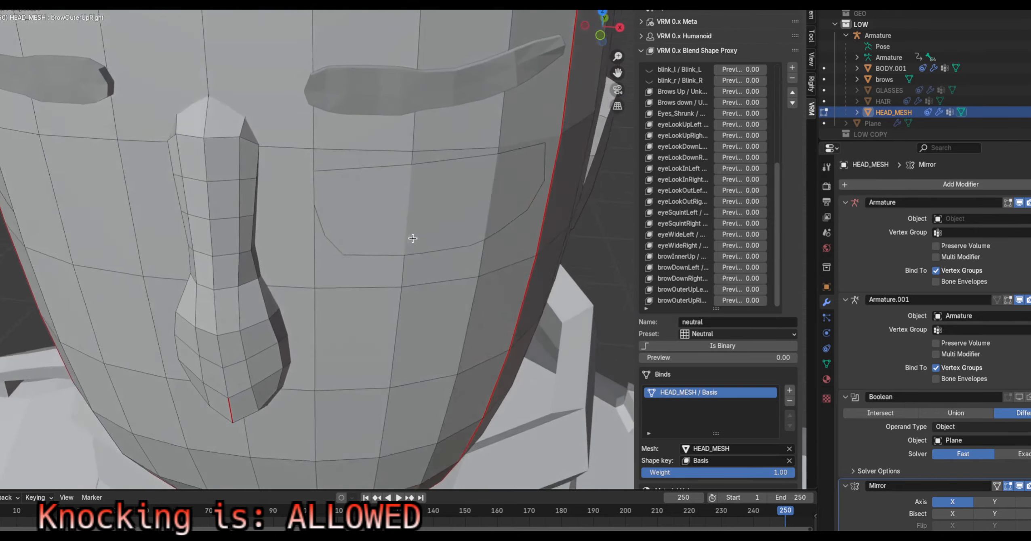
{"action": "scroll", "coordinate": [419, 233], "scroll_direction": "up", "scroll_amount": 1}
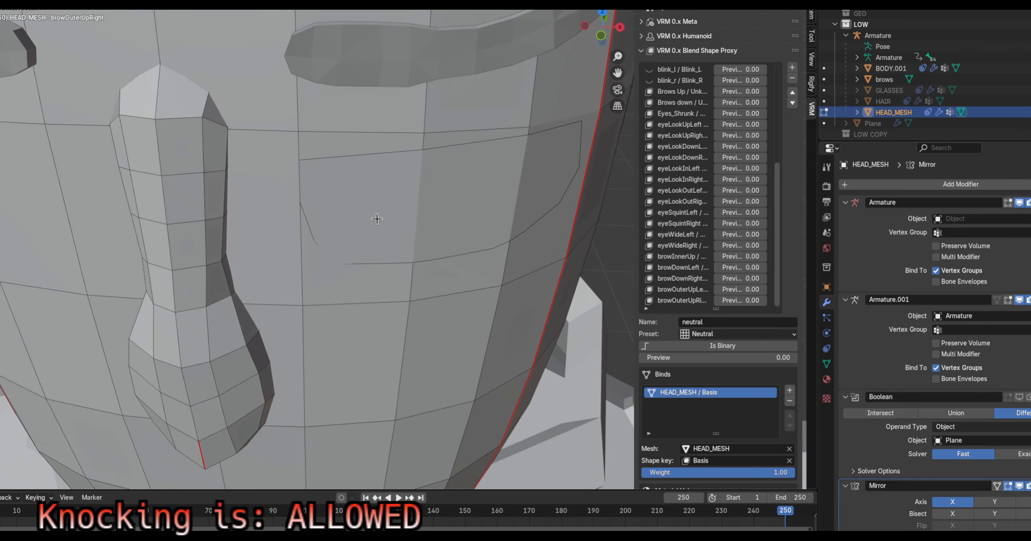
{"action": "left_click", "coordinate": [352, 291]}
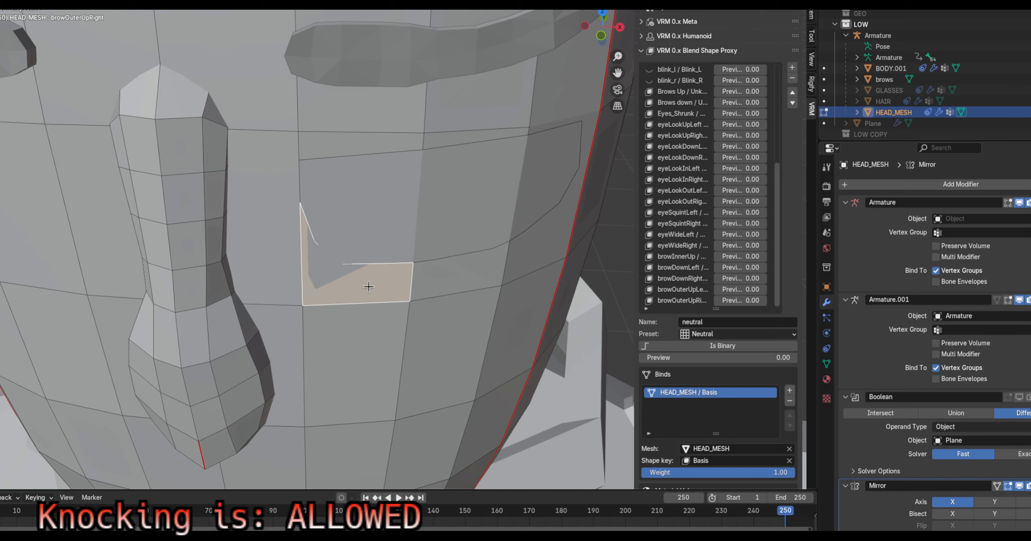
{"action": "key", "text": "h"}
{"action": "left_click", "coordinate": [432, 282]}
{"action": "key", "text": "h"}
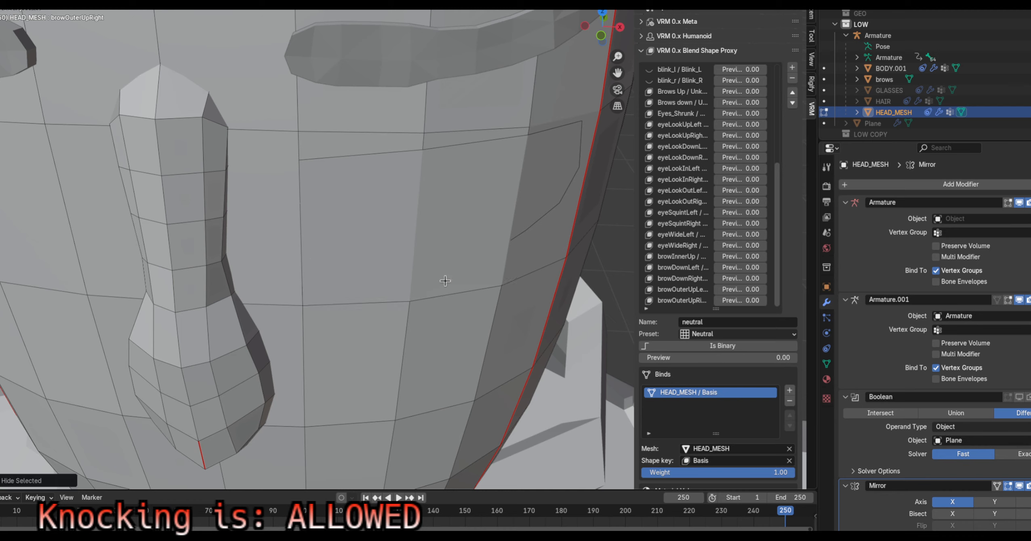
Hide the two faces directly above the cut eye outline
{"action": "left_click", "coordinate": [535, 262]}
{"action": "left_click", "coordinate": [516, 122]}
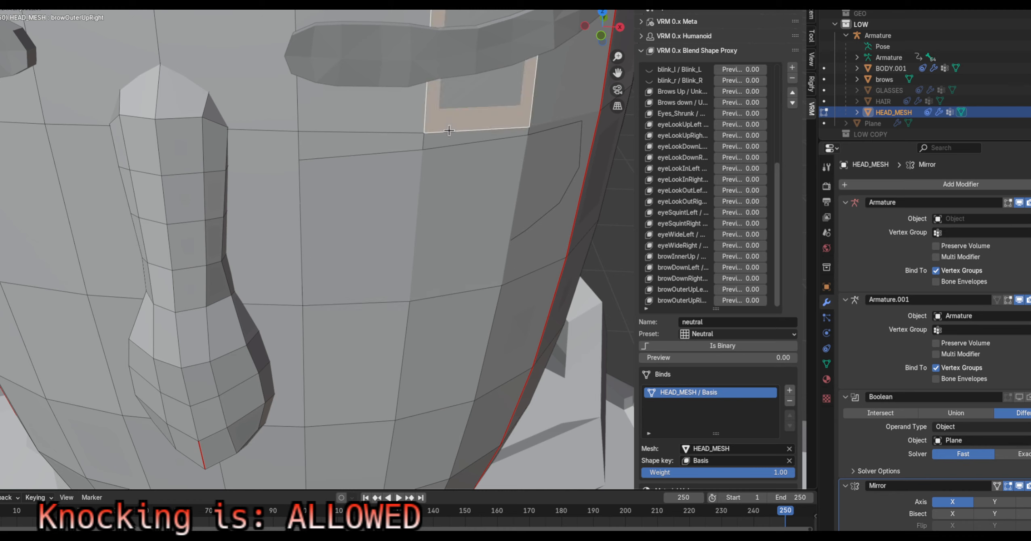
{"action": "left_click", "coordinate": [440, 134]}
{"action": "key", "text": "h"}
{"action": "left_click", "coordinate": [368, 144]}
{"action": "key", "text": "h"}
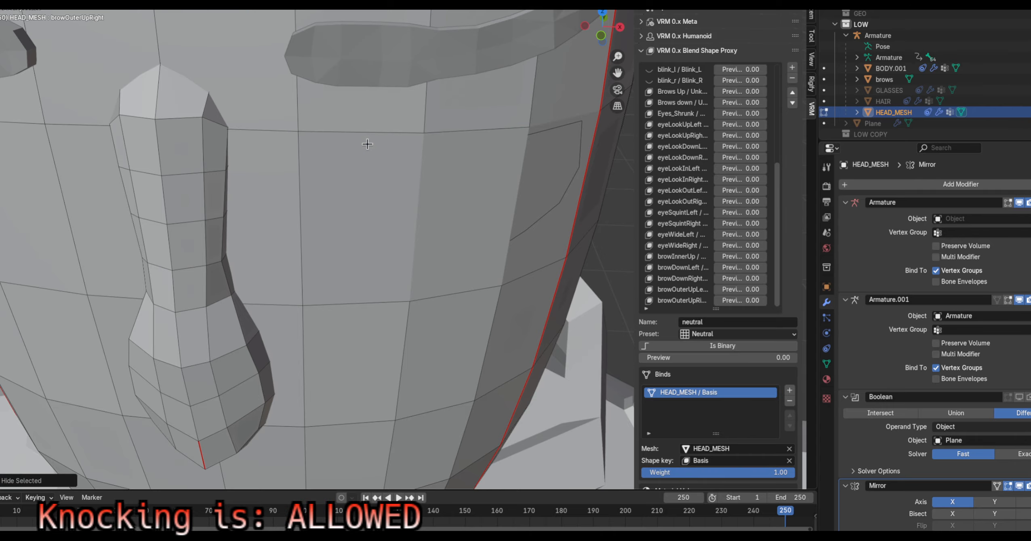
Move the vertices where the outer part of the eye cut meets the vertical edge, checking them from inside the head
{"action": "middle_click_drag", "start_coordinate": [425, 226], "coordinate": [199, 217]}
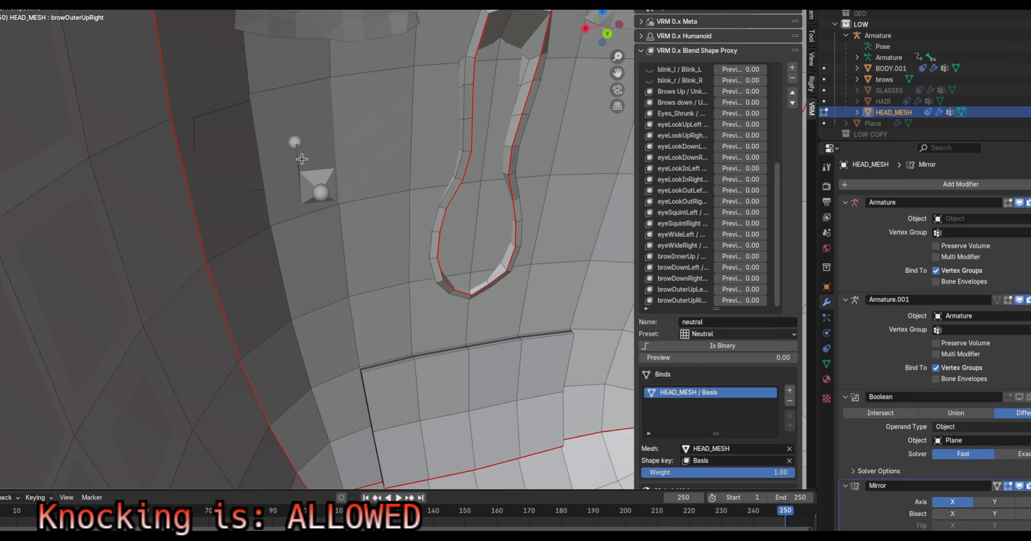
{"action": "left_click_drag", "start_coordinate": [269, 78], "coordinate": [331, 174]}
{"action": "left_click", "coordinate": [344, 106]}
{"action": "middle_click_drag", "start_coordinate": [335, 205], "coordinate": [385, 219]}
{"action": "left_click", "coordinate": [494, 247]}
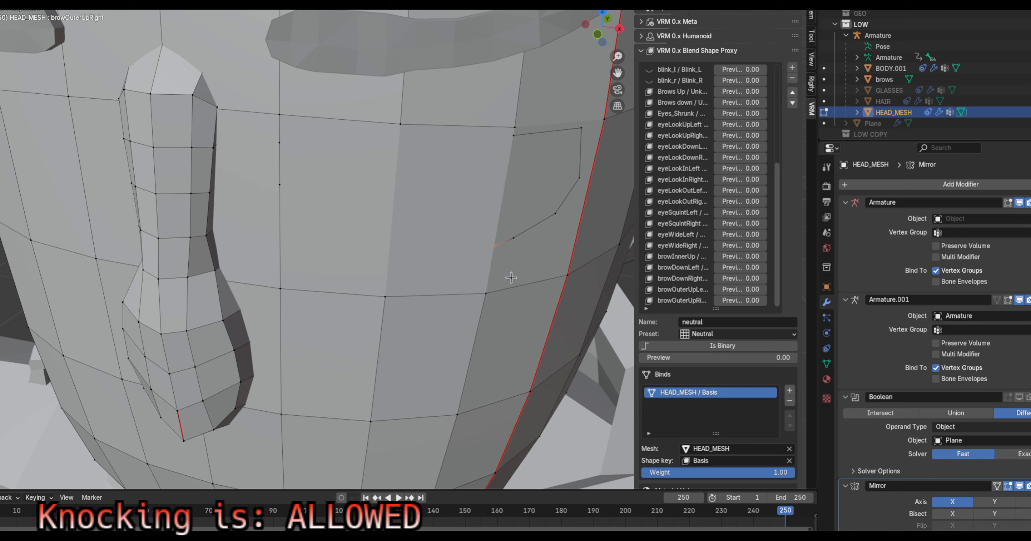
{"action": "key", "text": "g"}
{"action": "middle_click_drag", "start_coordinate": [506, 281], "coordinate": [287, 241]}
{"action": "middle_click_drag", "start_coordinate": [293, 206], "coordinate": [296, 269]}
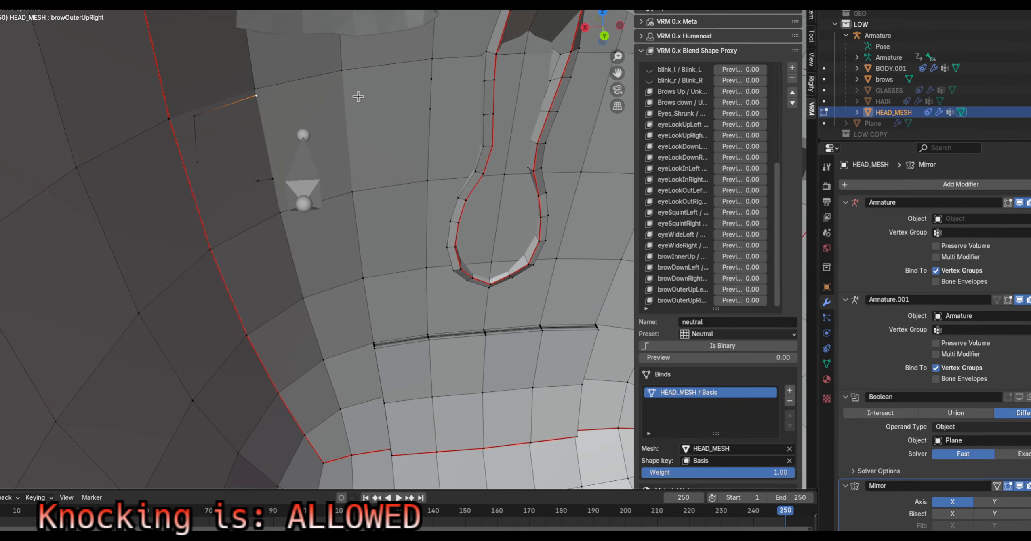
{"action": "middle_click_drag", "start_coordinate": [343, 106], "coordinate": [559, 106]}
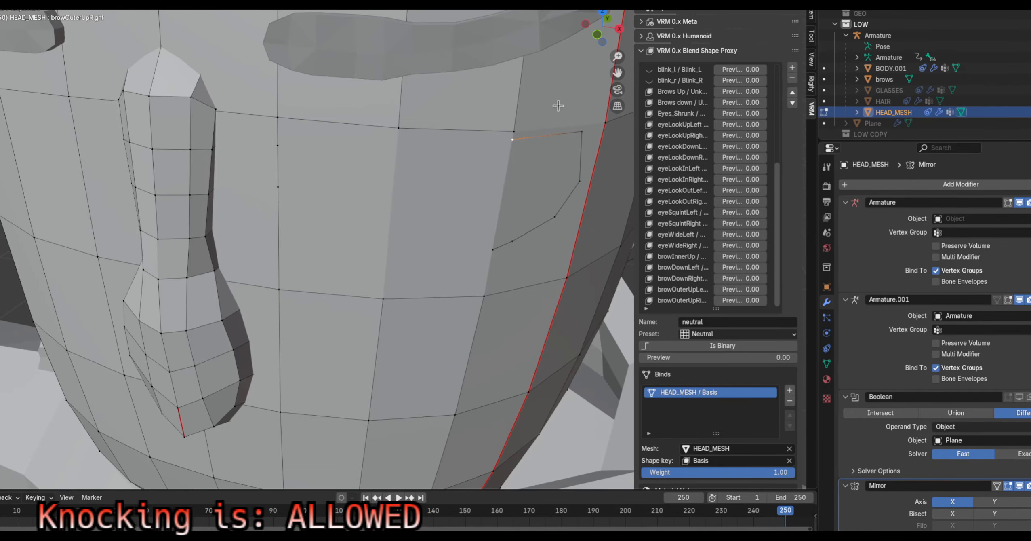
Undo the vertex moves, the face hiding and the Mirror modifier, back to the open eye cutout on HEAD_MESH
{"action": "key", "text": "ctrl+z"}
{"action": "key", "text": "ctrl+z"}
{"action": "key", "text": "ctrl+z"}
{"action": "key", "text": "ctrl+z"}
{"action": "key", "text": "ctrl+z"}
{"action": "key", "text": "ctrl+z"}
{"action": "key", "text": "ctrl+z"}
{"action": "key", "text": "ctrl+z"}
{"action": "key", "text": "ctrl+z"}
{"action": "key", "text": "ctrl+z"}
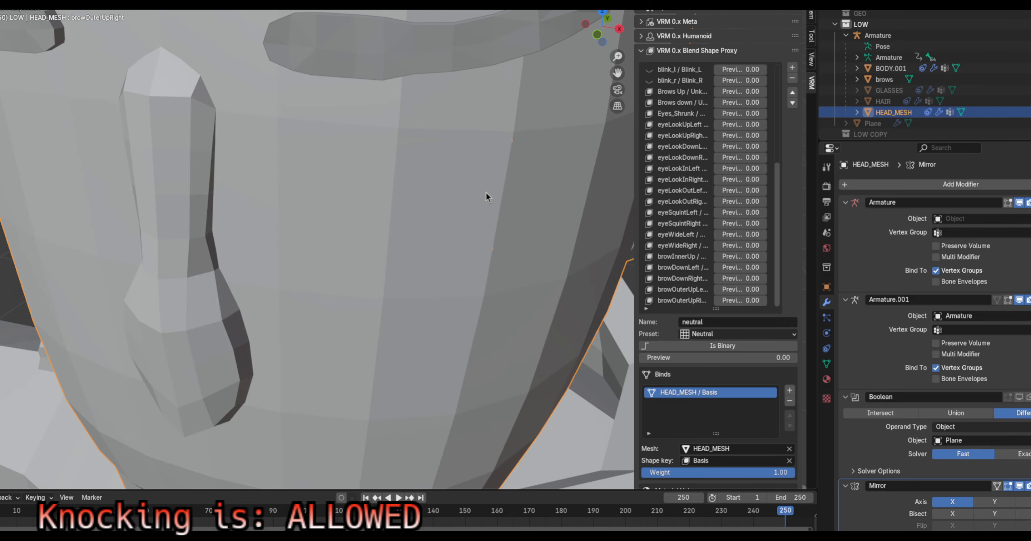
{"action": "key", "text": "ctrl+z"}
In vertex selection mode, move one vertex on the lower edge and one on the upper edge of the eye opening
{"action": "middle_click_drag", "start_coordinate": [479, 195], "coordinate": [434, 231]}
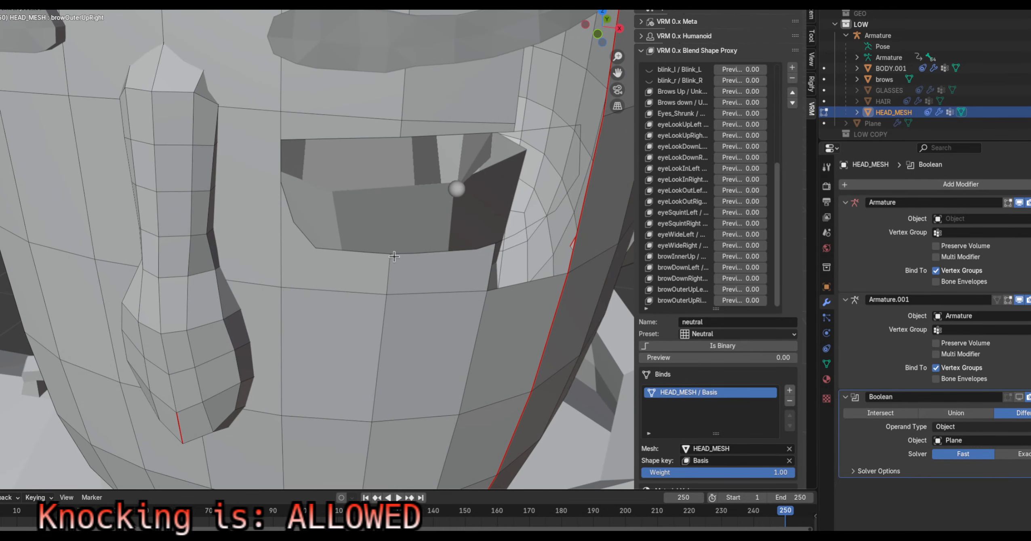
{"action": "middle_click_drag", "start_coordinate": [388, 255], "coordinate": [408, 284]}
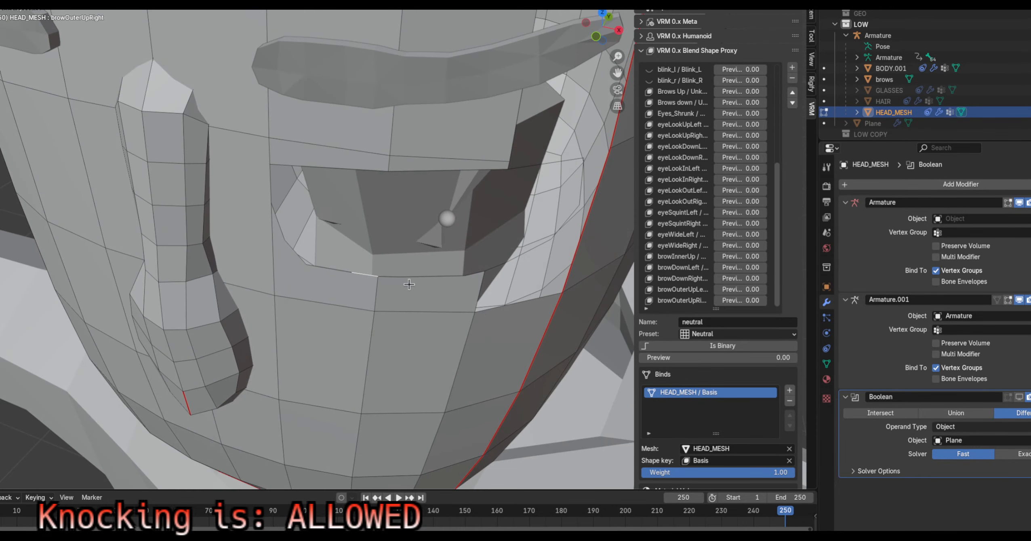
{"action": "key", "text": "1"}
{"action": "left_click", "coordinate": [380, 270]}
{"action": "key", "text": "g"}
{"action": "left_click", "coordinate": [394, 286]}
{"action": "left_click", "coordinate": [381, 164]}
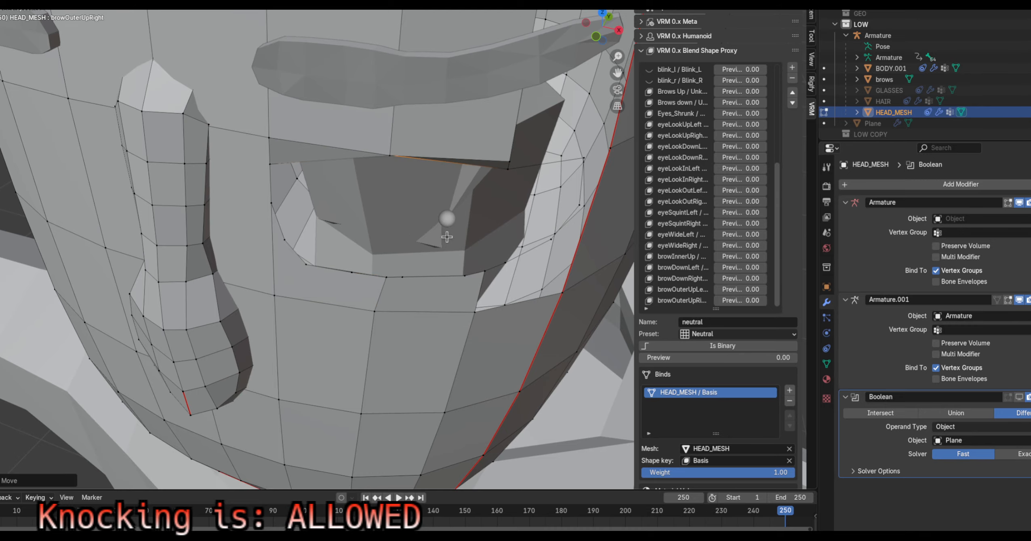
Switch to face selection and select the middle face over the uncut eye on the other side of the nose
{"action": "middle_click_drag", "start_coordinate": [447, 237], "coordinate": [477, 203]}
{"action": "scroll", "coordinate": [430, 202], "scroll_direction": "down", "scroll_amount": 3}
{"action": "key", "text": "3"}
{"action": "left_click", "coordinate": [278, 226]}
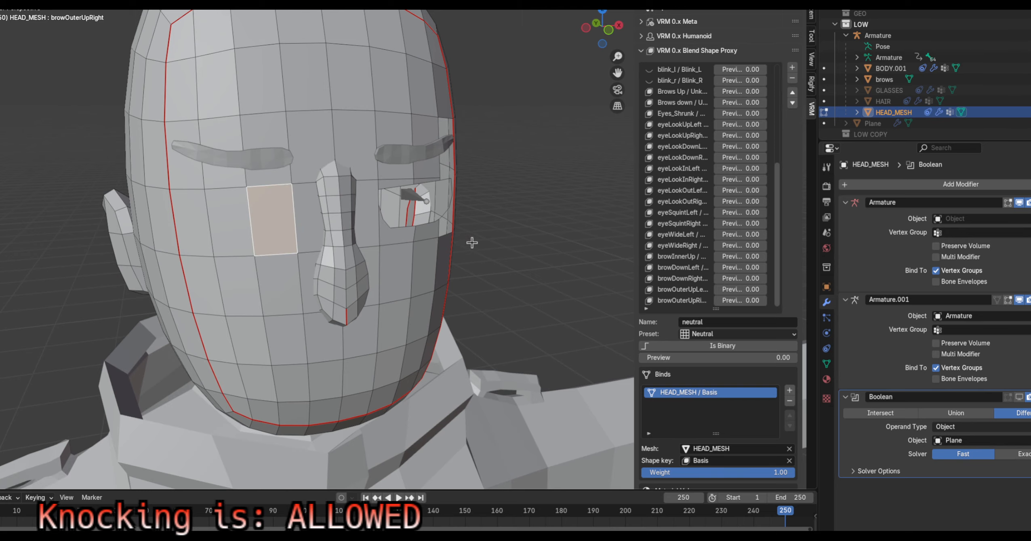
{"action": "middle_click_drag", "start_coordinate": [472, 242], "coordinate": [444, 241]}
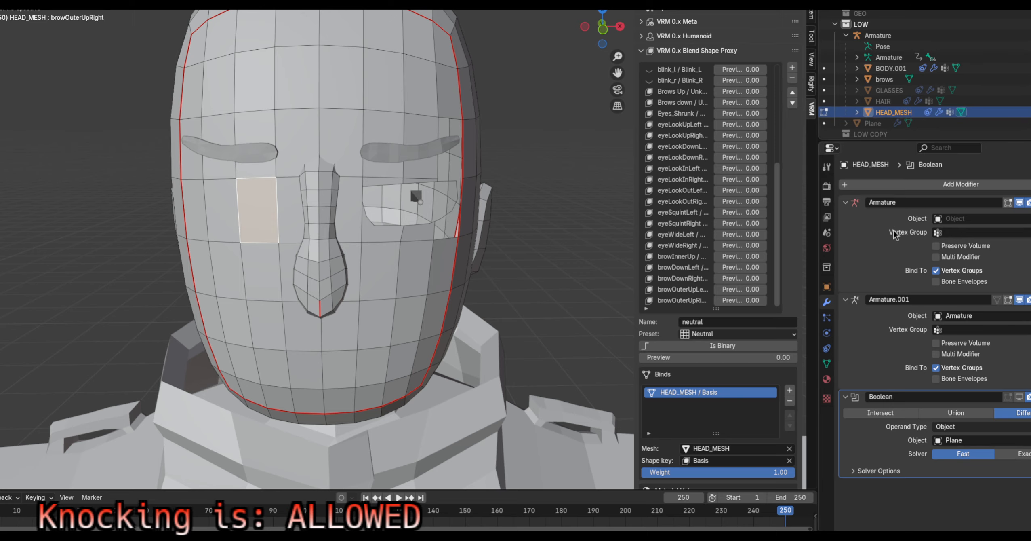
Examine the eye cutout on HEAD_MESH from outside and inside the head, comparing it in Object Mode and Edit Mode
{"action": "middle_click_drag", "start_coordinate": [616, 267], "coordinate": [451, 288]}
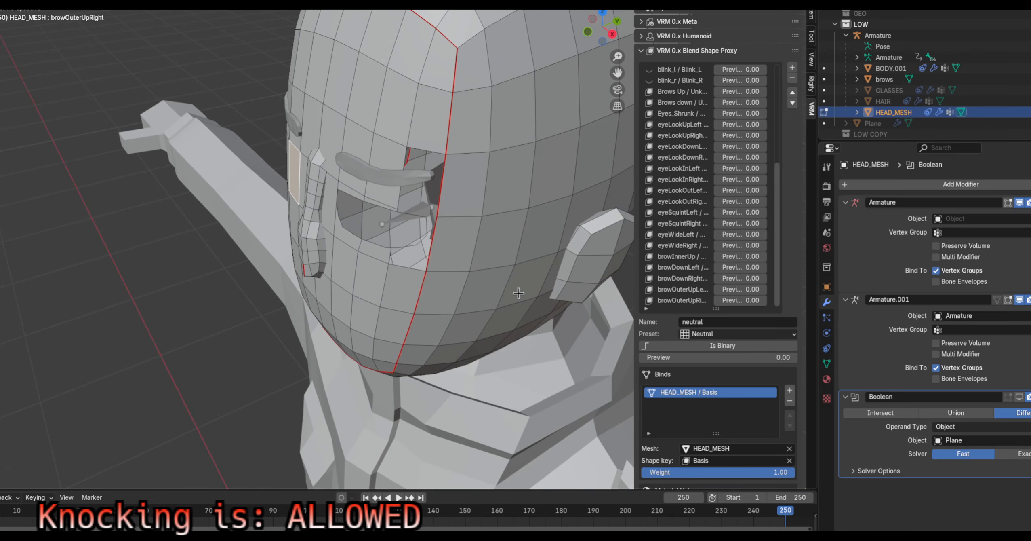
{"action": "scroll", "coordinate": [889, 119], "scroll_direction": "down", "scroll_amount": 1}
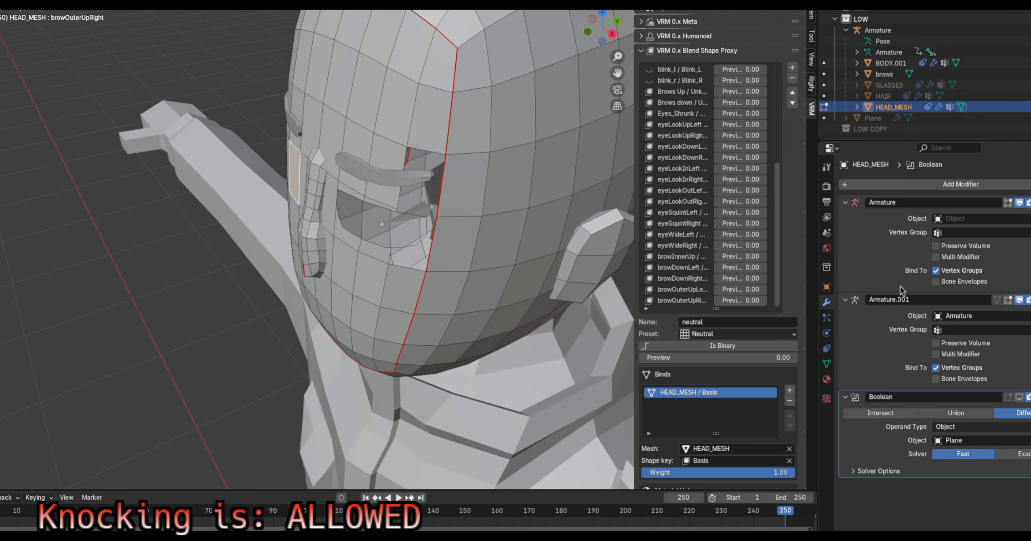
{"action": "middle_click_drag", "start_coordinate": [436, 271], "coordinate": [461, 308]}
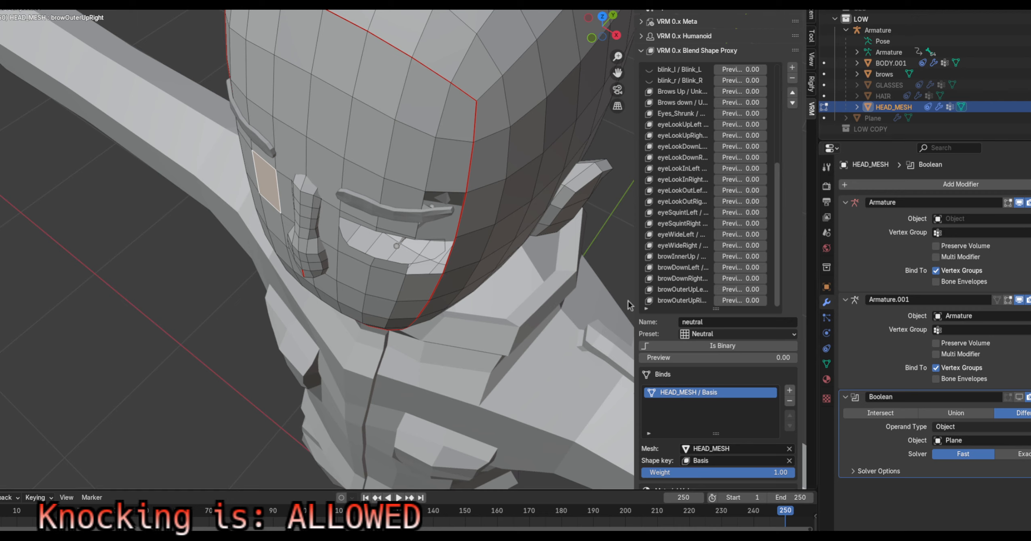
{"action": "key", "text": "Tab"}
{"action": "key", "text": "Tab"}
{"action": "key", "text": "Tab"}
{"action": "middle_click_drag", "start_coordinate": [495, 357], "coordinate": [484, 307]}
{"action": "key", "text": "Tab"}
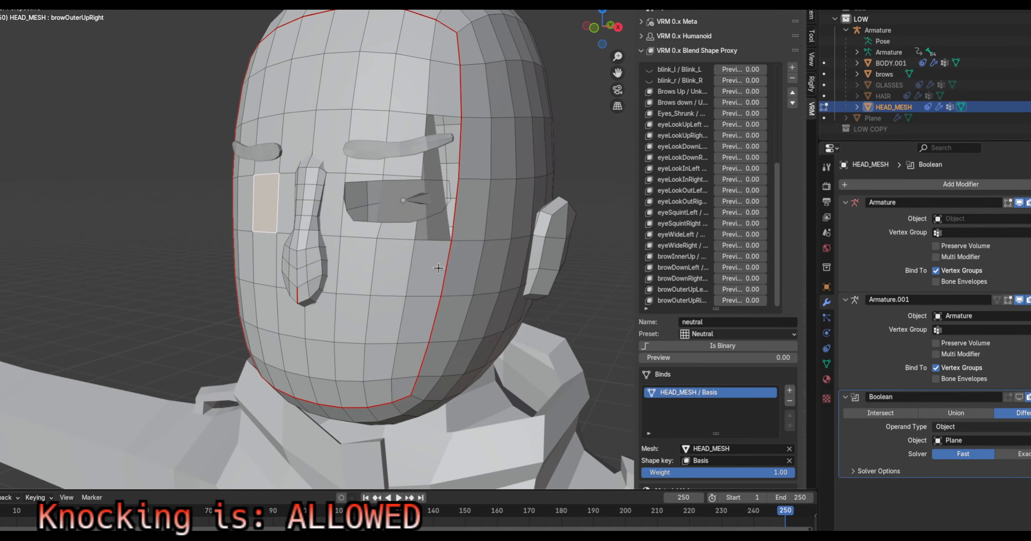
{"action": "scroll", "coordinate": [439, 267], "scroll_direction": "up", "scroll_amount": 3}
{"action": "middle_click_drag", "start_coordinate": [435, 242], "coordinate": [373, 266]}
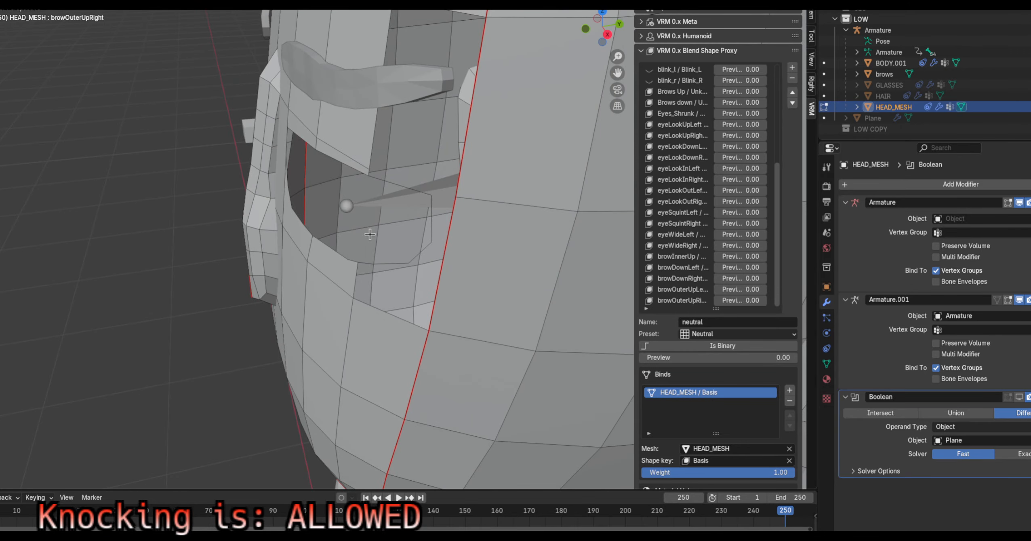
{"action": "middle_click_drag", "start_coordinate": [352, 224], "coordinate": [348, 367]}
{"action": "key", "text": "Tab"}
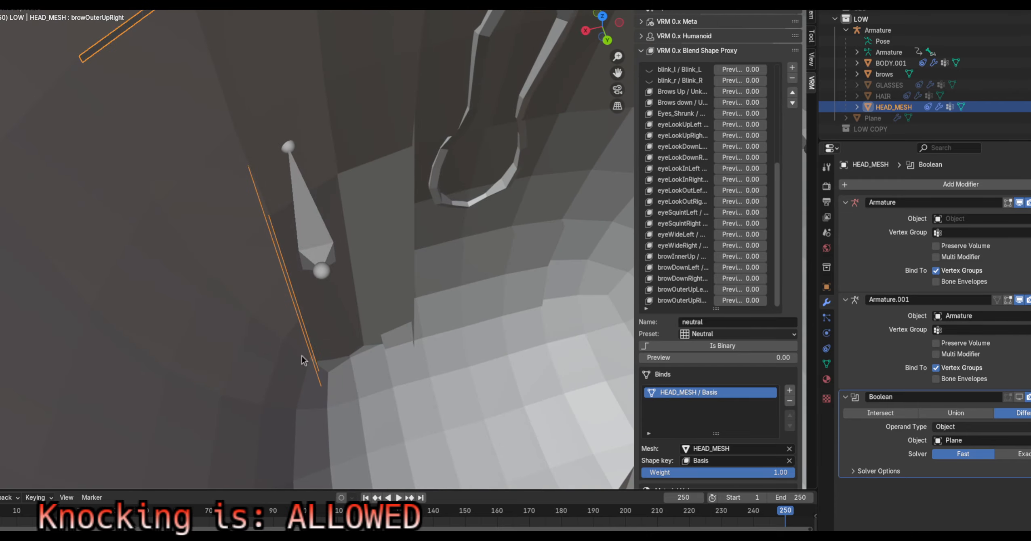
{"action": "middle_click_drag", "start_coordinate": [368, 401], "coordinate": [306, 392]}
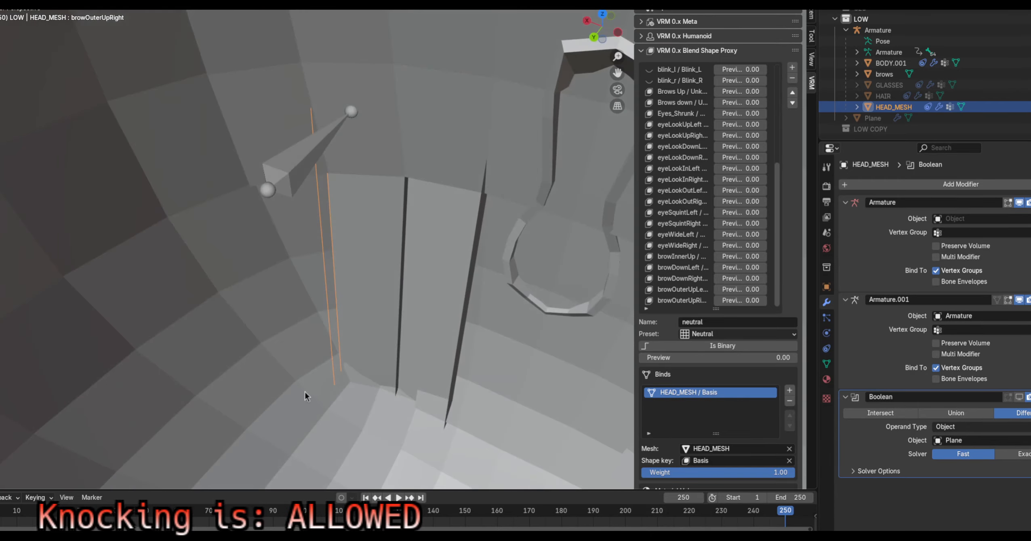
{"action": "key", "text": "Tab"}
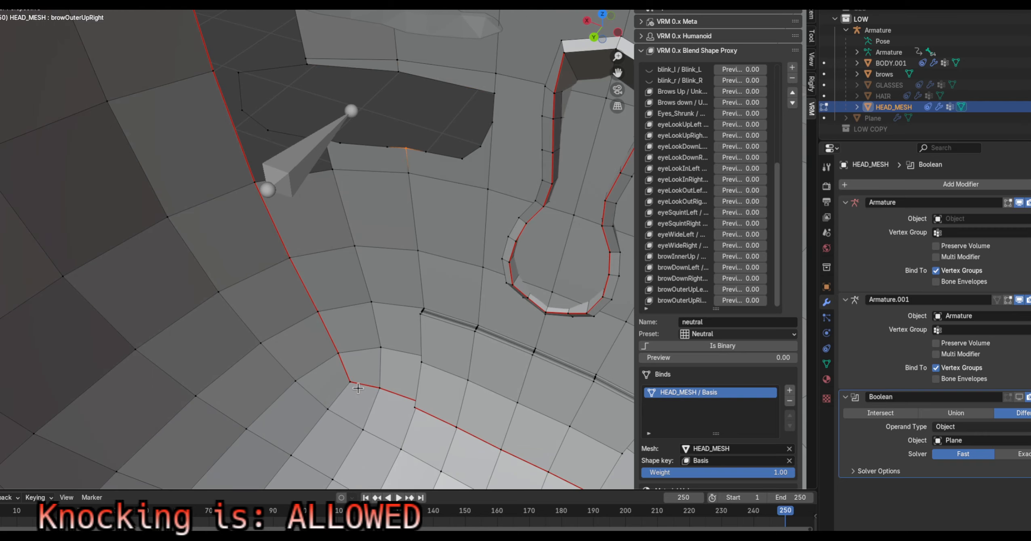
{"action": "key", "text": "1"}
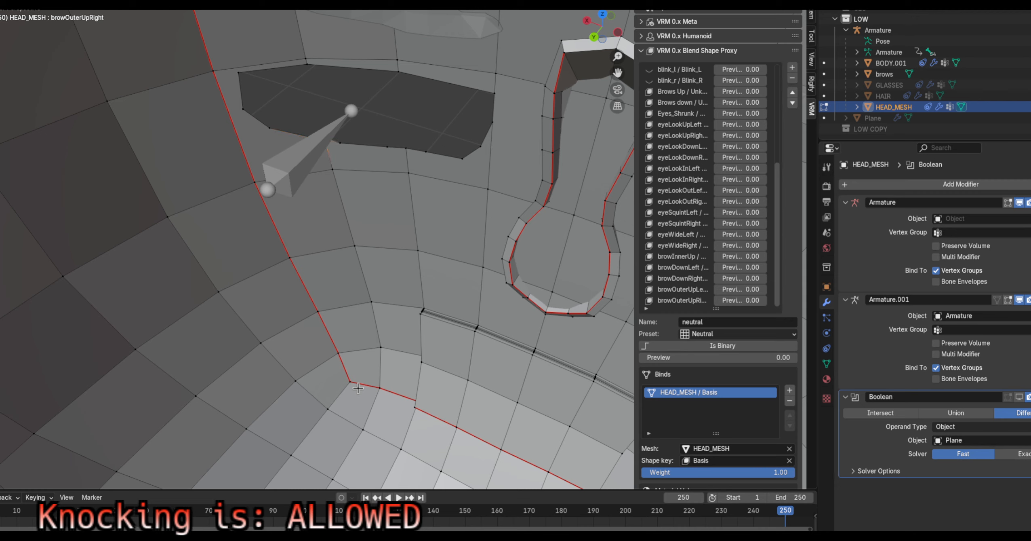
Undo the eye opening edits back to the closed eye, where the cut outline is still crossed by vertical edges
{"action": "key", "text": "ctrl+z"}
{"action": "key", "text": "ctrl+z"}
{"action": "key", "text": "ctrl+z"}
{"action": "key", "text": "ctrl+z"}
{"action": "key", "text": "ctrl+z"}
{"action": "key", "text": "ctrl+z"}
{"action": "key", "text": "ctrl+z"}
{"action": "key", "text": "ctrl+z"}
{"action": "key", "text": "ctrl+z"}
{"action": "key", "text": "ctrl+z"}
{"action": "middle_click_drag", "start_coordinate": [541, 205], "coordinate": [308, 172]}
{"action": "scroll", "coordinate": [416, 171], "scroll_direction": "up", "scroll_amount": 2}
{"action": "scroll", "coordinate": [357, 189], "scroll_direction": "up", "scroll_amount": 1}
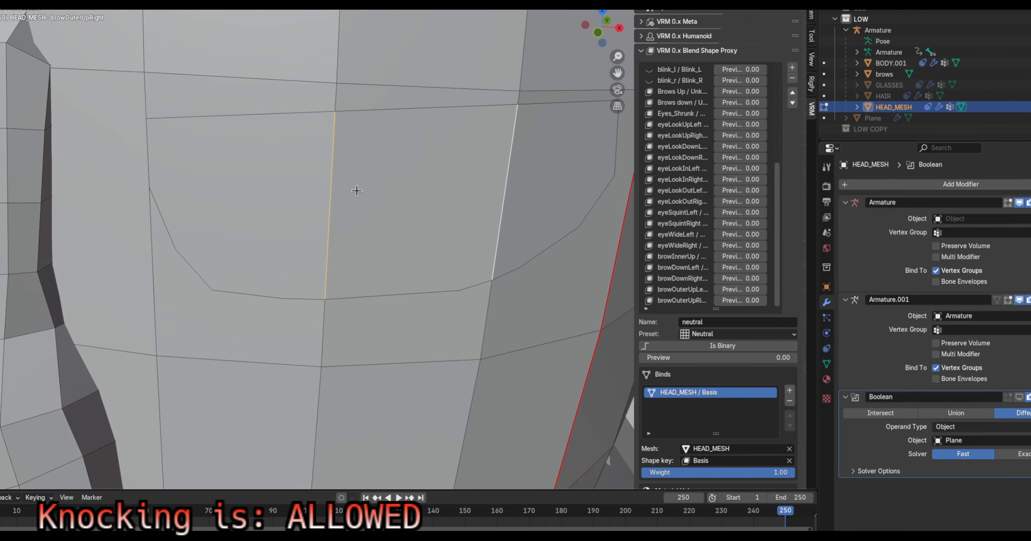
Select the two vertical edges crossing the inside of the eye outline, then switch to vertex selection
{"action": "key", "text": "1"}
{"action": "left_click_drag", "start_coordinate": [314, 100], "coordinate": [354, 132]}
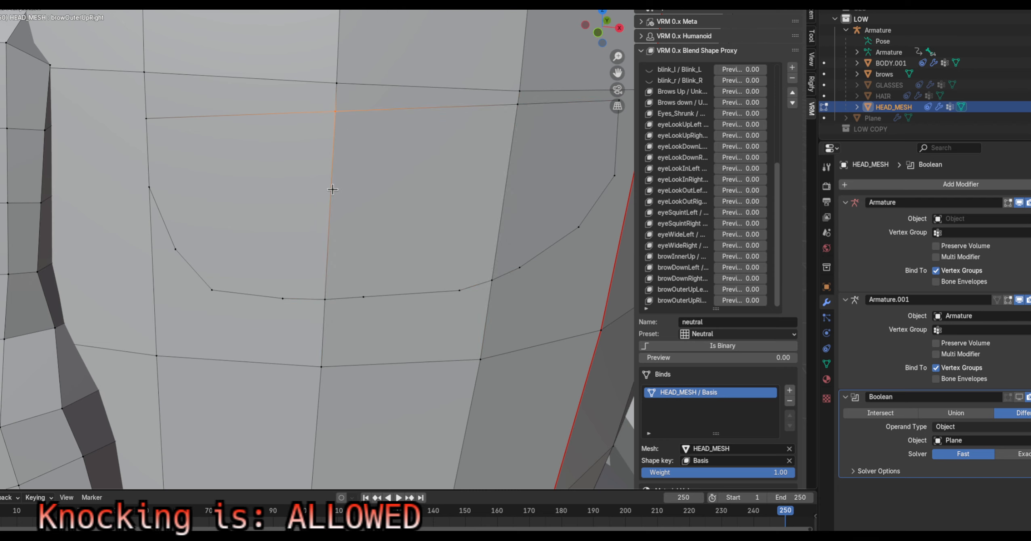
{"action": "key", "text": "alt+a"}
{"action": "middle_click_drag", "start_coordinate": [309, 164], "coordinate": [319, 197]}
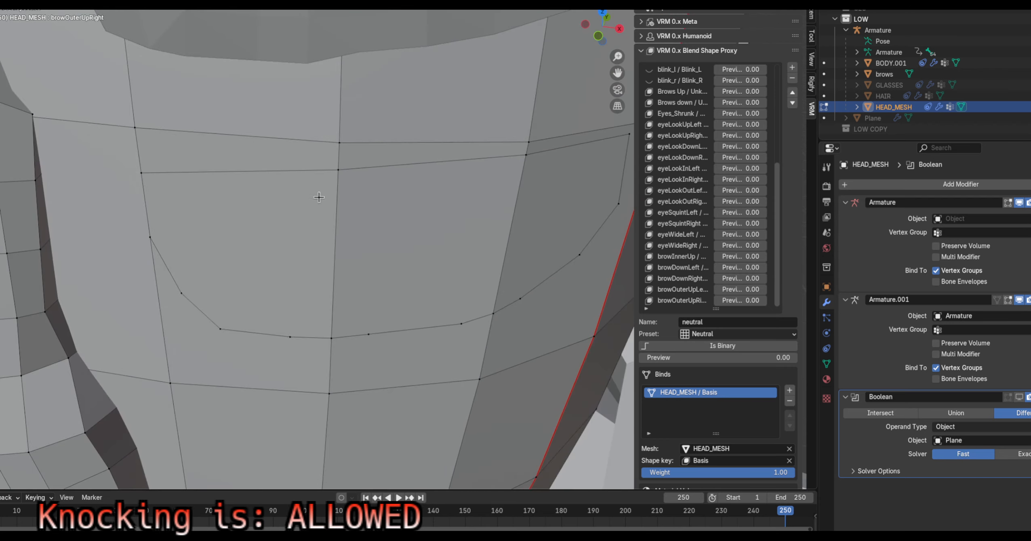
{"action": "left_click", "coordinate": [332, 205]}
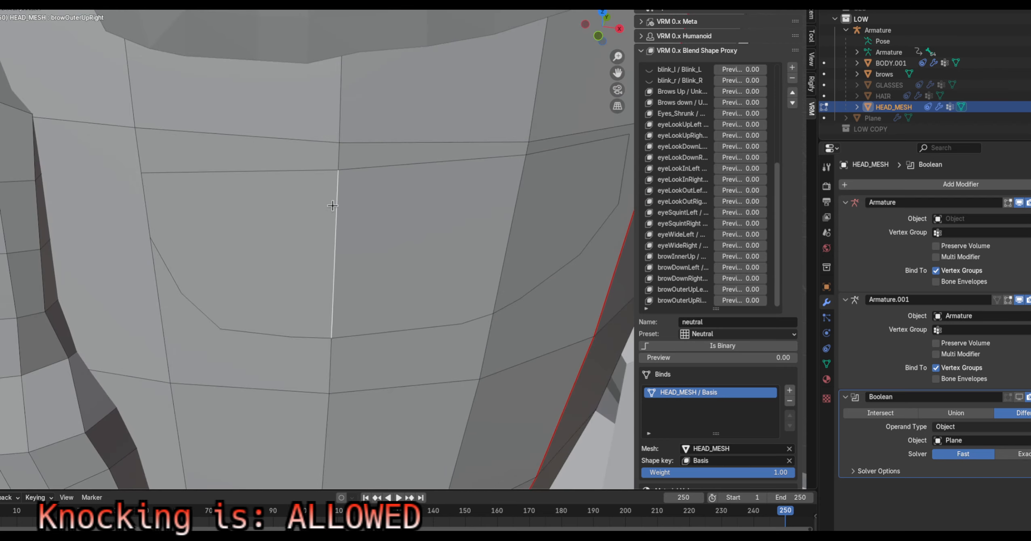
{"action": "left_click", "coordinate": [519, 211], "text": "shift"}
{"action": "key", "text": "1"}
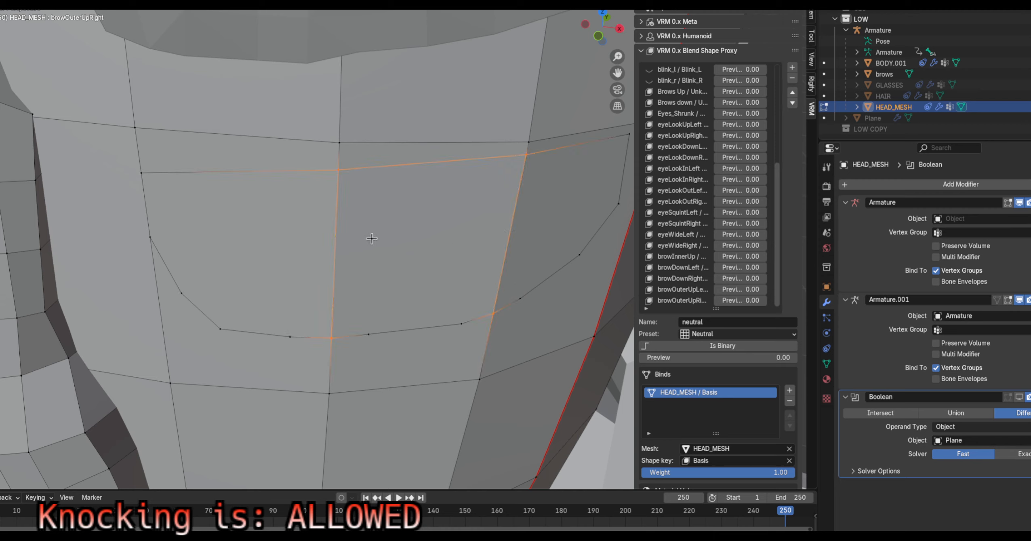
Try dissolving the selected edges inside the eye outline, then undo it
{"action": "key", "text": "x"}
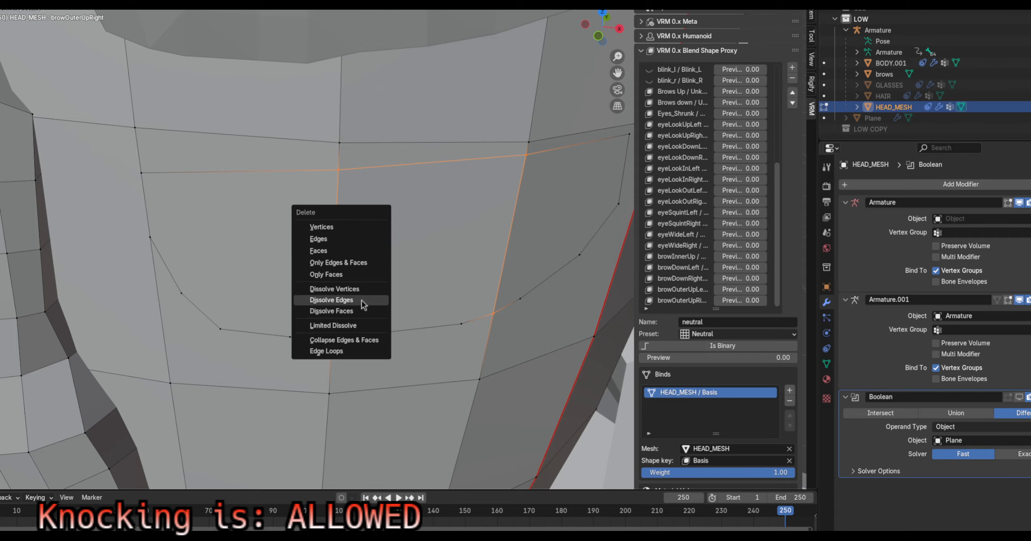
{"action": "left_click", "coordinate": [361, 300]}
{"action": "mouse_move", "coordinate": [426, 218]}
{"action": "middle_mouse_down"}
{"action": "mouse_move", "coordinate": [379, 182]}
{"action": "mouse_move", "coordinate": [409, 141]}
{"action": "mouse_move", "coordinate": [421, 214]}
{"action": "middle_mouse_up"}
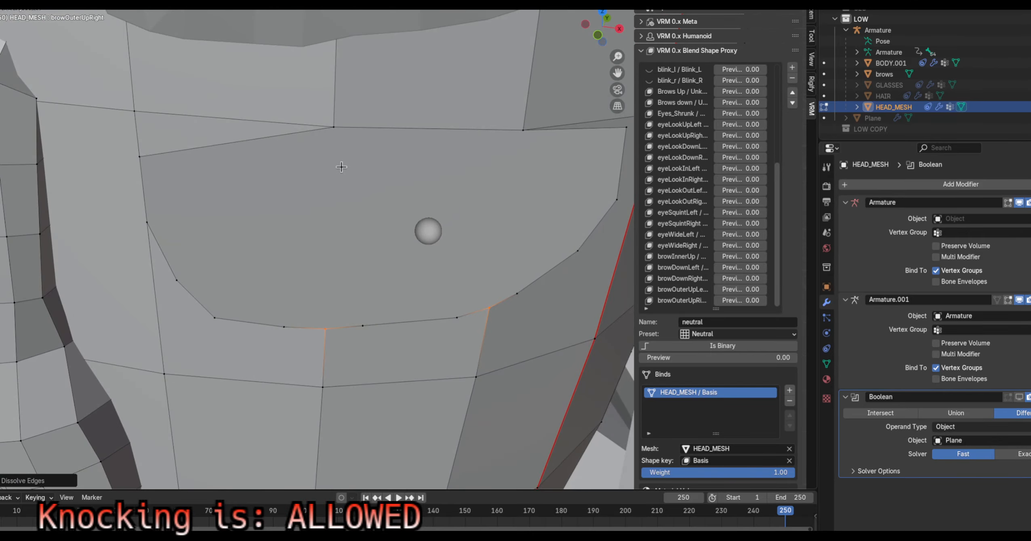
{"action": "key", "text": "ctrl+z"}
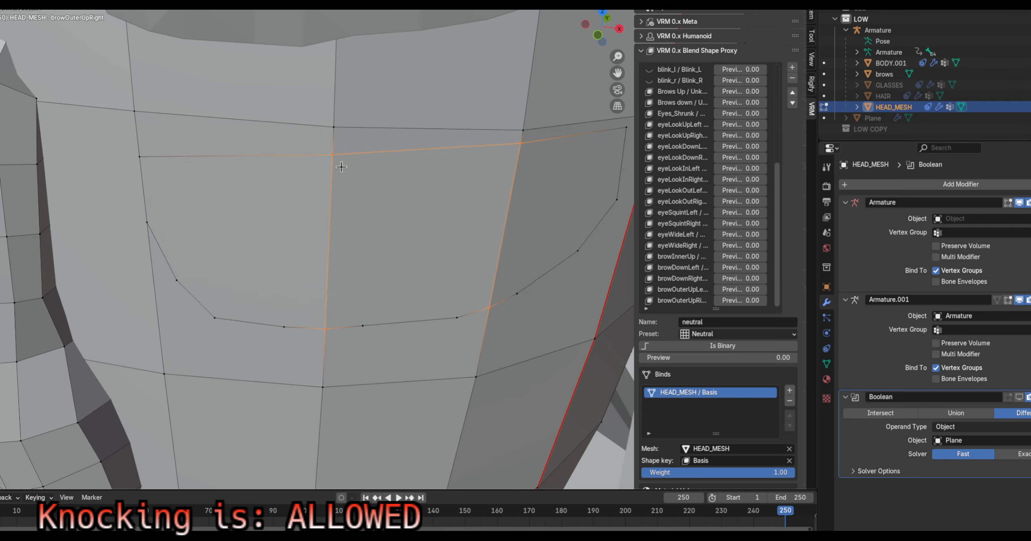
Delete the selected edges inside the eye outline to cut open the eye hole
{"action": "key", "text": "x"}
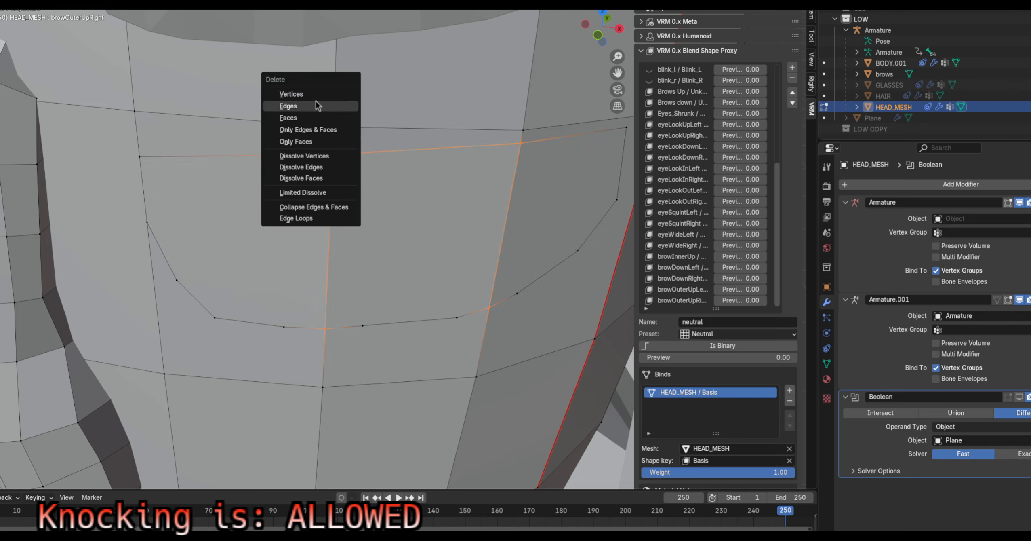
{"action": "left_click", "coordinate": [316, 103]}
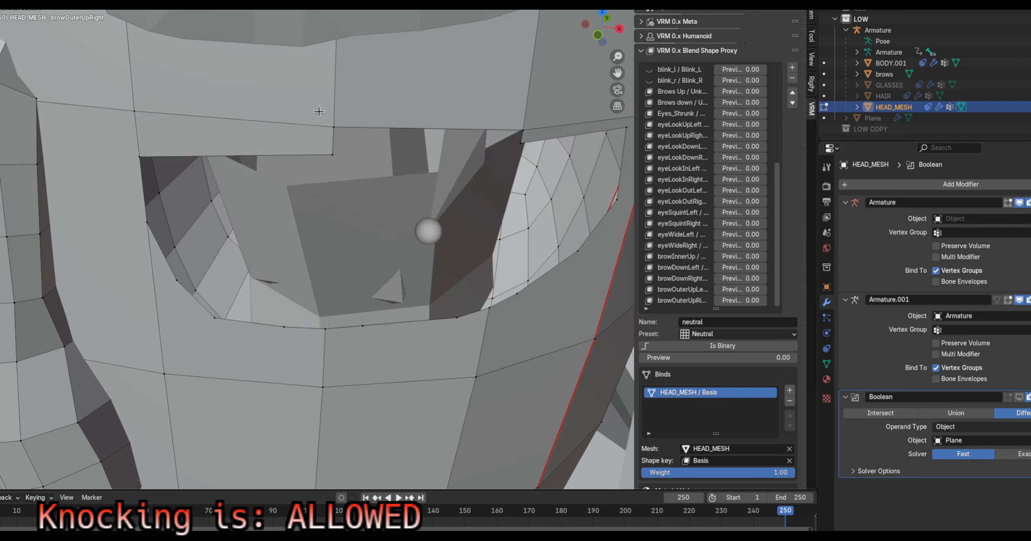
{"action": "middle_click_drag", "start_coordinate": [472, 201], "coordinate": [359, 191]}
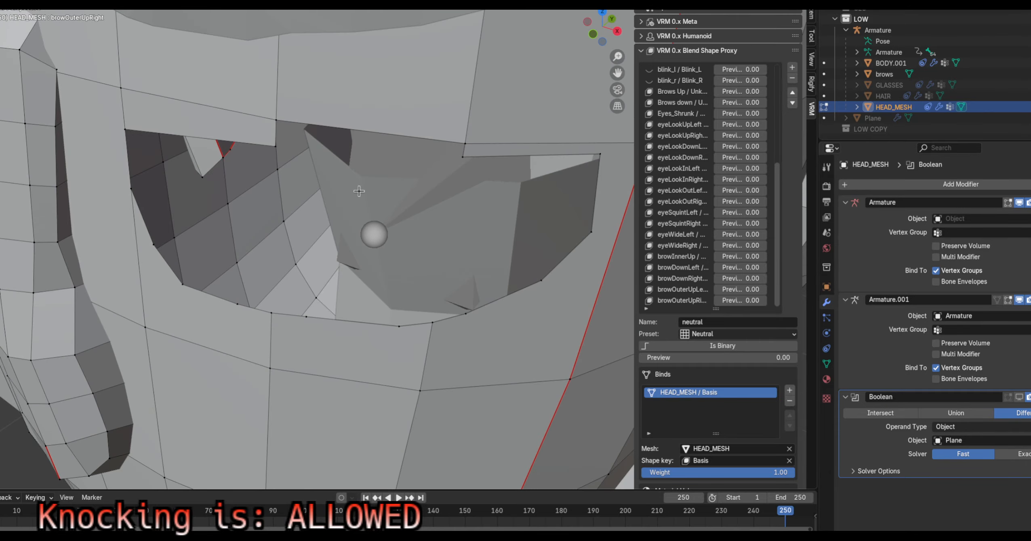
Select the vertices around the missing face above the eye opening and fill the gap along its upper edge
{"action": "left_click", "coordinate": [465, 160], "text": "alt"}
{"action": "left_click", "coordinate": [275, 121], "text": "alt"}
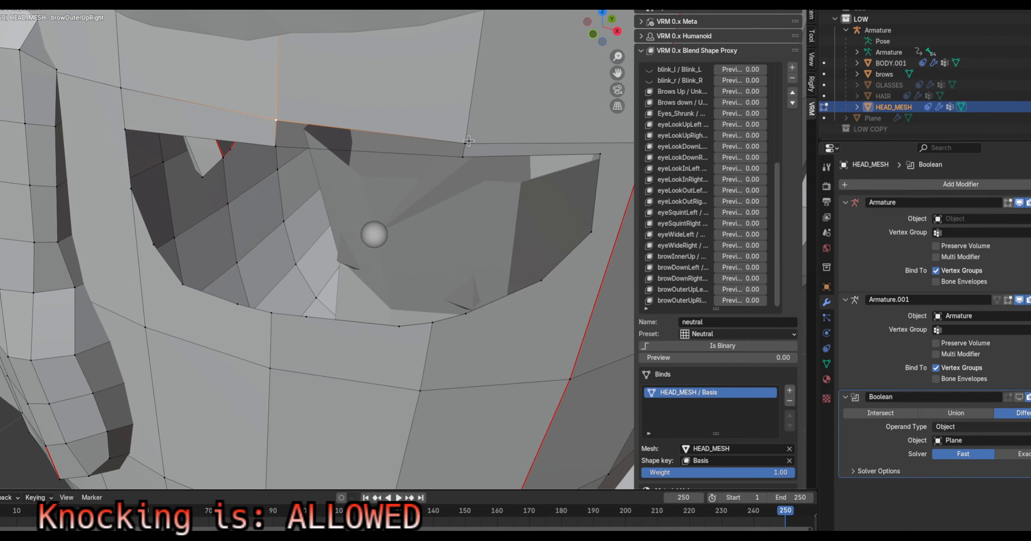
{"action": "middle_click_drag", "start_coordinate": [469, 141], "coordinate": [367, 221]}
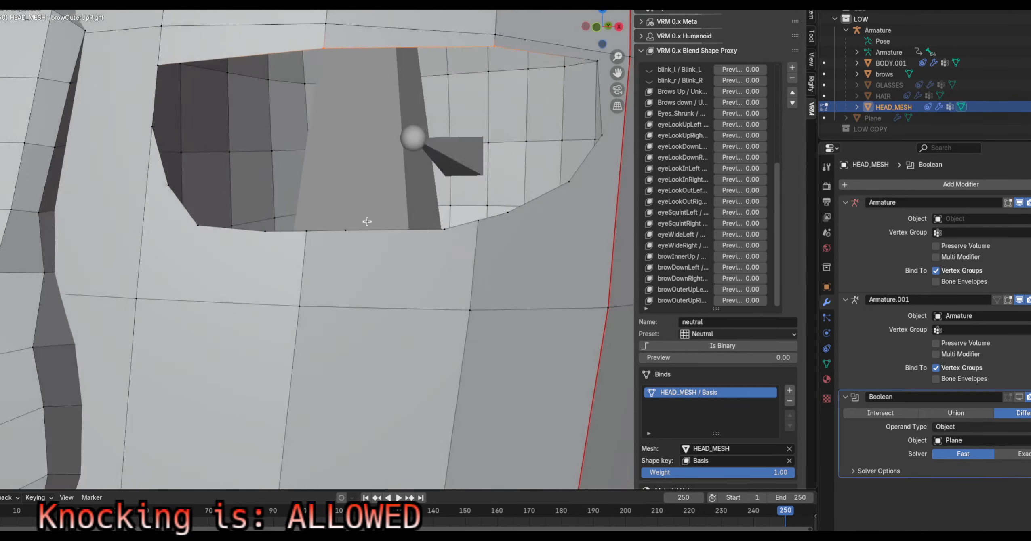
{"action": "scroll", "coordinate": [367, 221], "scroll_direction": "down", "scroll_amount": 6}
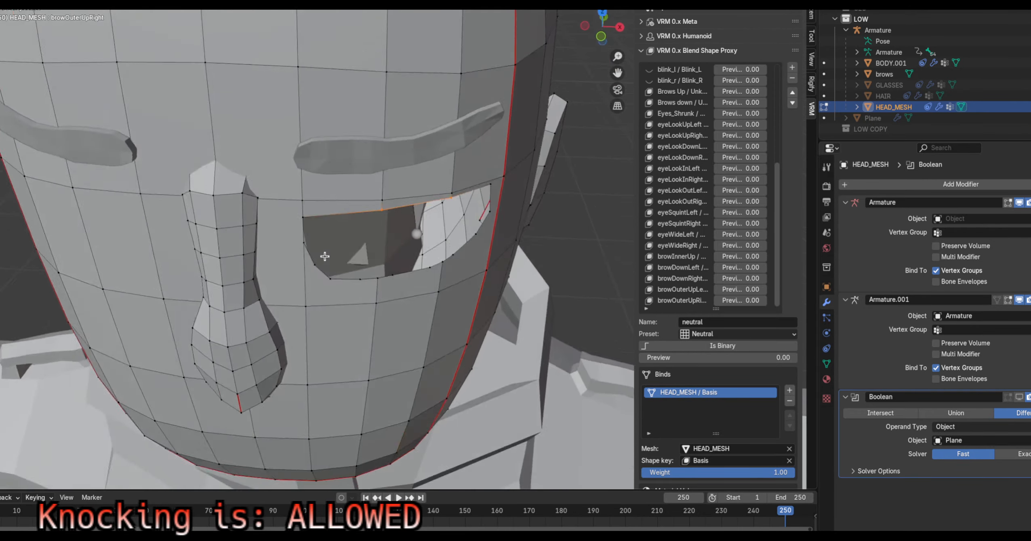
{"action": "middle_click_drag", "start_coordinate": [325, 256], "coordinate": [326, 223]}
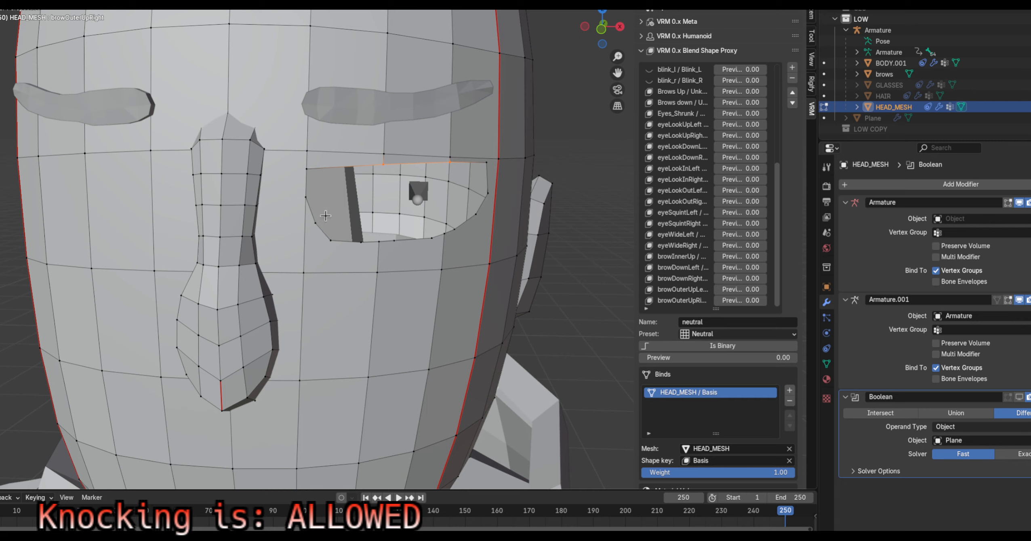
Try a Mirror modifier on the X axis for HEAD_MESH, then undo it
{"action": "left_click", "coordinate": [1021, 184]}
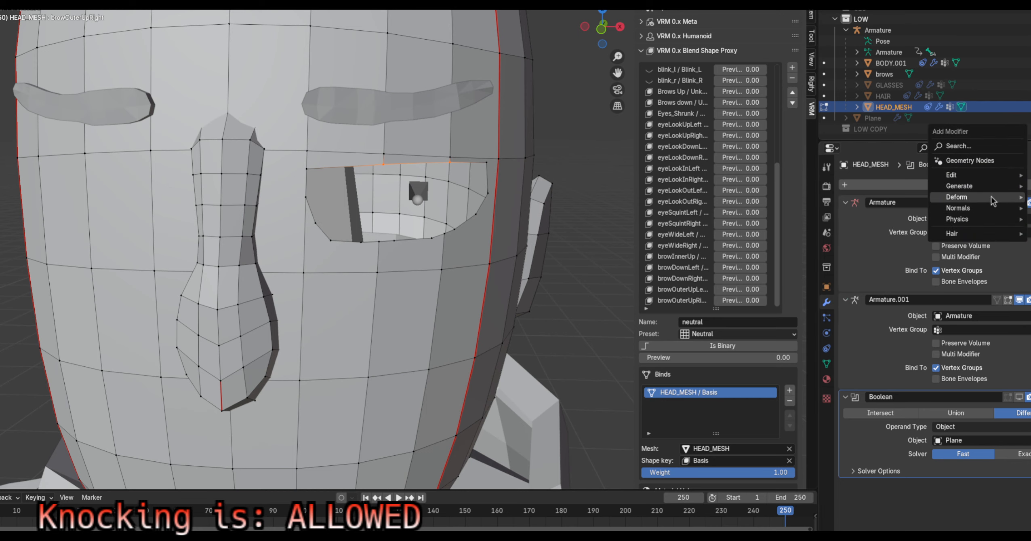
{"action": "mouse_move", "coordinate": [990, 186]}
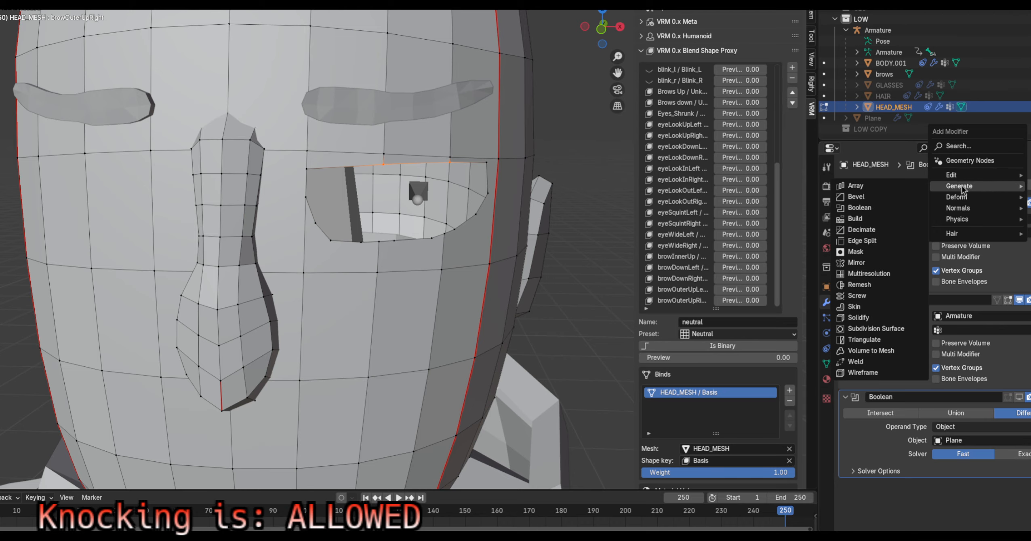
{"action": "left_click", "coordinate": [880, 263]}
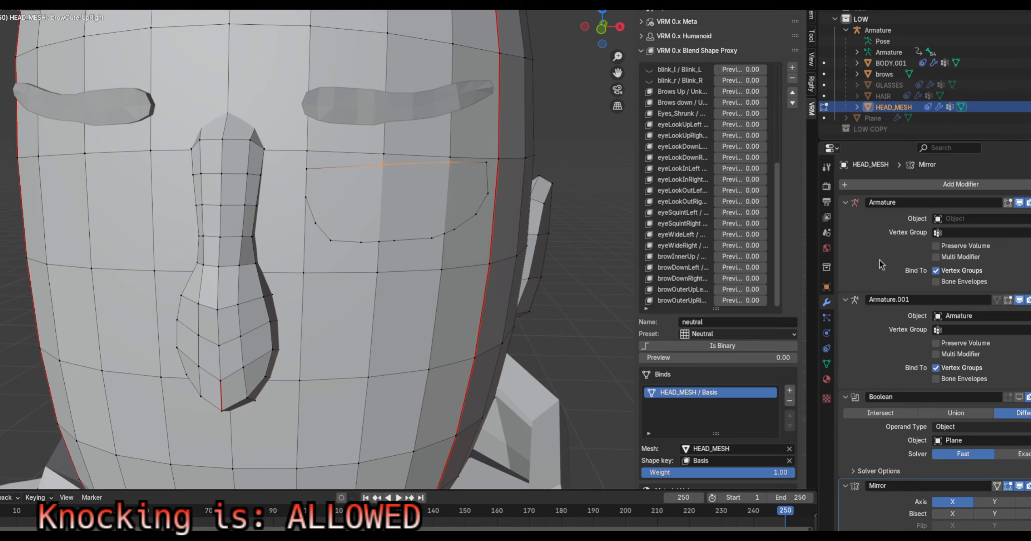
{"action": "middle_click_drag", "start_coordinate": [344, 244], "coordinate": [350, 264]}
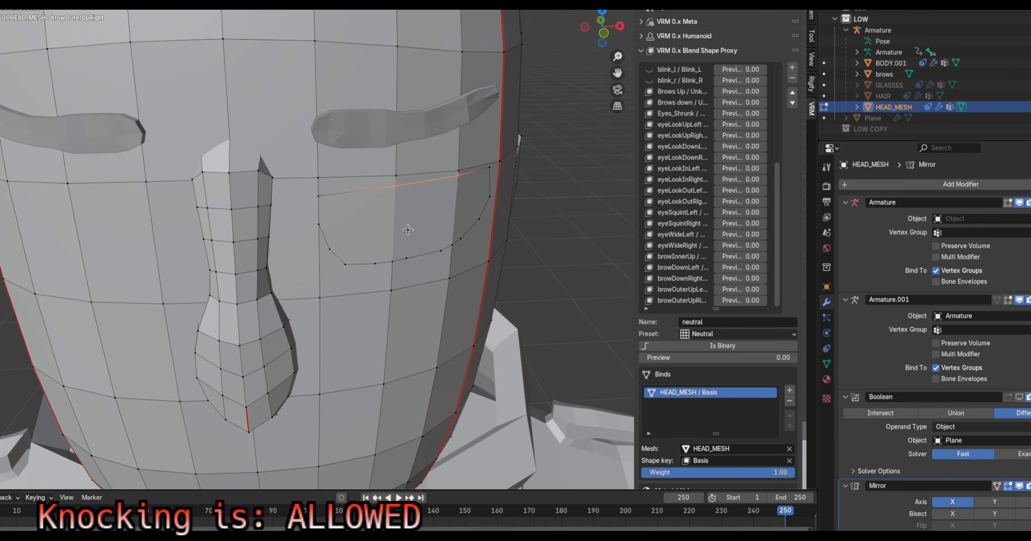
{"action": "key", "text": "ctrl+z"}
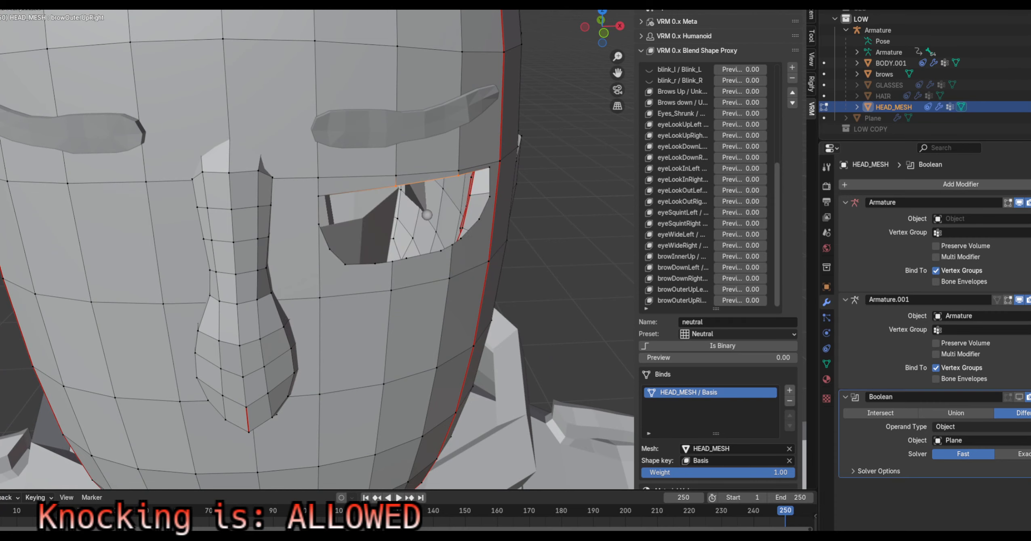
Inspect the shape of the eye opening from the front view and from the side of the head
{"action": "middle_click_drag", "start_coordinate": [361, 254], "coordinate": [332, 247]}
{"action": "key", "text": "KP_1"}
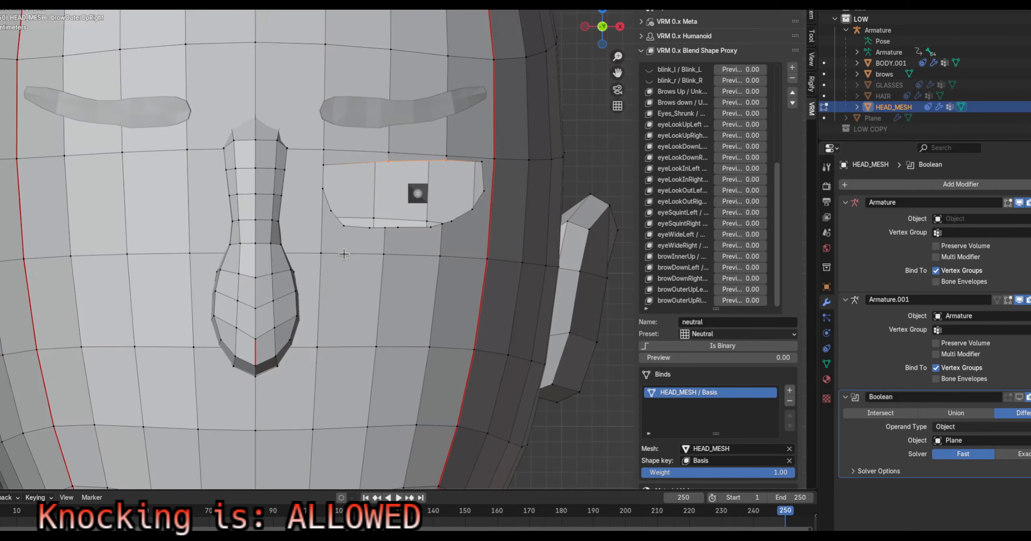
{"action": "scroll", "coordinate": [364, 227], "scroll_direction": "up", "scroll_amount": 3}
{"action": "middle_click_drag", "start_coordinate": [413, 244], "coordinate": [310, 278]}
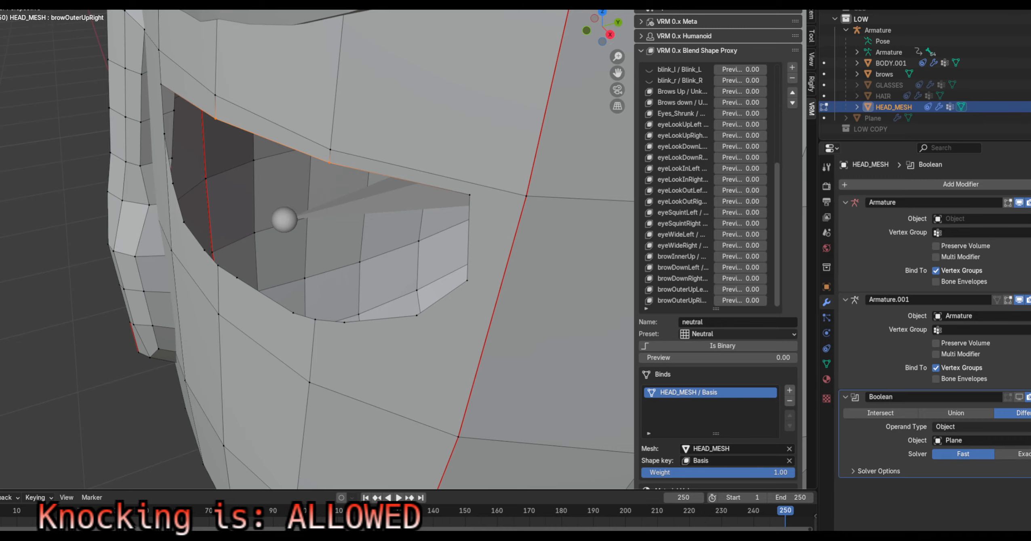
Switch the viewport to textured shading and compare the eye opening's edges with the painted eye outline
{"action": "key", "text": "z"}
{"action": "scroll", "coordinate": [366, 235], "scroll_direction": "down", "scroll_amount": 3}
{"action": "middle_click_drag", "start_coordinate": [366, 234], "coordinate": [404, 150]}
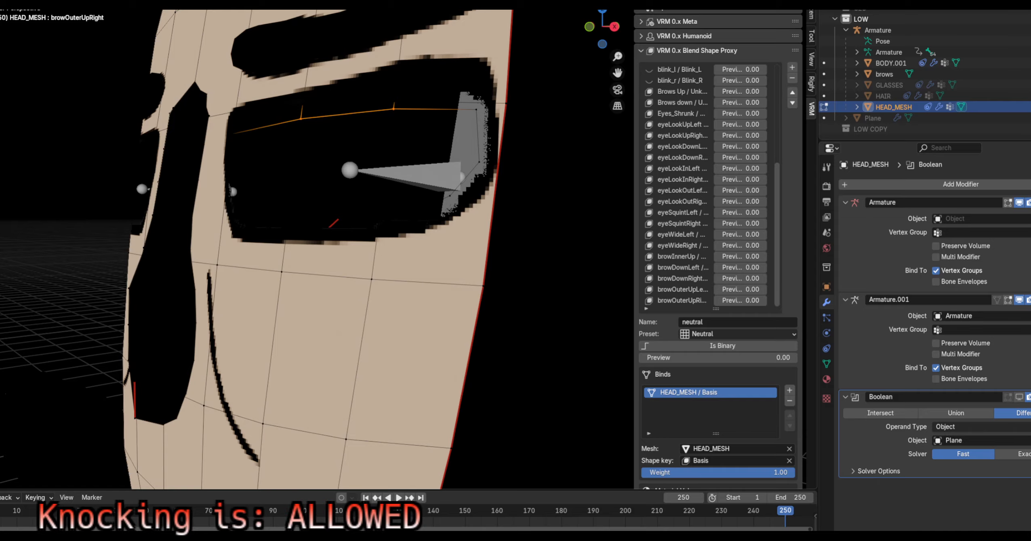
{"action": "key", "text": "z"}
{"action": "mouse_move", "coordinate": [383, 183]}
{"action": "middle_mouse_down"}
{"action": "mouse_move", "coordinate": [367, 199]}
{"action": "mouse_move", "coordinate": [410, 201]}
{"action": "middle_mouse_up"}
{"action": "scroll", "coordinate": [410, 200], "scroll_direction": "up", "scroll_amount": 6}
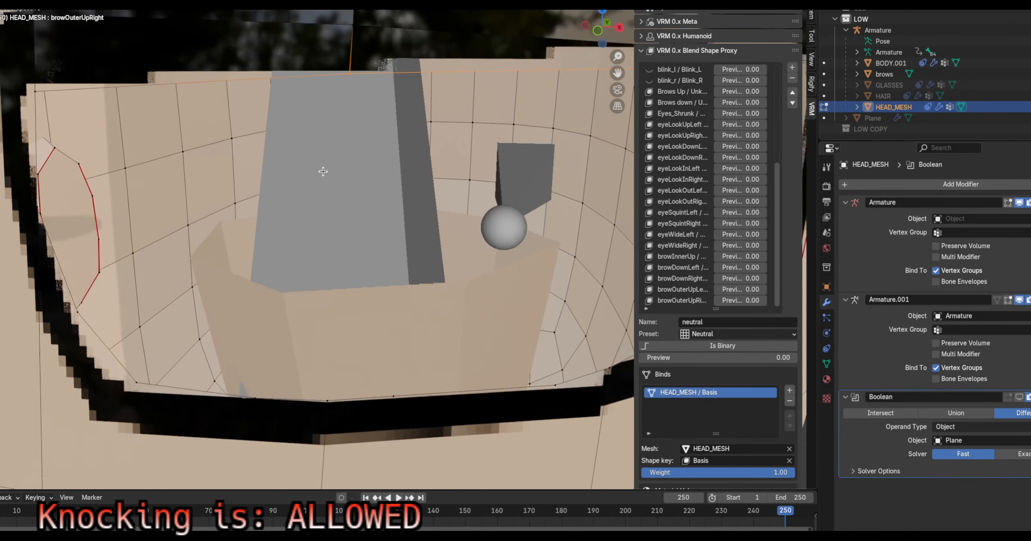
{"action": "middle_click_drag", "start_coordinate": [323, 171], "coordinate": [331, 191]}
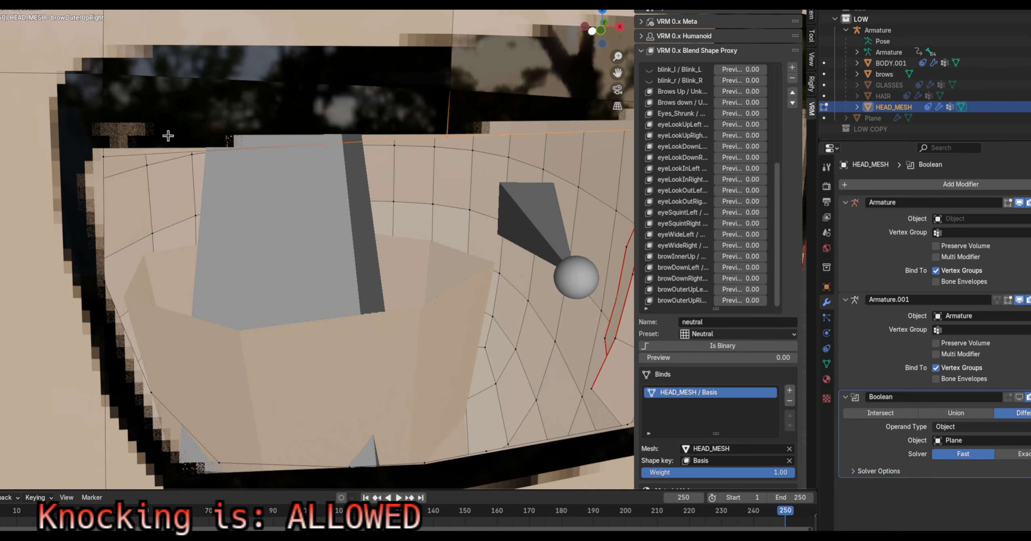
{"action": "middle_click_drag", "start_coordinate": [168, 136], "coordinate": [200, 172]}
{"action": "left_click", "coordinate": [176, 186]}
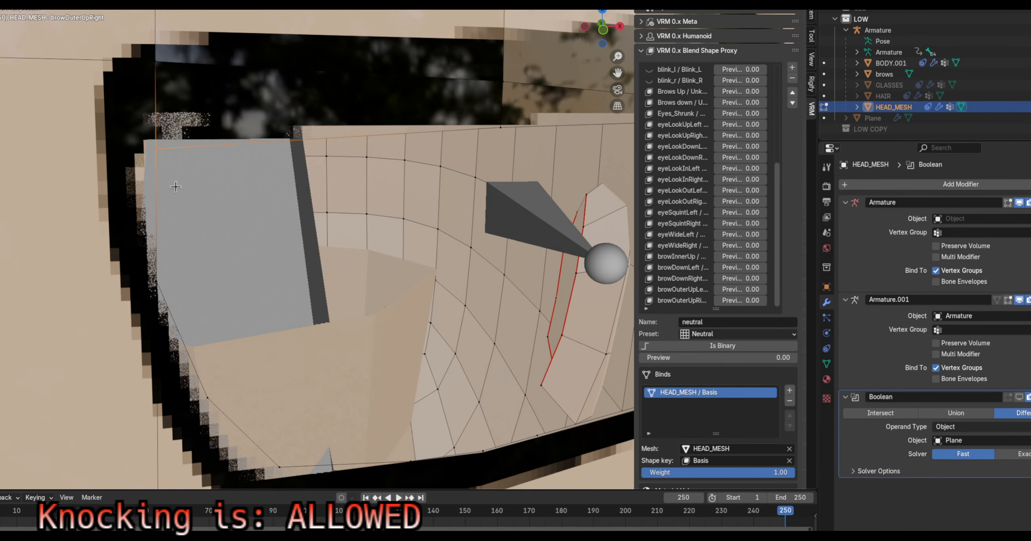
{"action": "key", "text": "g"}
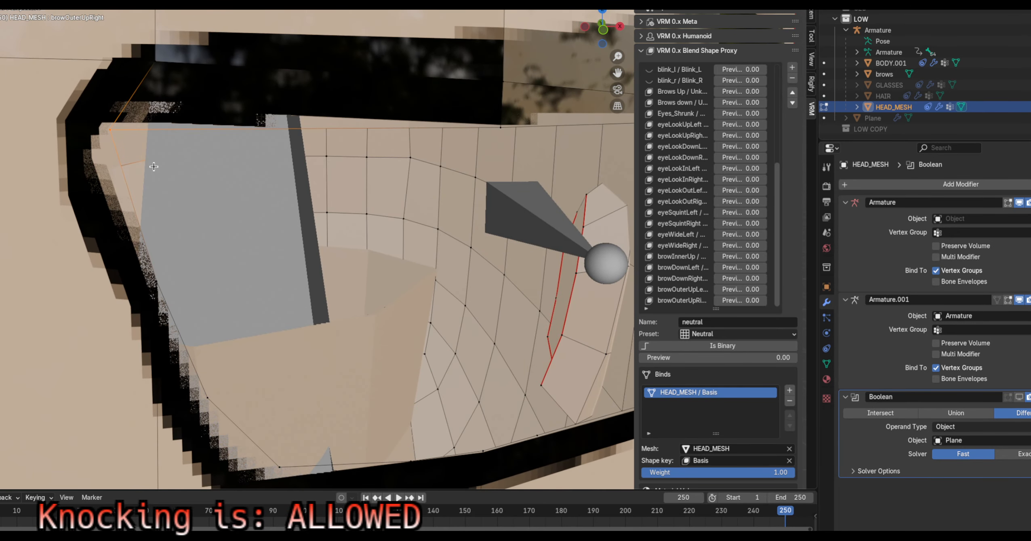
{"action": "right_click", "coordinate": [179, 172]}
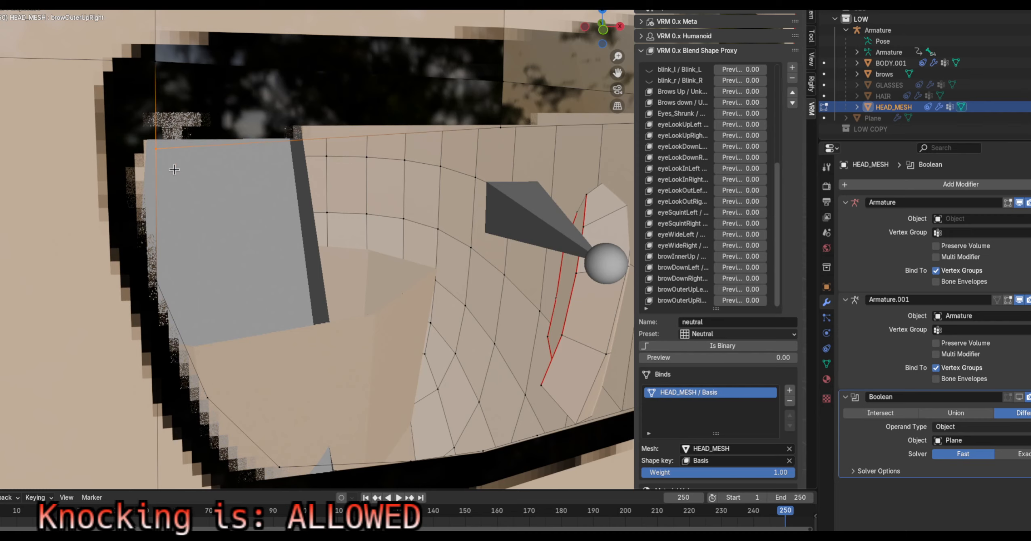
{"action": "key", "text": "g"}
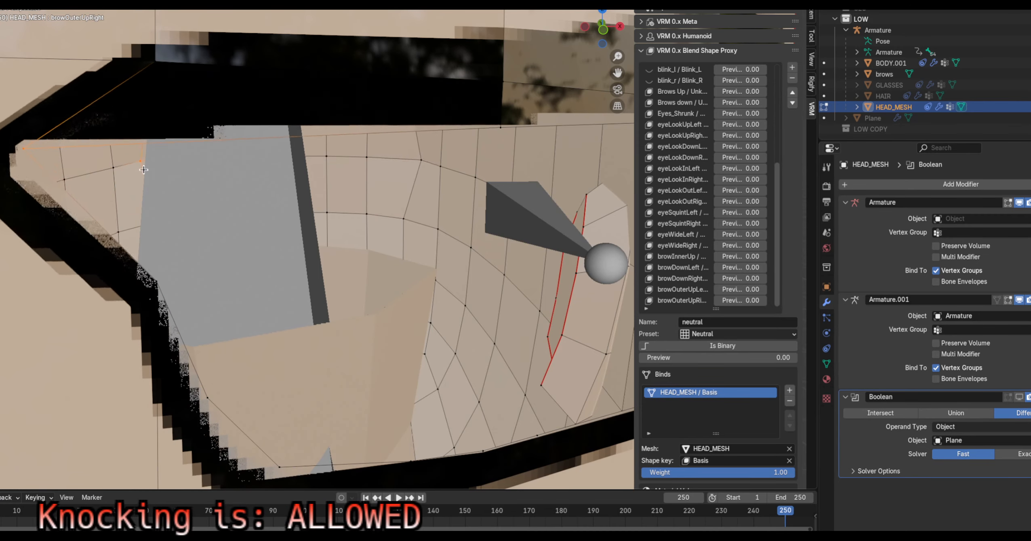
{"action": "right_click", "coordinate": [184, 180]}
Move the vertex at the lower inner corner of the eye opening to follow the painted outline
{"action": "scroll", "coordinate": [201, 184], "scroll_direction": "down", "scroll_amount": 3}
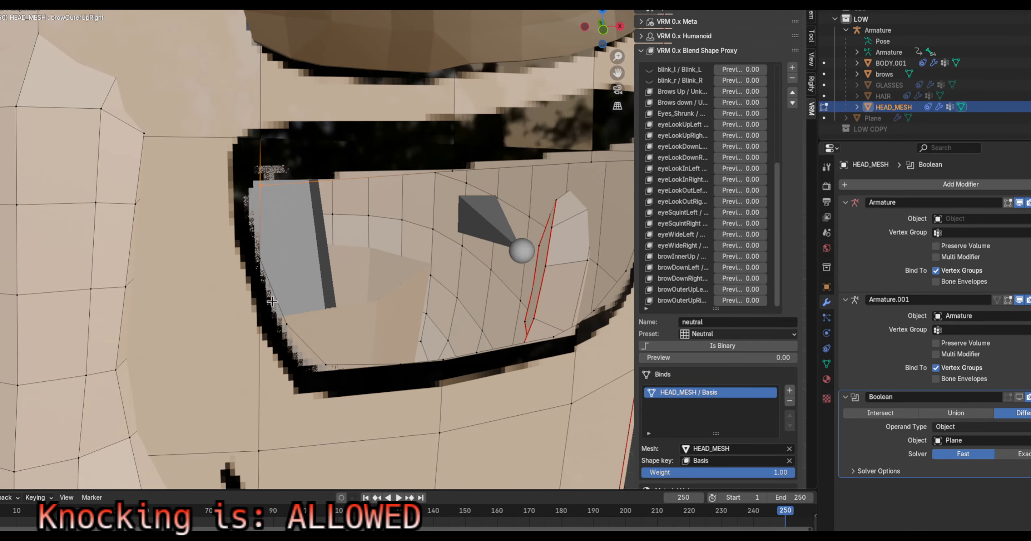
{"action": "left_click", "coordinate": [291, 328]}
{"action": "key", "text": "g"}
{"action": "left_click_drag", "start_coordinate": [284, 341], "coordinate": [302, 321]}
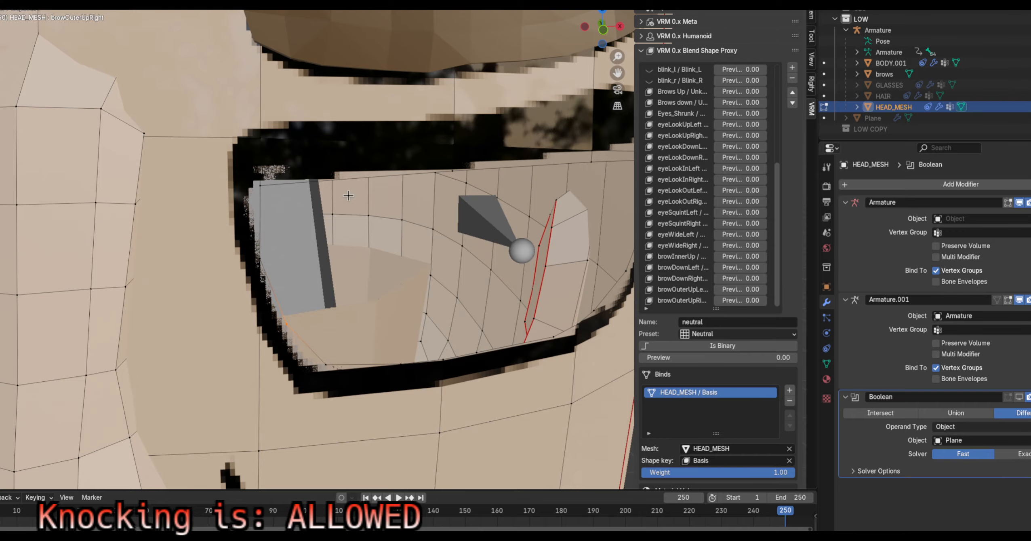
Adjust a vertex on the lower edge of the eye opening to fit the painted outline
{"action": "middle_click_drag", "start_coordinate": [489, 333], "coordinate": [414, 304]}
{"action": "left_click", "coordinate": [256, 149]}
{"action": "scroll", "coordinate": [421, 306], "scroll_direction": "up", "scroll_amount": 3}
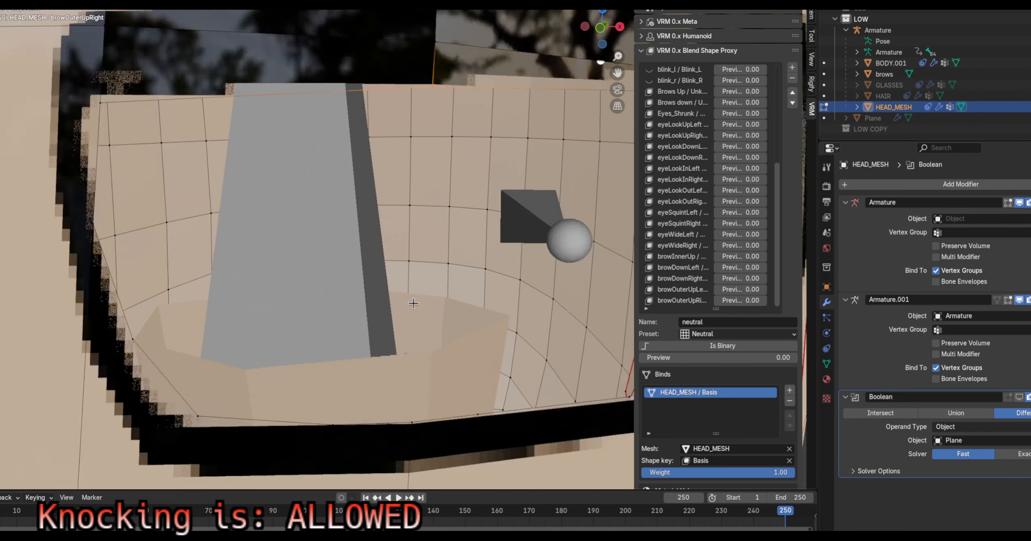
{"action": "scroll", "coordinate": [413, 304], "scroll_direction": "down", "scroll_amount": 2}
{"action": "middle_click_drag", "start_coordinate": [435, 338], "coordinate": [343, 305]}
{"action": "left_click", "coordinate": [431, 285]}
{"action": "key", "text": "g"}
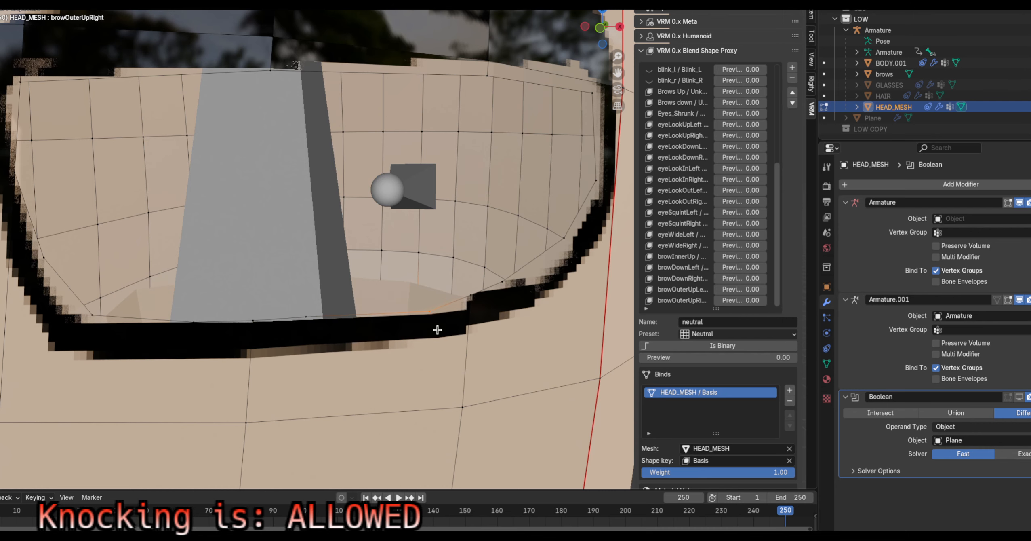
{"action": "left_click", "coordinate": [439, 330]}
{"action": "scroll", "coordinate": [480, 313], "scroll_direction": "up", "scroll_amount": 2}
{"action": "middle_click_drag", "start_coordinate": [480, 325], "coordinate": [382, 302]}
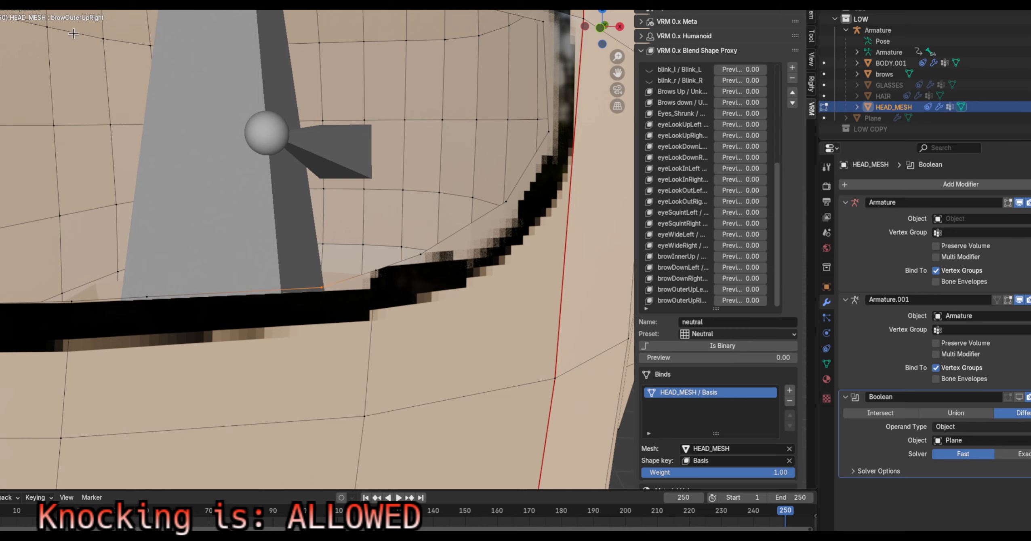
{"action": "scroll", "coordinate": [521, 273], "scroll_direction": "down", "scroll_amount": 3}
{"action": "middle_click_drag", "start_coordinate": [476, 271], "coordinate": [444, 299]}
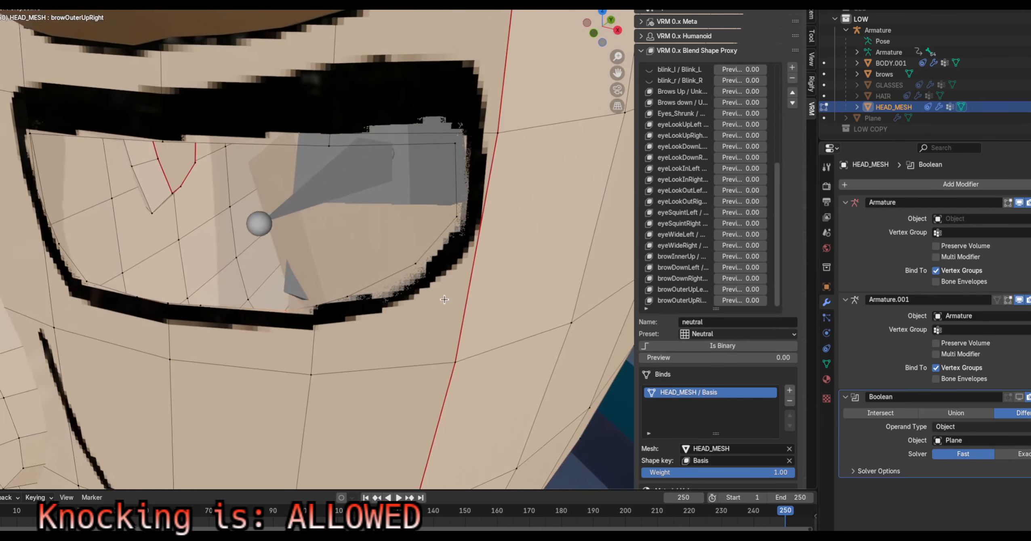
{"action": "left_click", "coordinate": [329, 144]}
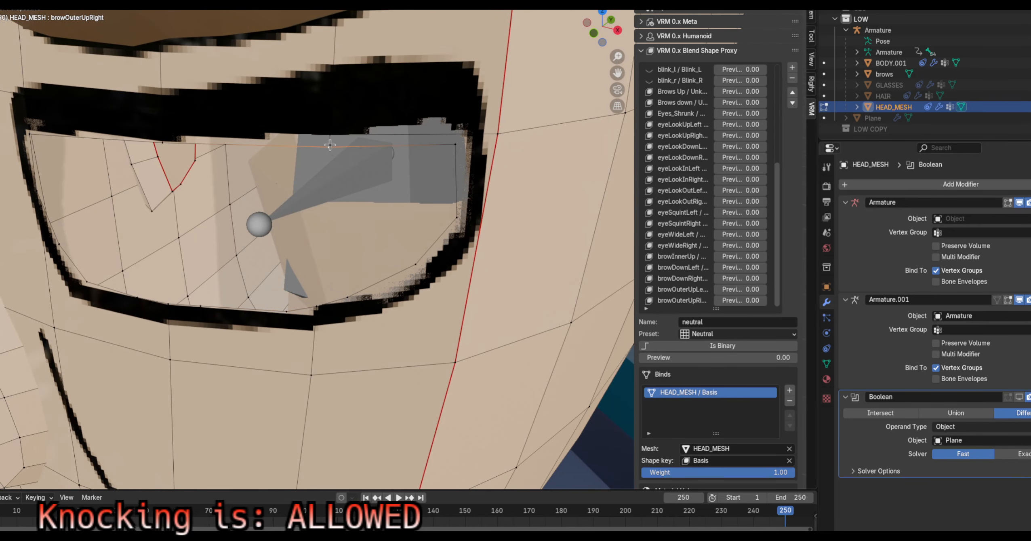
{"action": "middle_click_drag", "start_coordinate": [368, 202], "coordinate": [276, 132]}
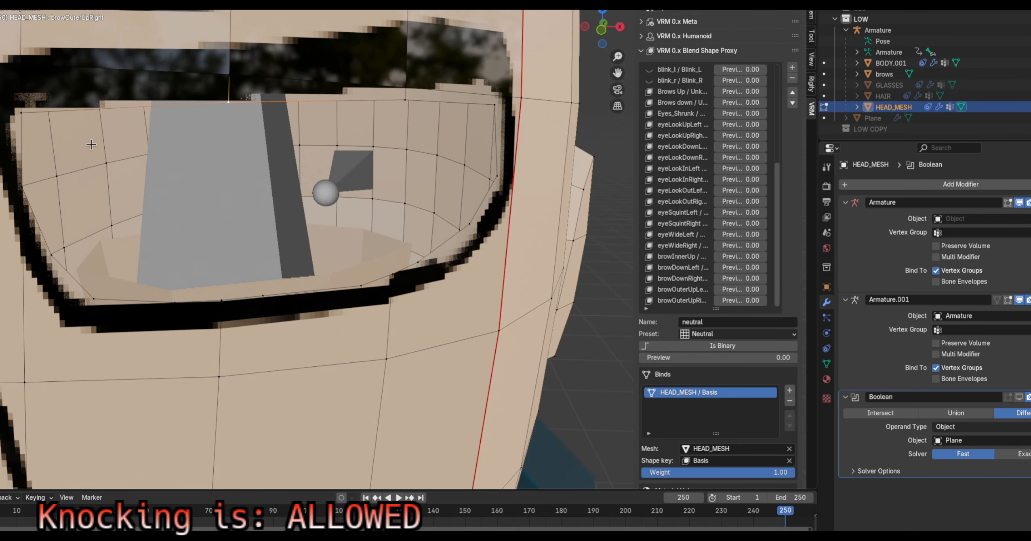
{"action": "left_click", "coordinate": [21, 113], "text": "shift"}
{"action": "left_click", "coordinate": [22, 187], "text": "shift"}
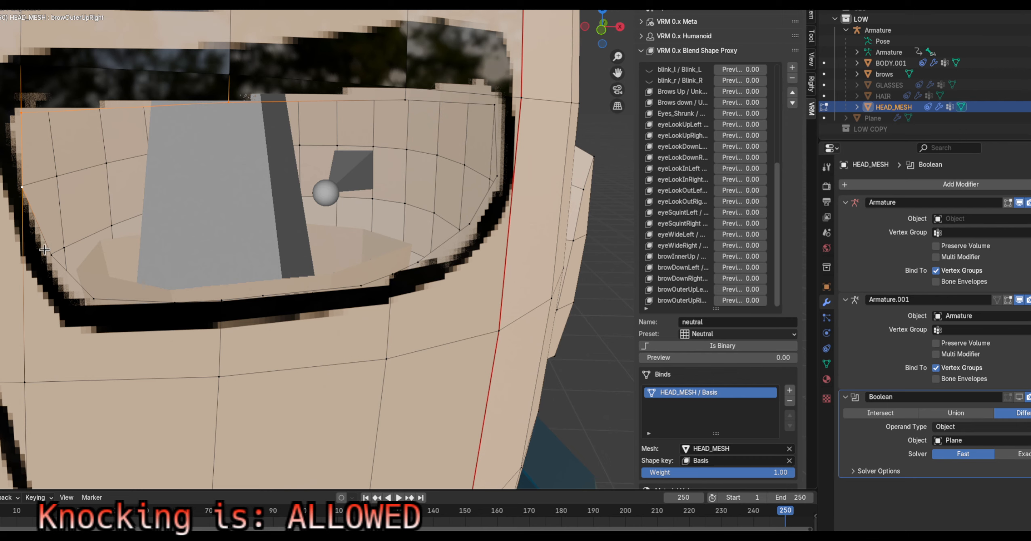
{"action": "middle_click_drag", "start_coordinate": [83, 228], "coordinate": [113, 236]}
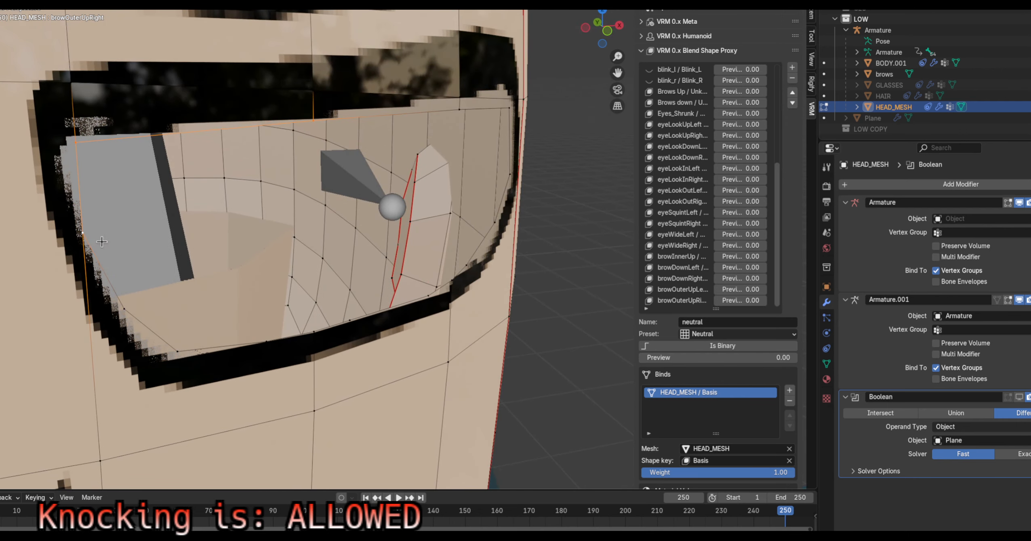
Select the vertices down the inner side and along the lower edge of the eye opening
{"action": "left_click", "coordinate": [82, 230]}
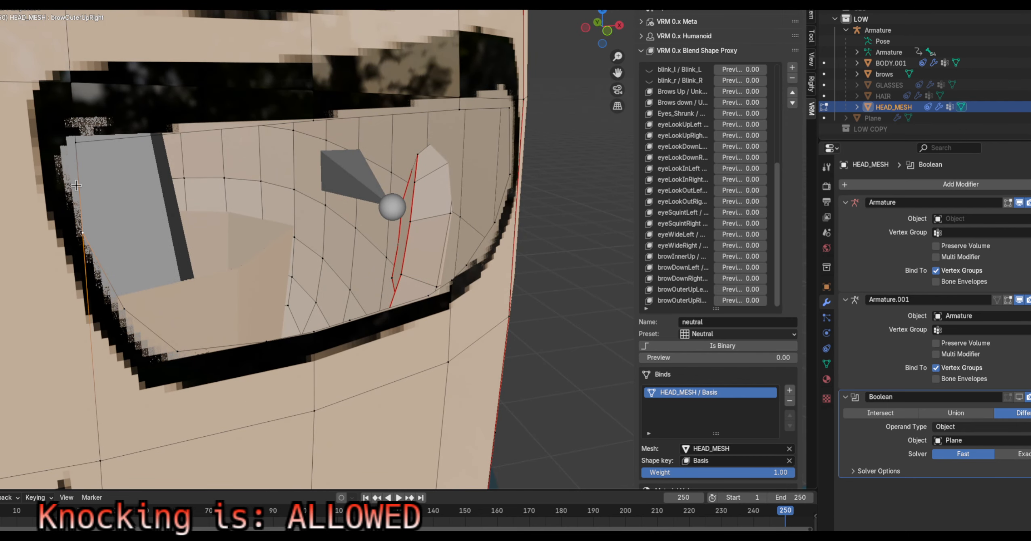
{"action": "left_click", "coordinate": [124, 309], "text": "shift"}
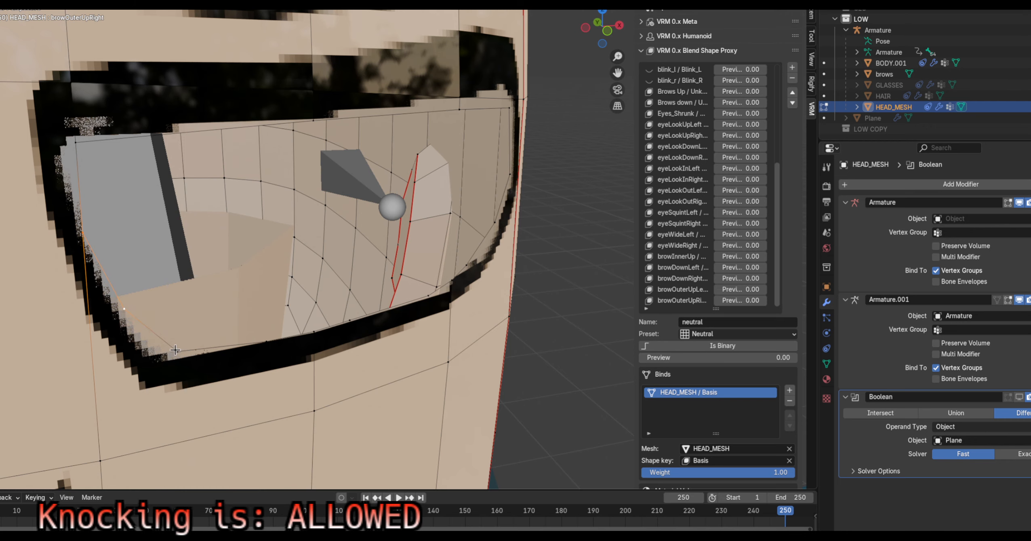
{"action": "left_click", "coordinate": [175, 350], "text": "shift"}
{"action": "left_click", "coordinate": [275, 346], "text": "shift"}
{"action": "left_click", "coordinate": [310, 338], "text": "shift"}
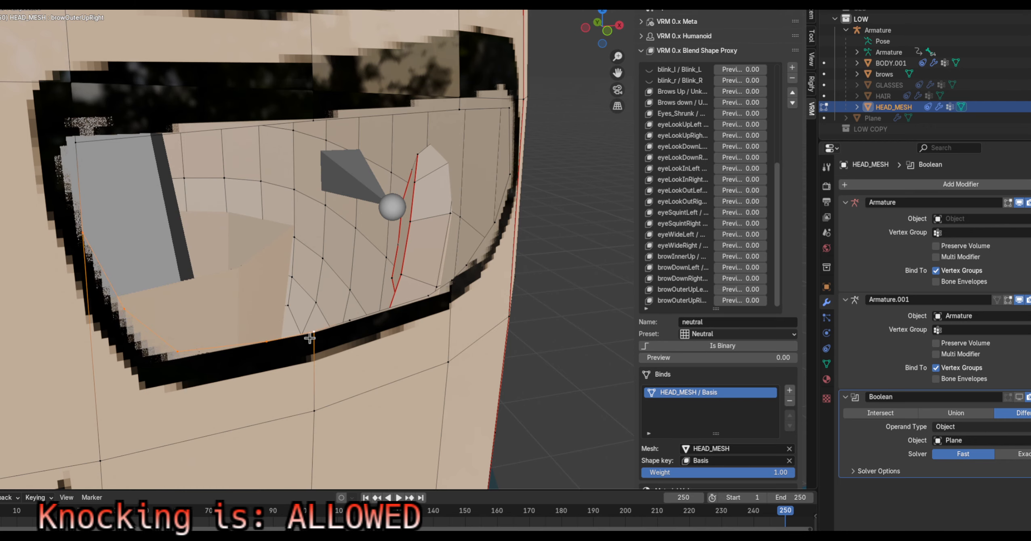
{"action": "middle_click_drag", "start_coordinate": [362, 348], "coordinate": [354, 364]}
{"action": "left_click", "coordinate": [328, 364], "text": "shift"}
{"action": "left_click", "coordinate": [407, 333], "text": "shift"}
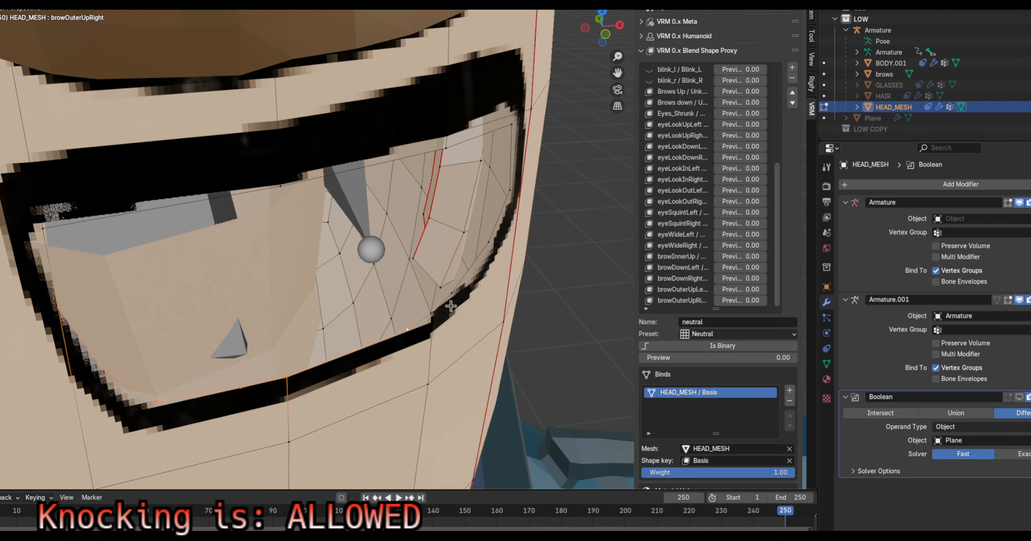
Add the vertices of the outer side and upper edge to the selection, completing the loop around the eye opening
{"action": "middle_click_drag", "start_coordinate": [433, 312], "coordinate": [417, 307]}
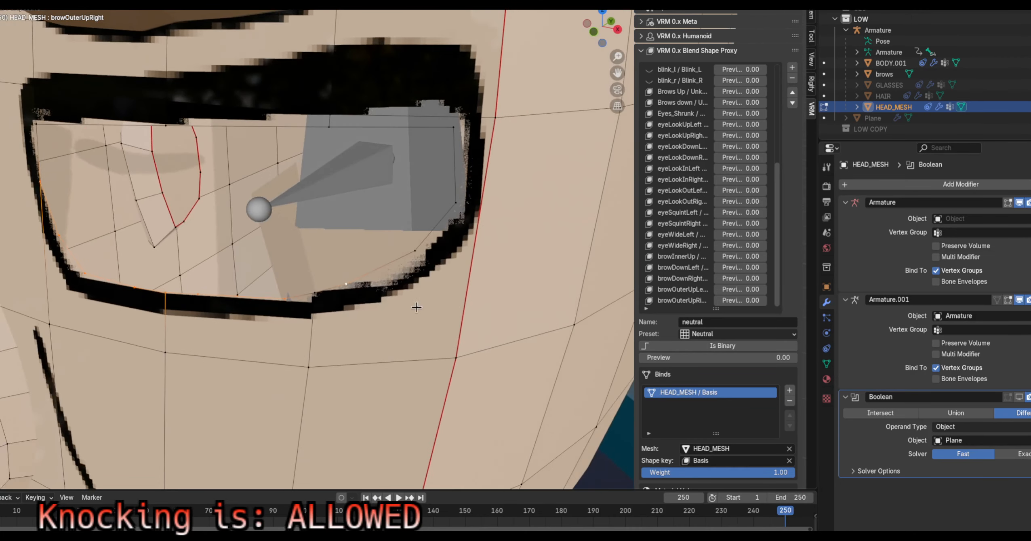
{"action": "left_click", "coordinate": [313, 292], "text": "shift"}
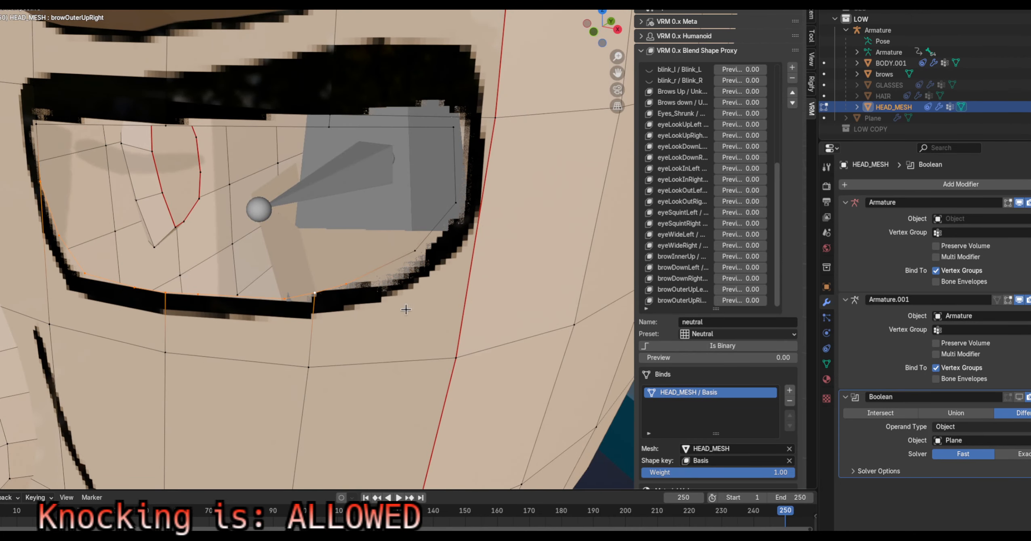
{"action": "left_click", "coordinate": [415, 251], "text": "shift"}
{"action": "left_click", "coordinate": [456, 202], "text": "shift"}
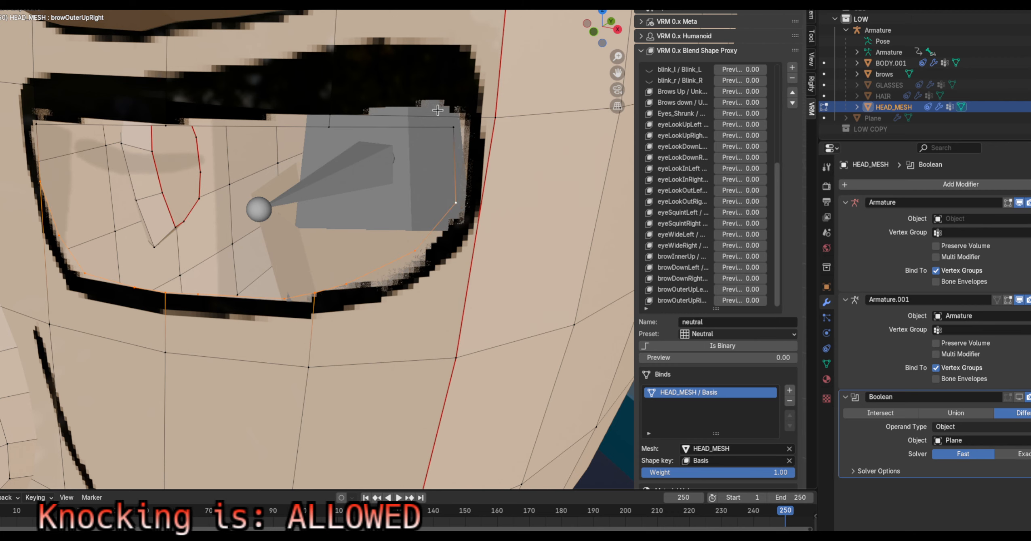
{"action": "left_click", "coordinate": [451, 129], "text": "shift"}
{"action": "left_click", "coordinate": [329, 127], "text": "shift"}
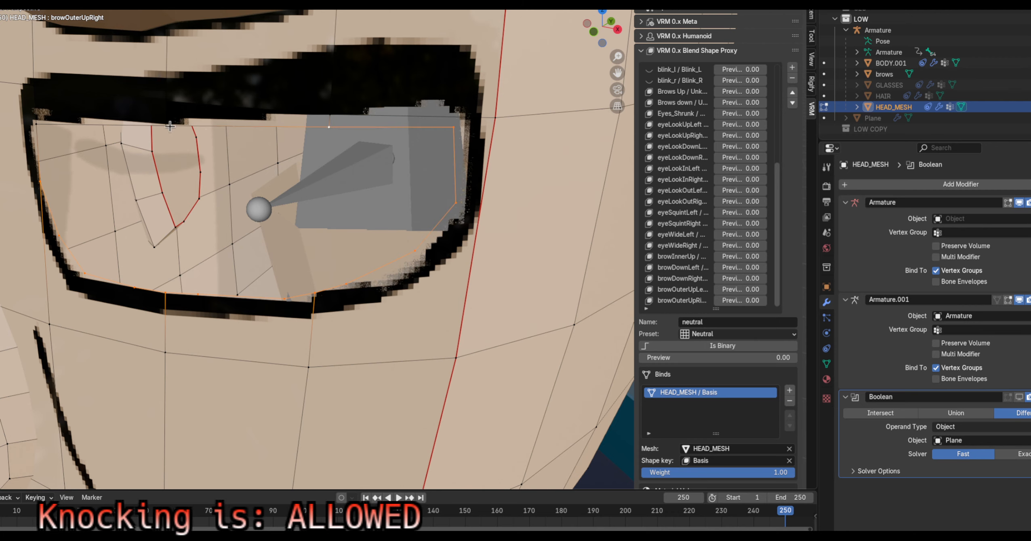
{"action": "middle_click_drag", "start_coordinate": [181, 134], "coordinate": [212, 184]}
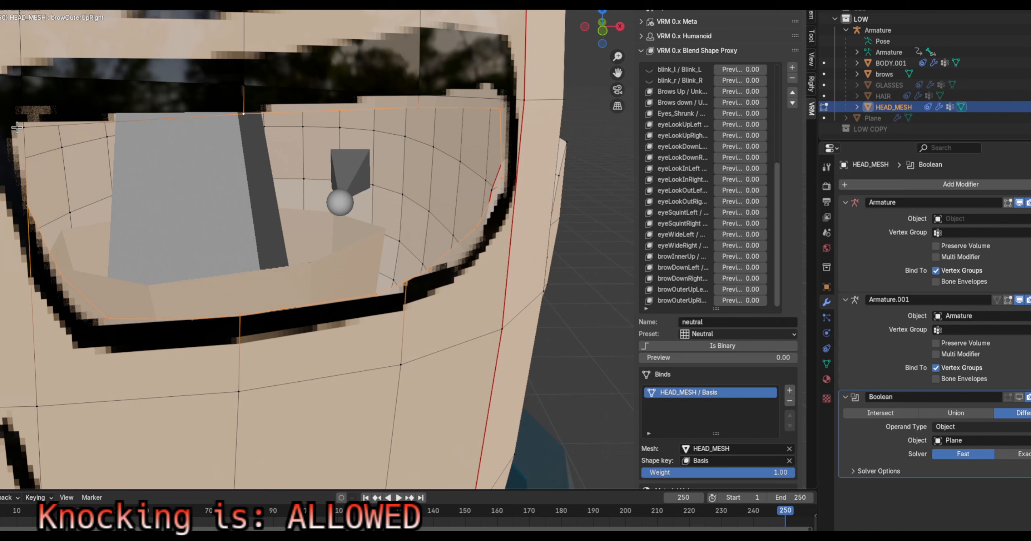
{"action": "scroll", "coordinate": [153, 254], "scroll_direction": "down", "scroll_amount": 8}
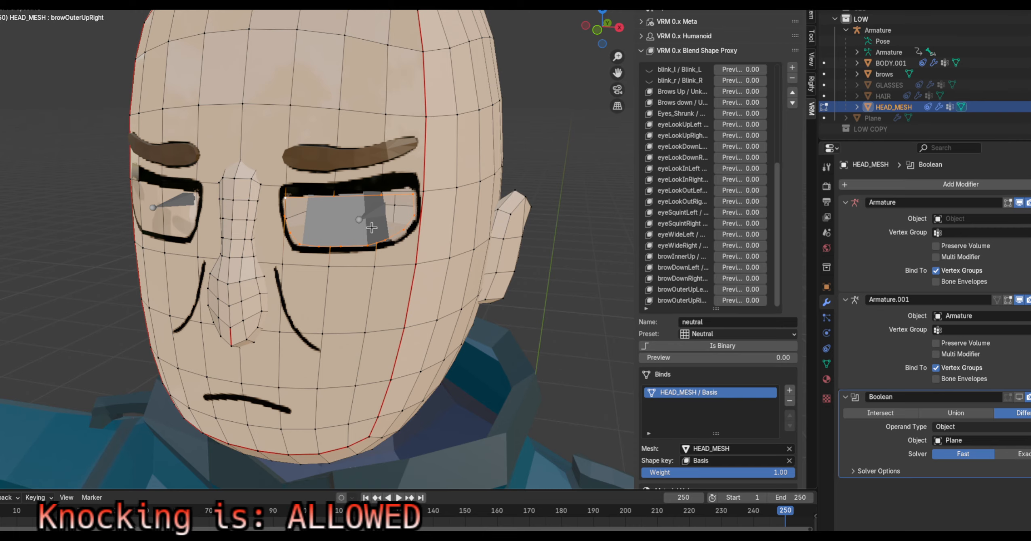
{"action": "scroll", "coordinate": [376, 225], "scroll_direction": "up", "scroll_amount": 5}
{"action": "middle_click_drag", "start_coordinate": [368, 203], "coordinate": [393, 201]}
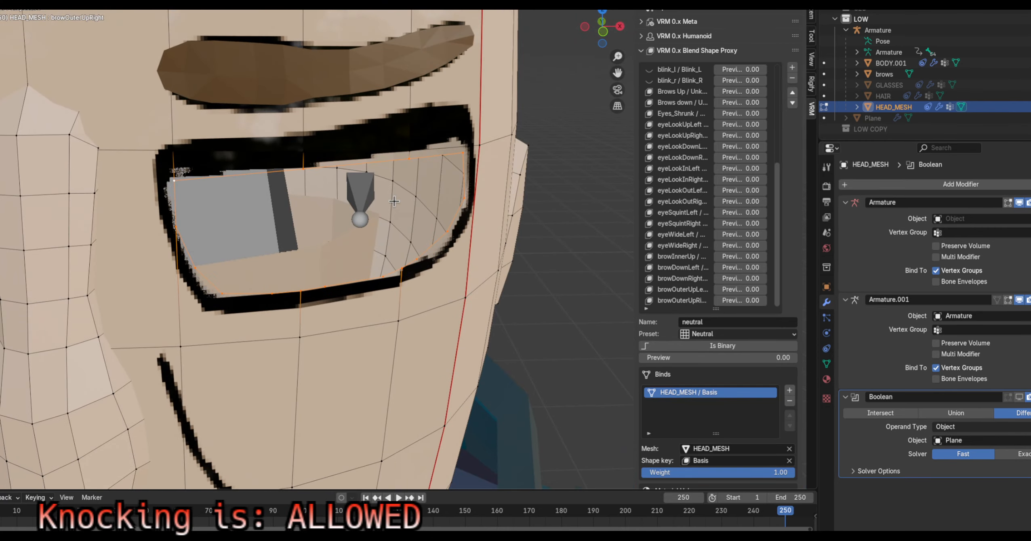
{"action": "key", "text": "KP_3"}
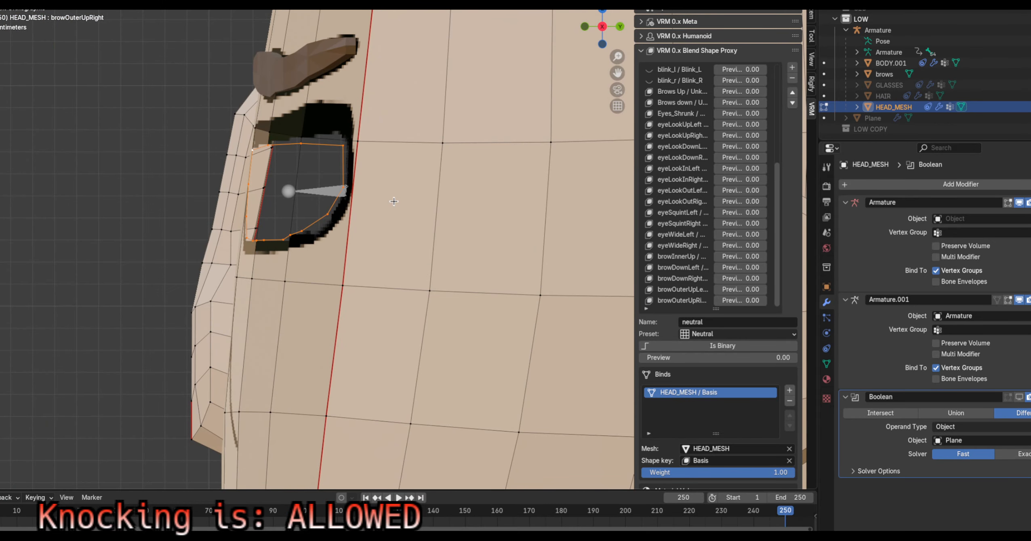
{"action": "key", "text": "e"}
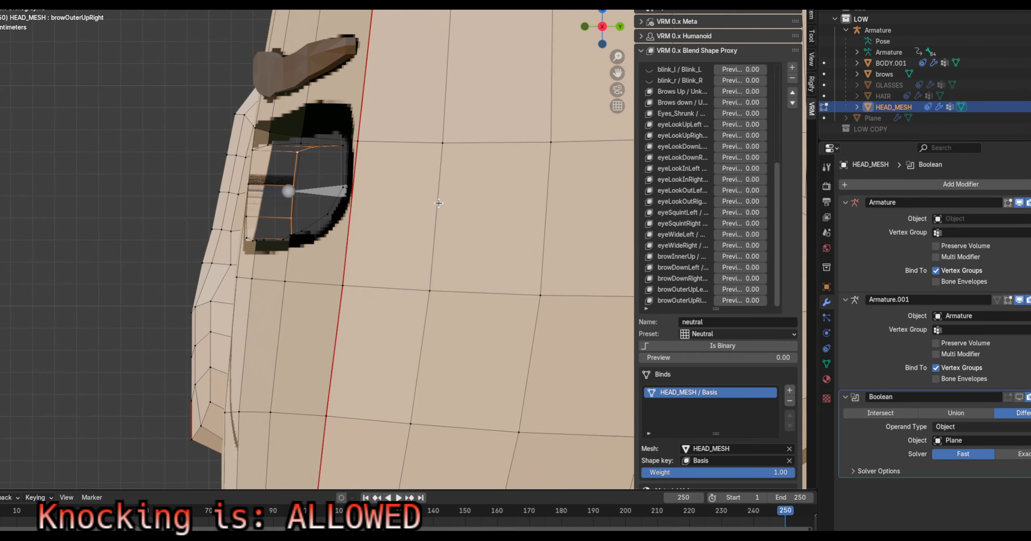
{"action": "right_click", "coordinate": [440, 203]}
{"action": "key", "text": "ctrl+z"}
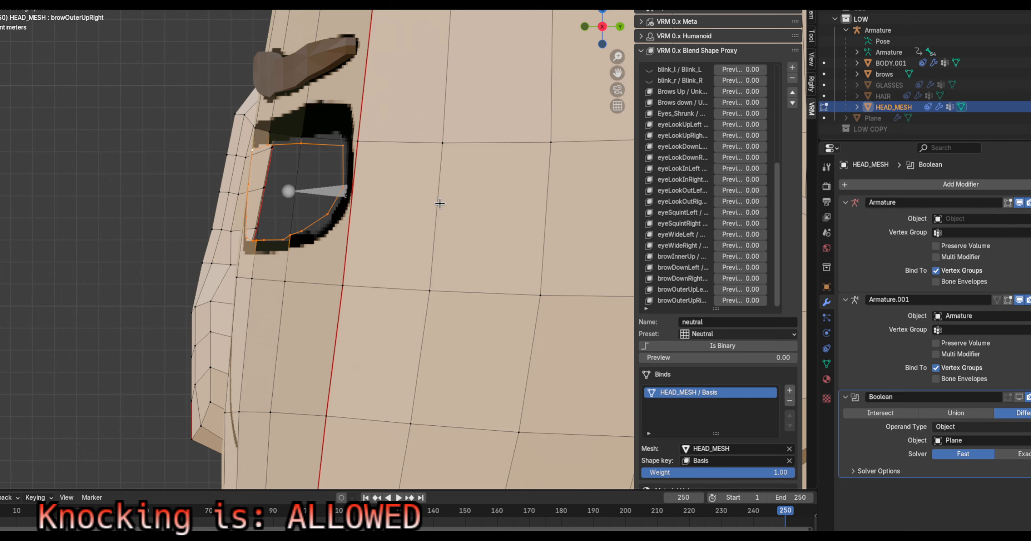
Extrude the selected eye-opening loop back into the head along the Y axis and scale up its new rear edge
{"action": "key", "text": "e"}
{"action": "key", "text": "y"}
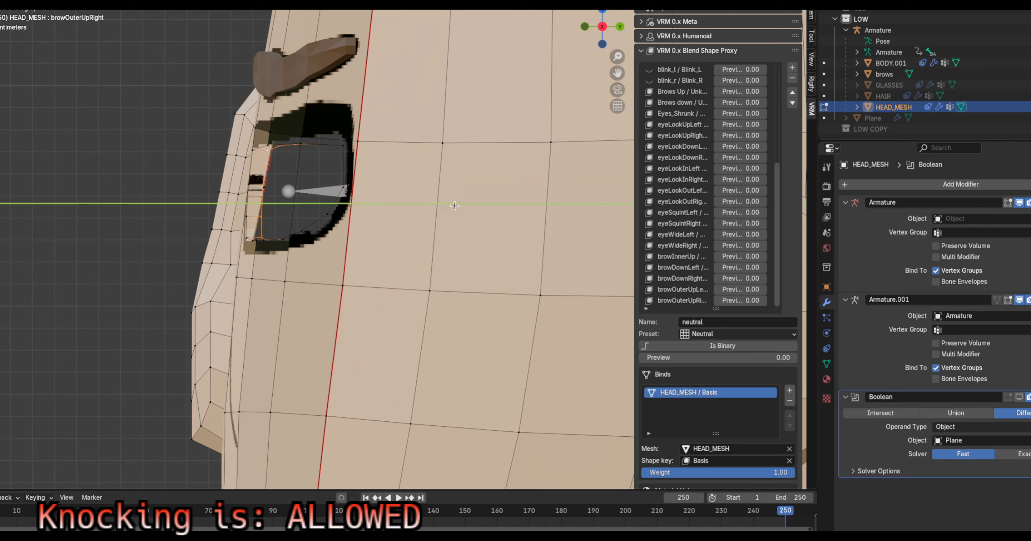
{"action": "left_click", "coordinate": [506, 210]}
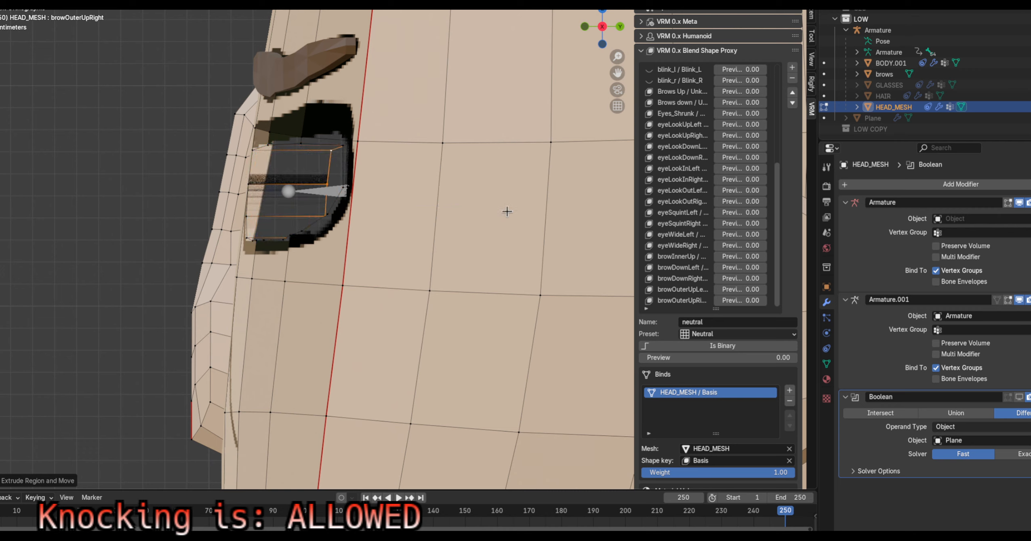
{"action": "middle_click_drag", "start_coordinate": [507, 211], "coordinate": [490, 237]}
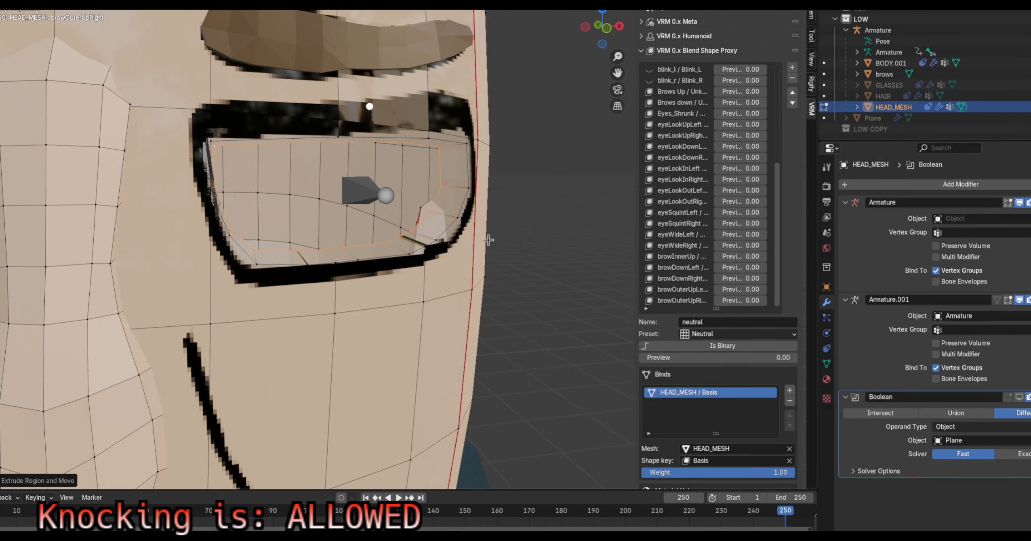
{"action": "key", "text": "s"}
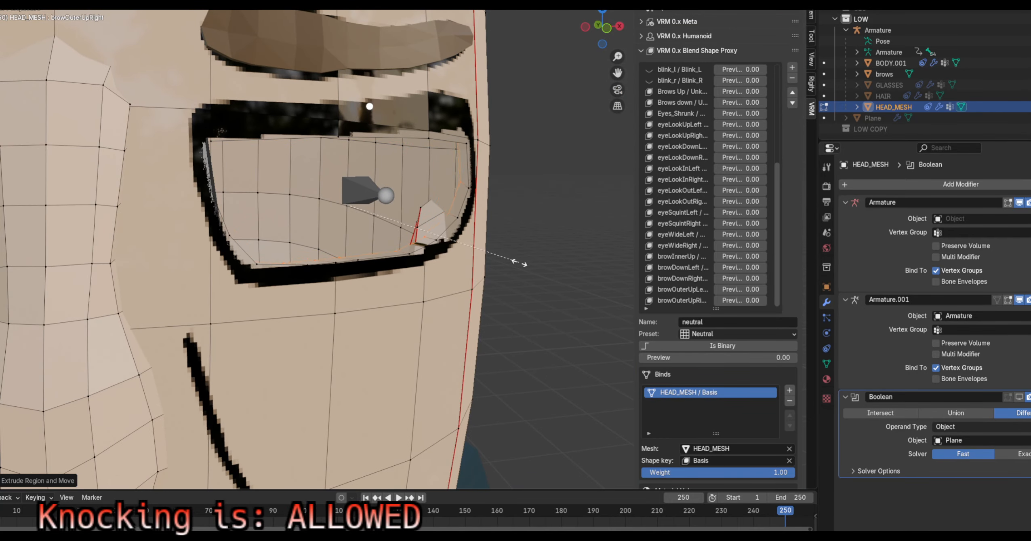
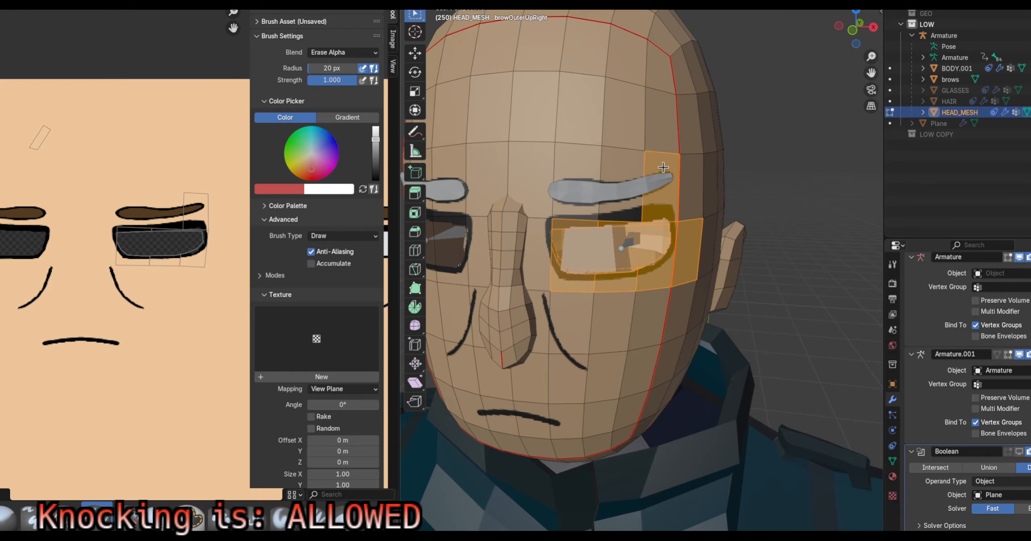
Deselect the head faces surrounding the eye opening, including the brow face and the cheek face beyond the seam
{"action": "left_click", "coordinate": [663, 167], "text": "shift"}
{"action": "middle_click_drag", "start_coordinate": [436, 301], "coordinate": [584, 306], "text": "shift"}
{"action": "middle_click_drag", "start_coordinate": [763, 320], "coordinate": [637, 448]}
{"action": "scroll", "coordinate": [636, 449], "scroll_direction": "up", "scroll_amount": 5}
{"action": "middle_click_drag", "start_coordinate": [644, 393], "coordinate": [588, 374]}
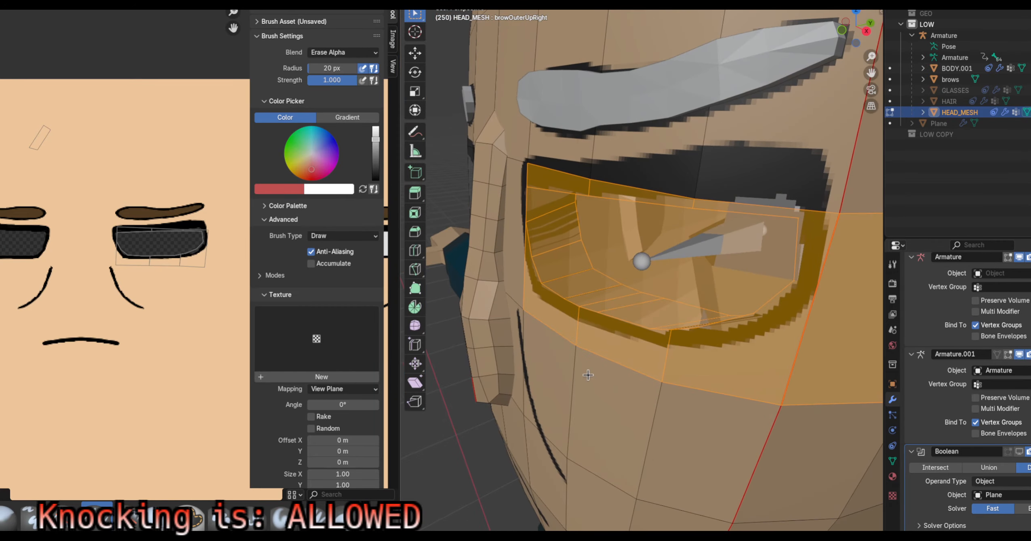
{"action": "left_click", "coordinate": [556, 323], "text": "shift"}
{"action": "left_click", "coordinate": [732, 366], "text": "shift"}
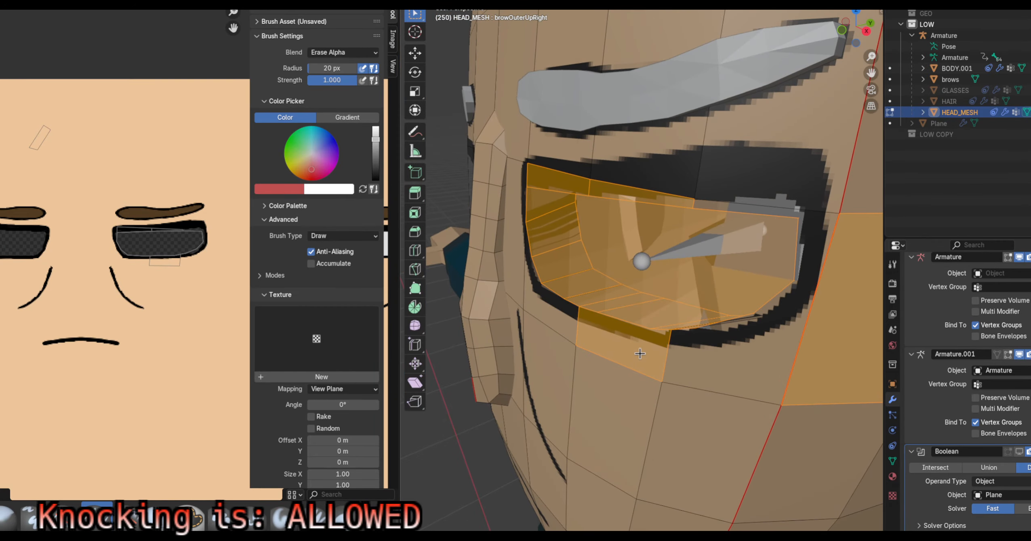
{"action": "left_click", "coordinate": [641, 353], "text": "shift"}
{"action": "middle_click_drag", "start_coordinate": [738, 381], "coordinate": [730, 374]}
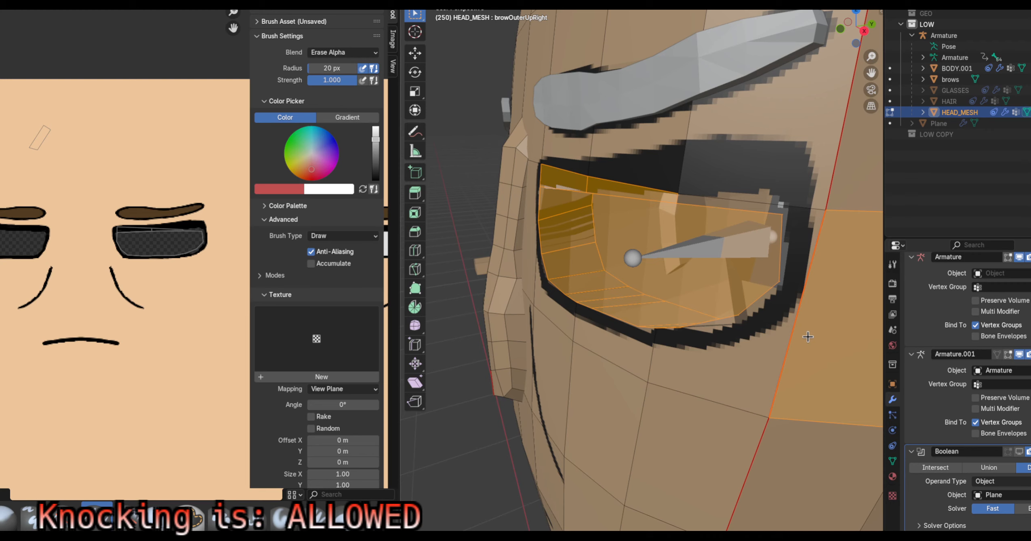
{"action": "left_click", "coordinate": [823, 331], "text": "shift"}
{"action": "scroll", "coordinate": [666, 246], "scroll_direction": "down", "scroll_amount": 1}
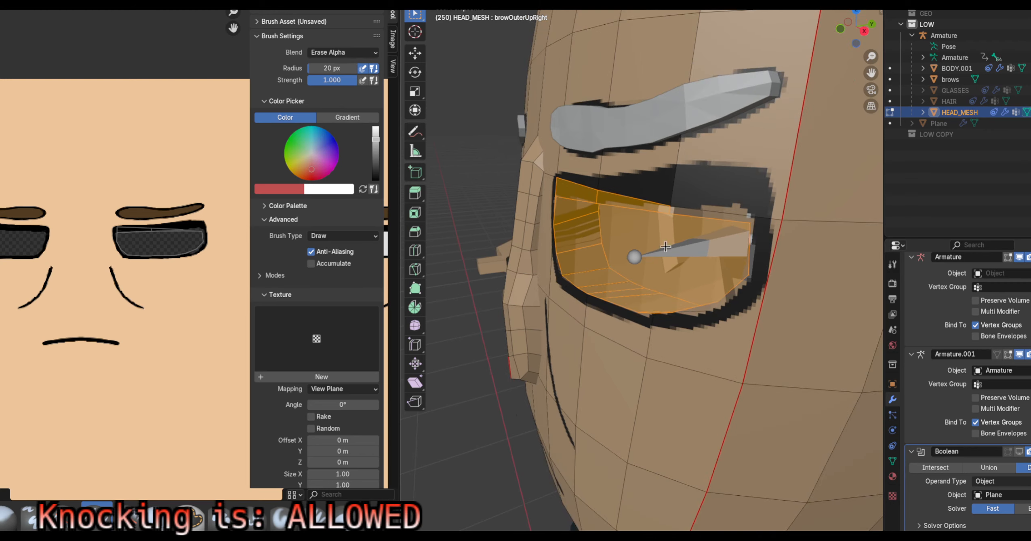
Add the faces bordering the eye opening back to the selection: outer corner, outer brow, lower edge and nose side
{"action": "left_click", "coordinate": [686, 213], "text": "shift"}
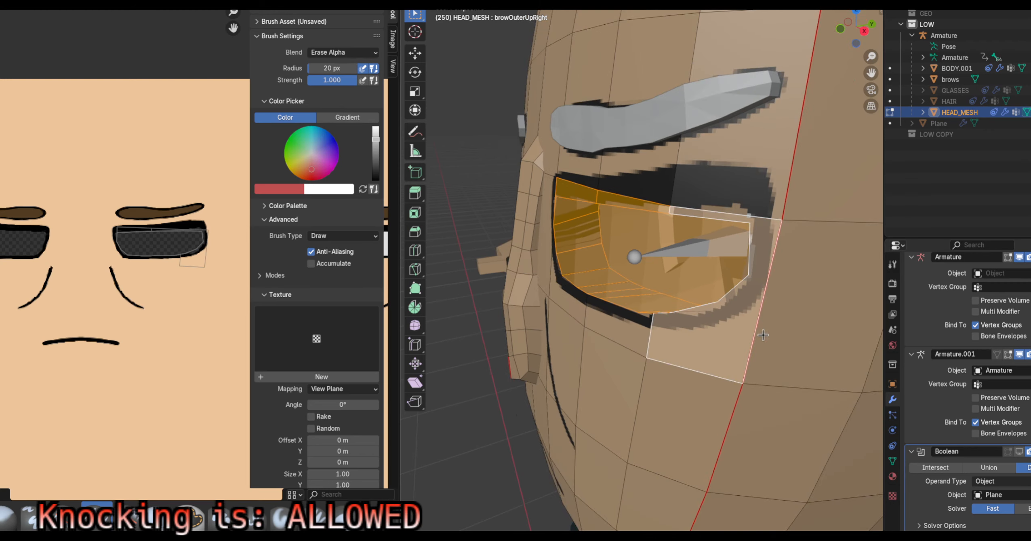
{"action": "scroll", "coordinate": [763, 335], "scroll_direction": "up", "scroll_amount": 4}
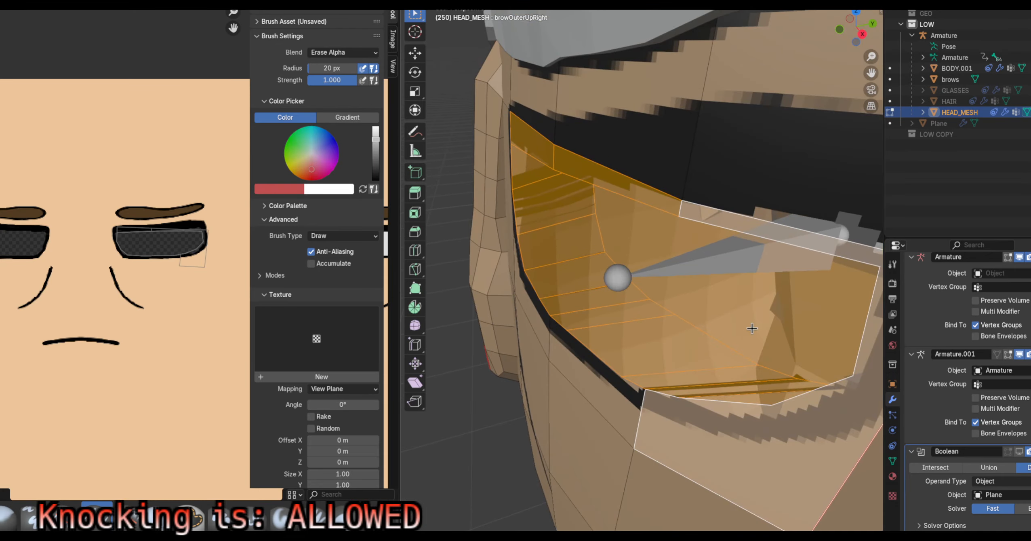
{"action": "middle_click_drag", "start_coordinate": [752, 328], "coordinate": [757, 306]}
{"action": "scroll", "coordinate": [762, 278], "scroll_direction": "down", "scroll_amount": 2}
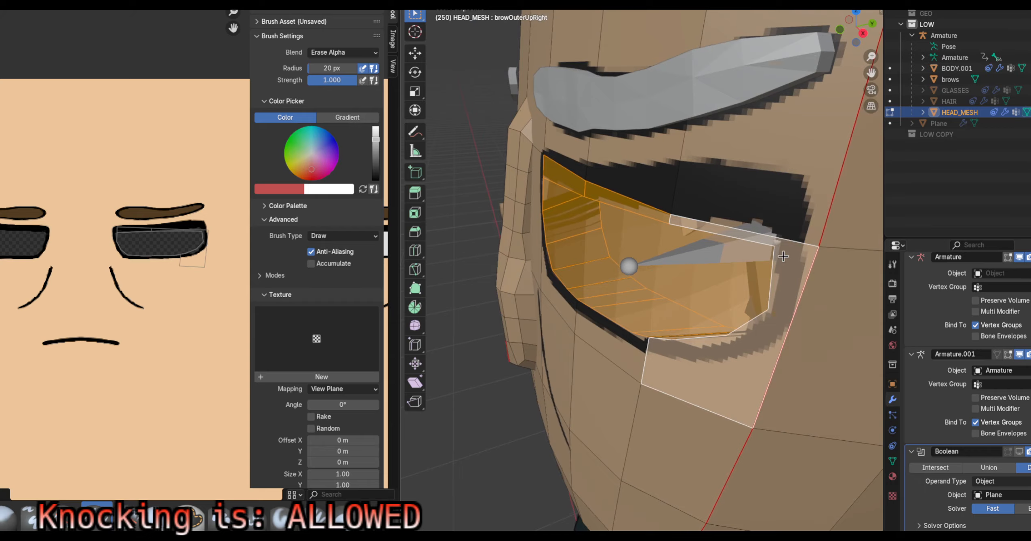
{"action": "left_click", "coordinate": [751, 211], "text": "shift"}
{"action": "middle_click_drag", "start_coordinate": [672, 381], "coordinate": [680, 341]}
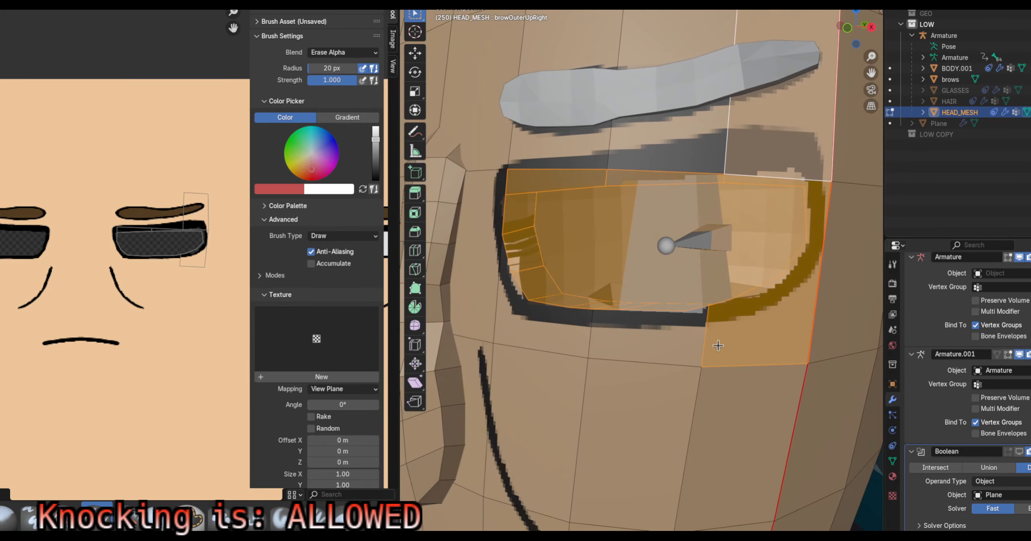
{"action": "left_click", "coordinate": [690, 352], "text": "shift"}
{"action": "left_click", "coordinate": [539, 336], "text": "shift"}
{"action": "middle_click_drag", "start_coordinate": [539, 336], "coordinate": [505, 261]}
{"action": "left_click", "coordinate": [504, 256], "text": "shift"}
{"action": "mouse_move", "coordinate": [622, 272]}
{"action": "middle_mouse_down"}
{"action": "mouse_move", "coordinate": [646, 283]}
{"action": "mouse_move", "coordinate": [629, 264]}
{"action": "middle_mouse_up"}
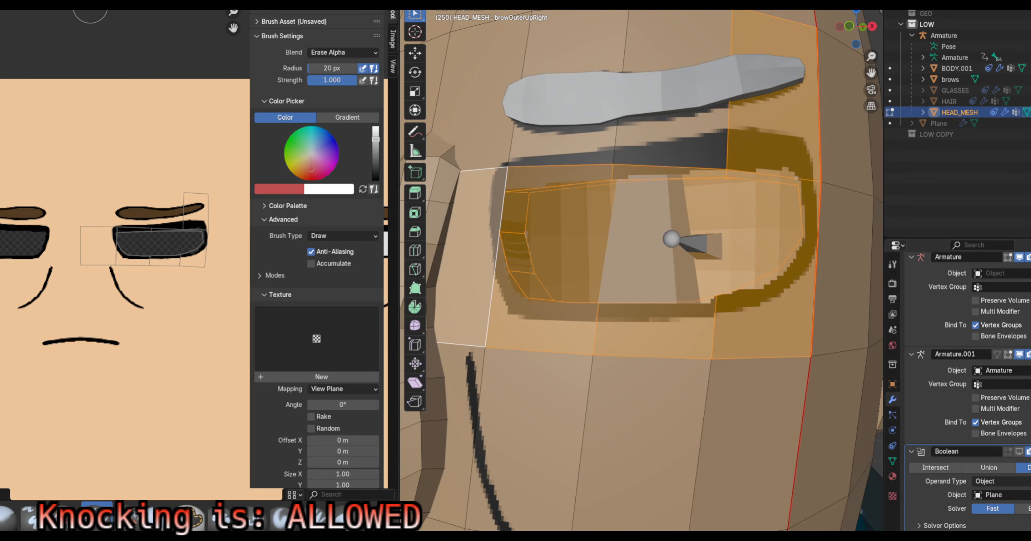
Raise the erase brush's primary colour to full brightness in the image editor
{"action": "left_click", "coordinate": [101, 3]}
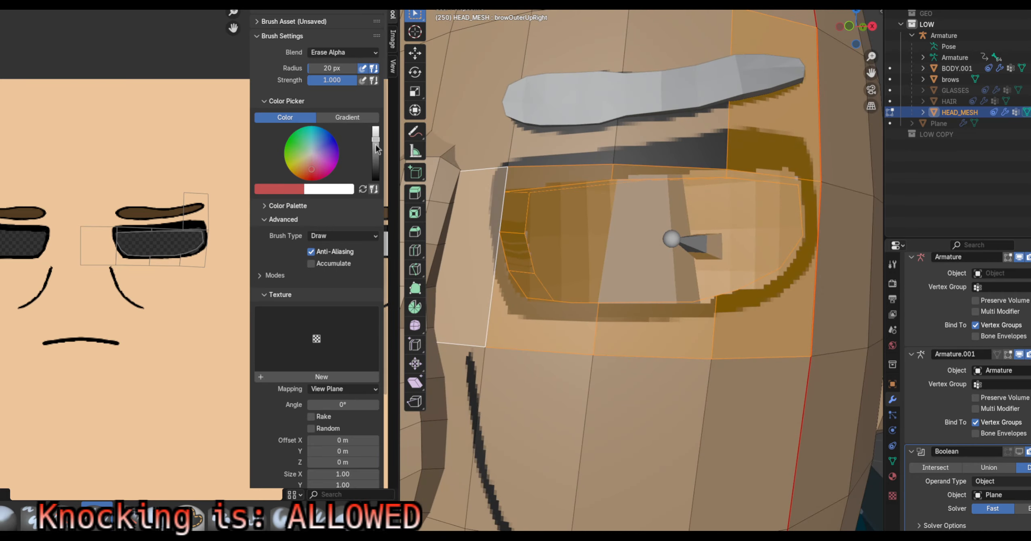
{"action": "left_click", "coordinate": [326, 187]}
{"action": "left_click", "coordinate": [326, 187]}
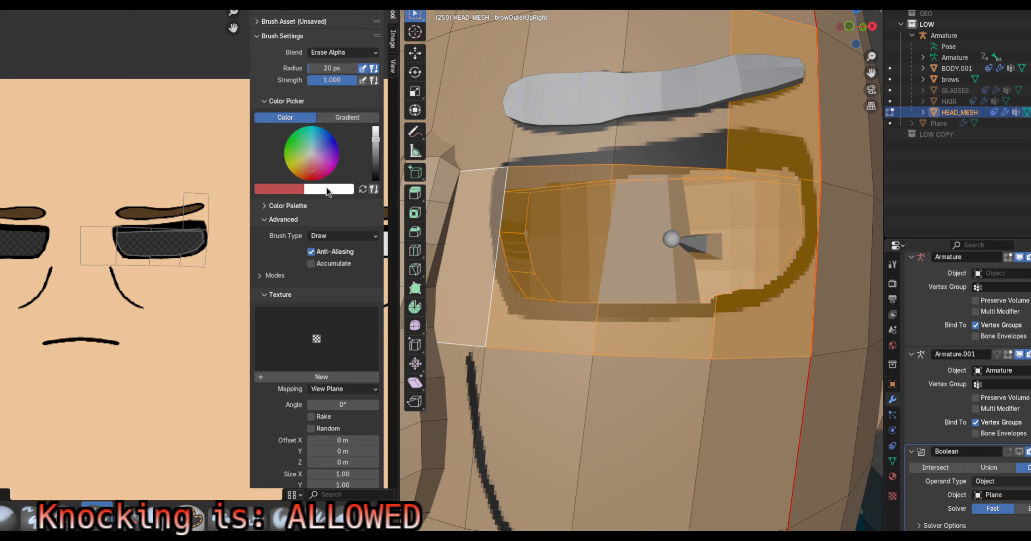
{"action": "left_click", "coordinate": [96, 4]}
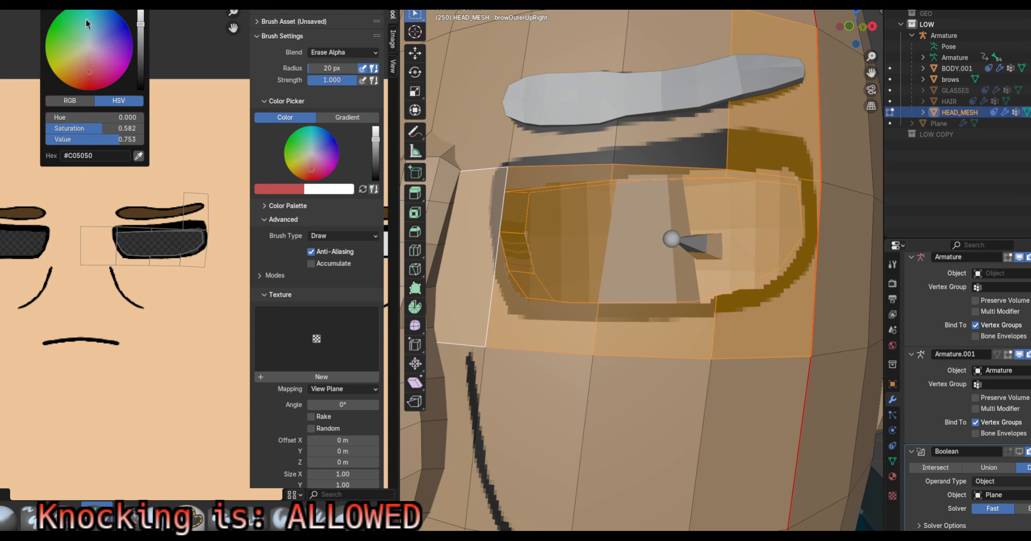
{"action": "left_click_drag", "start_coordinate": [141, 26], "coordinate": [141, 14]}
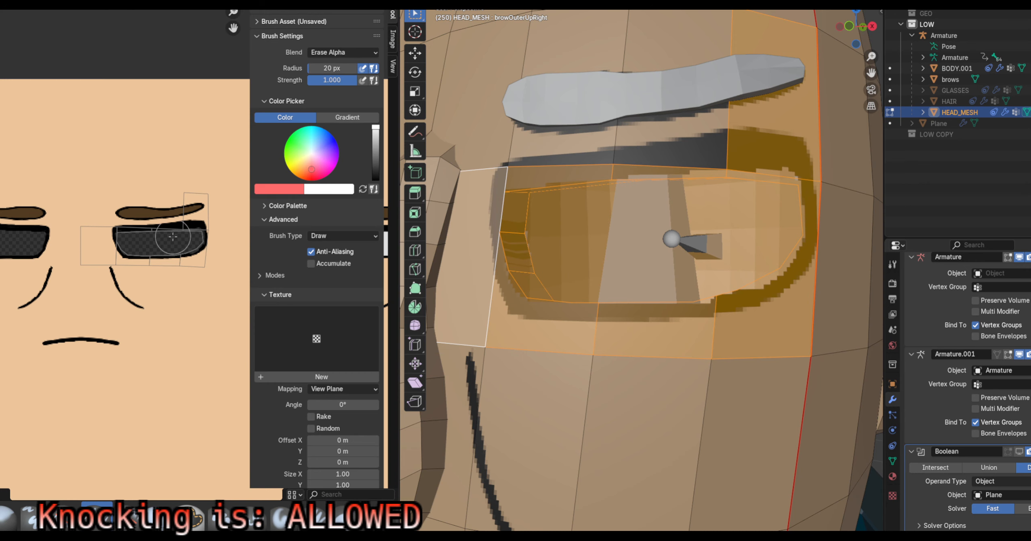
Switch the image editor to the Paint Hard Pressure brush and set its radius to 8 px
{"action": "scroll", "coordinate": [172, 236], "scroll_direction": "up", "scroll_amount": 4}
{"action": "left_click", "coordinate": [20, 4]}
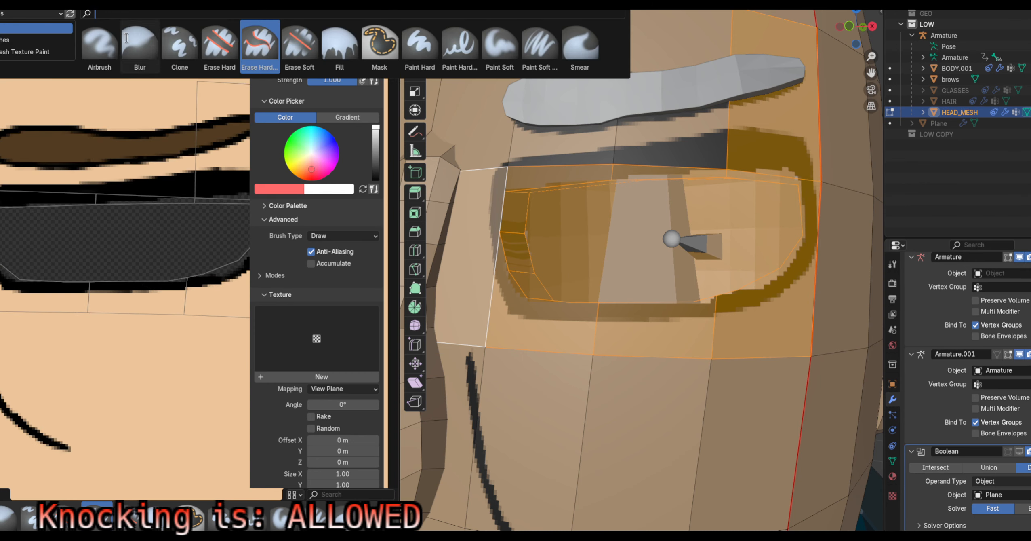
{"action": "left_click", "coordinate": [465, 45]}
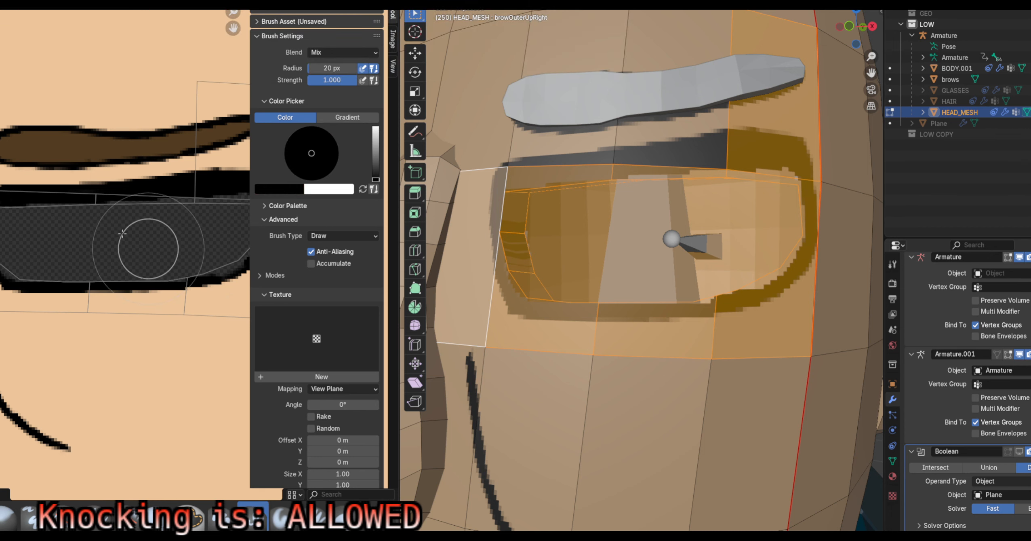
{"action": "left_click", "coordinate": [138, 243]}
{"action": "scroll", "coordinate": [138, 252], "scroll_direction": "down", "scroll_amount": 4}
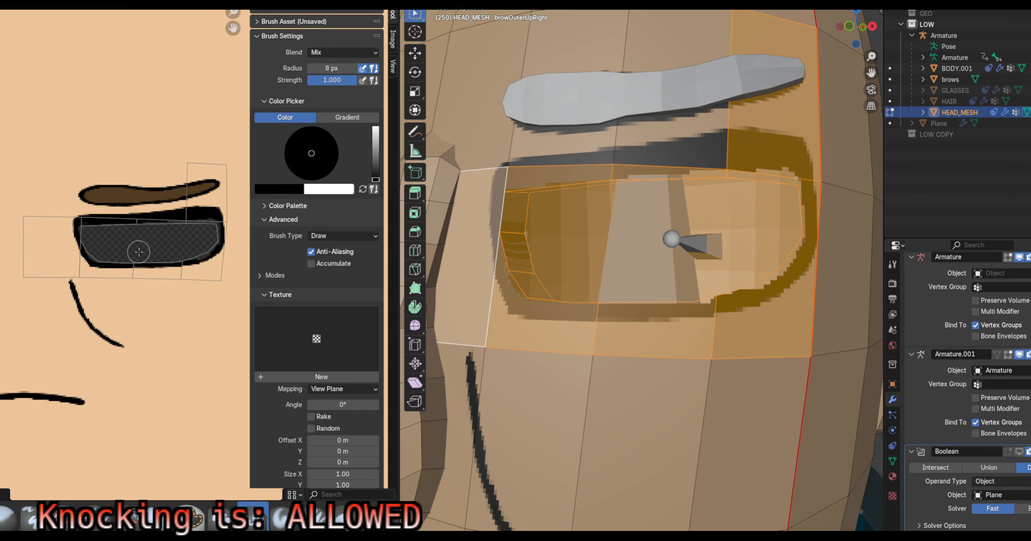
{"action": "scroll", "coordinate": [162, 252], "scroll_direction": "up", "scroll_amount": 1}
{"action": "middle_click_drag", "start_coordinate": [647, 254], "coordinate": [585, 310]}
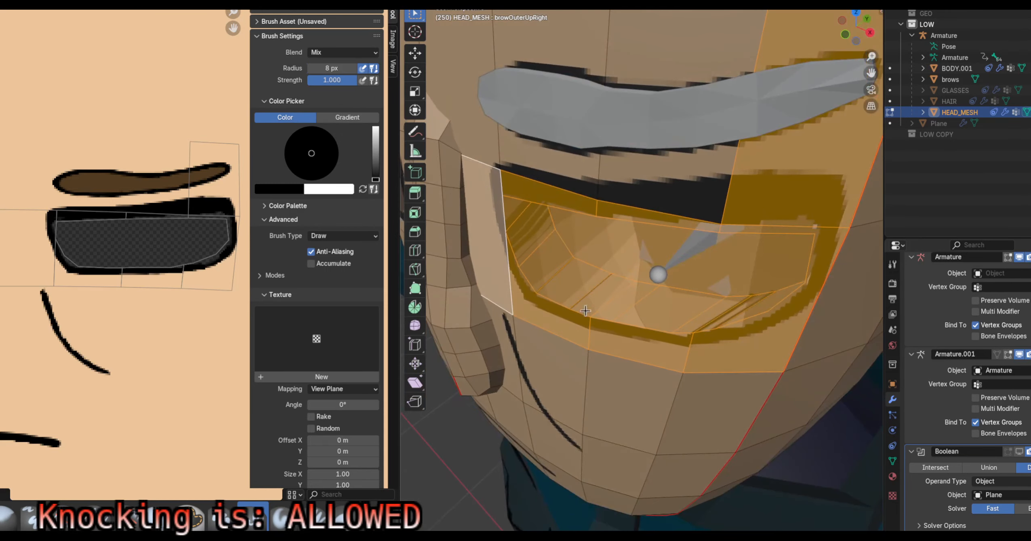
{"action": "key", "text": "alt+a"}
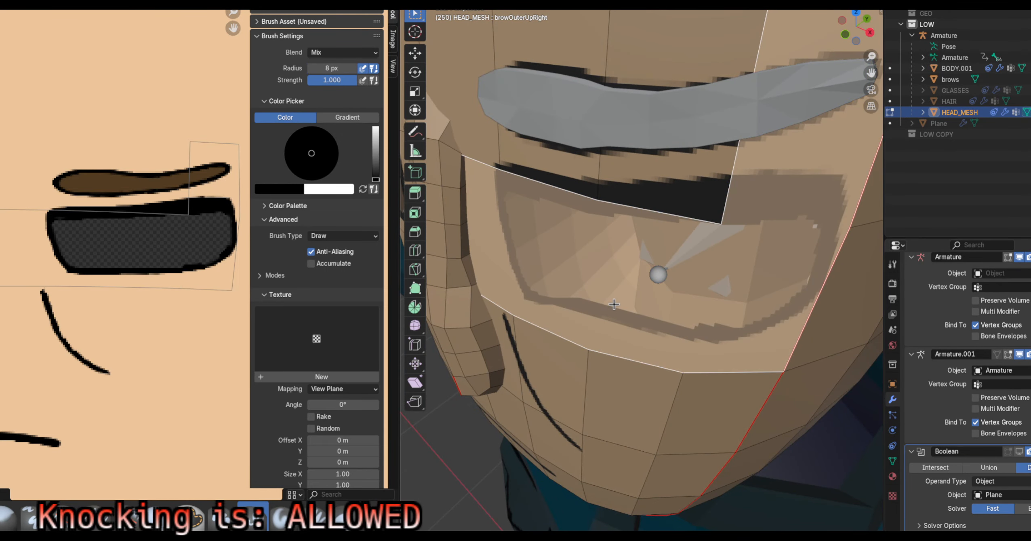
{"action": "key", "text": "l"}
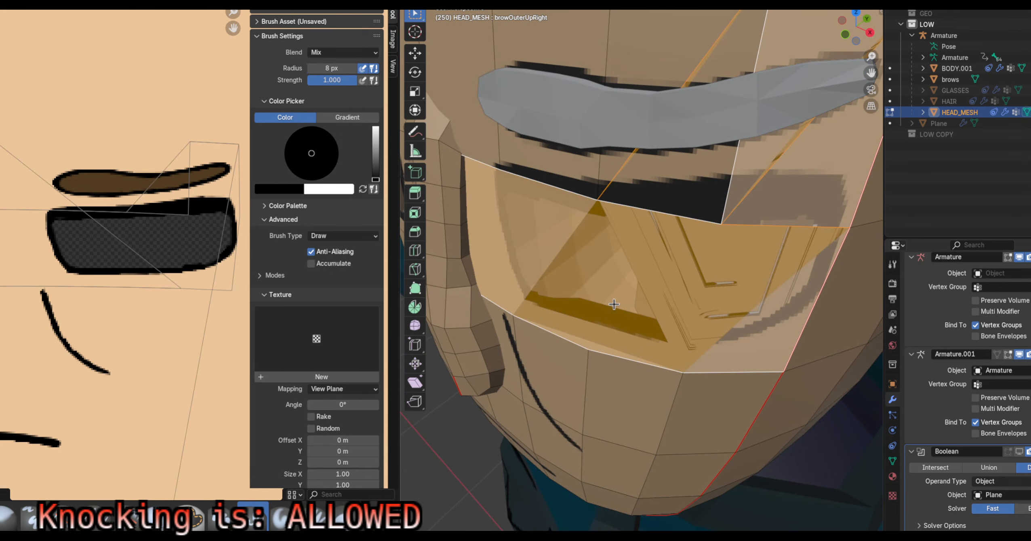
{"action": "key", "text": "ctrl+z"}
{"action": "key", "text": "ctrl+z"}
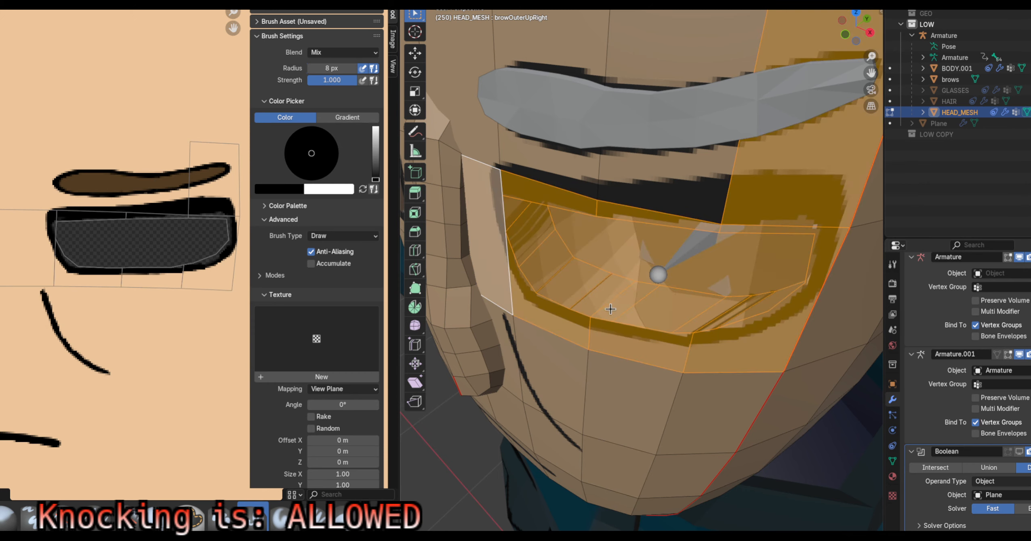
Put HEAD_MESH into Texture Paint mode and set the brush radius to 30 px
{"action": "left_click", "coordinate": [456, 1]}
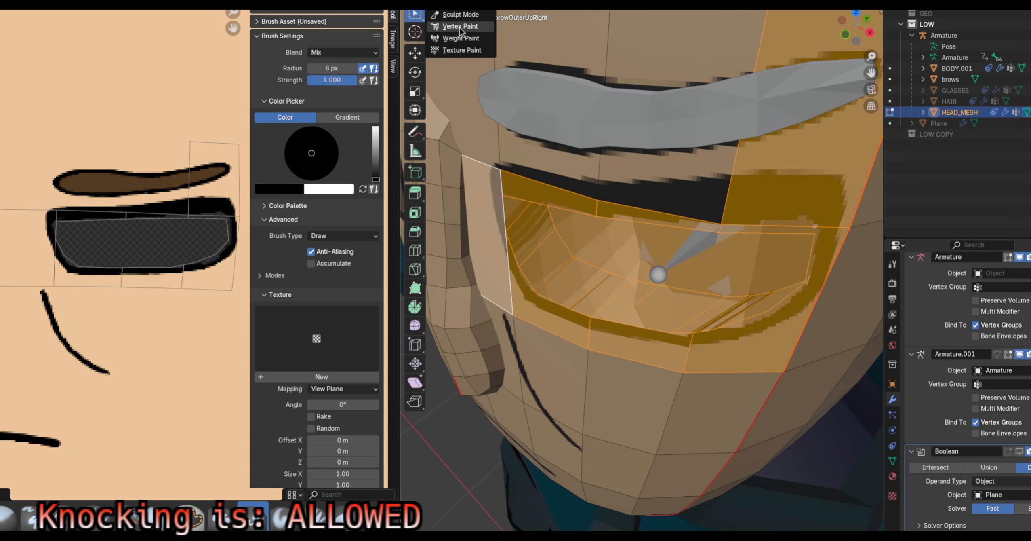
{"action": "left_click", "coordinate": [464, 50]}
{"action": "mouse_move", "coordinate": [526, 210]}
{"action": "middle_mouse_down"}
{"action": "mouse_move", "coordinate": [575, 299]}
{"action": "mouse_move", "coordinate": [554, 302]}
{"action": "mouse_move", "coordinate": [560, 336]}
{"action": "mouse_move", "coordinate": [639, 320]}
{"action": "middle_mouse_up"}
{"action": "scroll", "coordinate": [646, 306], "scroll_direction": "up", "scroll_amount": 4}
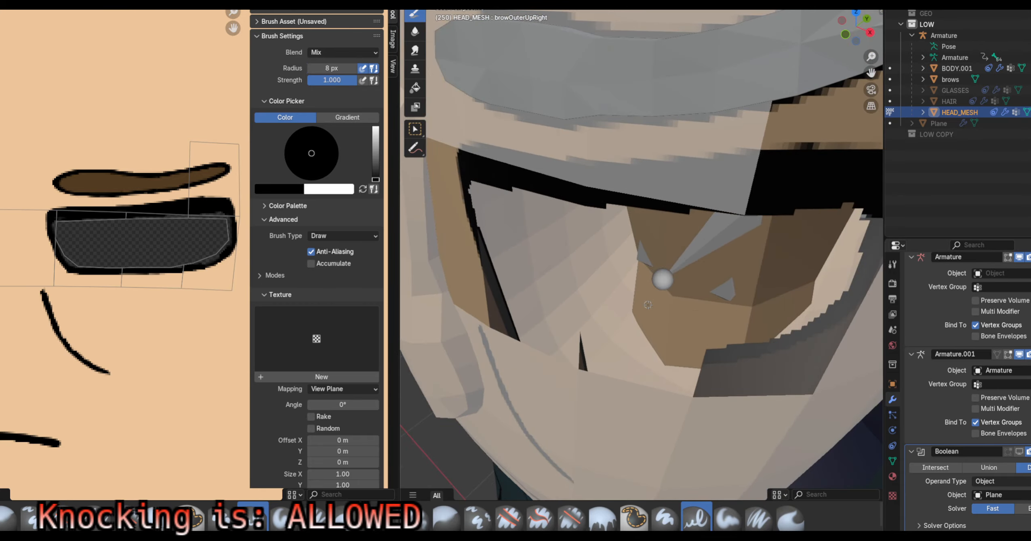
{"action": "key", "text": "f"}
{"action": "left_click", "coordinate": [651, 311]}
Try dabbing black paint onto the lower inner rim of the eye opening
{"action": "left_click", "coordinate": [625, 320]}
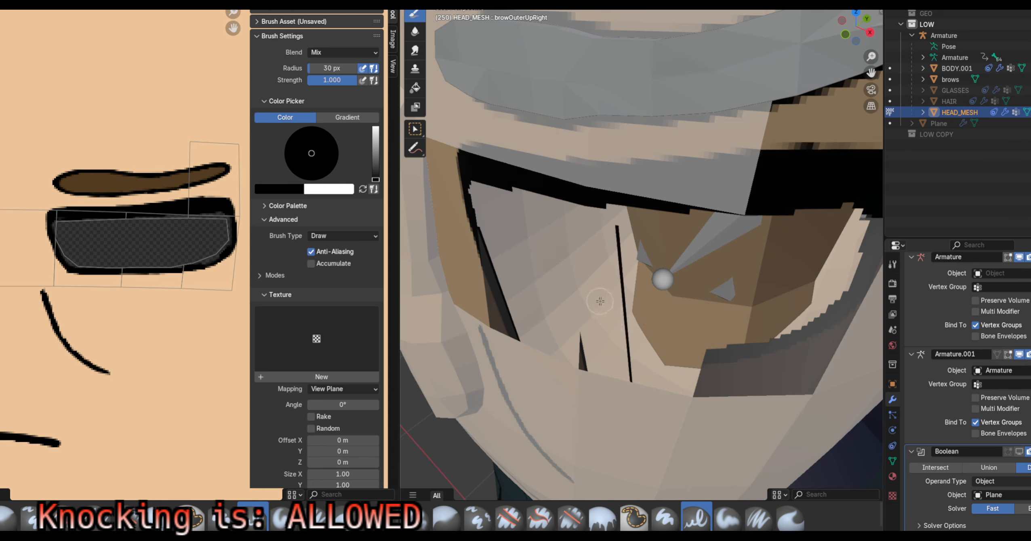
{"action": "left_click", "coordinate": [688, 313]}
{"action": "key", "text": "ctrl+z"}
{"action": "key", "text": "ctrl+z"}
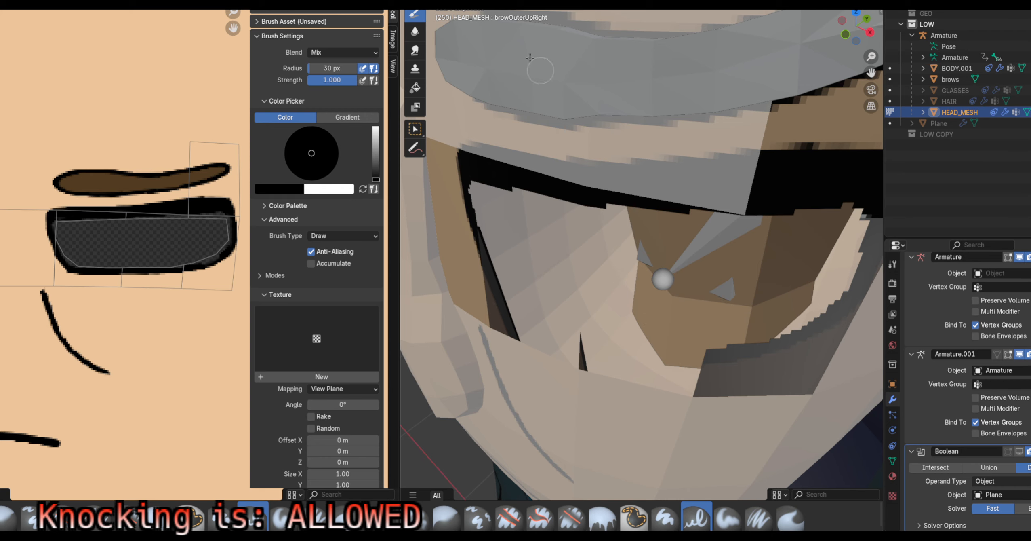
Try painting several black strokes down the inner side of the eye rim and one across its lower part
{"action": "left_click", "coordinate": [559, 3]}
{"action": "mouse_move", "coordinate": [604, 16]}
{"action": "left_mouse_down"}
{"action": "mouse_move", "coordinate": [604, 39]}
{"action": "mouse_move", "coordinate": [604, 3]}
{"action": "left_mouse_up"}
{"action": "mouse_move", "coordinate": [617, 226]}
{"action": "left_mouse_down"}
{"action": "mouse_move", "coordinate": [631, 381]}
{"action": "mouse_move", "coordinate": [615, 378]}
{"action": "left_mouse_up"}
{"action": "left_click_drag", "start_coordinate": [553, 226], "coordinate": [581, 356]}
{"action": "left_click_drag", "start_coordinate": [513, 227], "coordinate": [552, 357]}
{"action": "mouse_move", "coordinate": [635, 305]}
{"action": "middle_mouse_down"}
{"action": "mouse_move", "coordinate": [569, 290]}
{"action": "mouse_move", "coordinate": [582, 314]}
{"action": "middle_mouse_up"}
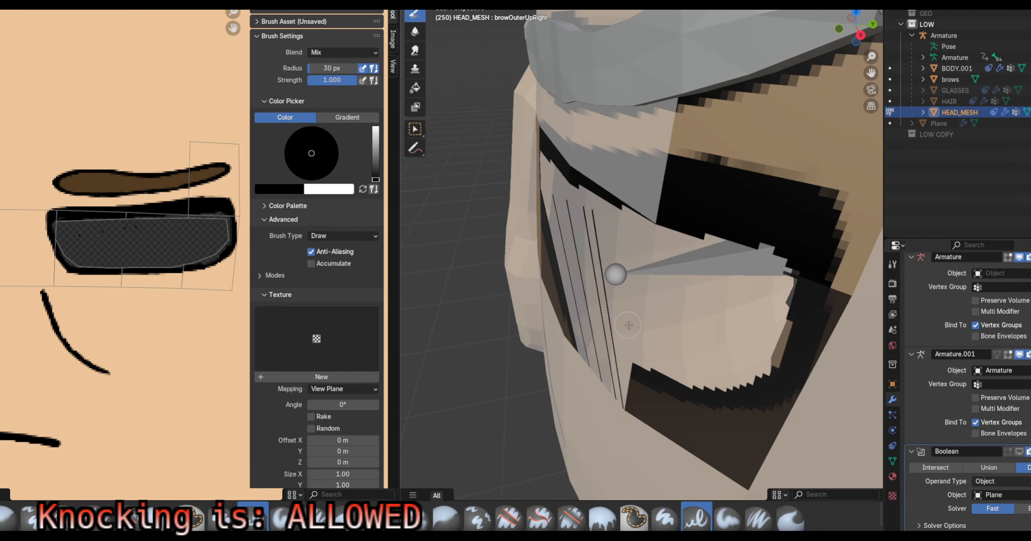
{"action": "mouse_move", "coordinate": [648, 338]}
{"action": "left_mouse_down"}
{"action": "mouse_move", "coordinate": [664, 289]}
{"action": "mouse_move", "coordinate": [752, 338]}
{"action": "mouse_move", "coordinate": [663, 256]}
{"action": "mouse_move", "coordinate": [783, 337]}
{"action": "mouse_move", "coordinate": [783, 348]}
{"action": "left_mouse_up"}
{"action": "key", "text": "ctrl+z"}
Change the secondary brush colour to a warm off-white using the eyedropper, and try a stroke inside the eye opening
{"action": "left_click", "coordinate": [521, 6]}
{"action": "left_click", "coordinate": [550, 45]}
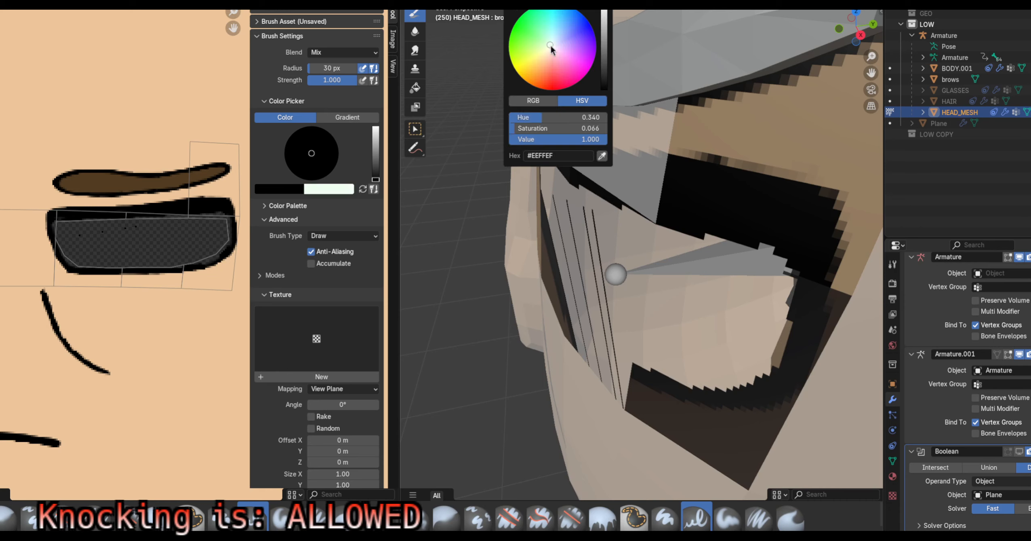
{"action": "left_click_drag", "start_coordinate": [551, 46], "coordinate": [552, 47]}
{"action": "left_click", "coordinate": [602, 156]}
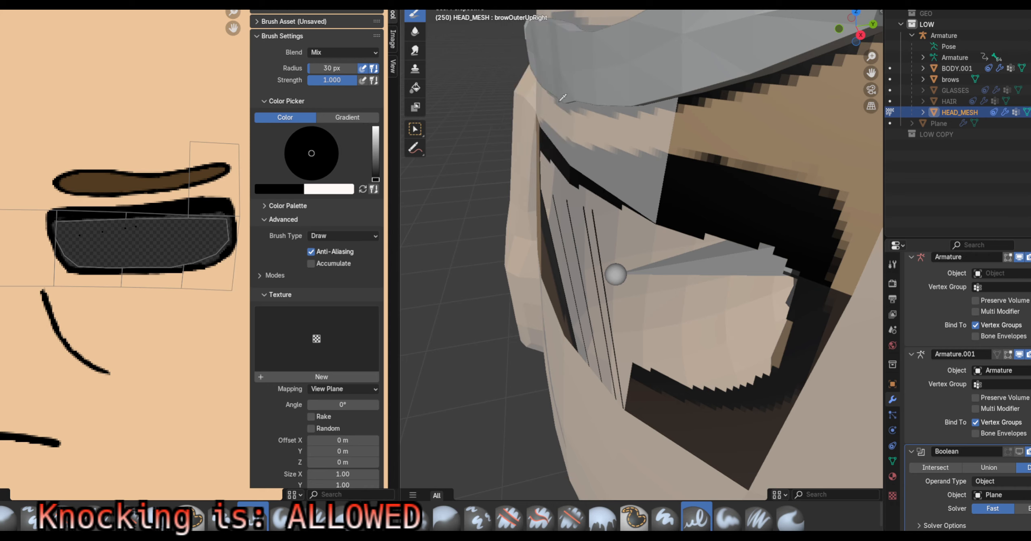
{"action": "left_click", "coordinate": [597, 282]}
{"action": "mouse_move", "coordinate": [632, 324]}
{"action": "left_mouse_down"}
{"action": "mouse_move", "coordinate": [630, 332]}
{"action": "mouse_move", "coordinate": [692, 341]}
{"action": "left_mouse_up"}
{"action": "key", "text": "ctrl+z"}
Examine the selected faces and the inner eye rim from several angles in Edit and Texture Paint modes
{"action": "key", "text": "Tab"}
{"action": "middle_click_drag", "start_coordinate": [557, 277], "coordinate": [546, 110]}
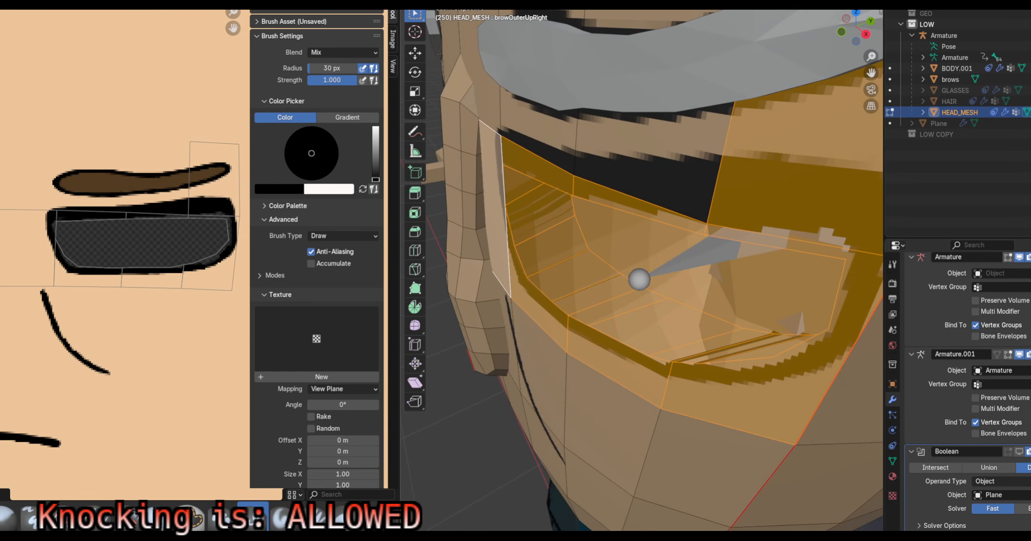
{"action": "left_click", "coordinate": [461, 2]}
{"action": "left_click", "coordinate": [463, 48]}
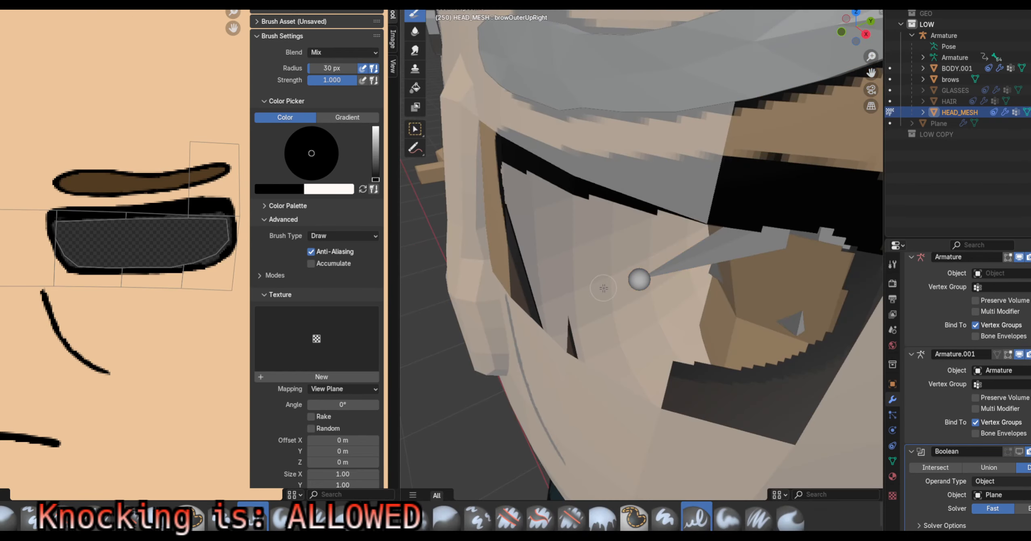
{"action": "scroll", "coordinate": [602, 286], "scroll_direction": "up", "scroll_amount": 1}
{"action": "mouse_move", "coordinate": [602, 286]}
{"action": "middle_mouse_down"}
{"action": "mouse_move", "coordinate": [643, 272]}
{"action": "mouse_move", "coordinate": [445, 286]}
{"action": "mouse_move", "coordinate": [690, 331]}
{"action": "middle_mouse_up"}
{"action": "middle_click_drag", "start_coordinate": [674, 378], "coordinate": [514, 441]}
{"action": "scroll", "coordinate": [693, 249], "scroll_direction": "down", "scroll_amount": 2}
{"action": "middle_click_drag", "start_coordinate": [693, 248], "coordinate": [585, 294]}
{"action": "scroll", "coordinate": [656, 294], "scroll_direction": "up", "scroll_amount": 5}
{"action": "key", "text": "Tab"}
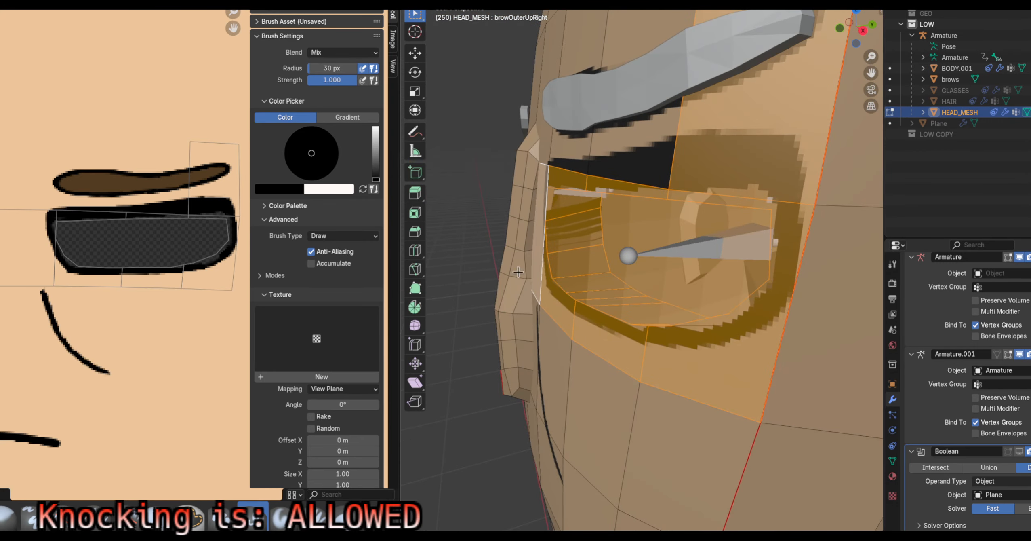
Clear the face selection on HEAD_MESH and check how the whole head displays in Texture Paint mode
{"action": "key", "text": "Tab"}
{"action": "scroll", "coordinate": [470, 234], "scroll_direction": "down", "scroll_amount": 4}
{"action": "scroll", "coordinate": [123, 238], "scroll_direction": "down", "scroll_amount": 5}
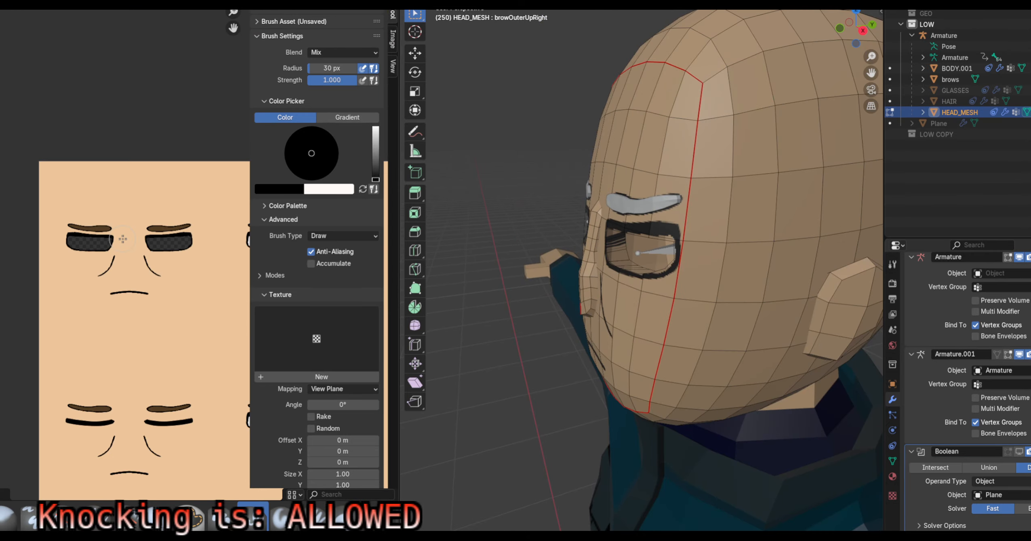
{"action": "key", "text": "Tab"}
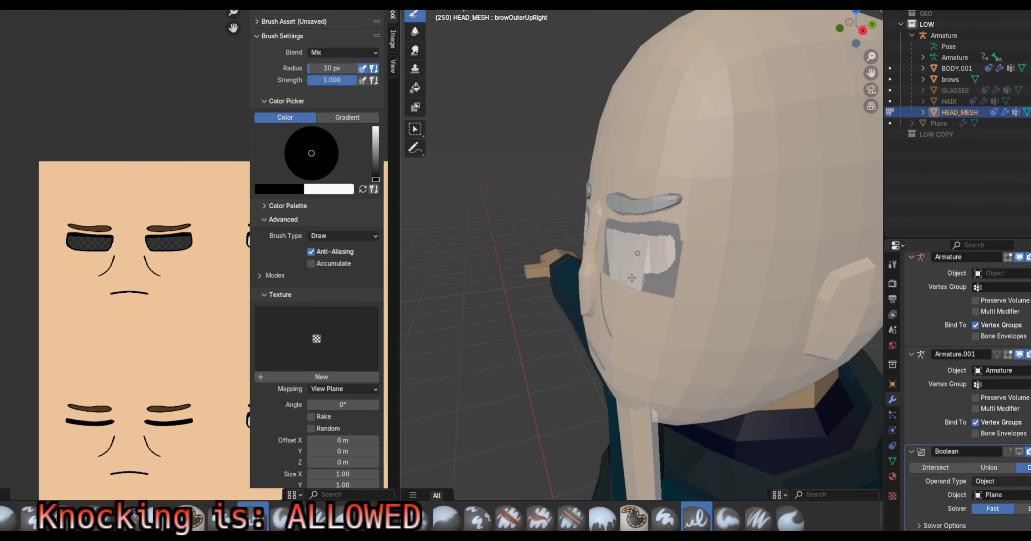
{"action": "key", "text": "Tab"}
Select the block of faces around the eye opening and brow, and return HEAD_MESH to Texture Paint mode
{"action": "middle_click_drag", "start_coordinate": [618, 267], "coordinate": [630, 286]}
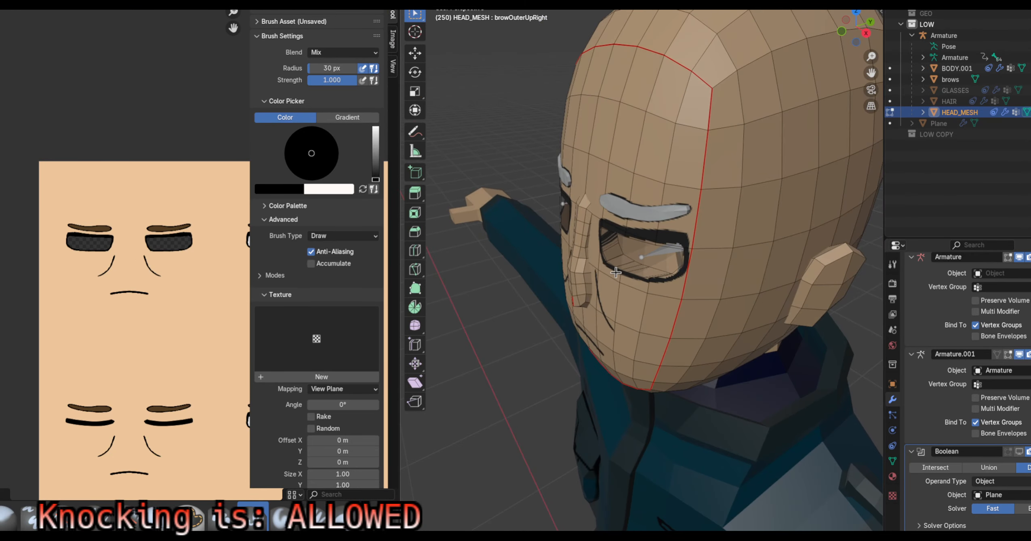
{"action": "left_click", "coordinate": [611, 268]}
{"action": "left_click", "coordinate": [621, 258]}
{"action": "left_click_drag", "start_coordinate": [583, 215], "coordinate": [693, 300]}
{"action": "key", "text": "Tab"}
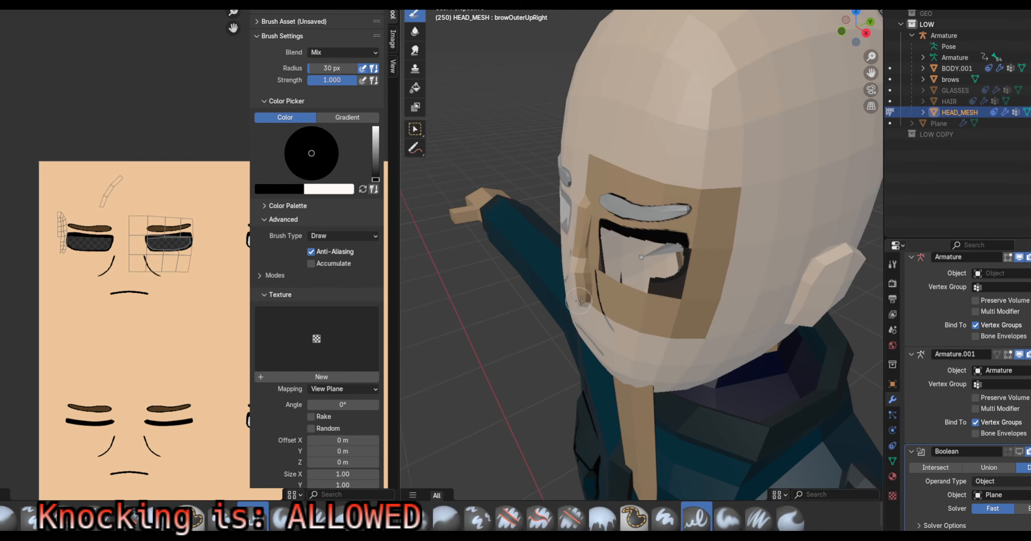
{"action": "mouse_move", "coordinate": [575, 340]}
{"action": "middle_mouse_down"}
{"action": "mouse_move", "coordinate": [622, 338]}
{"action": "mouse_move", "coordinate": [624, 112]}
{"action": "middle_mouse_up"}
{"action": "scroll", "coordinate": [623, 337], "scroll_direction": "down", "scroll_amount": 5}
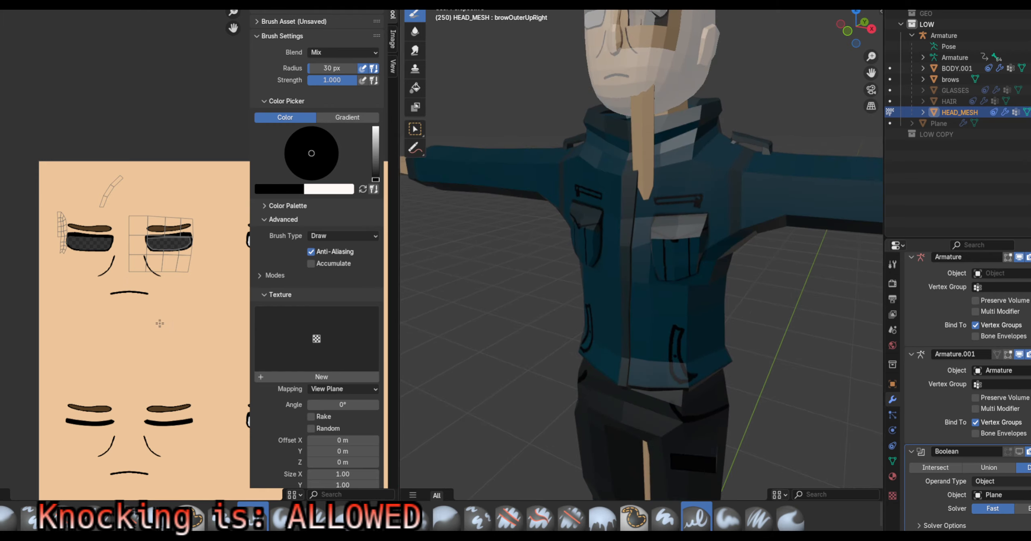
Examine the character's body in Texture Paint mode, from the jacket down to the boots and back up
{"action": "scroll", "coordinate": [193, 294], "scroll_direction": "down", "scroll_amount": 4}
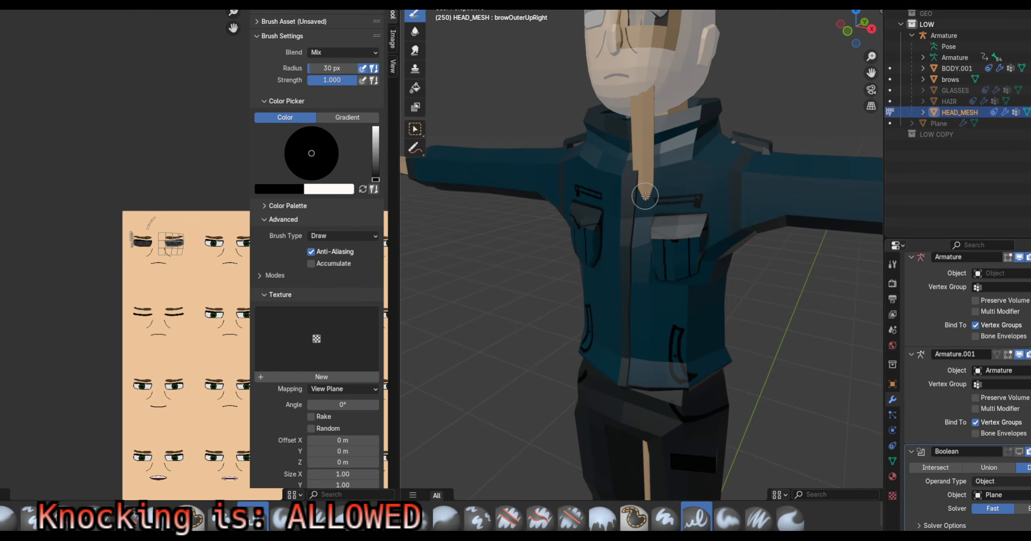
{"action": "scroll", "coordinate": [649, 221], "scroll_direction": "down", "scroll_amount": 6}
{"action": "middle_click_drag", "start_coordinate": [675, 381], "coordinate": [672, 168], "text": "shift"}
{"action": "scroll", "coordinate": [672, 168], "scroll_direction": "up", "scroll_amount": 8}
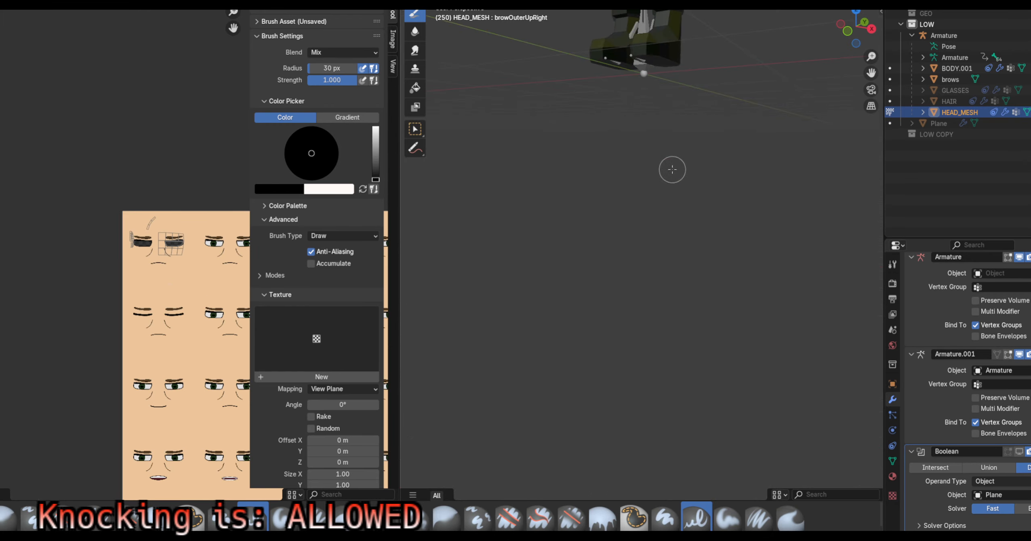
{"action": "middle_click_drag", "start_coordinate": [619, 81], "coordinate": [608, 368], "text": "shift"}
{"action": "middle_click_drag", "start_coordinate": [611, 46], "coordinate": [637, 145], "text": "shift"}
{"action": "scroll", "coordinate": [631, 57], "scroll_direction": "up", "scroll_amount": 2}
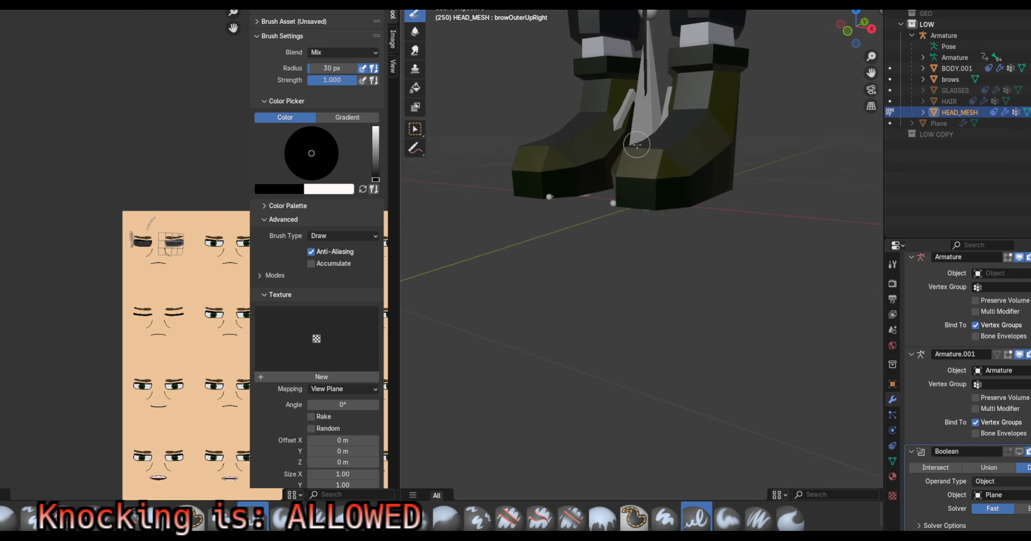
{"action": "middle_click_drag", "start_coordinate": [648, 110], "coordinate": [654, 219], "text": "shift"}
{"action": "scroll", "coordinate": [701, 68], "scroll_direction": "down", "scroll_amount": 1}
{"action": "scroll", "coordinate": [704, 74], "scroll_direction": "down", "scroll_amount": 4}
{"action": "middle_click_drag", "start_coordinate": [722, 78], "coordinate": [675, 263], "text": "shift"}
{"action": "middle_click_drag", "start_coordinate": [647, 89], "coordinate": [608, 261], "text": "shift"}
{"action": "scroll", "coordinate": [179, 244], "scroll_direction": "up", "scroll_amount": 6}
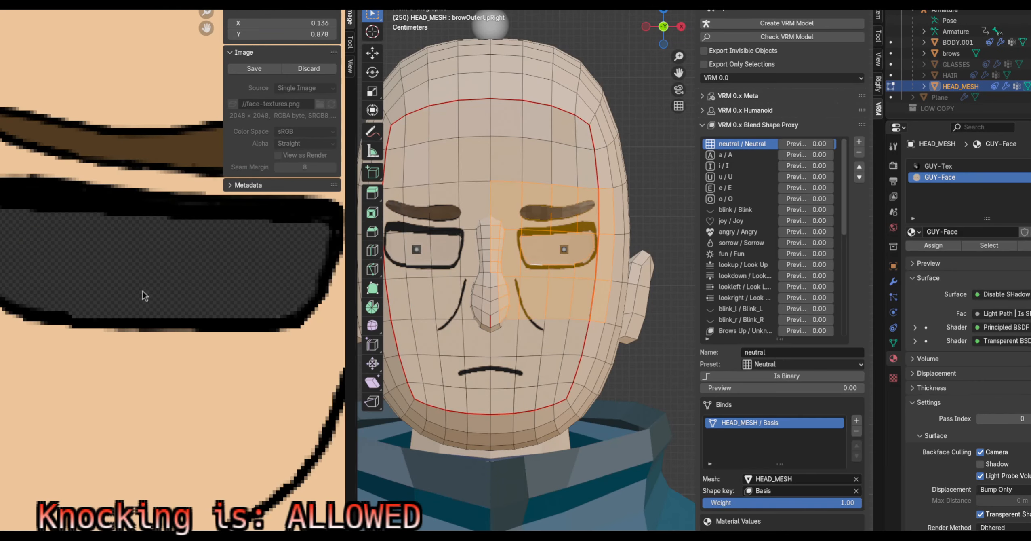
Switch HEAD_MESH from Edit Mode to Texture Paint mode and inspect the eye opening up close
{"action": "scroll", "coordinate": [143, 291], "scroll_direction": "down", "scroll_amount": 8}
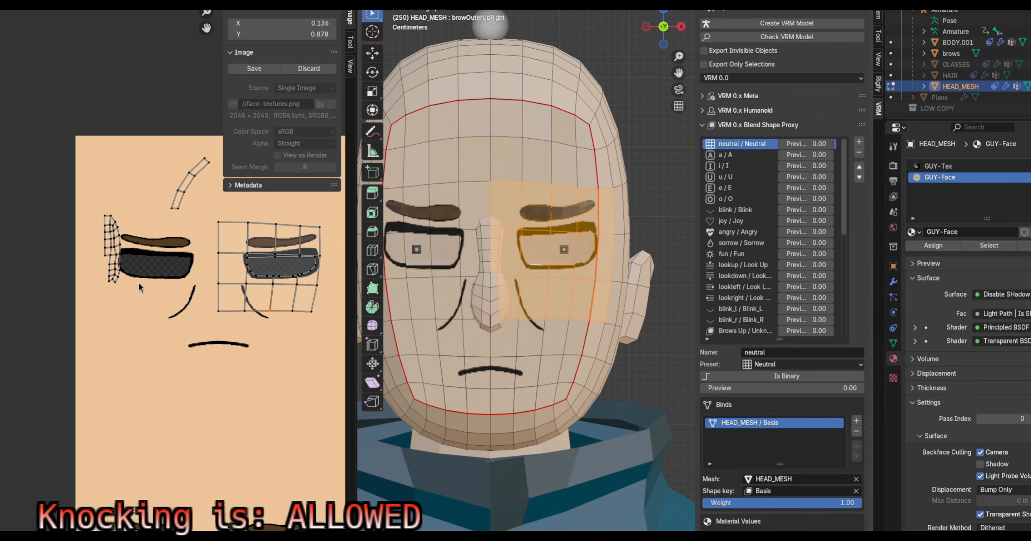
{"action": "middle_click_drag", "start_coordinate": [578, 302], "coordinate": [636, 298]}
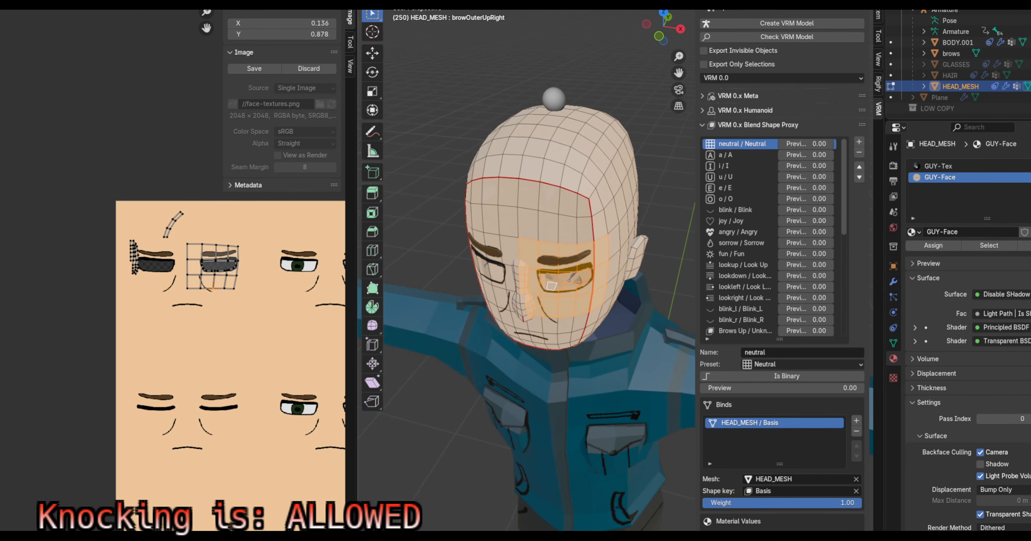
{"action": "left_click", "coordinate": [418, 2]}
{"action": "left_click", "coordinate": [420, 50]}
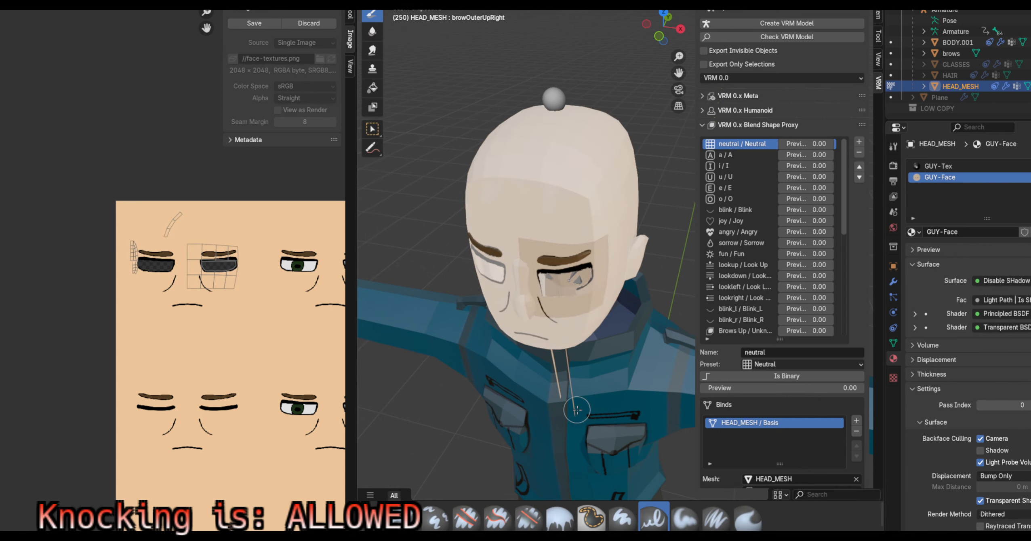
{"action": "scroll", "coordinate": [638, 300], "scroll_direction": "up", "scroll_amount": 5}
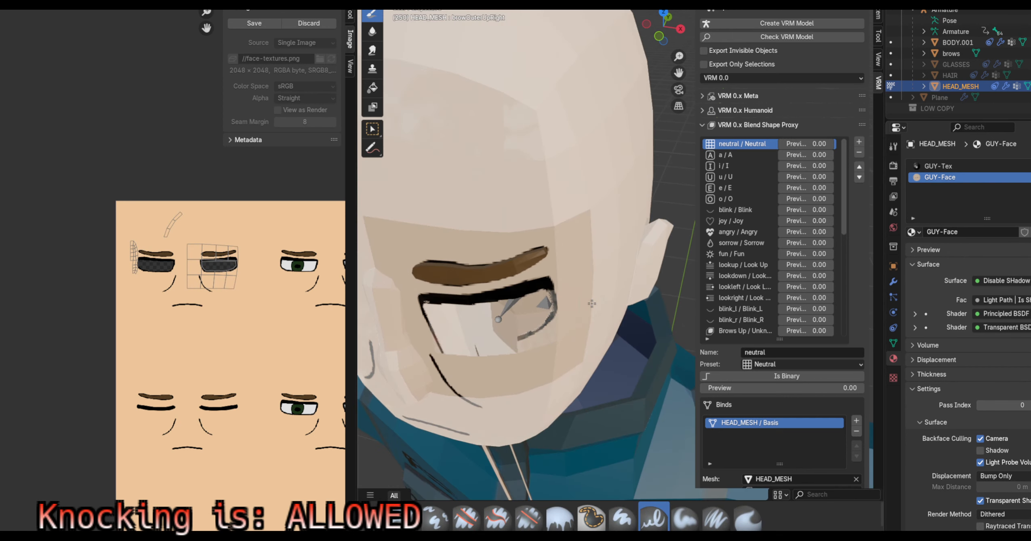
{"action": "middle_click_drag", "start_coordinate": [583, 355], "coordinate": [642, 344]}
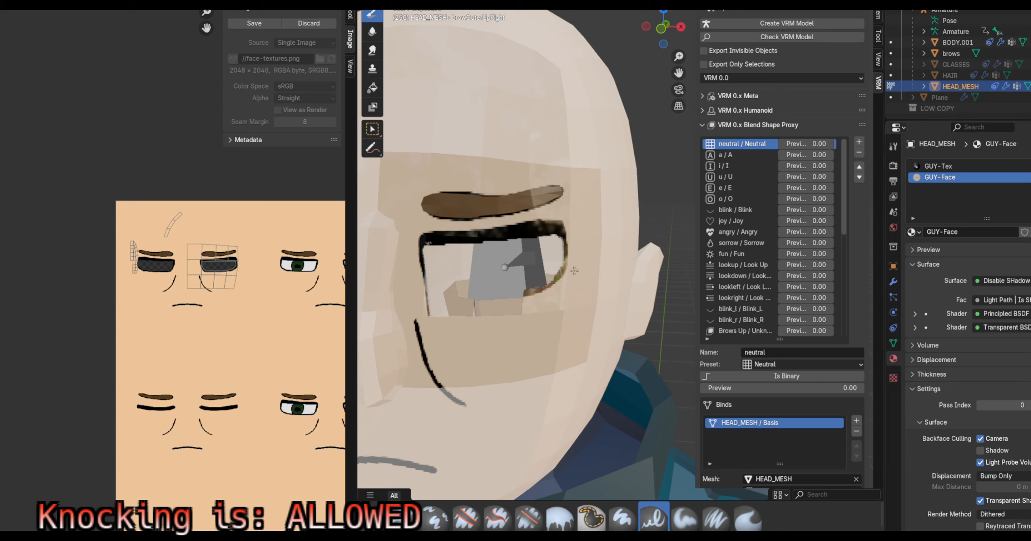
{"action": "middle_click_drag", "start_coordinate": [572, 303], "coordinate": [572, 326]}
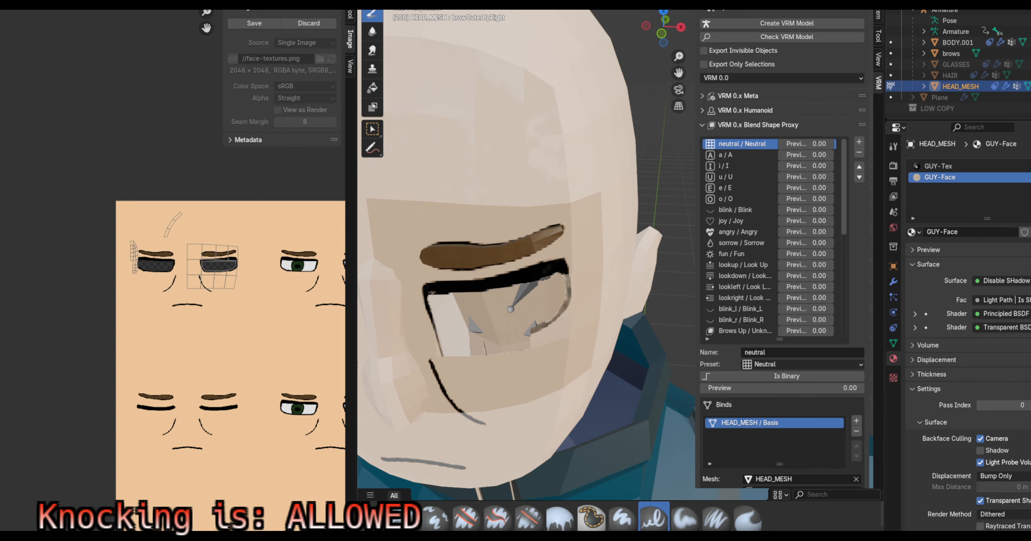
Compare the eye opening in Rendered, Material Preview and Solid viewport shading, ending in Solid
{"action": "key", "text": "z"}
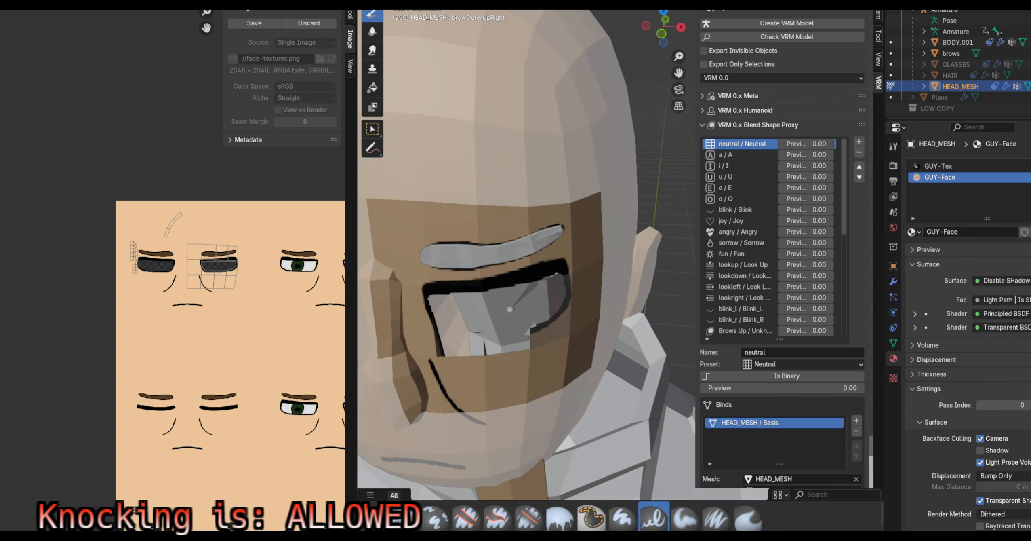
{"action": "key", "text": "z"}
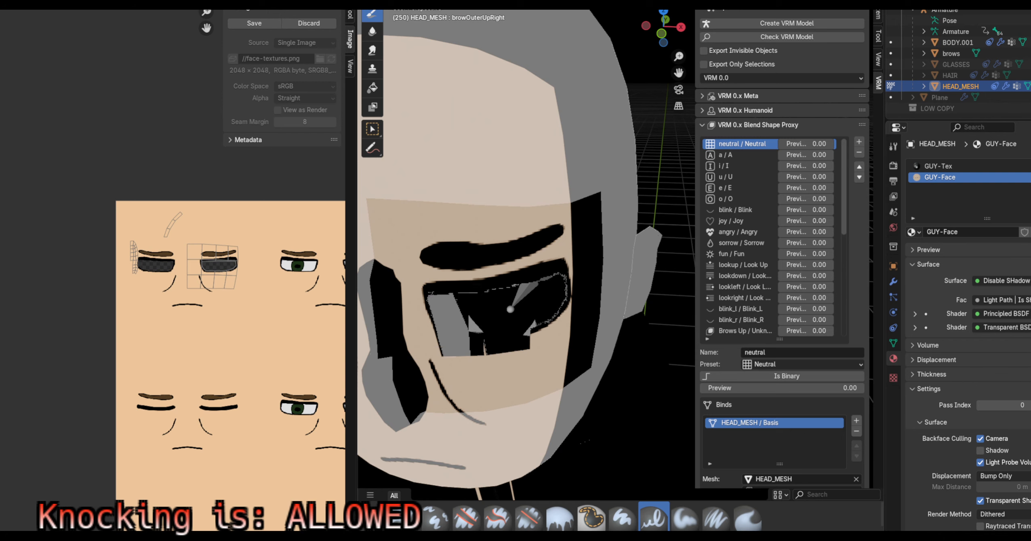
{"action": "key", "text": "z"}
{"action": "key", "text": "z"}
{"action": "key", "text": "z"}
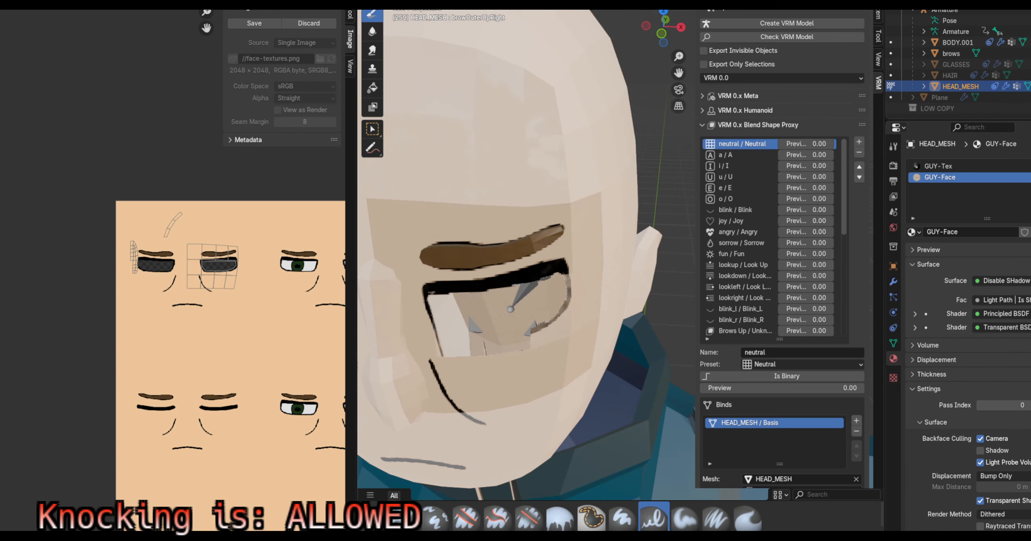
{"action": "key", "text": "z"}
{"action": "scroll", "coordinate": [647, 141], "scroll_direction": "down", "scroll_amount": 5}
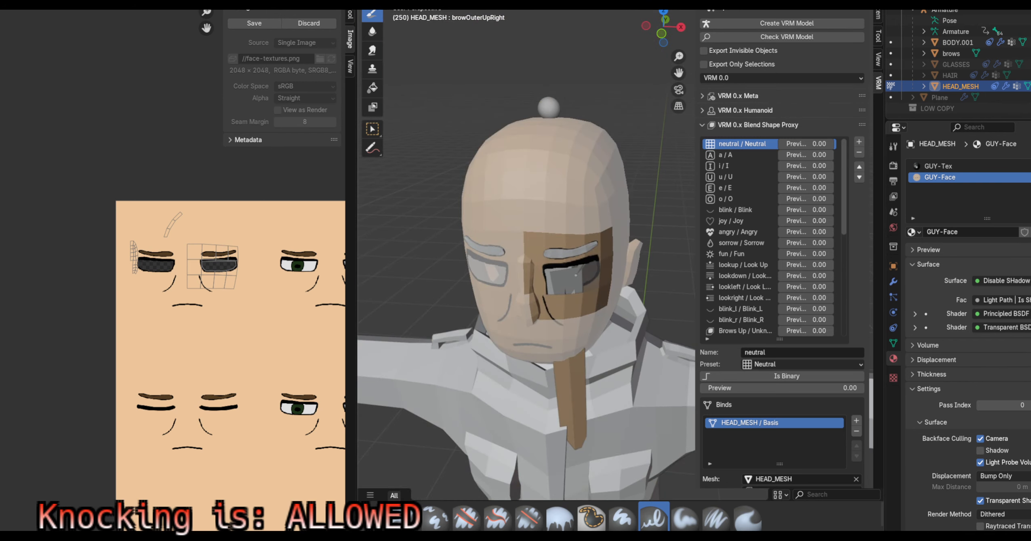
Check the head in Wireframe shading, and inspect the eye opening from the side in Solid shading
{"action": "key", "text": "z"}
{"action": "middle_click_drag", "start_coordinate": [614, 239], "coordinate": [810, 102]}
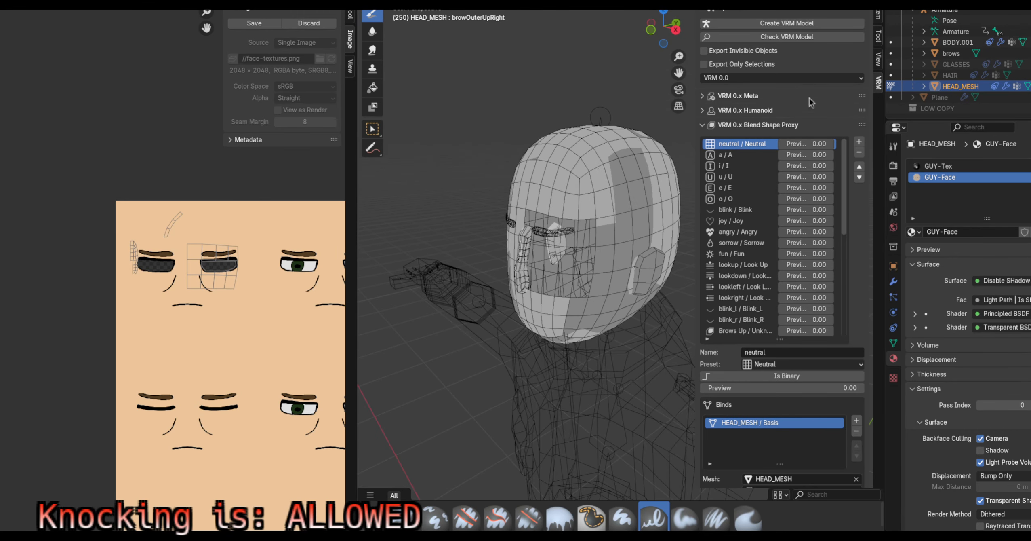
{"action": "key", "text": "shift+z"}
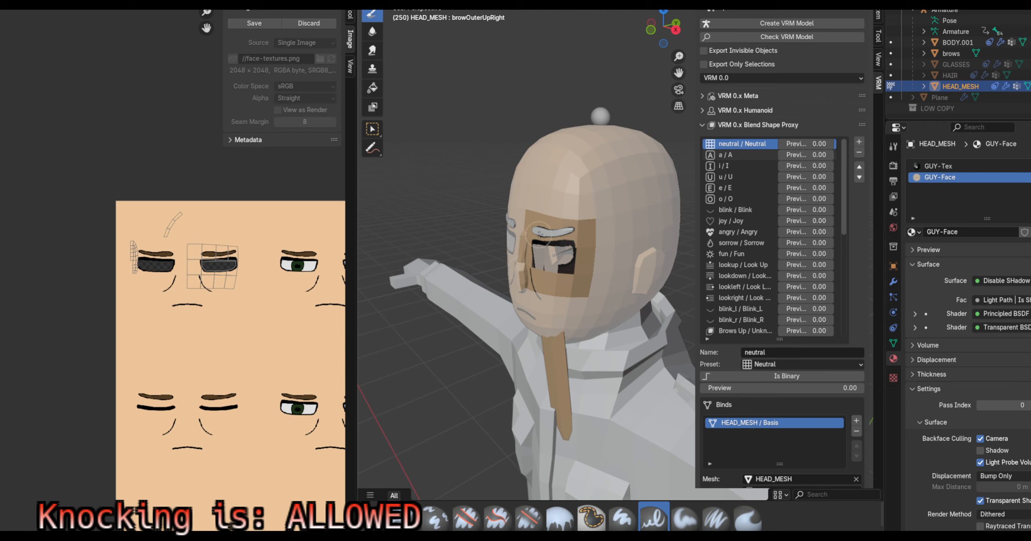
{"action": "middle_click_drag", "start_coordinate": [551, 260], "coordinate": [557, 273]}
{"action": "scroll", "coordinate": [556, 273], "scroll_direction": "up", "scroll_amount": 5}
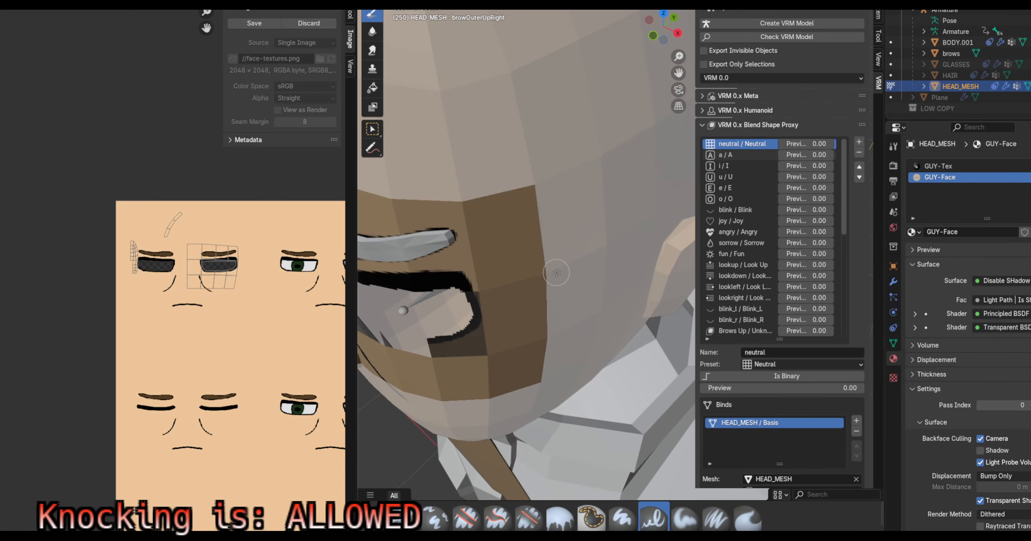
{"action": "scroll", "coordinate": [506, 304], "scroll_direction": "down", "scroll_amount": 2}
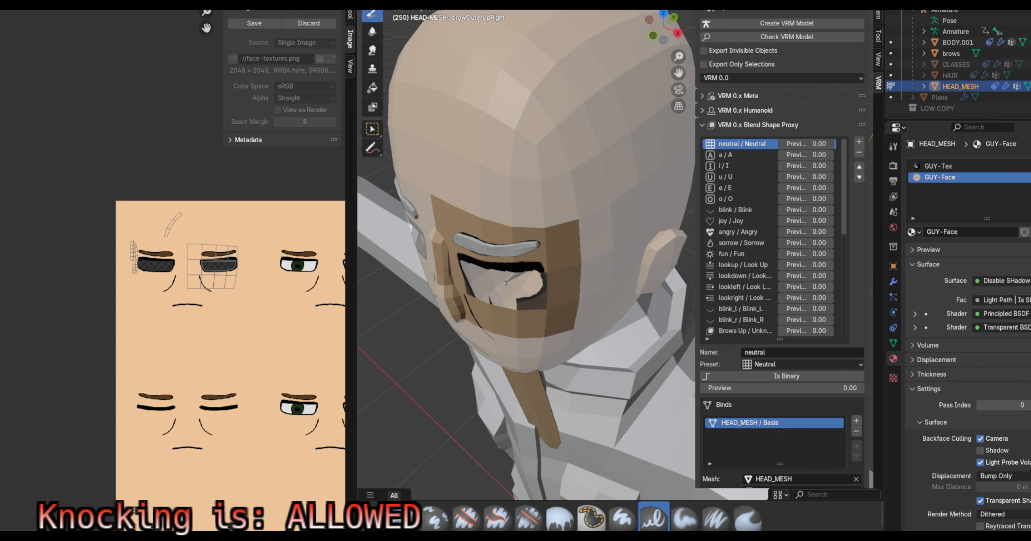
{"action": "key", "text": "shift+z"}
{"action": "key", "text": "shift+z"}
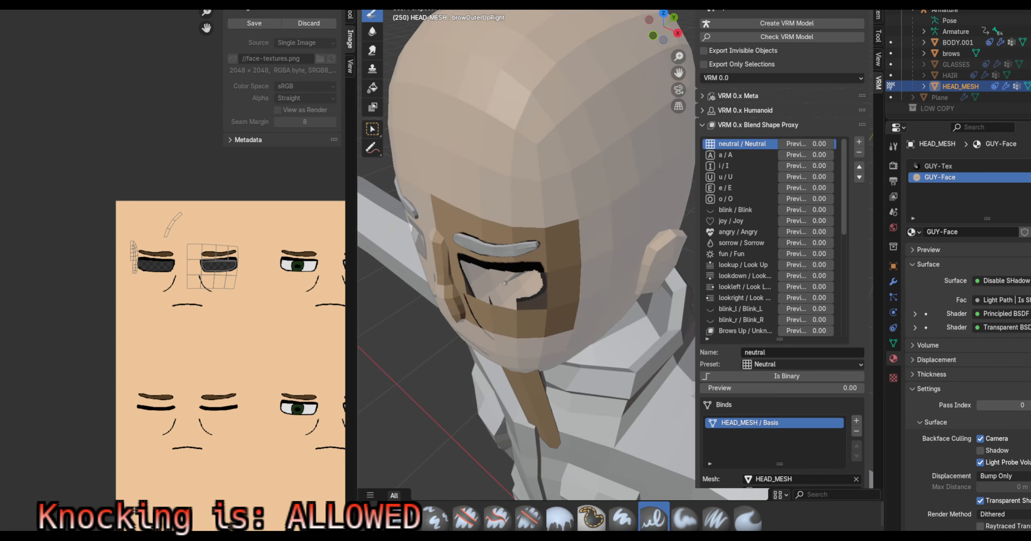